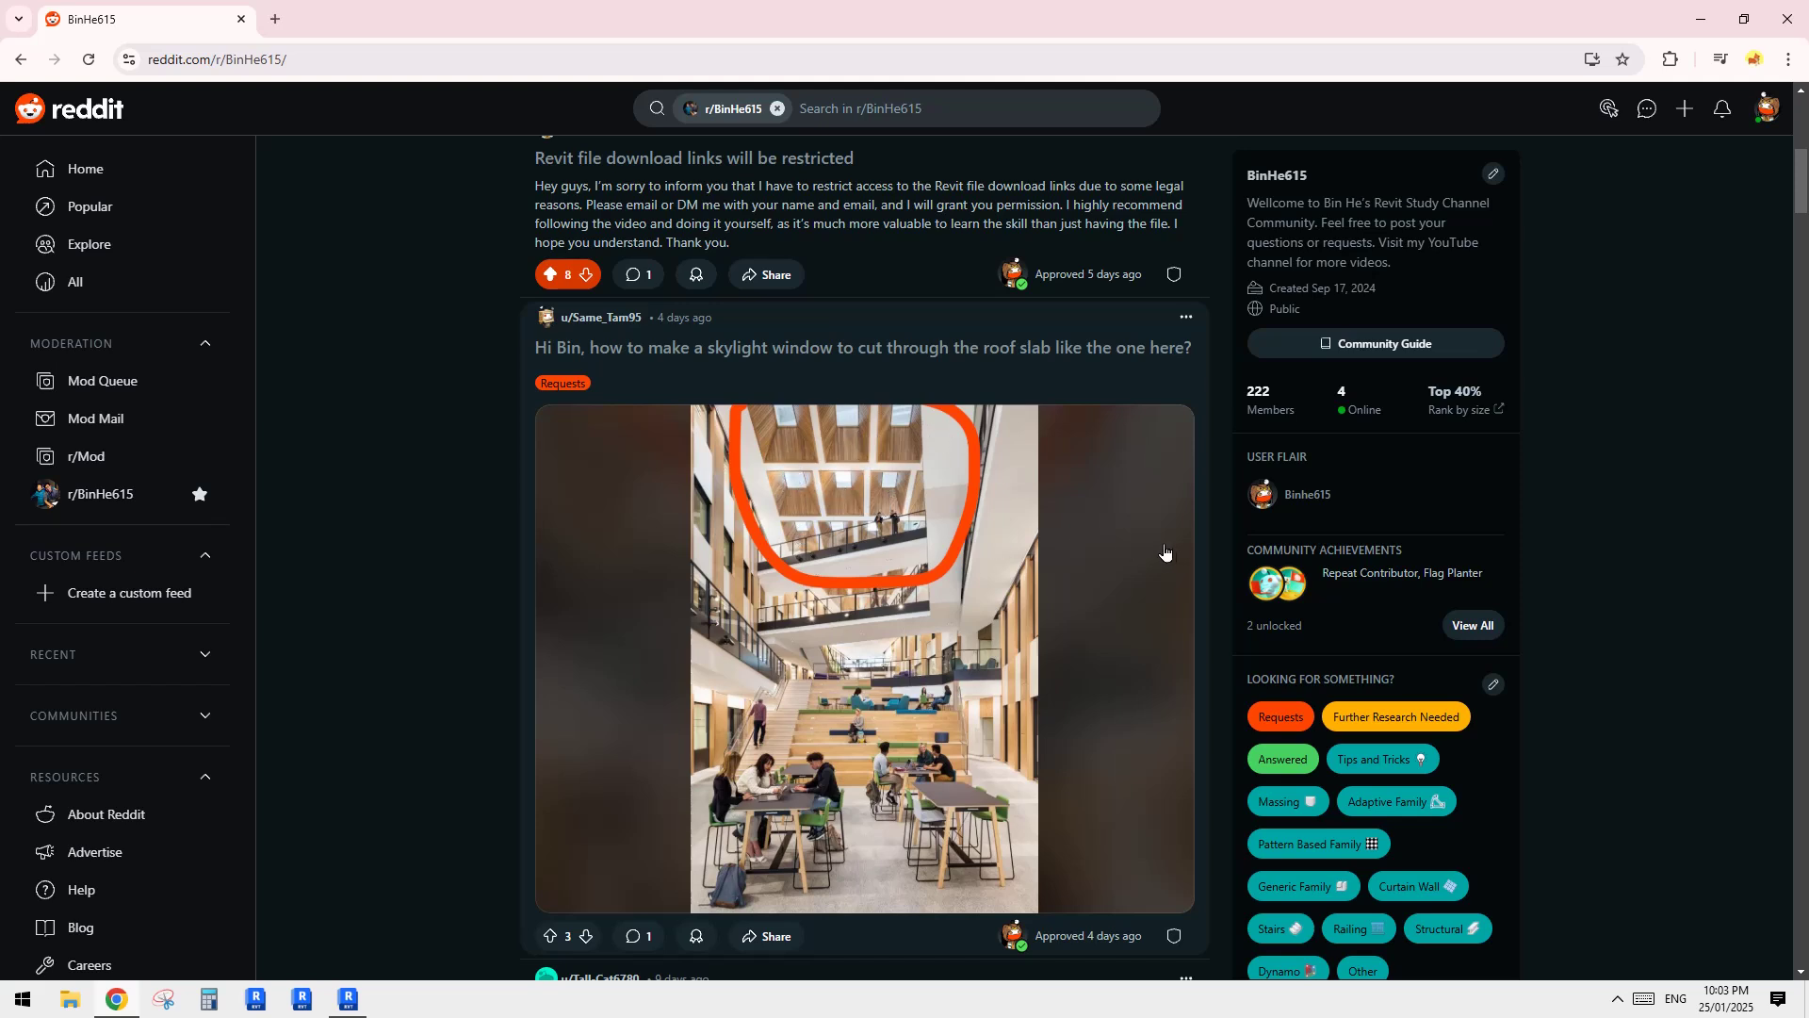
Step: Review the skylight question and photo on Reddit, switch to Revit and create a new project
scroll(940, 539, "down", 2)
scroll(933, 449, "up", 1)
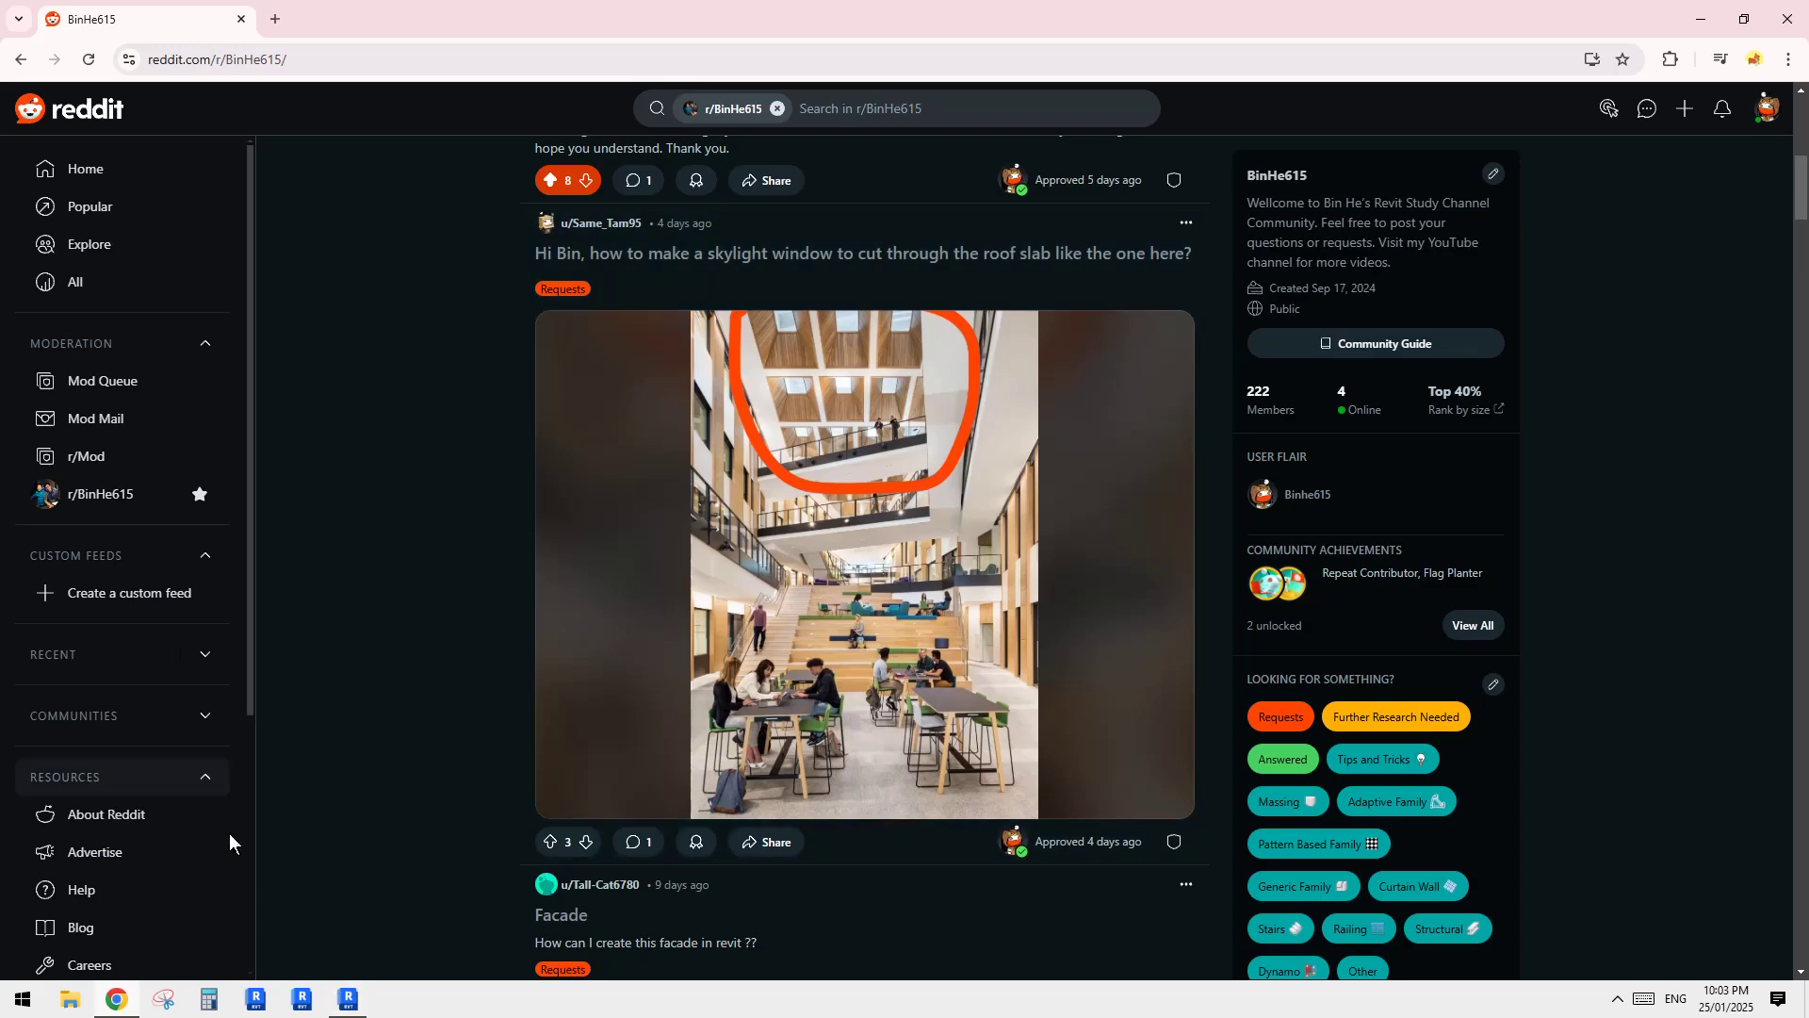
left_click(351, 997)
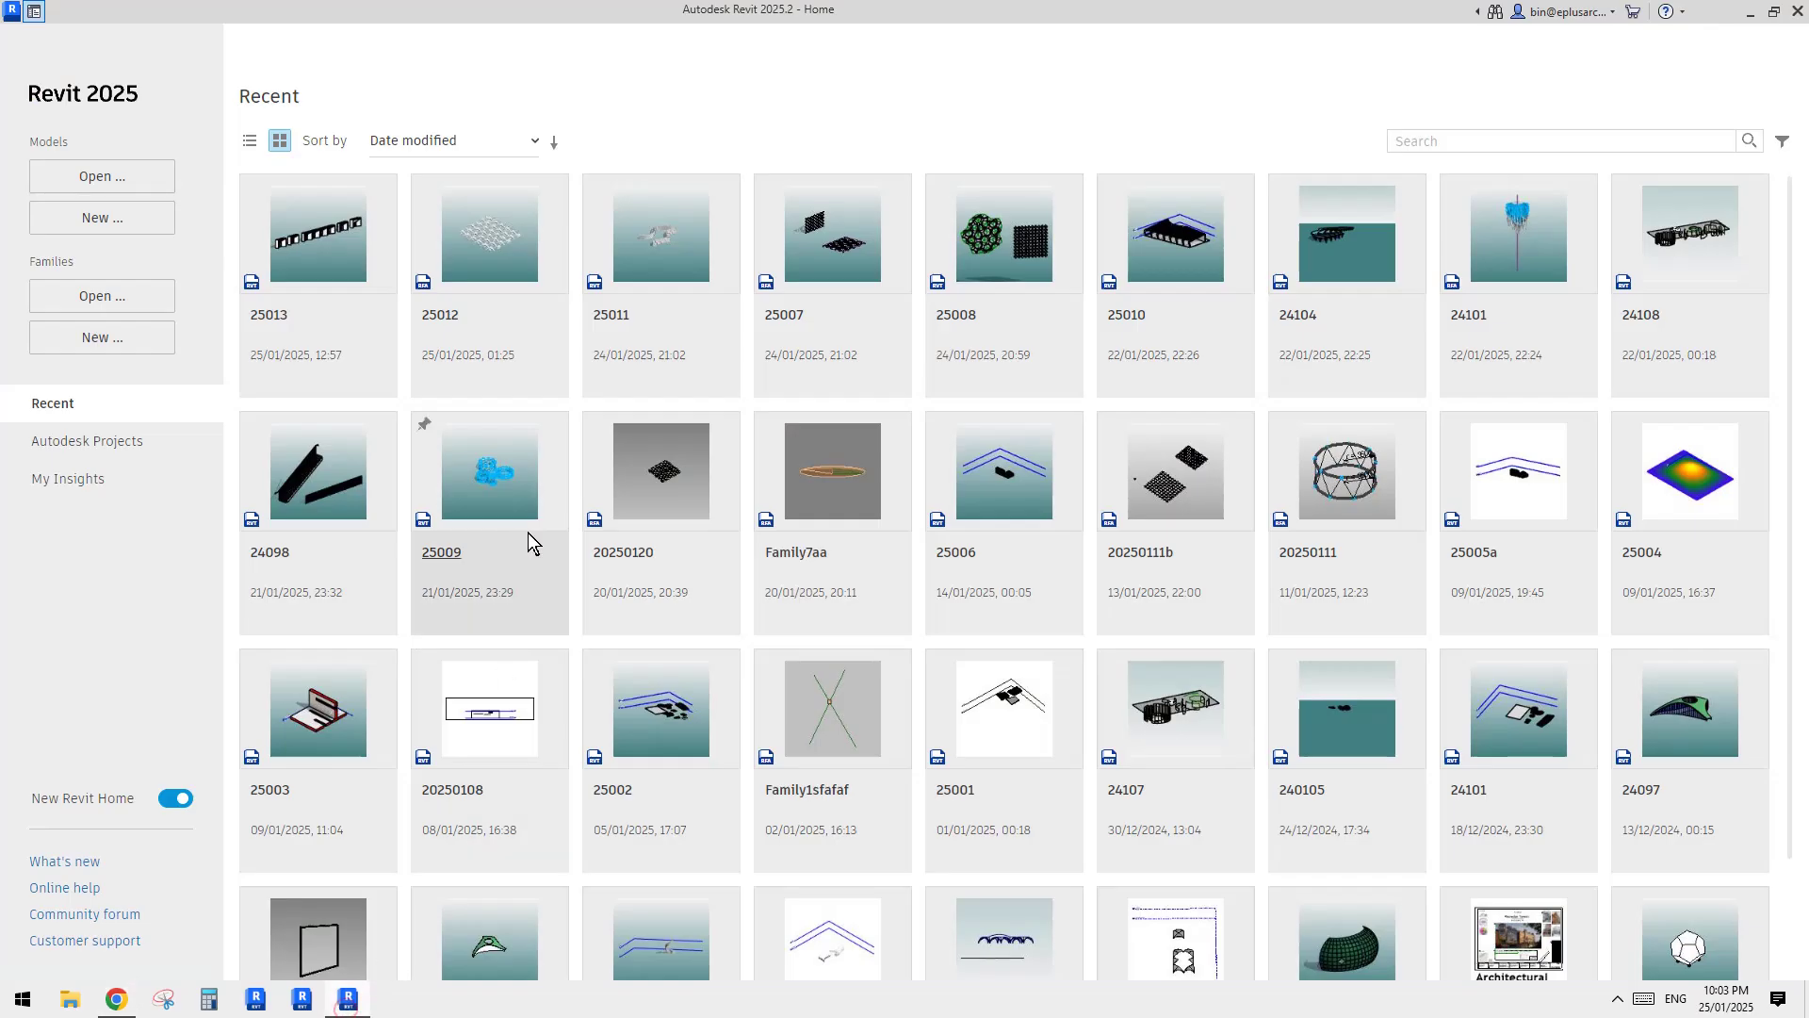
left_click(152, 223)
left_click(873, 562)
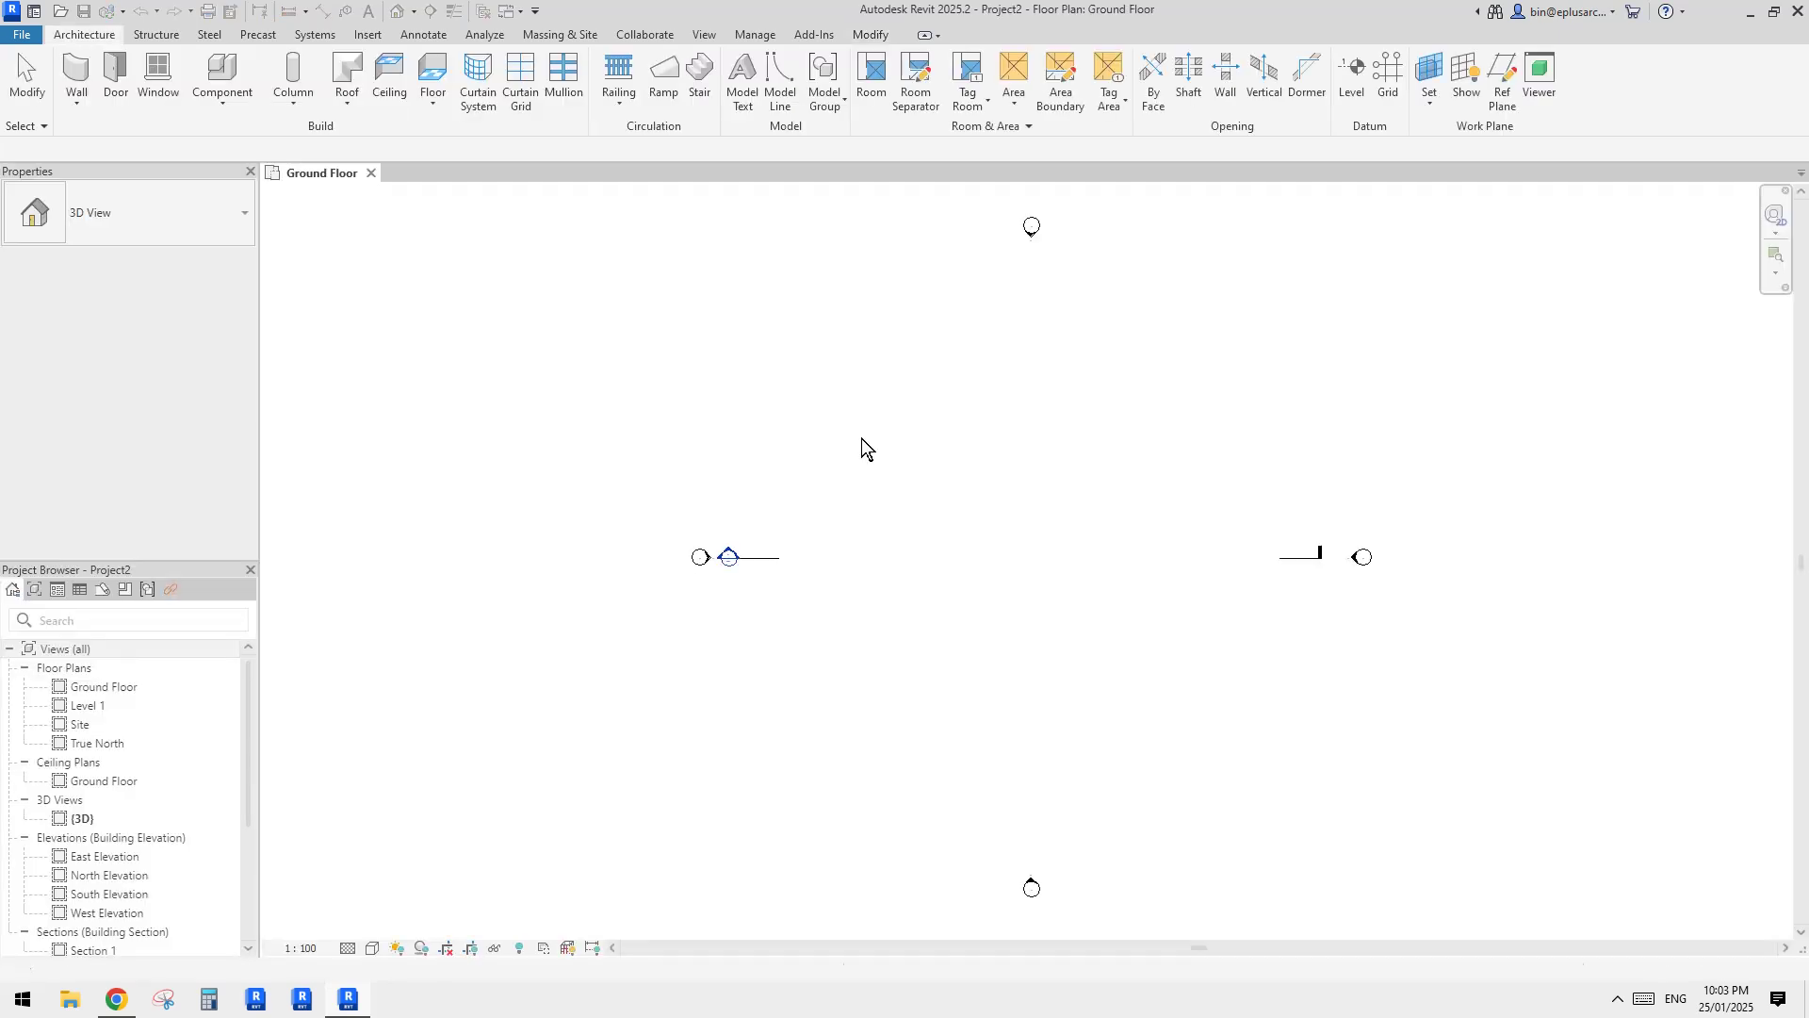
Step: Start a footprint roof based on Level 1 and duplicate its Generic - 400mm type under the name 1500
left_click(347, 72)
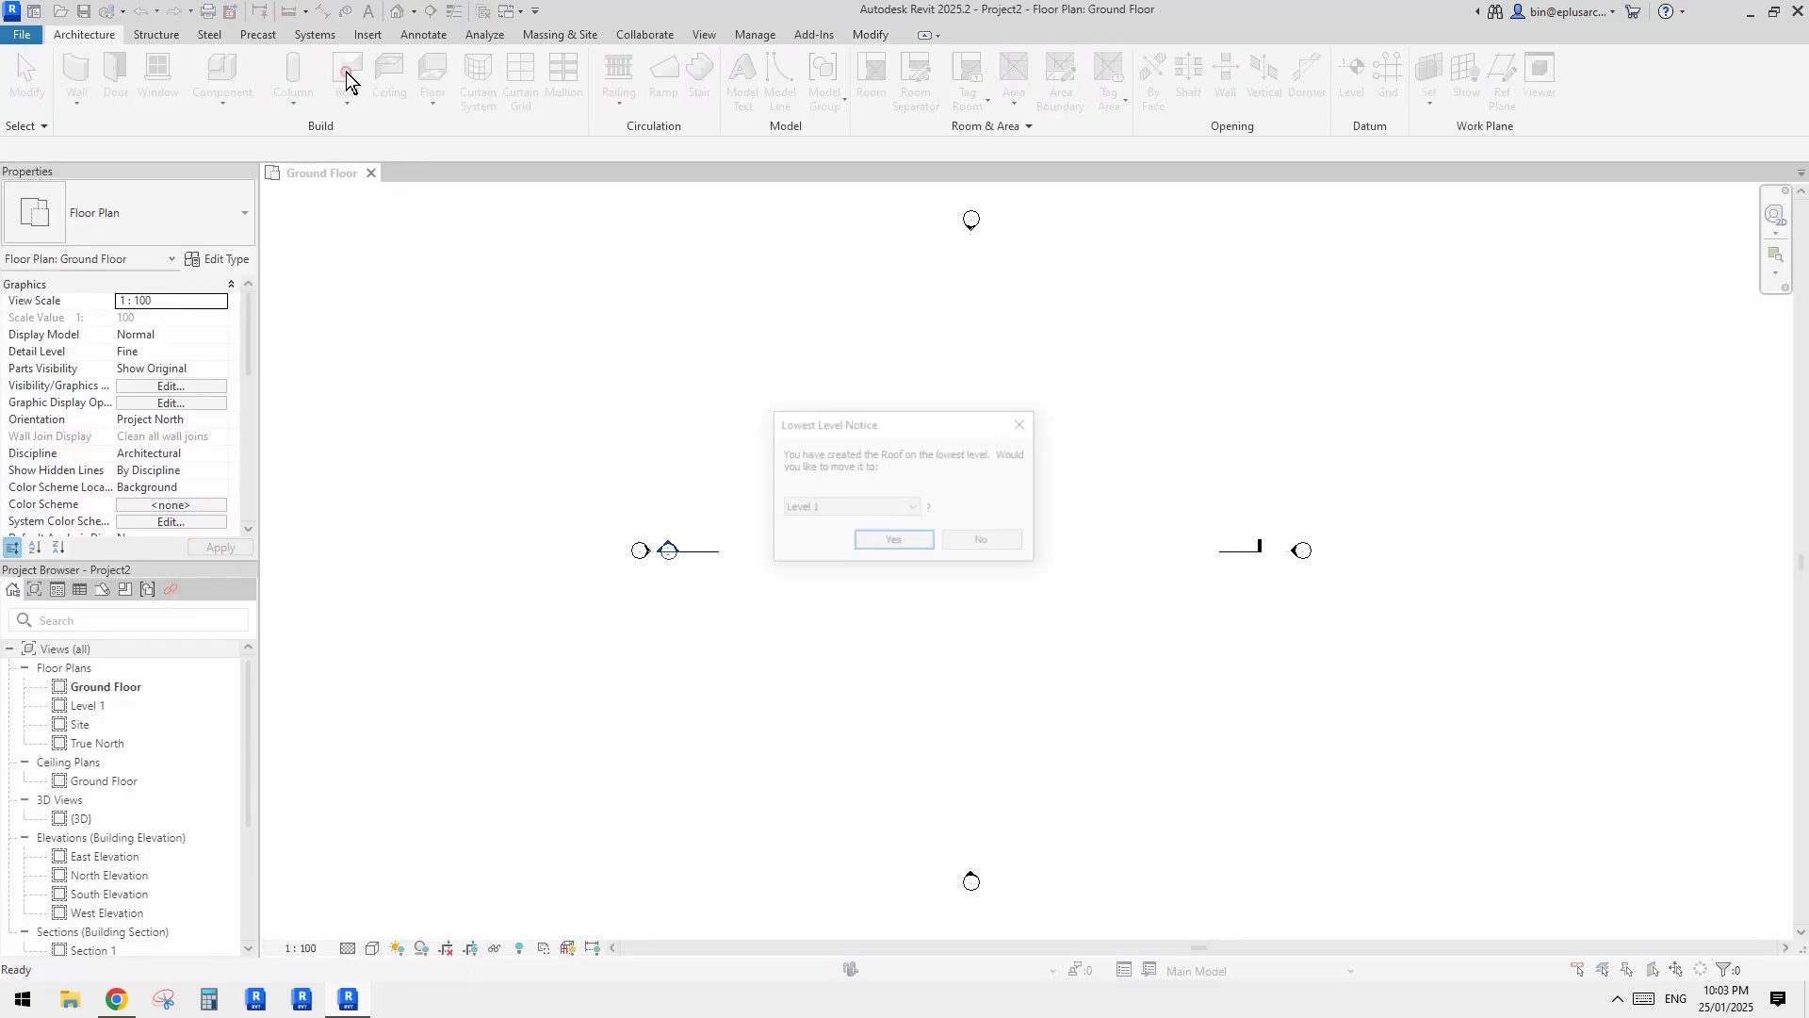
left_click(894, 542)
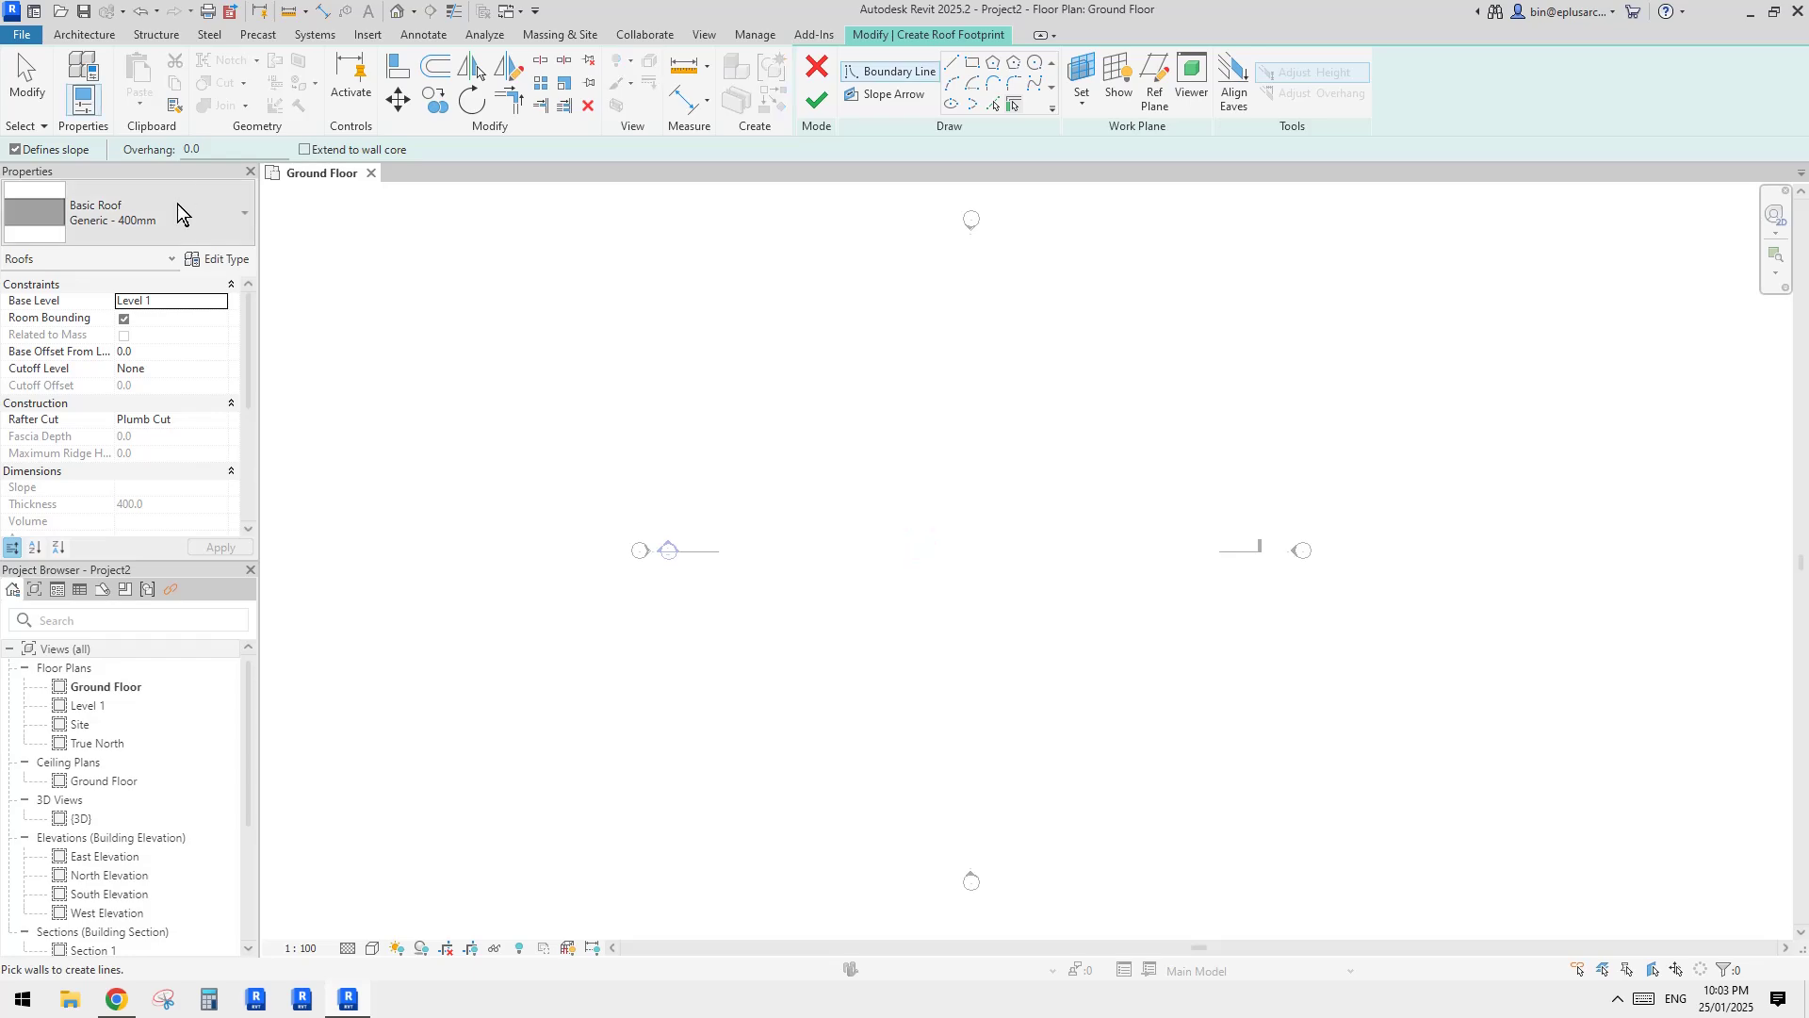
left_click(225, 257)
left_click(854, 219)
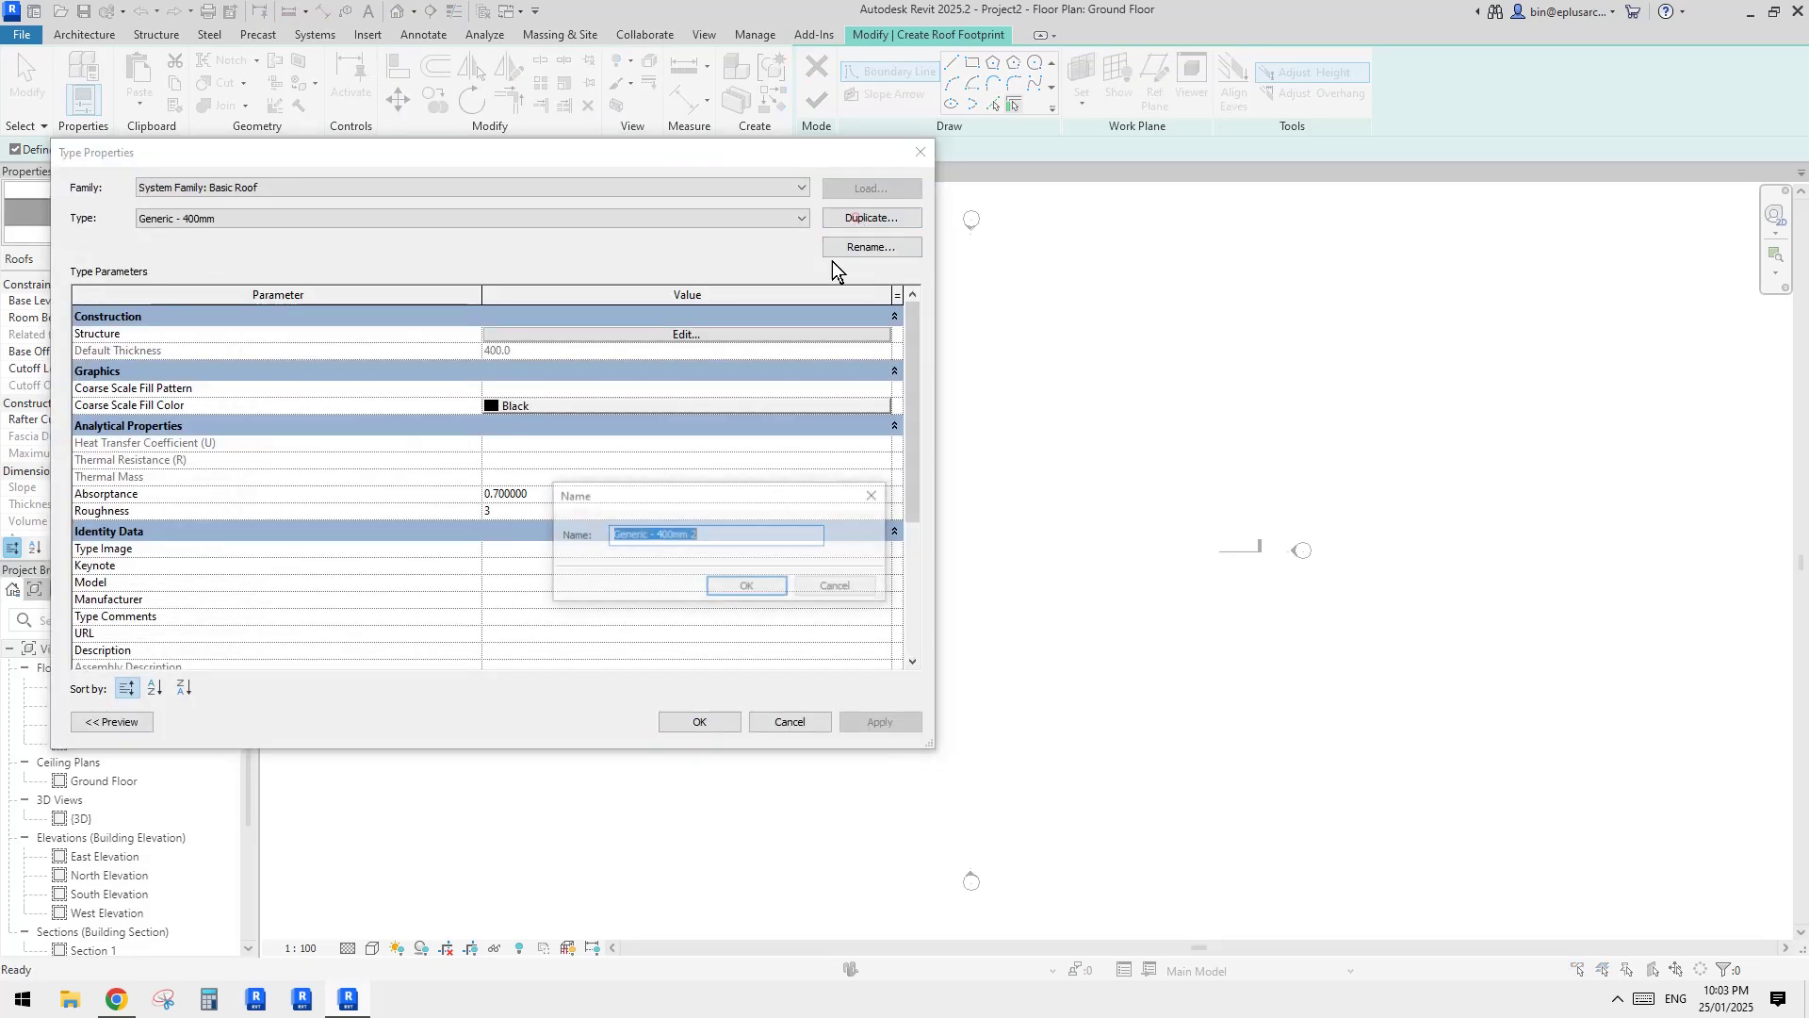
type("1500")
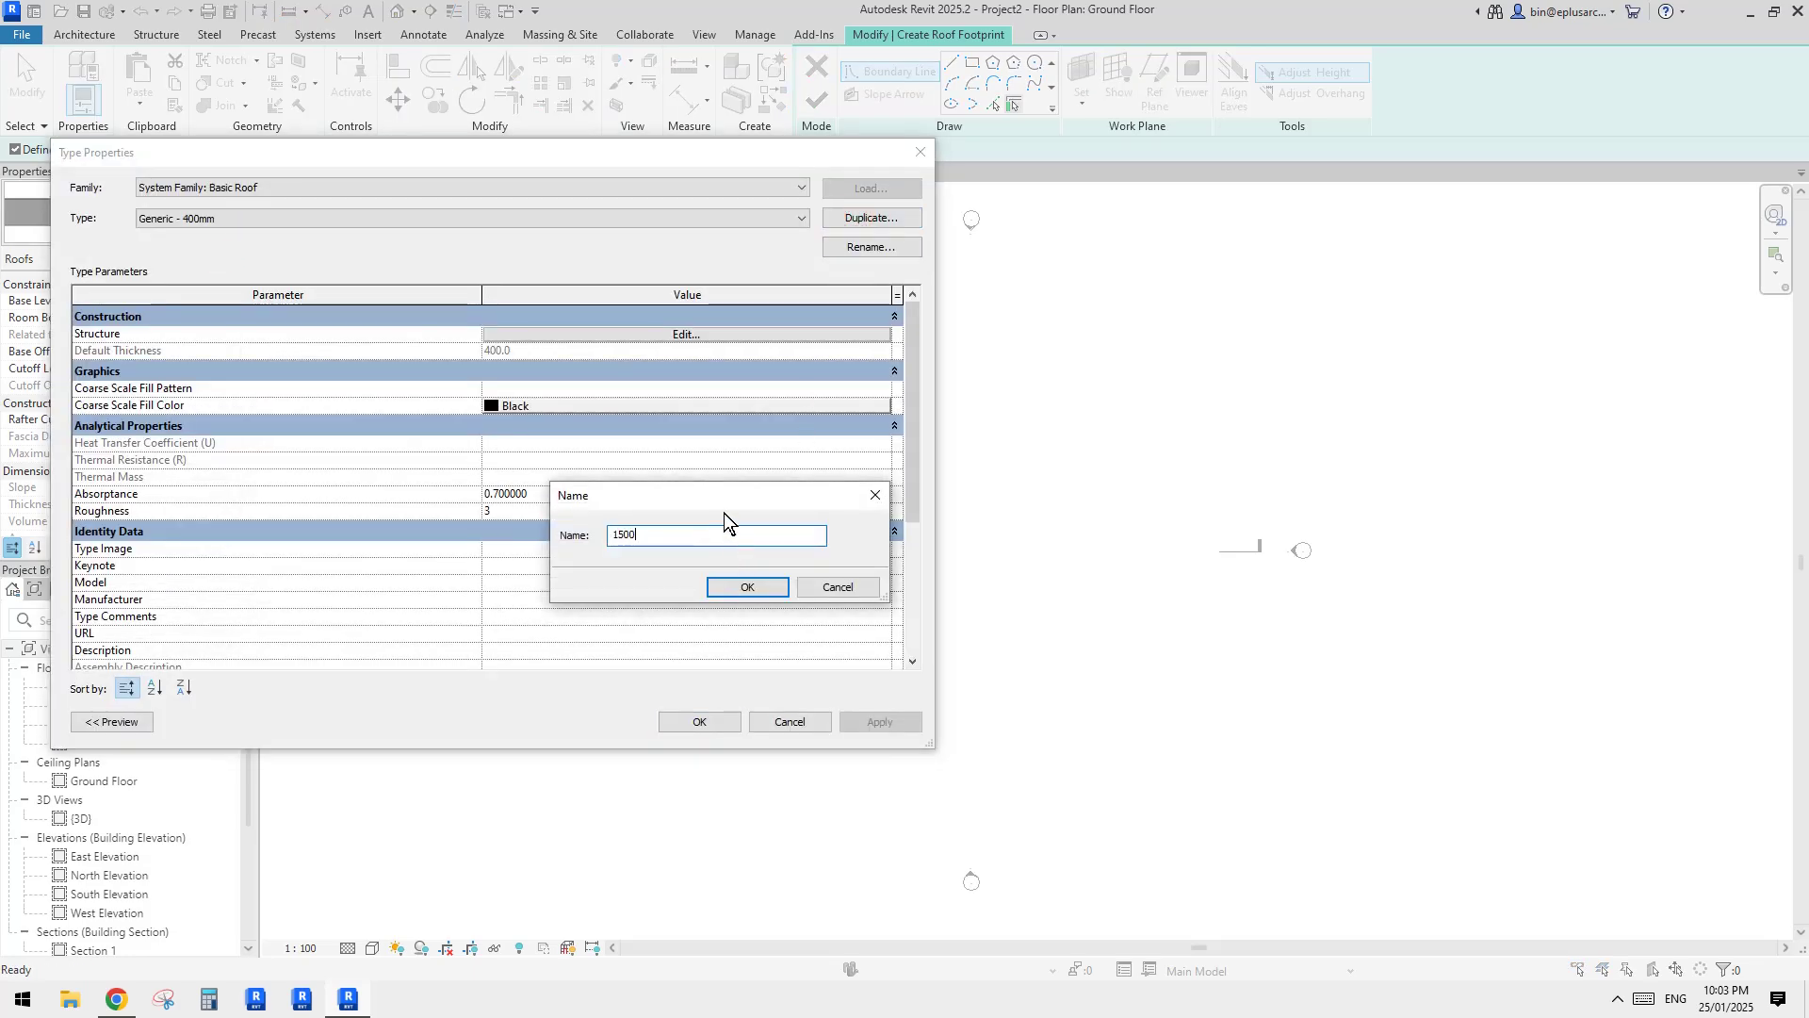
left_click(745, 586)
Step: Set the structure layer thickness of the 1500 roof type to 1500 mm
left_click(681, 333)
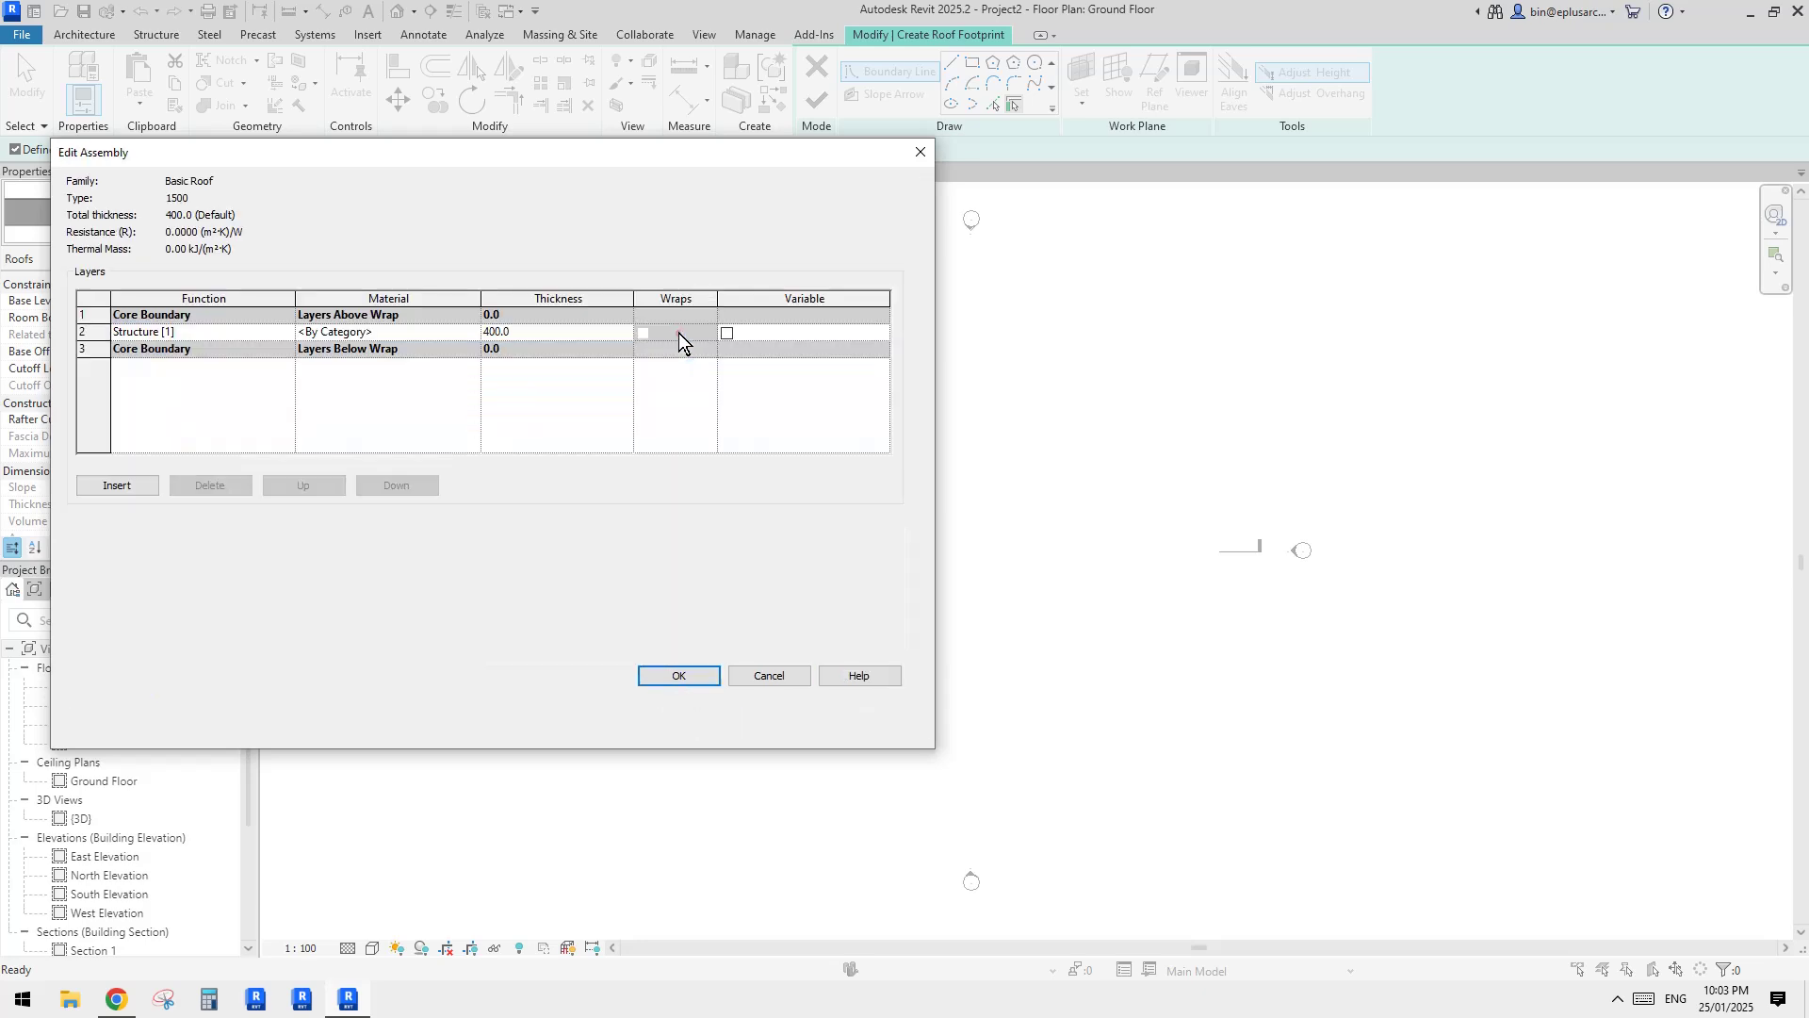
left_click(578, 330)
type("15")
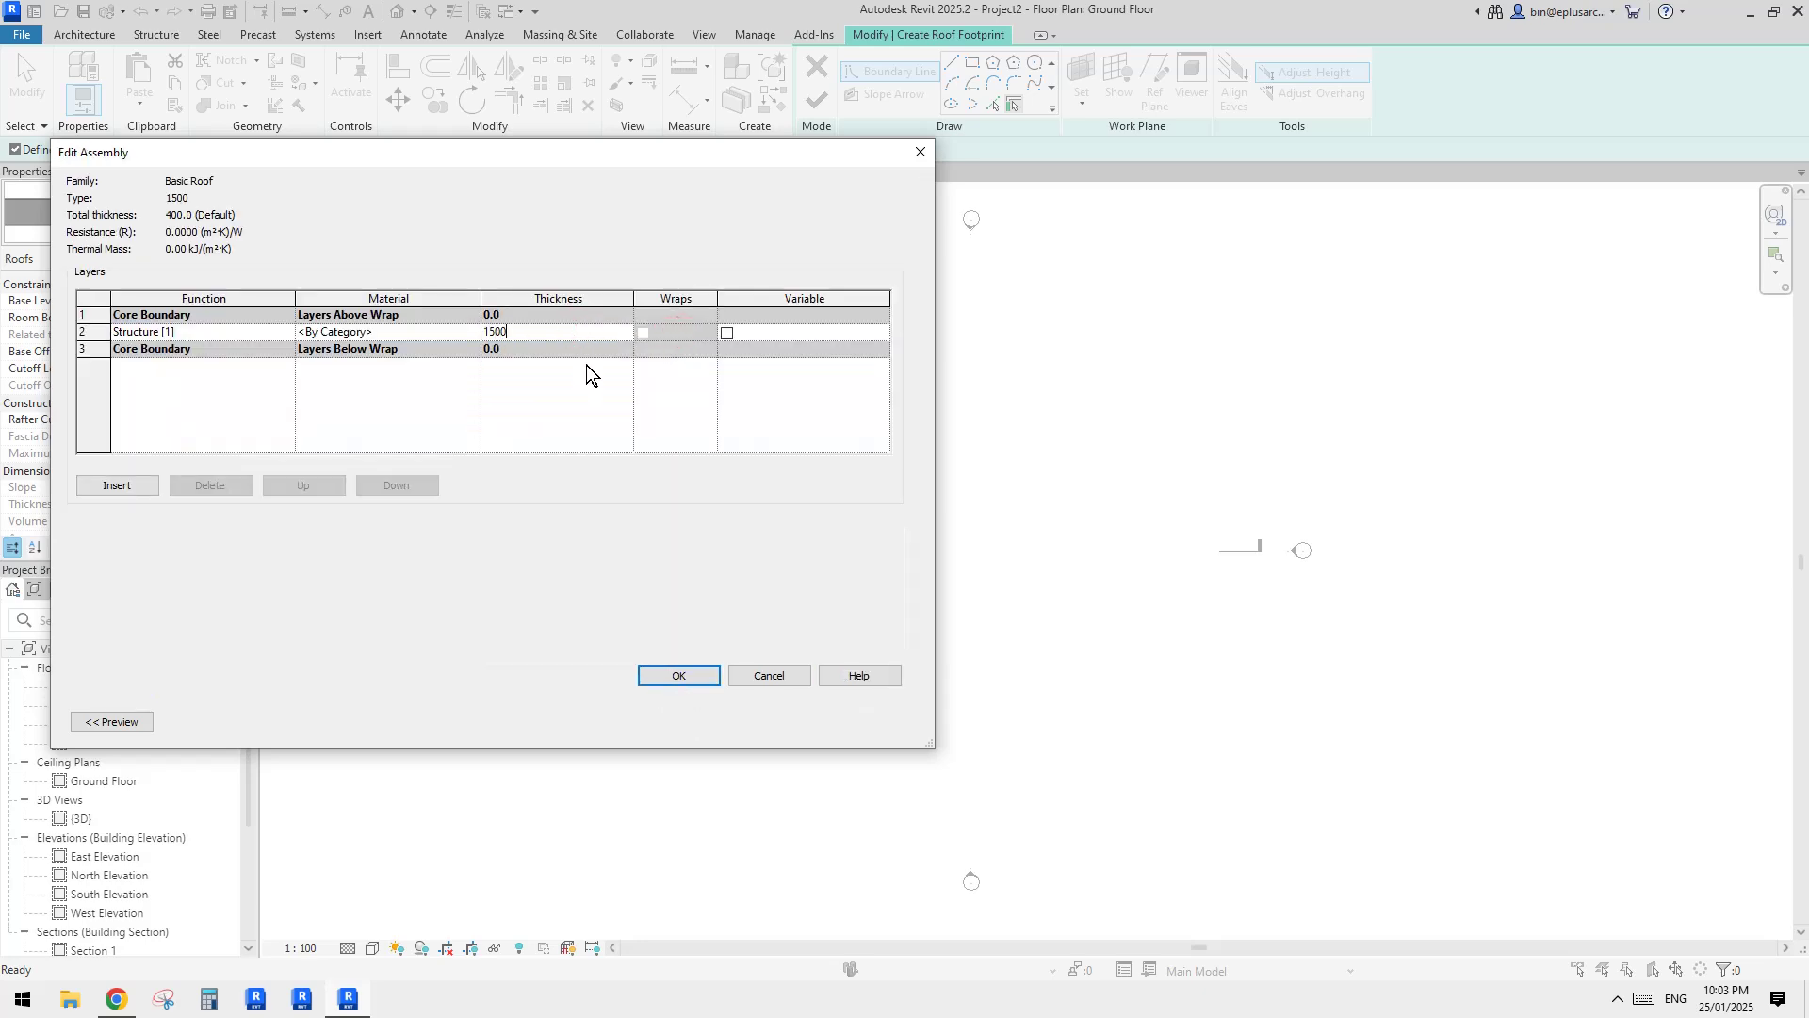
left_click(680, 675)
left_click(694, 723)
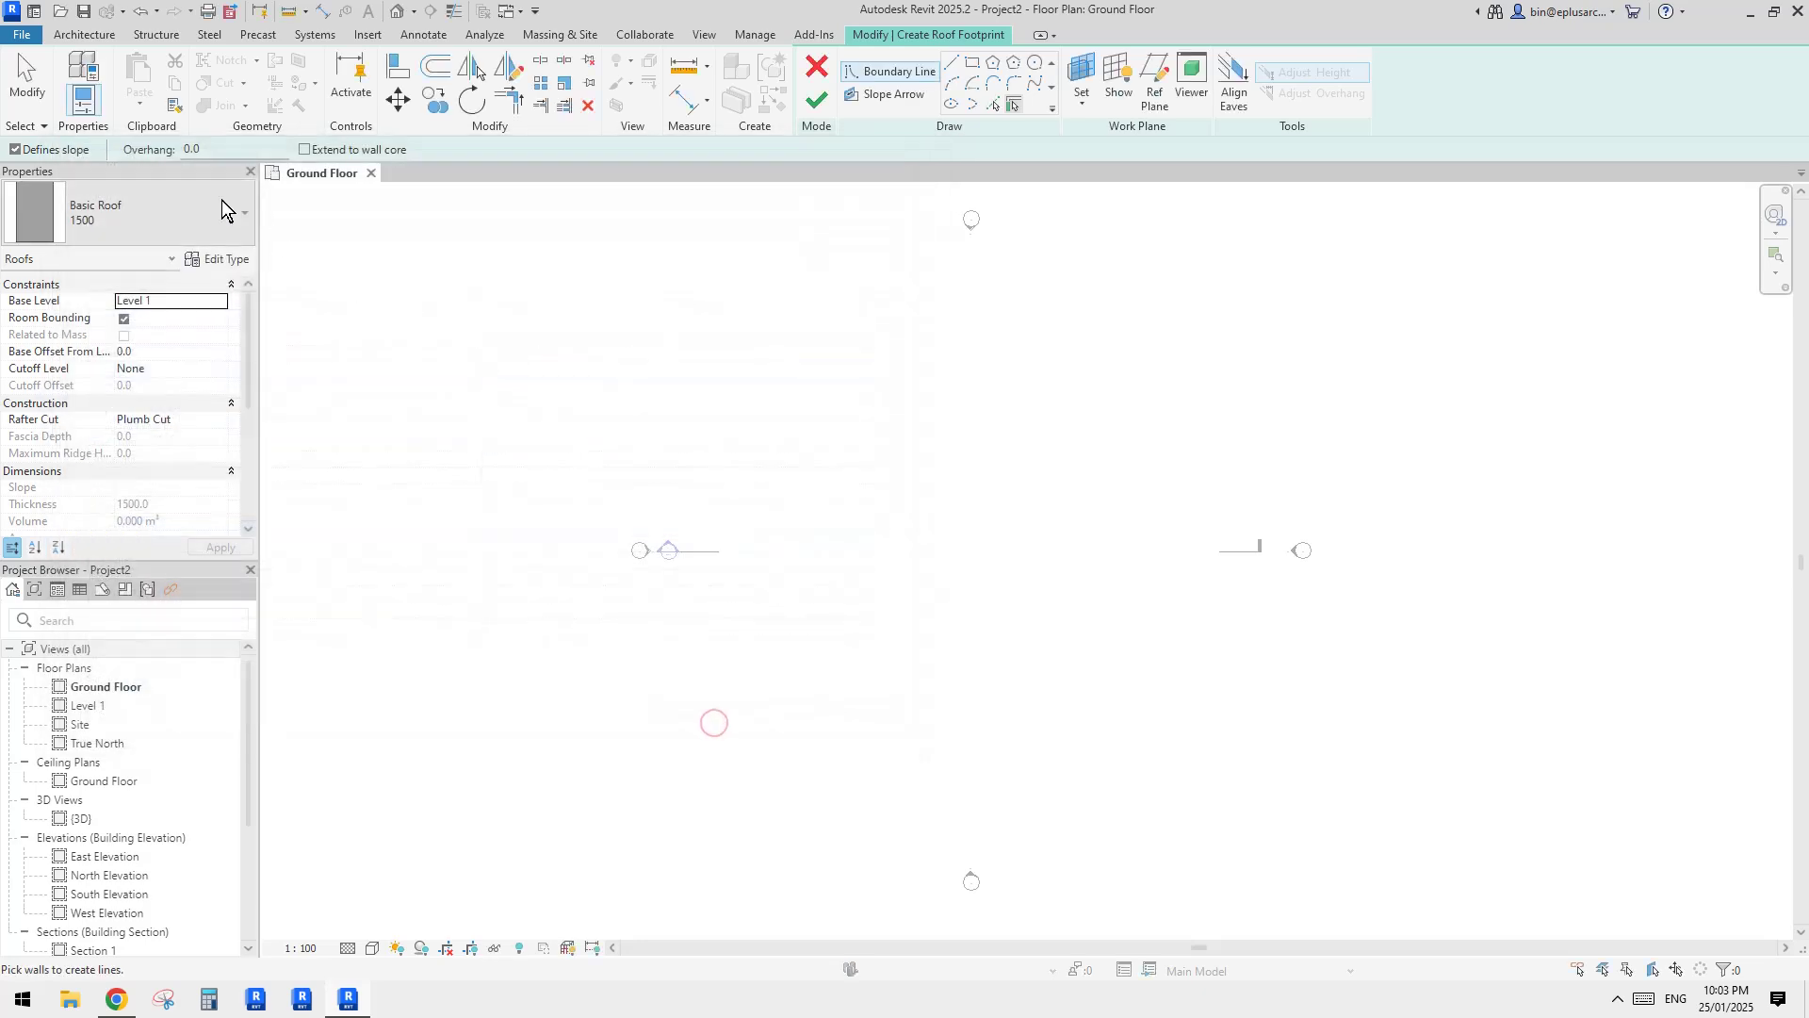
Step: Sketch a rectangular roof footprint without slope between the elevation markers, finish it and show the slab in 3D
left_click(972, 66)
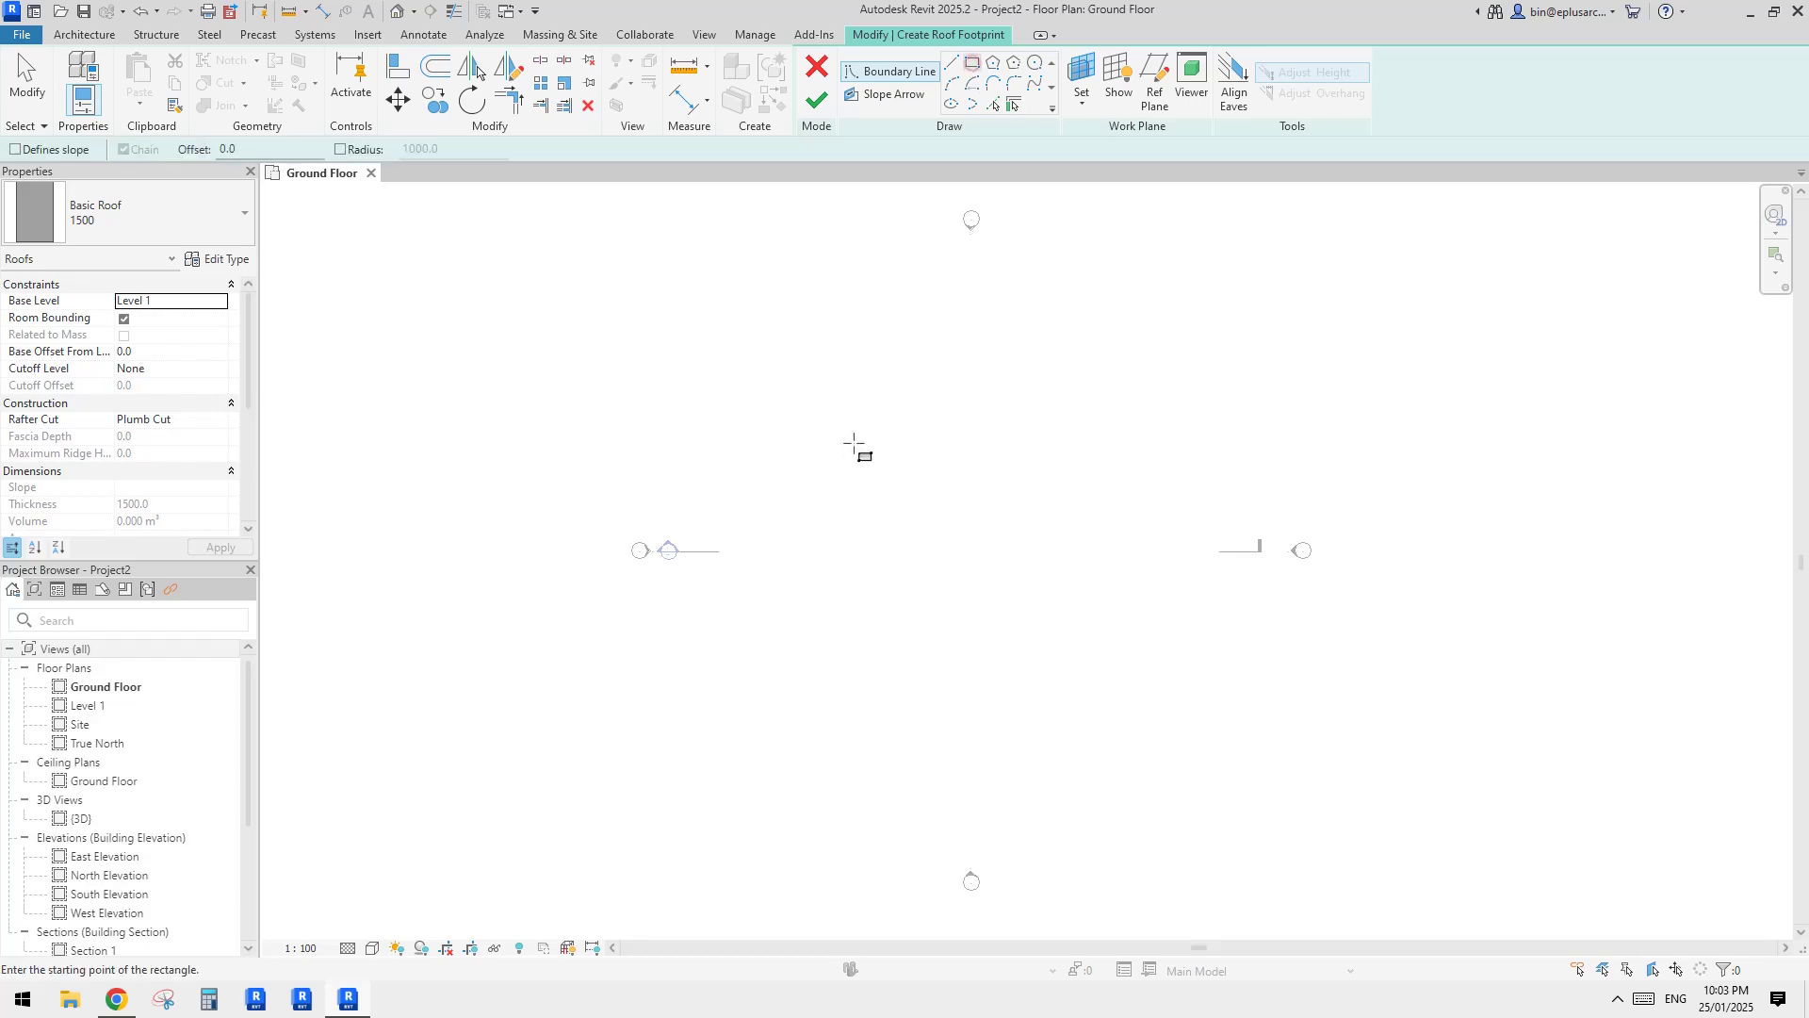
left_click(845, 446)
left_click(1133, 643)
left_click(819, 102)
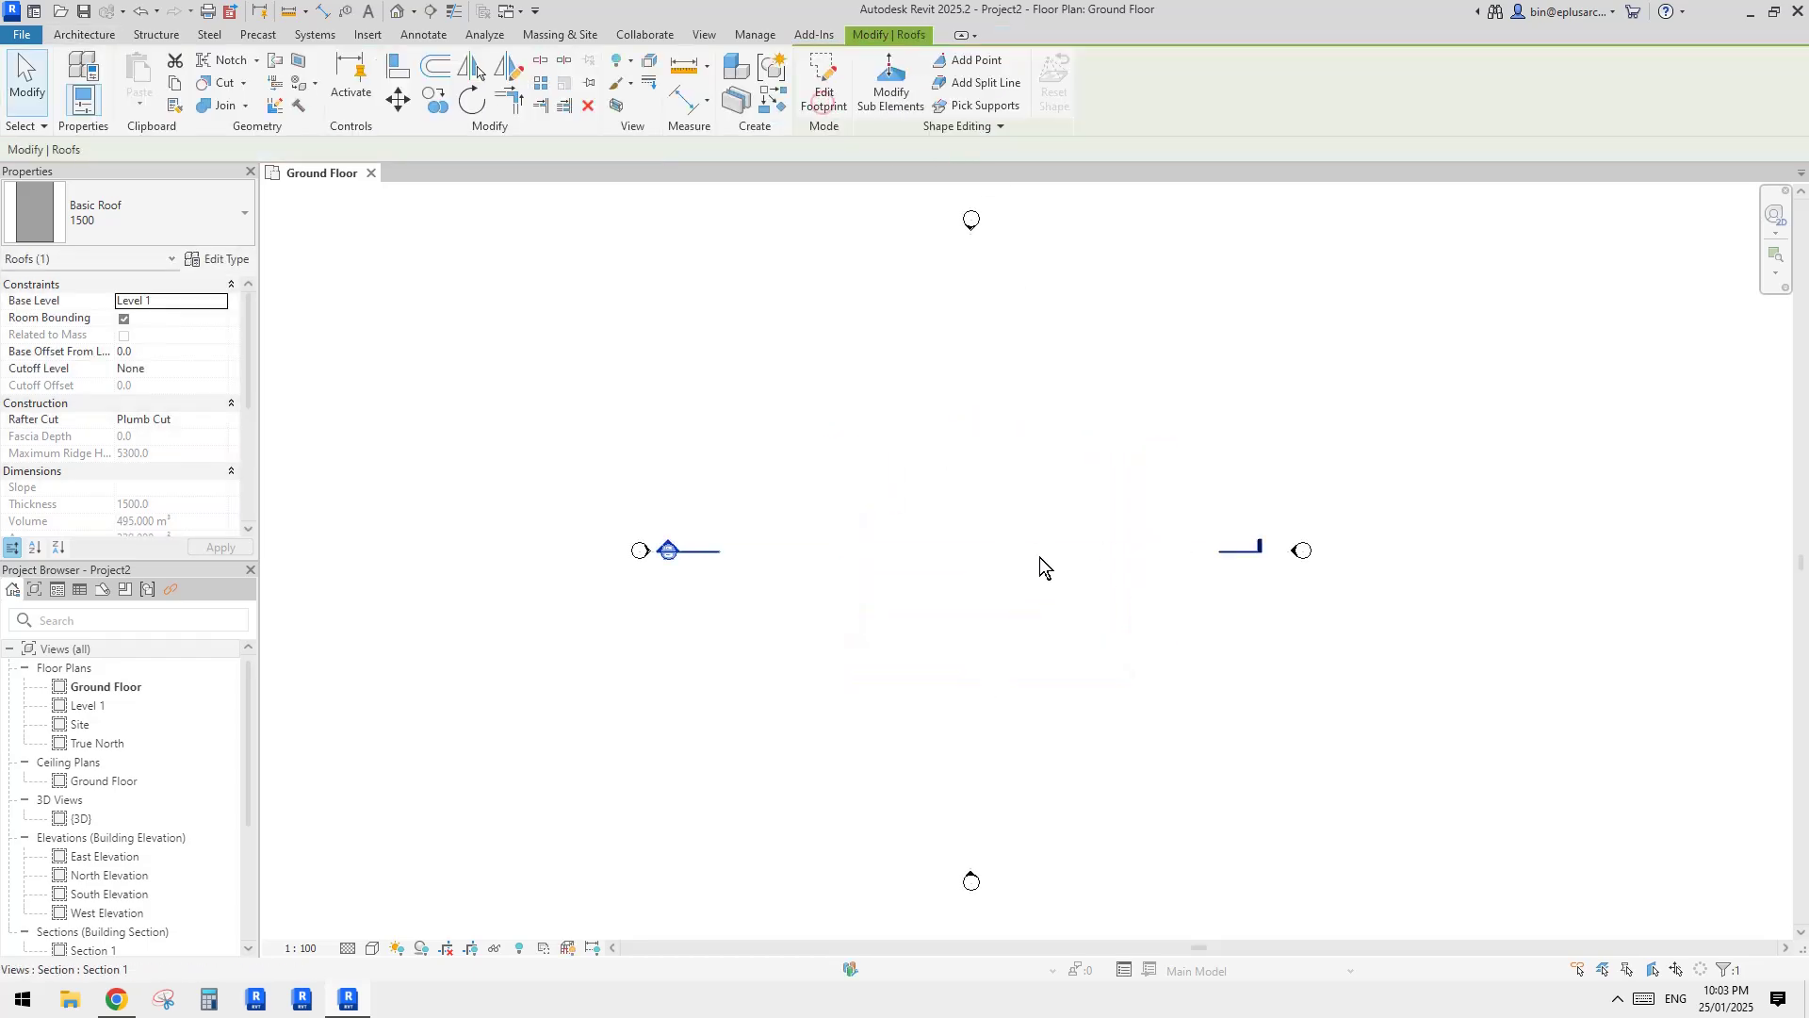
left_click(400, 19)
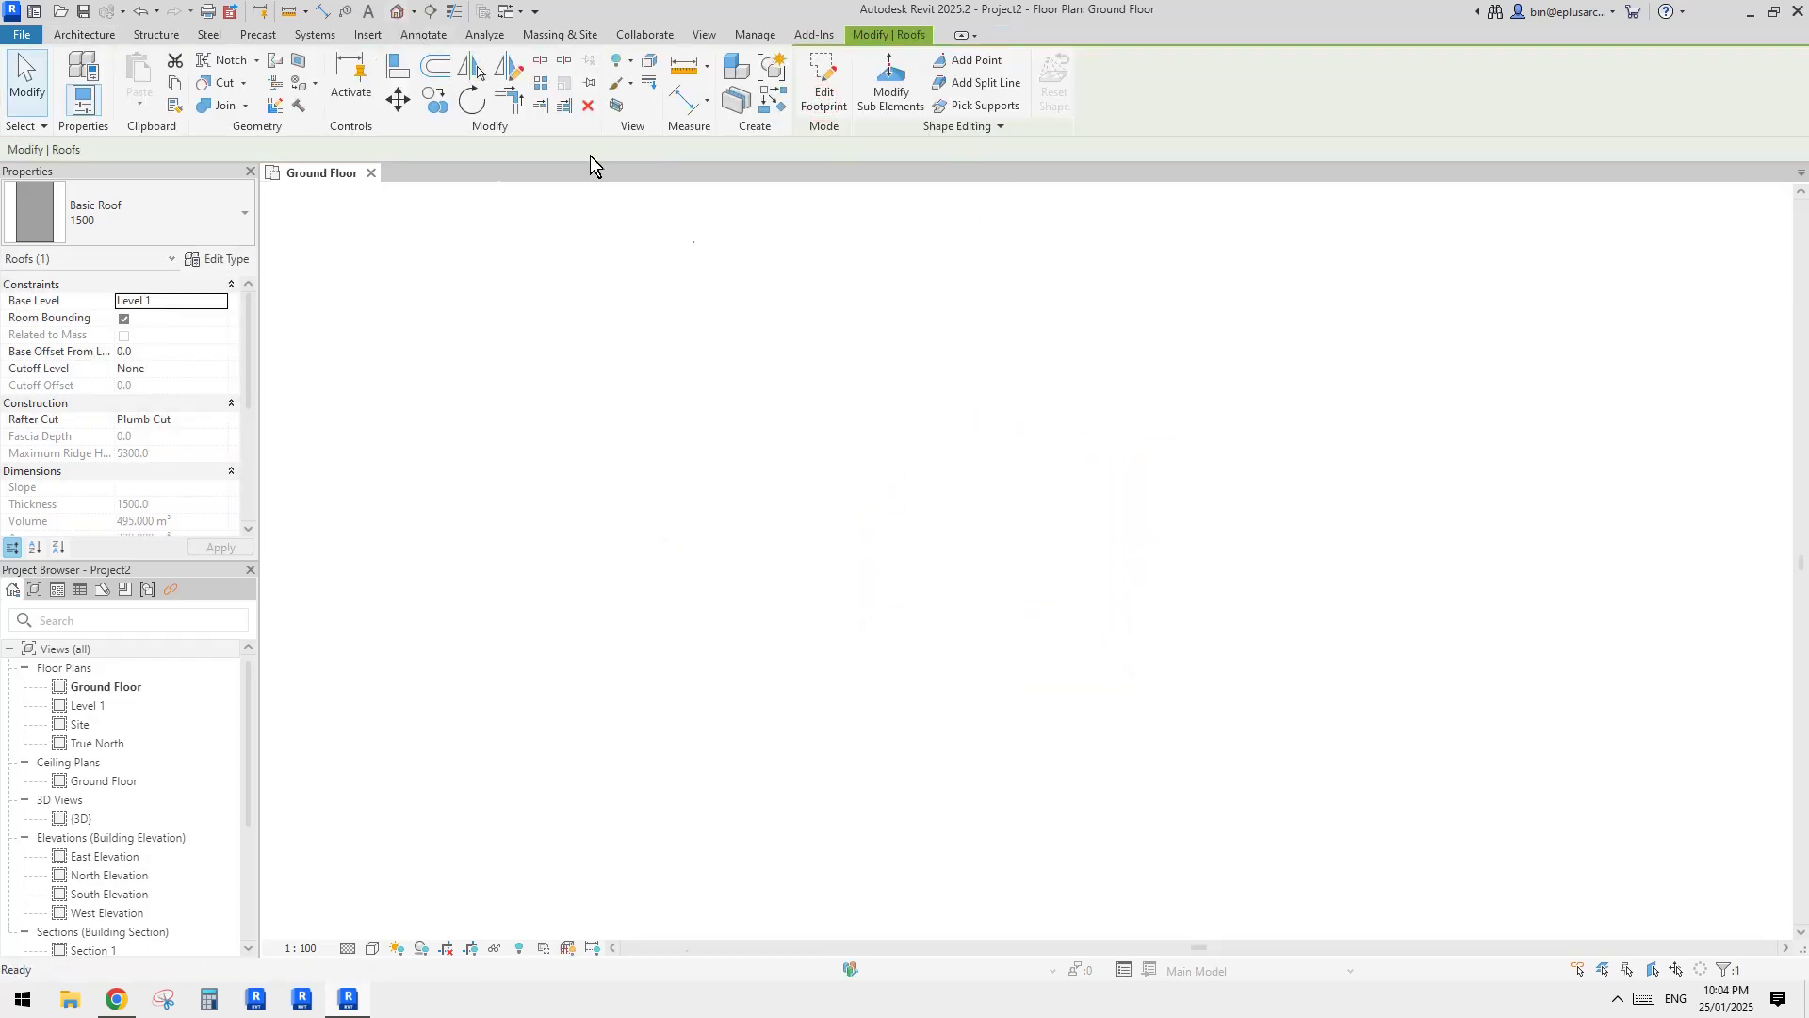
left_click(1127, 554)
middle_click_drag(1216, 554, 537, 211, "shift")
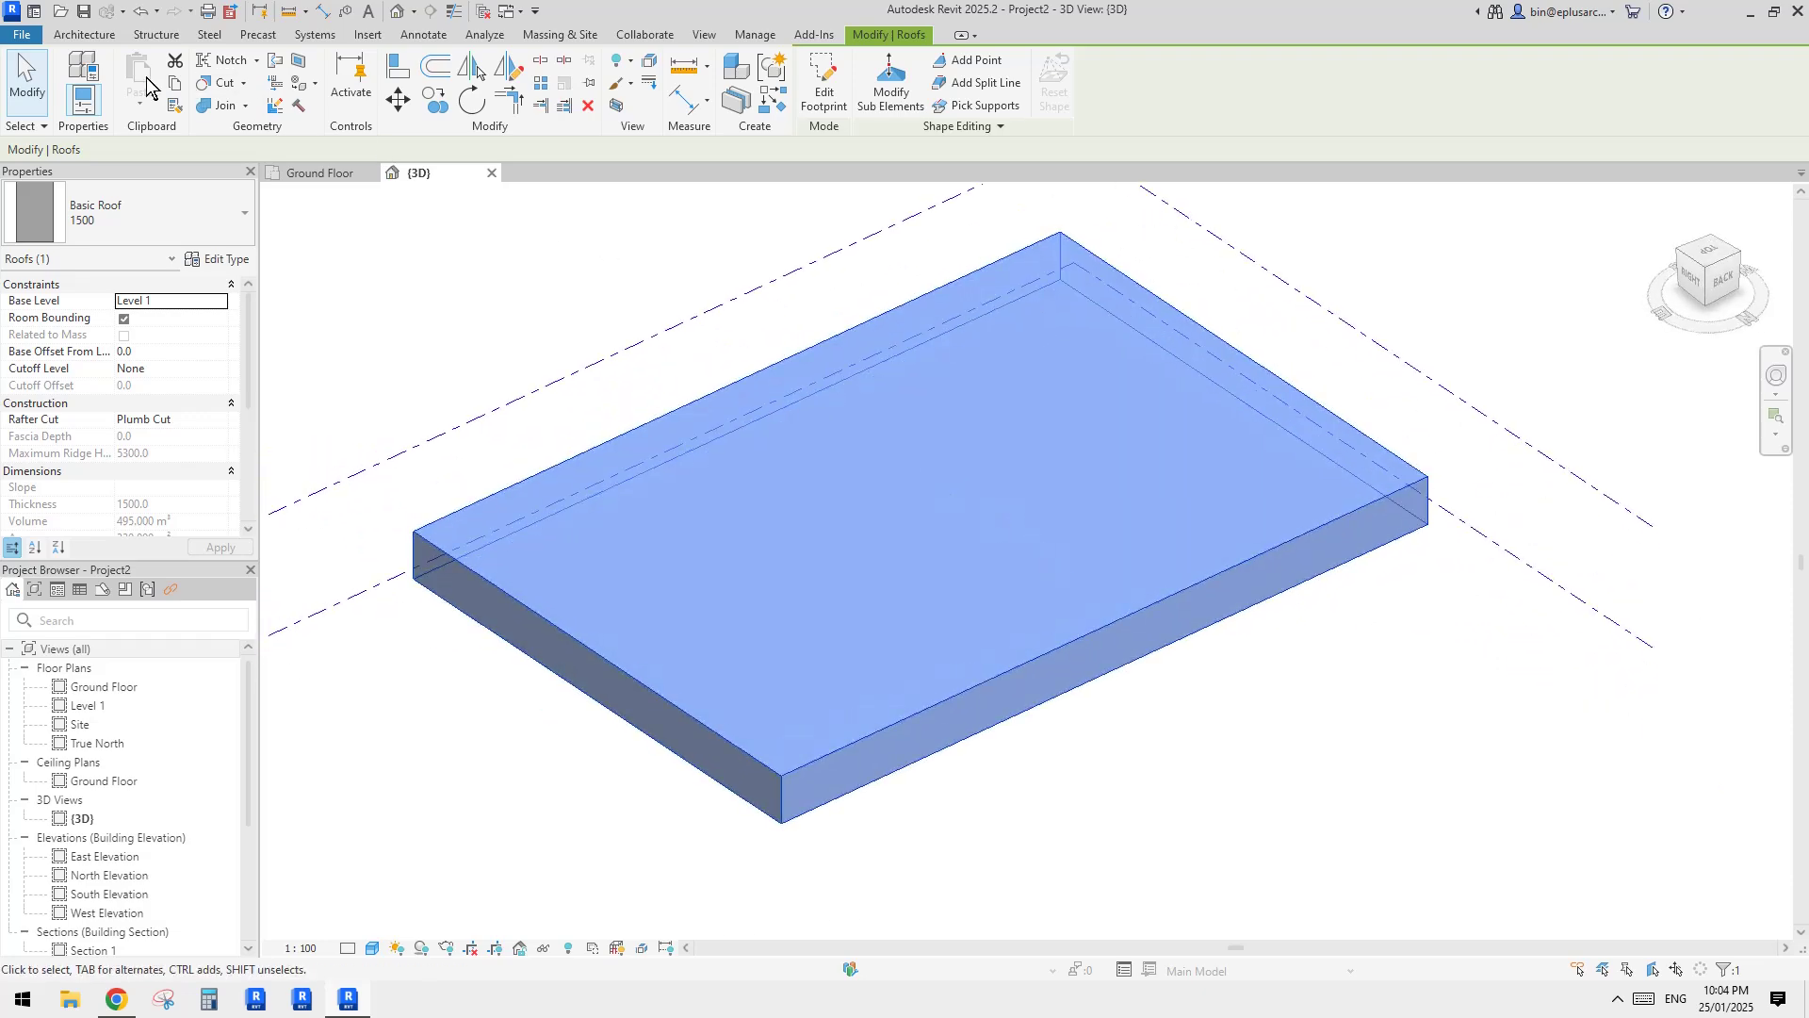
Step: Load the Skylight.rfa window family from the Australia library's Windows folder
left_click(84, 34)
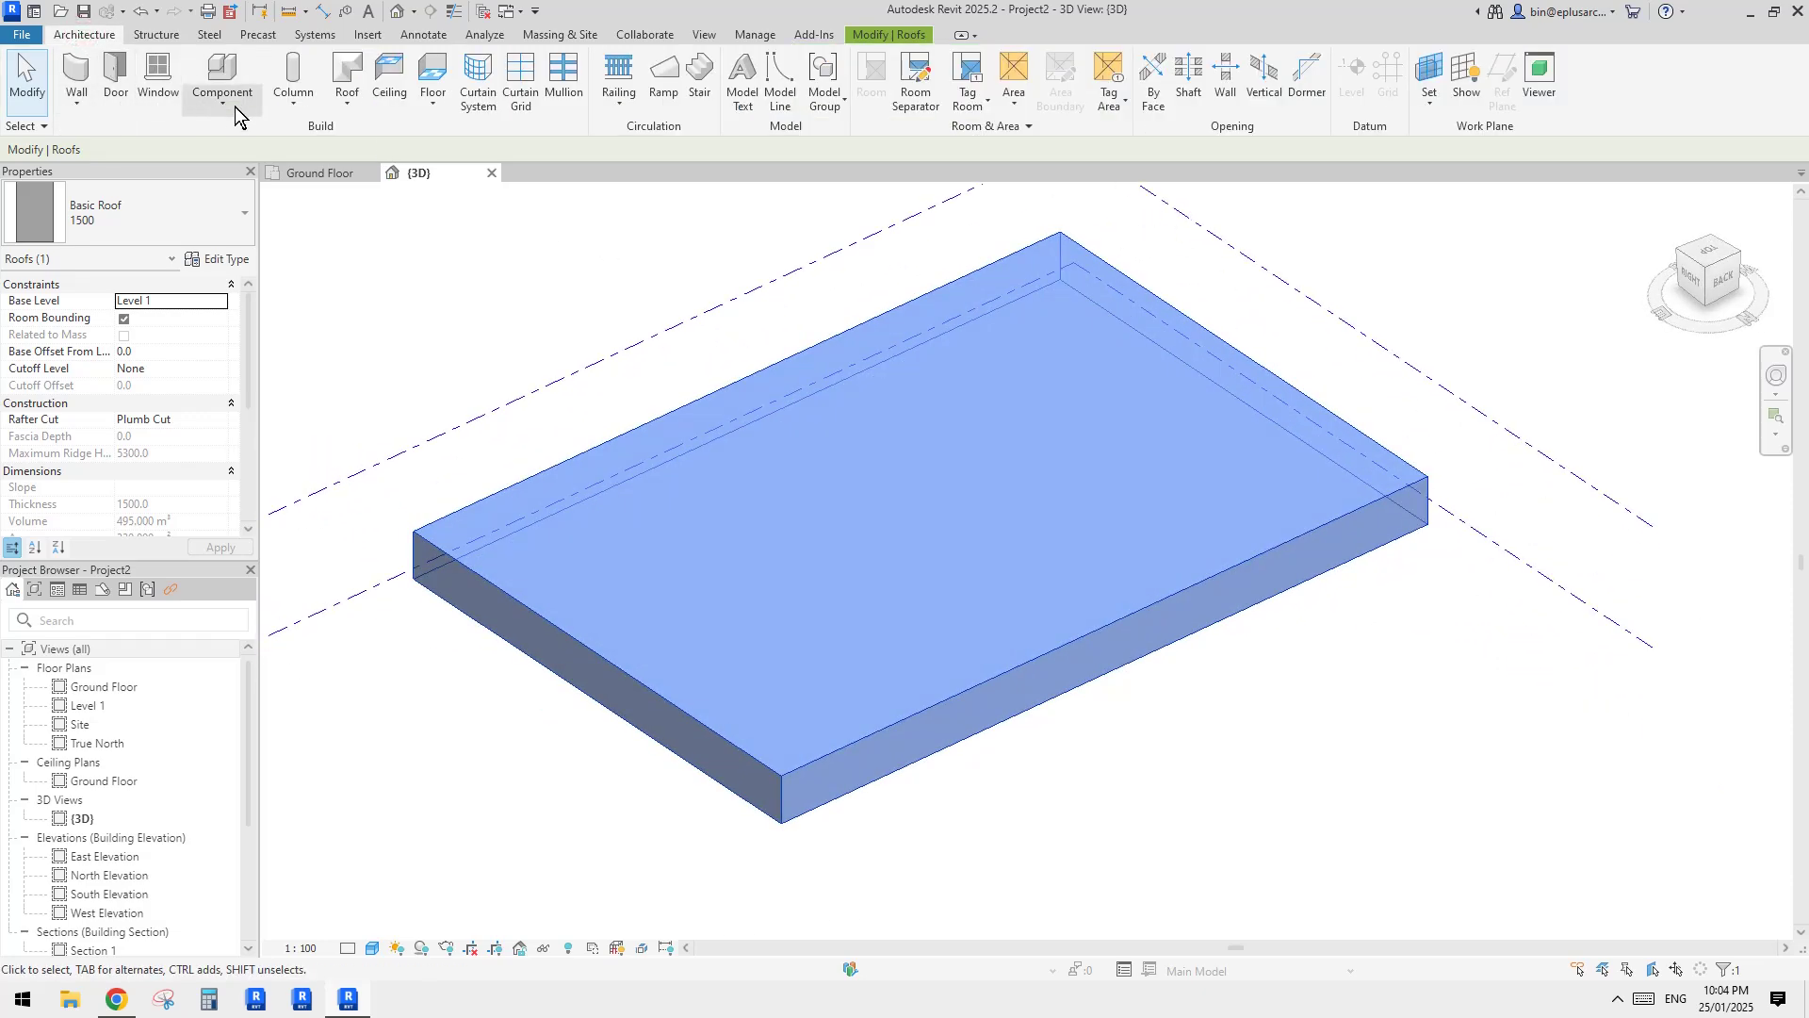
left_click(162, 83)
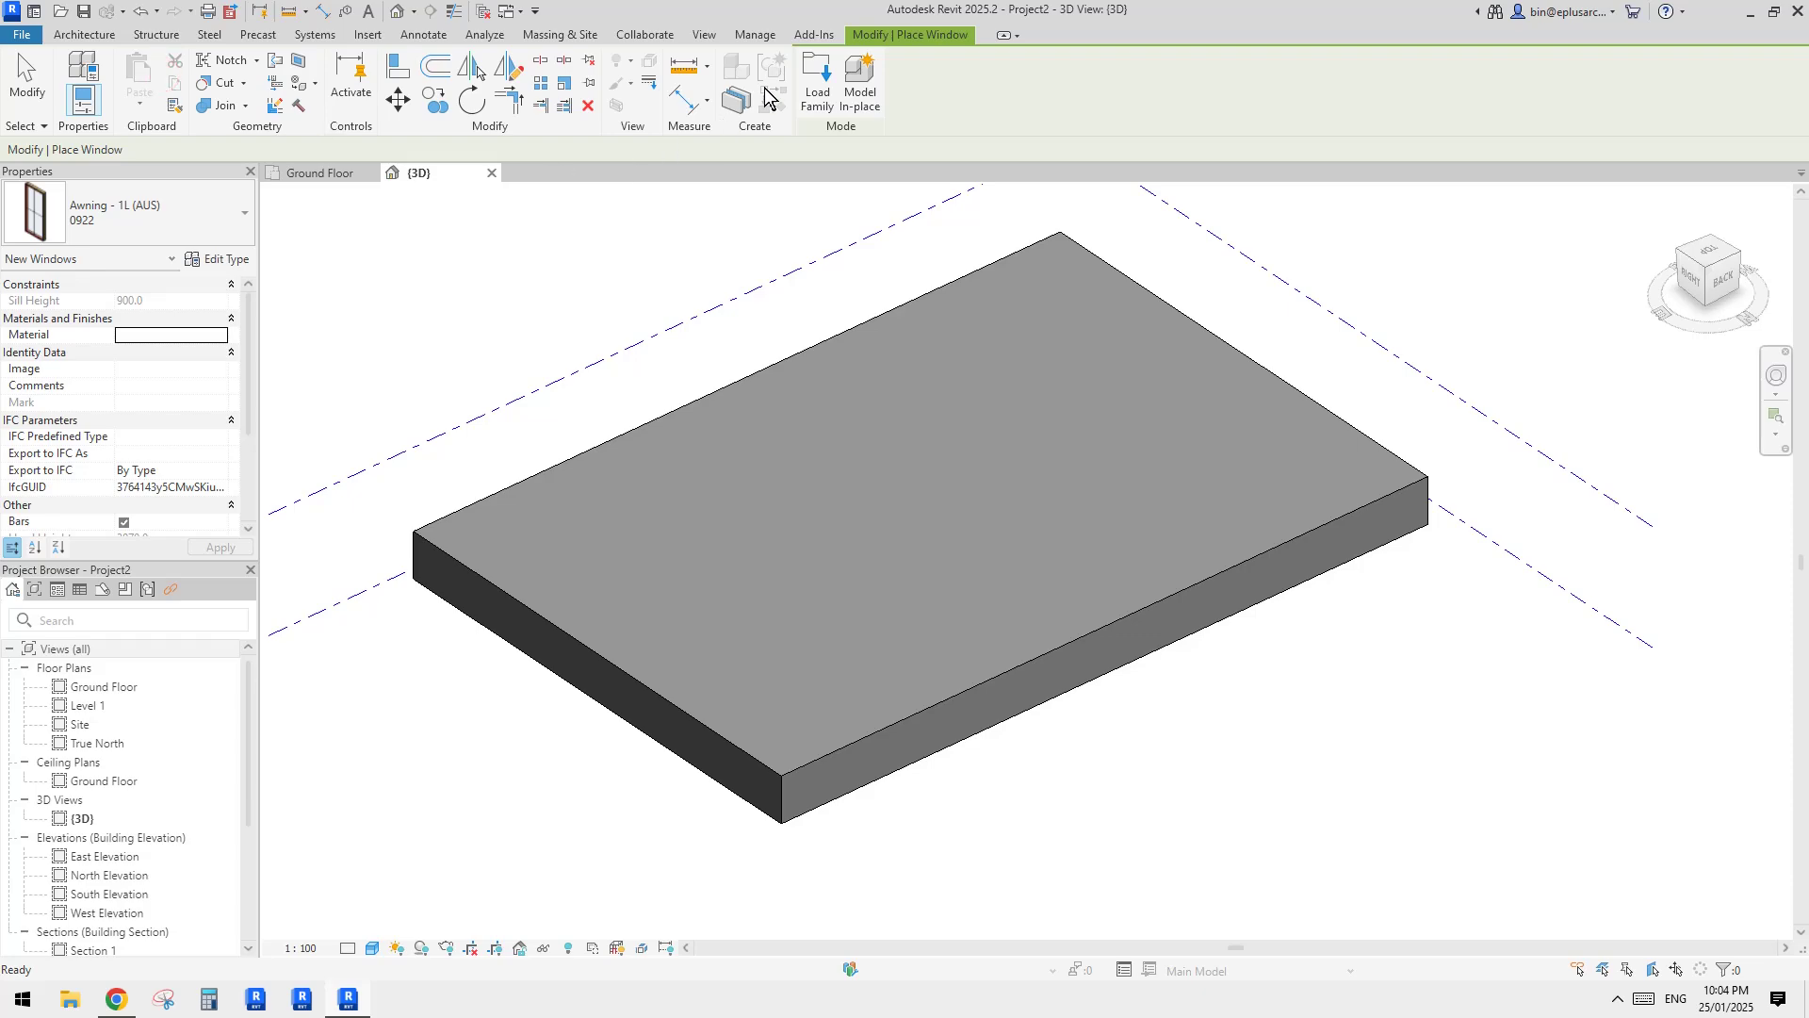
left_click(819, 75)
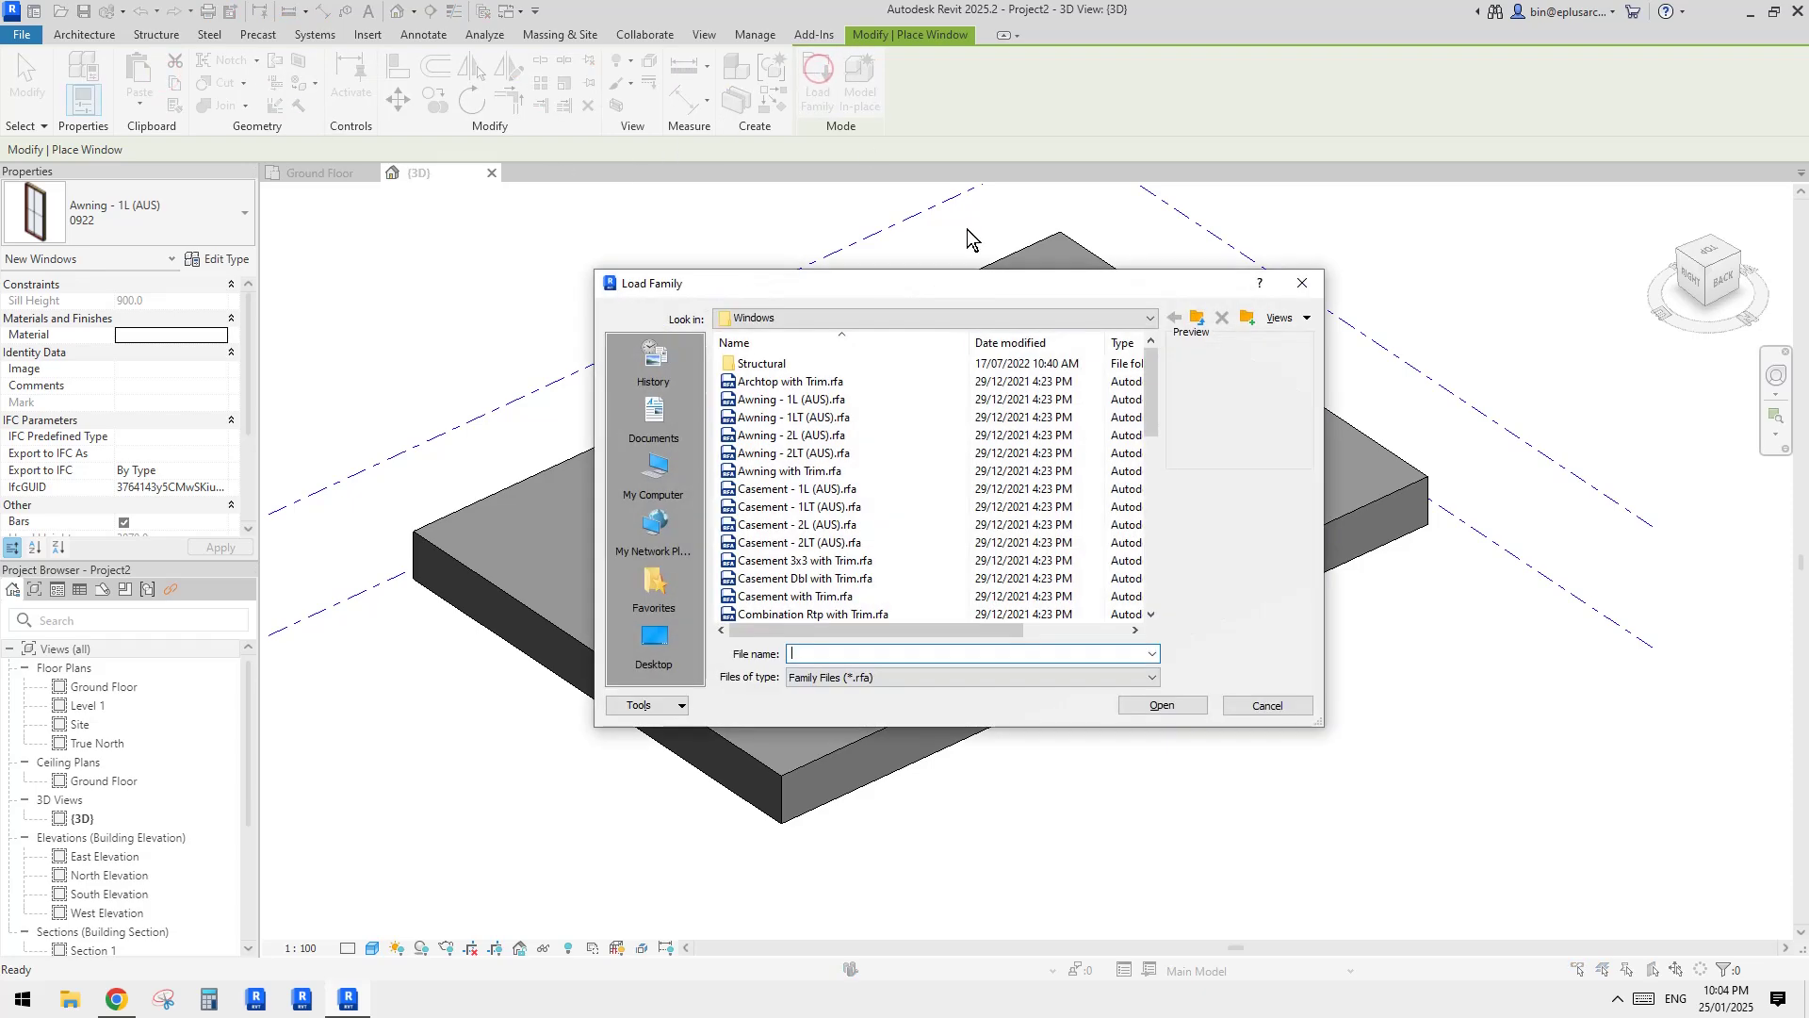
left_click(1199, 318)
left_click_drag(1154, 385, 1156, 565)
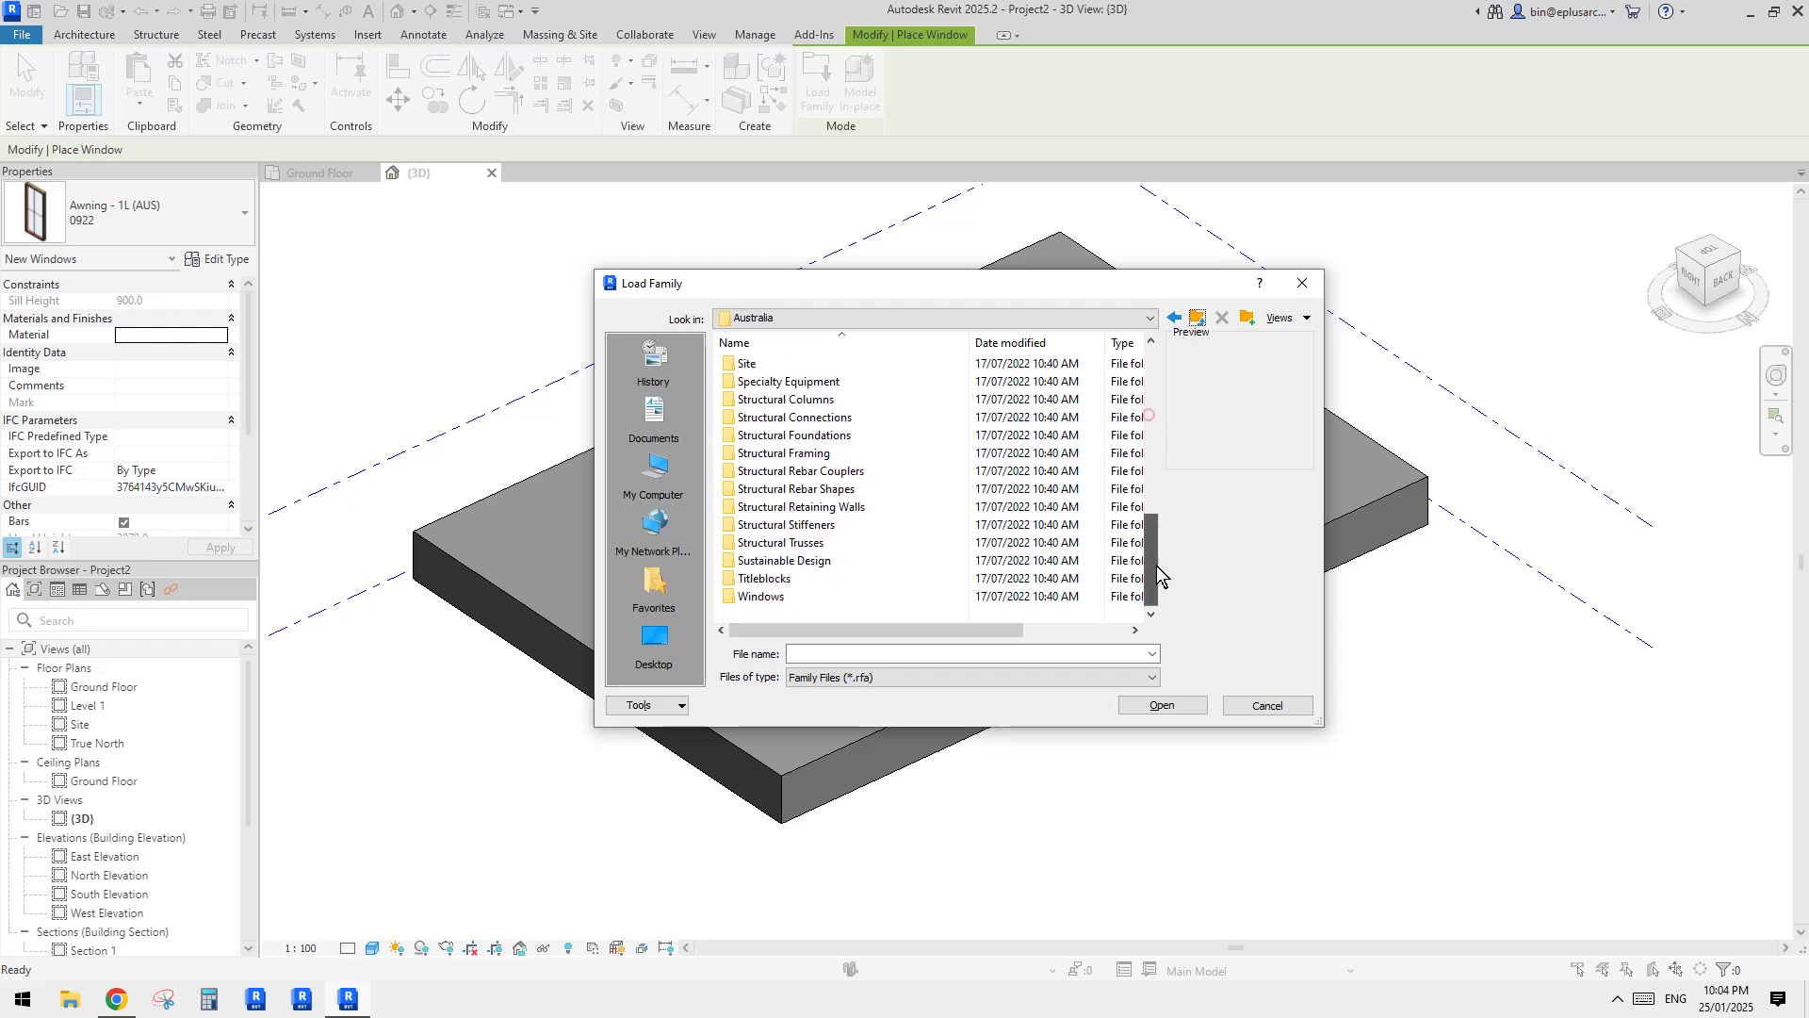
double_click(763, 596)
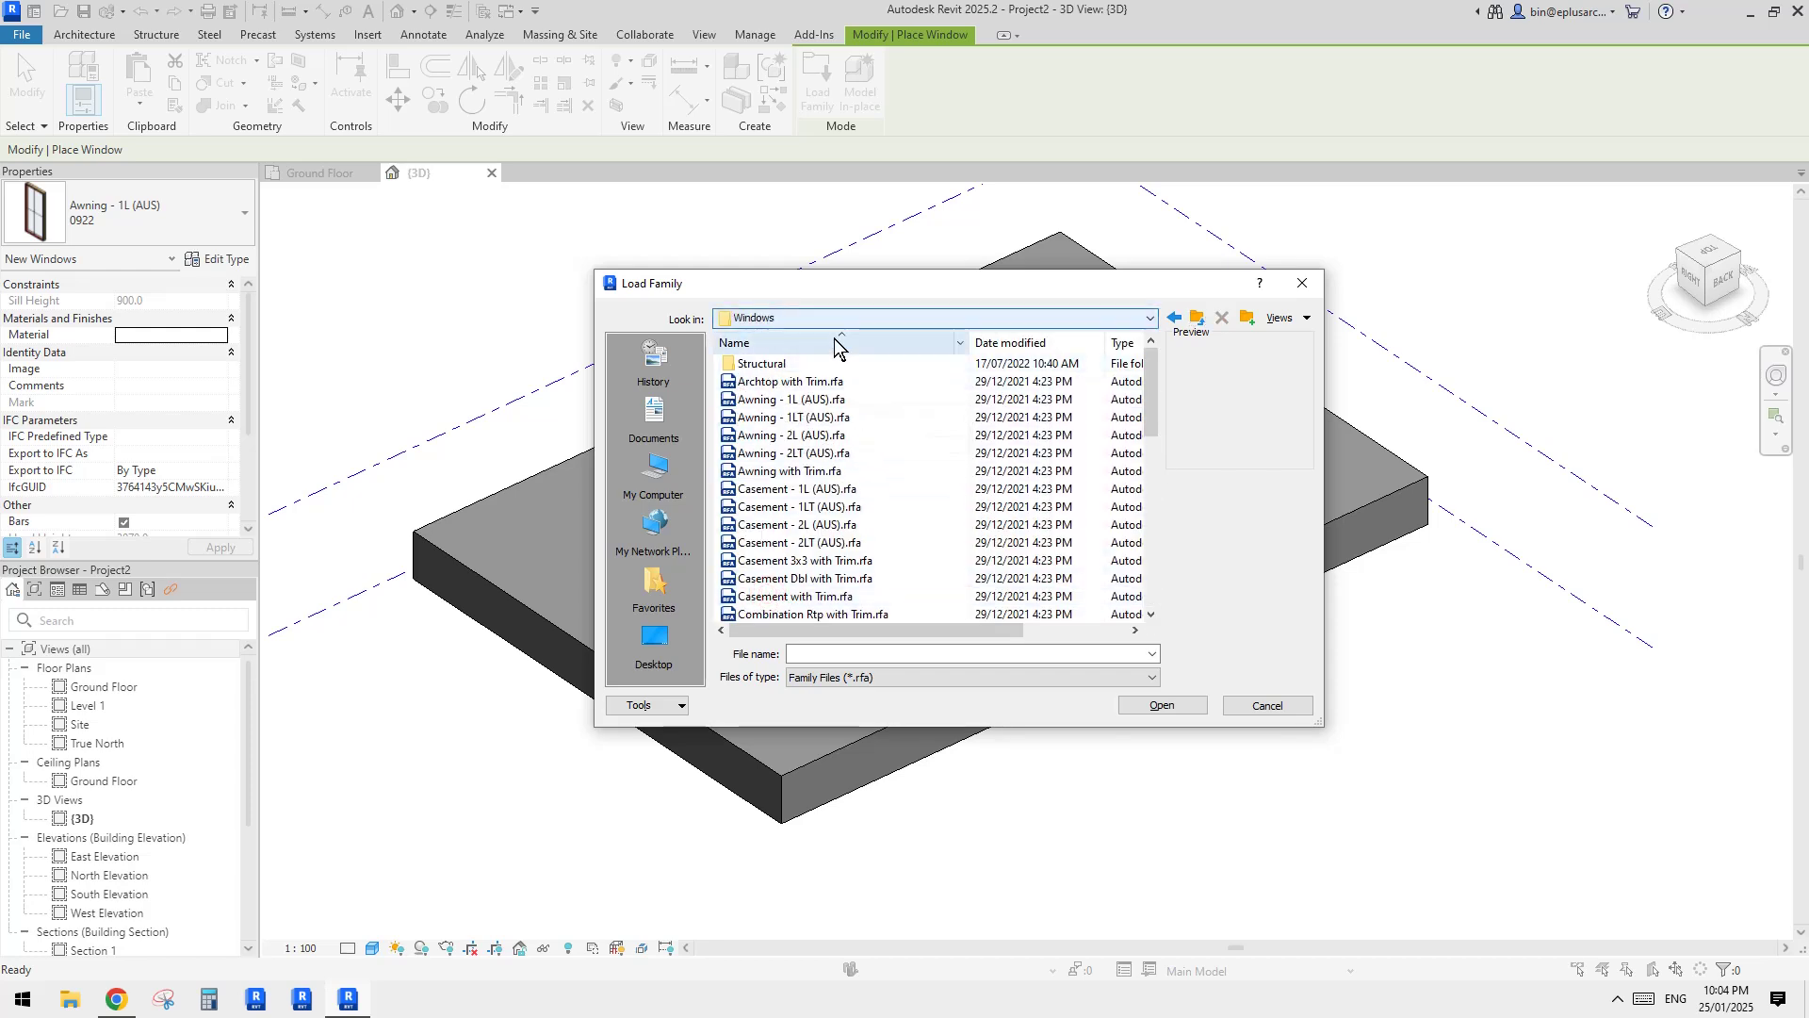
left_click_drag(1159, 394, 1161, 567)
left_click(749, 526)
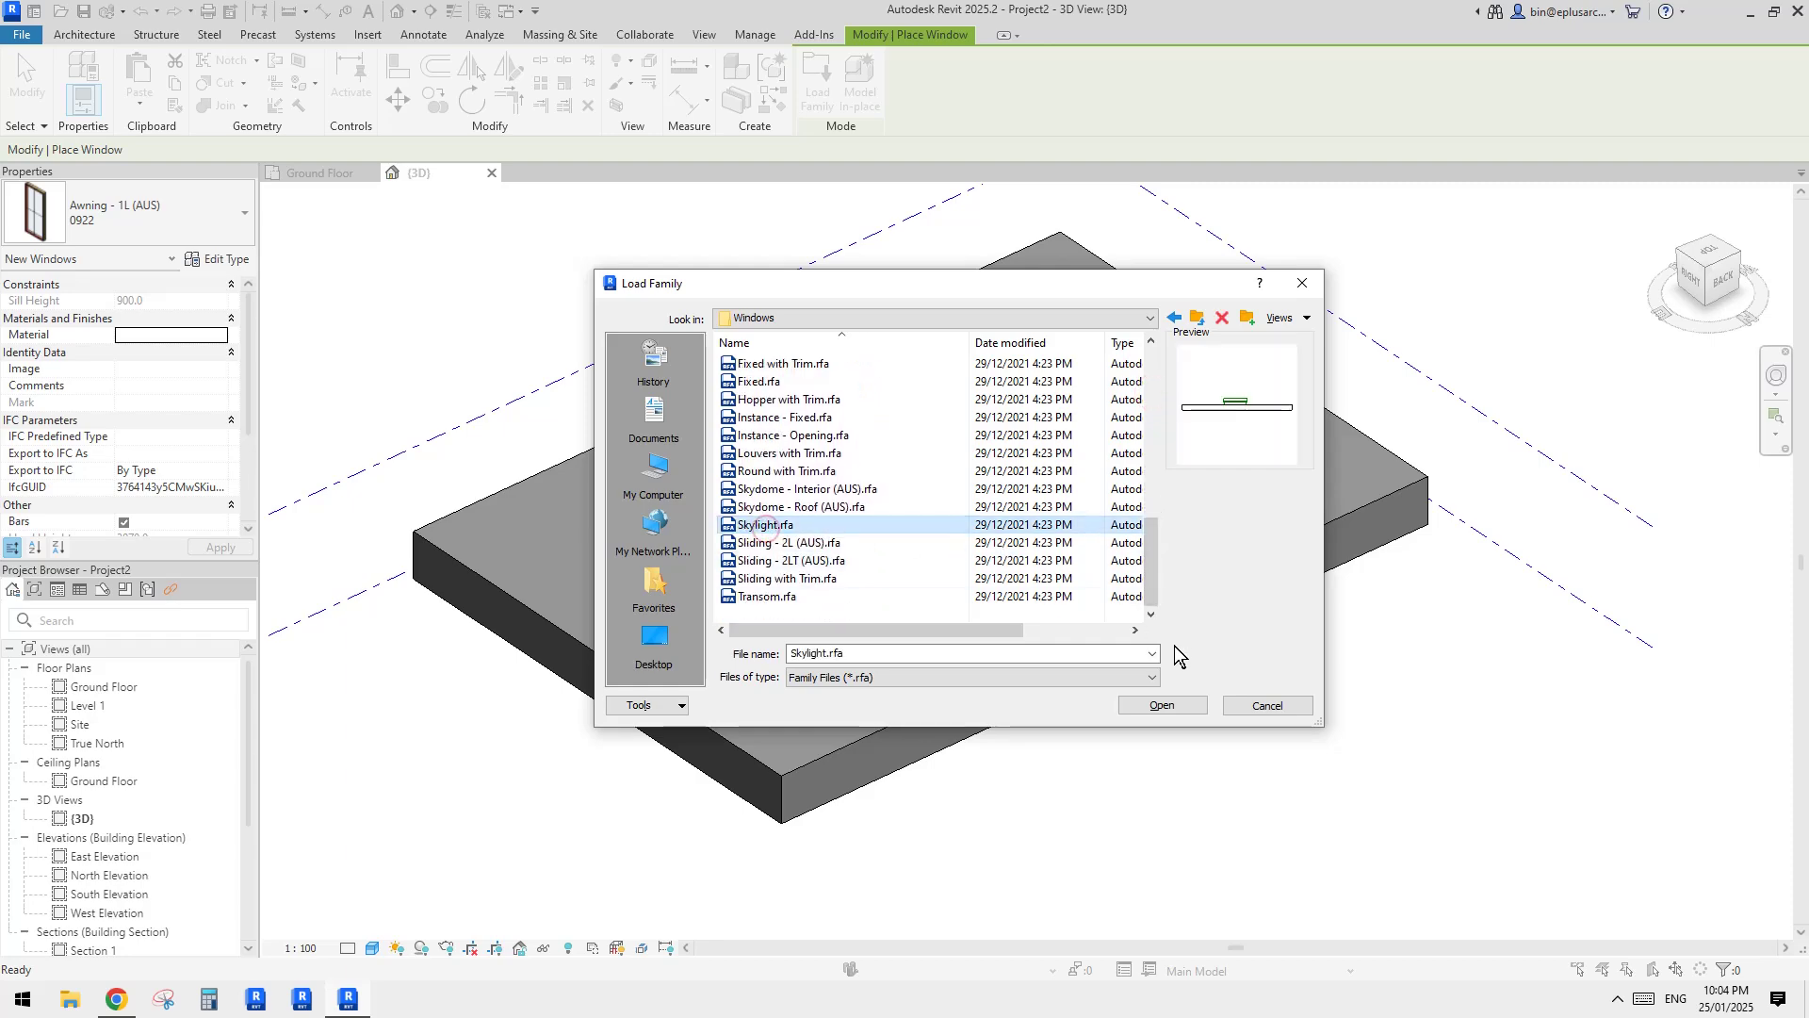
left_click(1169, 706)
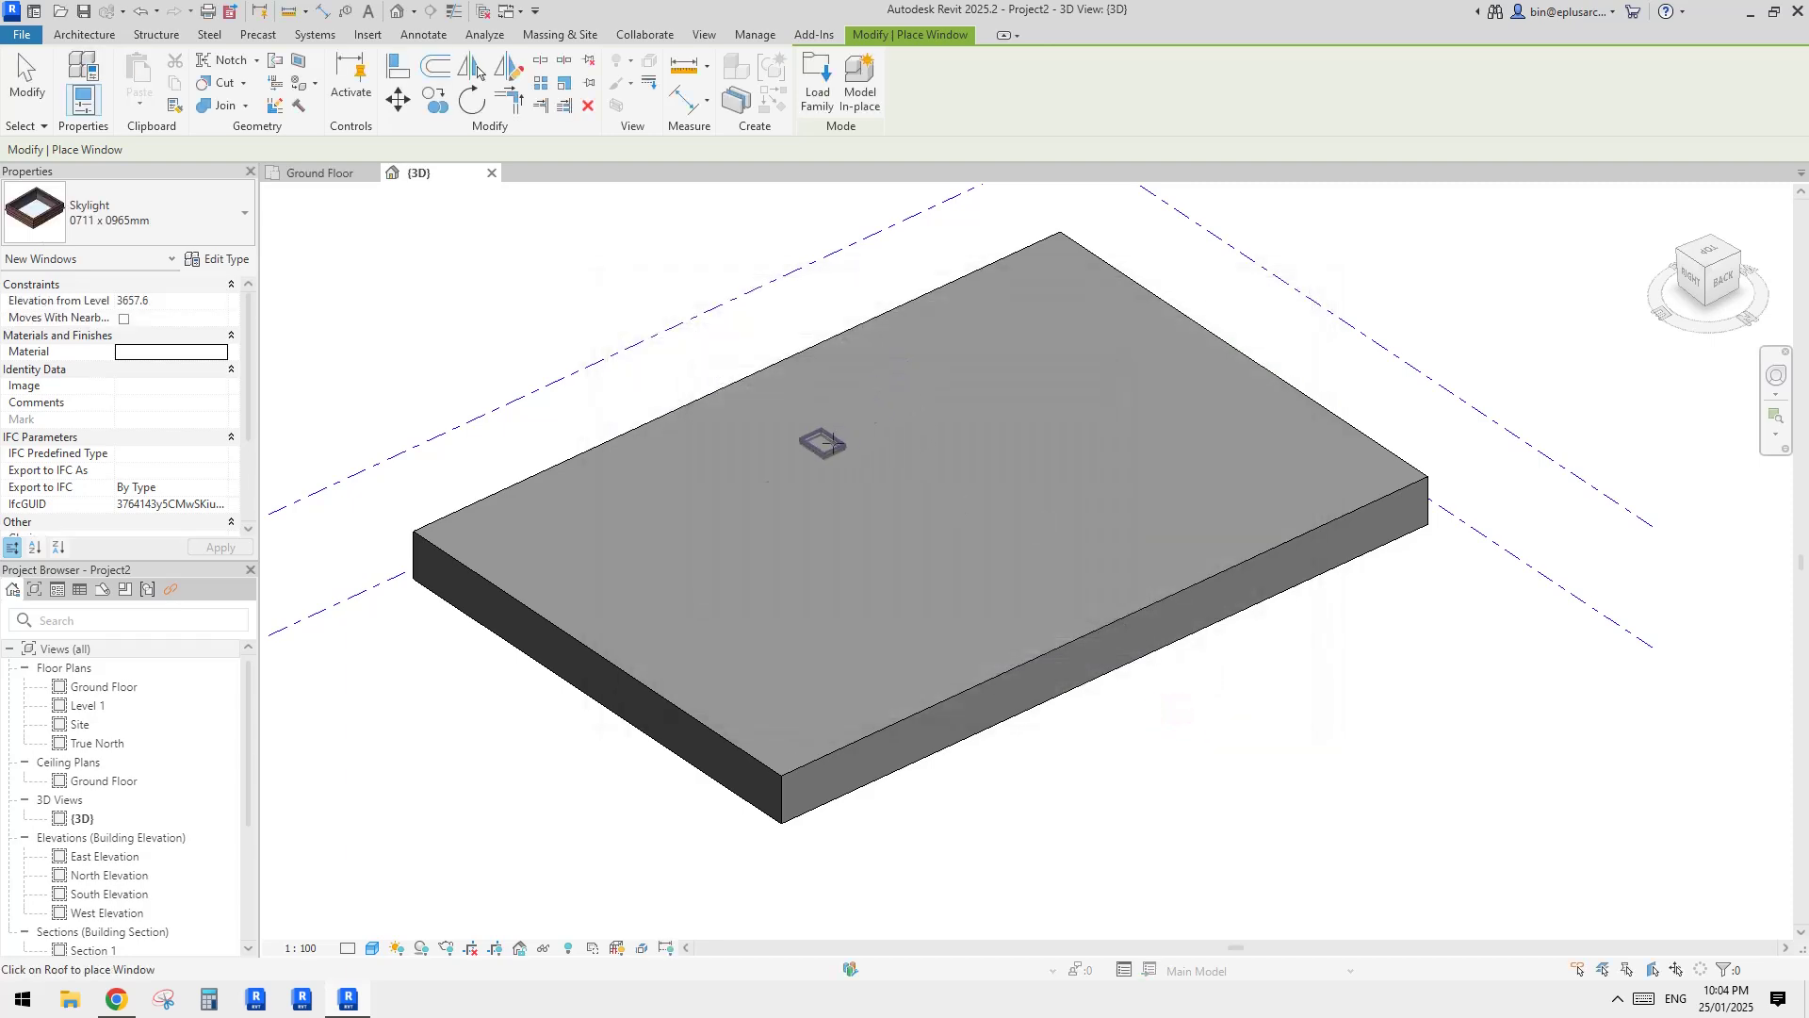
Step: Place one 0711 x 0965mm skylight on the top face of the roof slab
left_click(759, 491)
scroll(737, 572, "up", 3)
key("Escape")
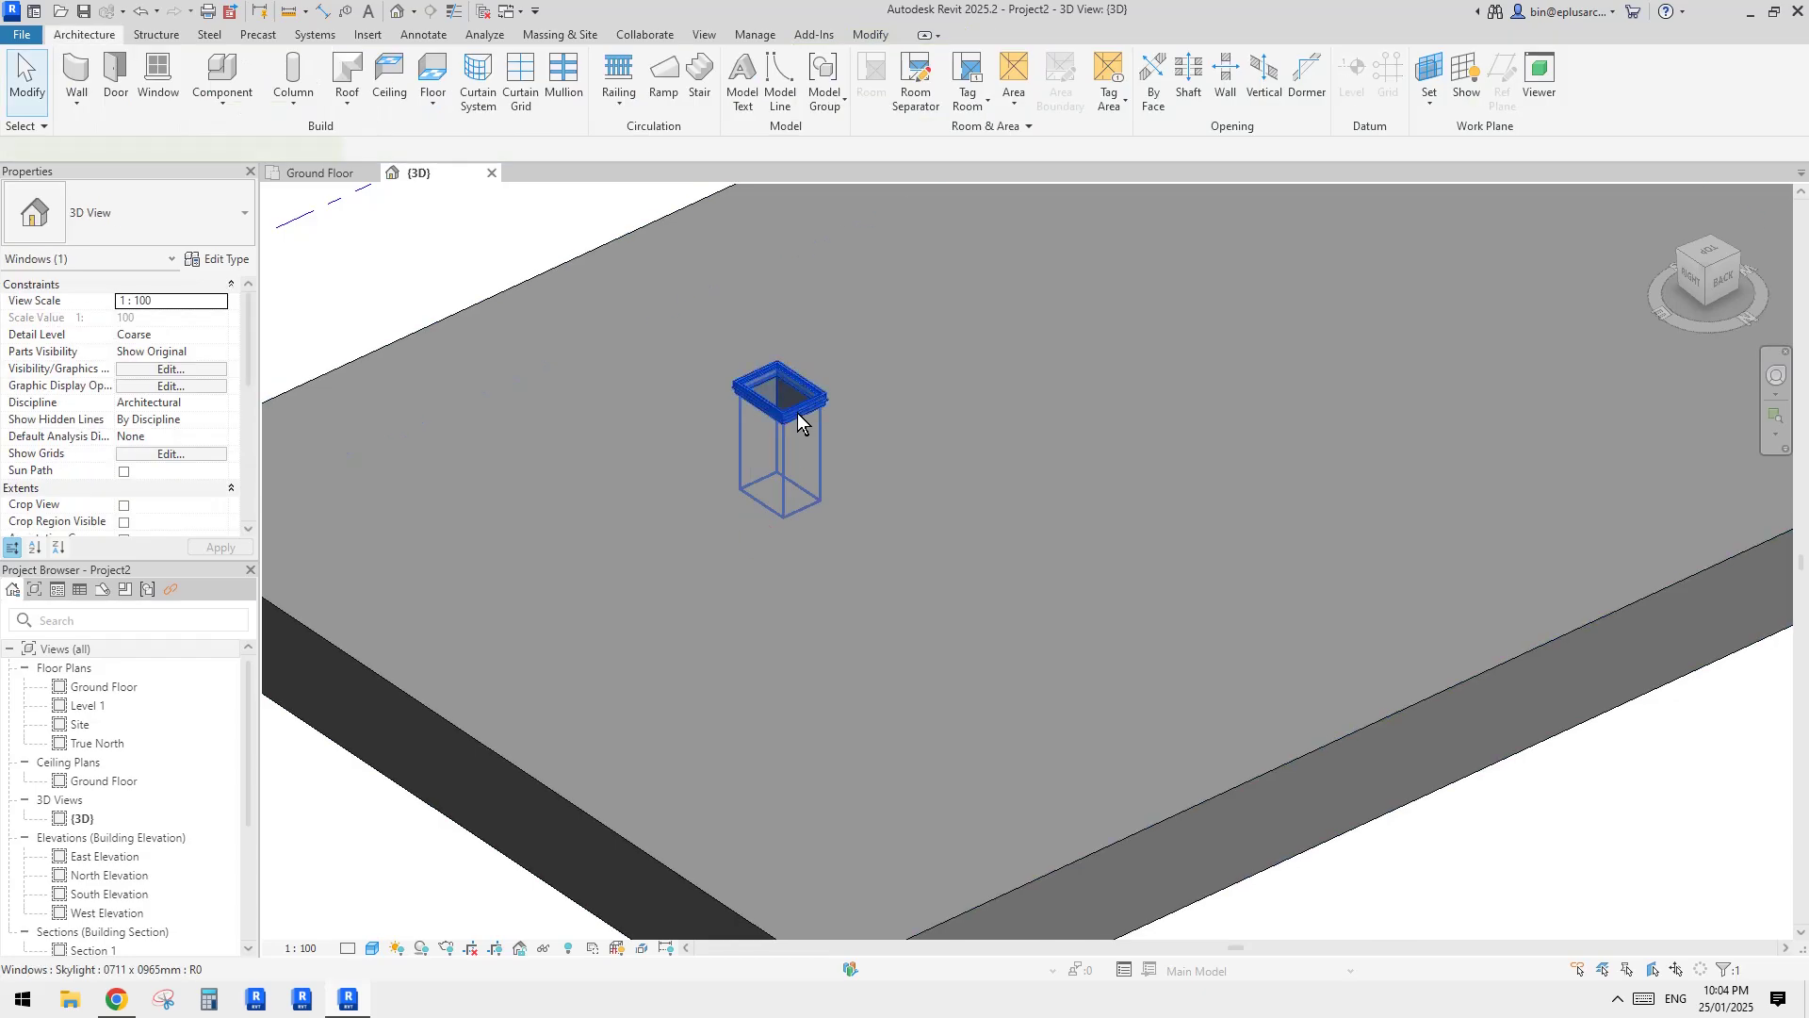
Step: Examine from above how the placed skylight cuts through the thick roof slab
left_click(799, 420)
scroll(801, 424, "down", 1)
middle_click_drag(810, 495, 1018, 643)
left_click(1017, 539)
middle_click_drag(1020, 544, 1058, 618, "shift")
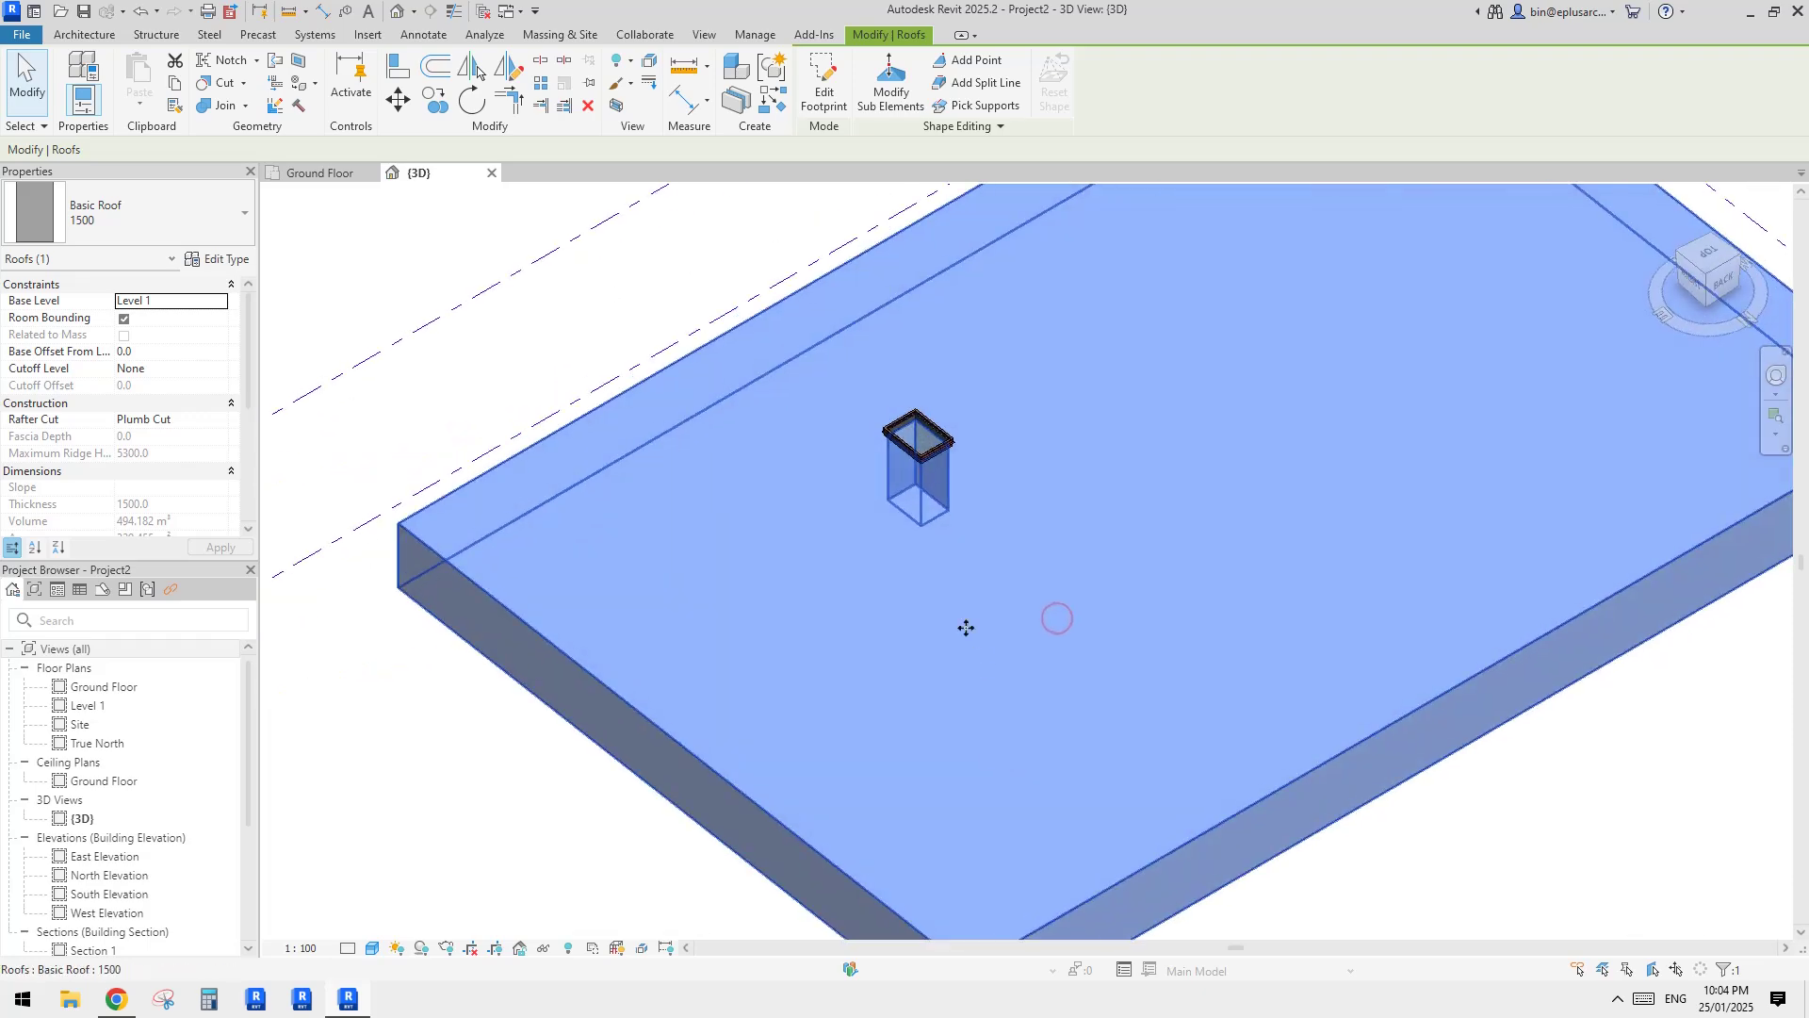
key("Escape")
left_click(916, 462)
middle_click_drag(671, 657, 325, 867, "shift")
Step: Check the reference photo in the browser, return to Revit and examine the skylight opening from the roof's underside
left_click(127, 998)
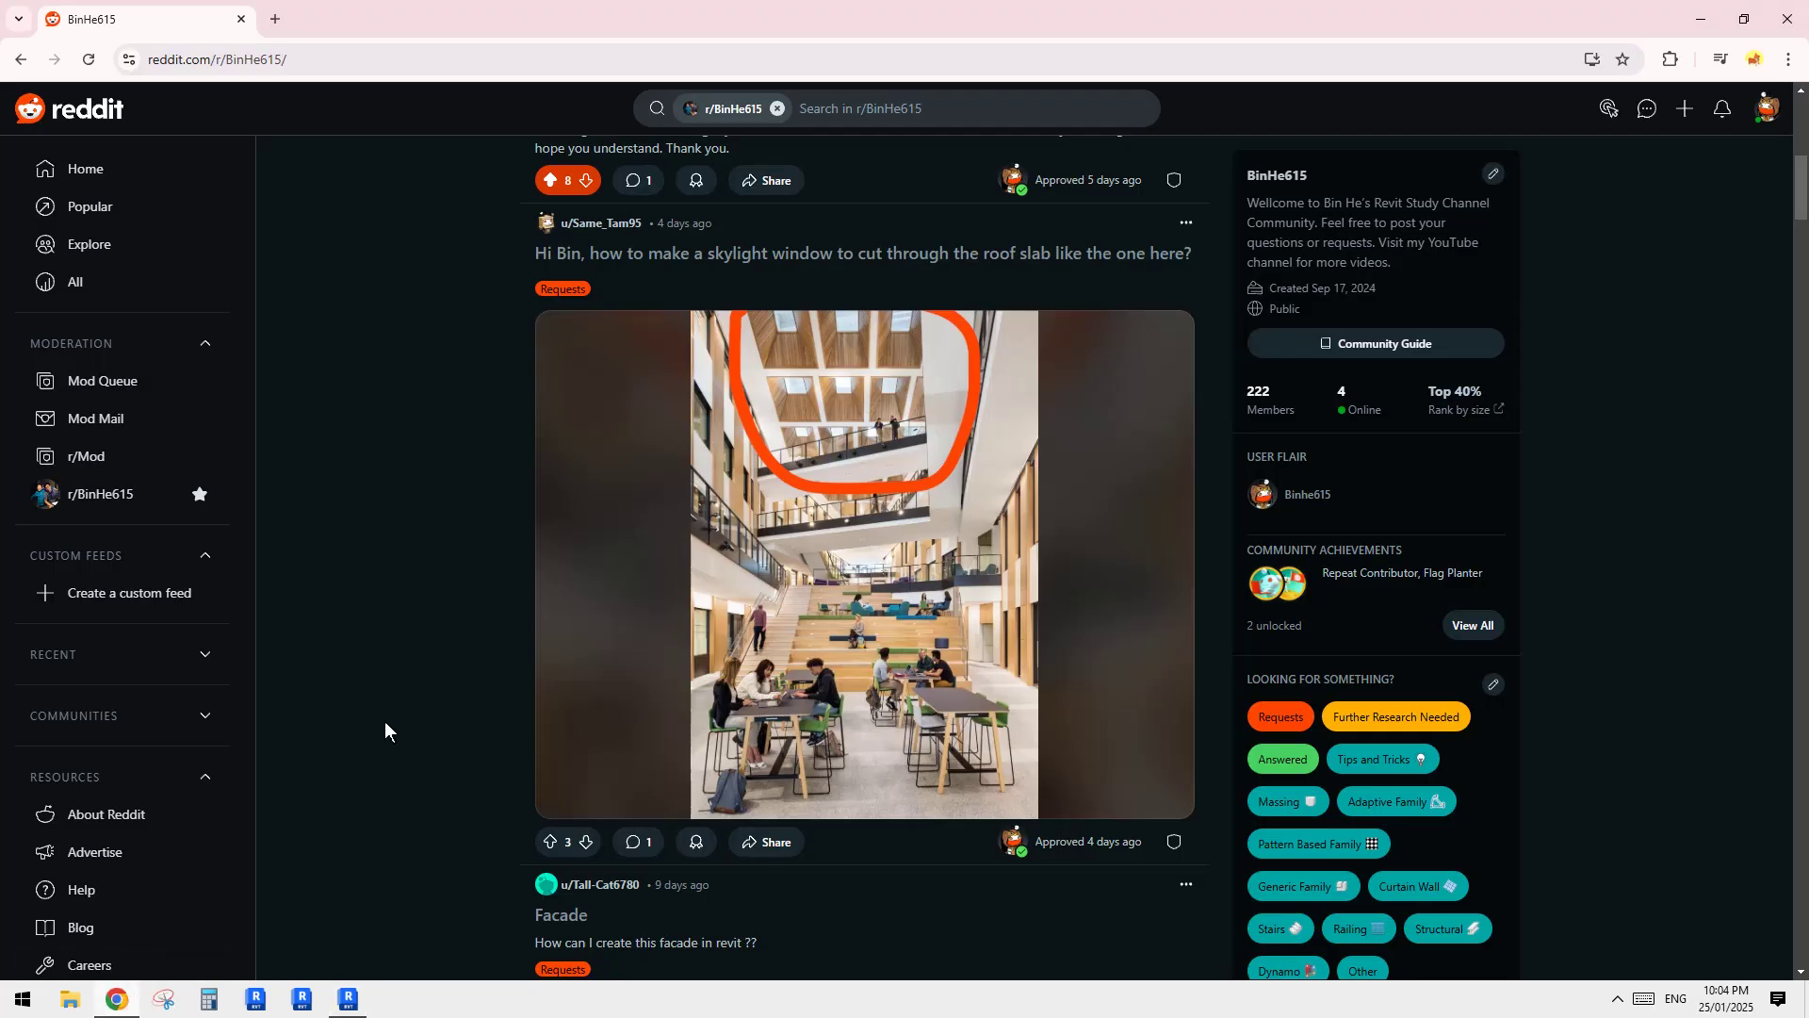
left_click(356, 999)
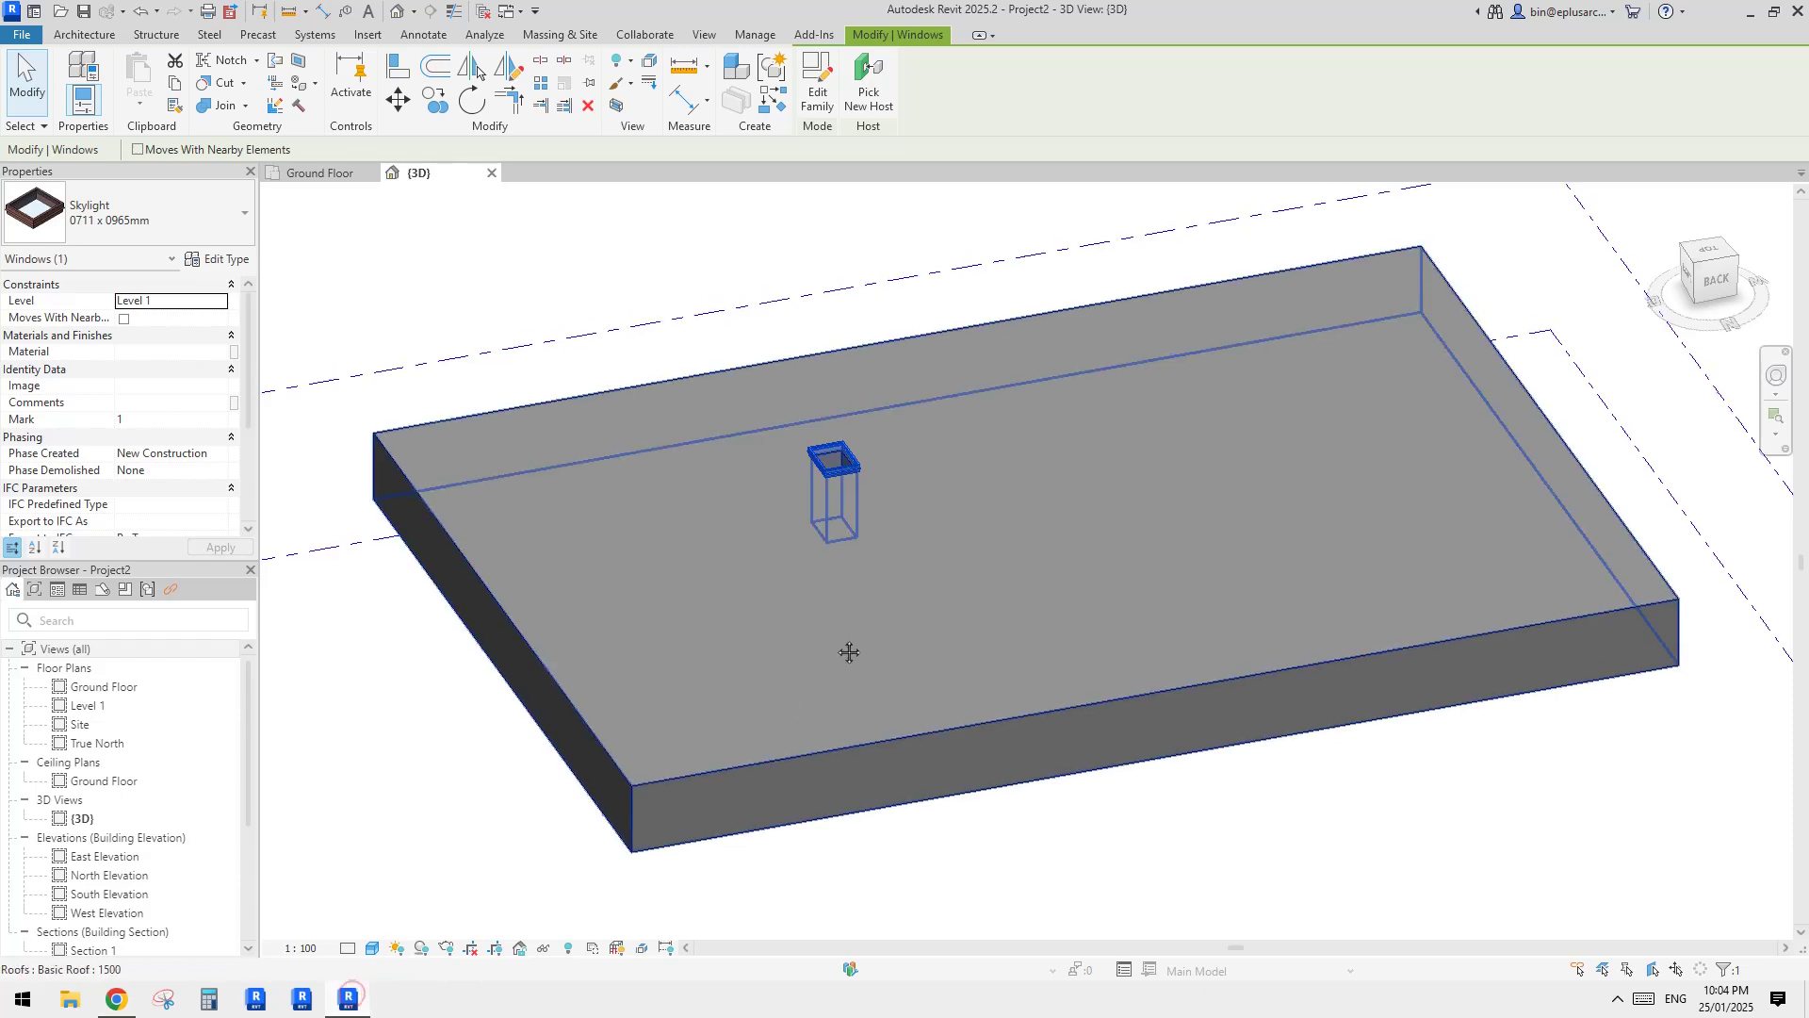
middle_click_drag(848, 647, 846, 473, "shift")
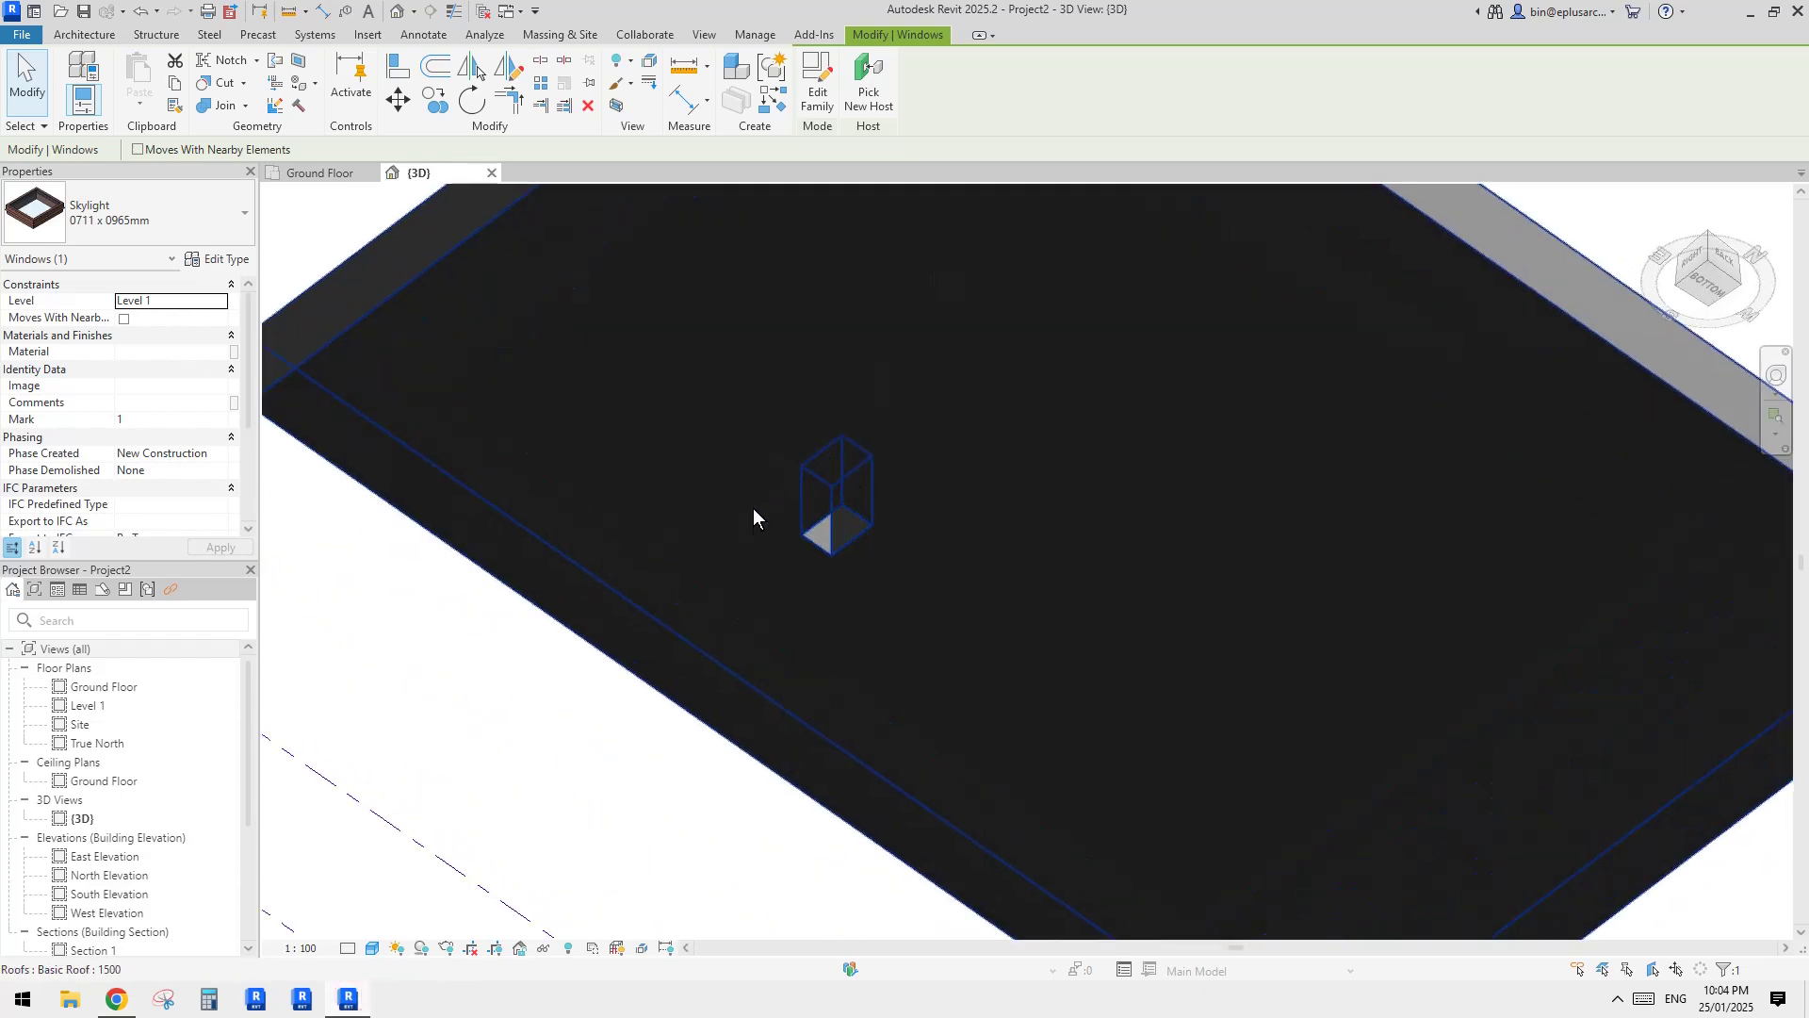
middle_click_drag(880, 552, 995, 531, "shift")
left_click(748, 618)
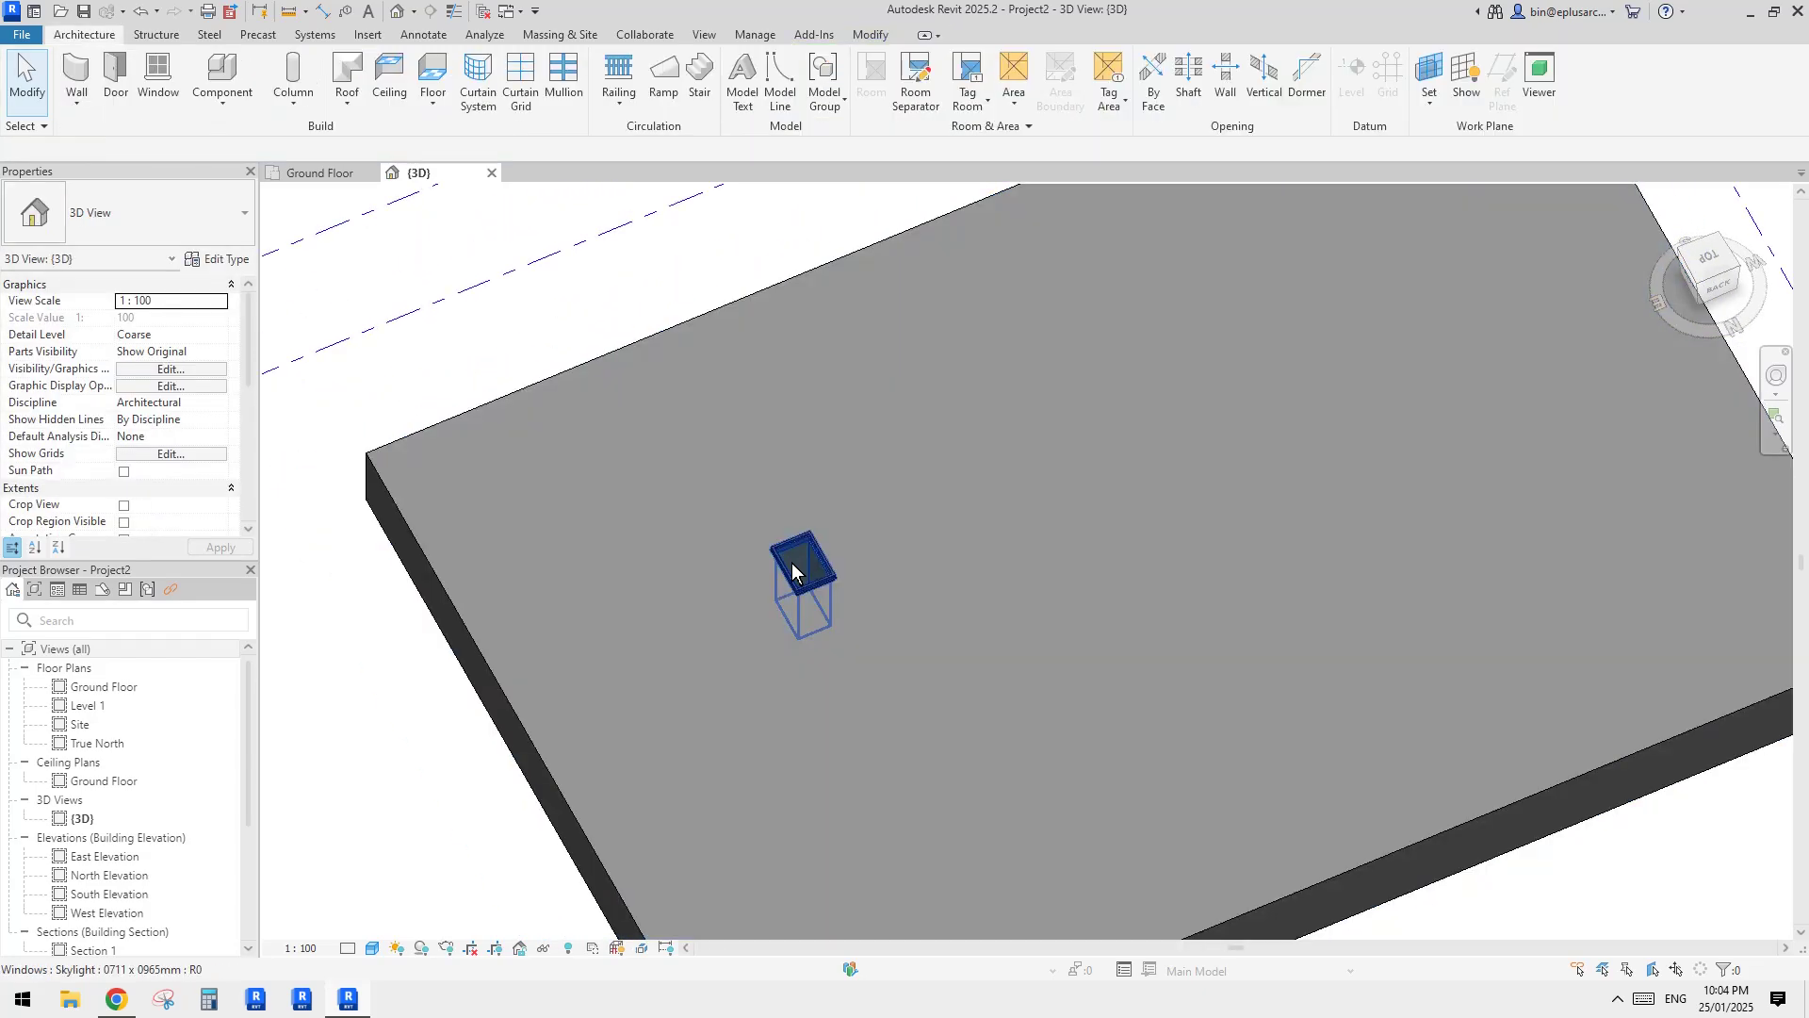
Step: Examine the skylight frame and the sides of its opening in the roof slab up close
left_click_drag(791, 563, 922, 539)
middle_click_drag(943, 575, 901, 489)
left_click(907, 540)
scroll(907, 539, "down", 3)
scroll(824, 492, "up", 5)
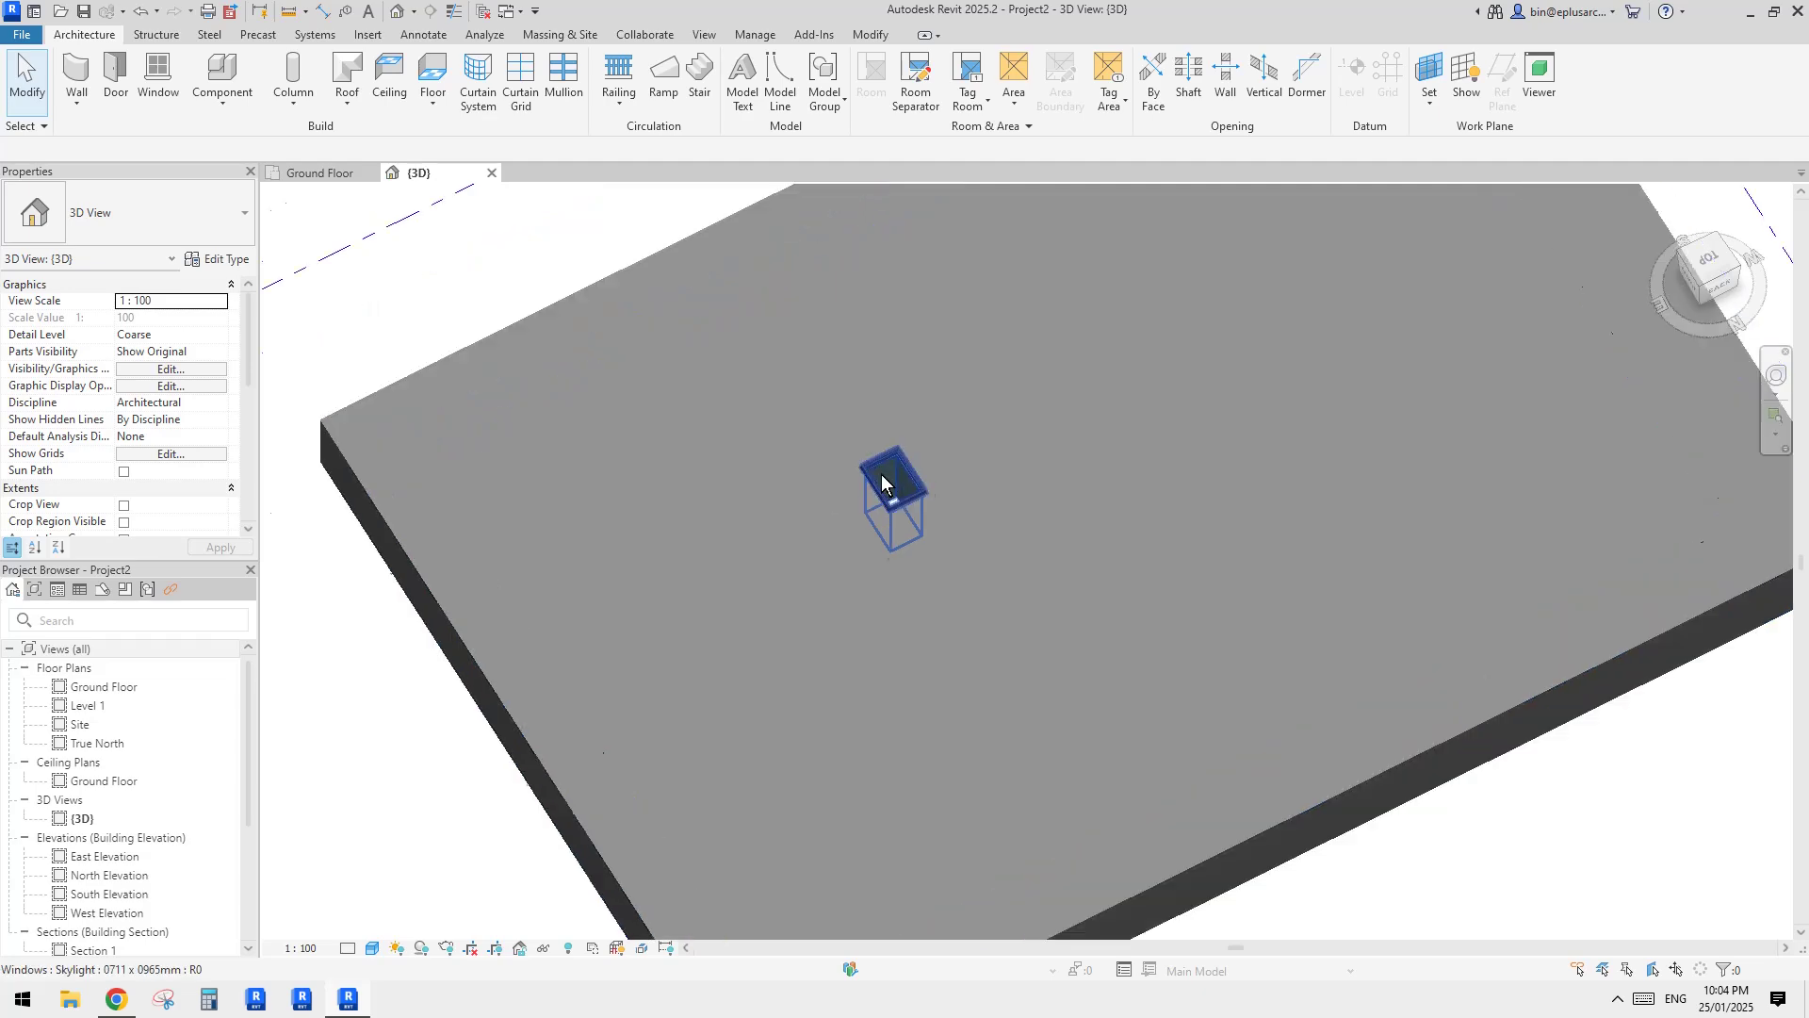
left_click(888, 481)
scroll(920, 556, "up", 3)
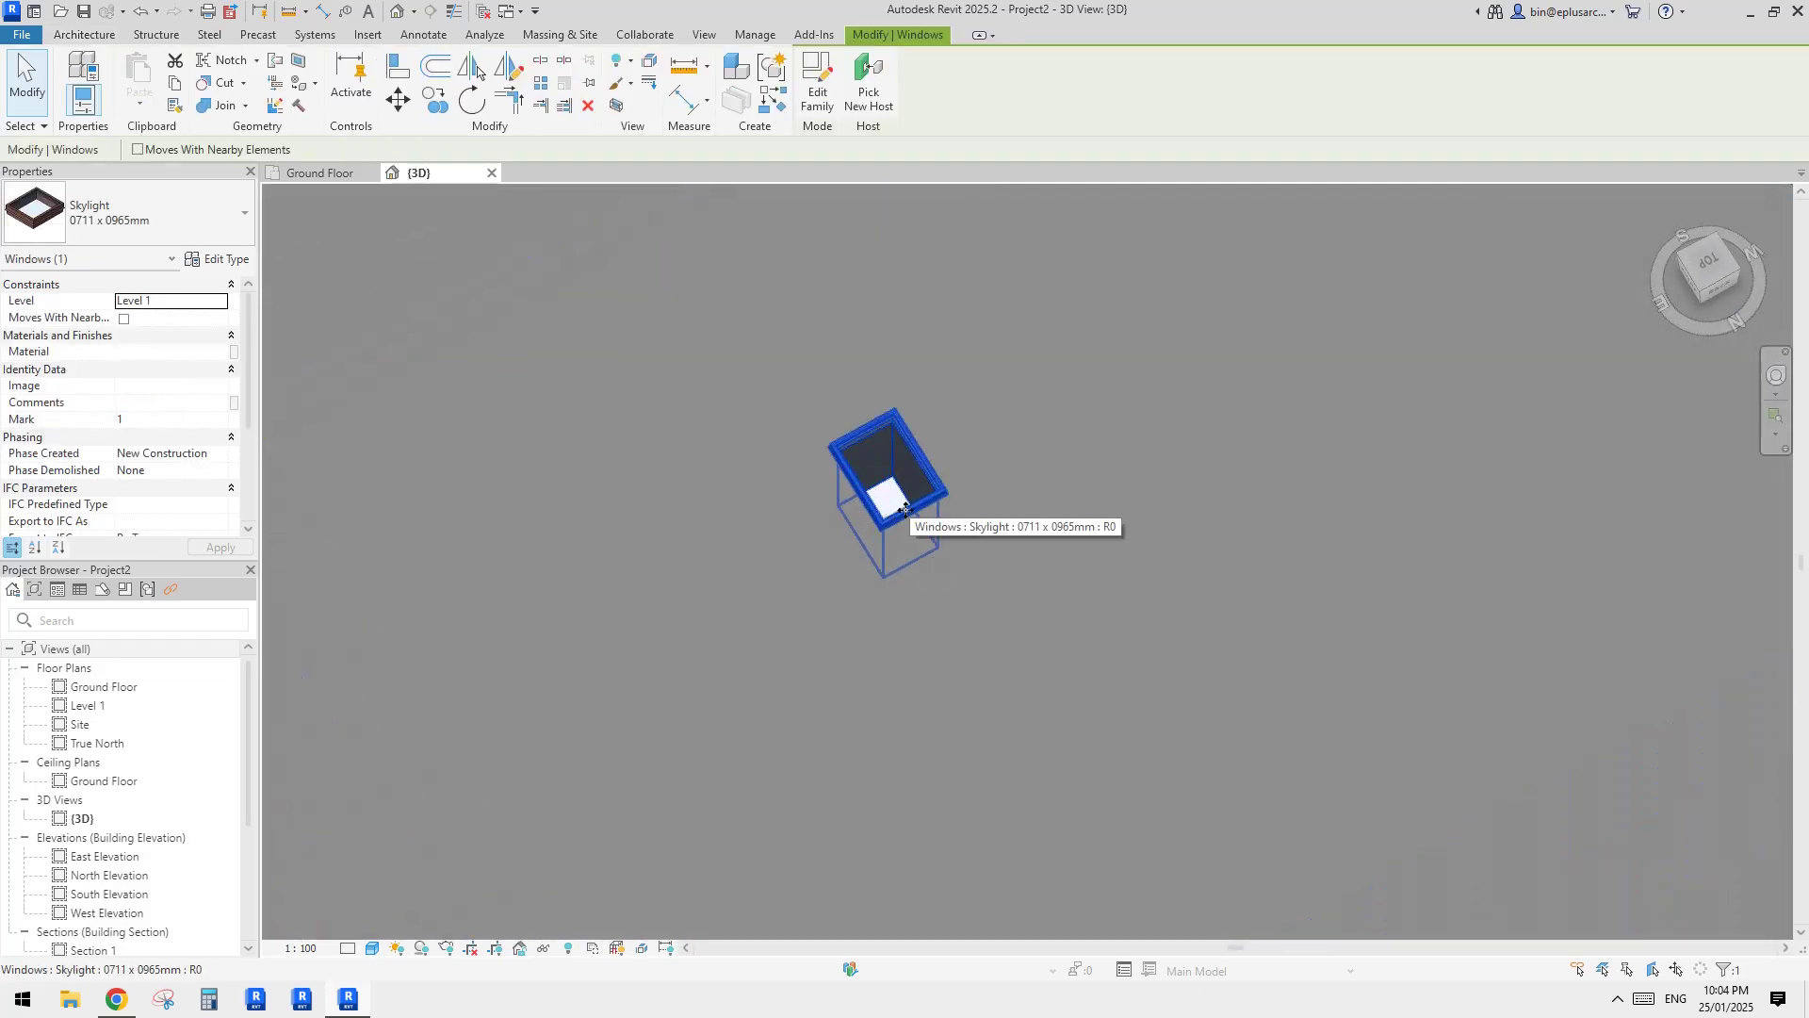
left_click(911, 509)
scroll(863, 515, "down", 2)
mouse_move(912, 509)
middle_mouse_down()
mouse_move(863, 515)
mouse_move(884, 477)
mouse_move(913, 511)
middle_mouse_up()
left_click(863, 454)
scroll(933, 442, "up", 3)
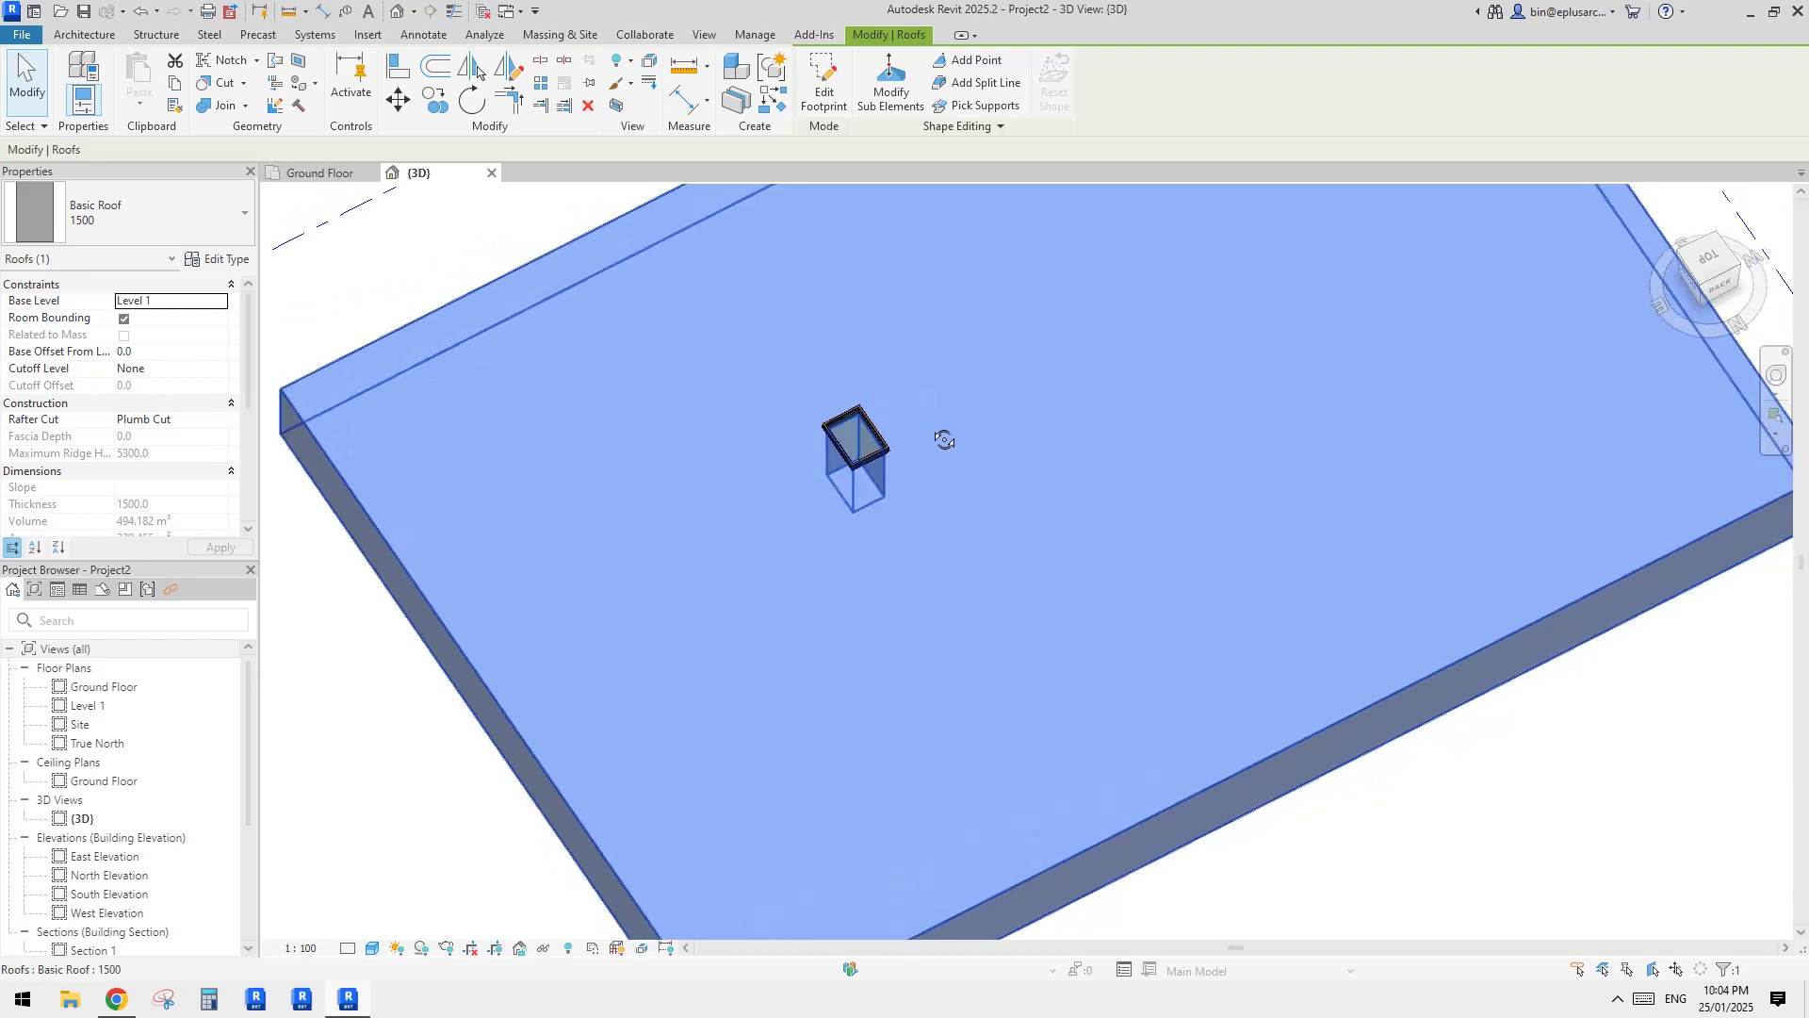
scroll(876, 457, "up", 1)
key("Escape")
left_click(873, 445)
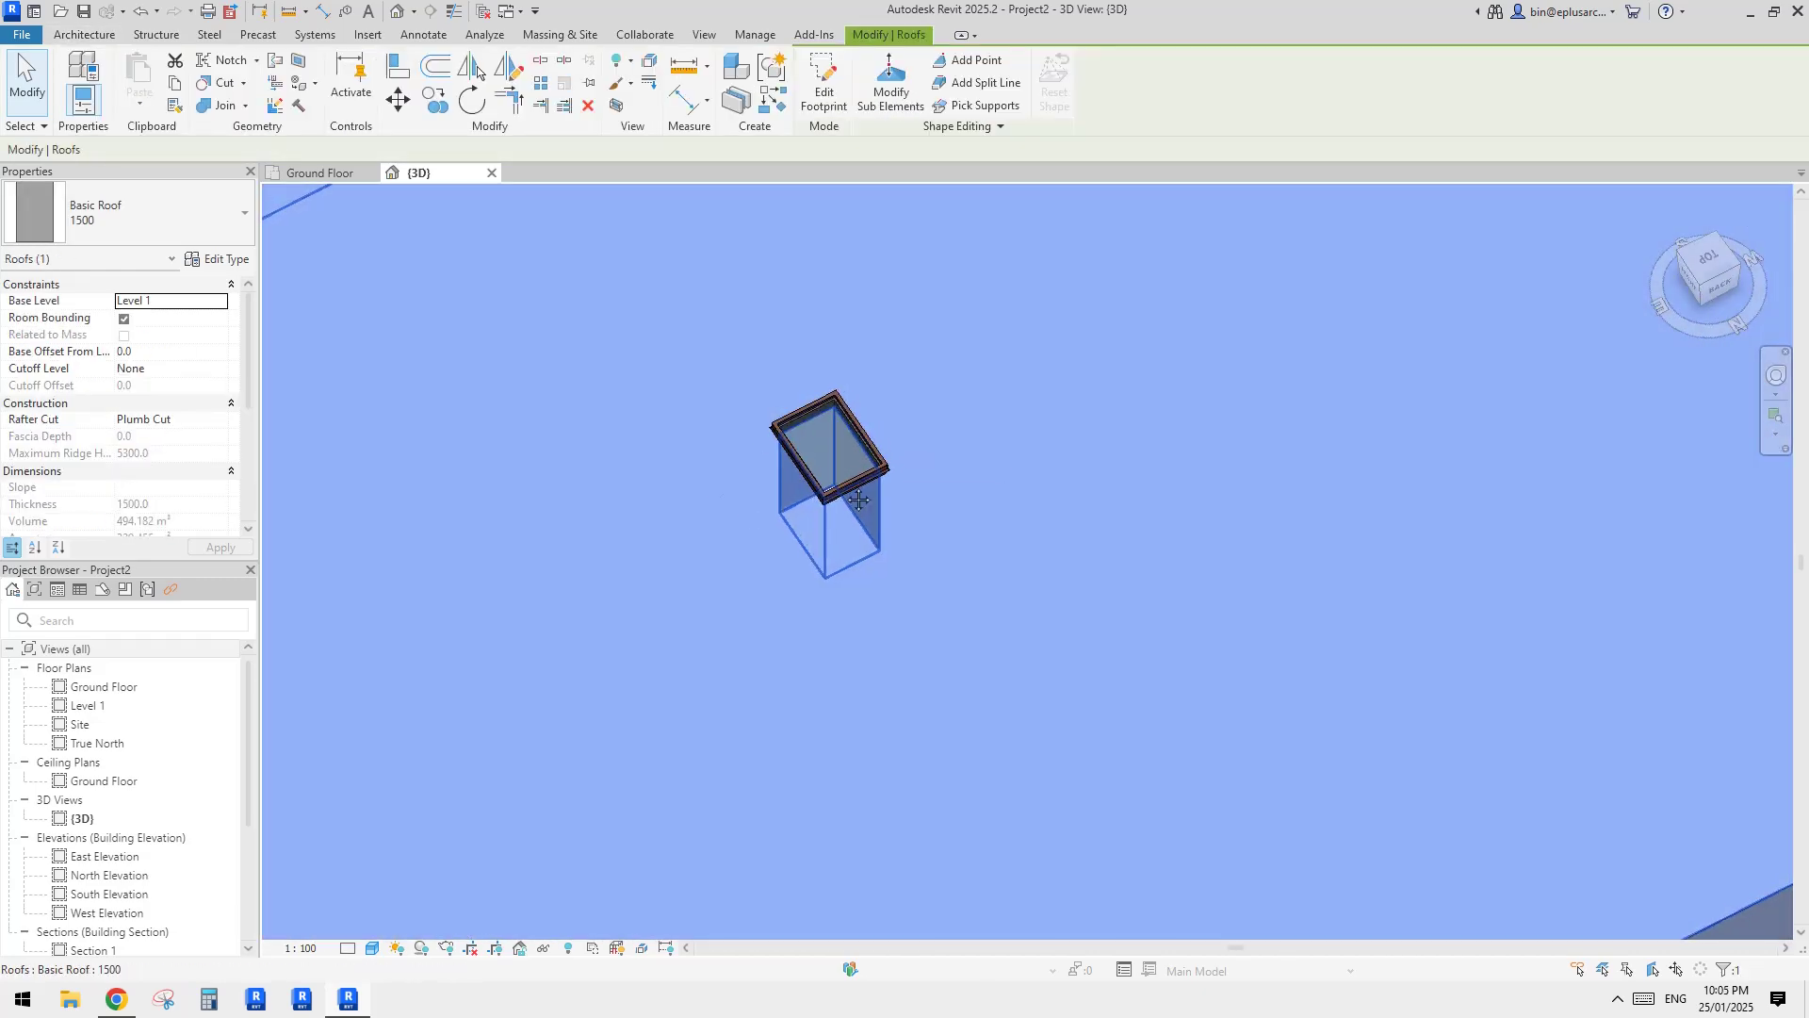
key("Escape")
Step: Open the placed skylight's family for editing and view its frame above the host roof
left_click(862, 484)
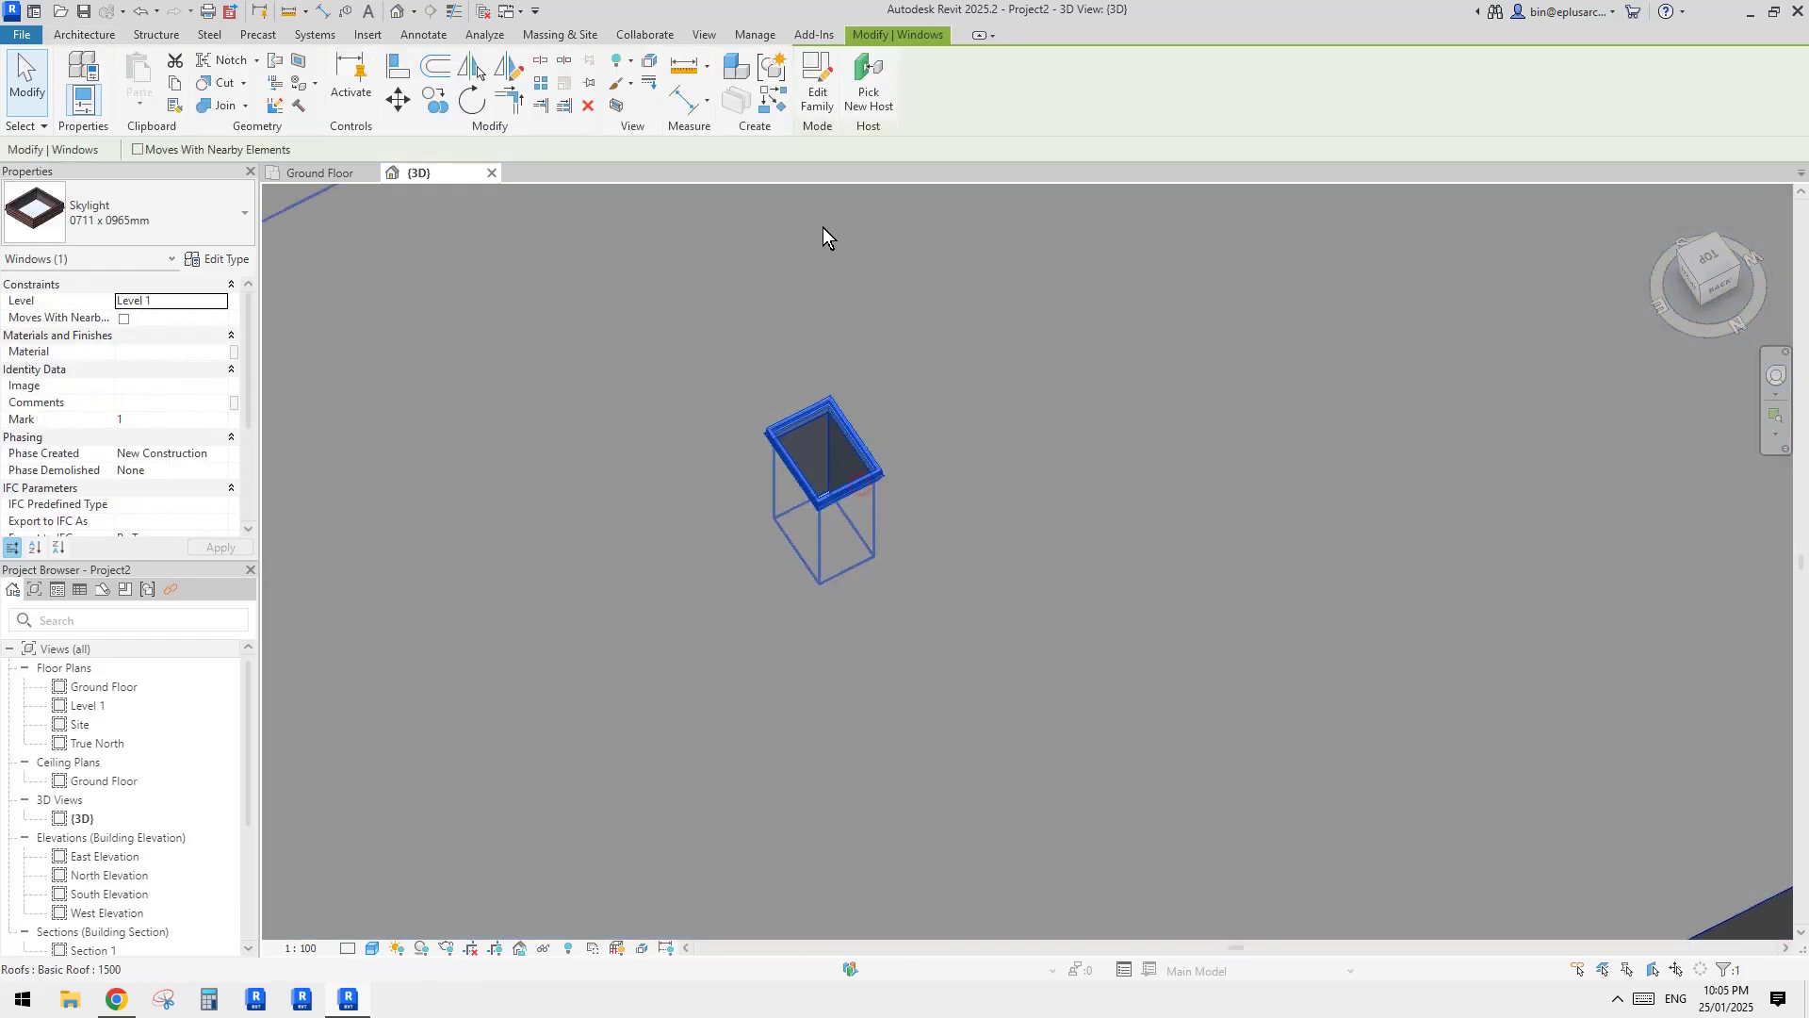
left_click(816, 98)
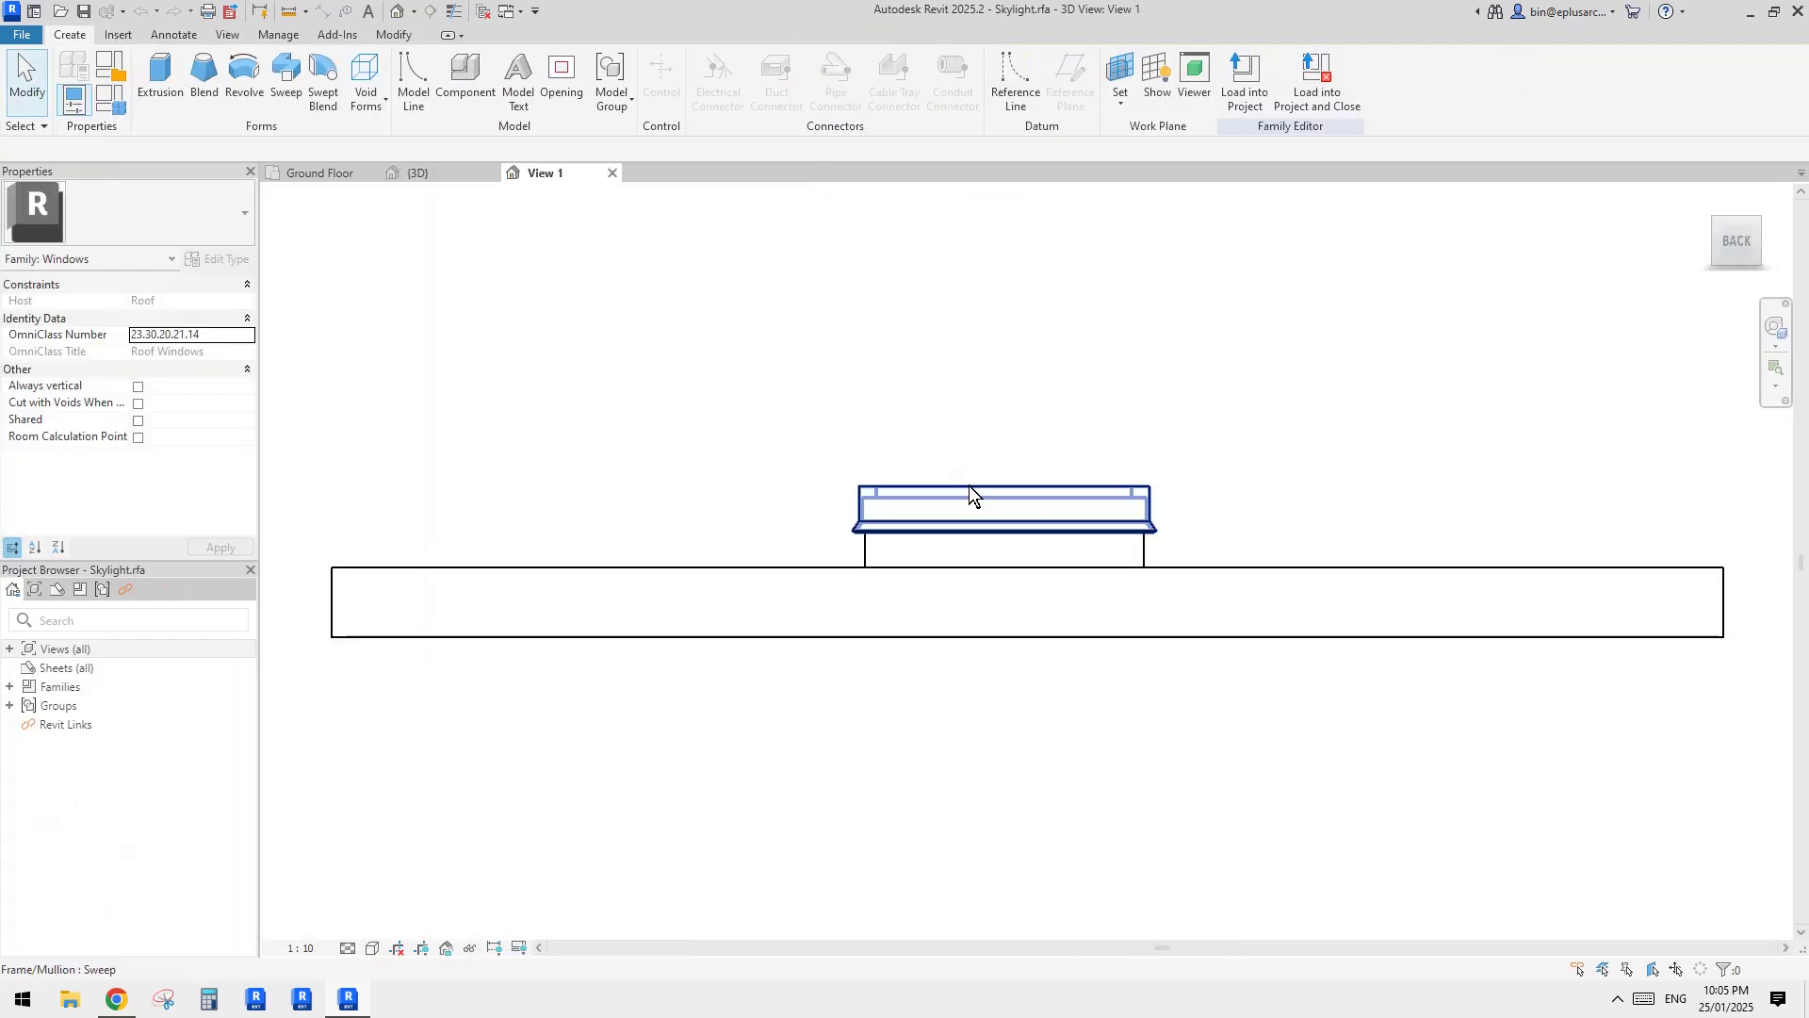
middle_click_drag(969, 484, 880, 475)
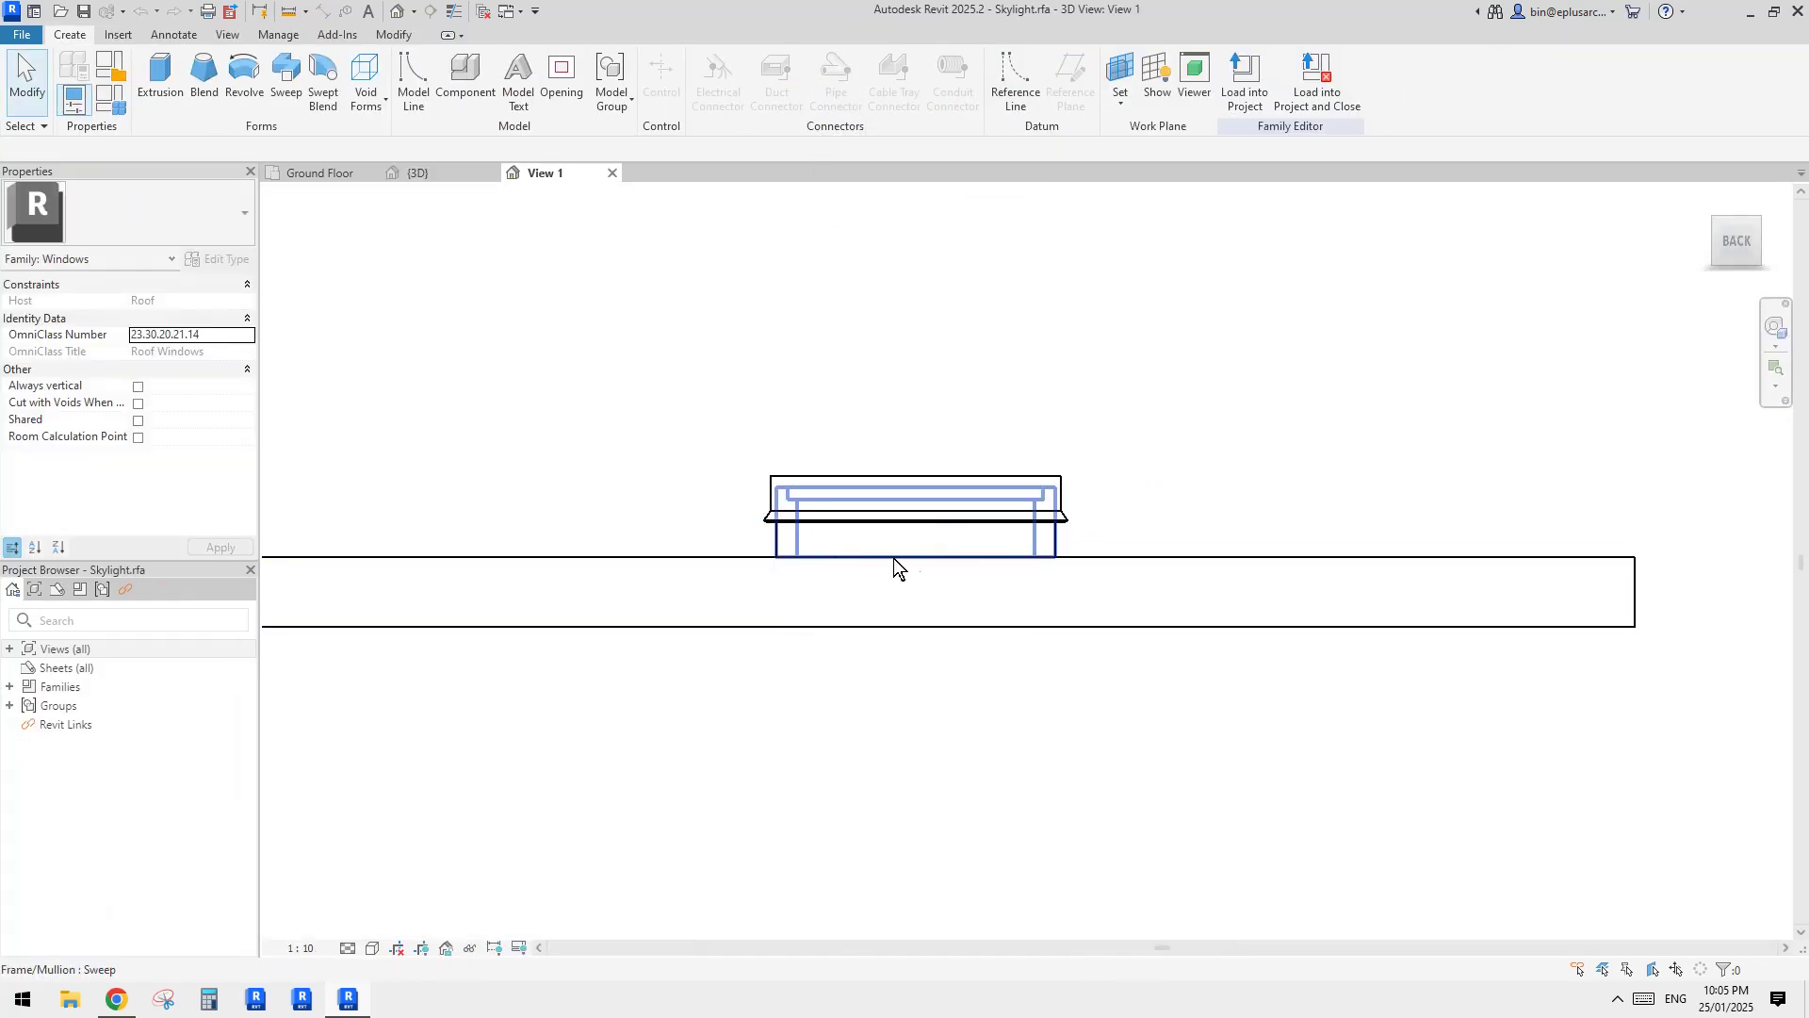
scroll(909, 540, "down", 2)
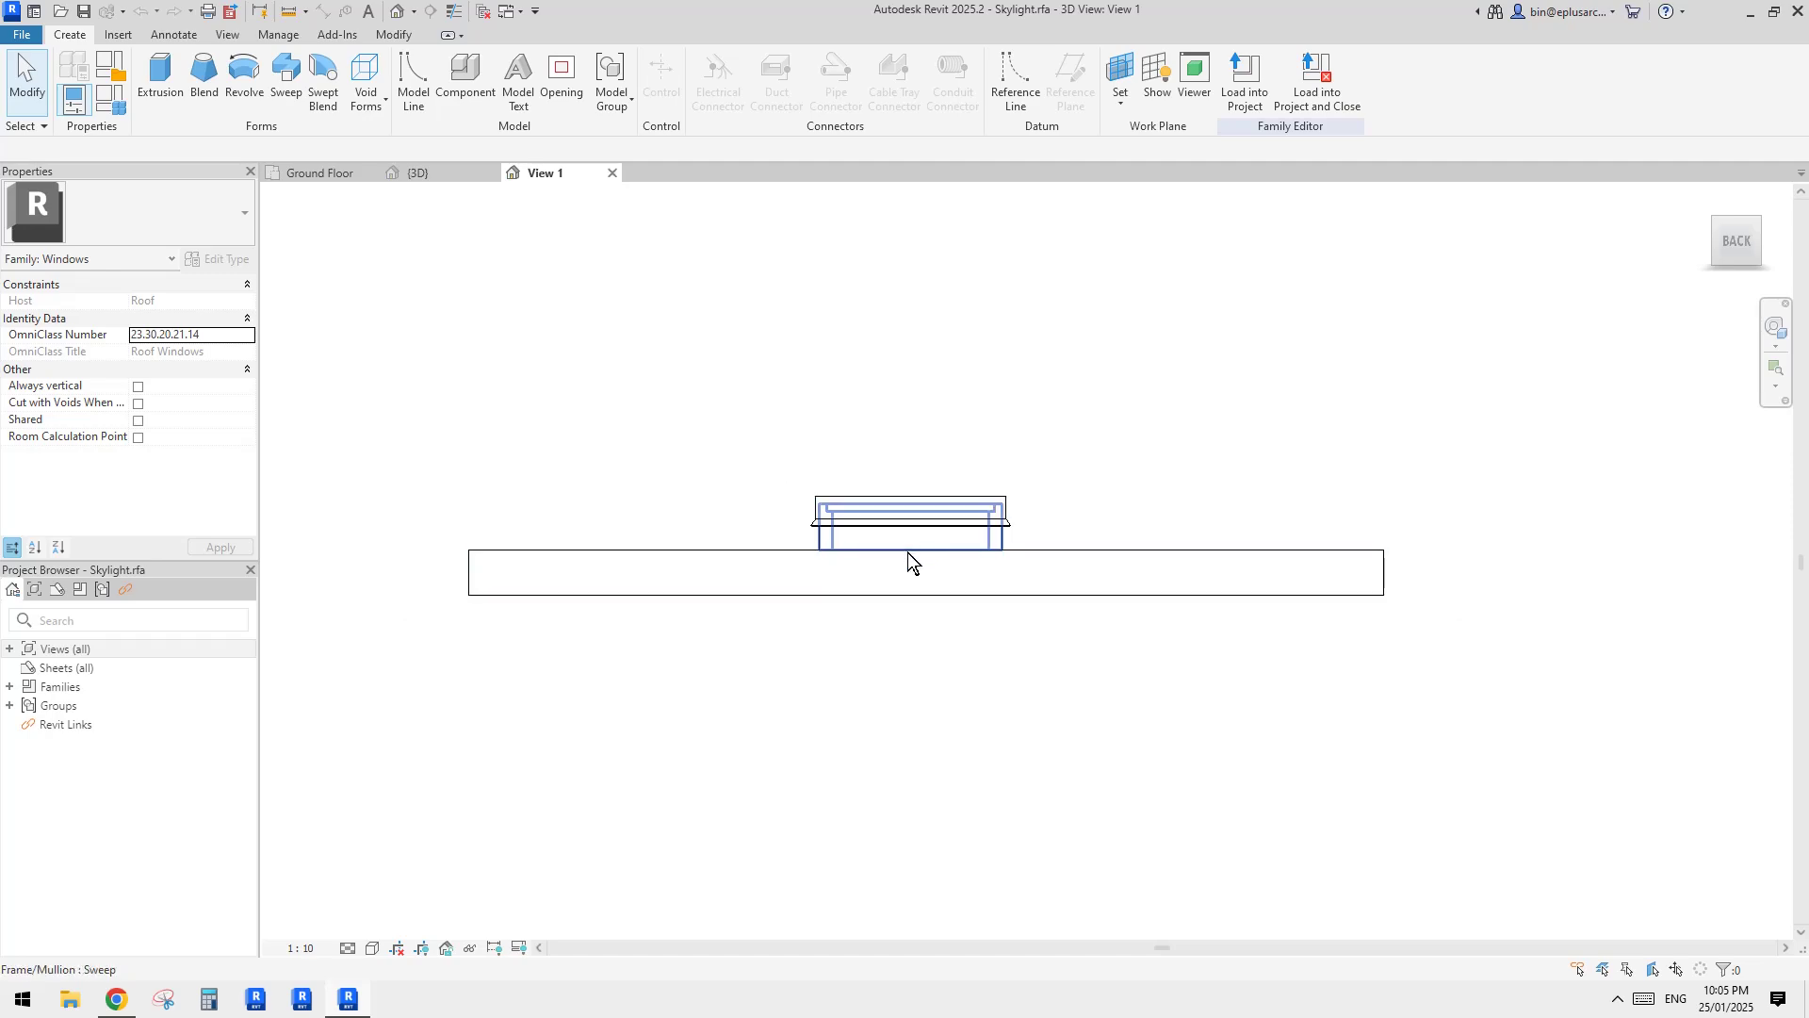
Step: Open the skylight family's default 3D view and temporarily hide the frame sweeps and the glass pane
left_click(396, 10)
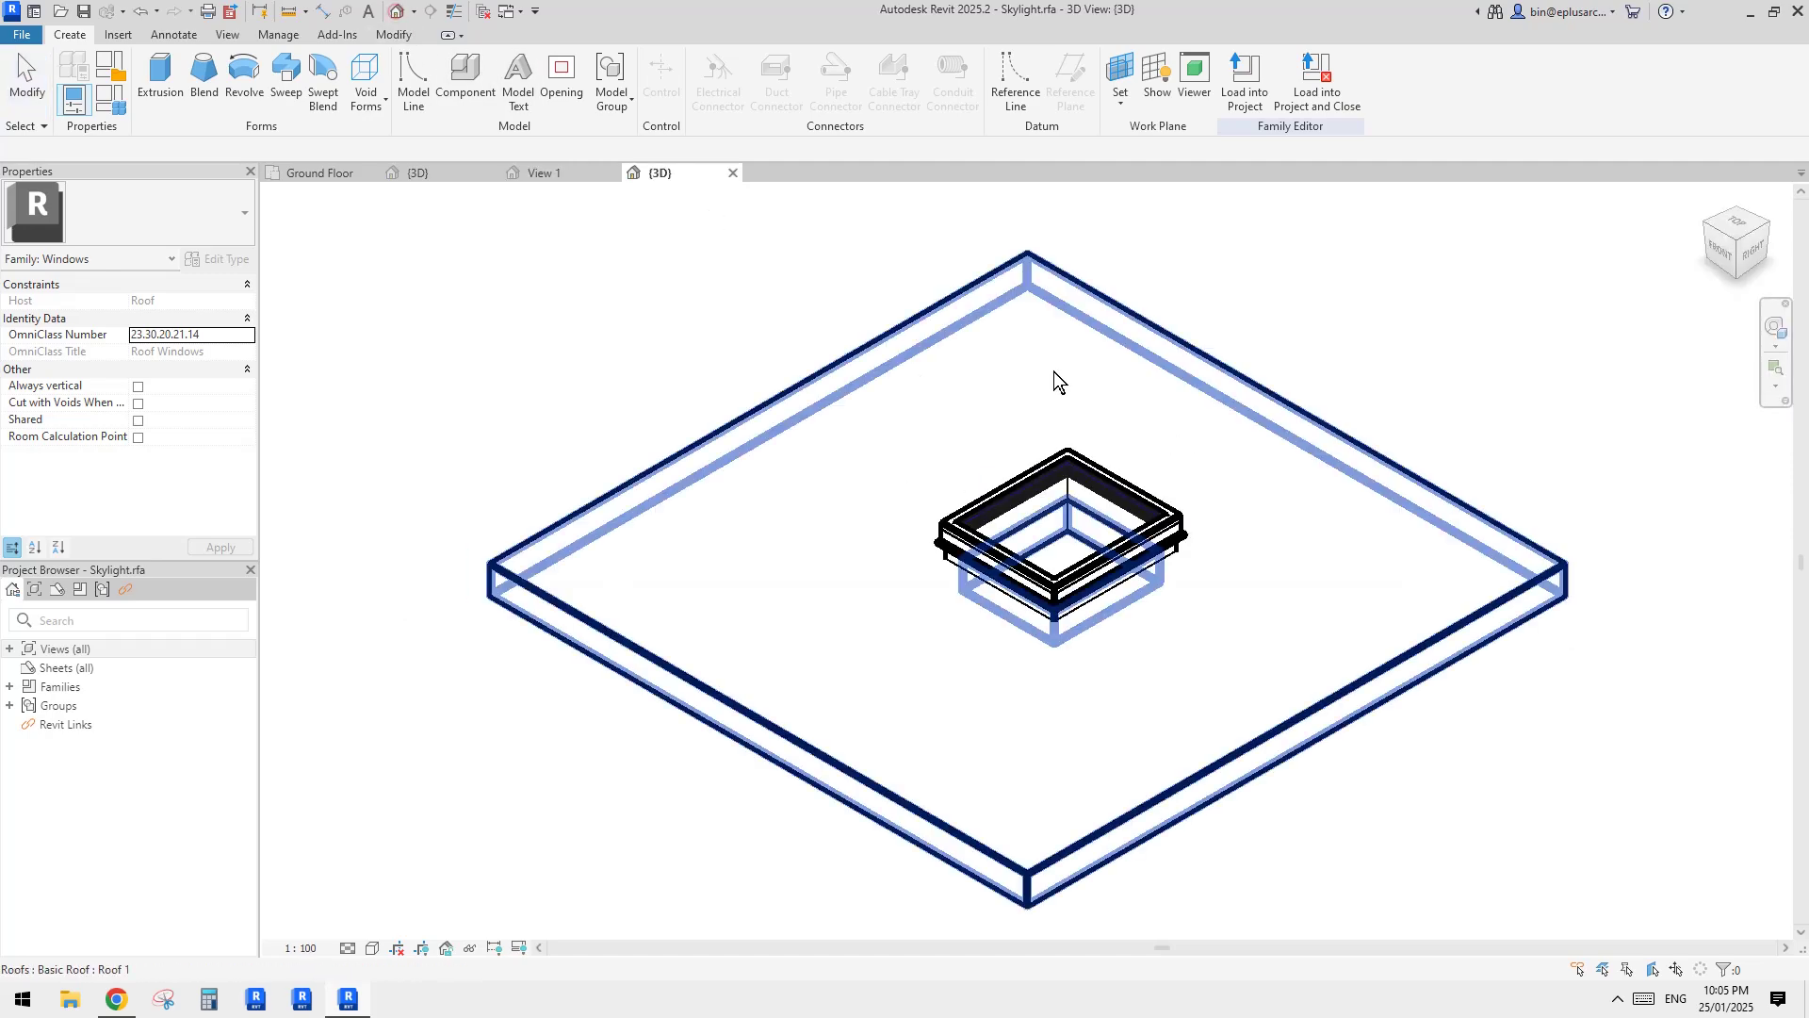
scroll(1082, 553, "up", 5)
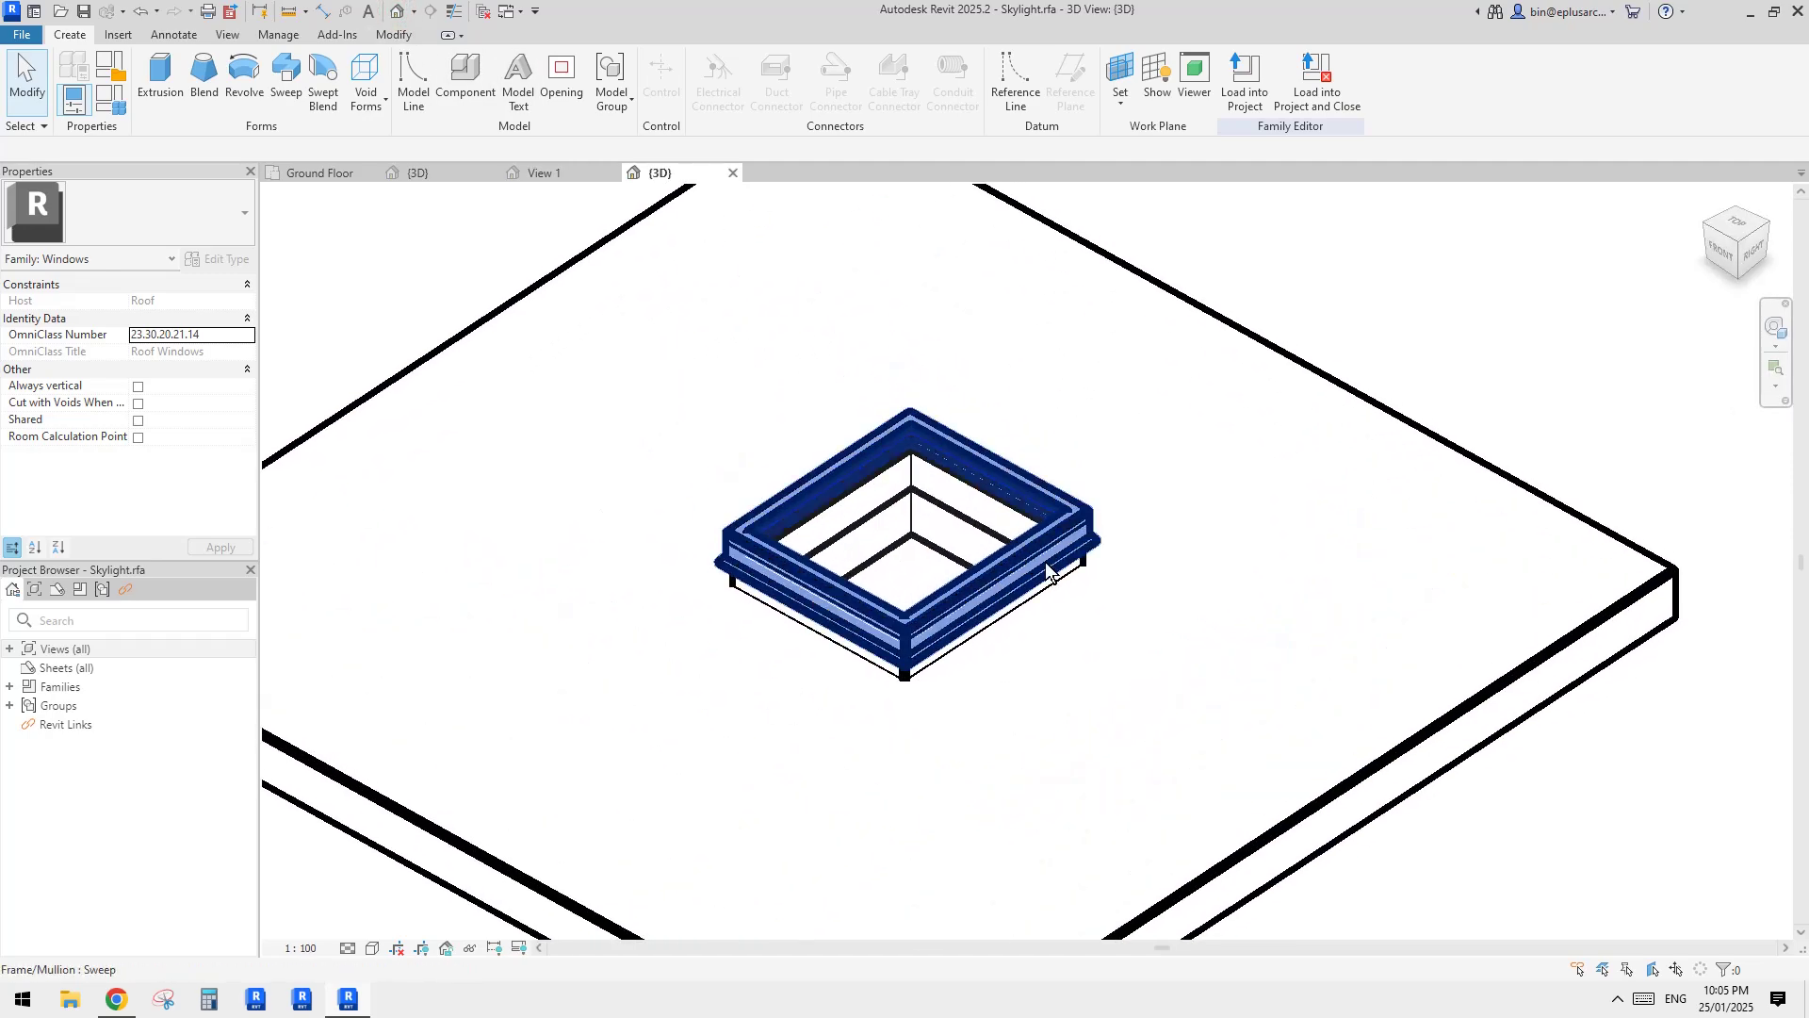
left_click(1051, 517)
key("h")
key("h")
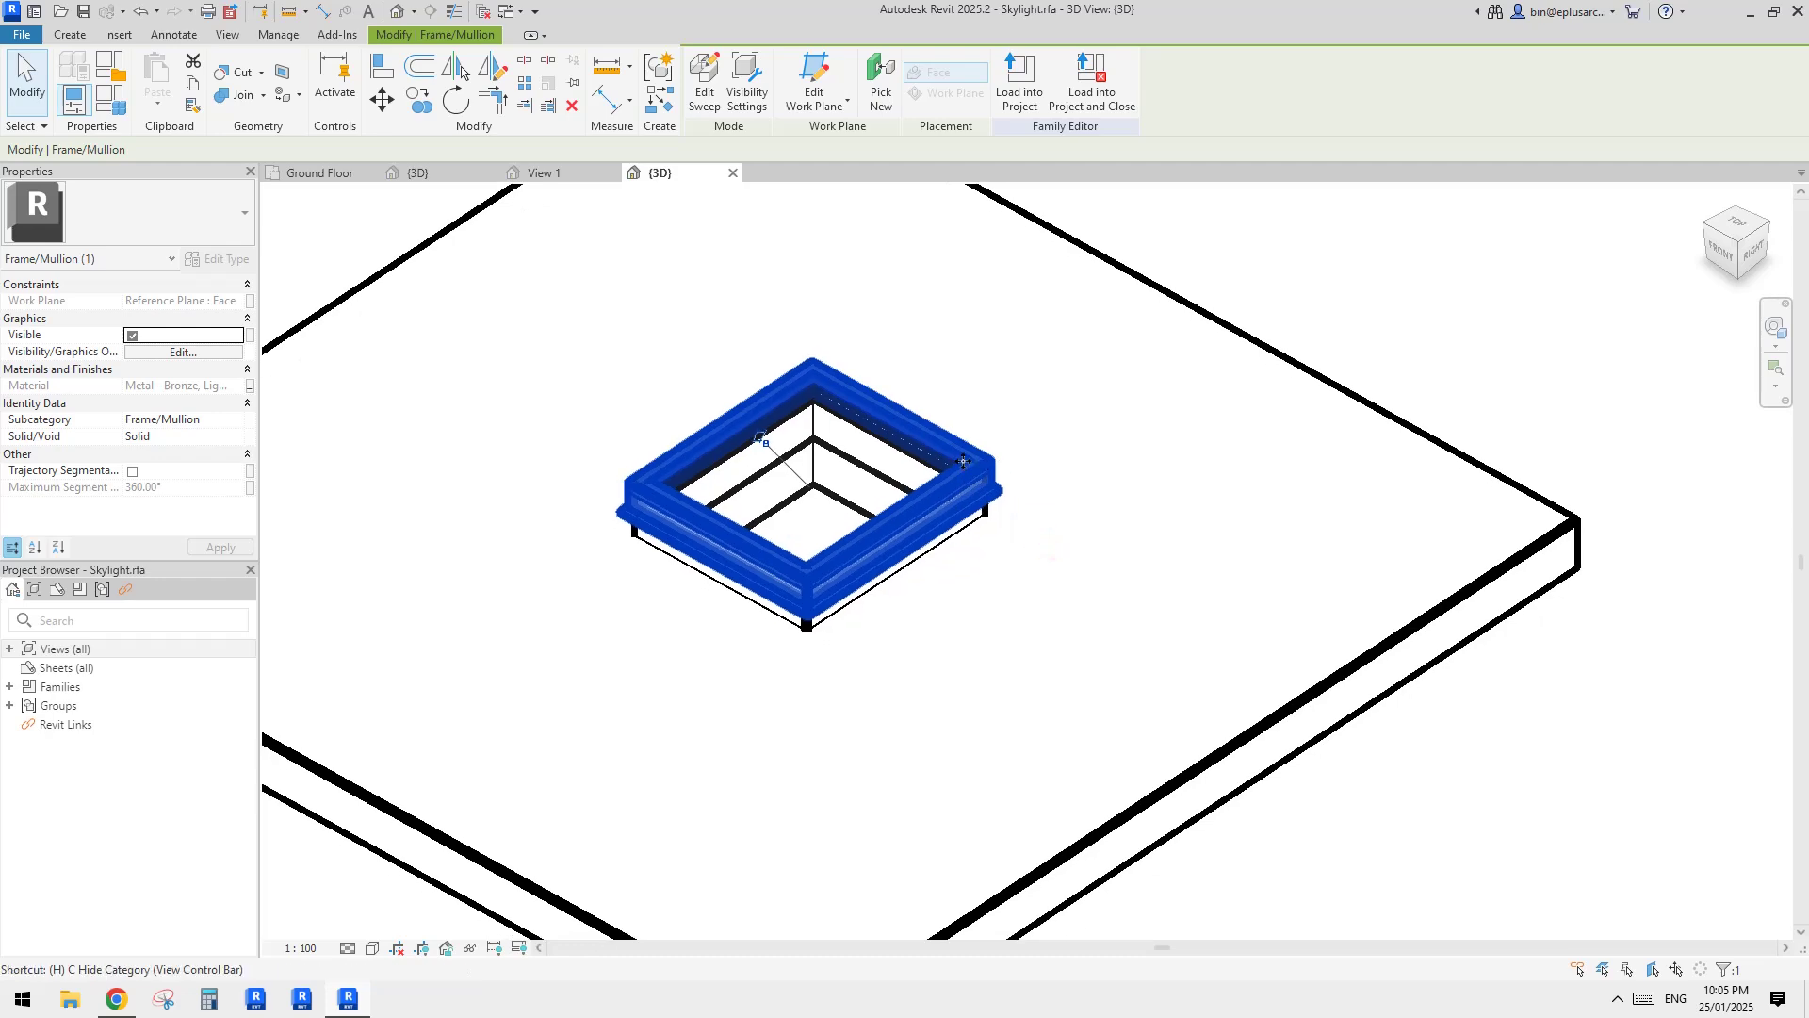
left_click(946, 447)
key("h")
key("h")
left_click(957, 464)
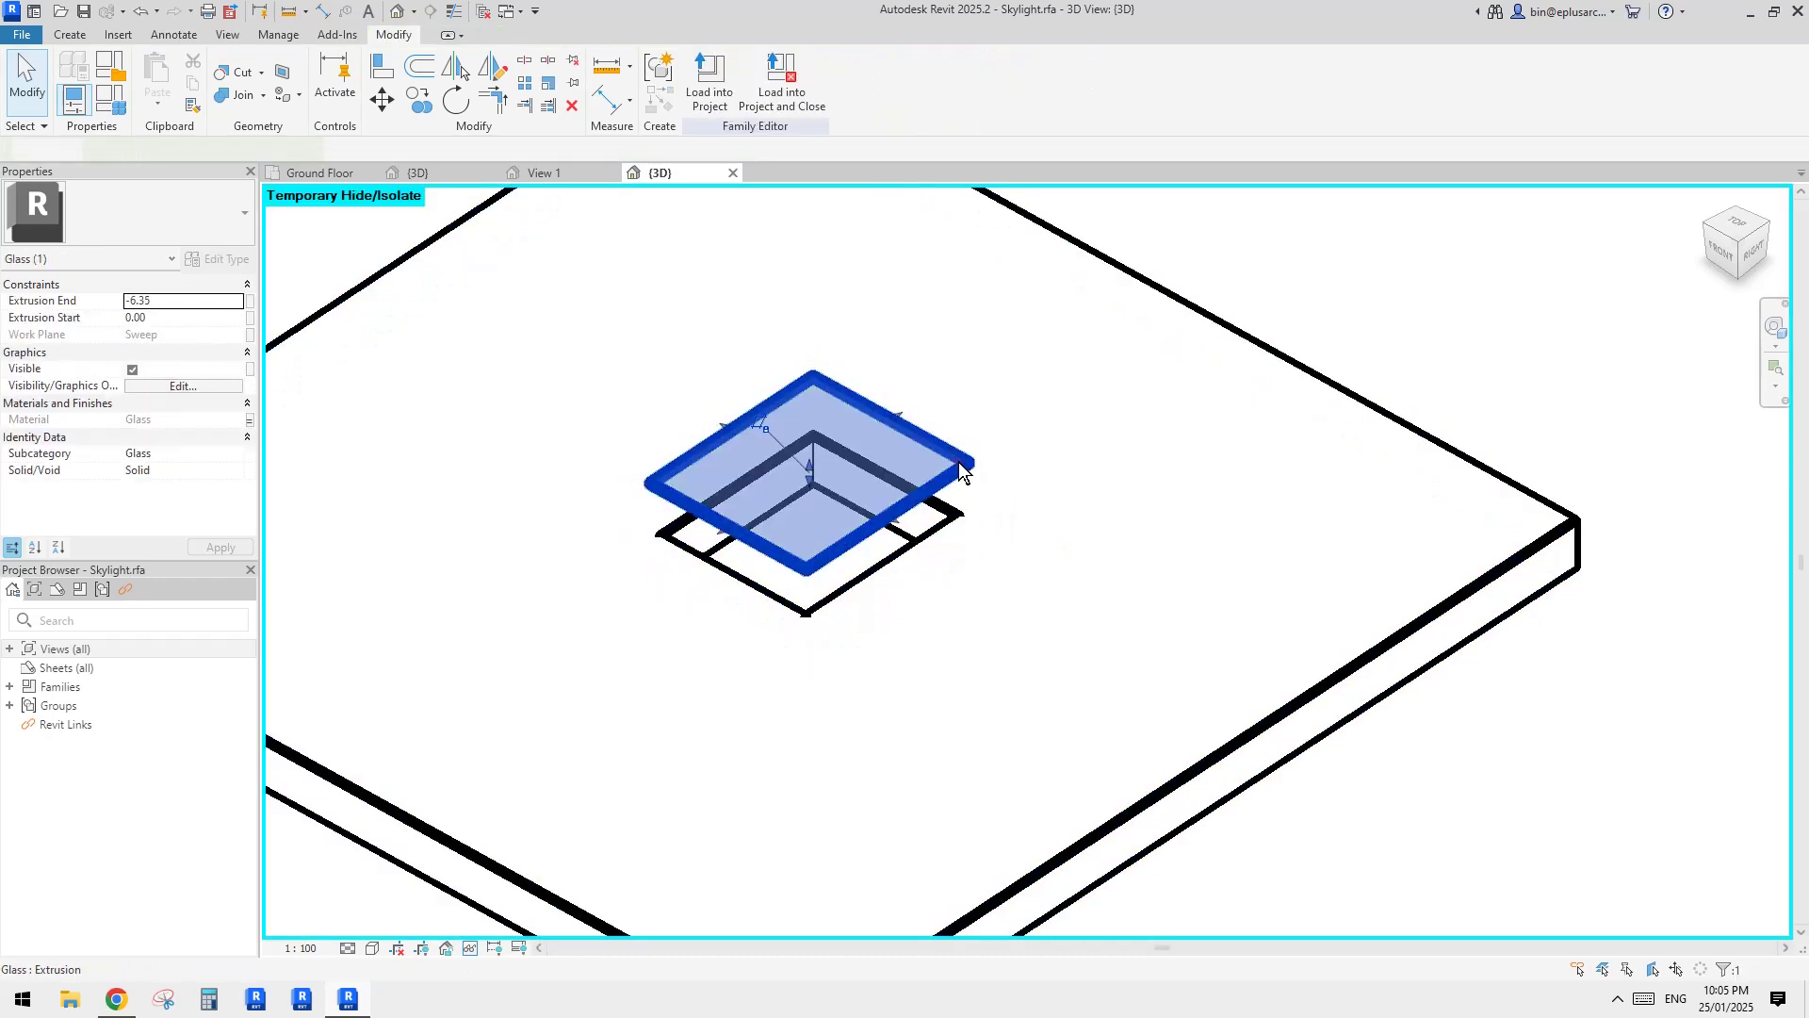
key("h")
key("h")
Step: Select the opening cut in the host roof and examine its outline and depth from several angles
scroll(953, 477, "down", 4)
middle_click_drag(942, 513, 961, 472, "shift")
left_click(947, 474)
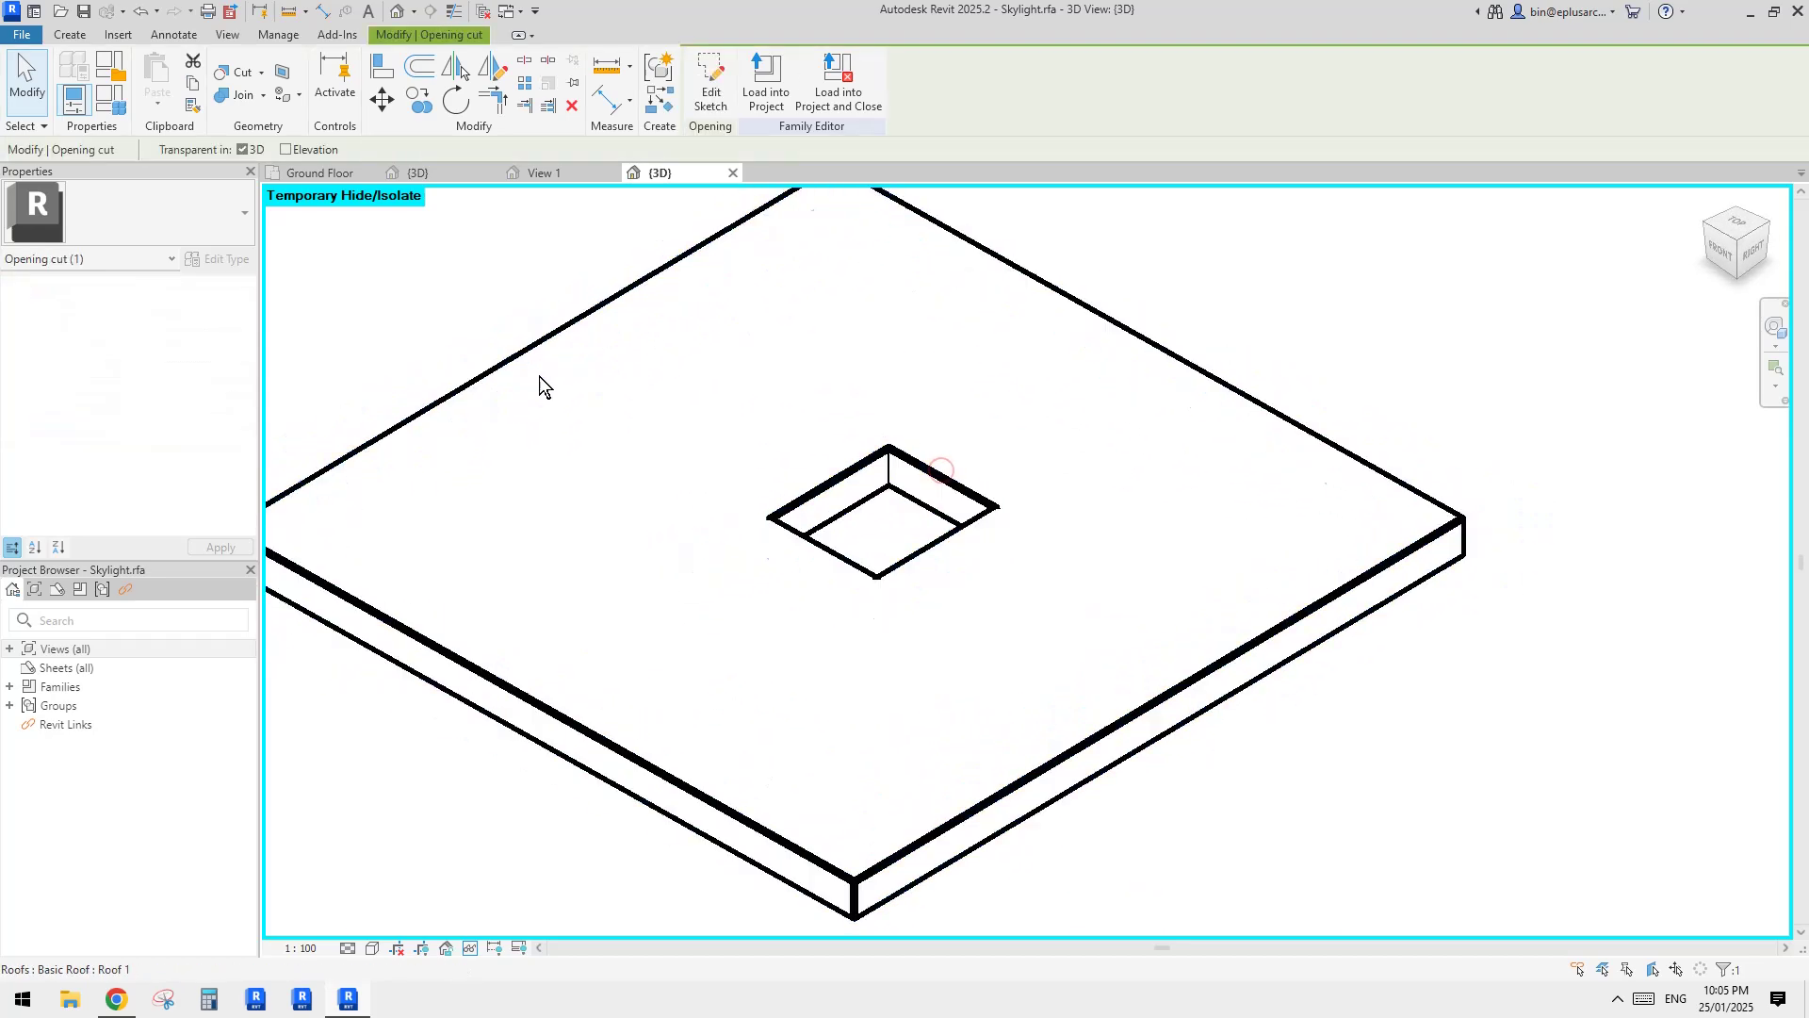
left_click(330, 290)
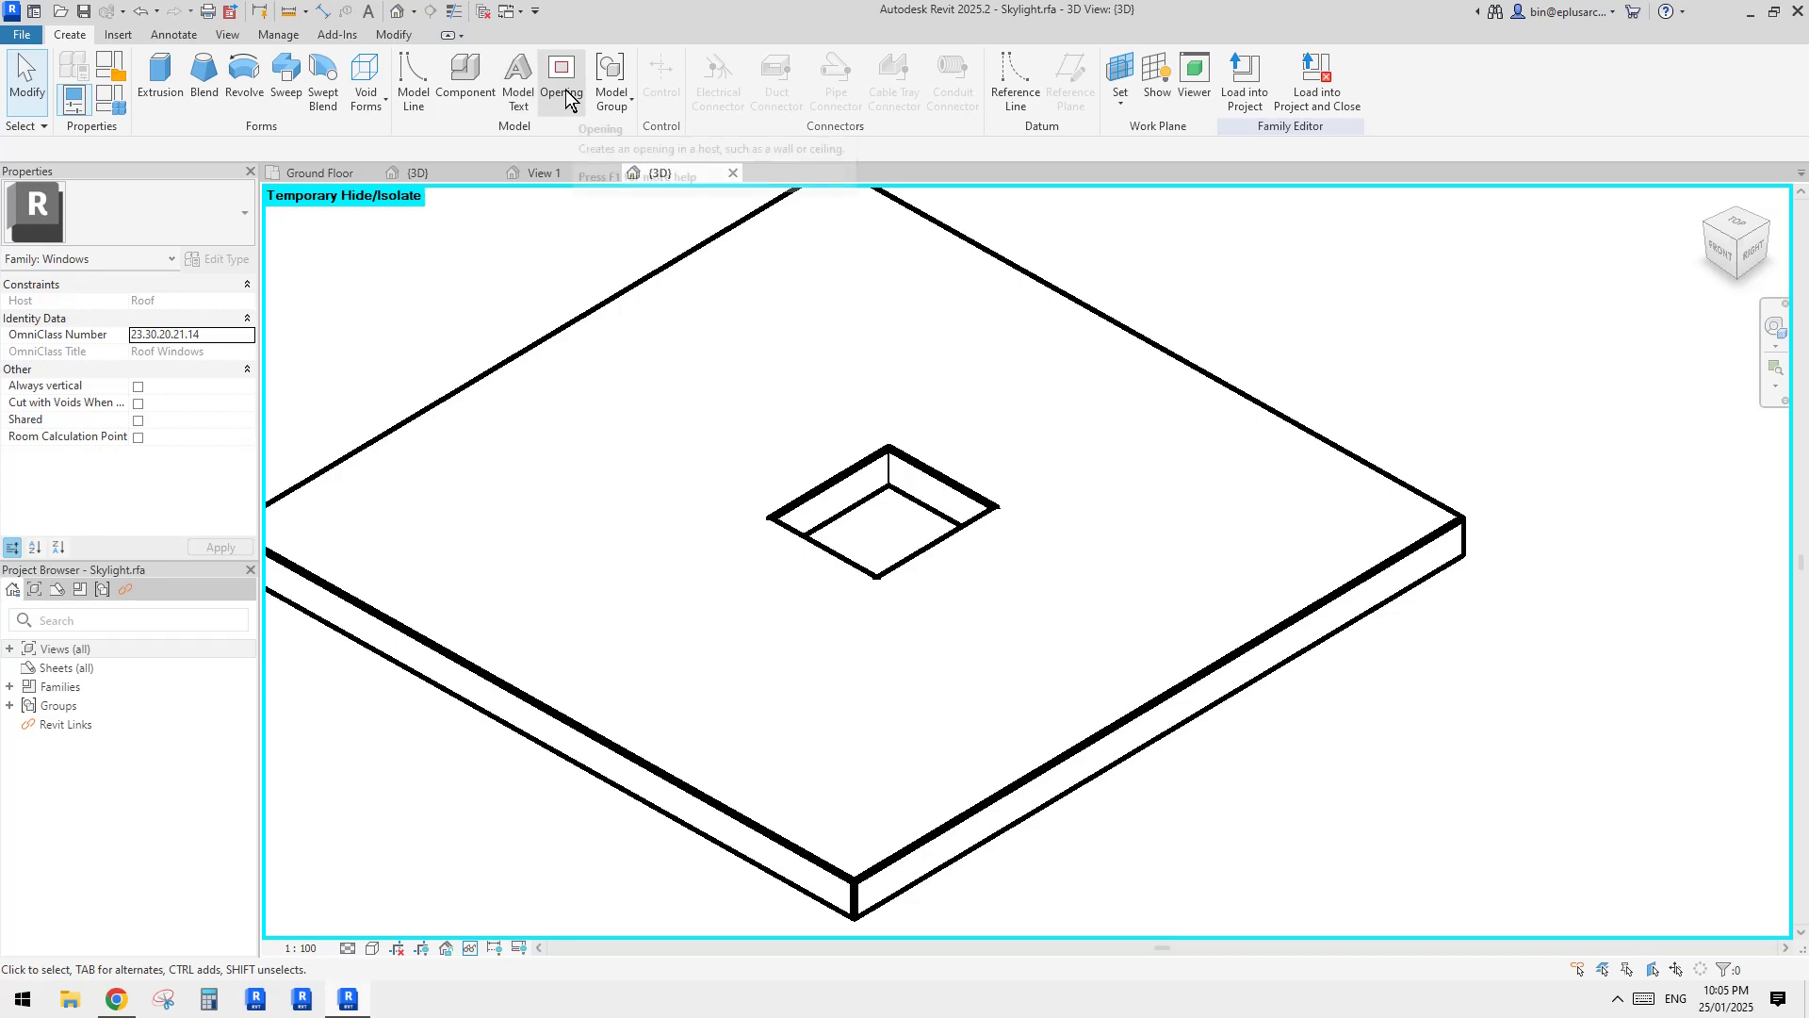
middle_click_drag(1015, 485, 1008, 483)
left_click(954, 490)
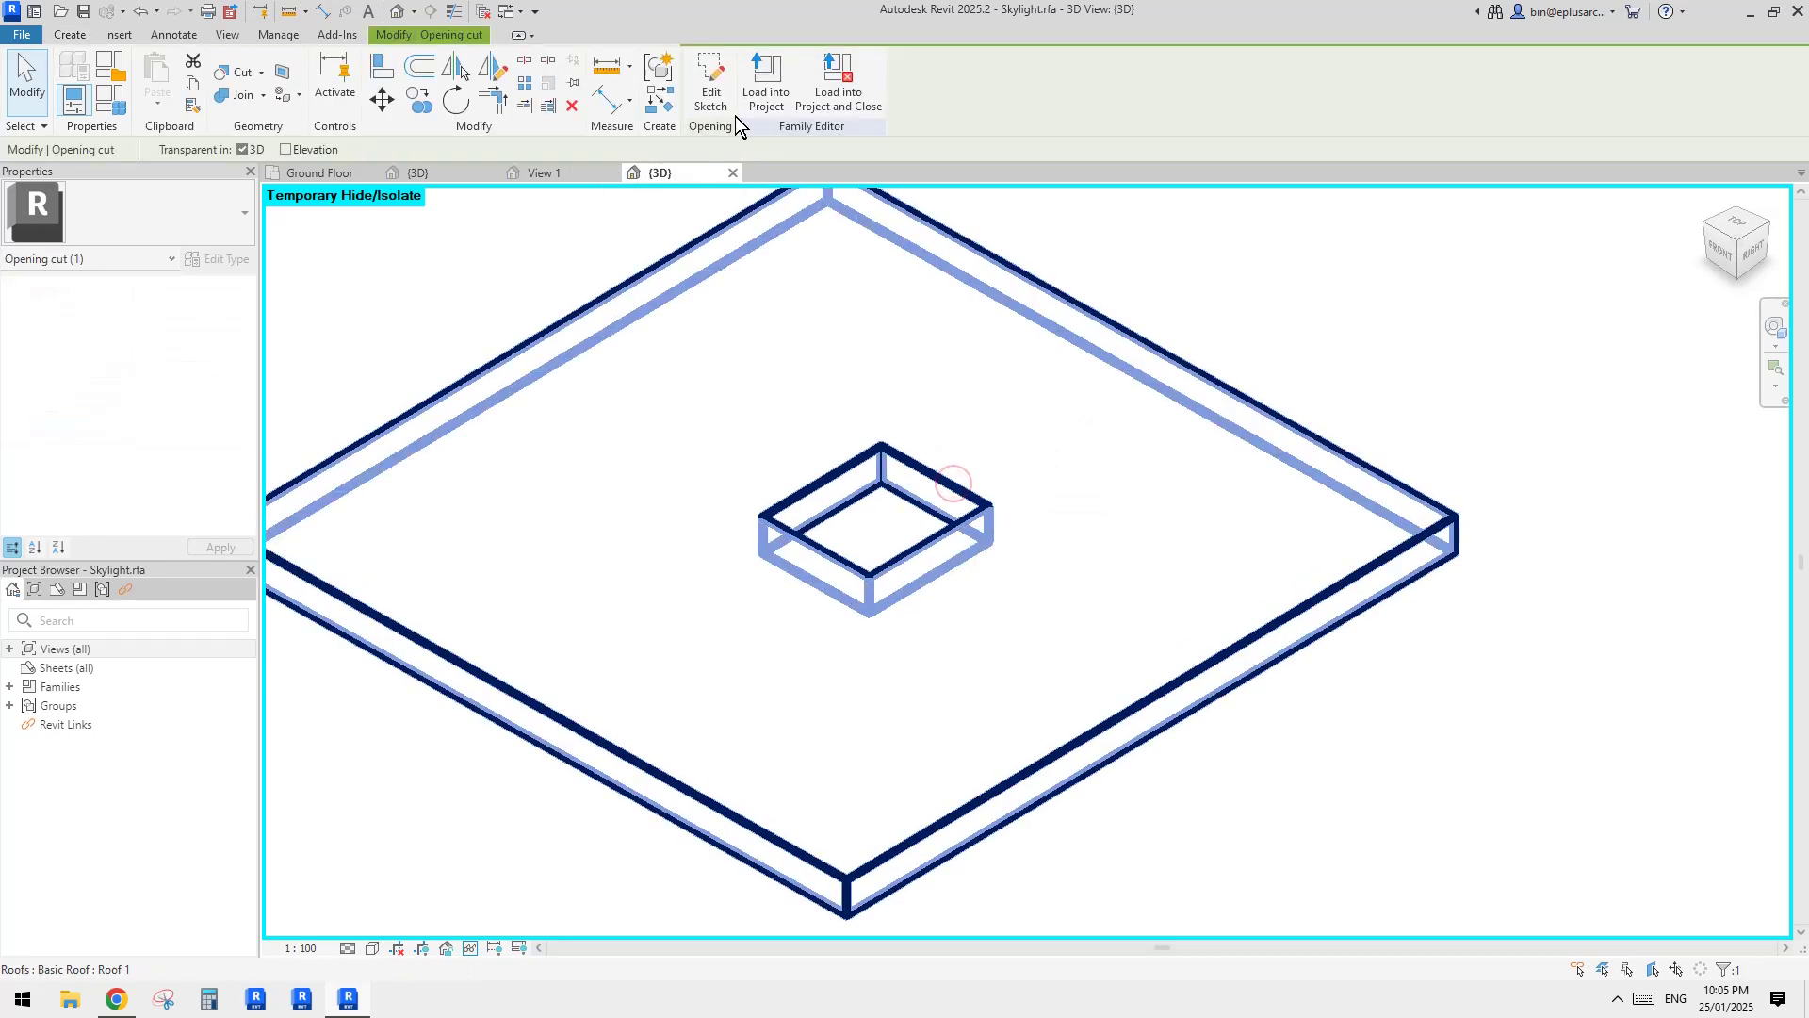
left_click(709, 99)
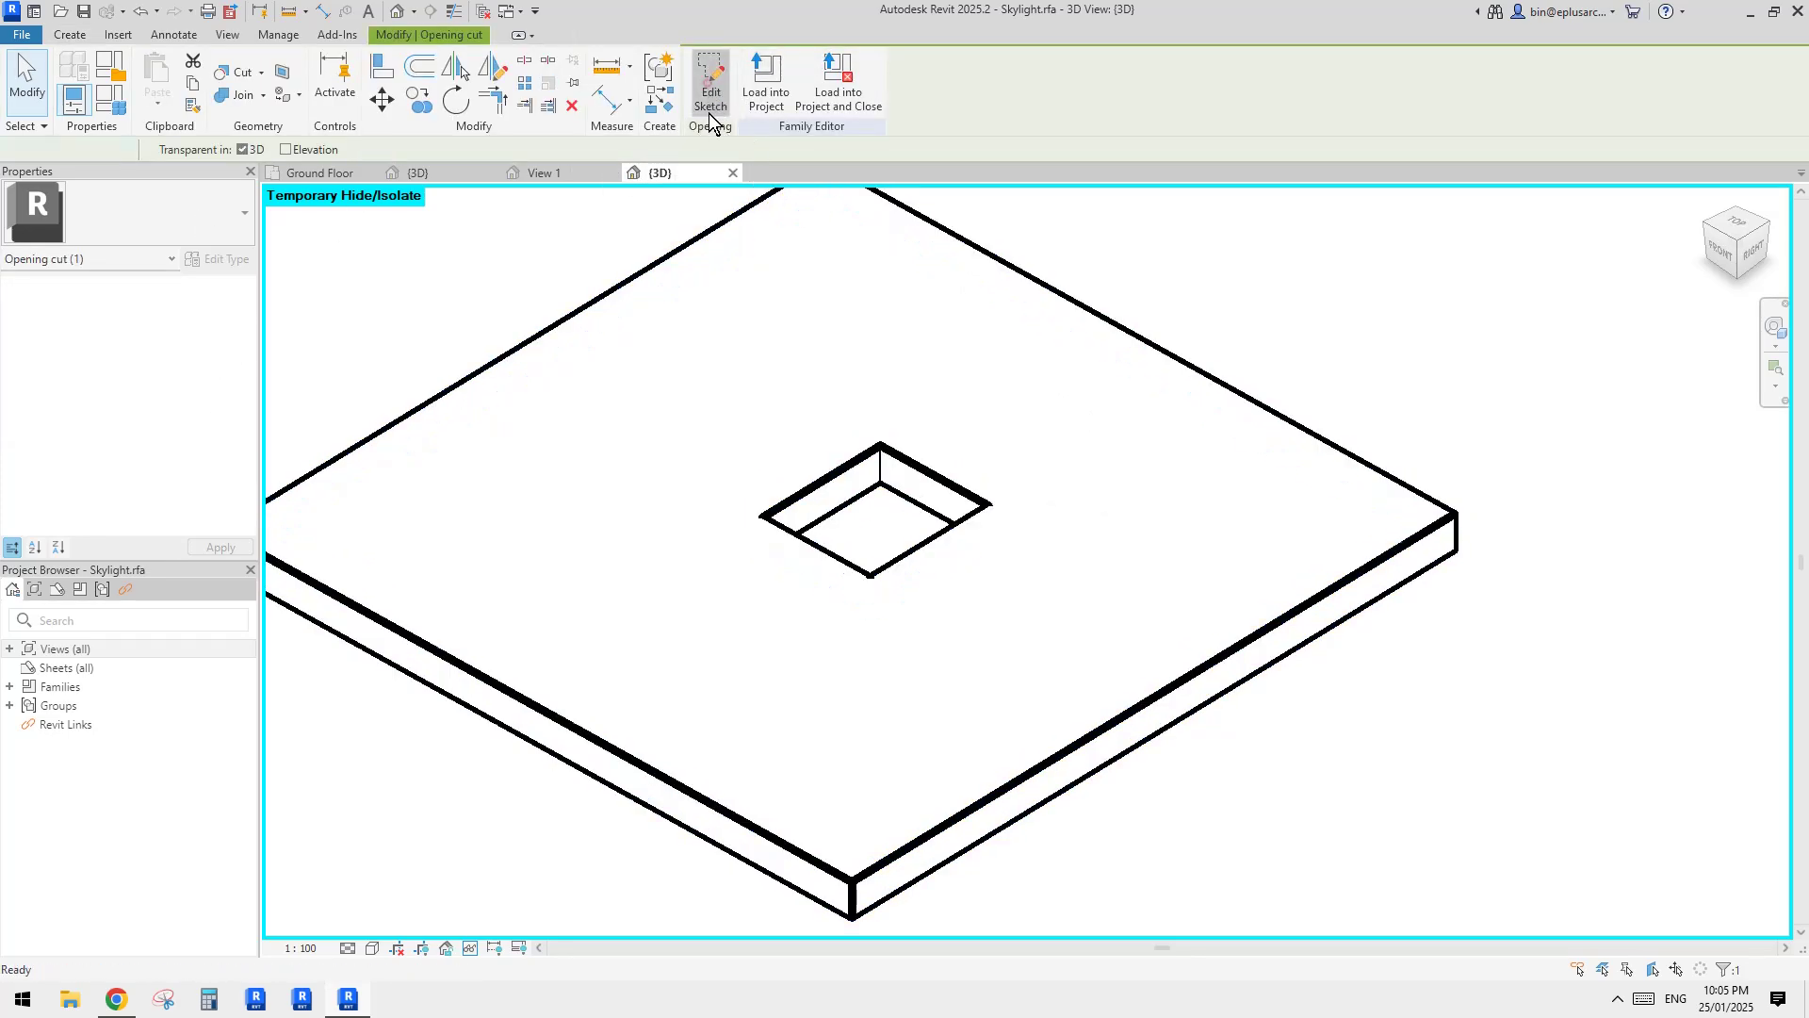
left_click(703, 100)
scroll(887, 490, "down", 3)
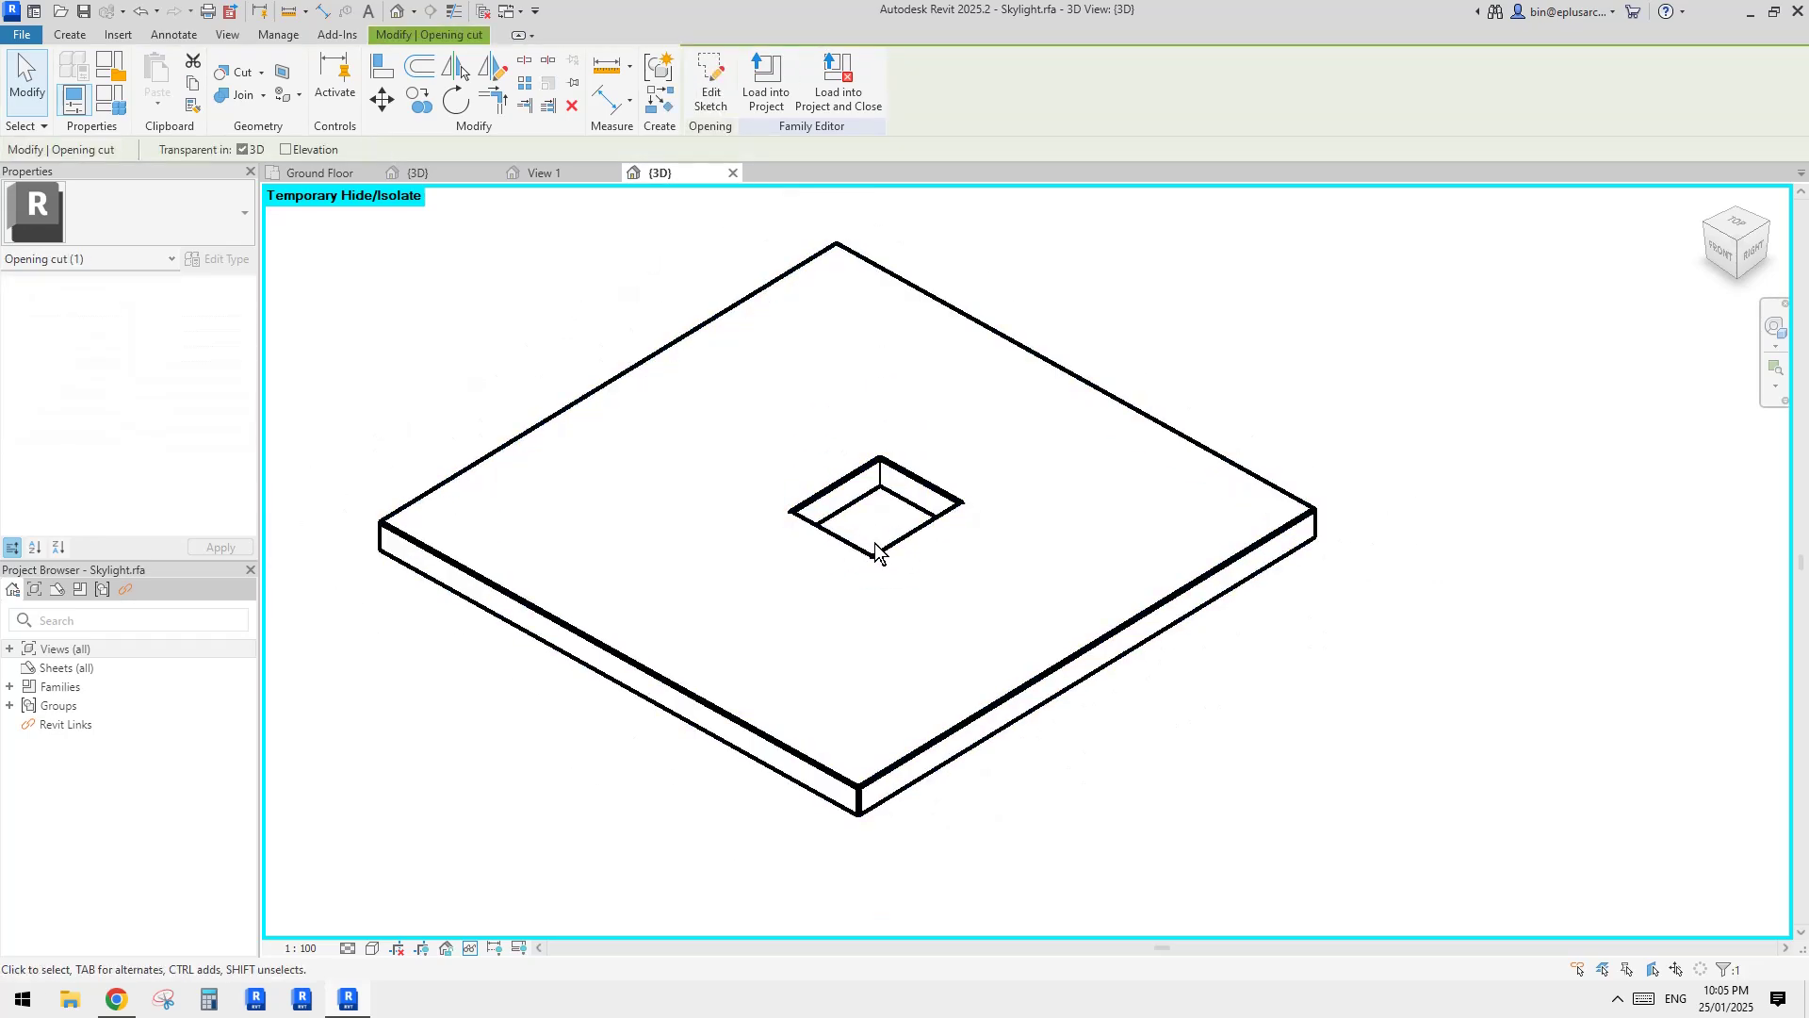
middle_click_drag(873, 549, 779, 519, "shift")
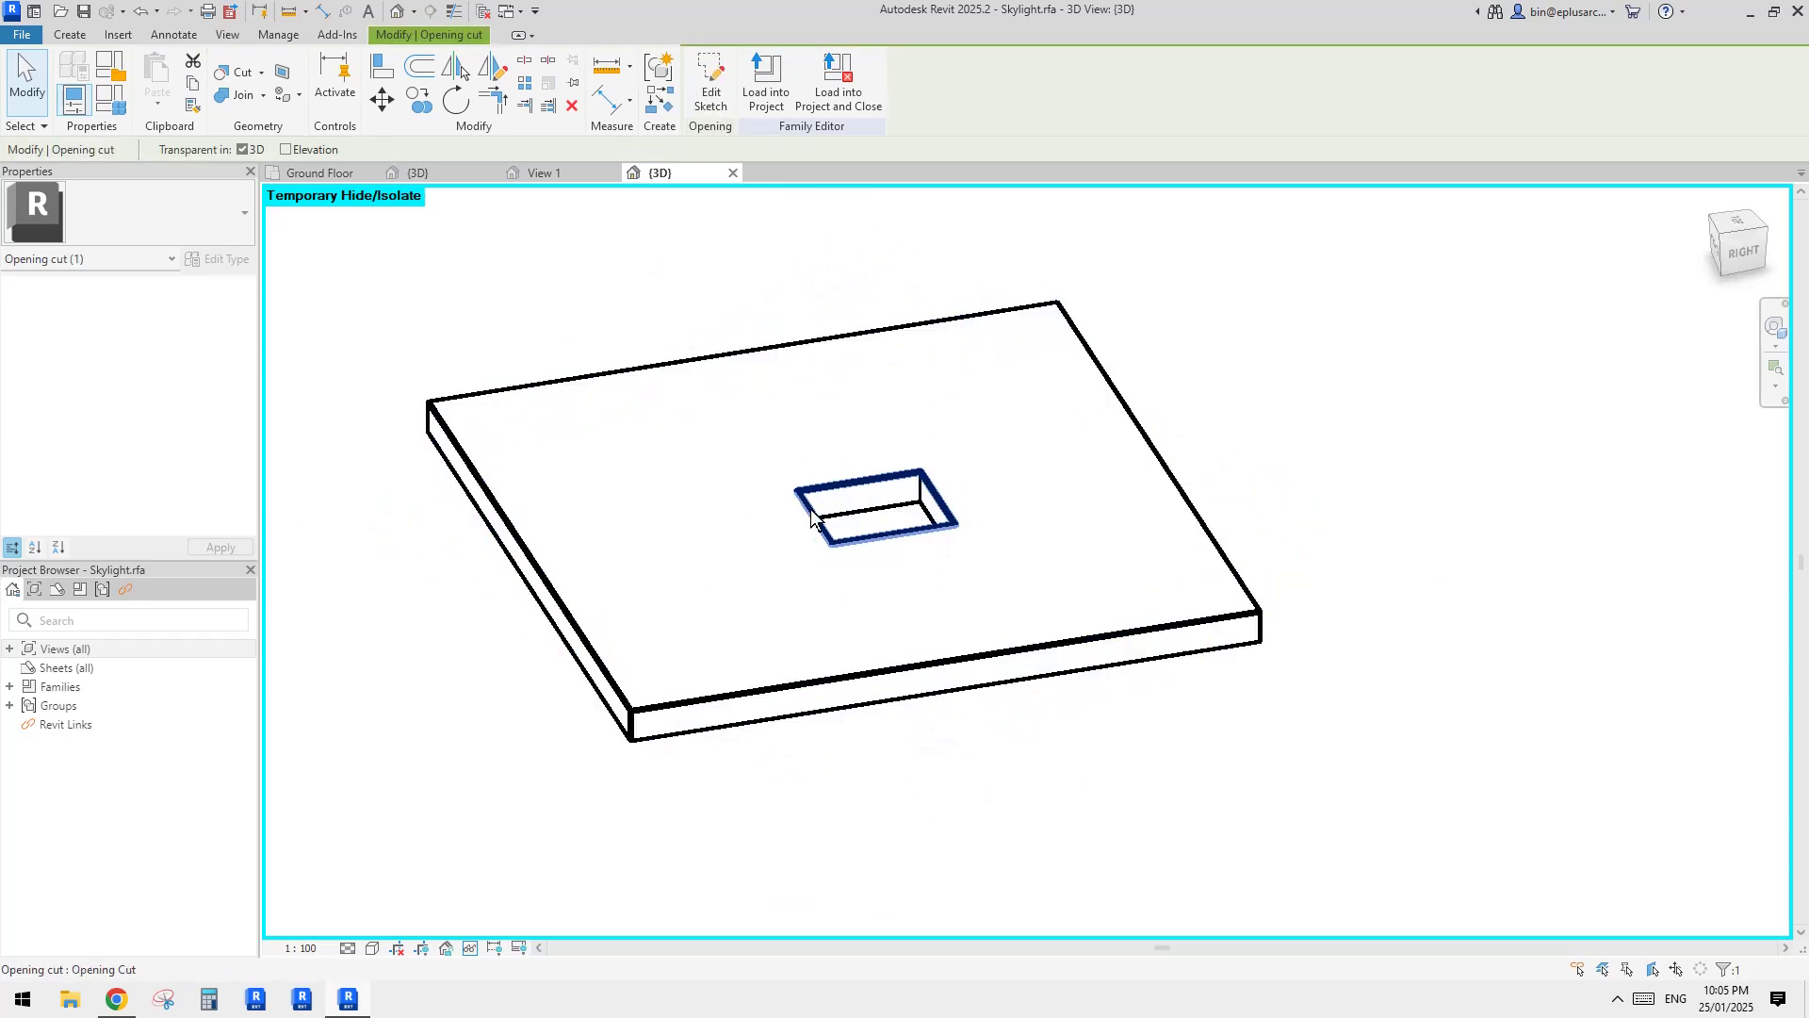
middle_click_drag(792, 614, 974, 708, "shift")
left_click(917, 630)
scroll(908, 590, "up", 3)
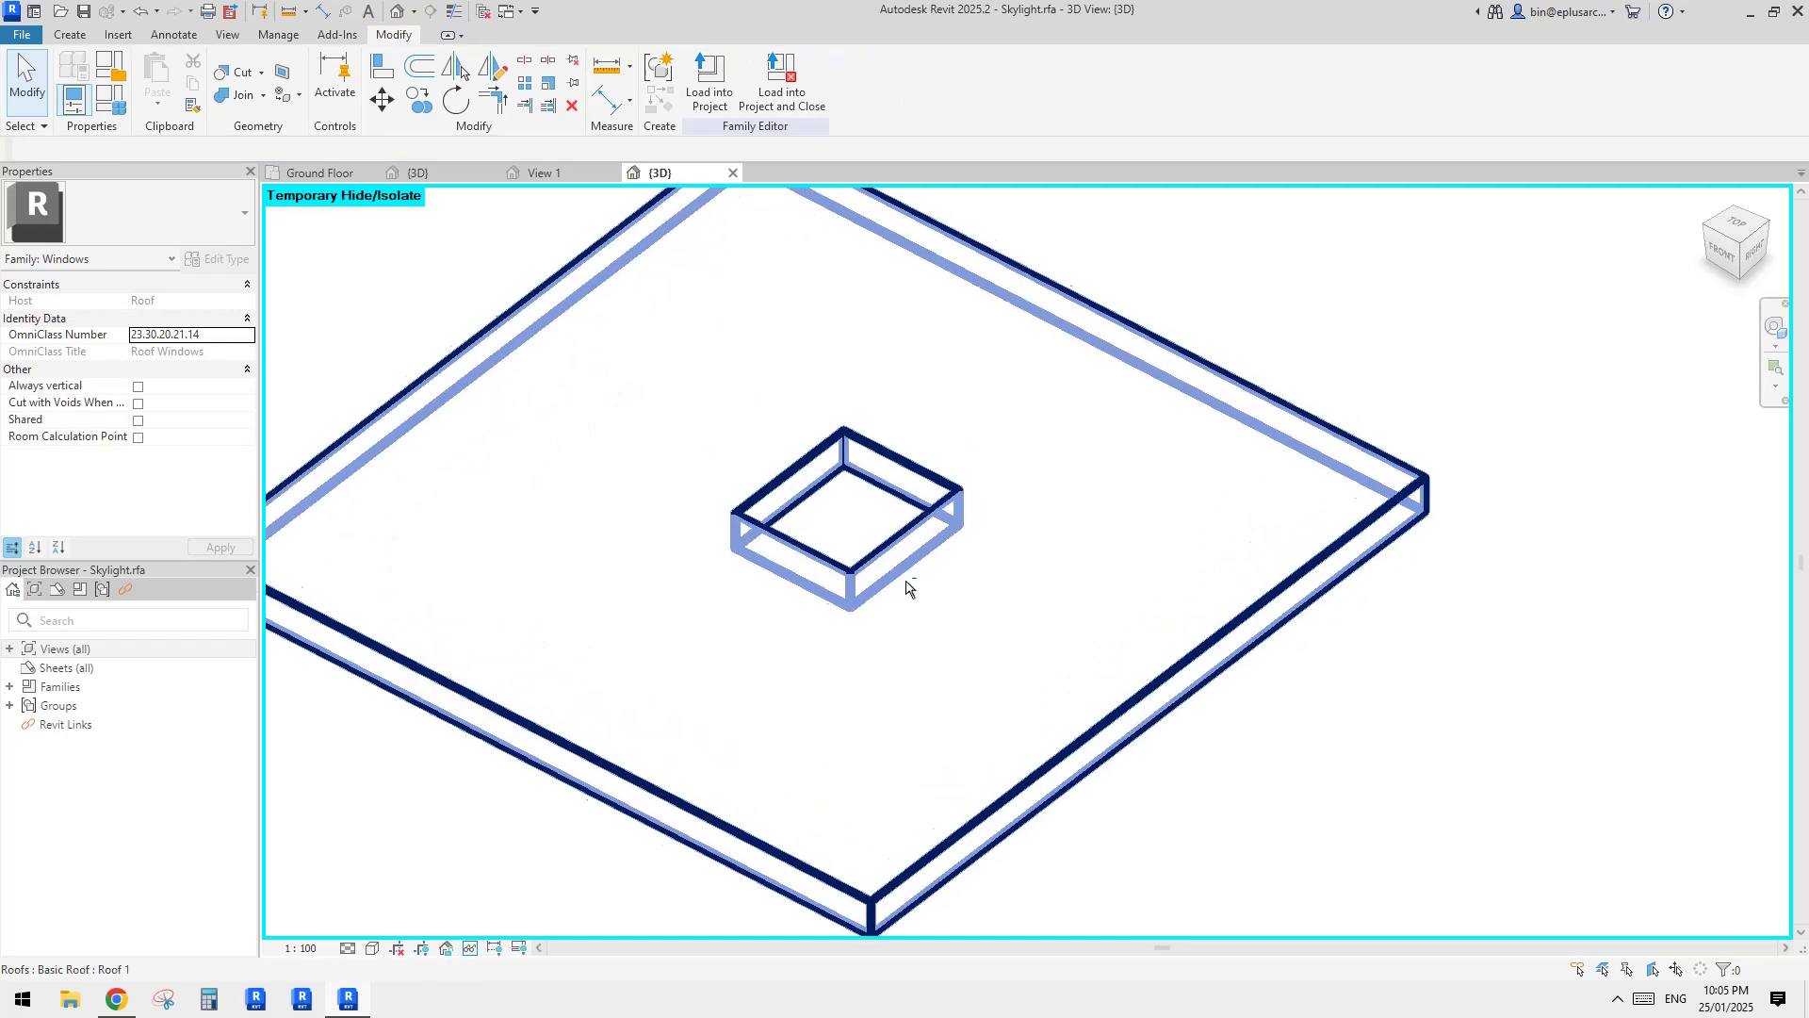
left_click(785, 485)
key("Escape")
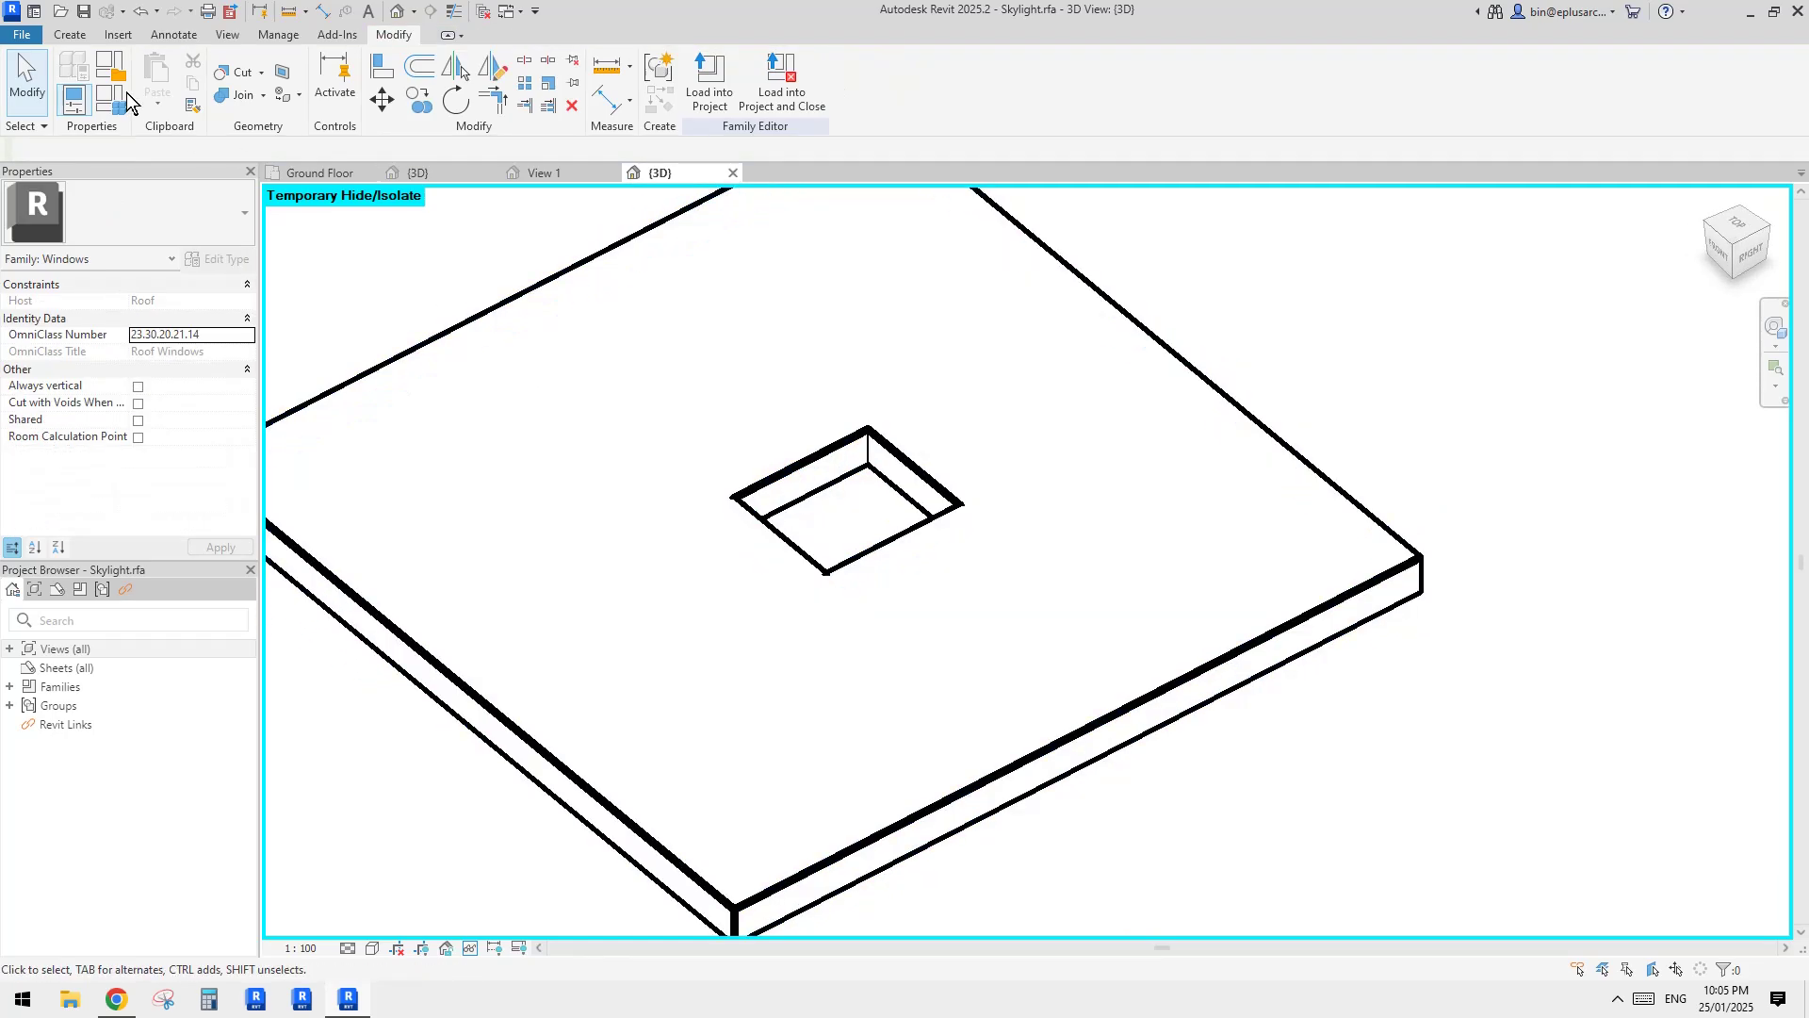
Step: Create a void extrusion from a rectangle of about 580 by 940 mm on the Ground floor level
left_click(70, 35)
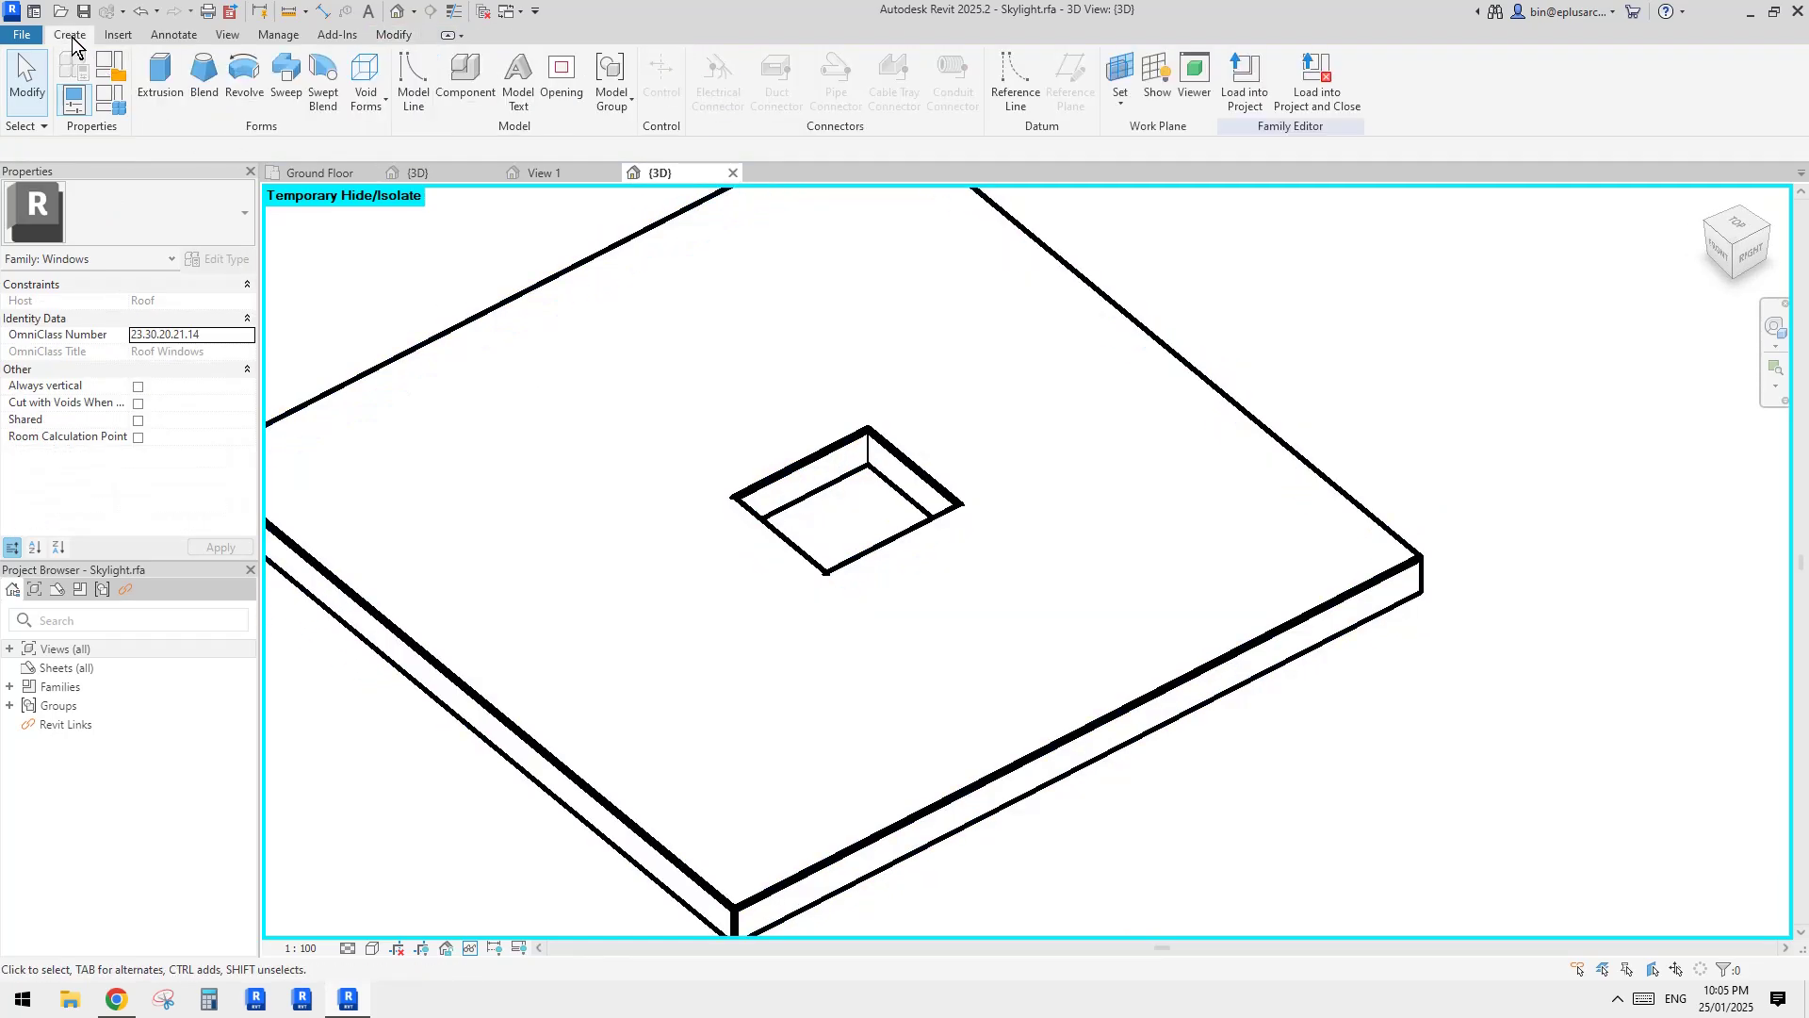
left_click(368, 94)
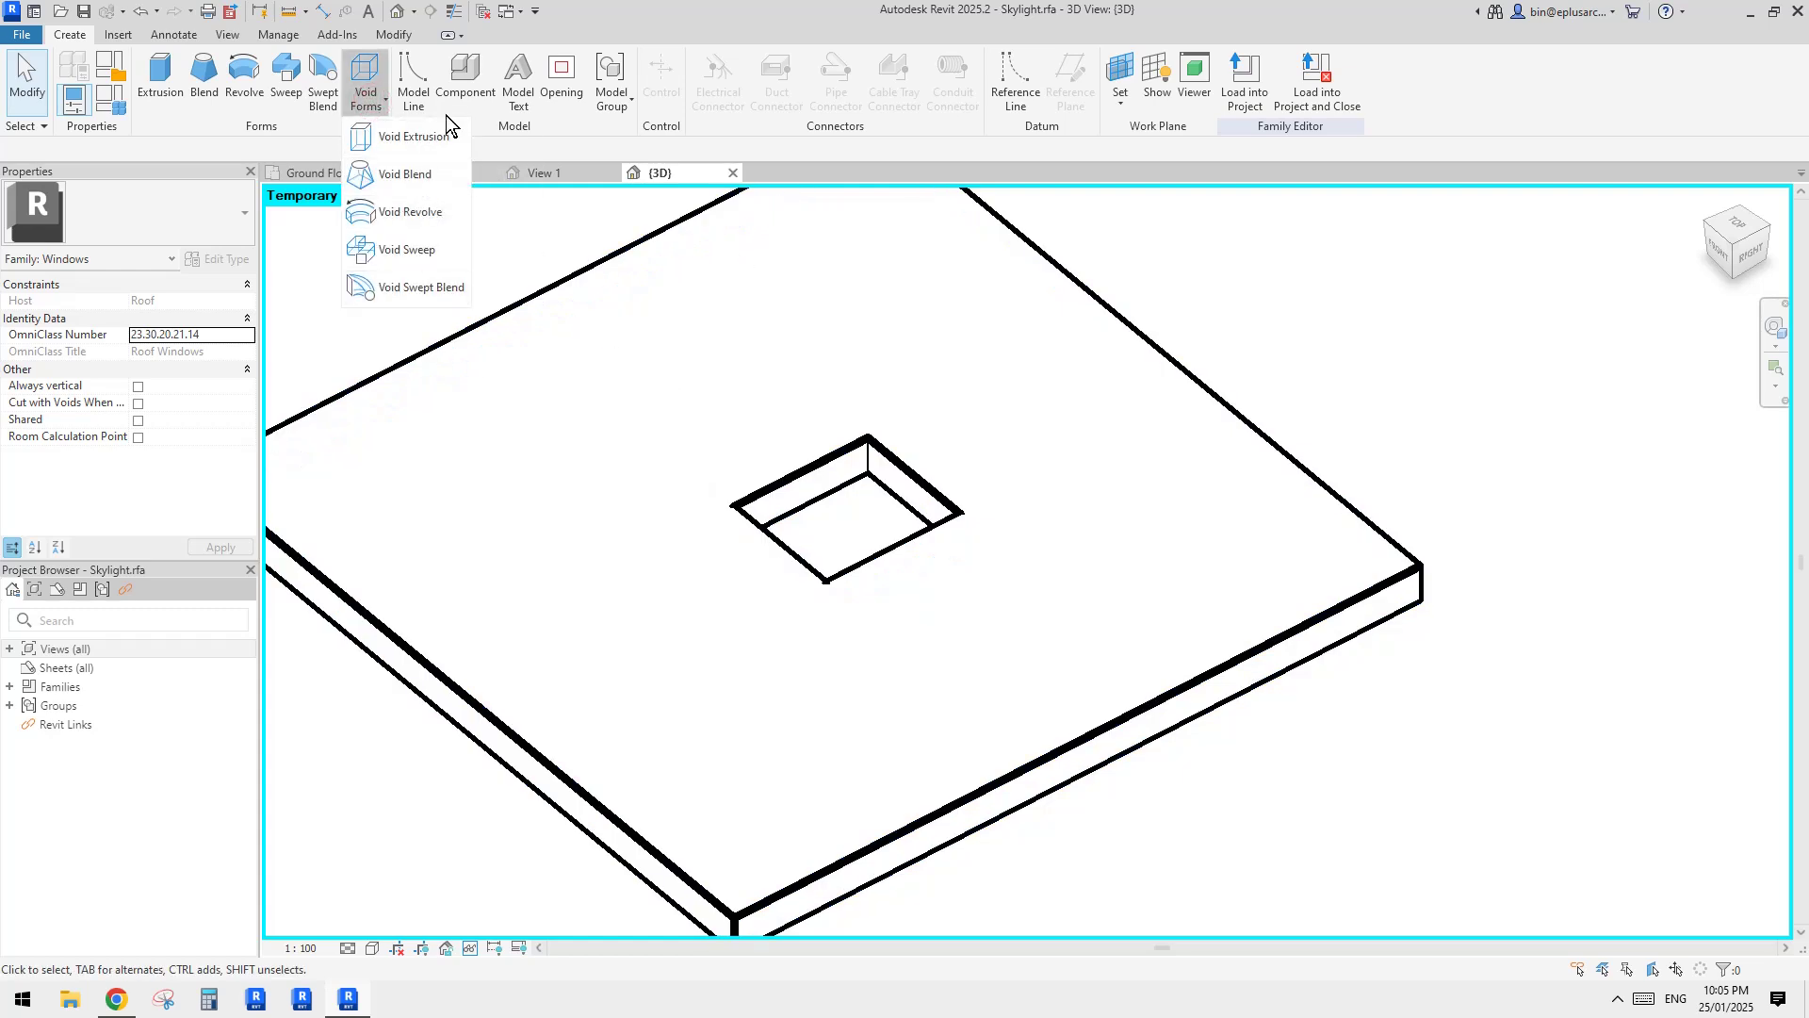
left_click(408, 137)
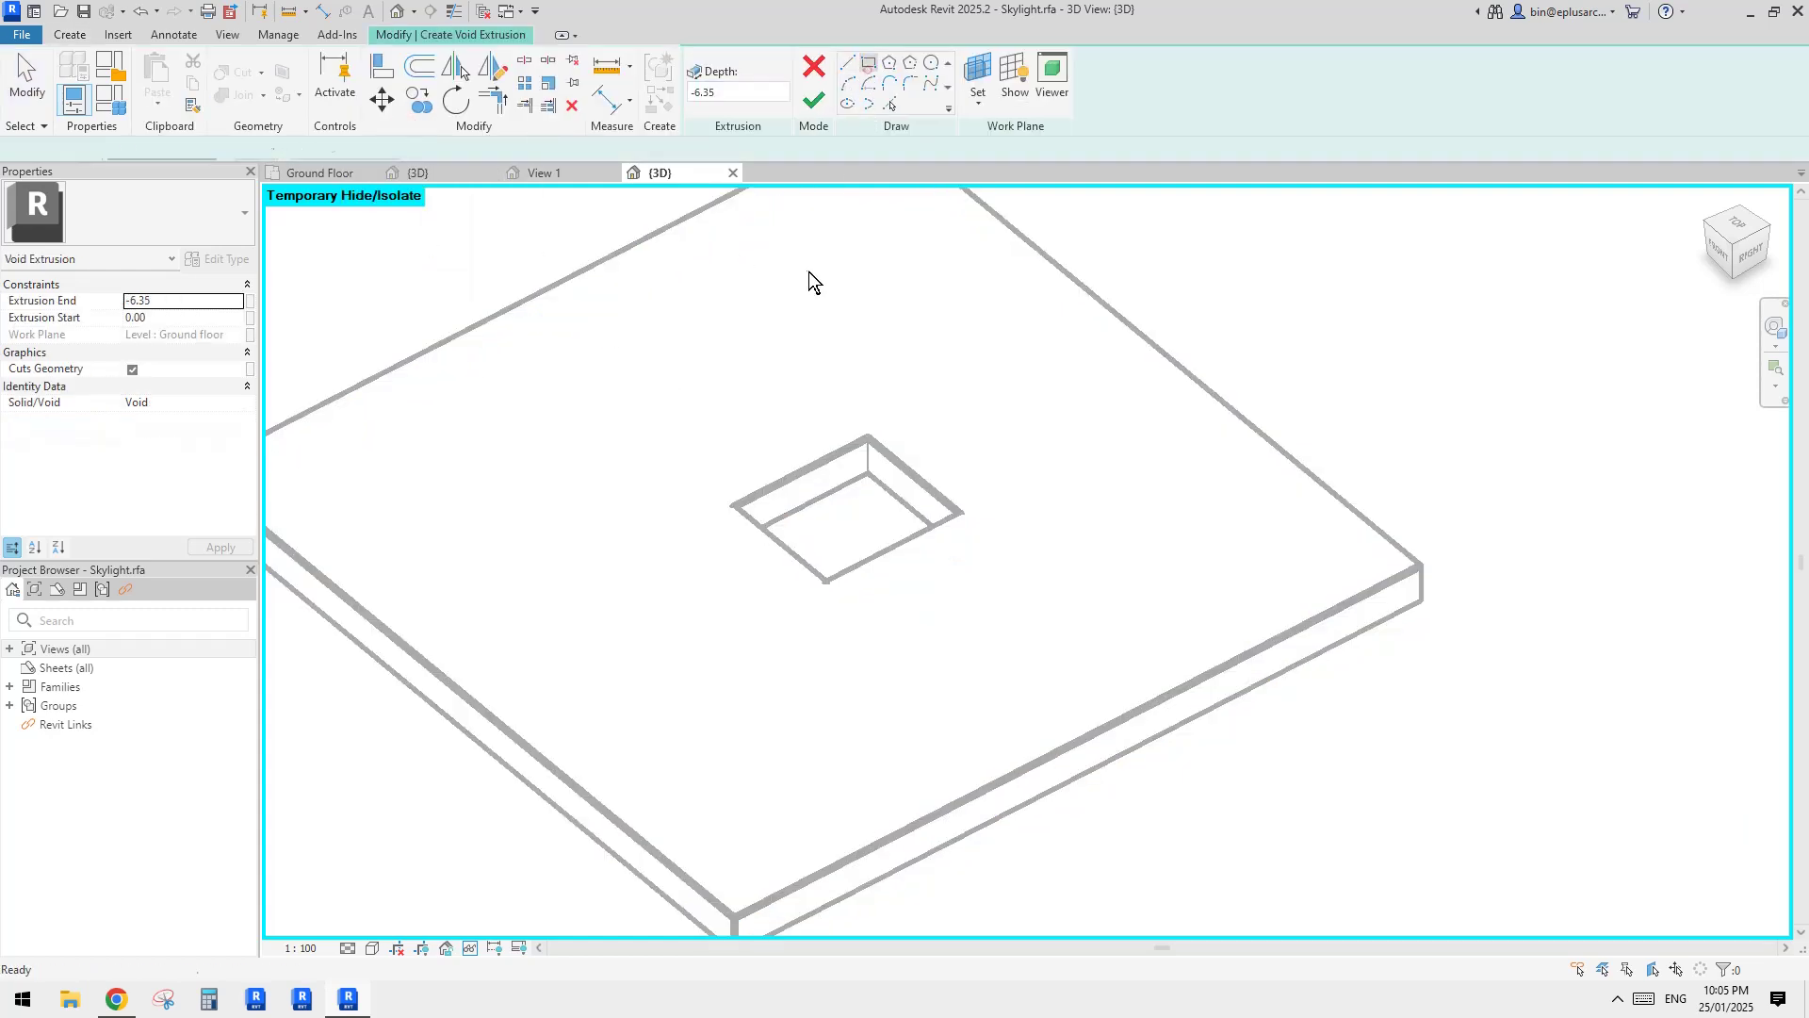
scroll(808, 281, "down", 1)
left_click(641, 377)
left_click(843, 431)
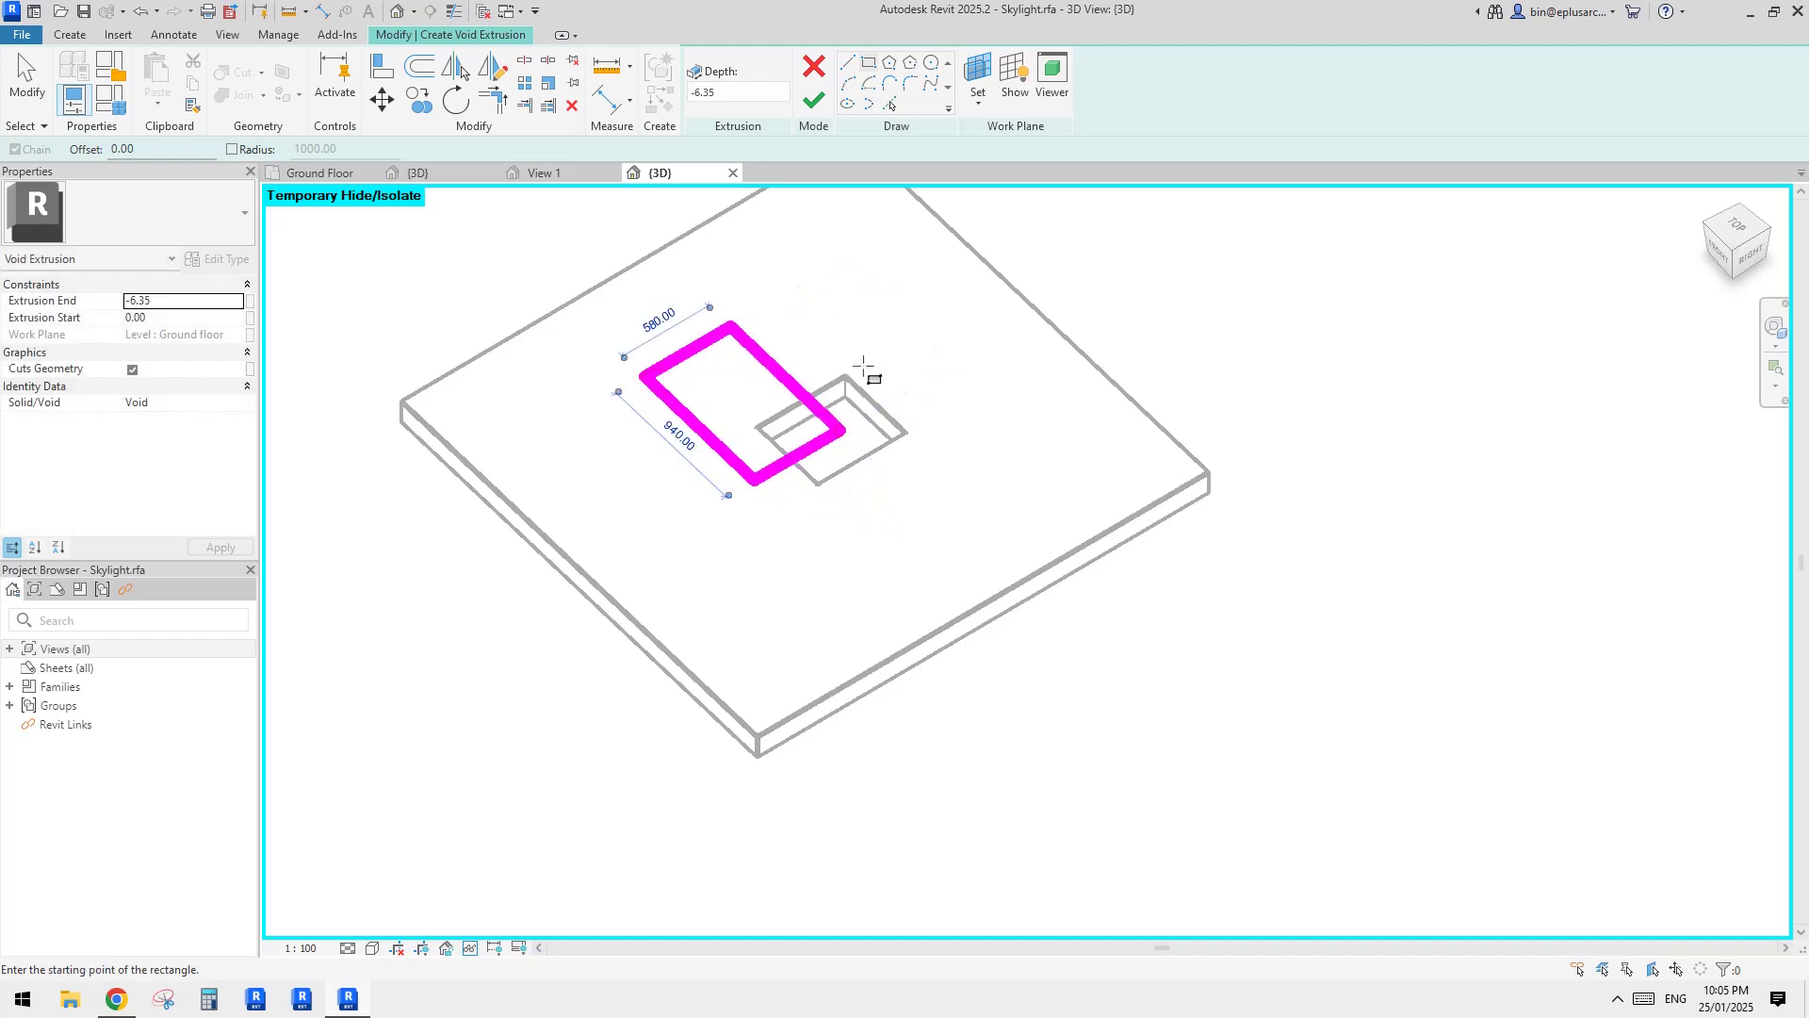
left_click(814, 100)
Step: Move the void extrusion toward the roof and compare their positions from above and at an angle
scroll(818, 294, "down", 2)
middle_click_drag(840, 534, 832, 438, "shift")
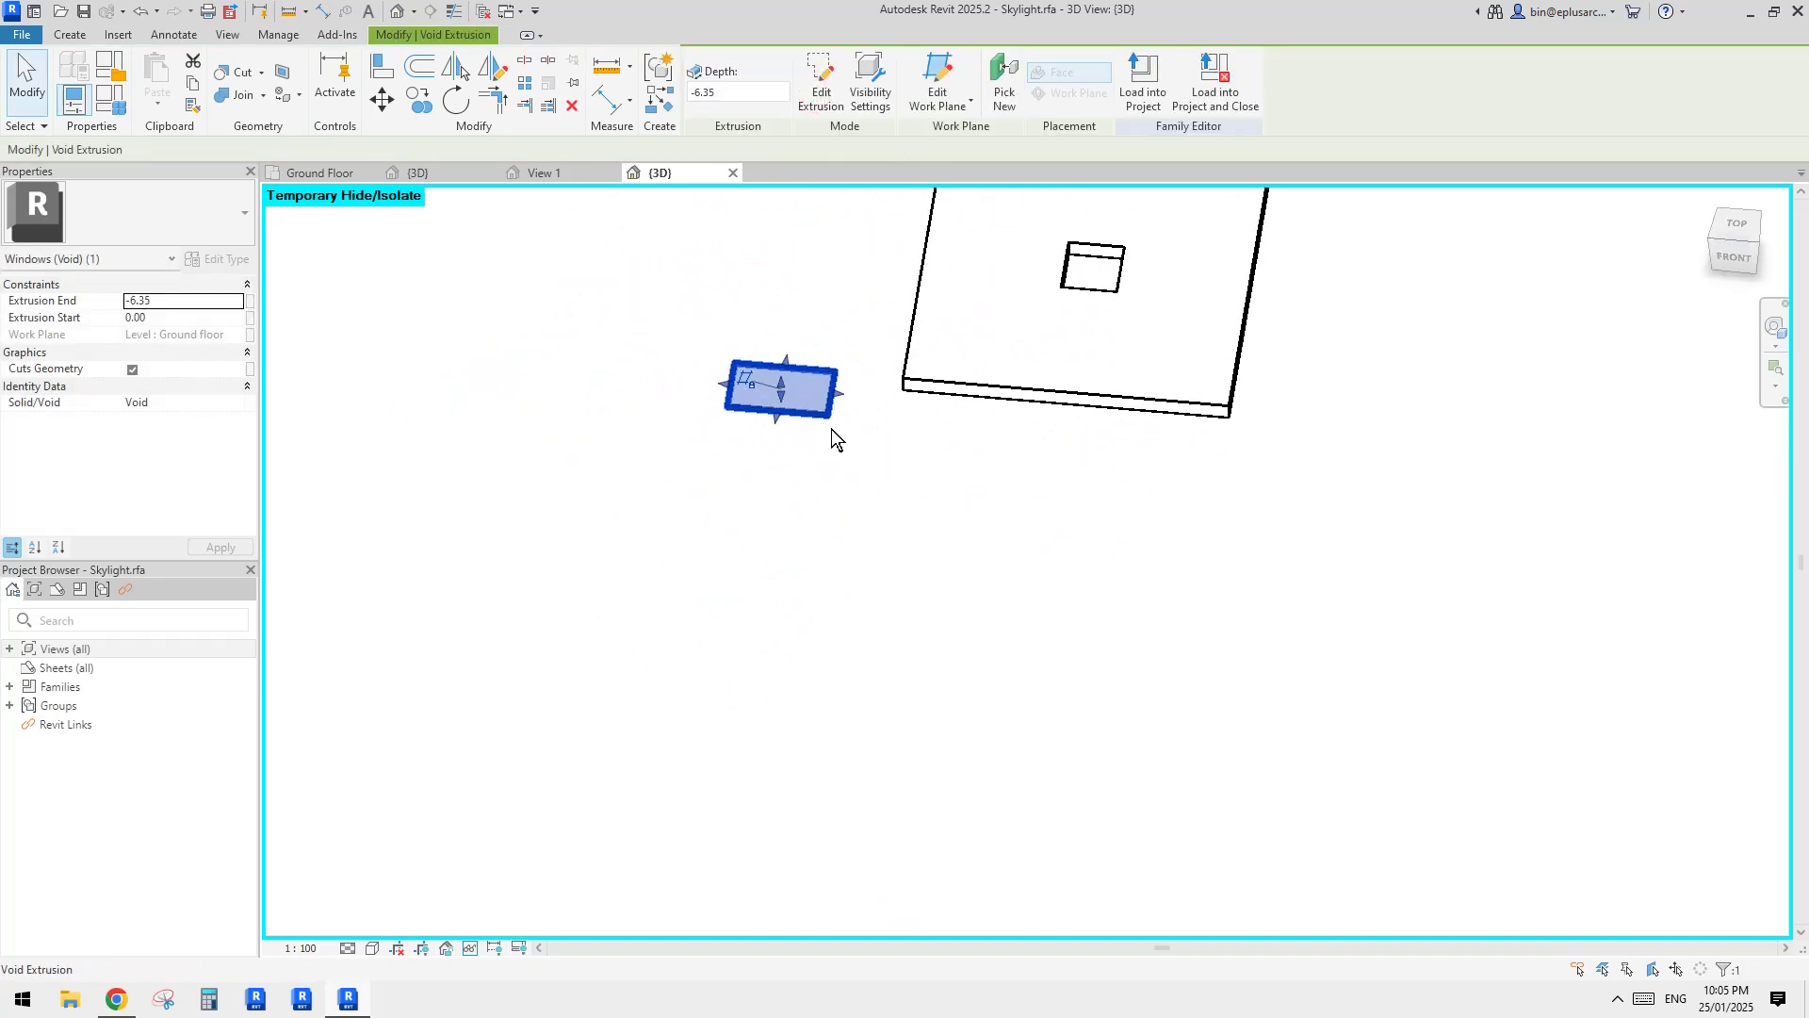
left_click_drag(816, 406, 1067, 460)
middle_click_drag(1070, 460, 1076, 743, "shift")
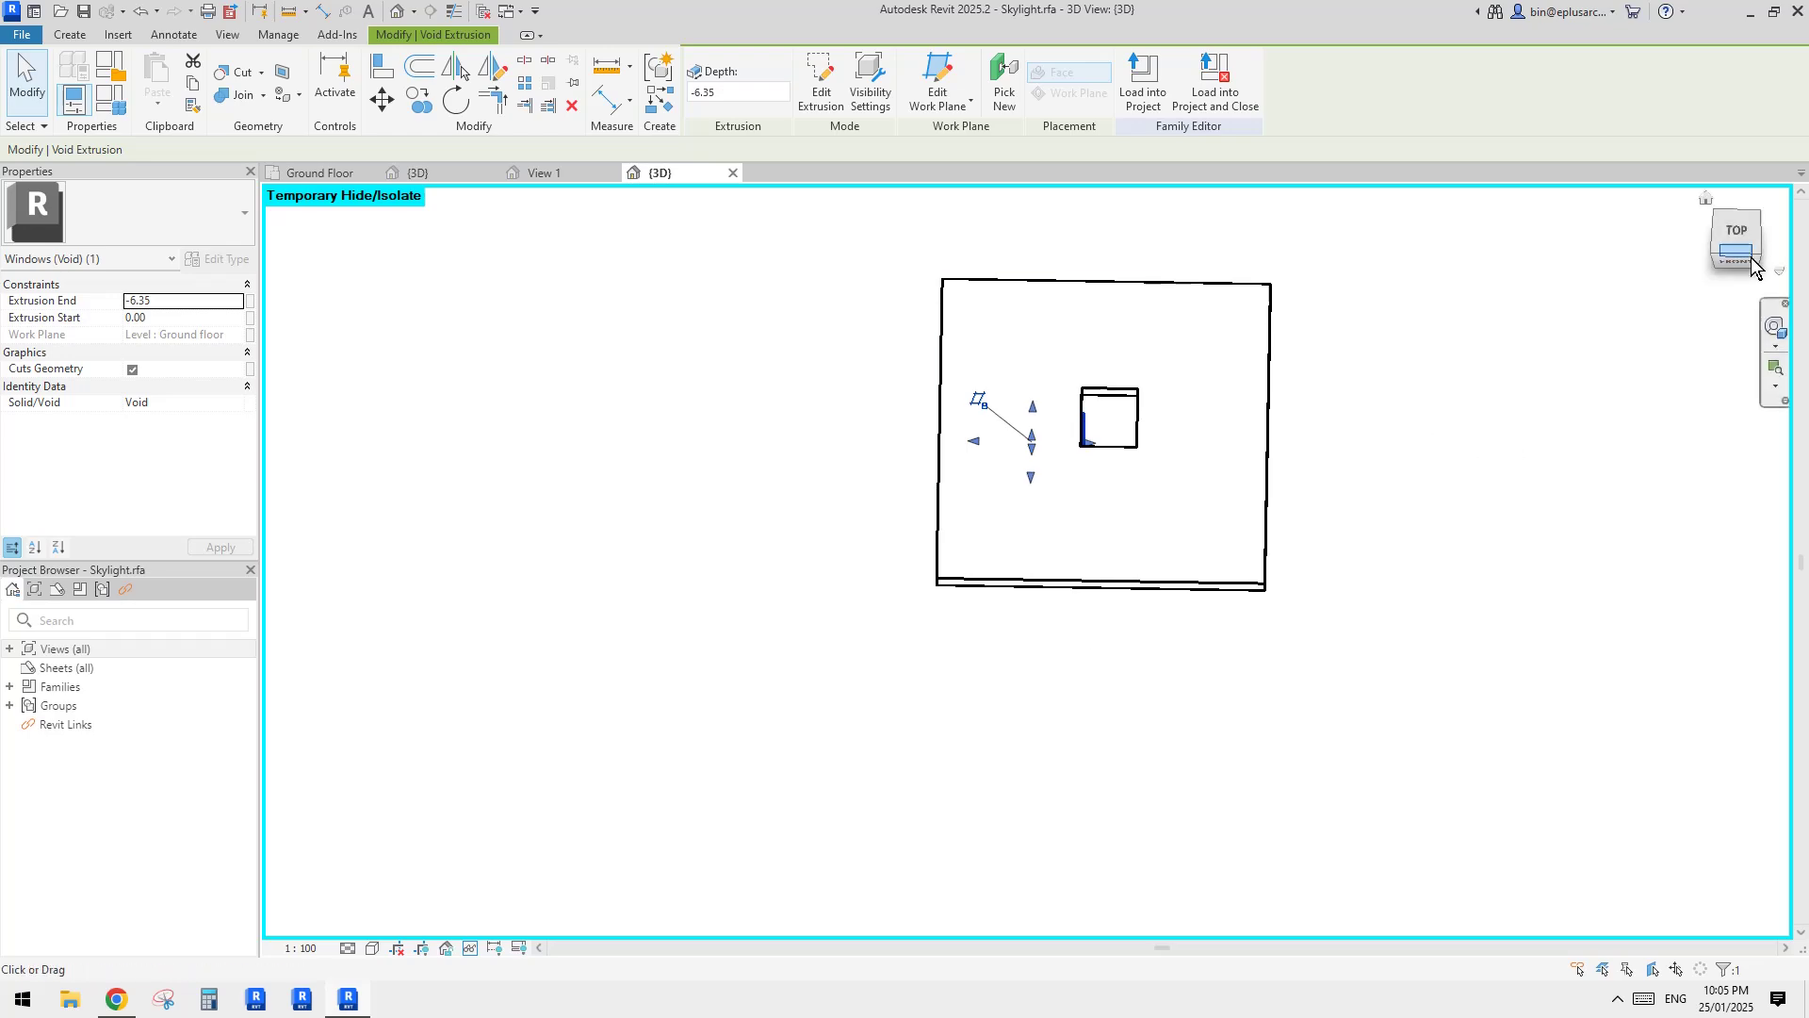
left_click(1744, 240)
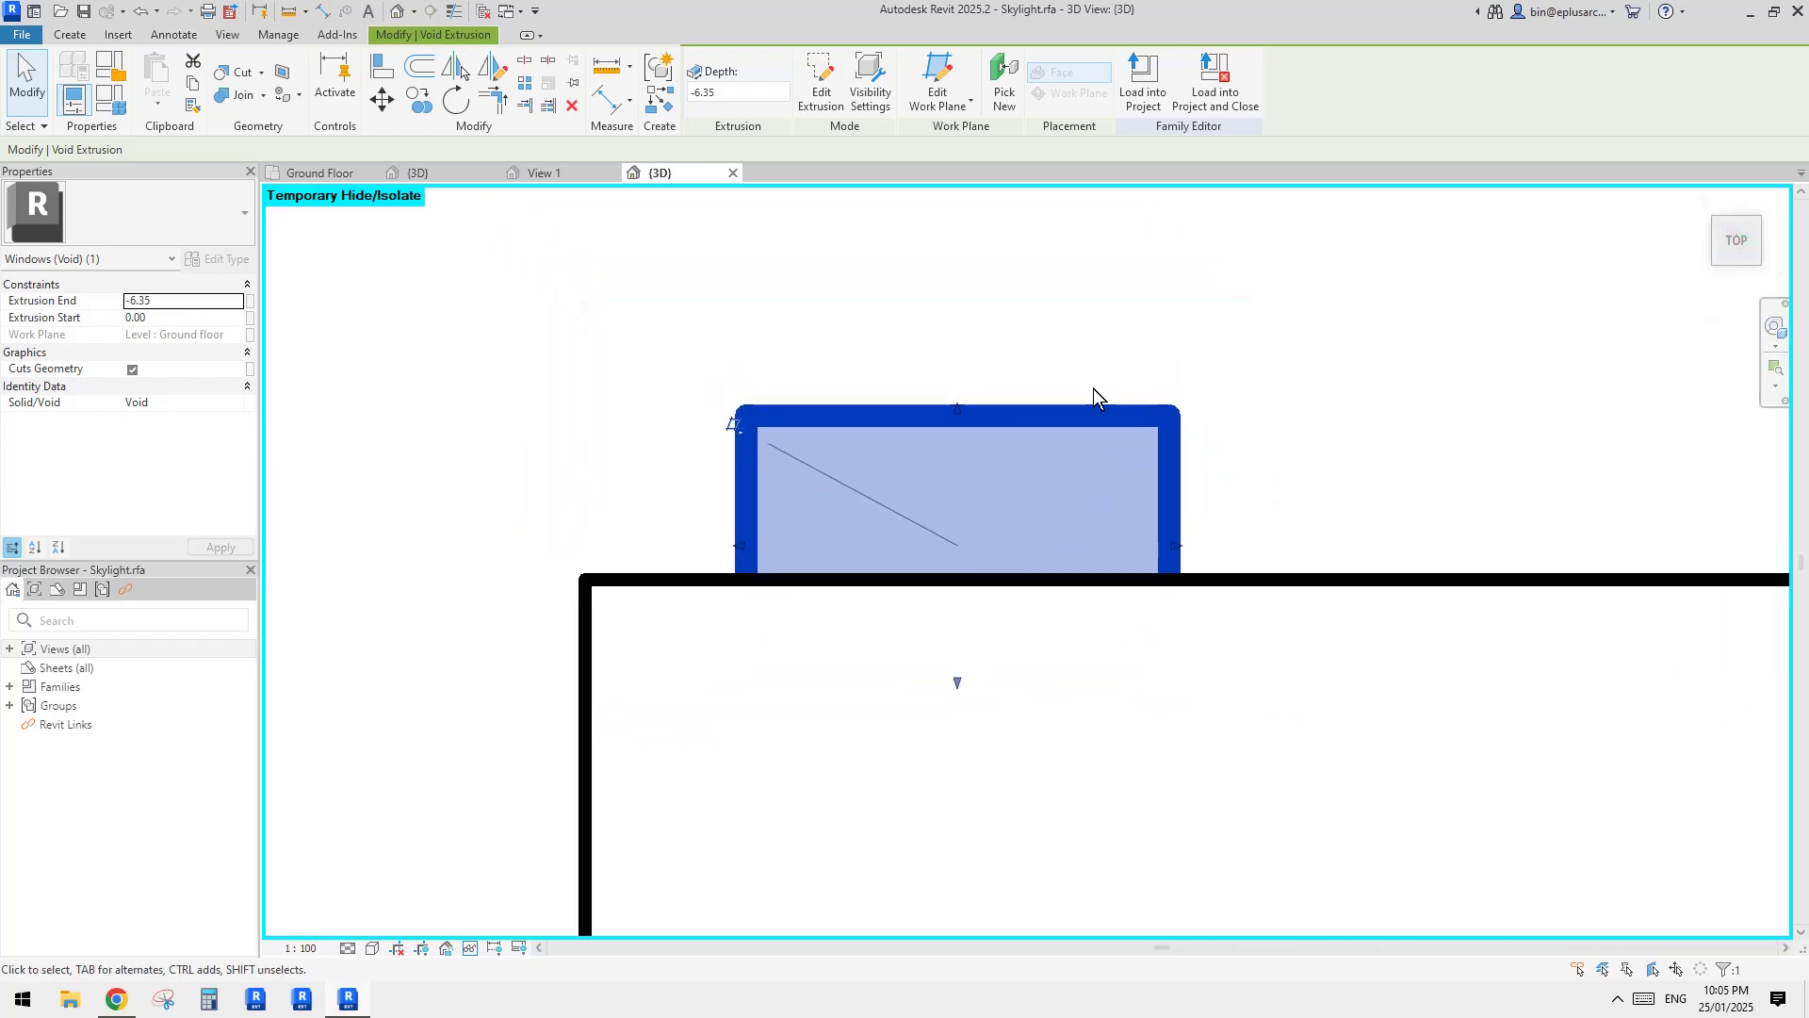
left_click(1082, 407)
middle_click_drag(1124, 663, 1069, 512)
left_click(1005, 272)
scroll(1008, 281, "down", 4)
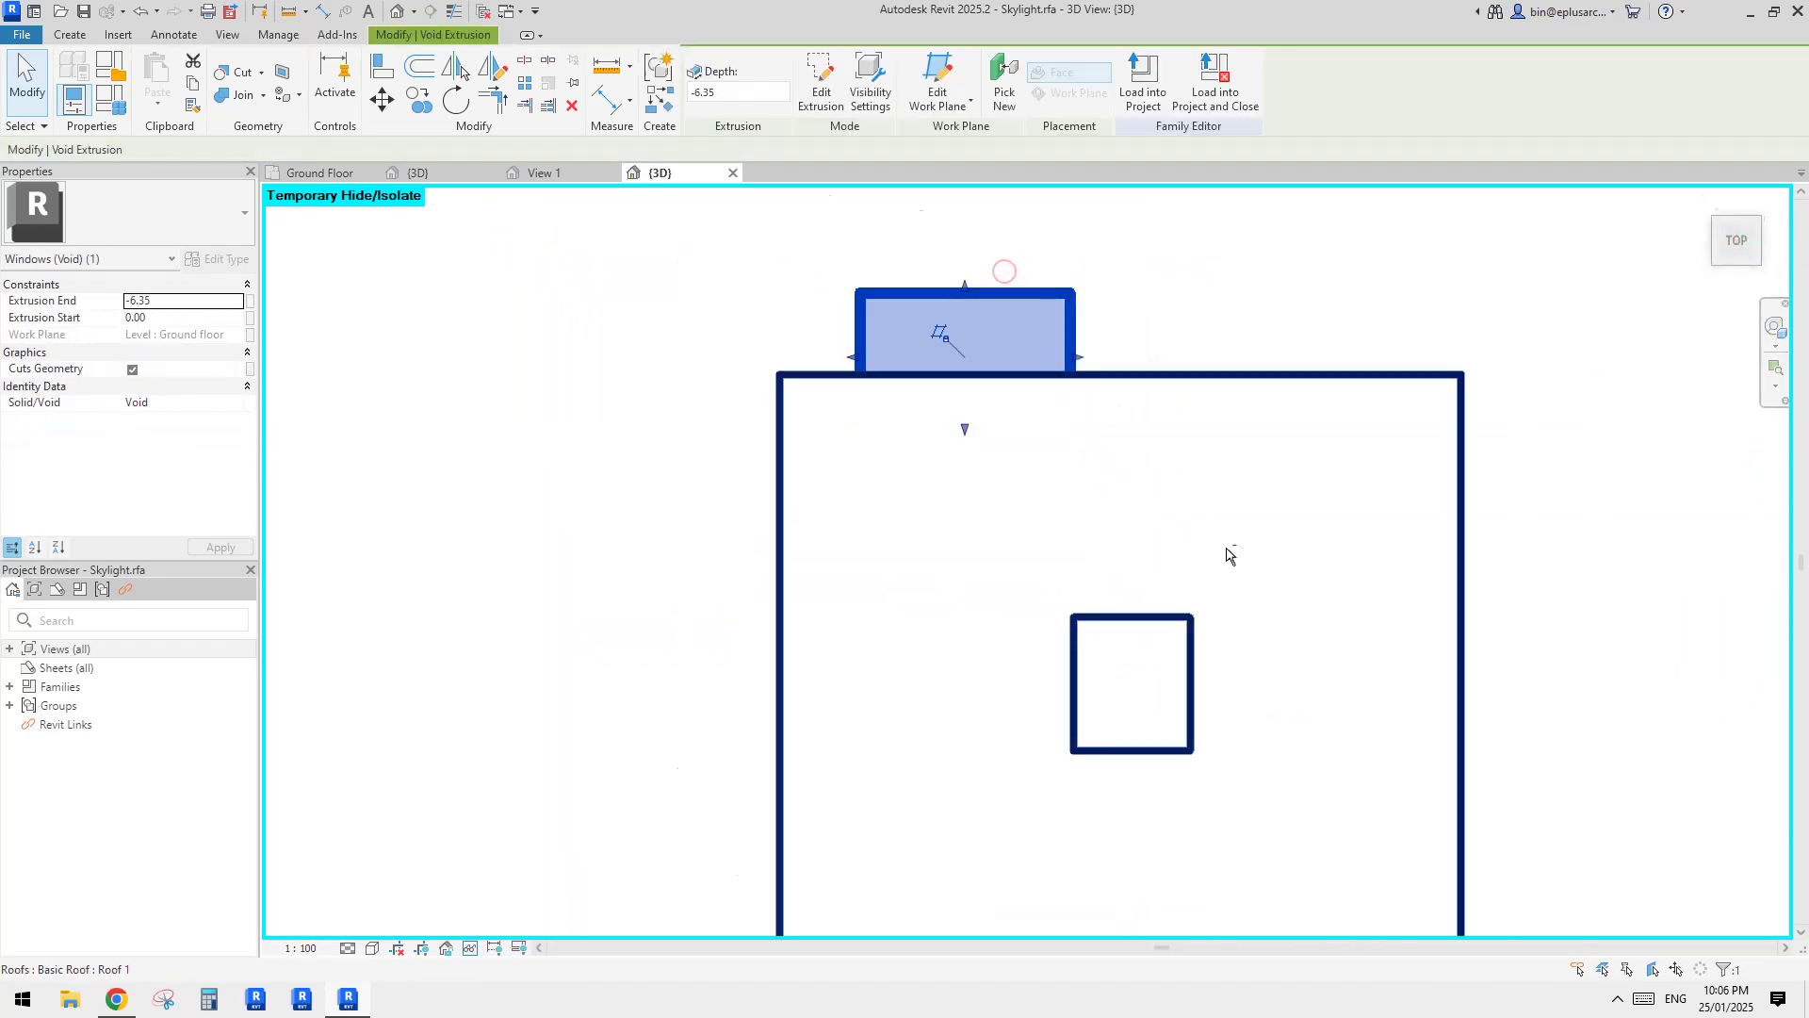
middle_click_drag(1227, 554, 1028, 645, "shift")
middle_click_drag(988, 534, 956, 616)
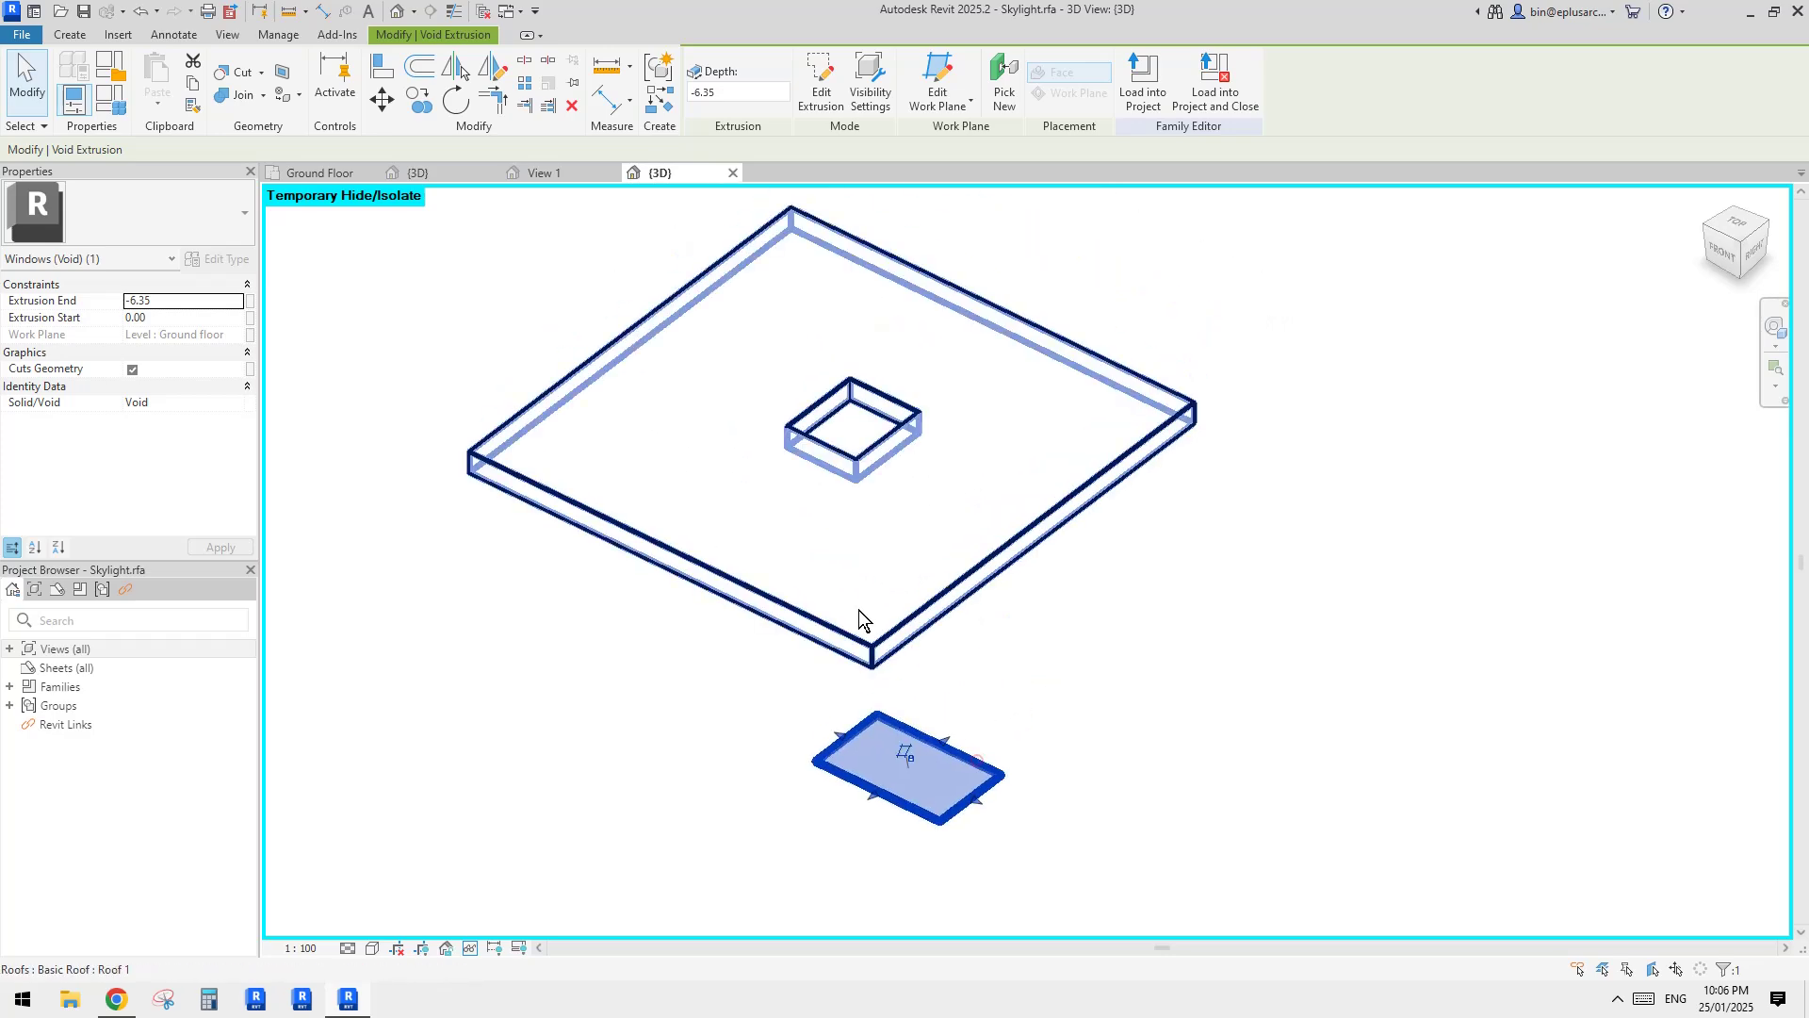
Step: Reassign the void extrusion's work plane to the roof's top face and move the void so it overlaps the opening
left_click(939, 79)
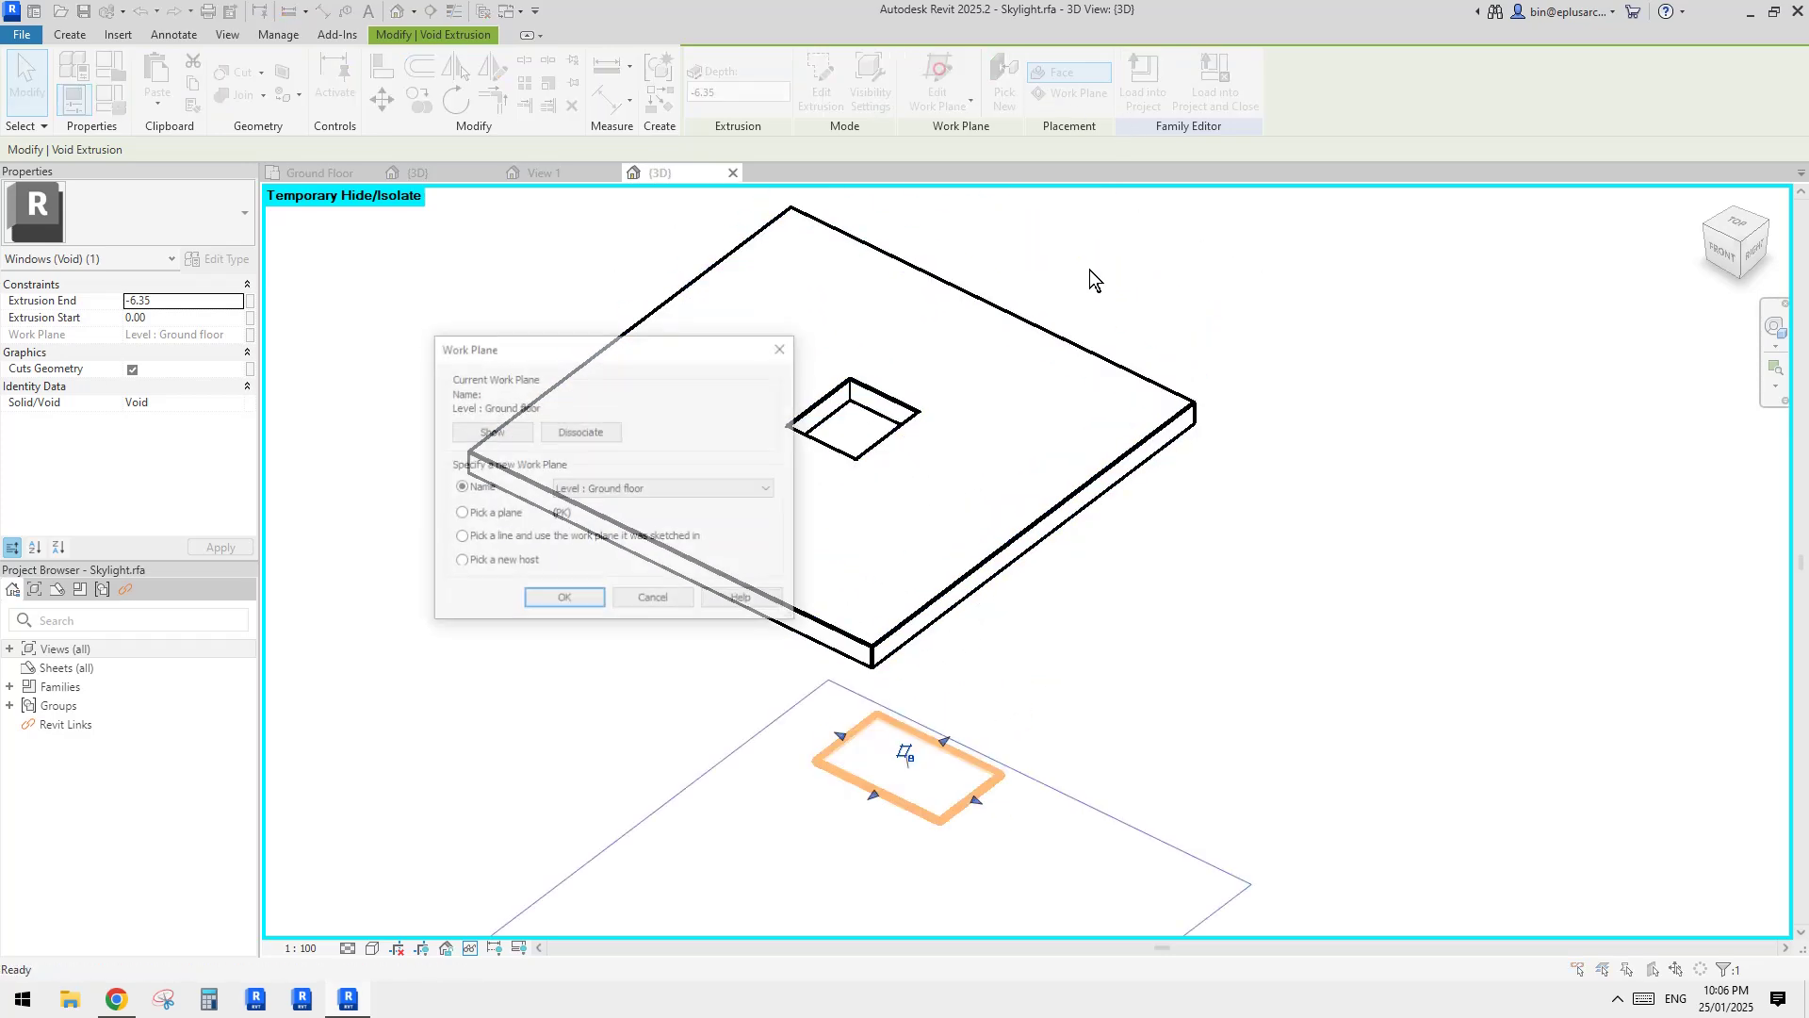
left_click(590, 606)
left_click(741, 490)
middle_click_drag(1026, 428, 987, 529)
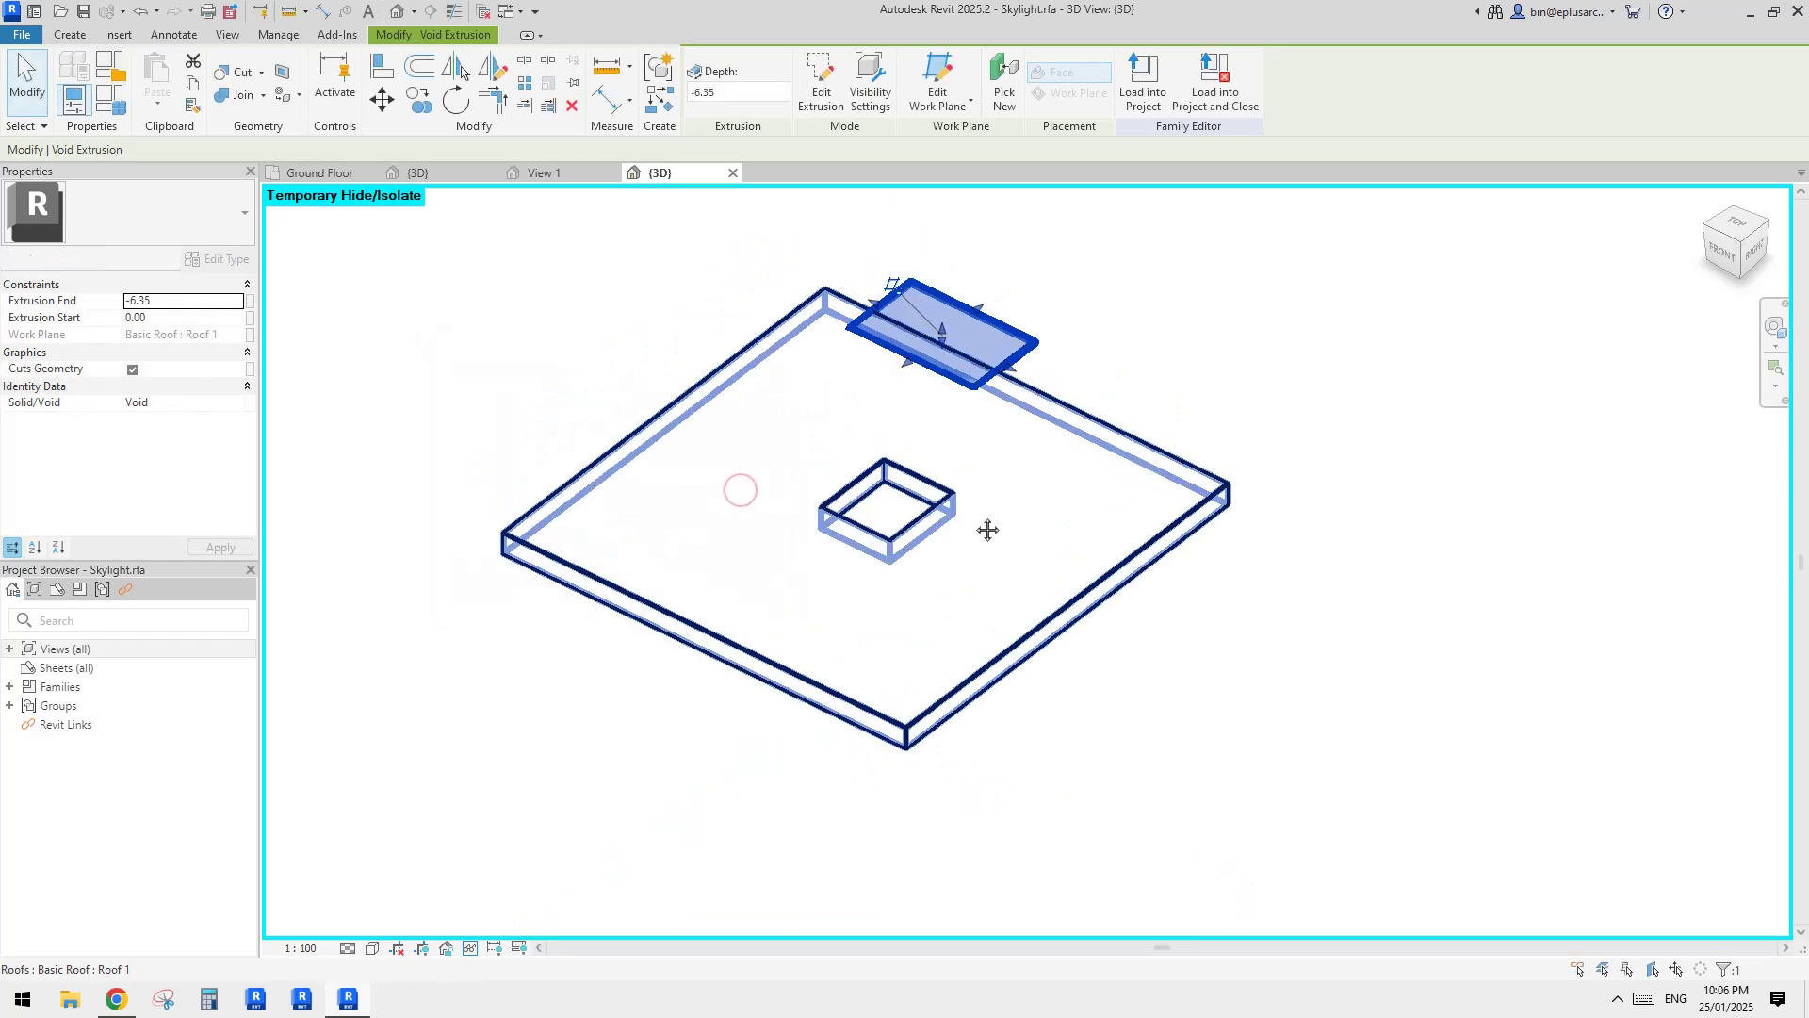
left_click_drag(1021, 352, 889, 530)
scroll(887, 528, "up", 2)
middle_click_drag(902, 648, 835, 593, "shift")
scroll(831, 522, "up", 1)
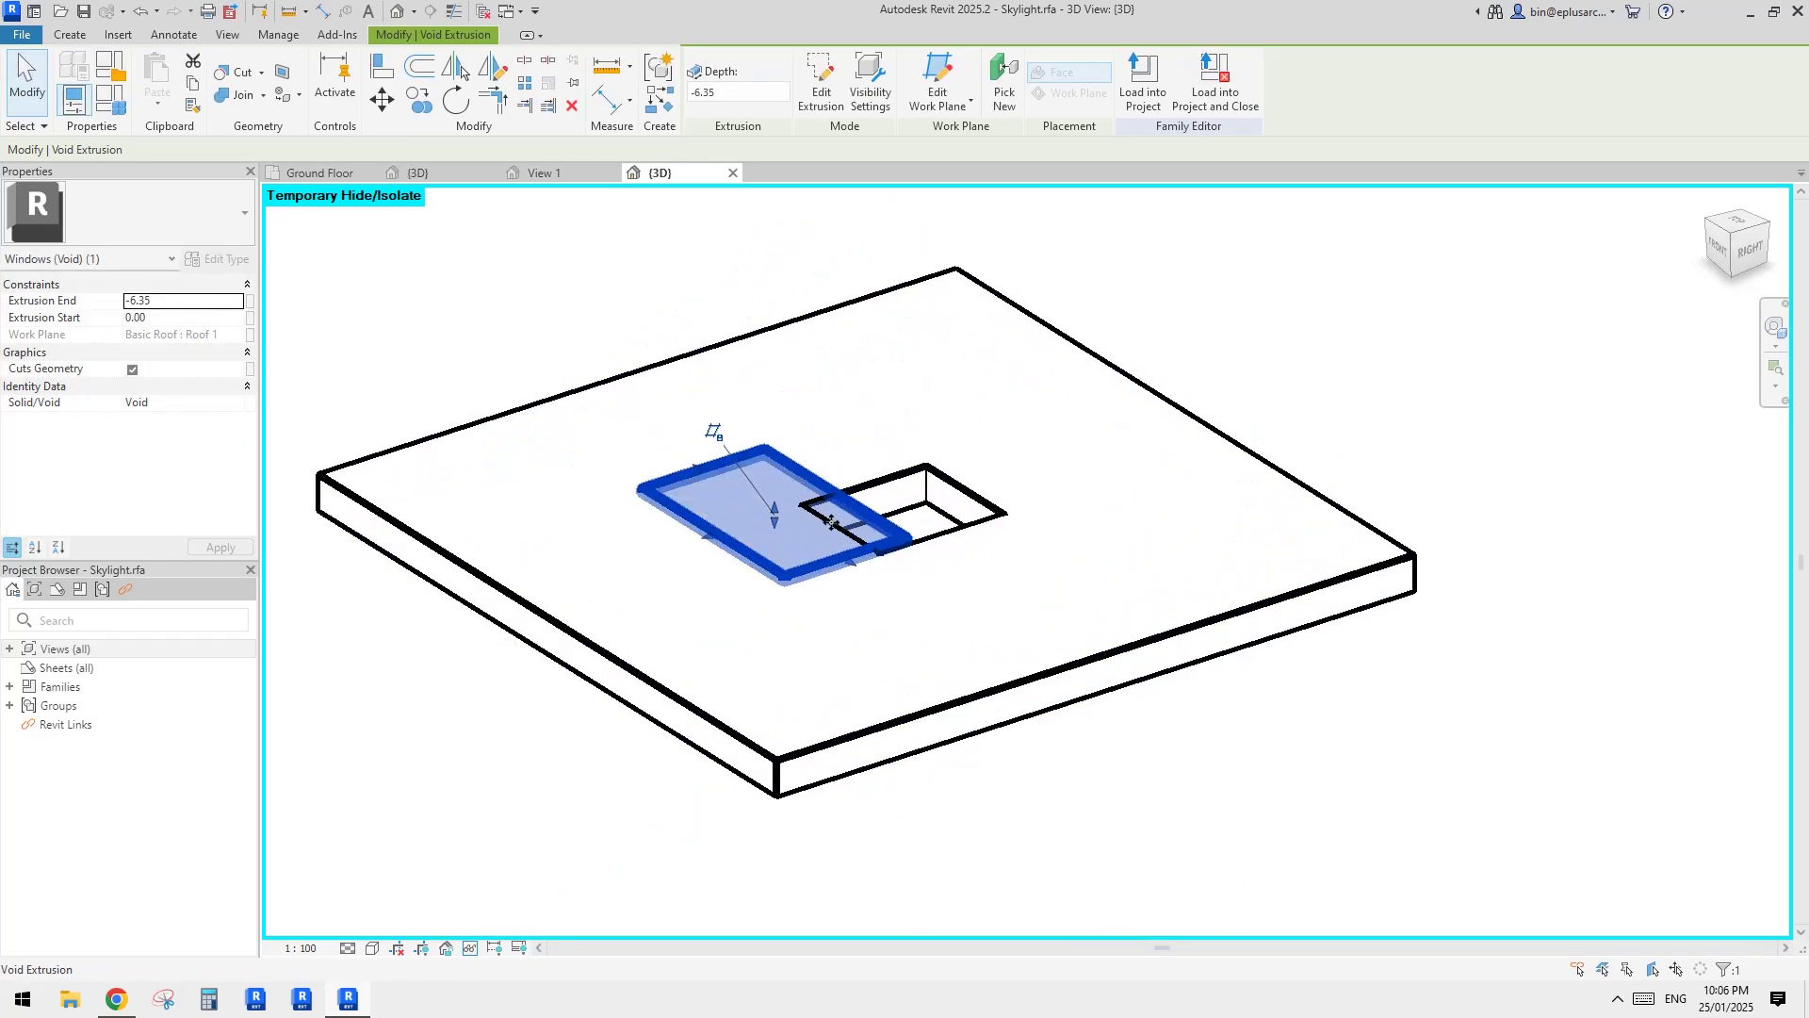
Step: Stretch the void extrusion vertically through the roof slab to a depth of about 782 mm
left_click_drag(775, 518, 835, 696)
middle_click_drag(835, 695, 763, 587, "shift")
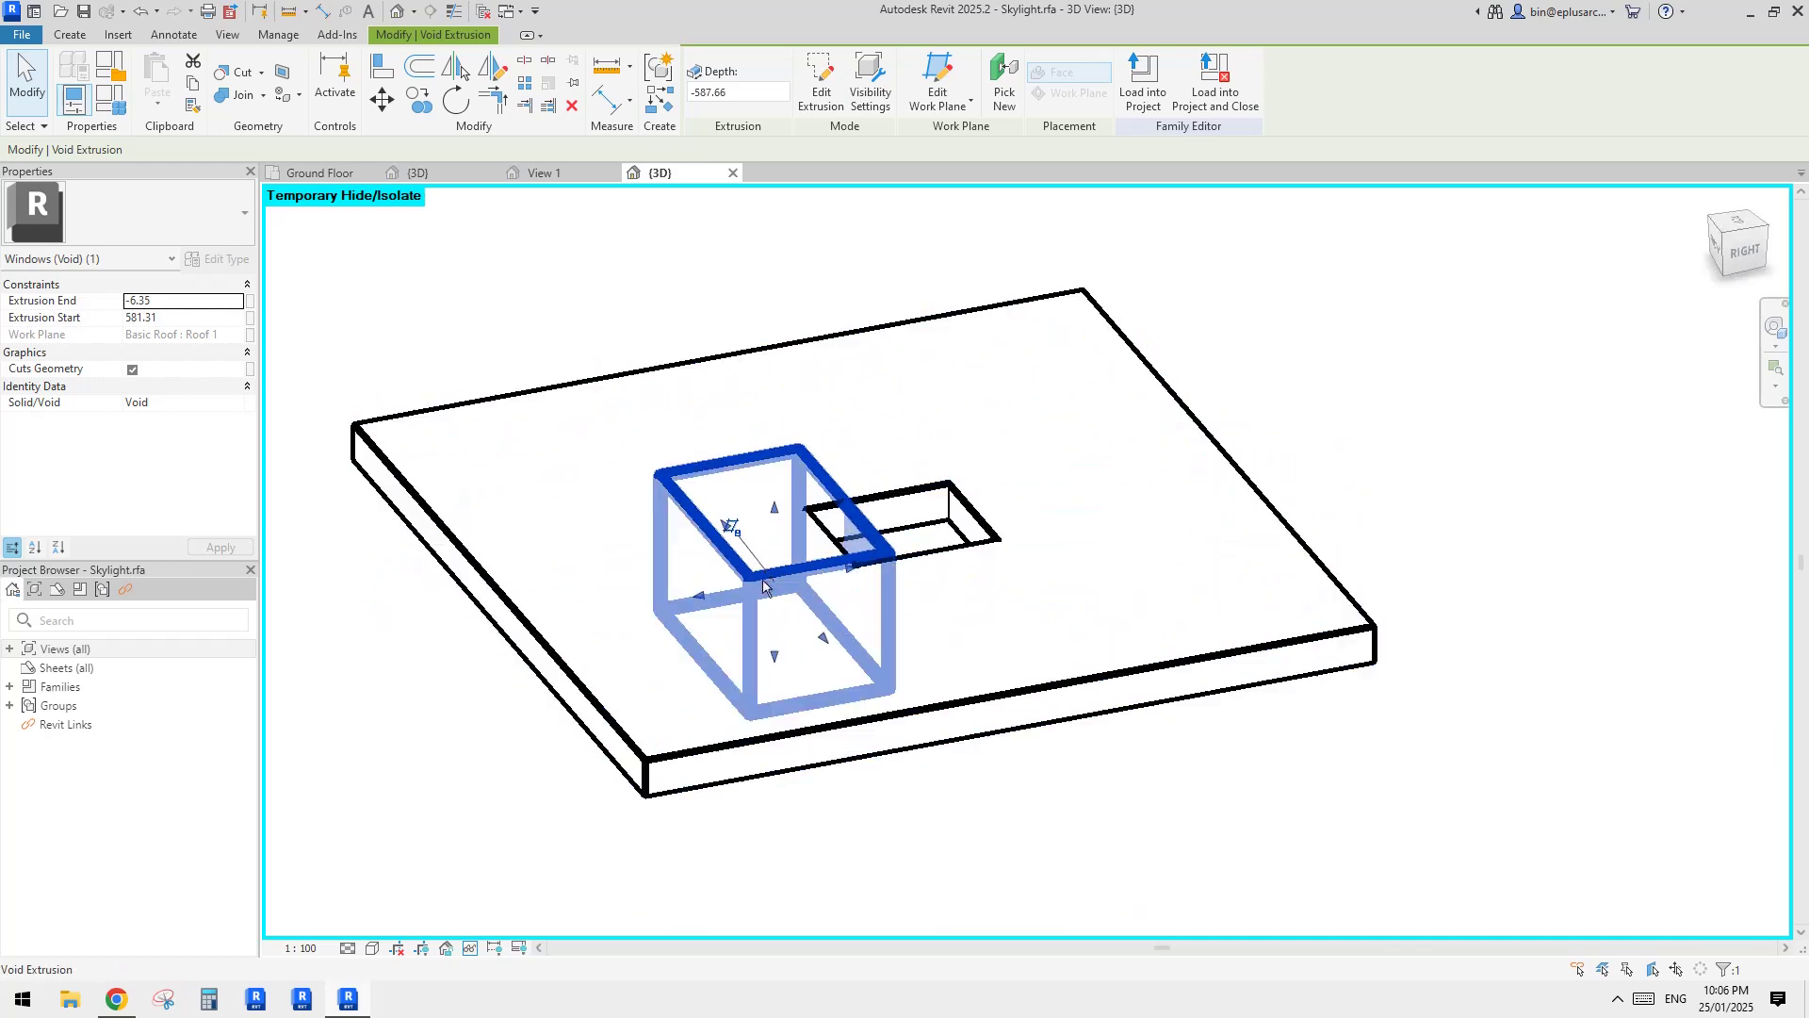
left_click_drag(775, 509, 800, 471)
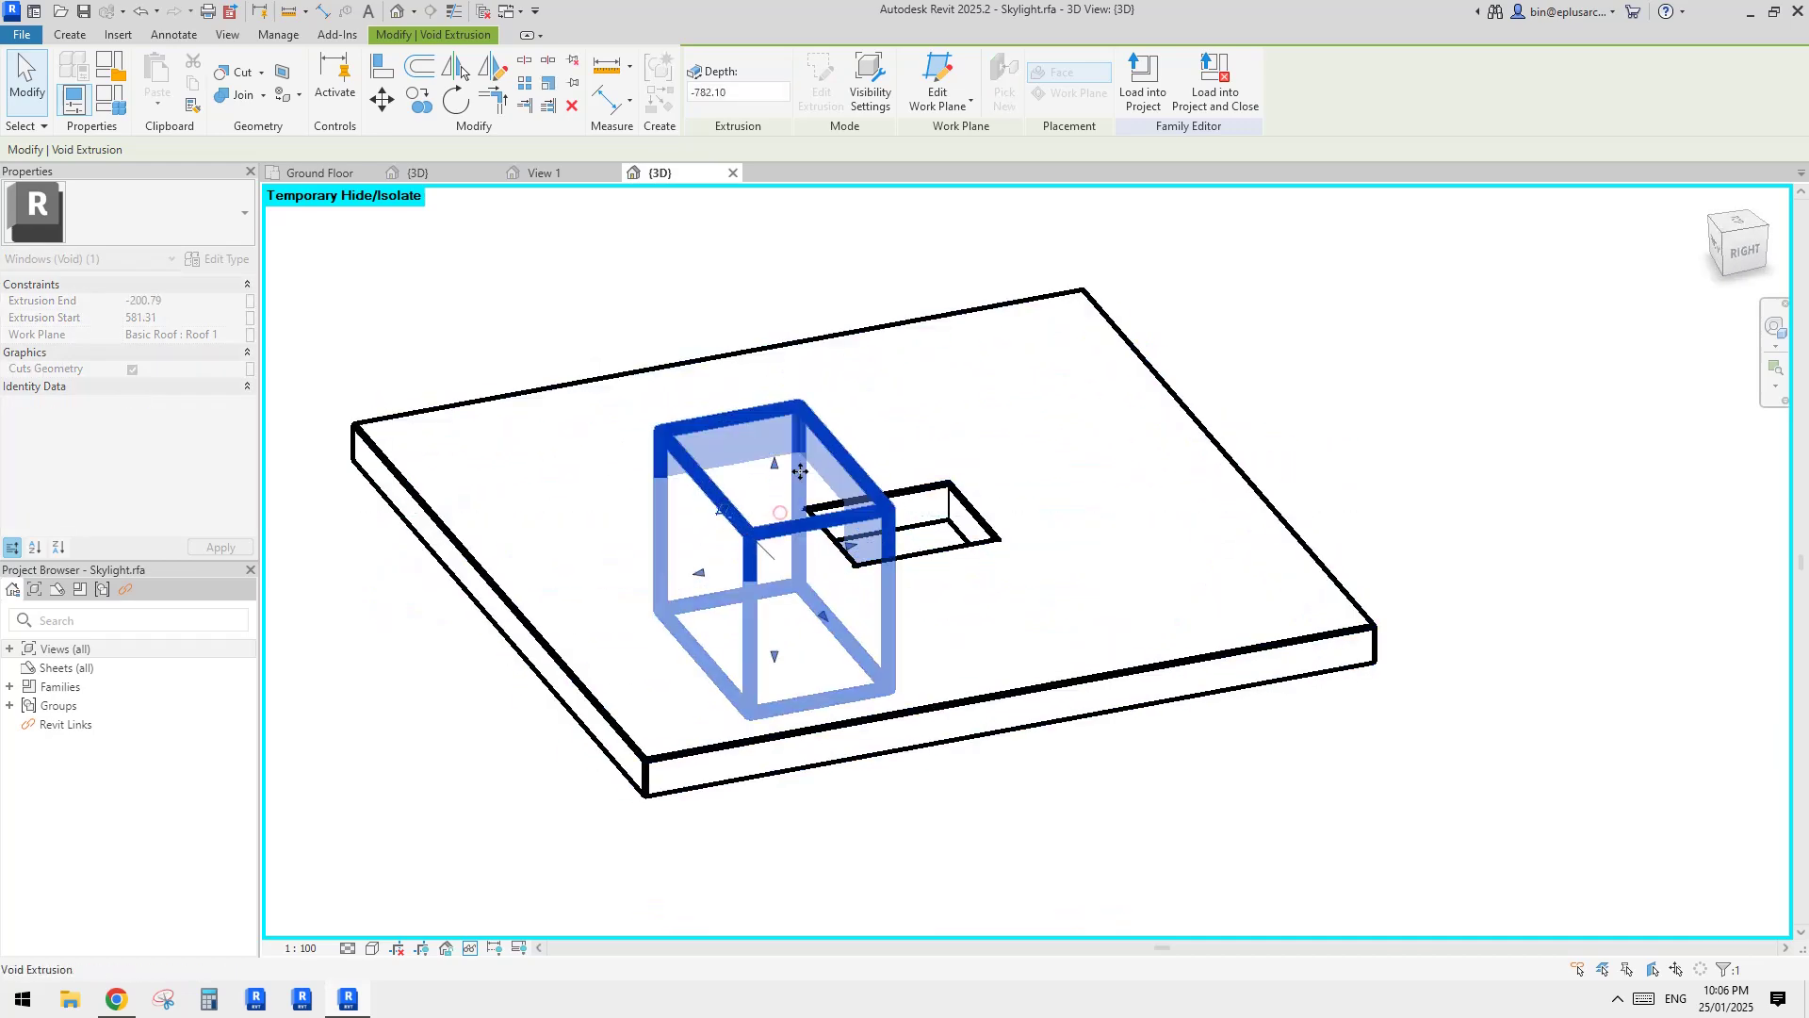
Step: Try to cut the host roof with the void extrusion
left_click(246, 75)
left_click(1019, 402)
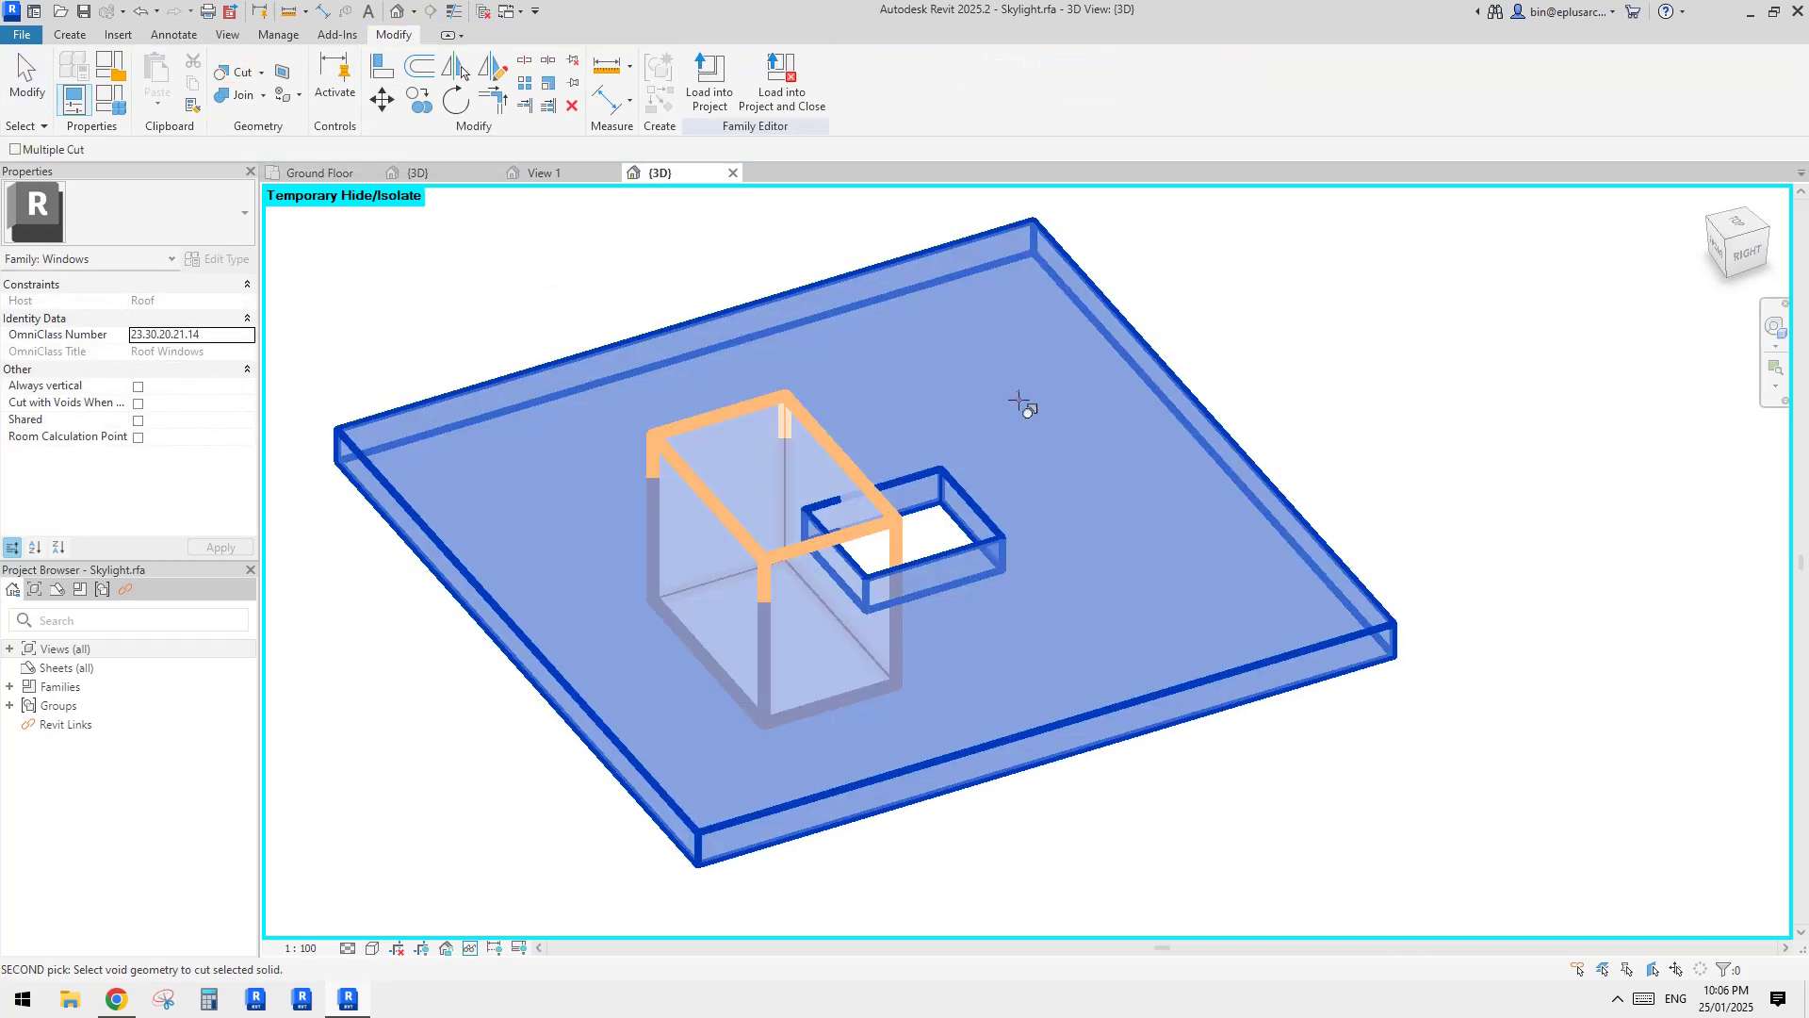
left_click(841, 449)
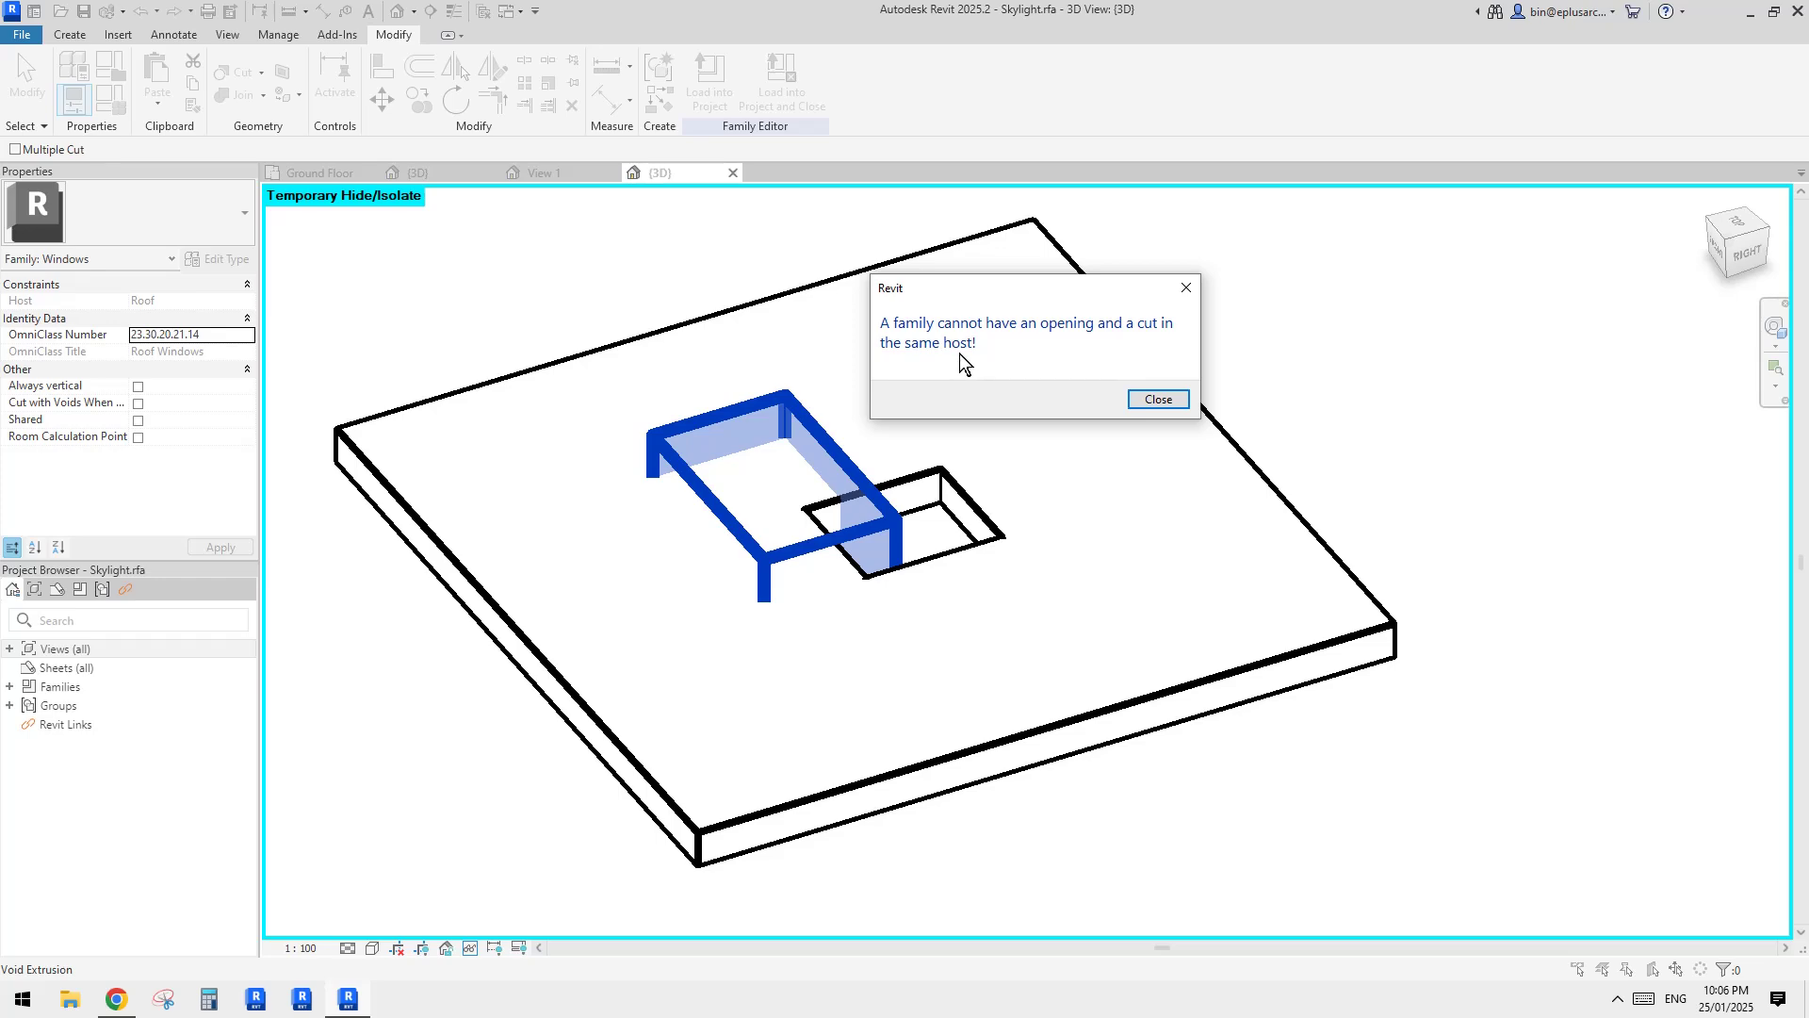
left_click(1187, 288)
Step: Delete the existing opening cut from the host roof
left_click(975, 519)
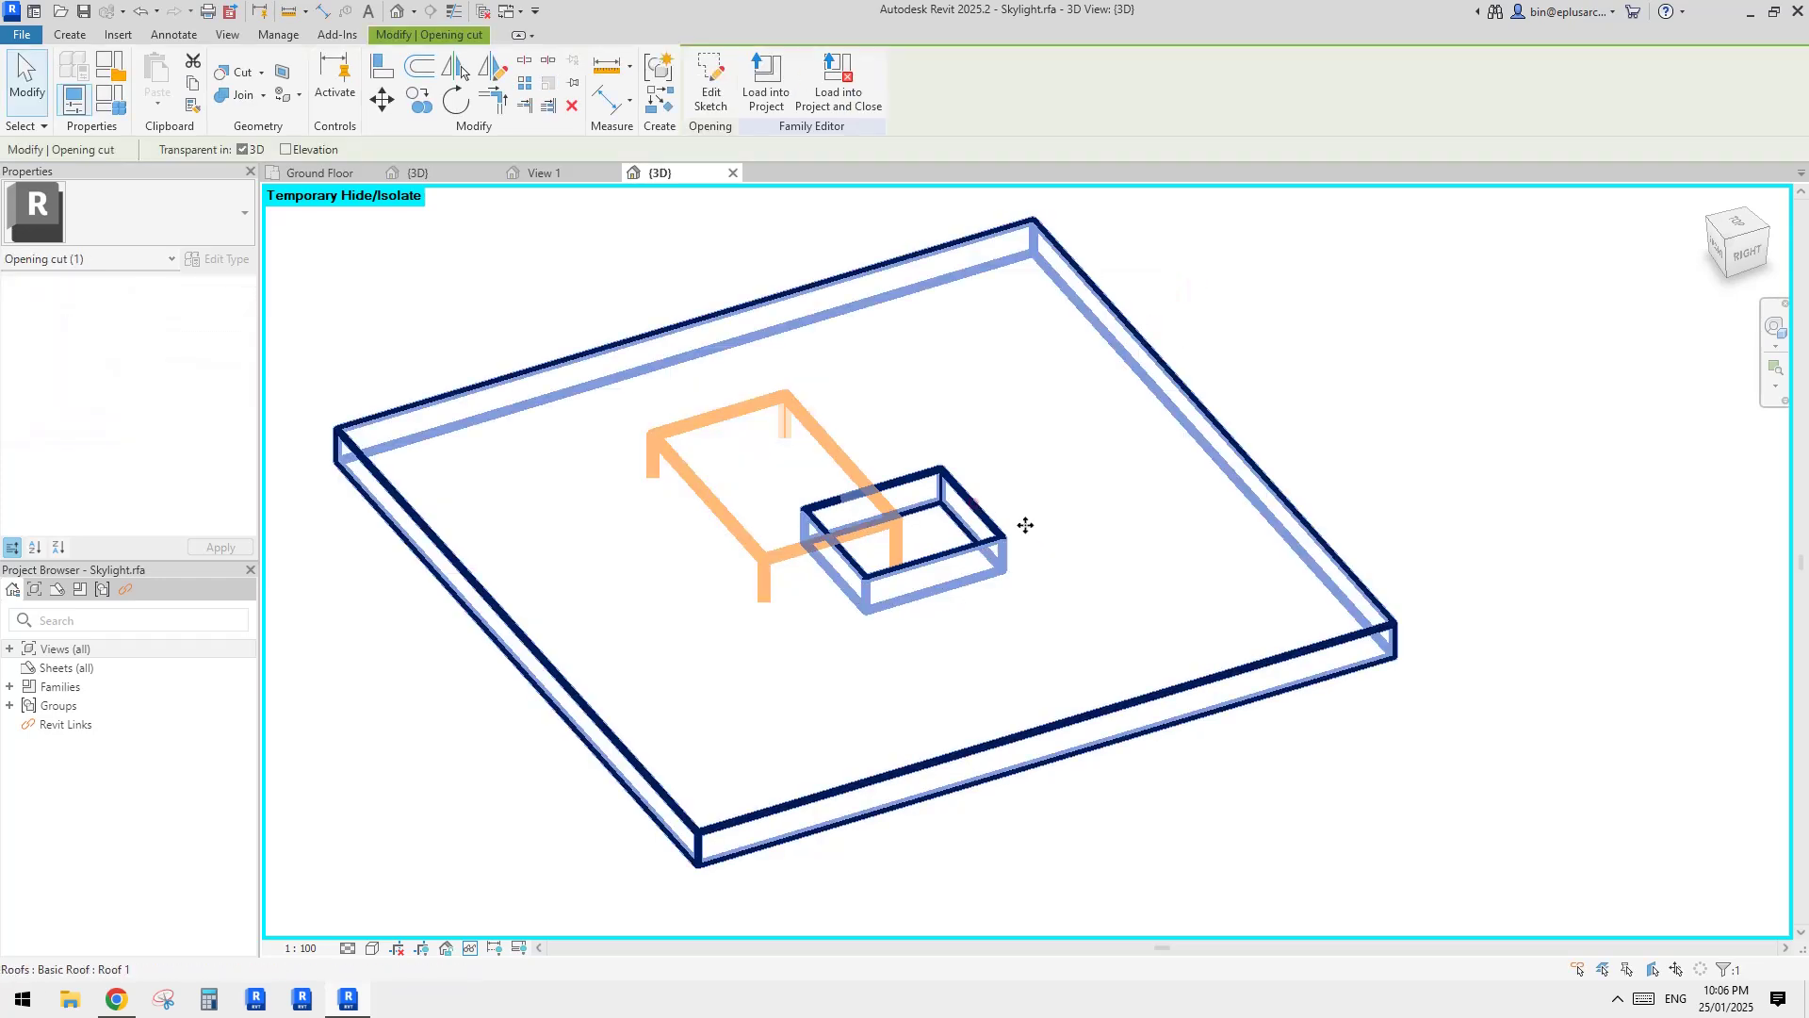
left_click(919, 514)
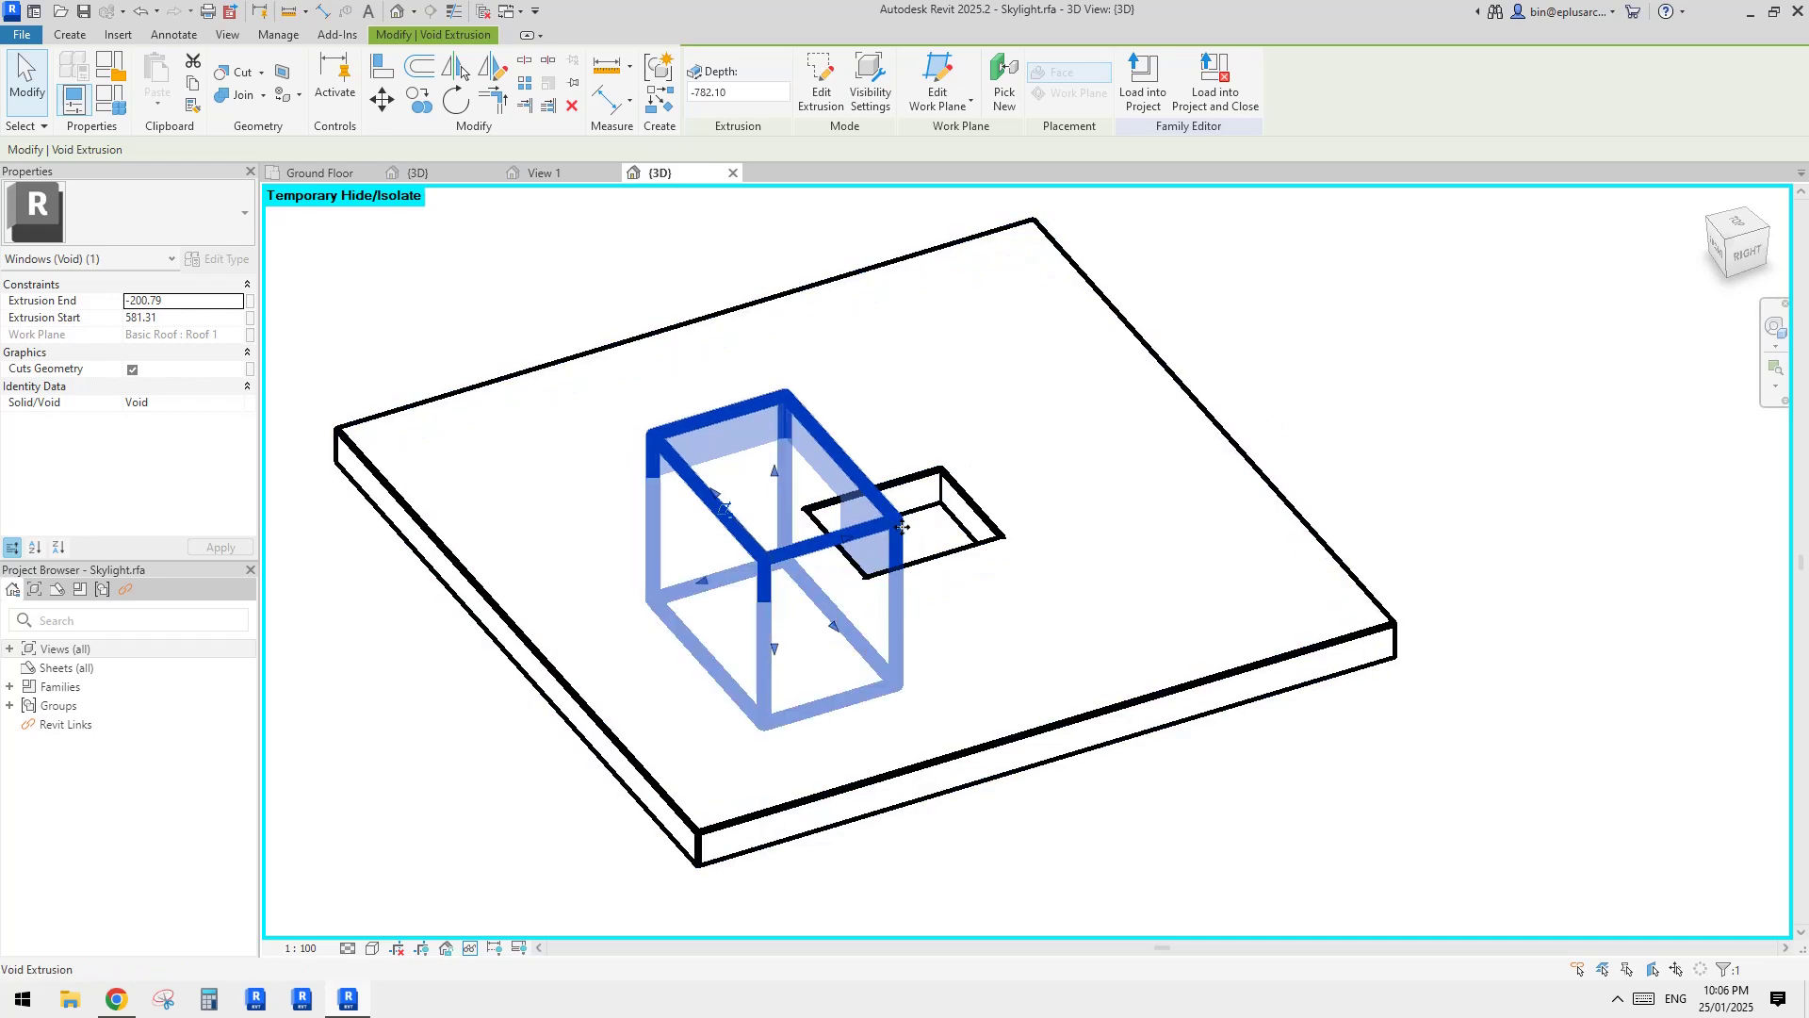
left_click(1175, 514)
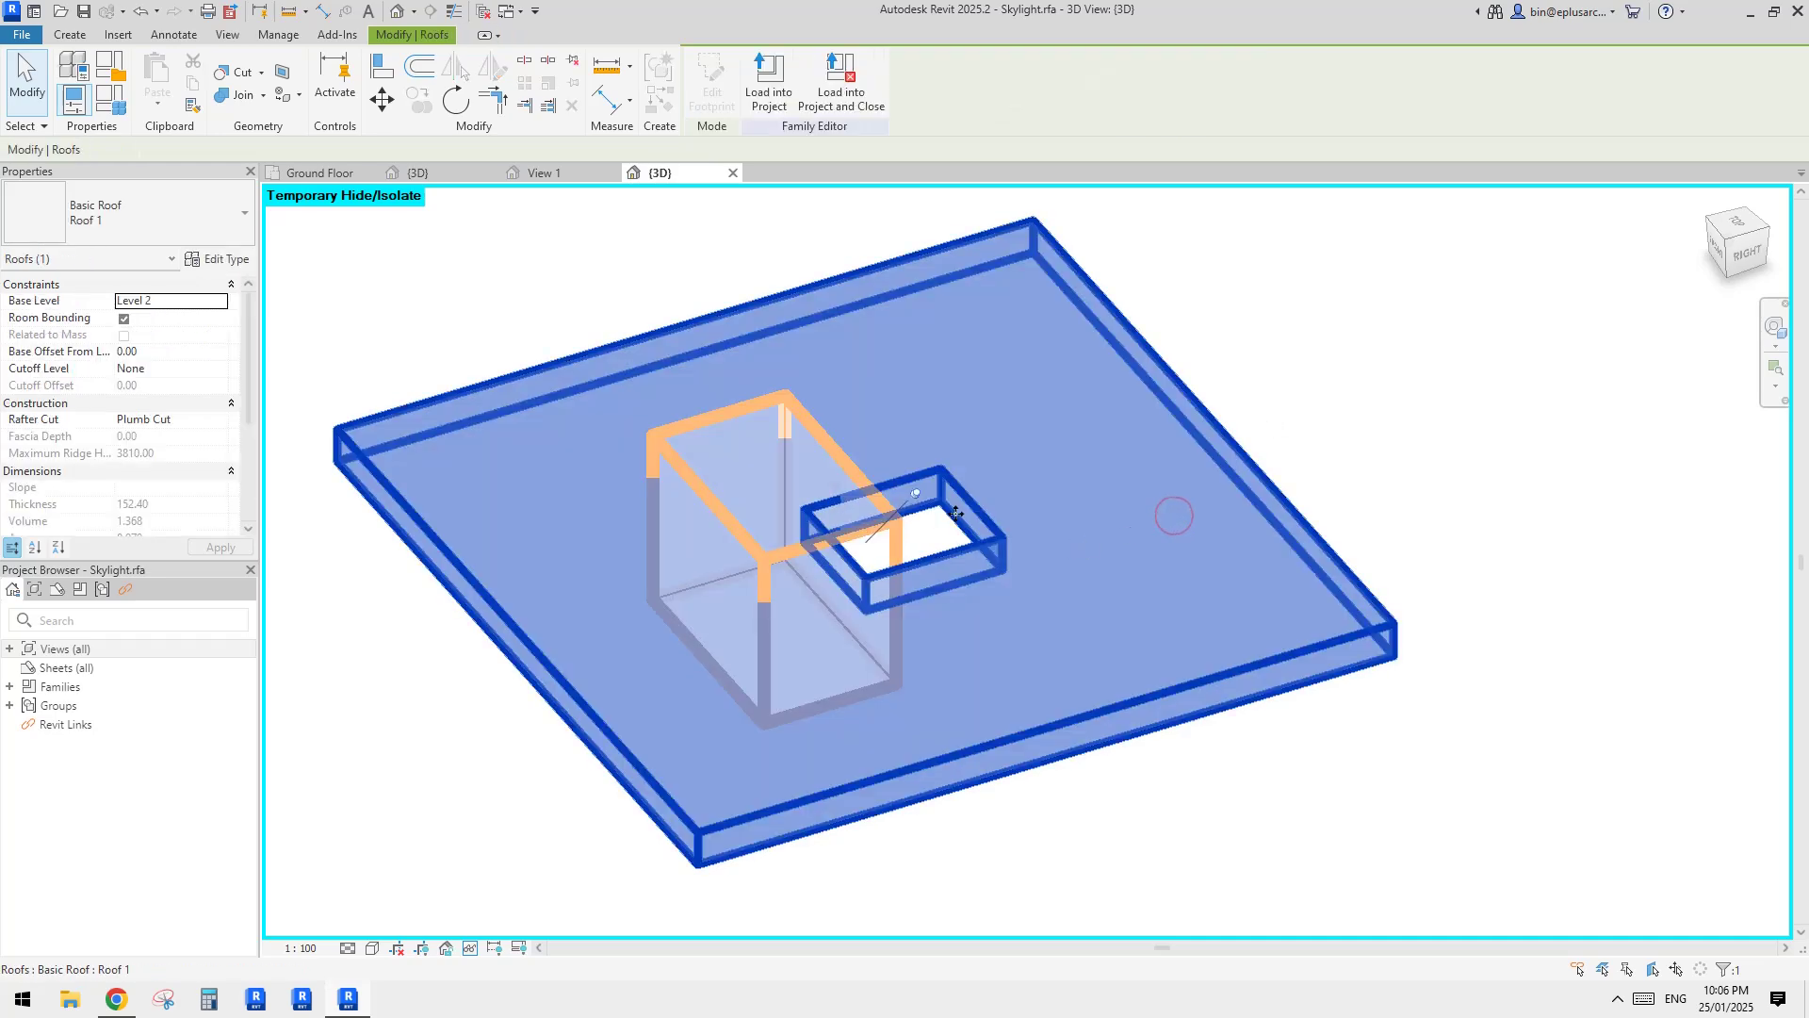
key("Escape")
middle_click_drag(899, 465, 969, 553, "shift")
left_click(981, 492)
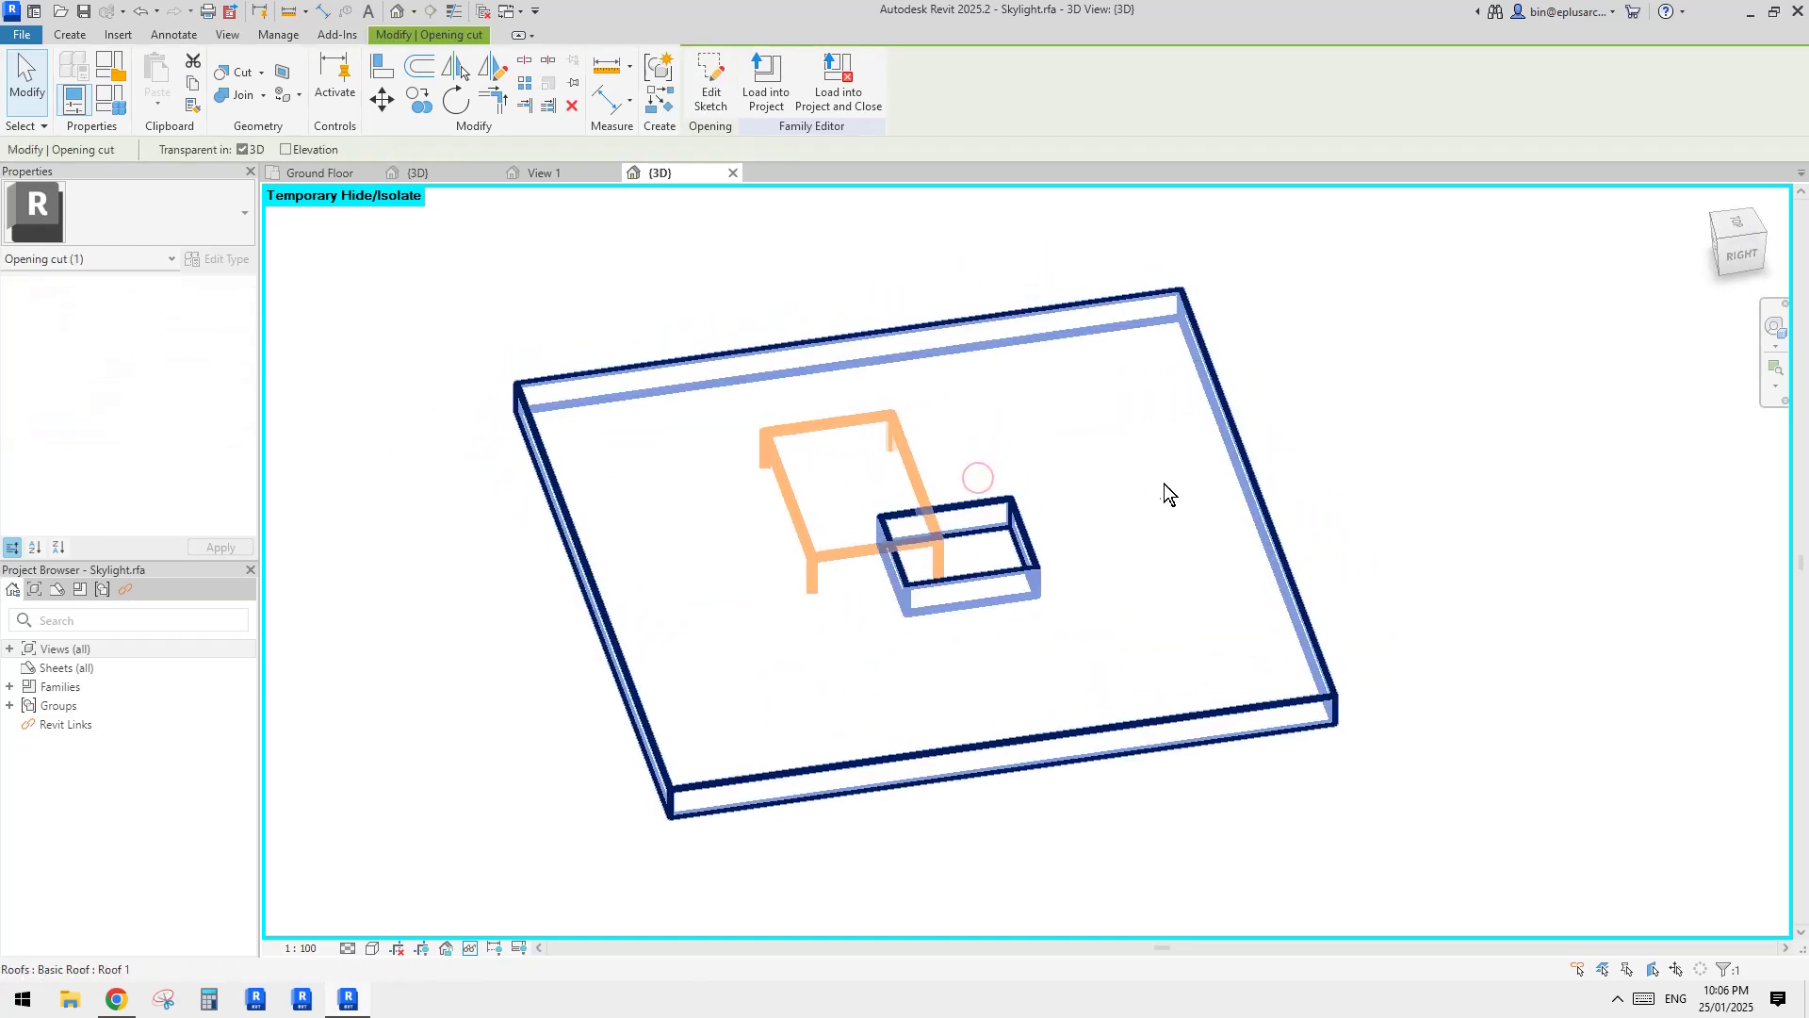
key("Delete")
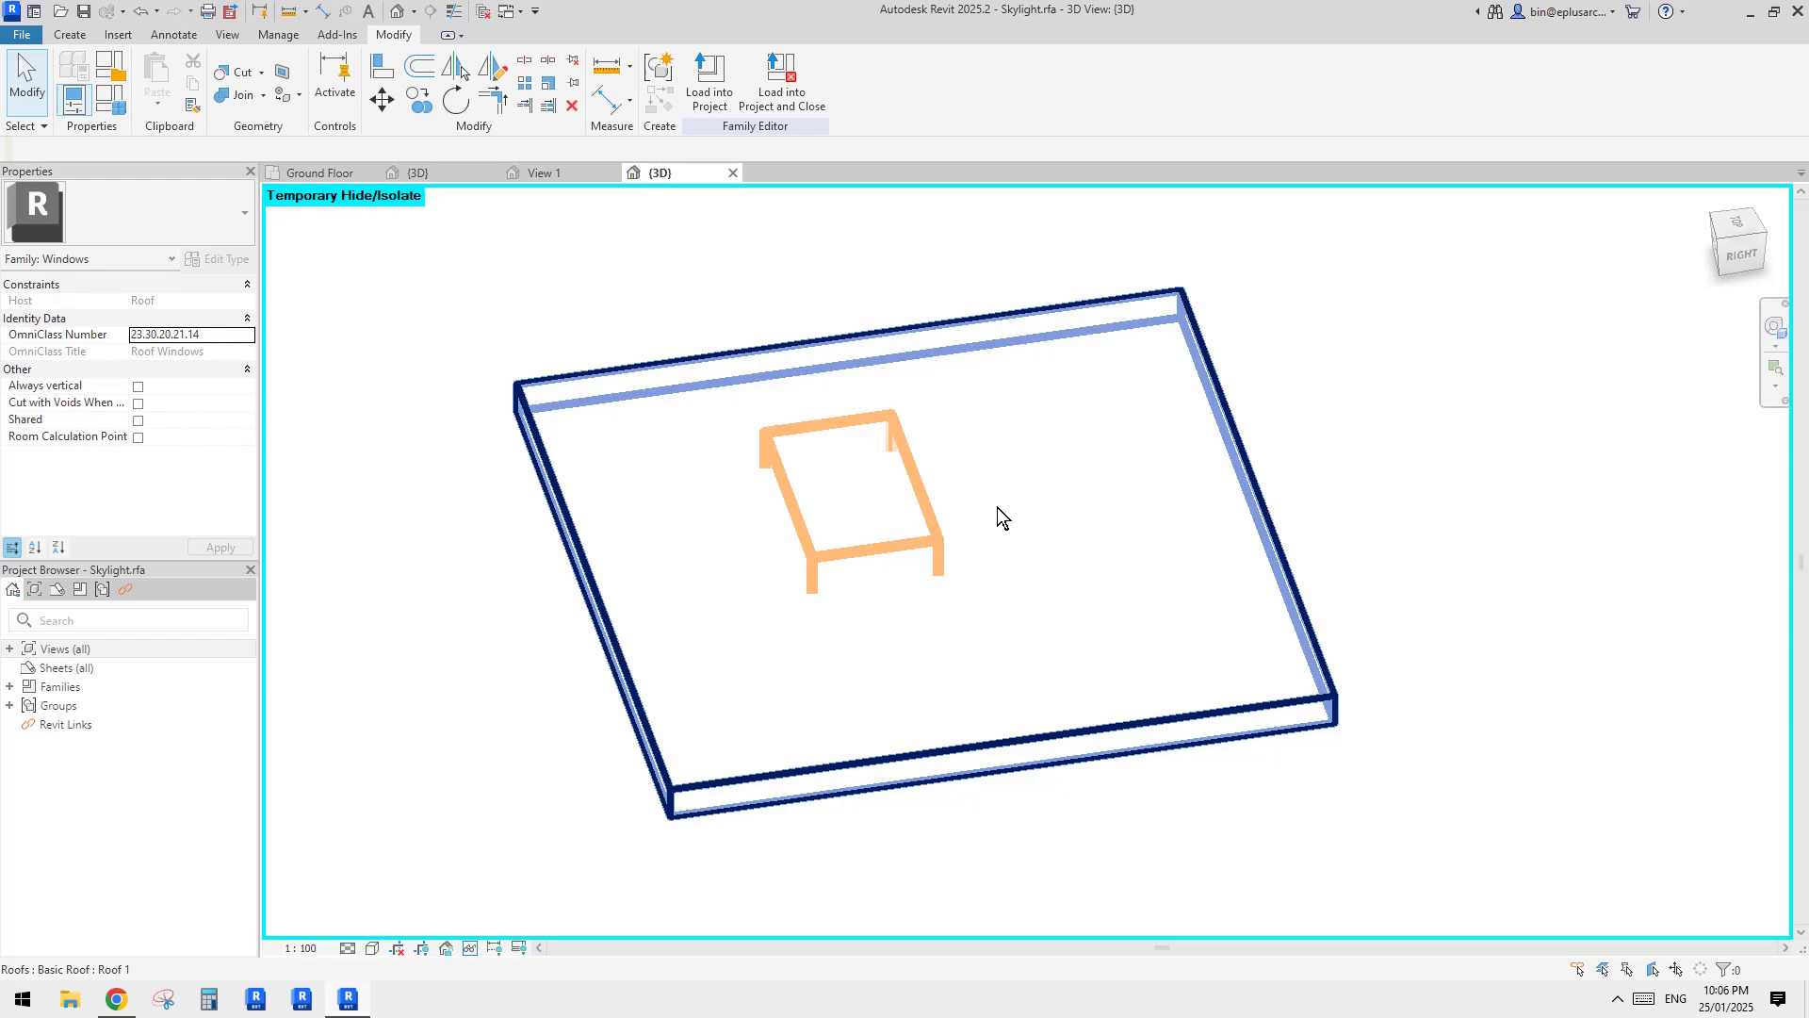
Step: Delete the void extrusion so that only the plain host roof slab is left in view
left_click(936, 511)
key("Escape")
left_click(928, 503)
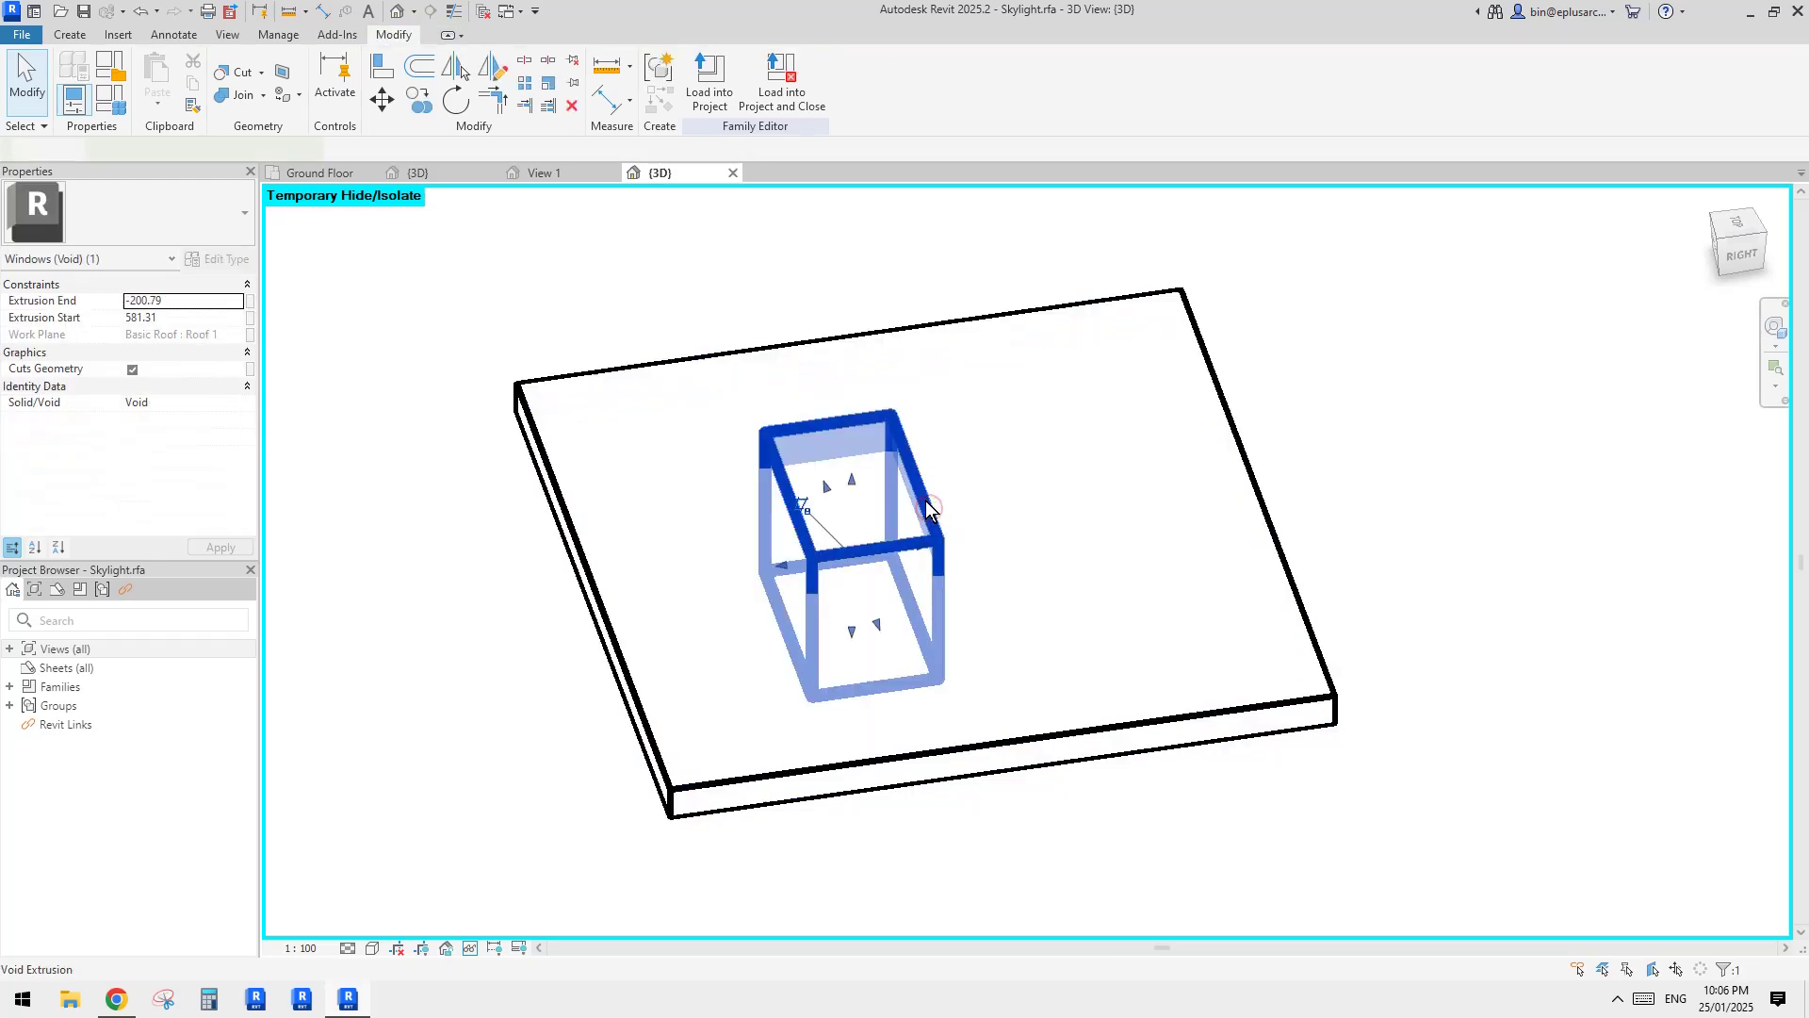
middle_click_drag(929, 496, 925, 501)
key("Delete")
middle_click_drag(1026, 435, 840, 568, "shift")
left_click(71, 35)
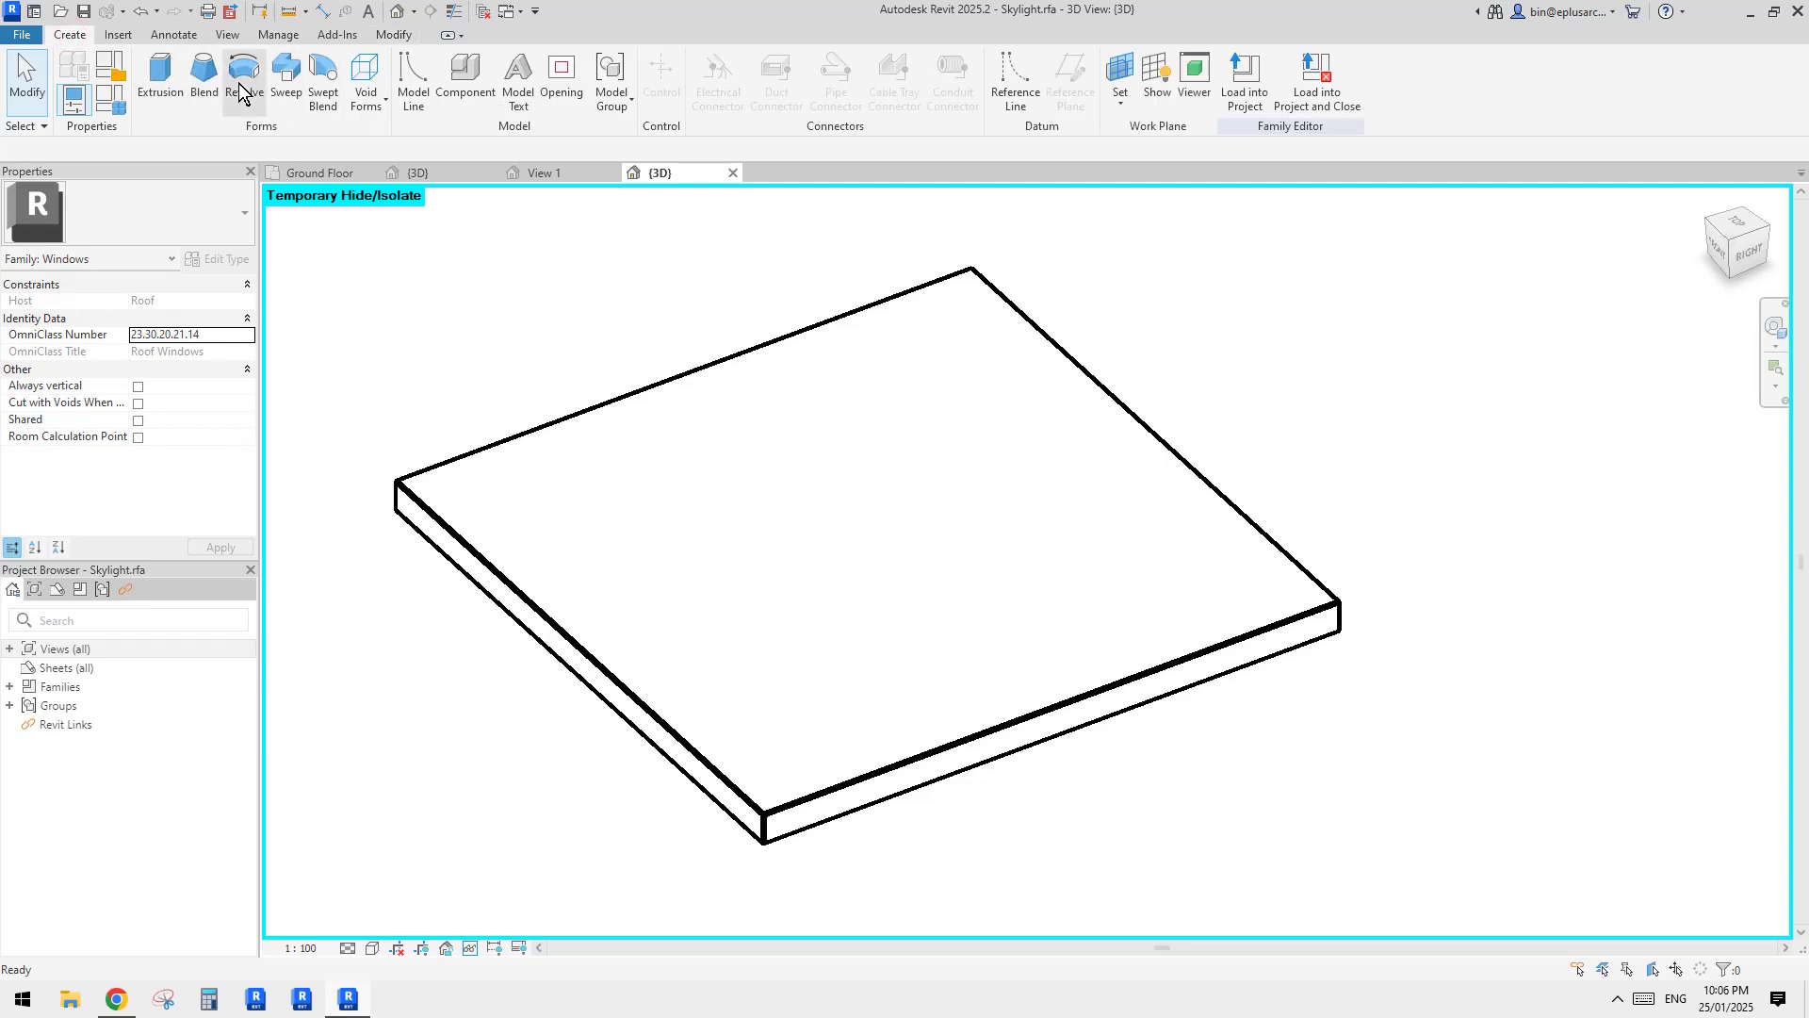
Step: Switch to the browser to check the Reddit skylight reference photo, and return to the Revit skylight family
middle_click_drag(918, 471, 912, 461)
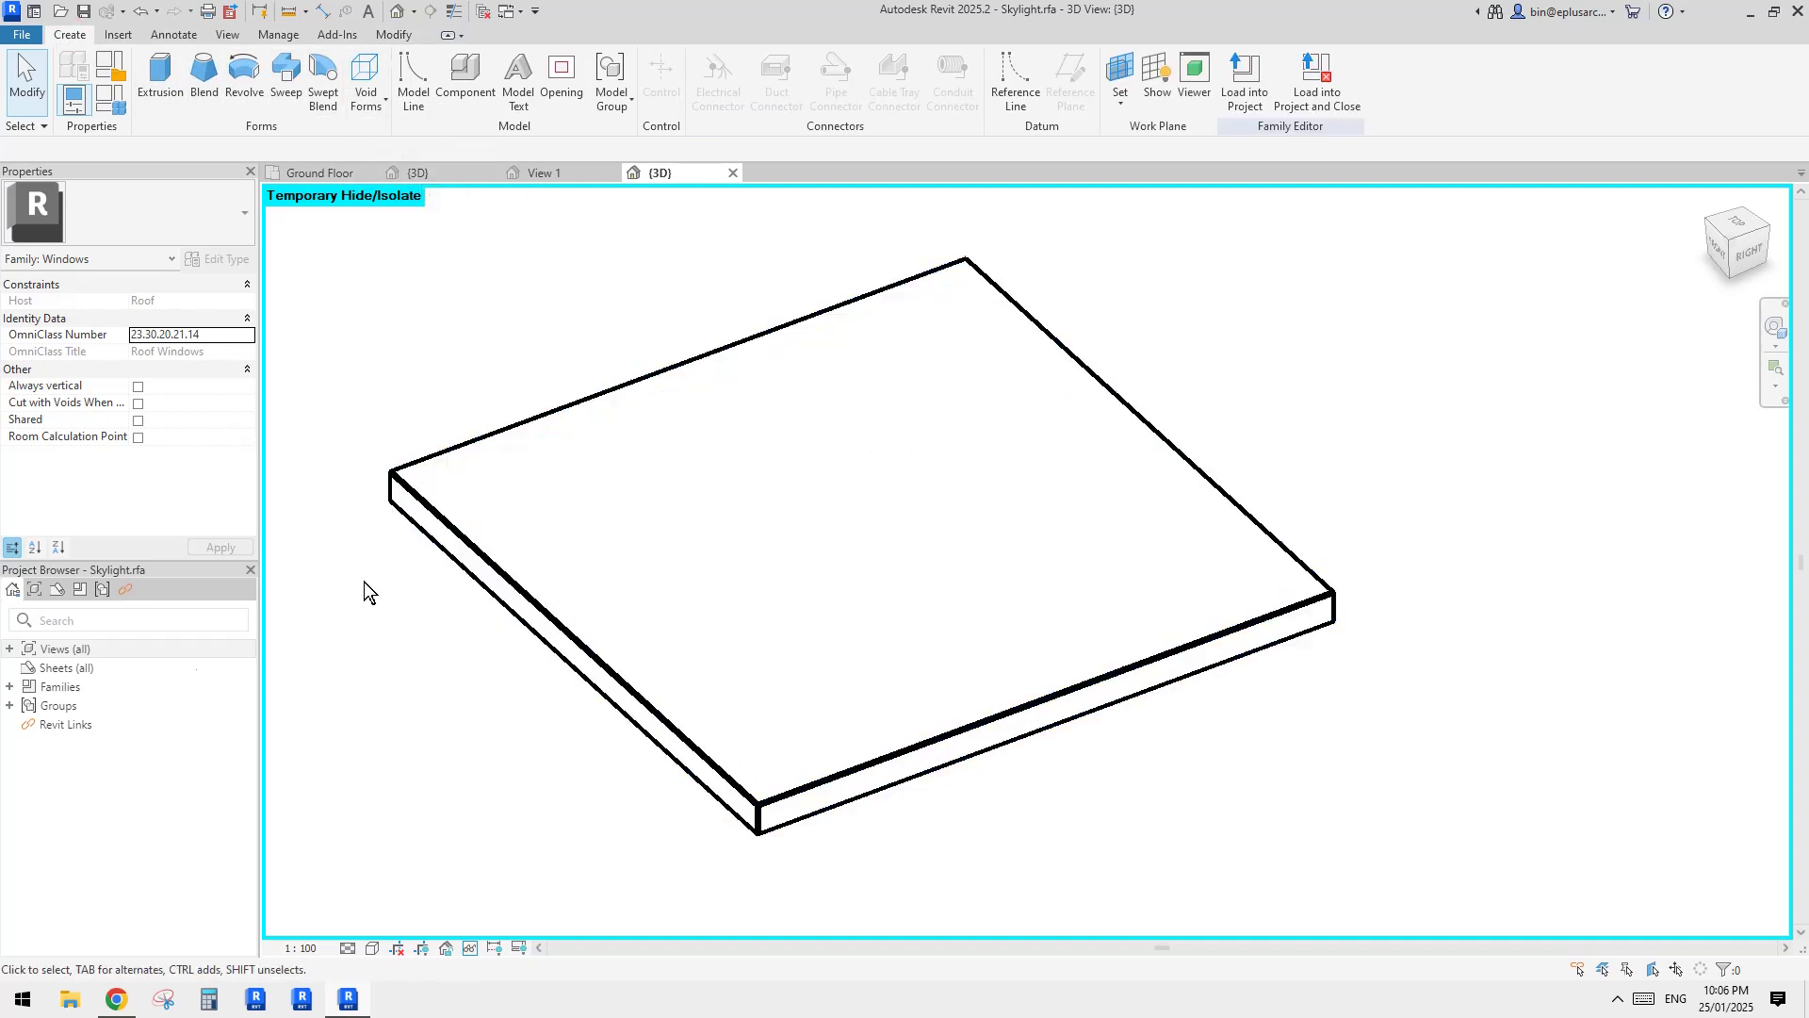
left_click(10, 650)
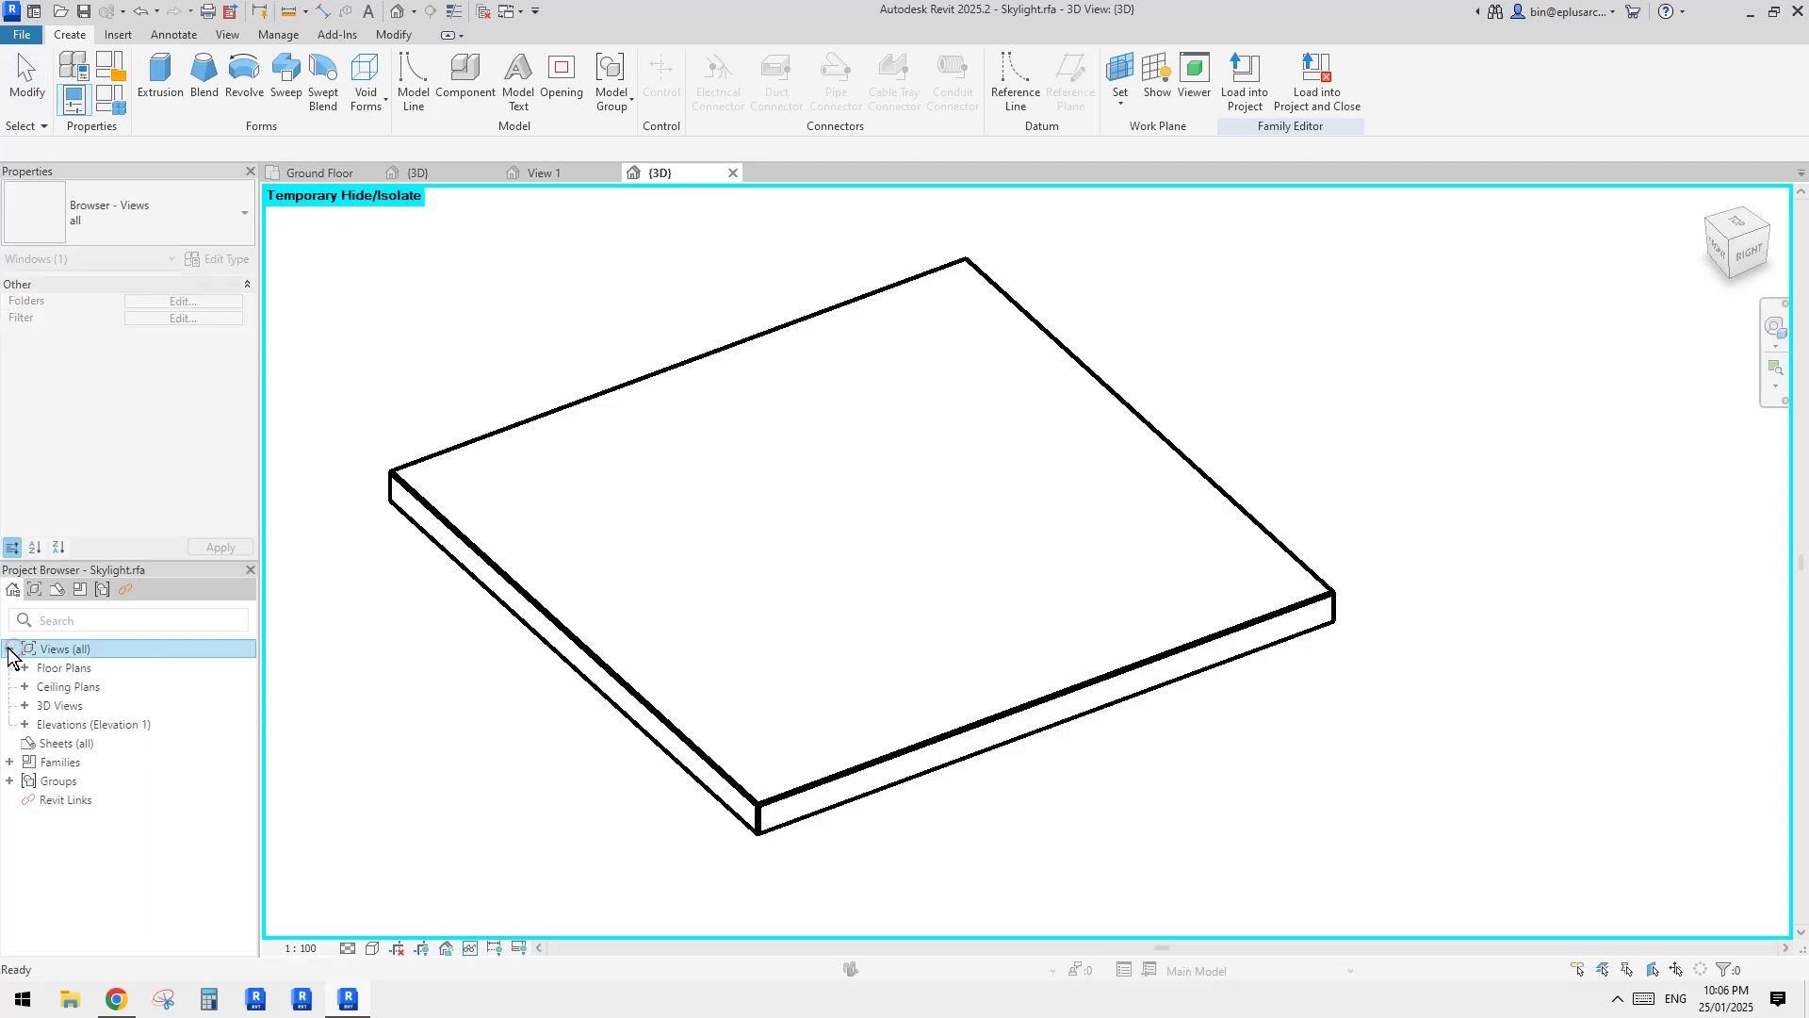
left_click(116, 998)
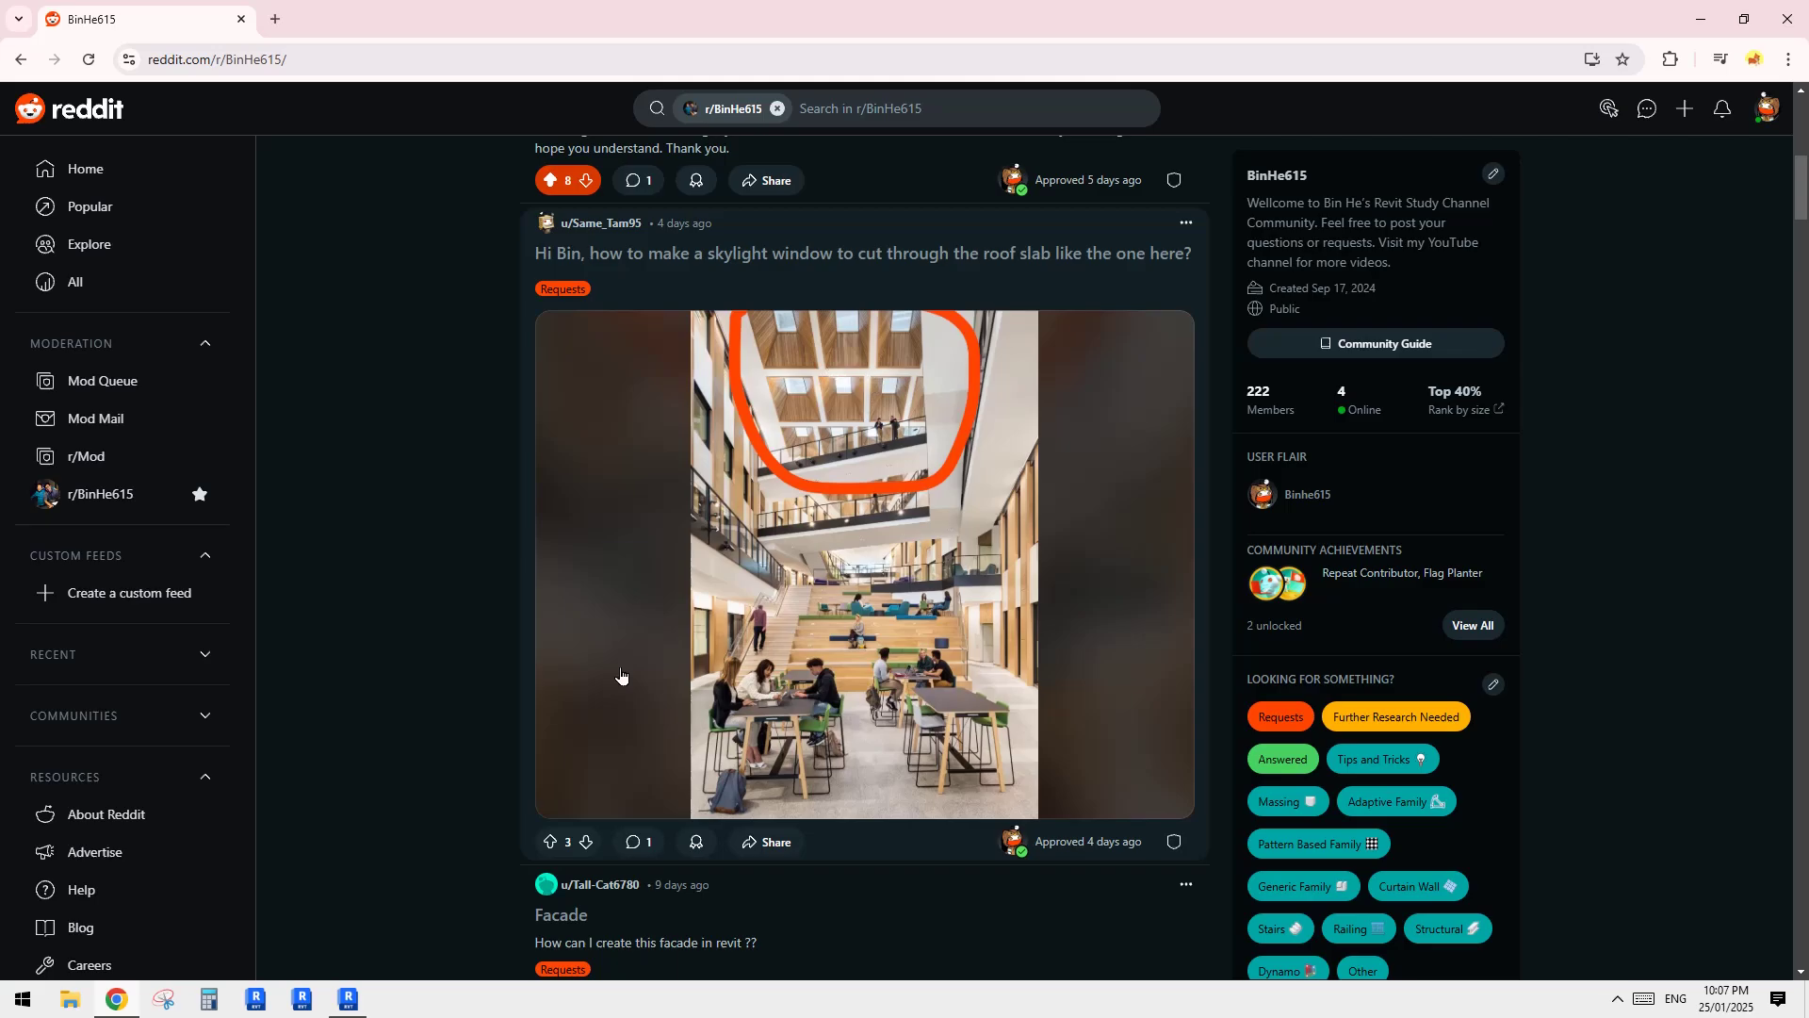
left_click(348, 998)
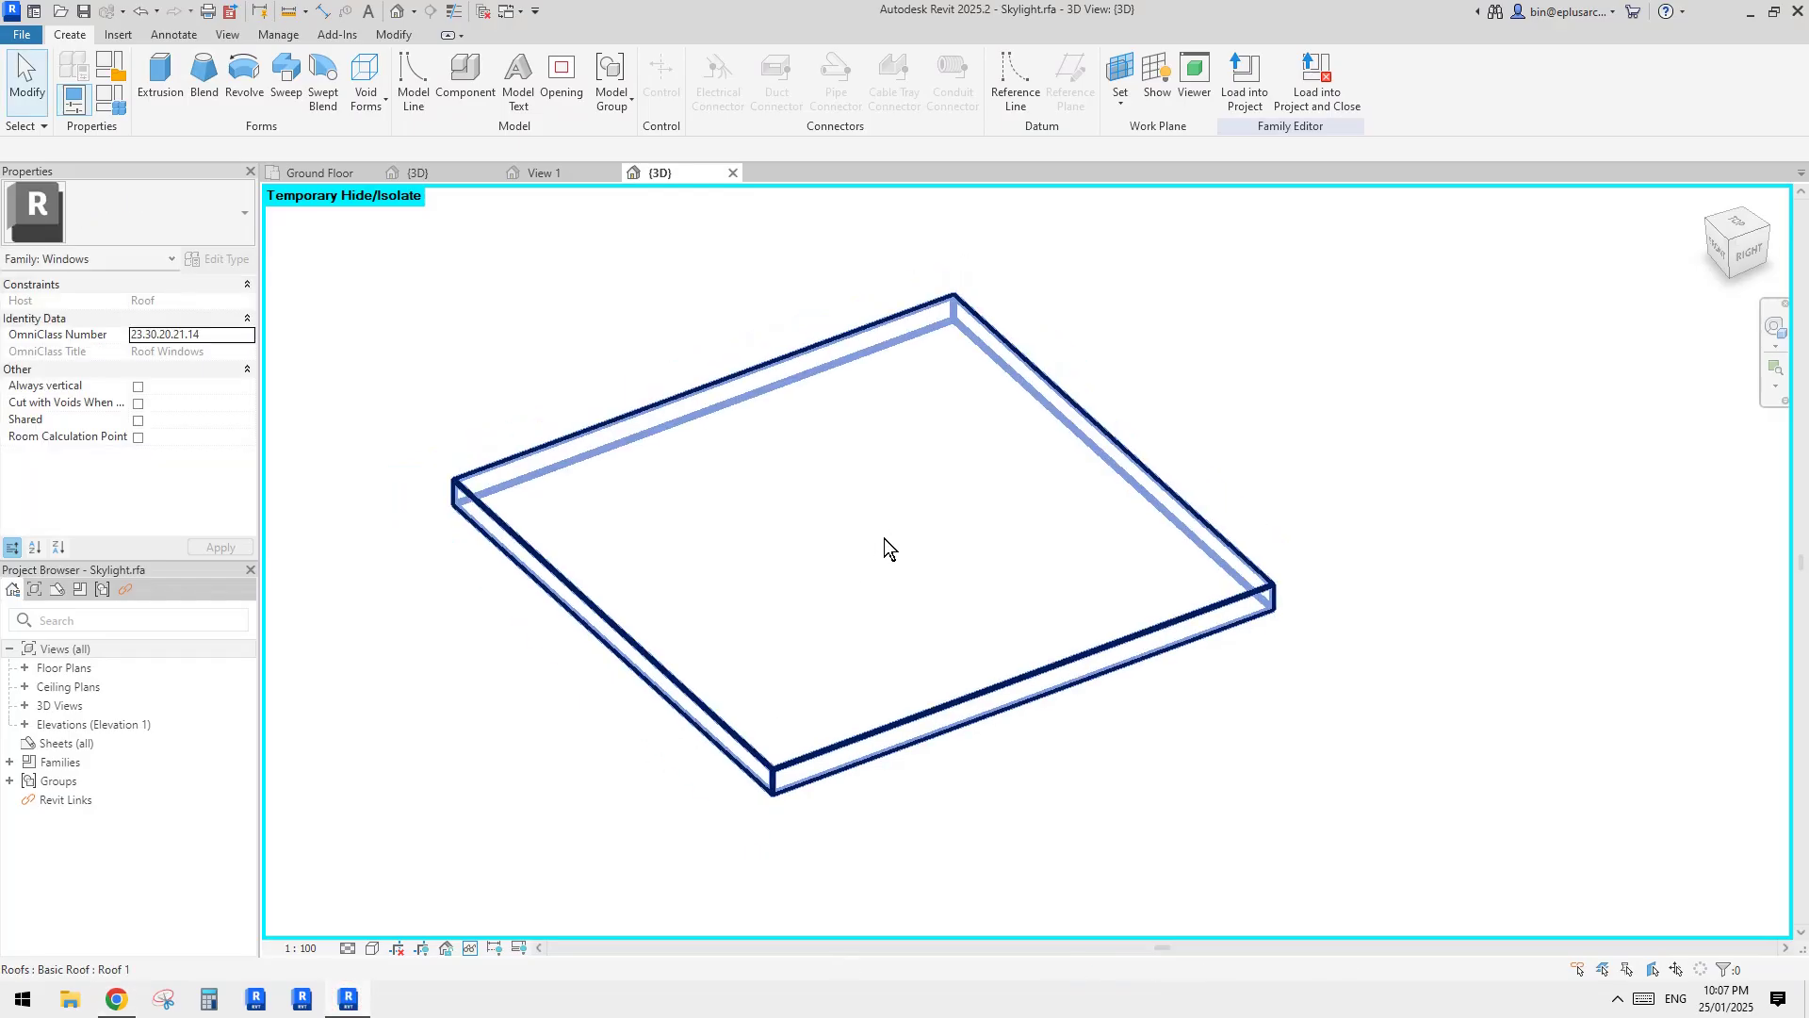
Step: Open the Ground floor plan view of the skylight family
middle_click_drag(884, 539, 823, 639, "shift")
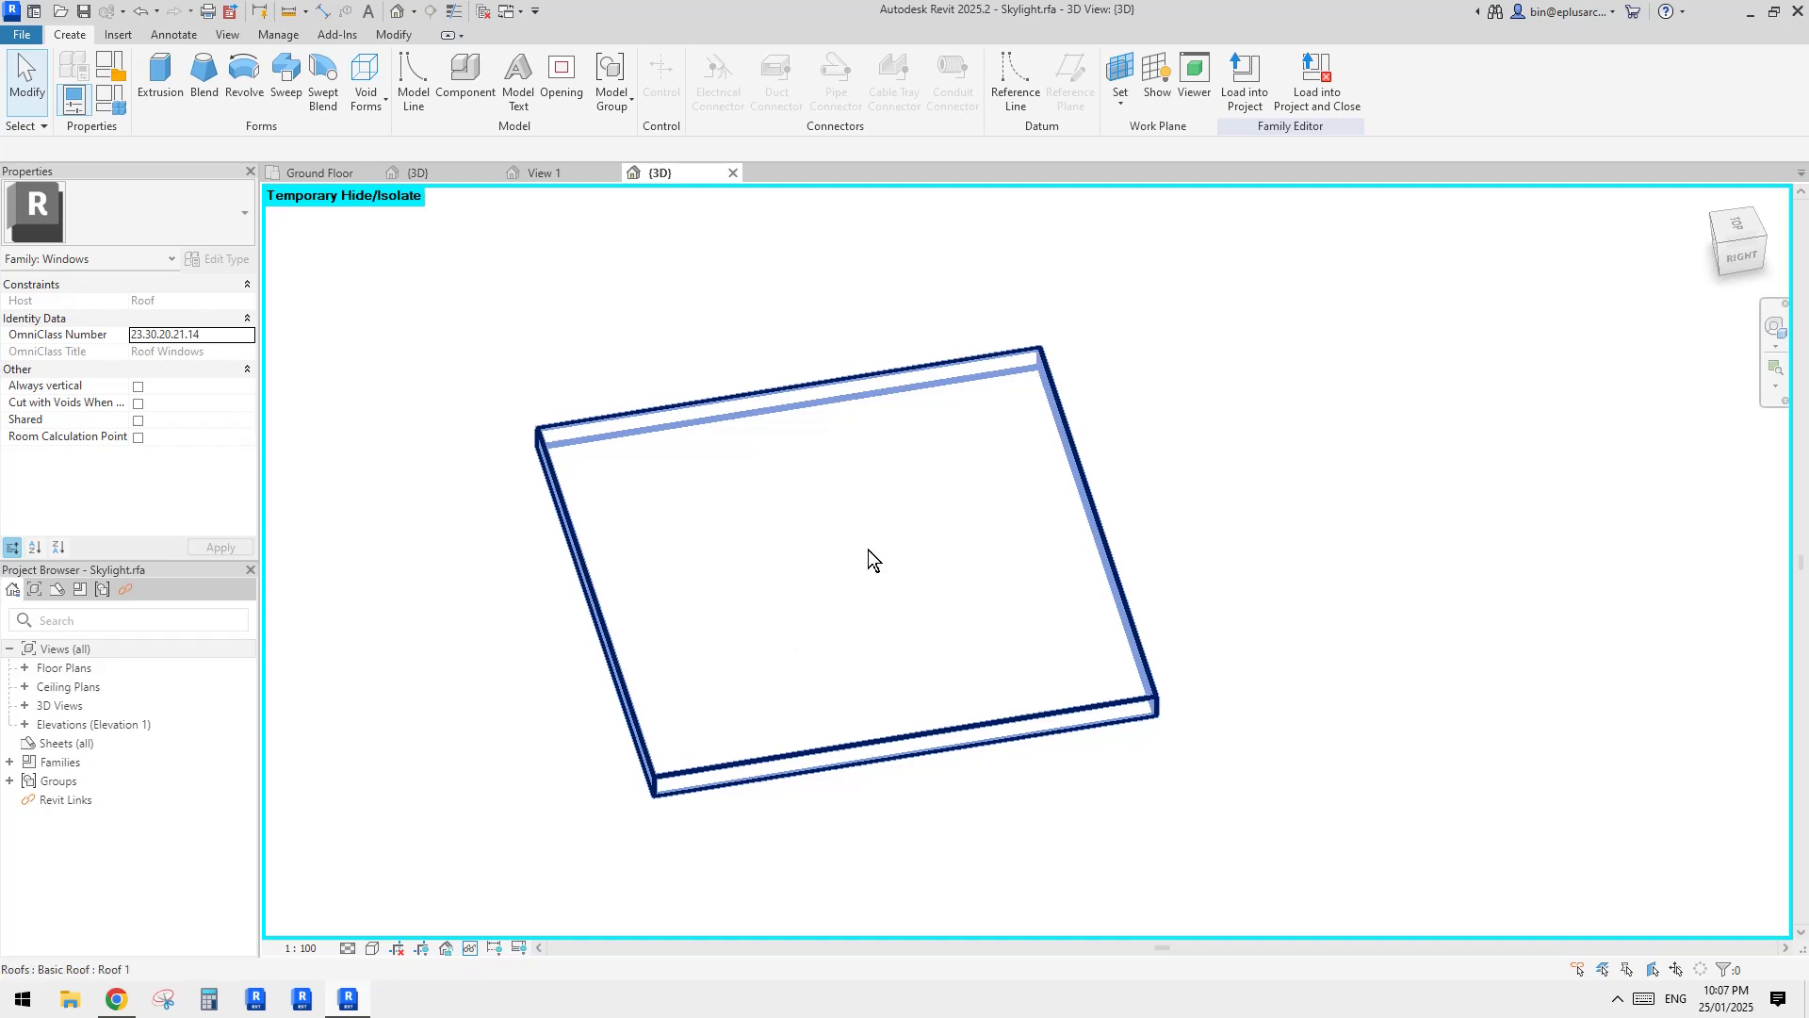
middle_click_drag(874, 615, 838, 651, "shift")
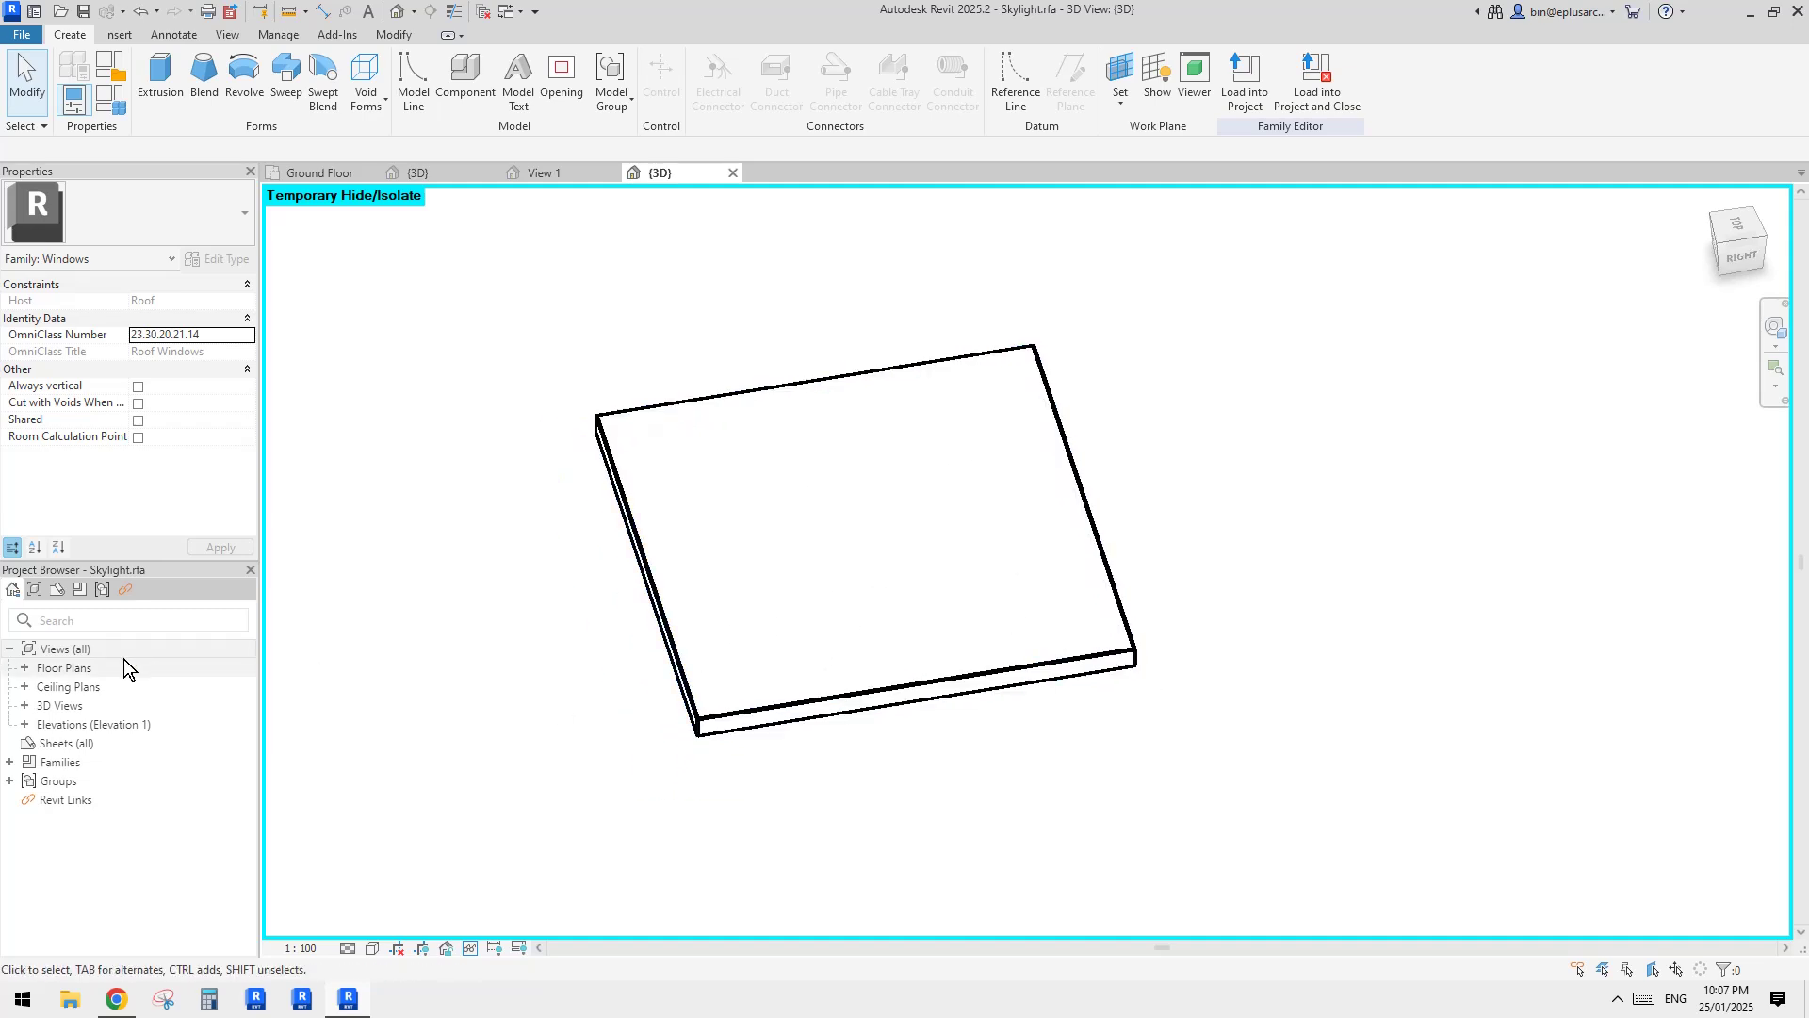
double_click(41, 669)
double_click(71, 688)
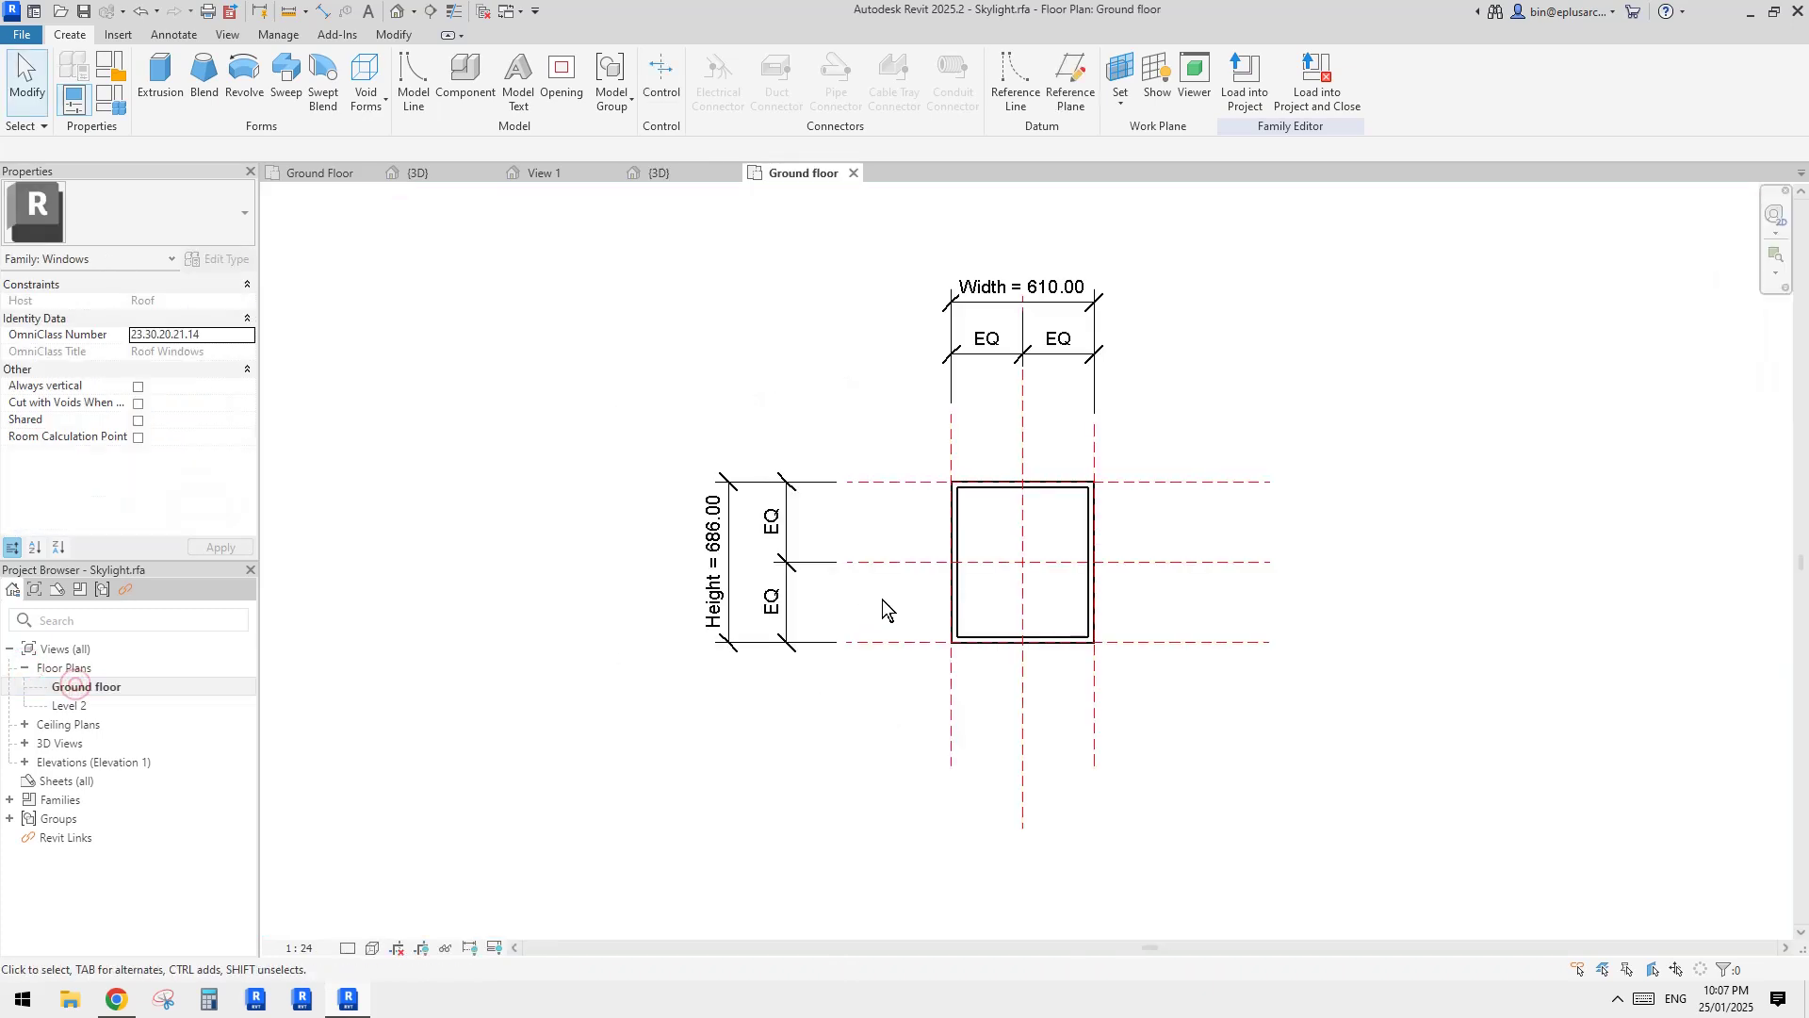
scroll(961, 614, "up", 1)
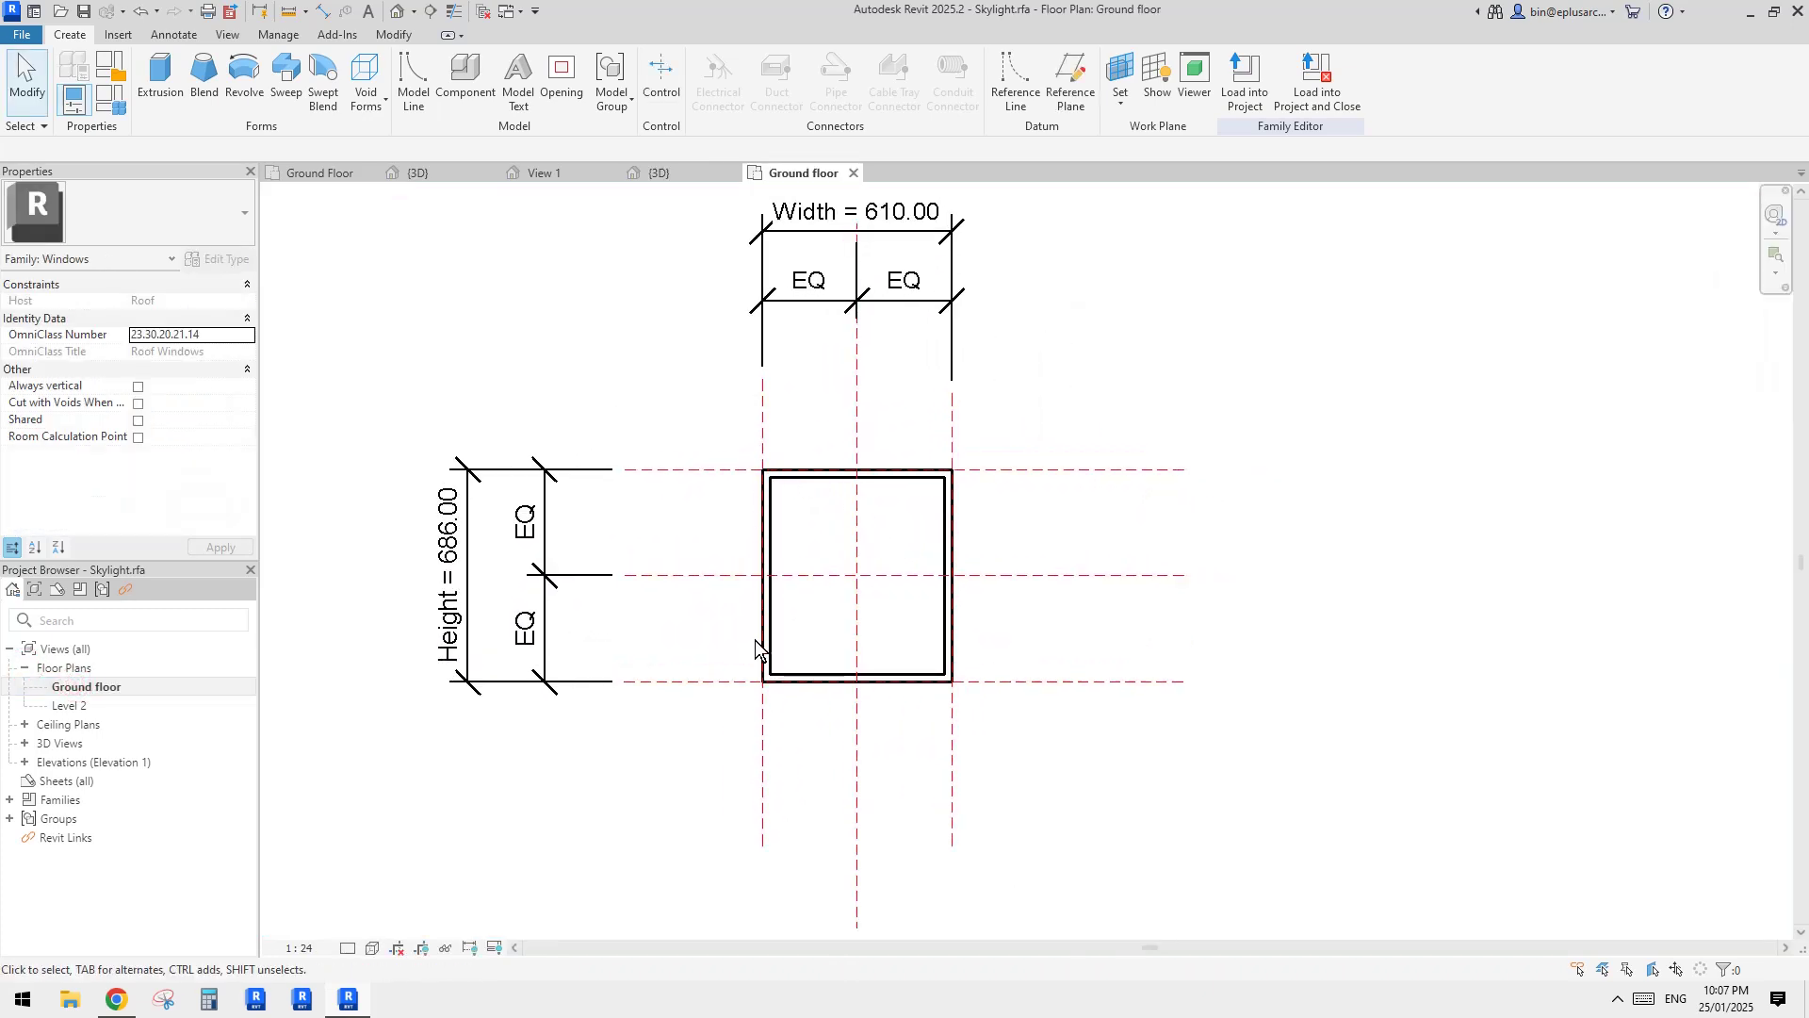
middle_click_drag(914, 509, 899, 489)
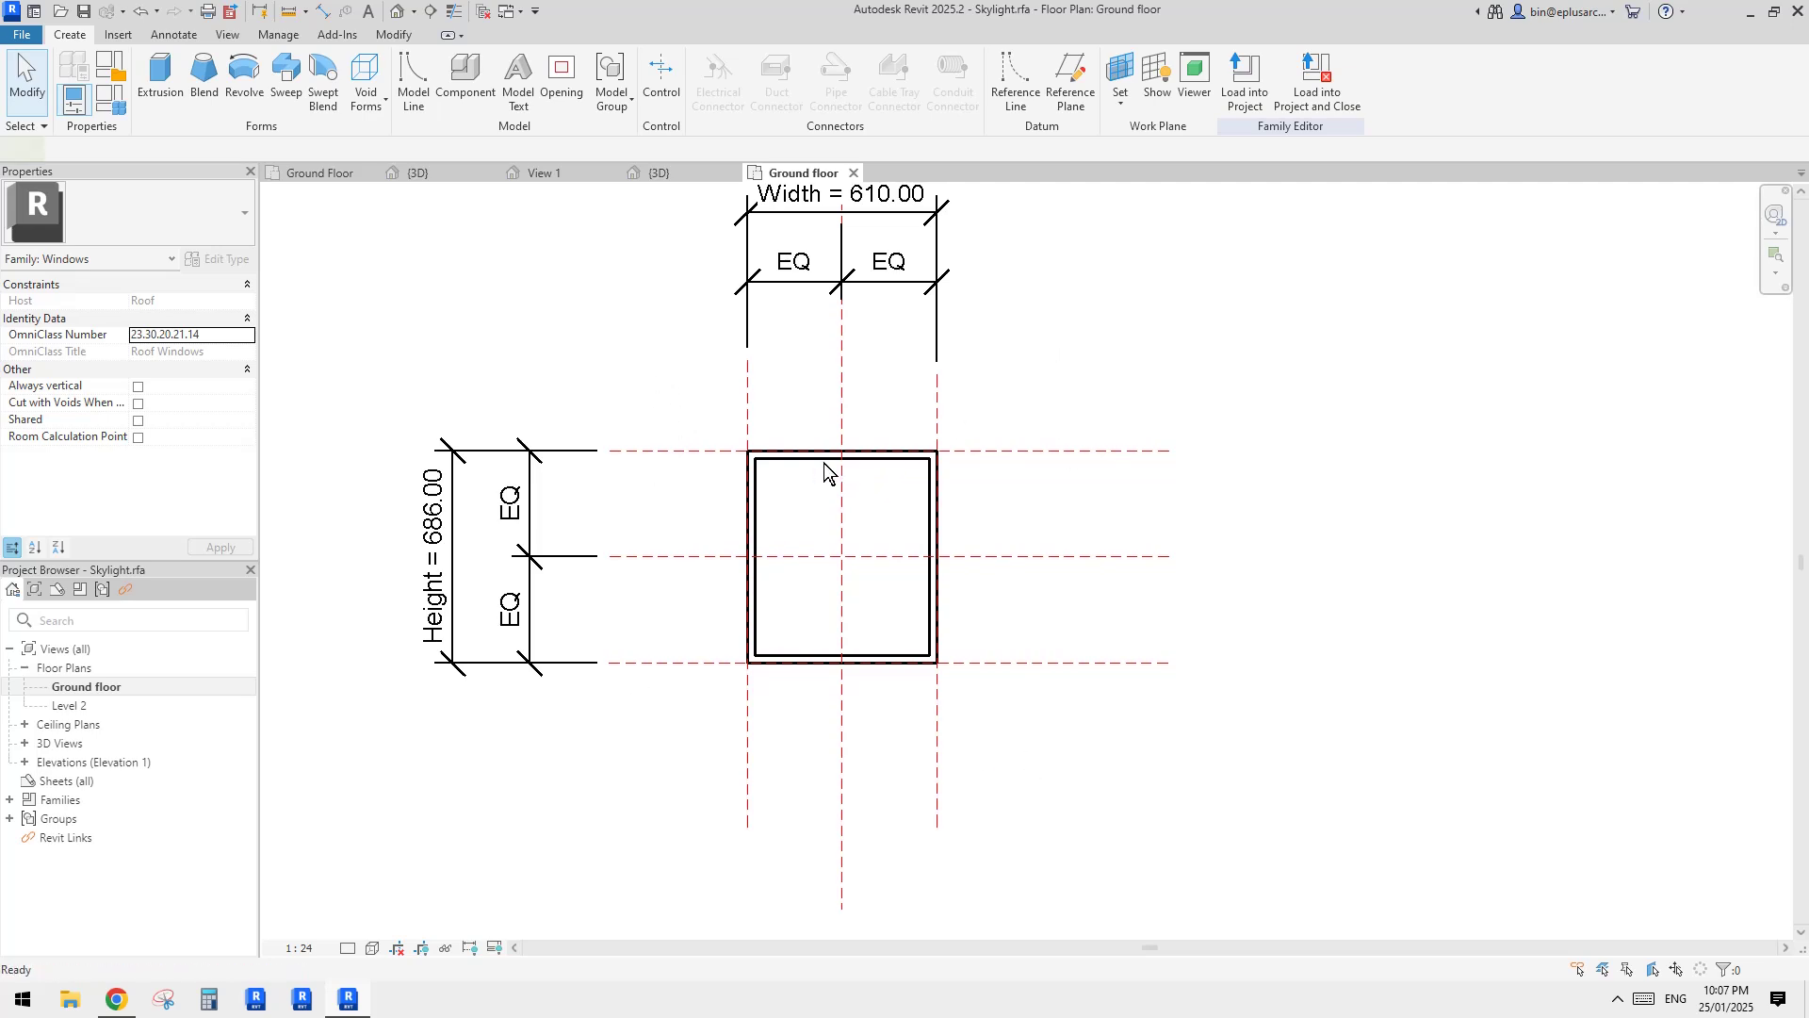
Step: Draw vertical reference planes on both sides of the skylight, about 638 mm left and 684 mm right of its centre plane
key("r")
key("p")
left_click(646, 338)
left_click(647, 773)
left_click(1056, 744)
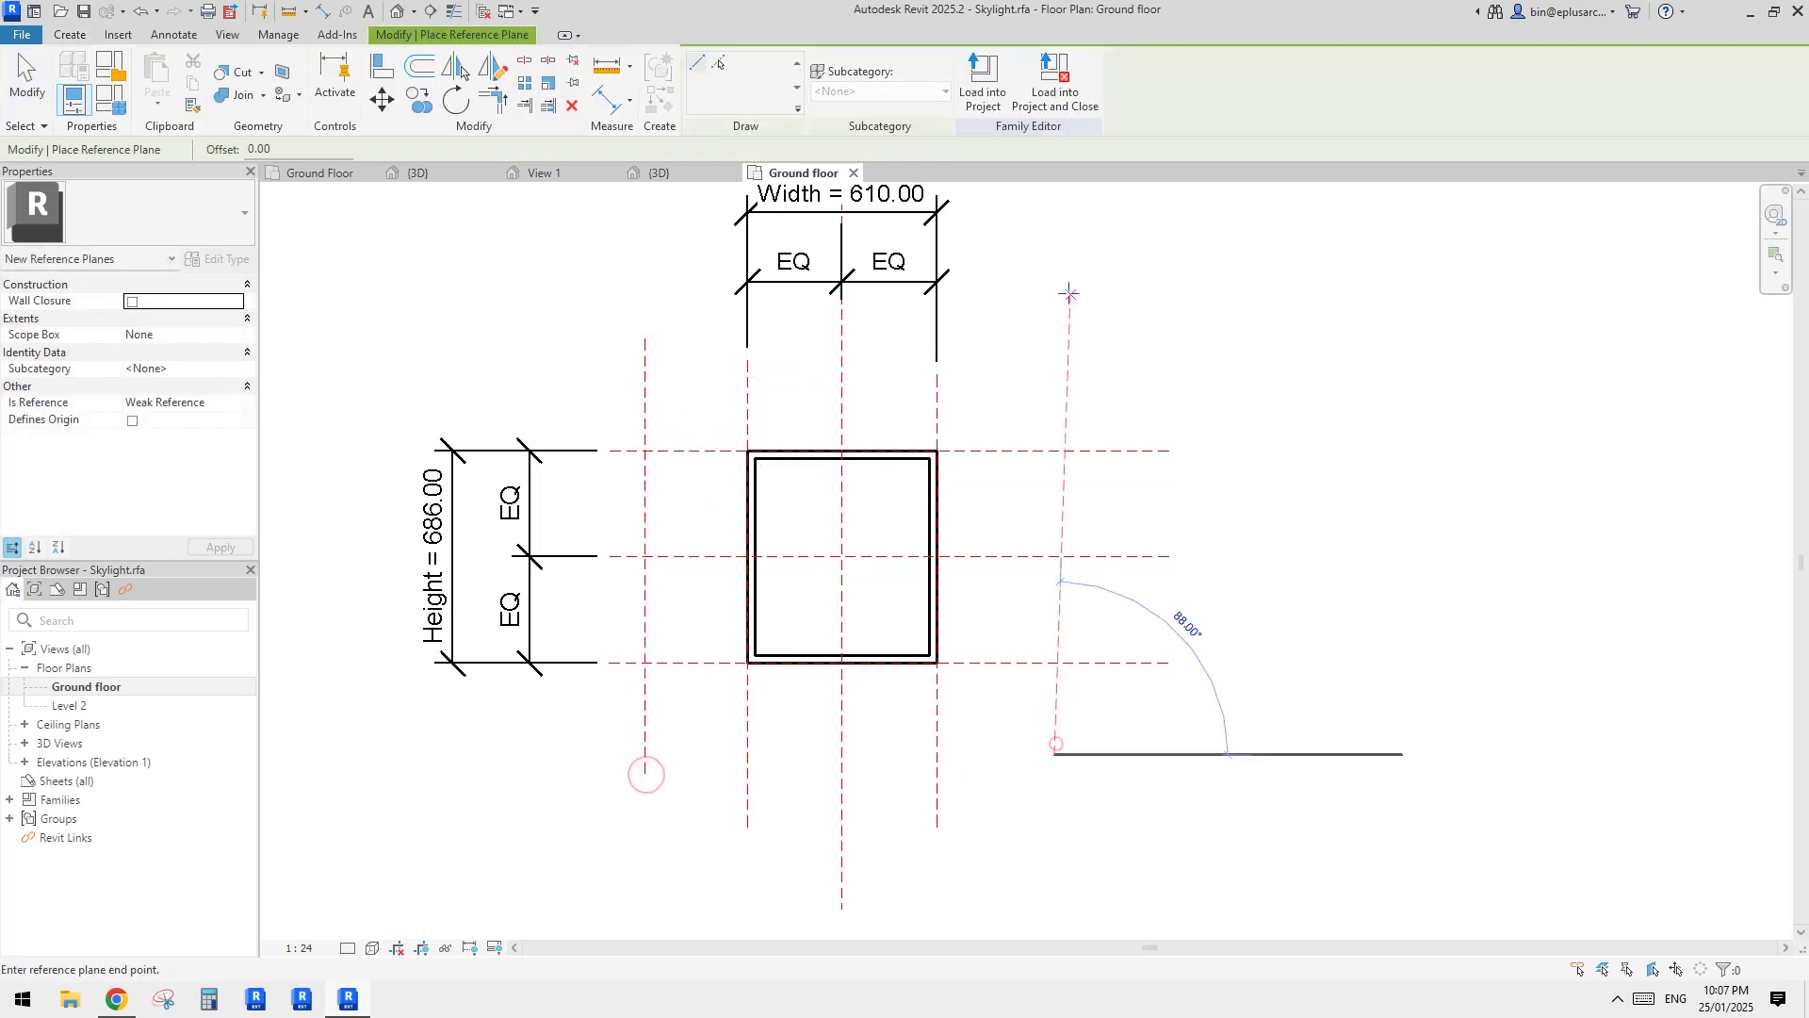
left_click(1056, 305)
Step: Draw horizontal reference planes about 591 mm above the skylight's centre plane and about 173 mm below its lower edge
left_click(1143, 373)
left_click(603, 373)
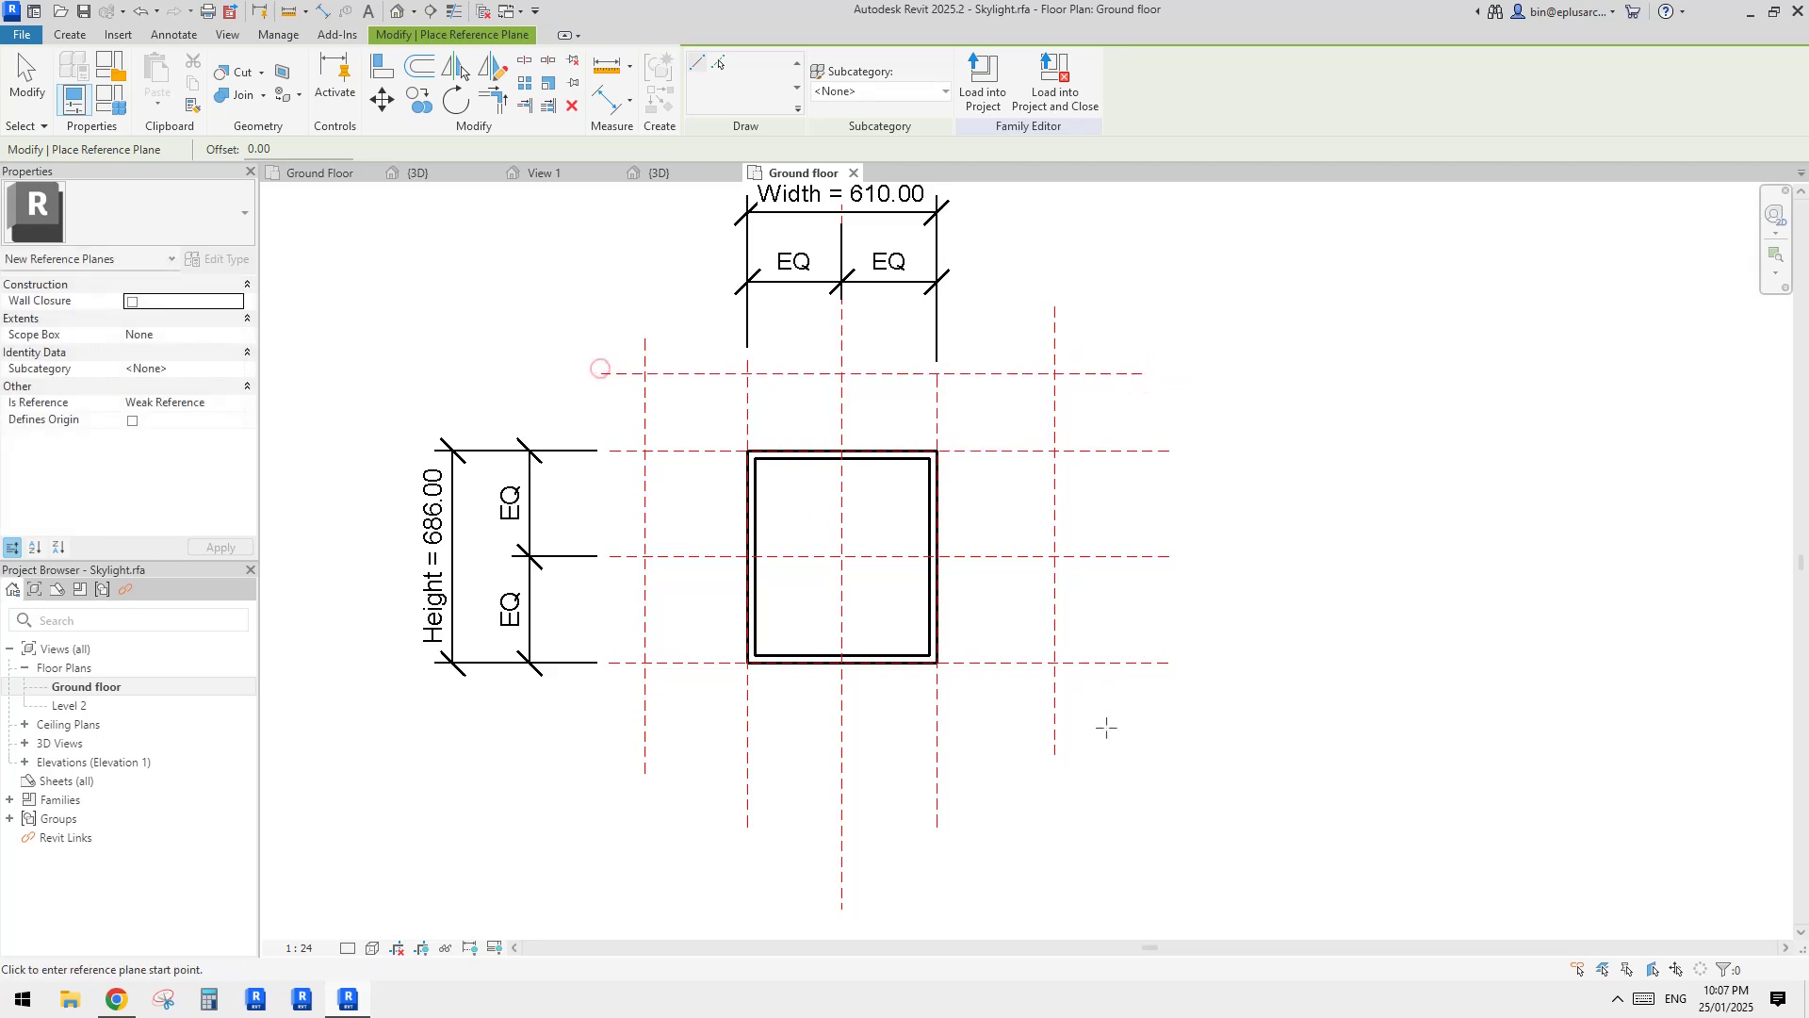
left_click(608, 716)
middle_click_drag(884, 568, 900, 556)
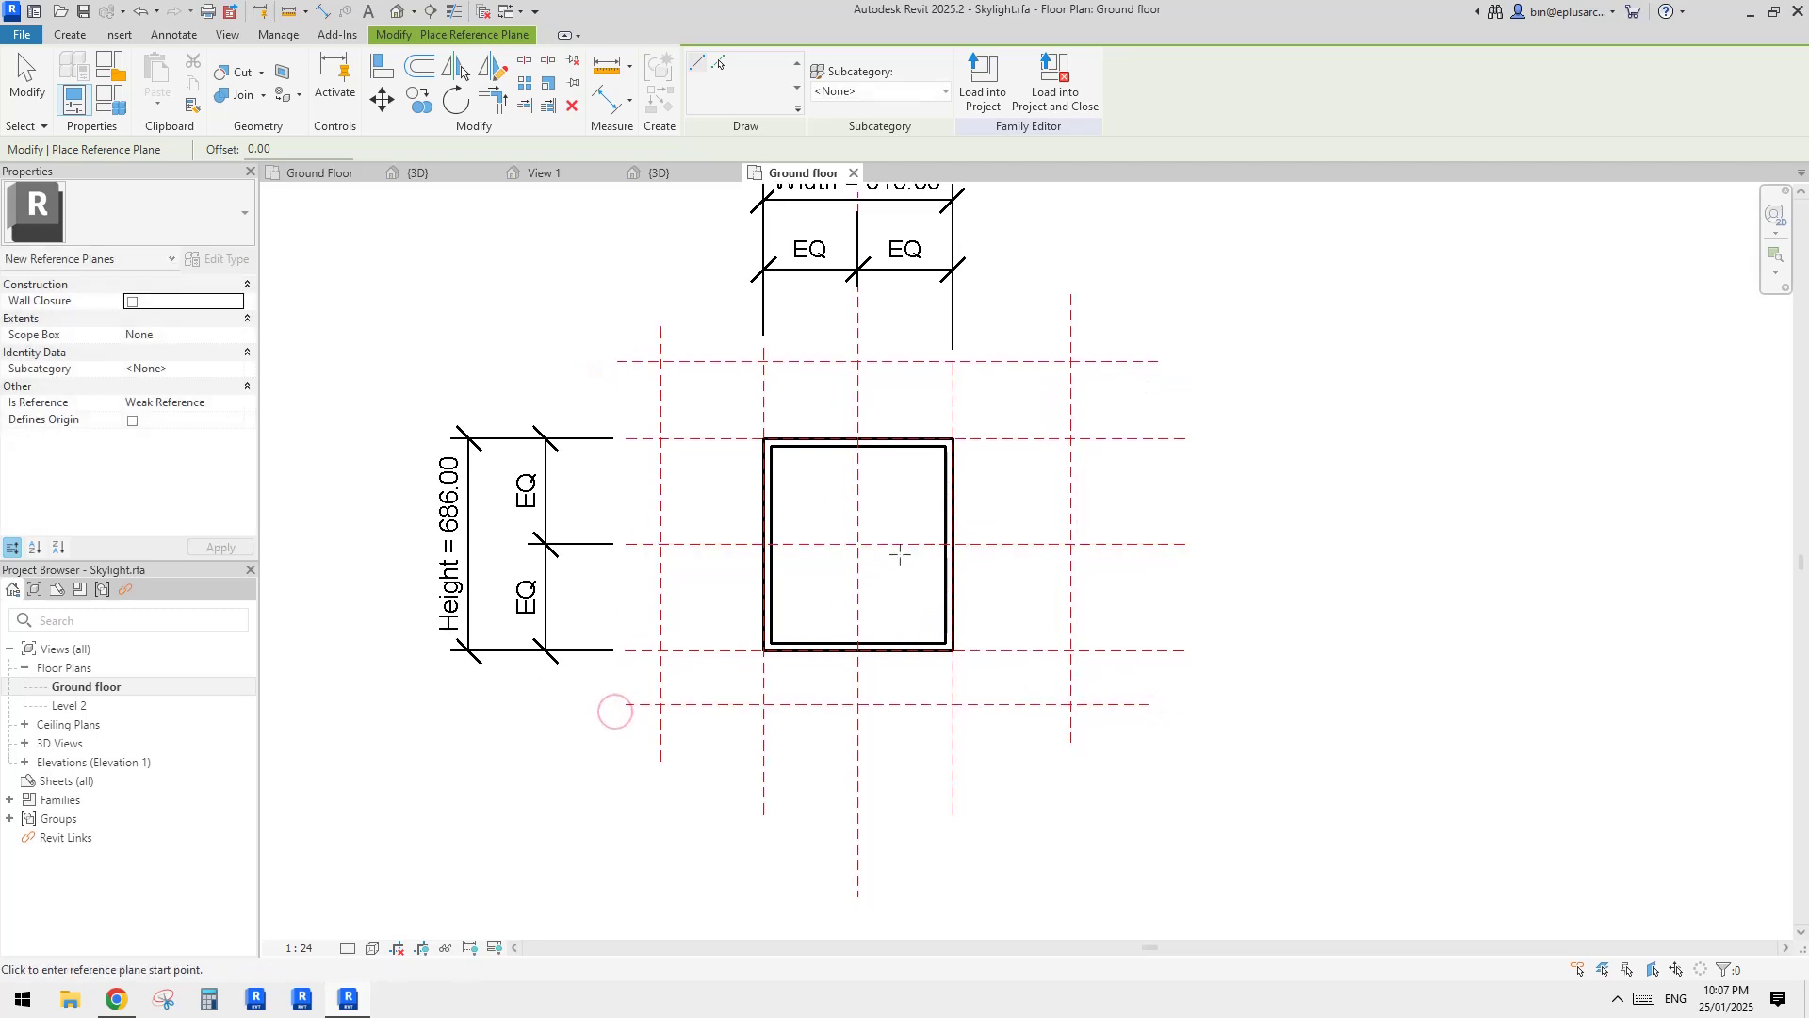
key("Escape")
key("Escape")
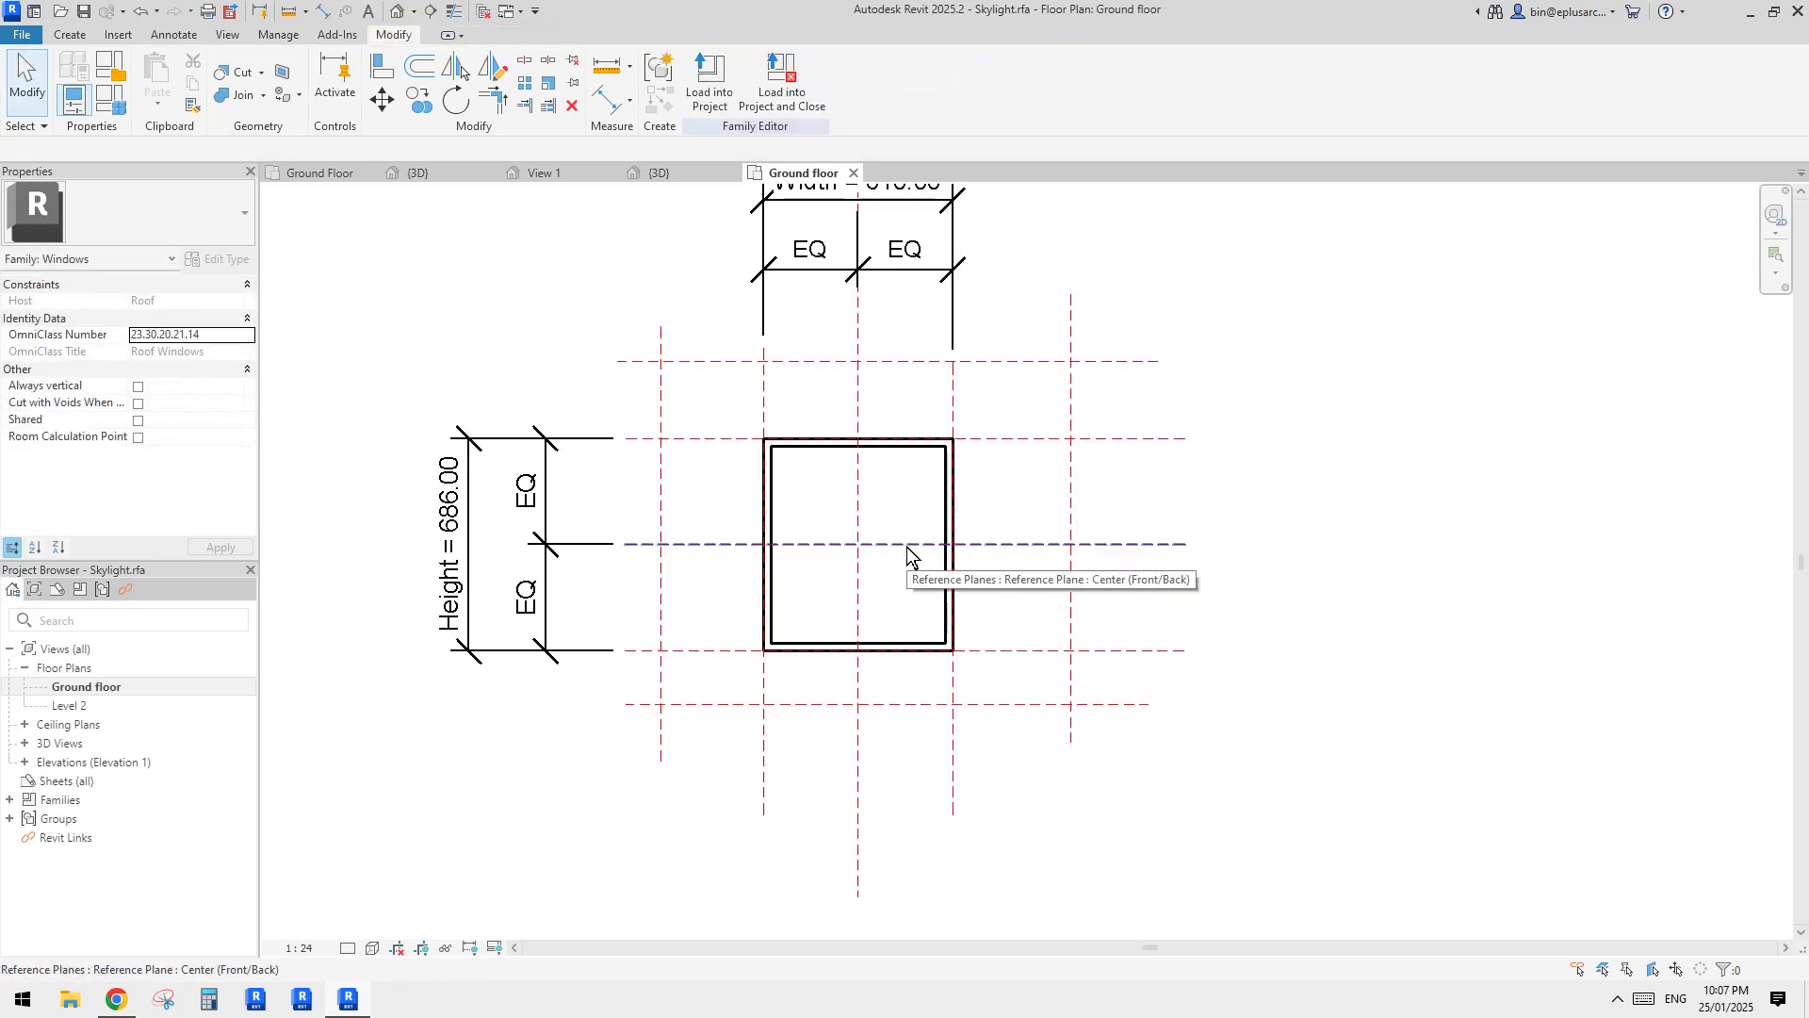
Step: Move the lowest horizontal reference plane slightly farther down from the skylight frame
left_click(895, 701)
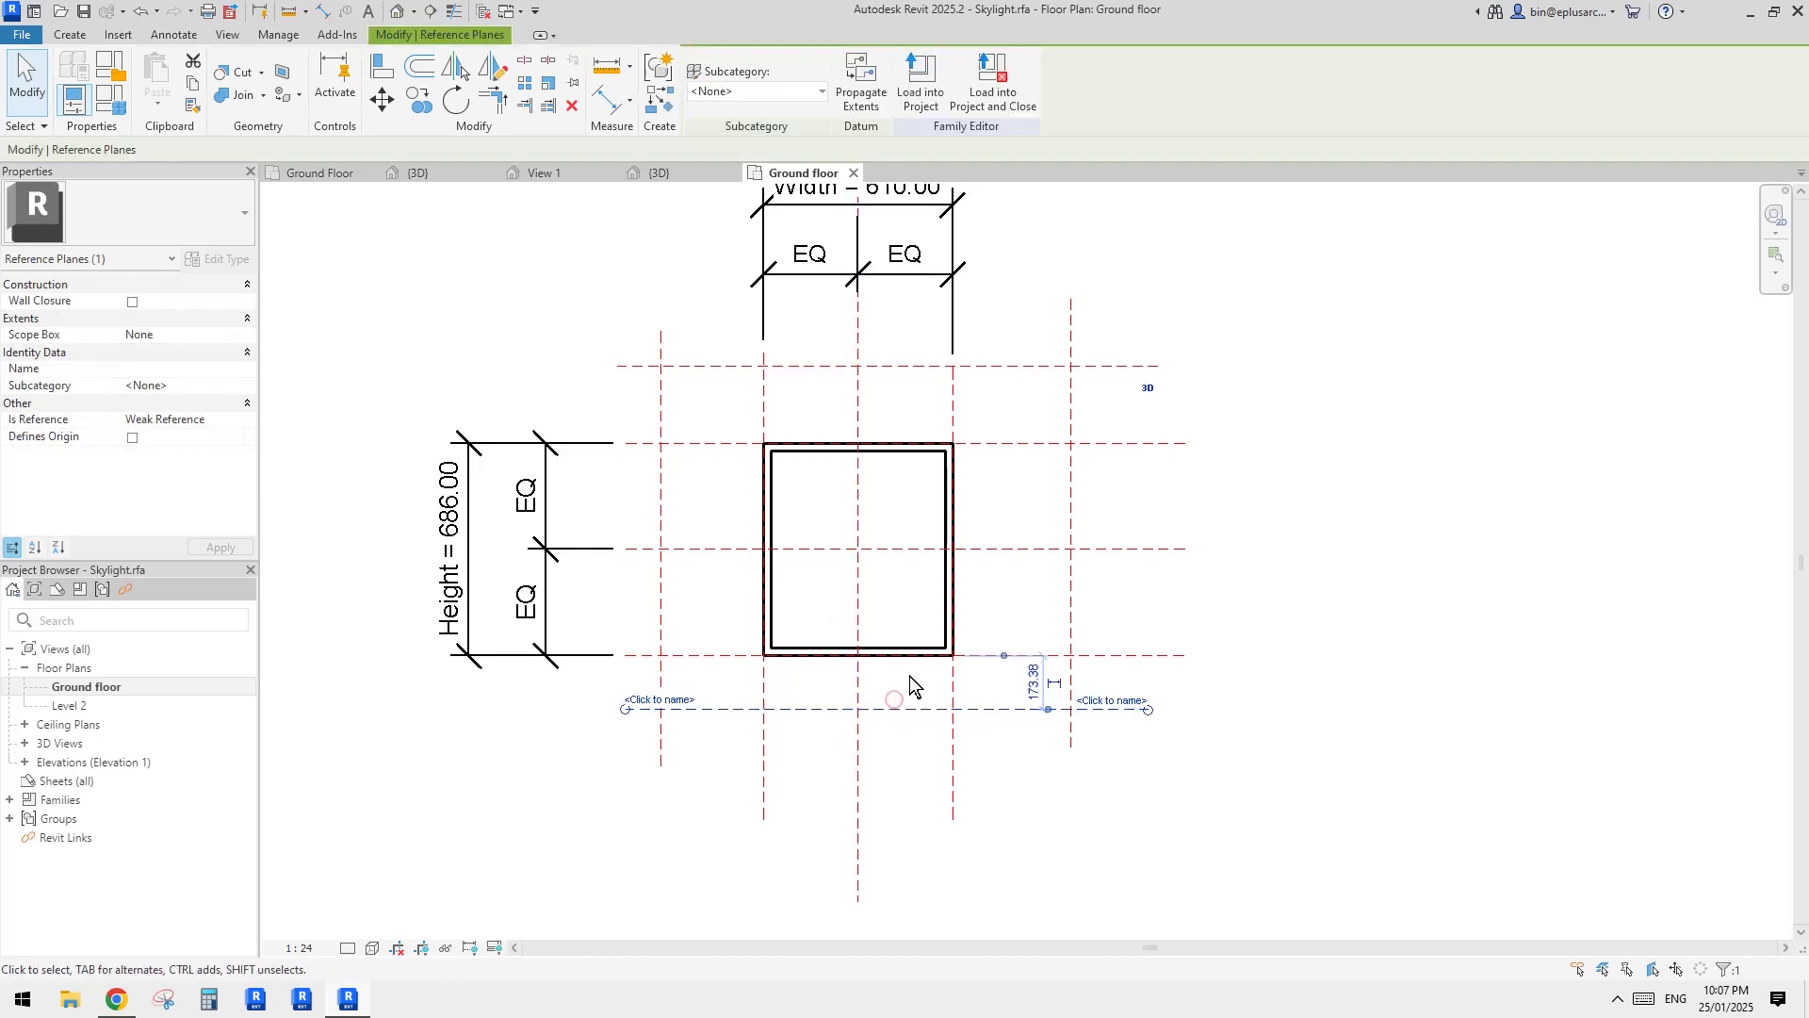
left_click(813, 710)
middle_click_drag(898, 711, 890, 719)
left_click_drag(803, 728, 803, 738)
left_click(804, 719)
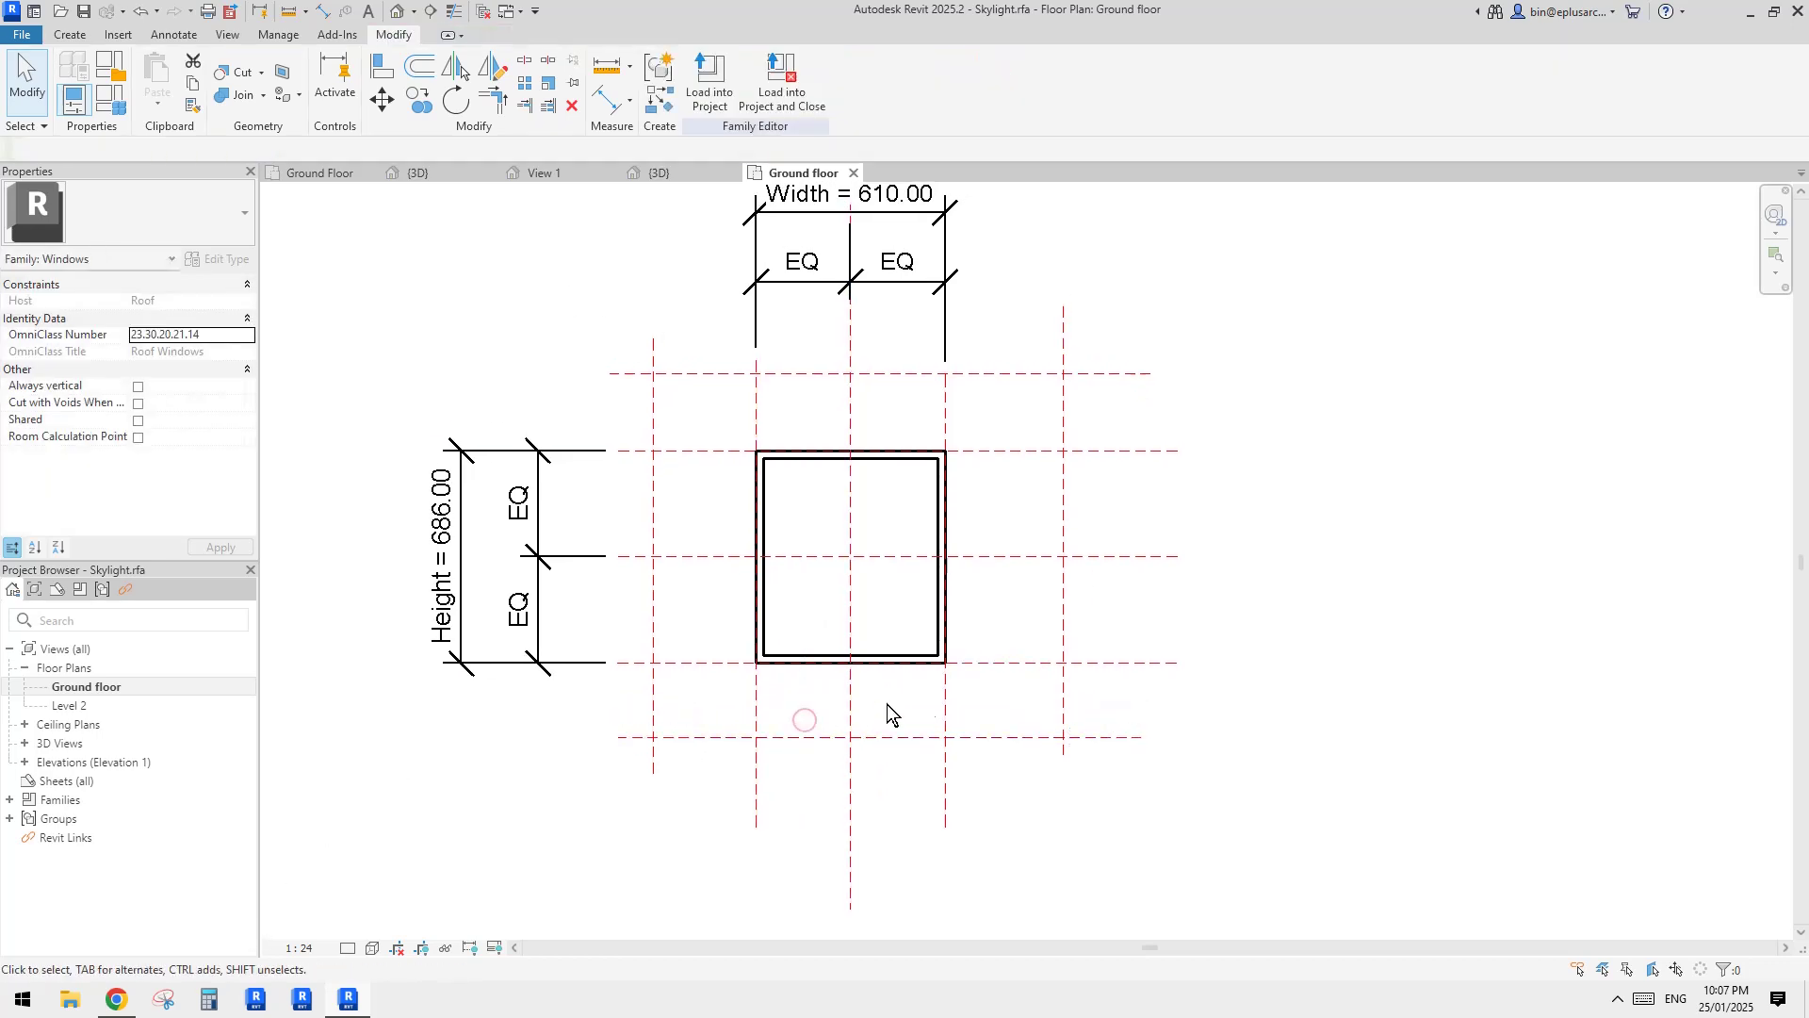
Step: Dimension the outer vertical reference planes to the centre plane and try to make both segments equal
scroll(919, 585, "down", 1)
middle_click_drag(916, 577, 908, 619)
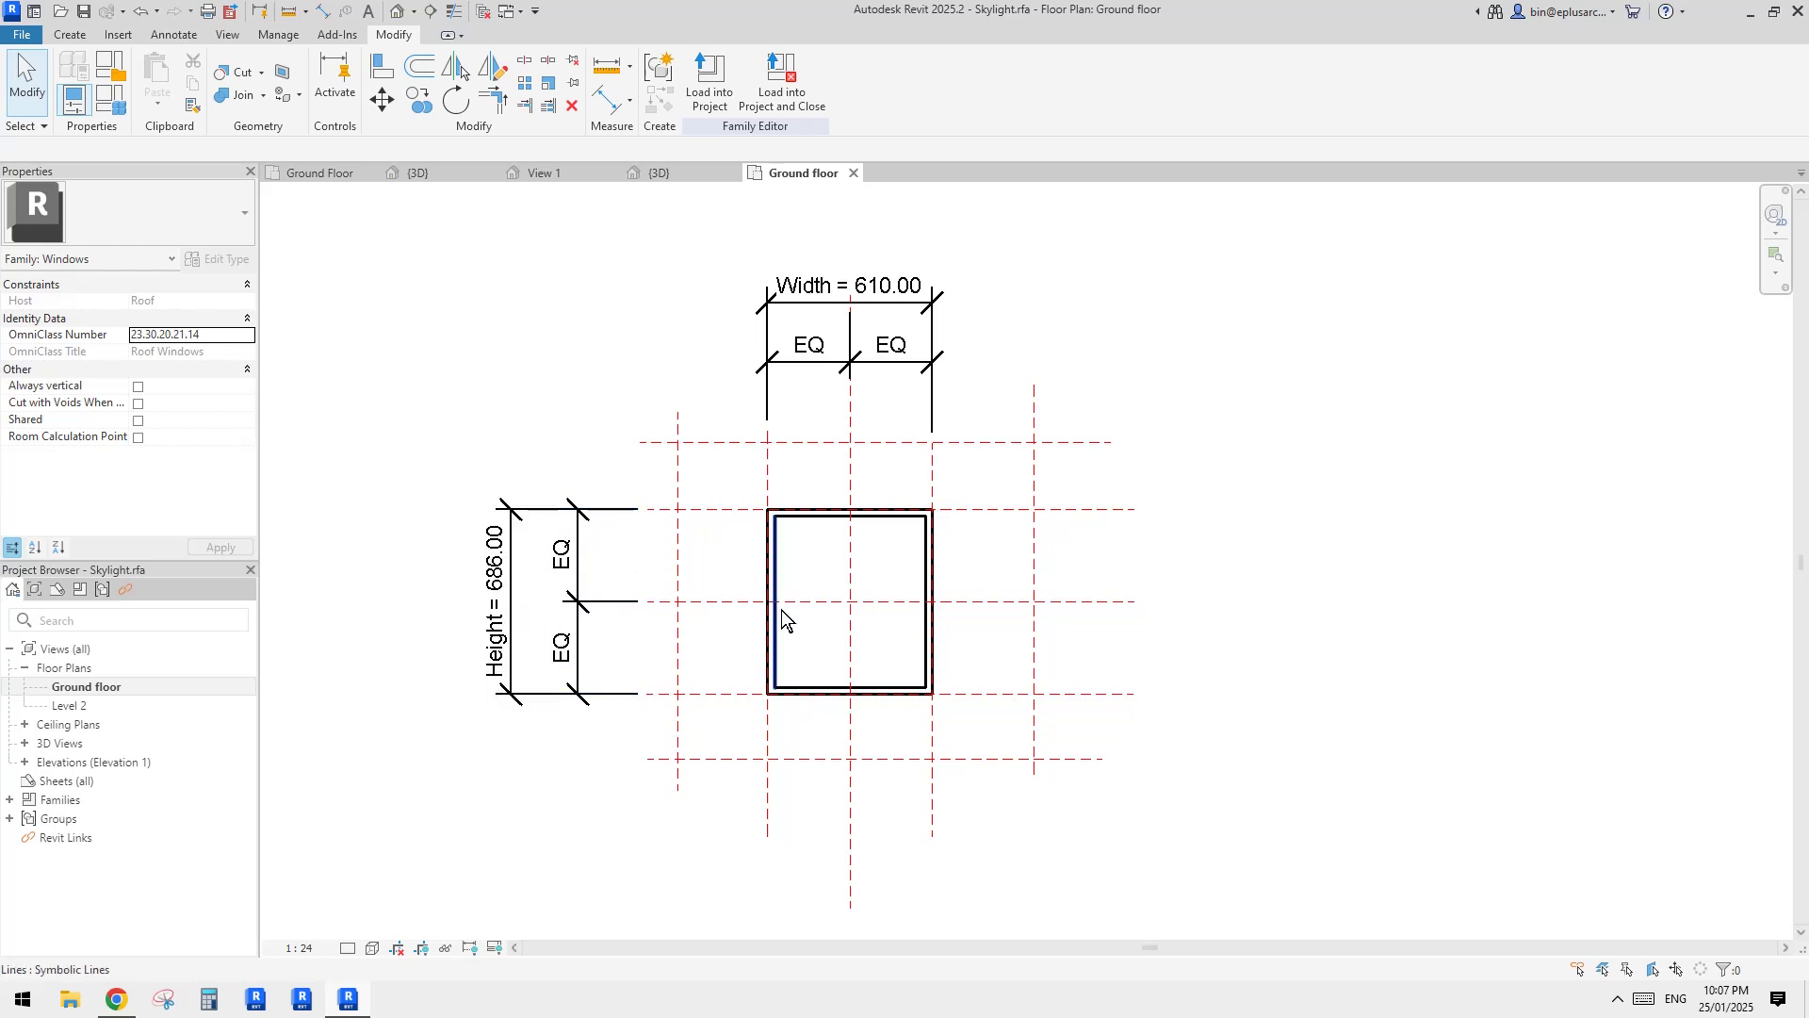
scroll(998, 513, "up", 1)
key("d")
key("i")
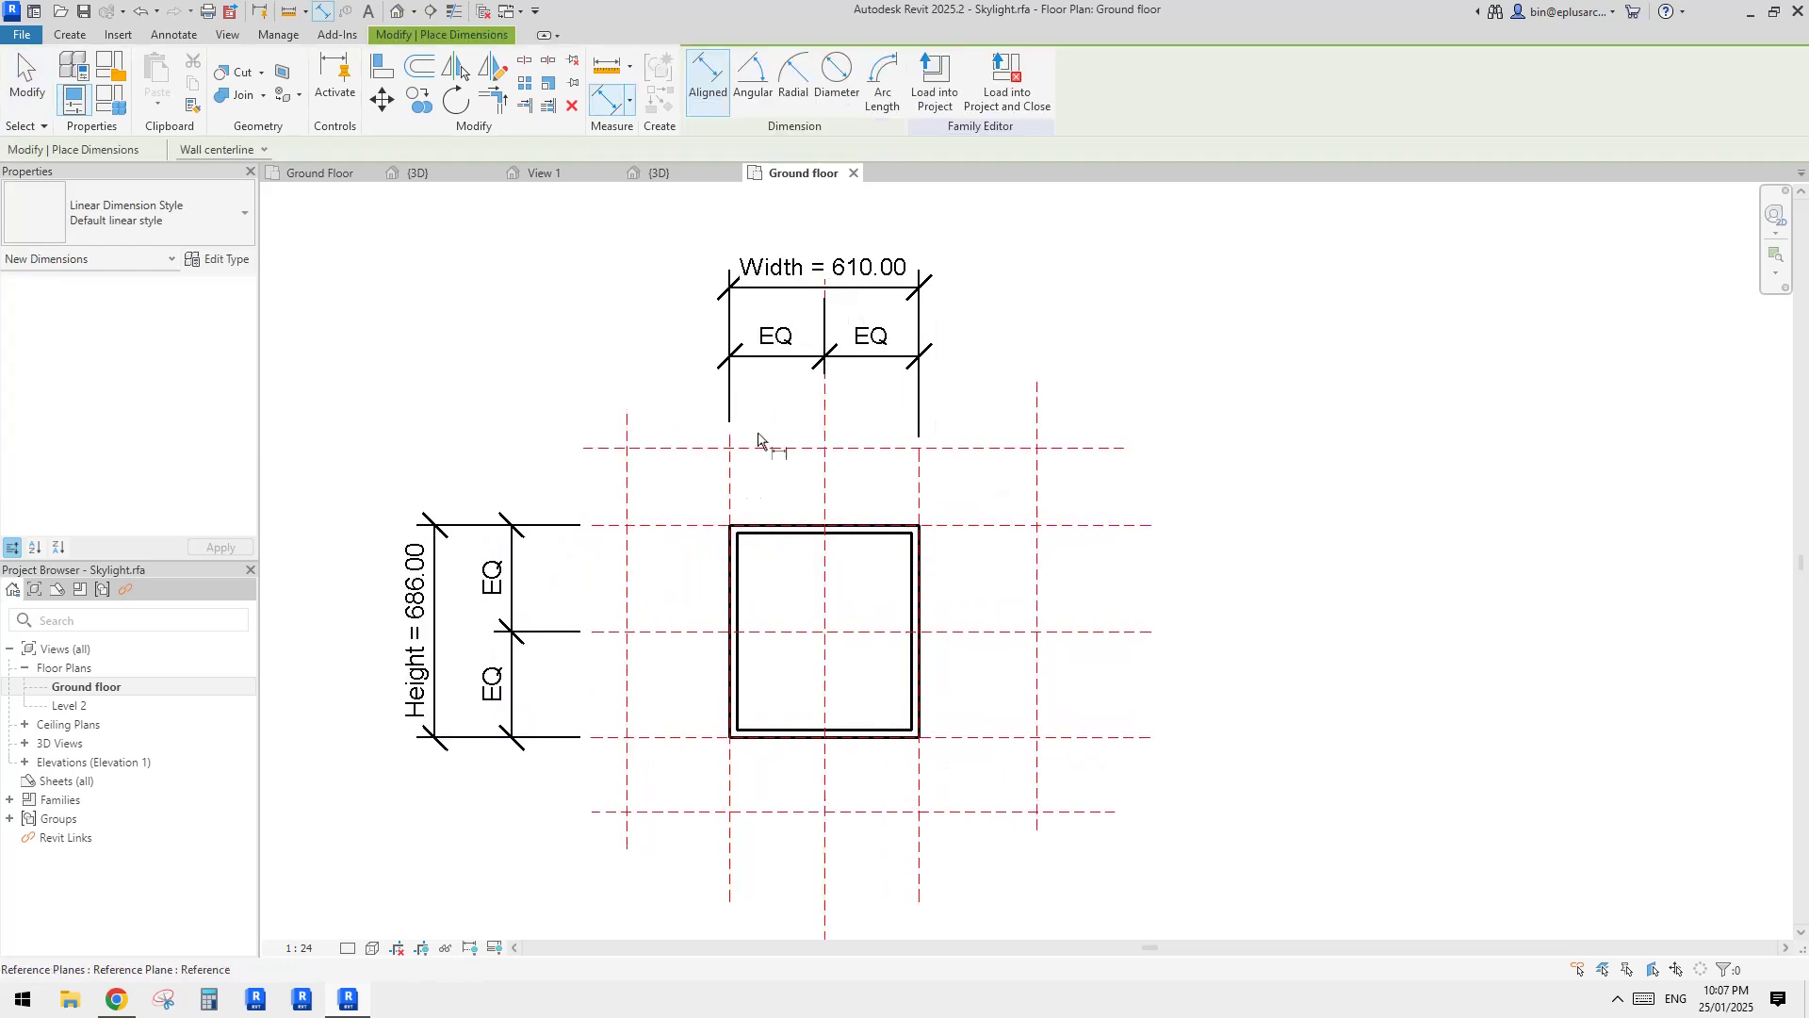
left_click(627, 473)
left_click(826, 477)
left_click(1038, 480)
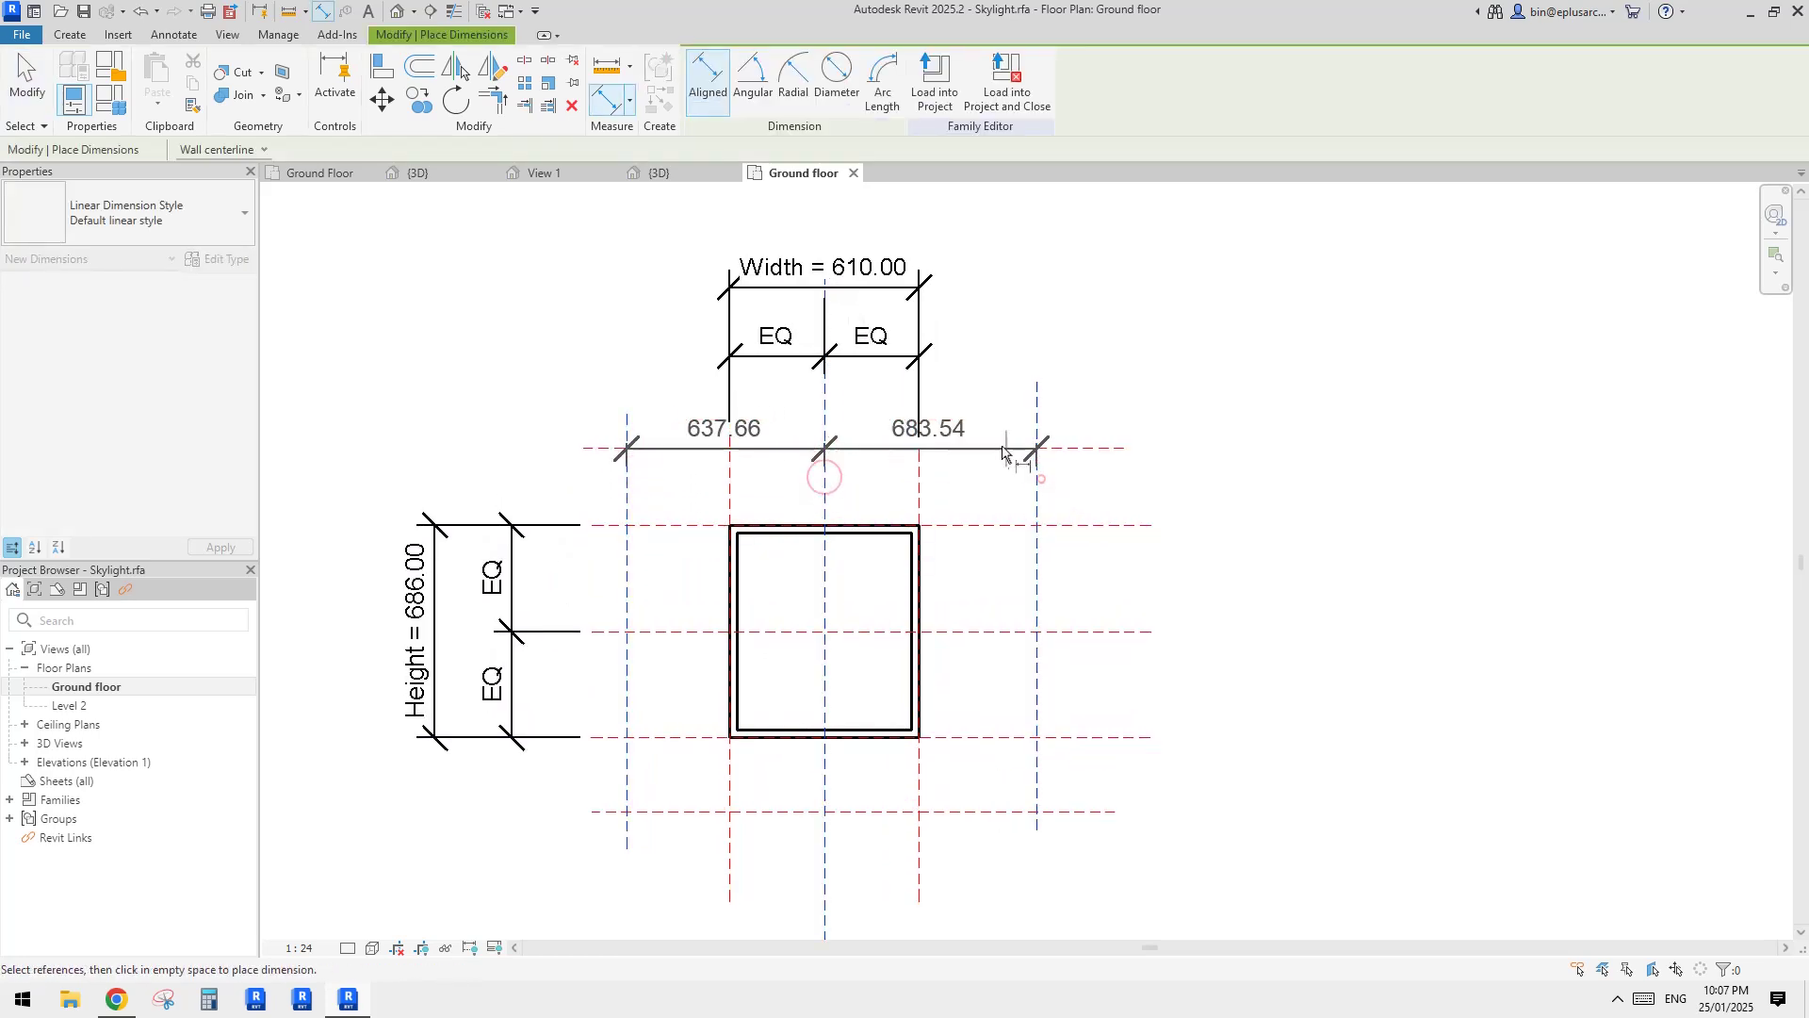
middle_click_drag(1004, 447, 1028, 606)
left_click(987, 354)
left_click(853, 255)
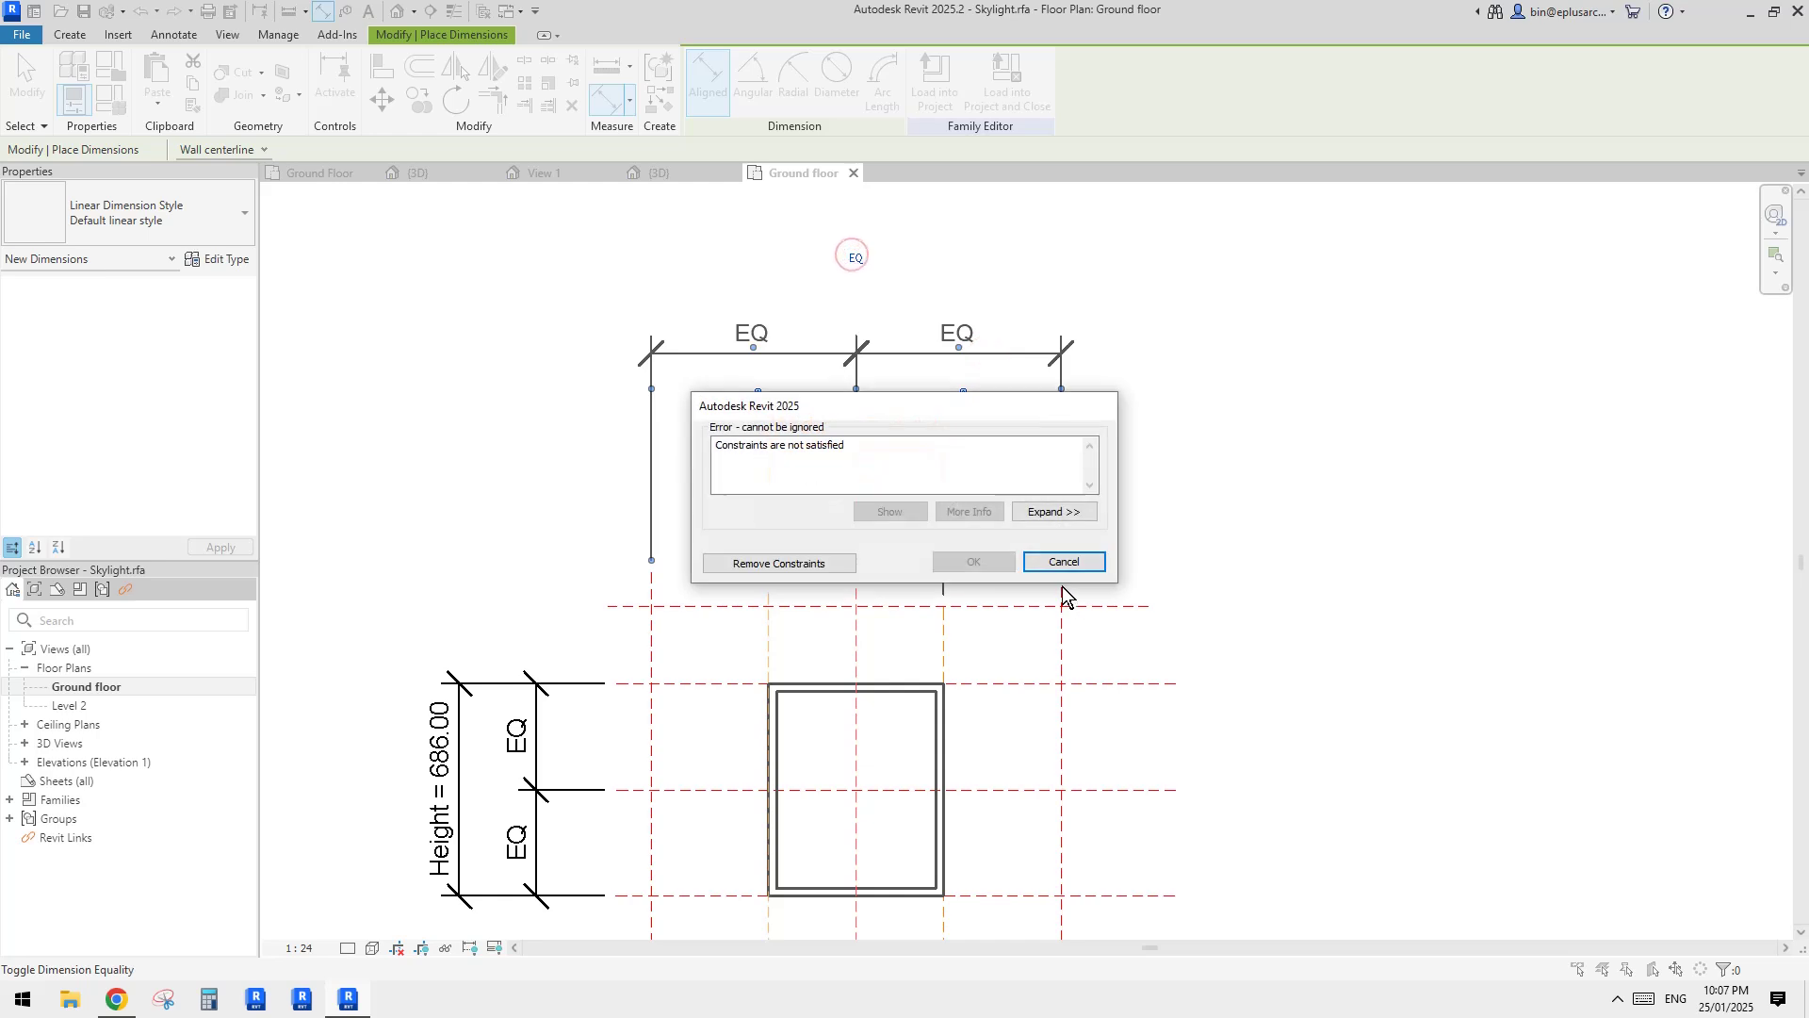
left_click(1070, 562)
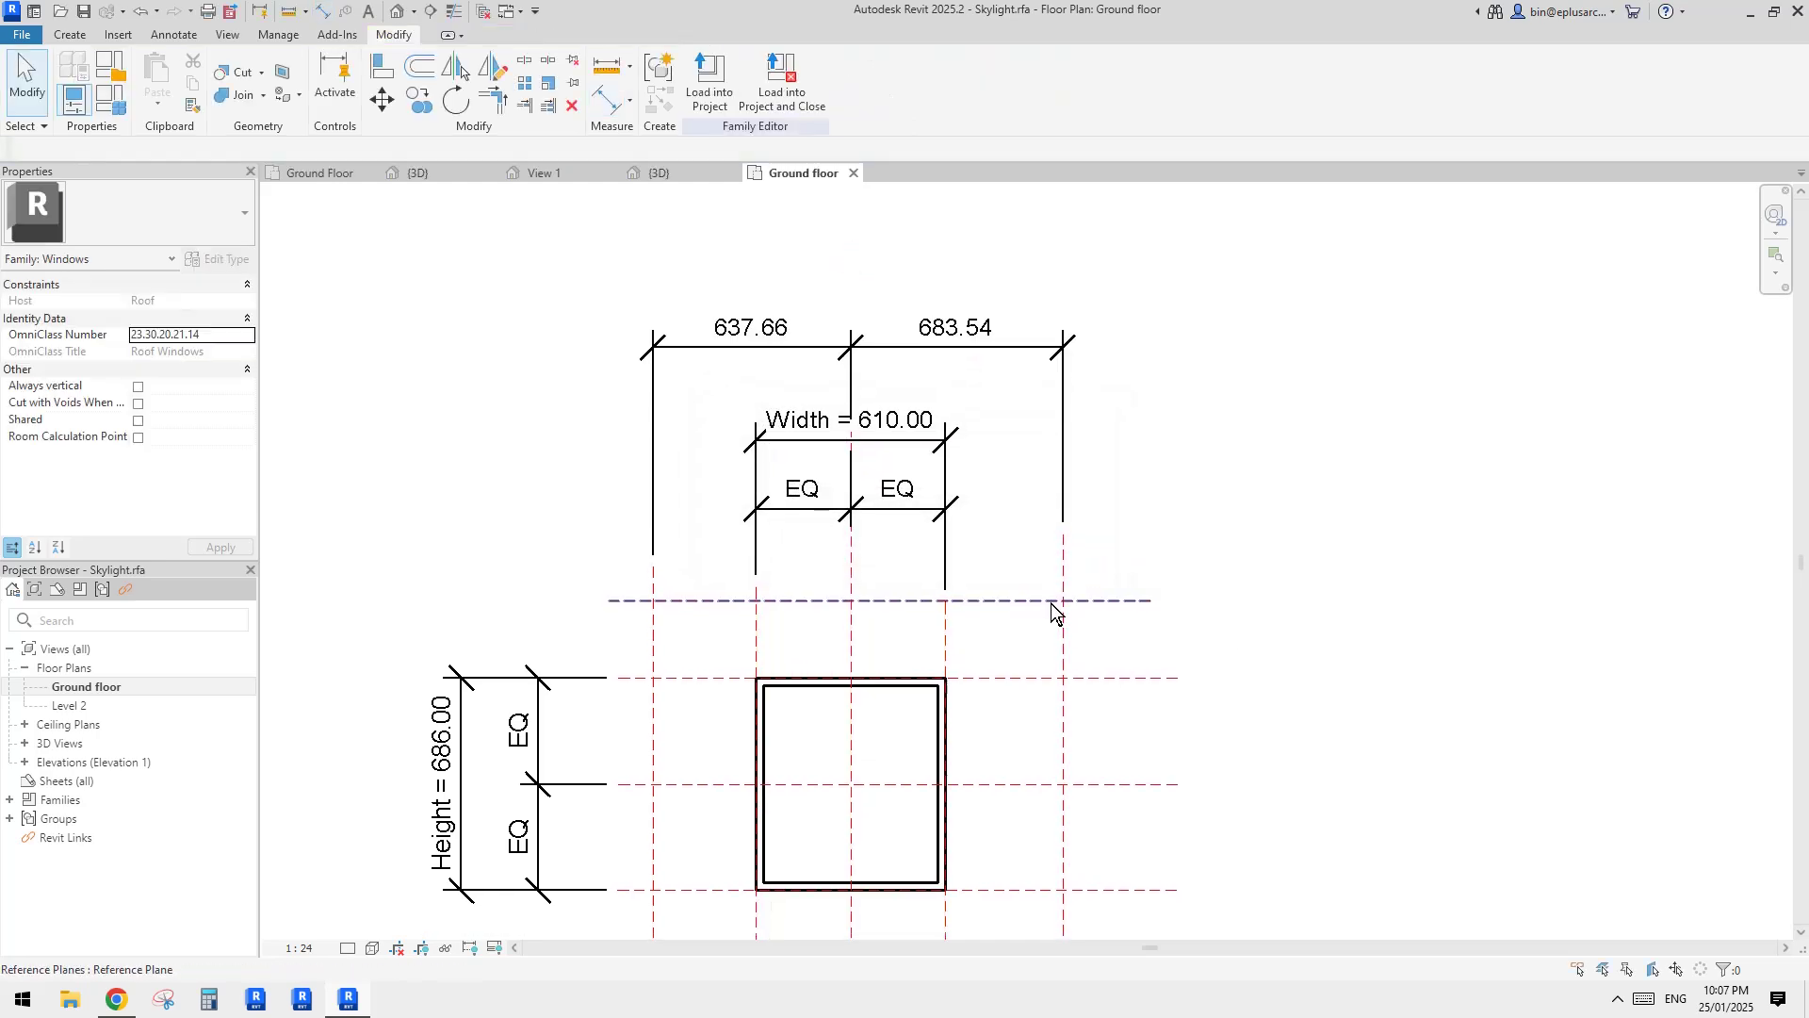
Step: Delete the two-segment dimension between the outer vertical reference planes
middle_click_drag(1032, 633, 1032, 569)
left_click(846, 274)
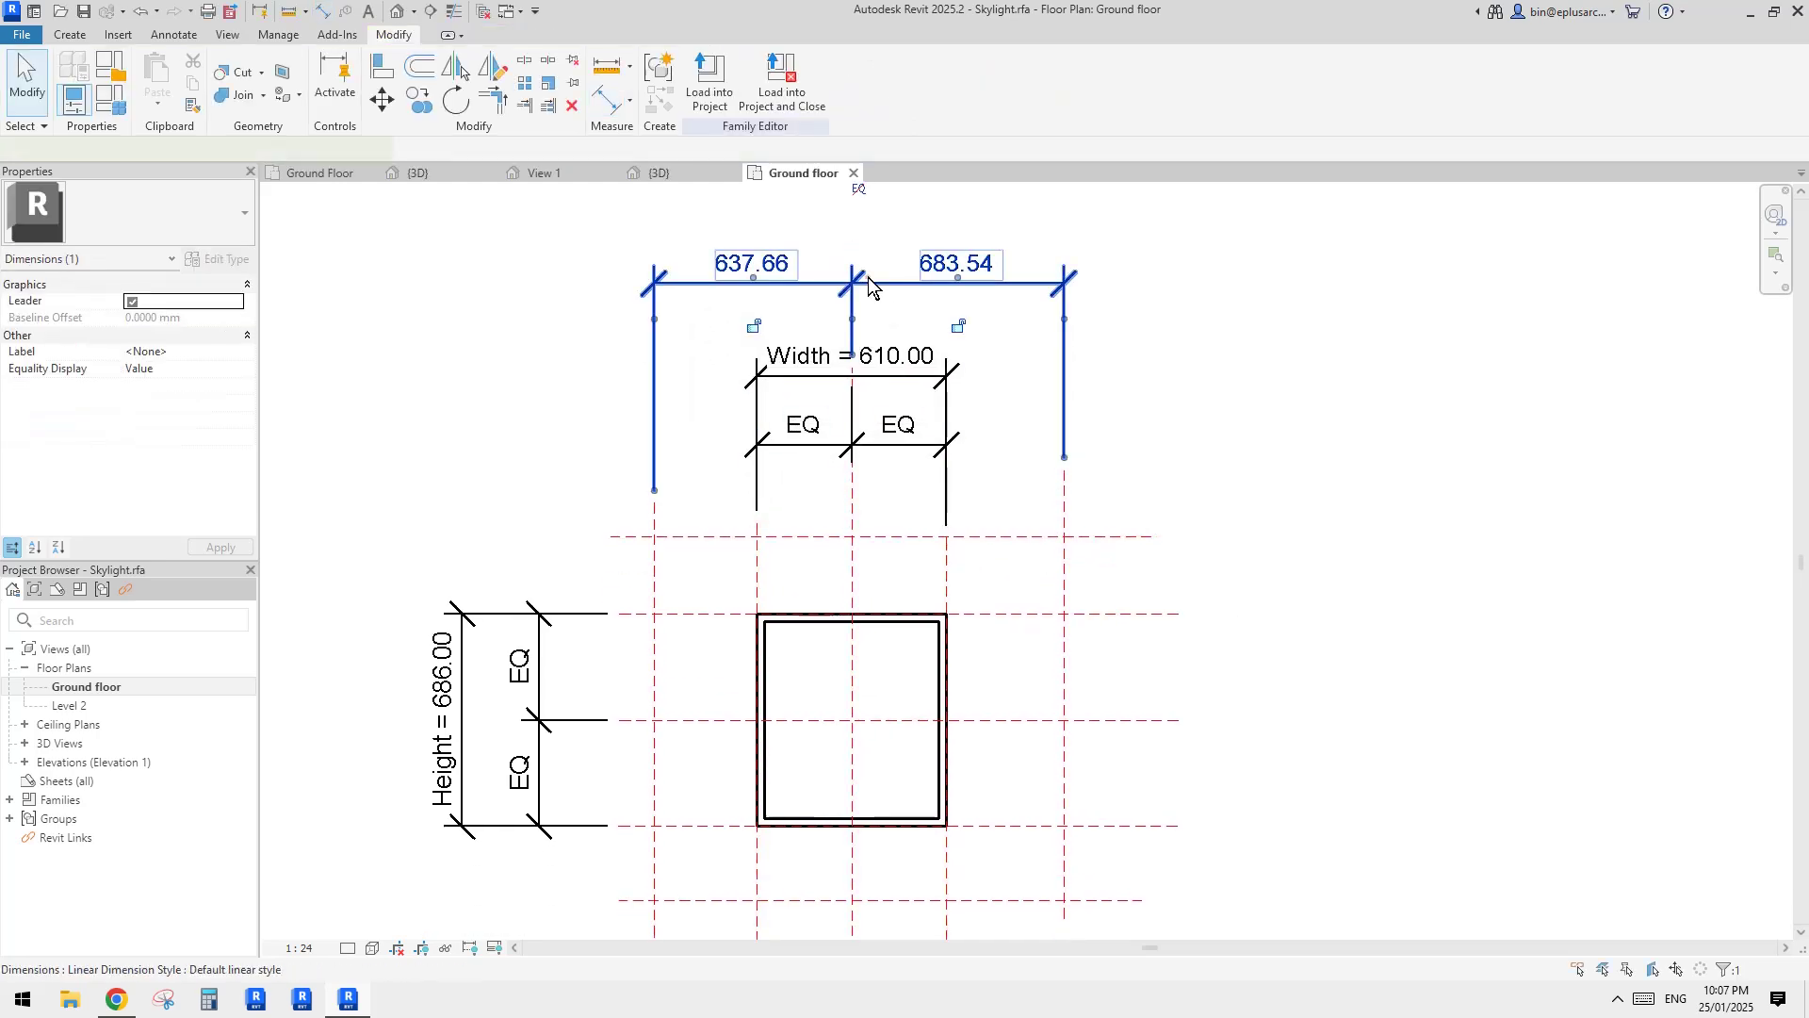
key("Delete")
Step: Pin the Center (Left/Right) reference plane and check the pin on the Center (Front/Back) plane
left_click(853, 516)
scroll(902, 528, "down", 2)
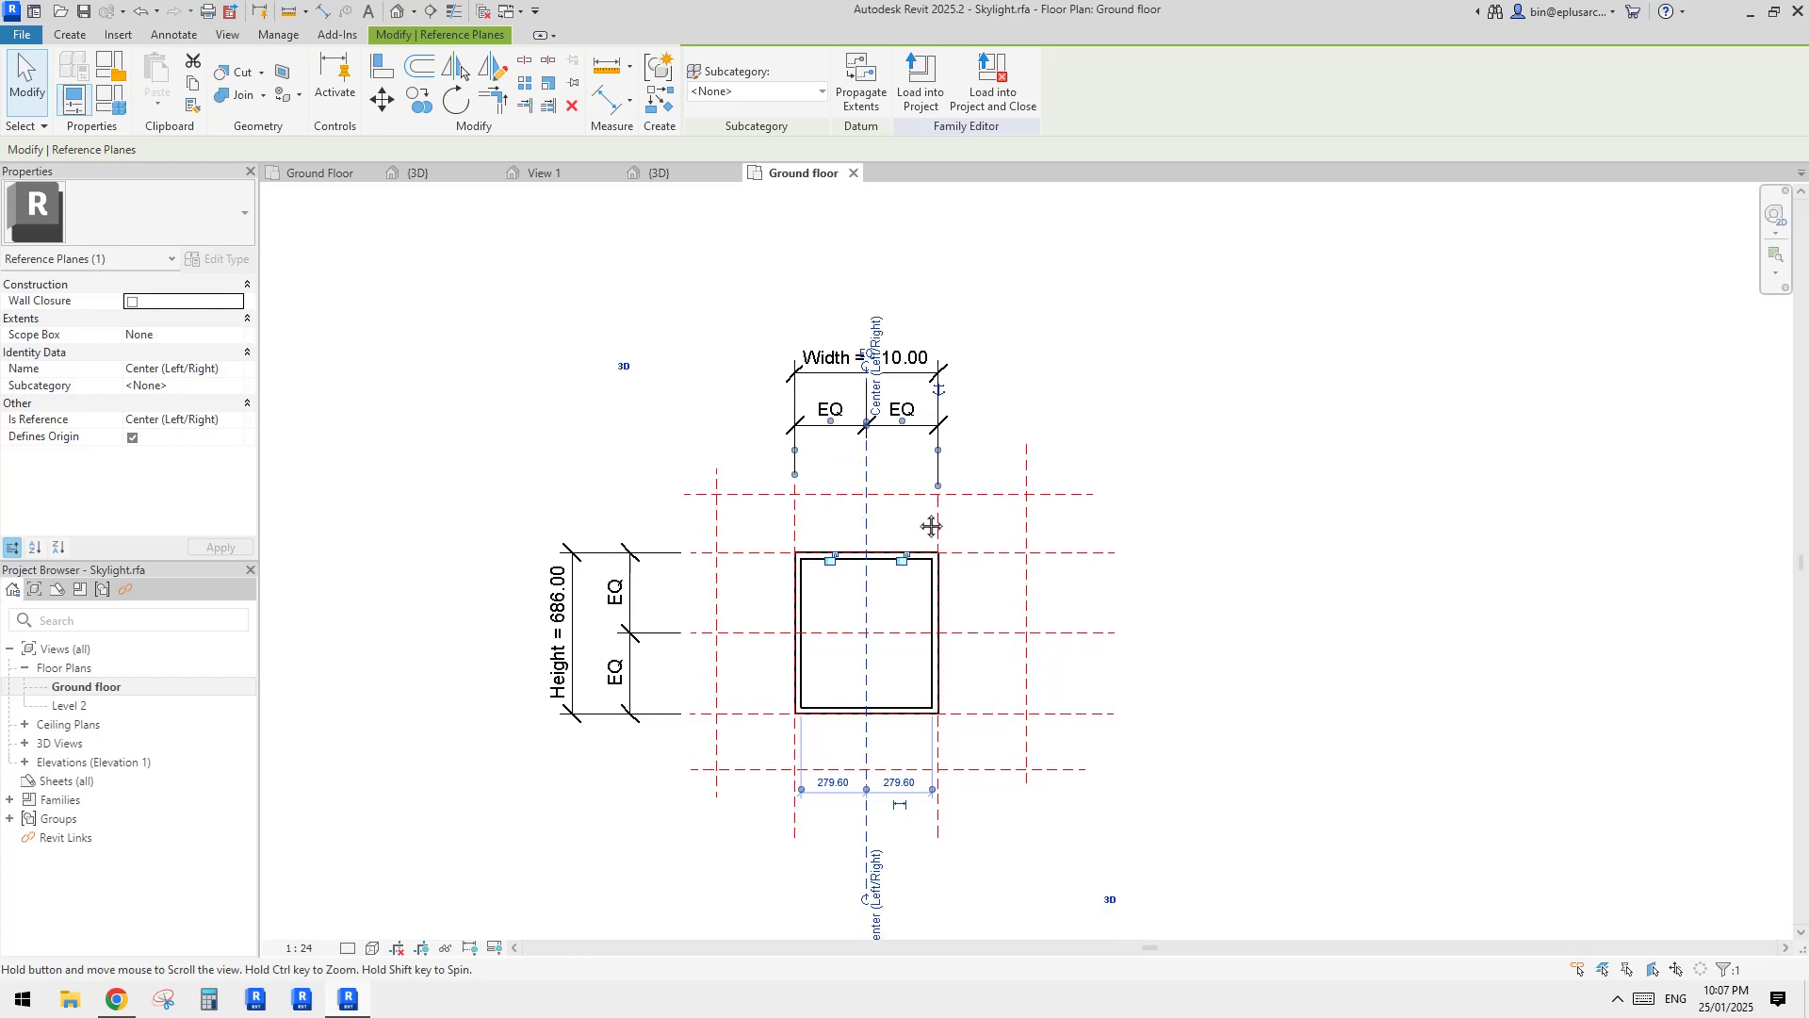
left_click(1023, 524)
middle_click_drag(1023, 517, 1023, 522)
key("Escape")
key("d")
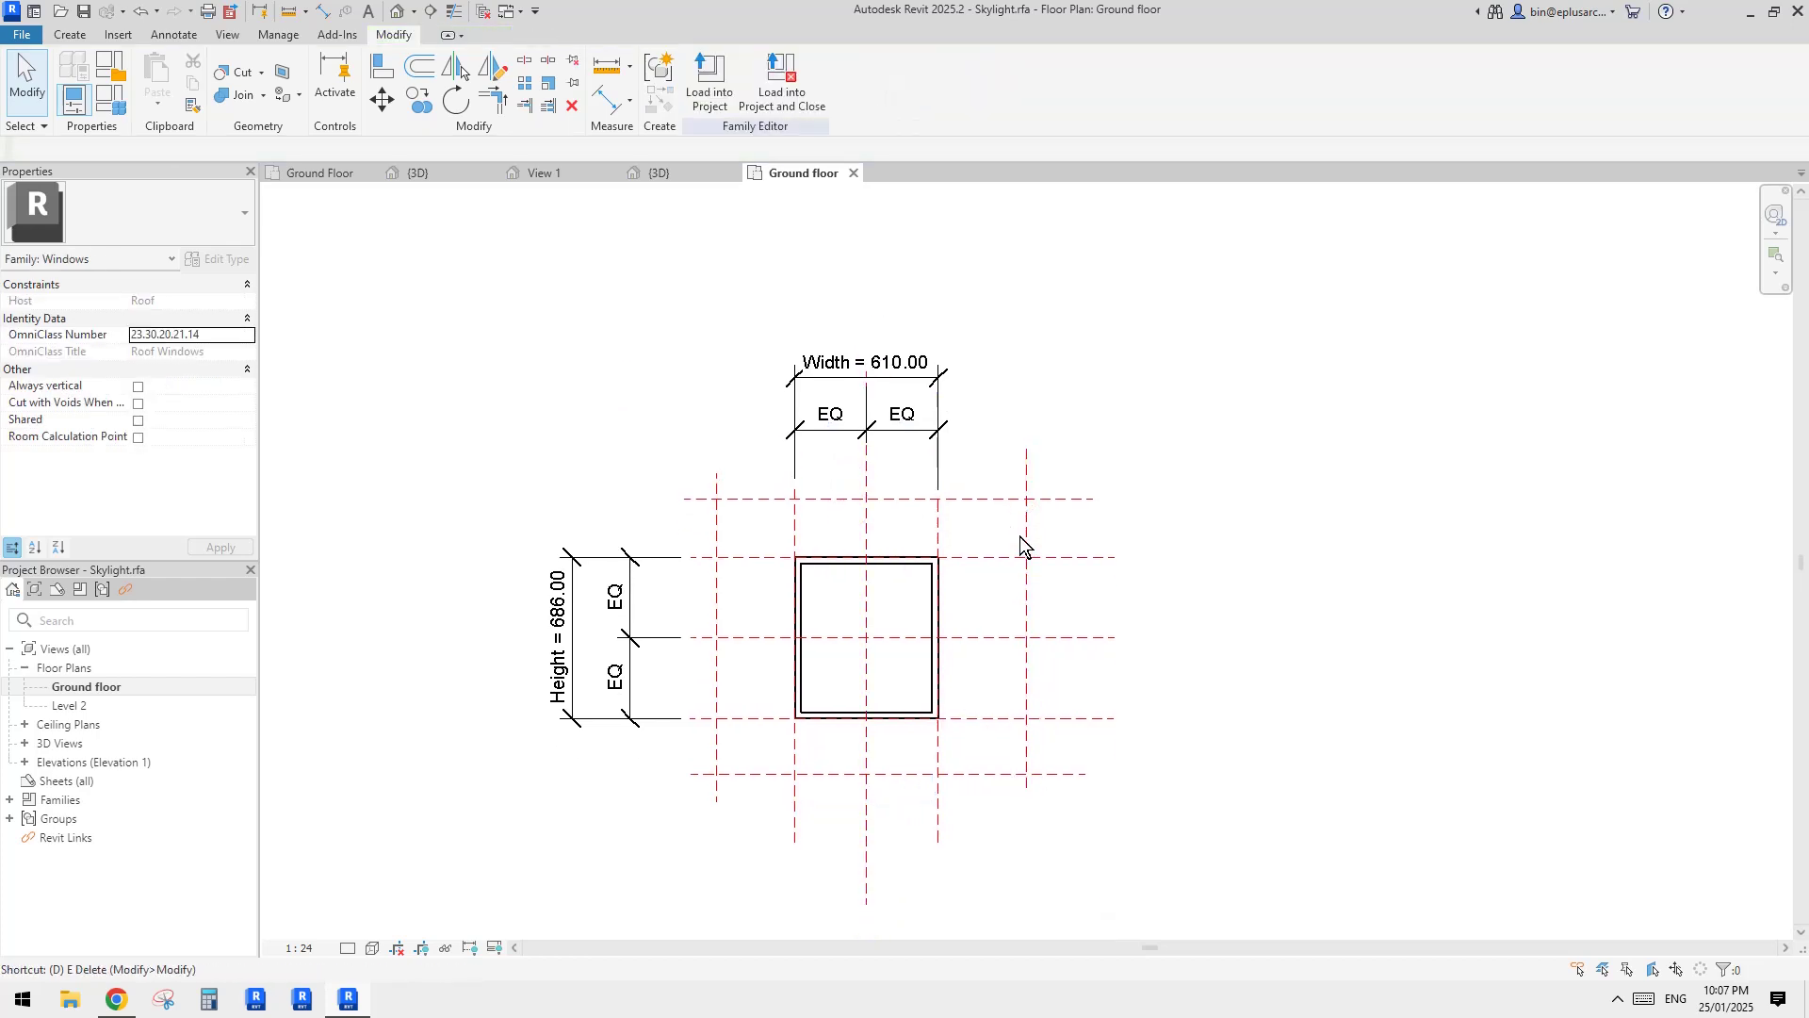
left_click(869, 522)
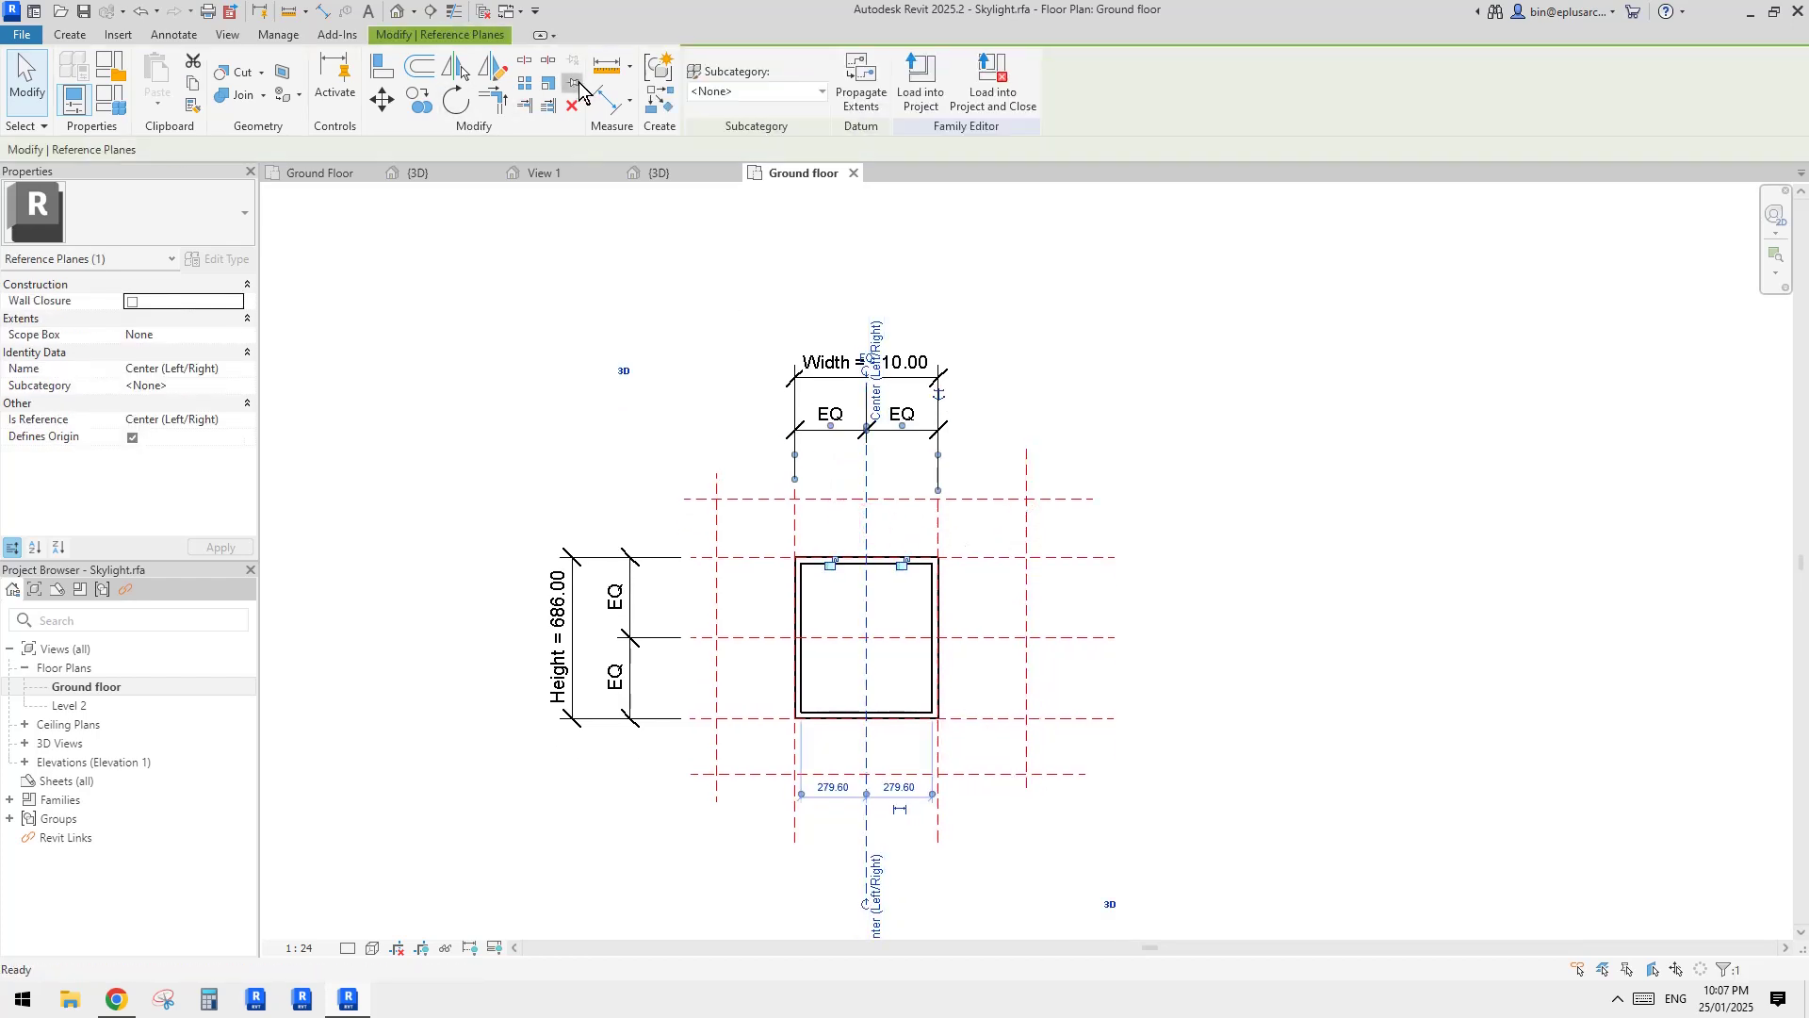
key("Escape")
left_click(1067, 637)
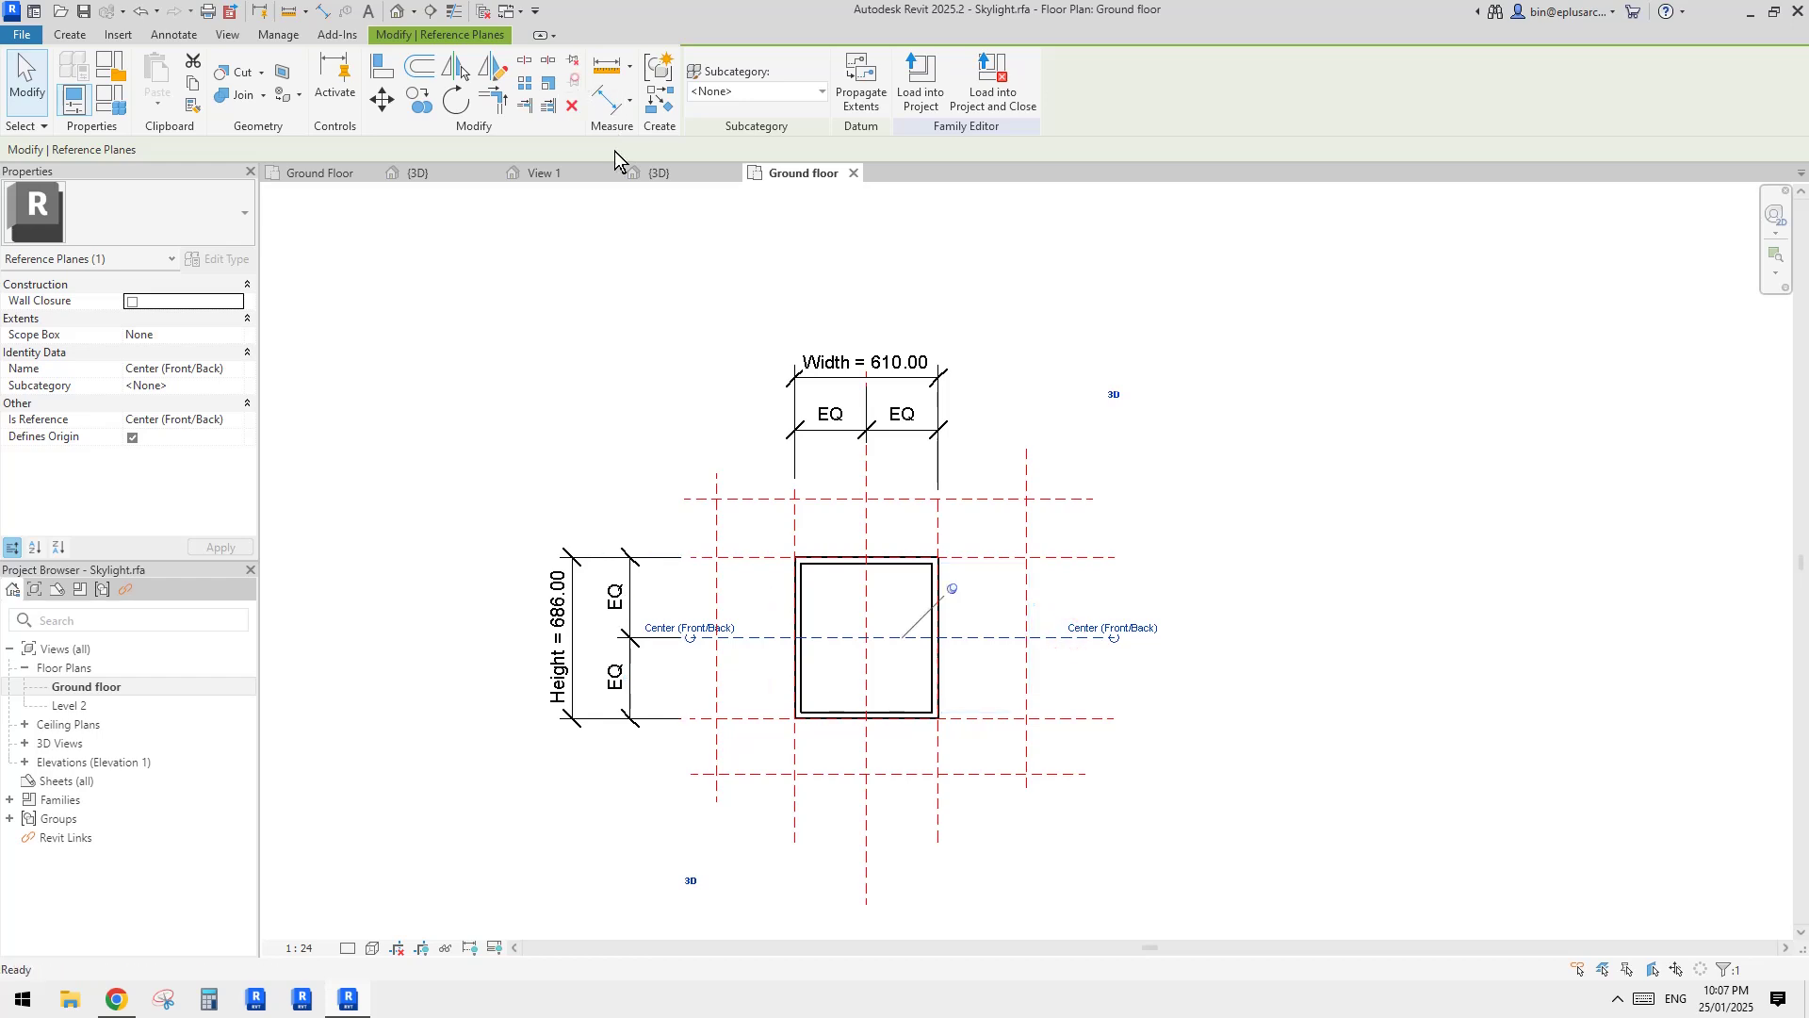
key("Escape")
Step: Dimension the outer vertical reference planes through the centre plane and constrain the two segments as equal
key("d")
key("i")
left_click(1029, 514)
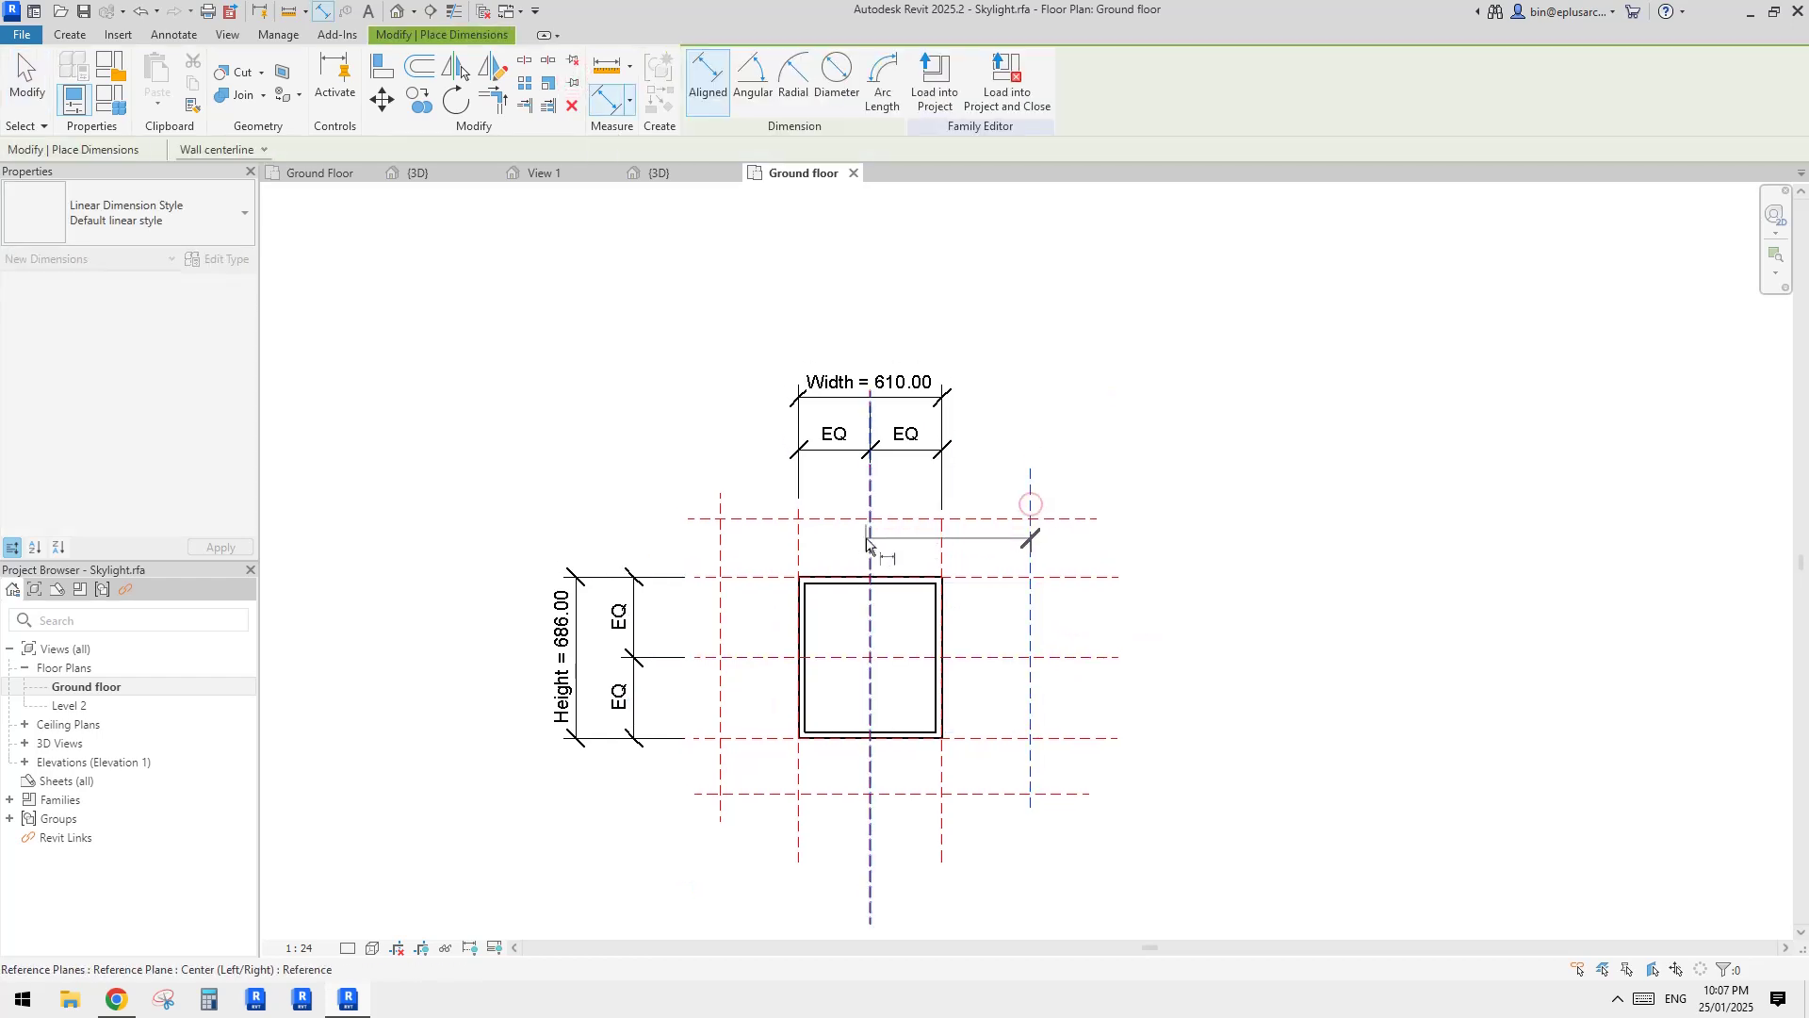
left_click(869, 524)
left_click(723, 542)
left_click(818, 302)
left_click(874, 231)
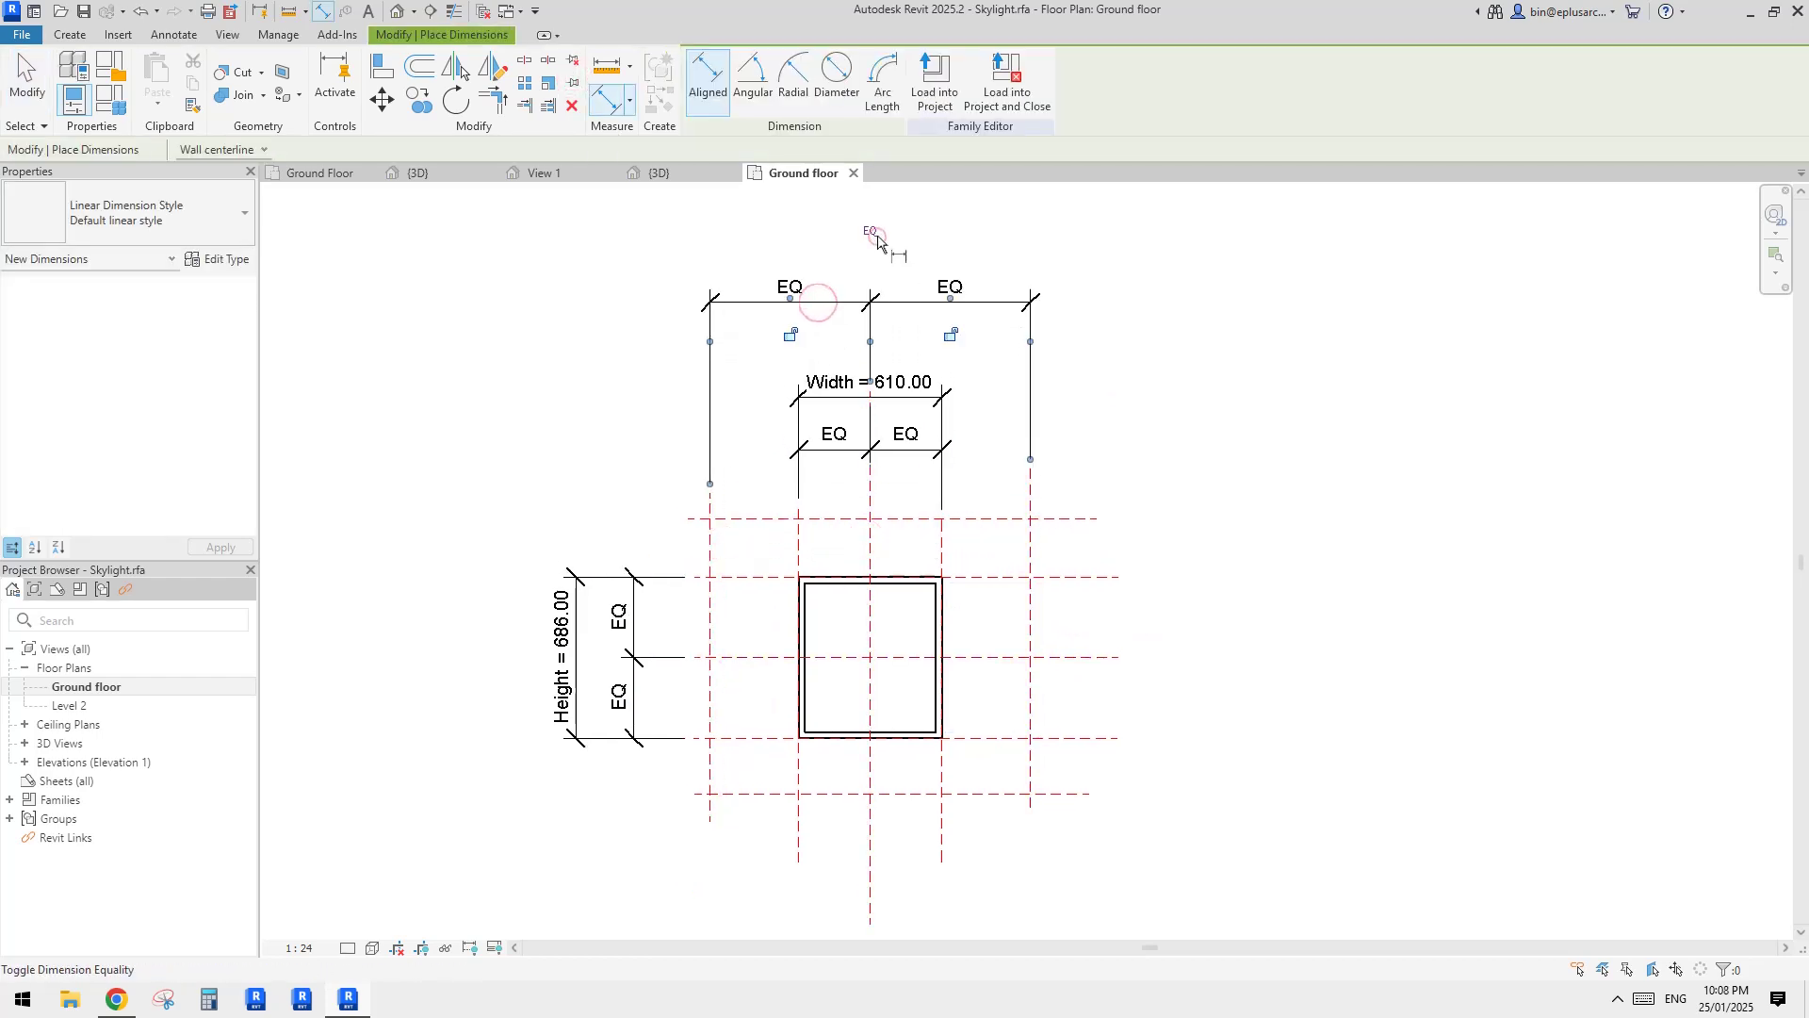
Step: Add an overall dimension between the two outer vertical reference planes above the equality dimension
left_click(1030, 492)
left_click(707, 547)
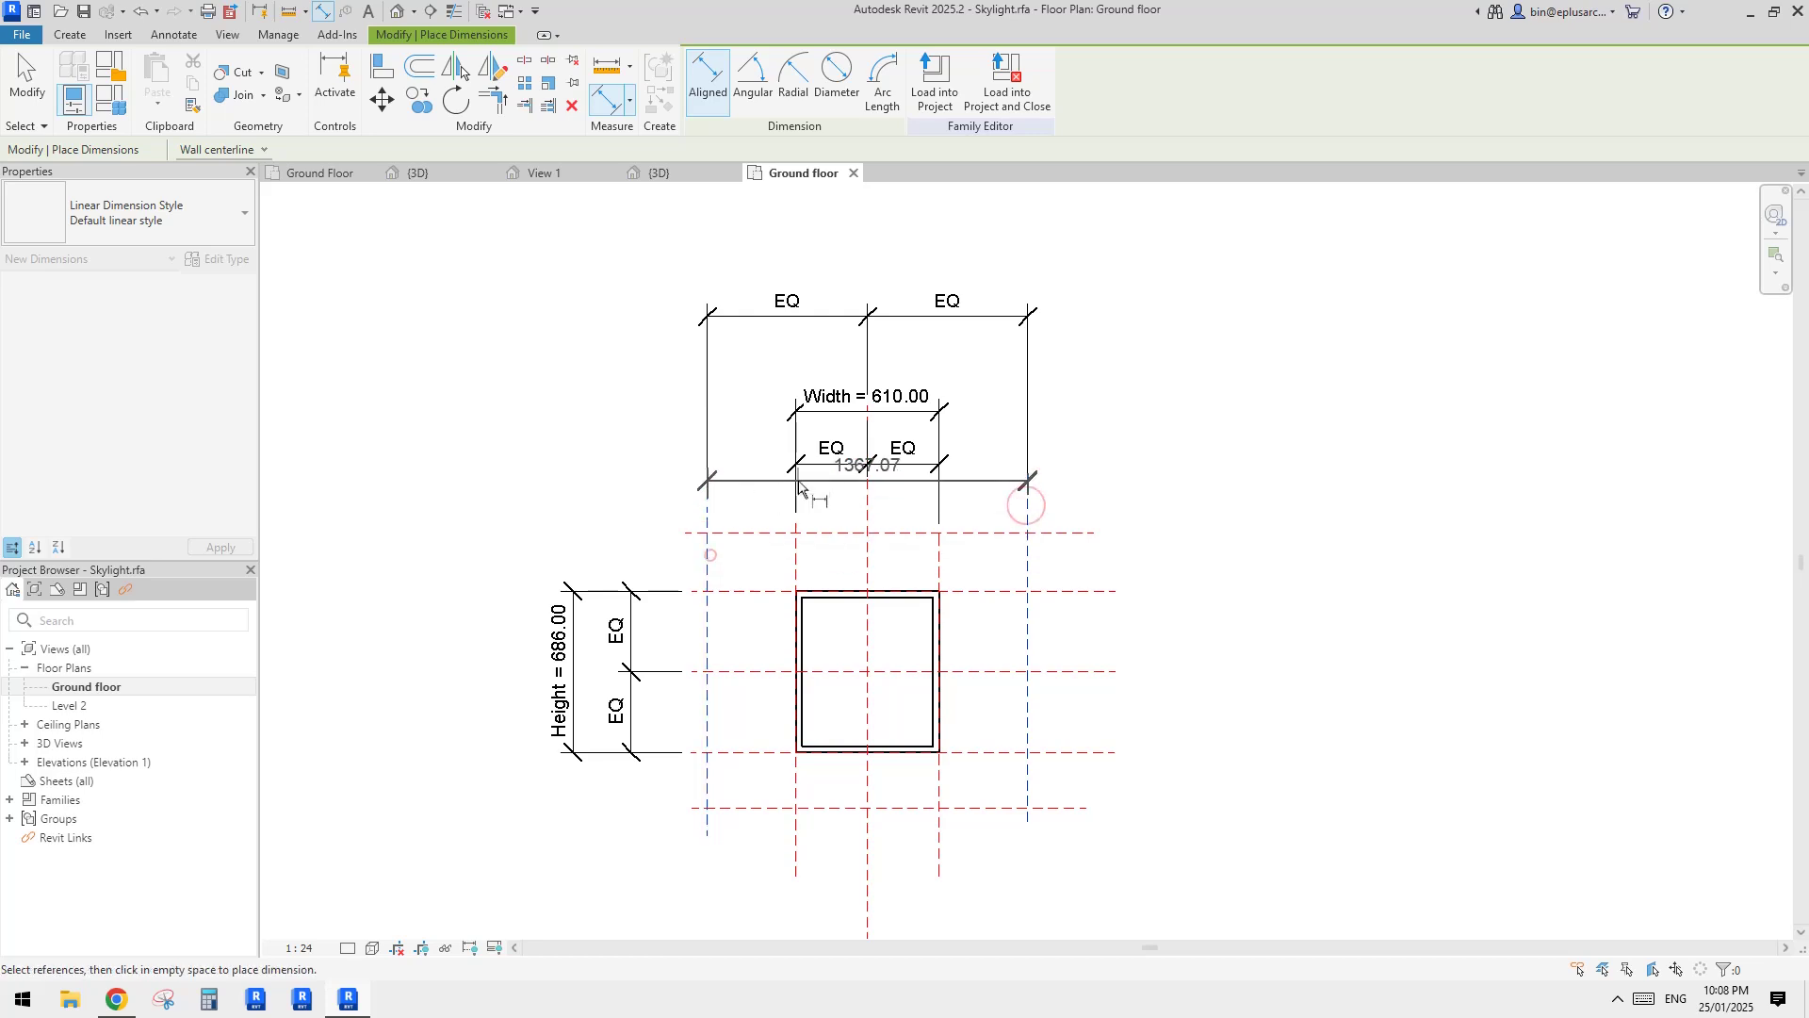
middle_click_drag(818, 377, 818, 417)
left_click(855, 276)
middle_click_drag(897, 541, 907, 462)
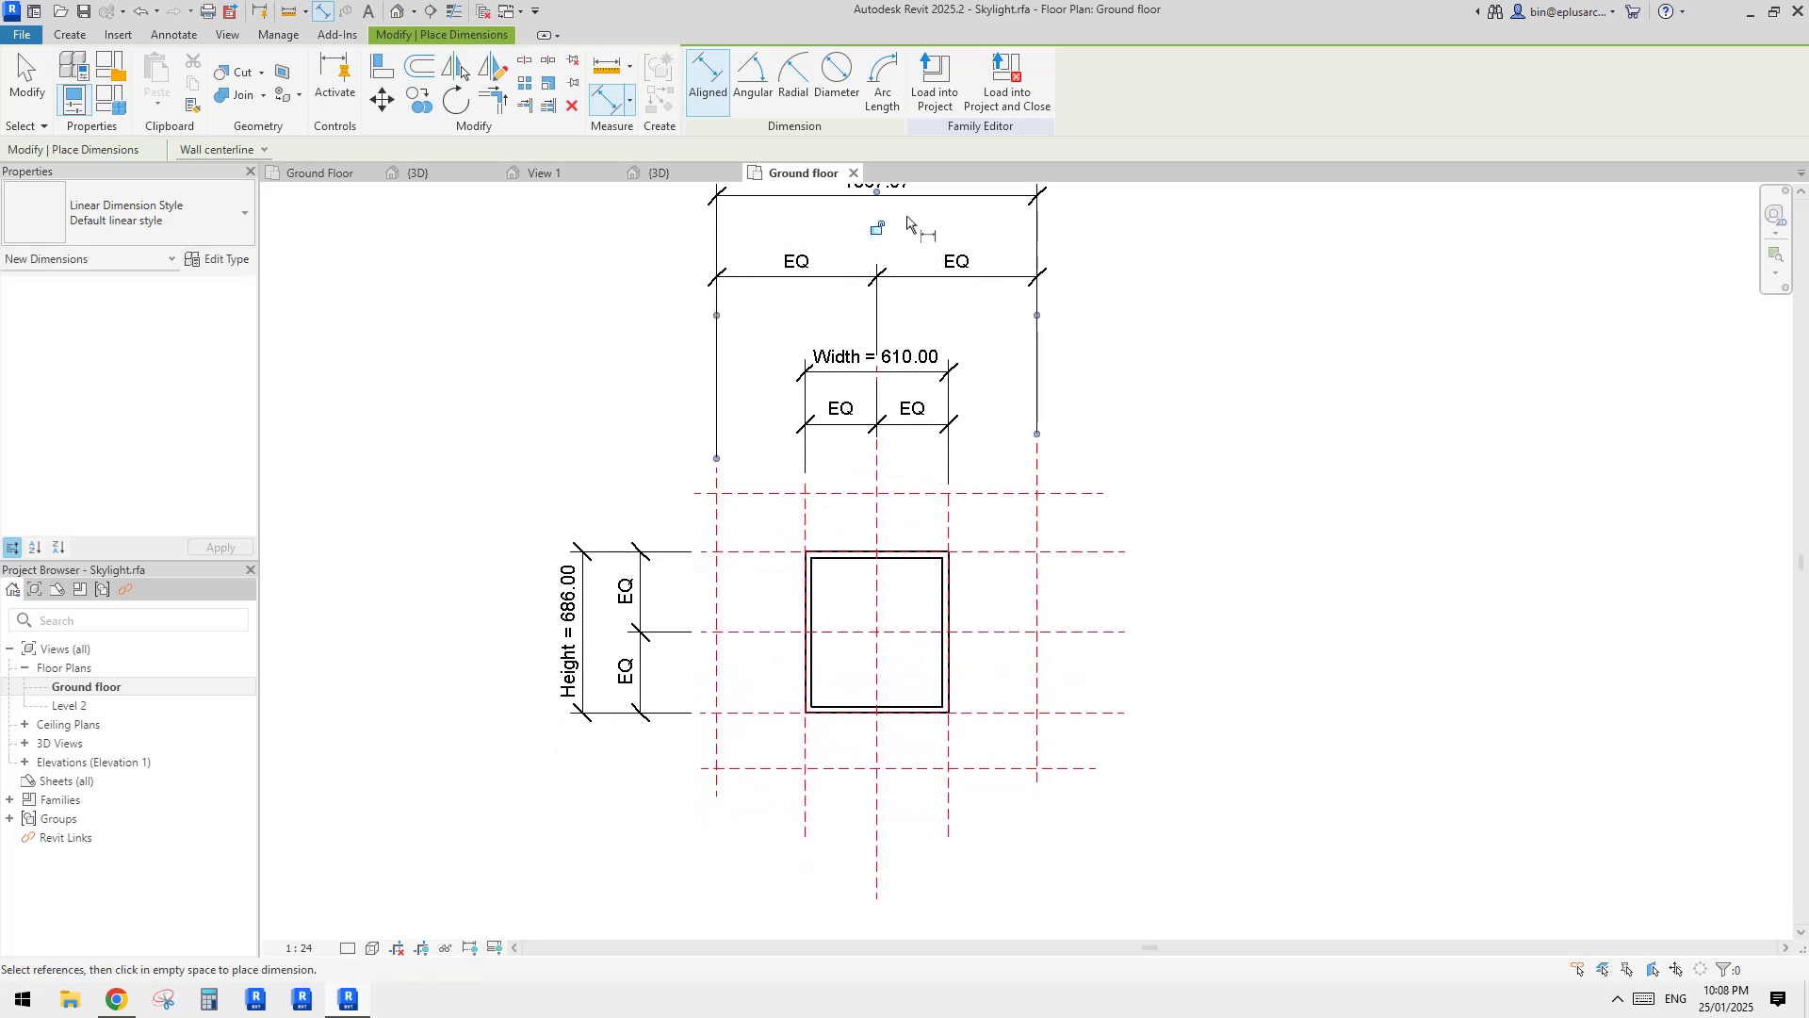
Step: Dimension the outer horizontal reference planes through the Center (Front/Back) plane and constrain both segments as equal
middle_click_drag(893, 388, 816, 428)
scroll(817, 429, "down", 1)
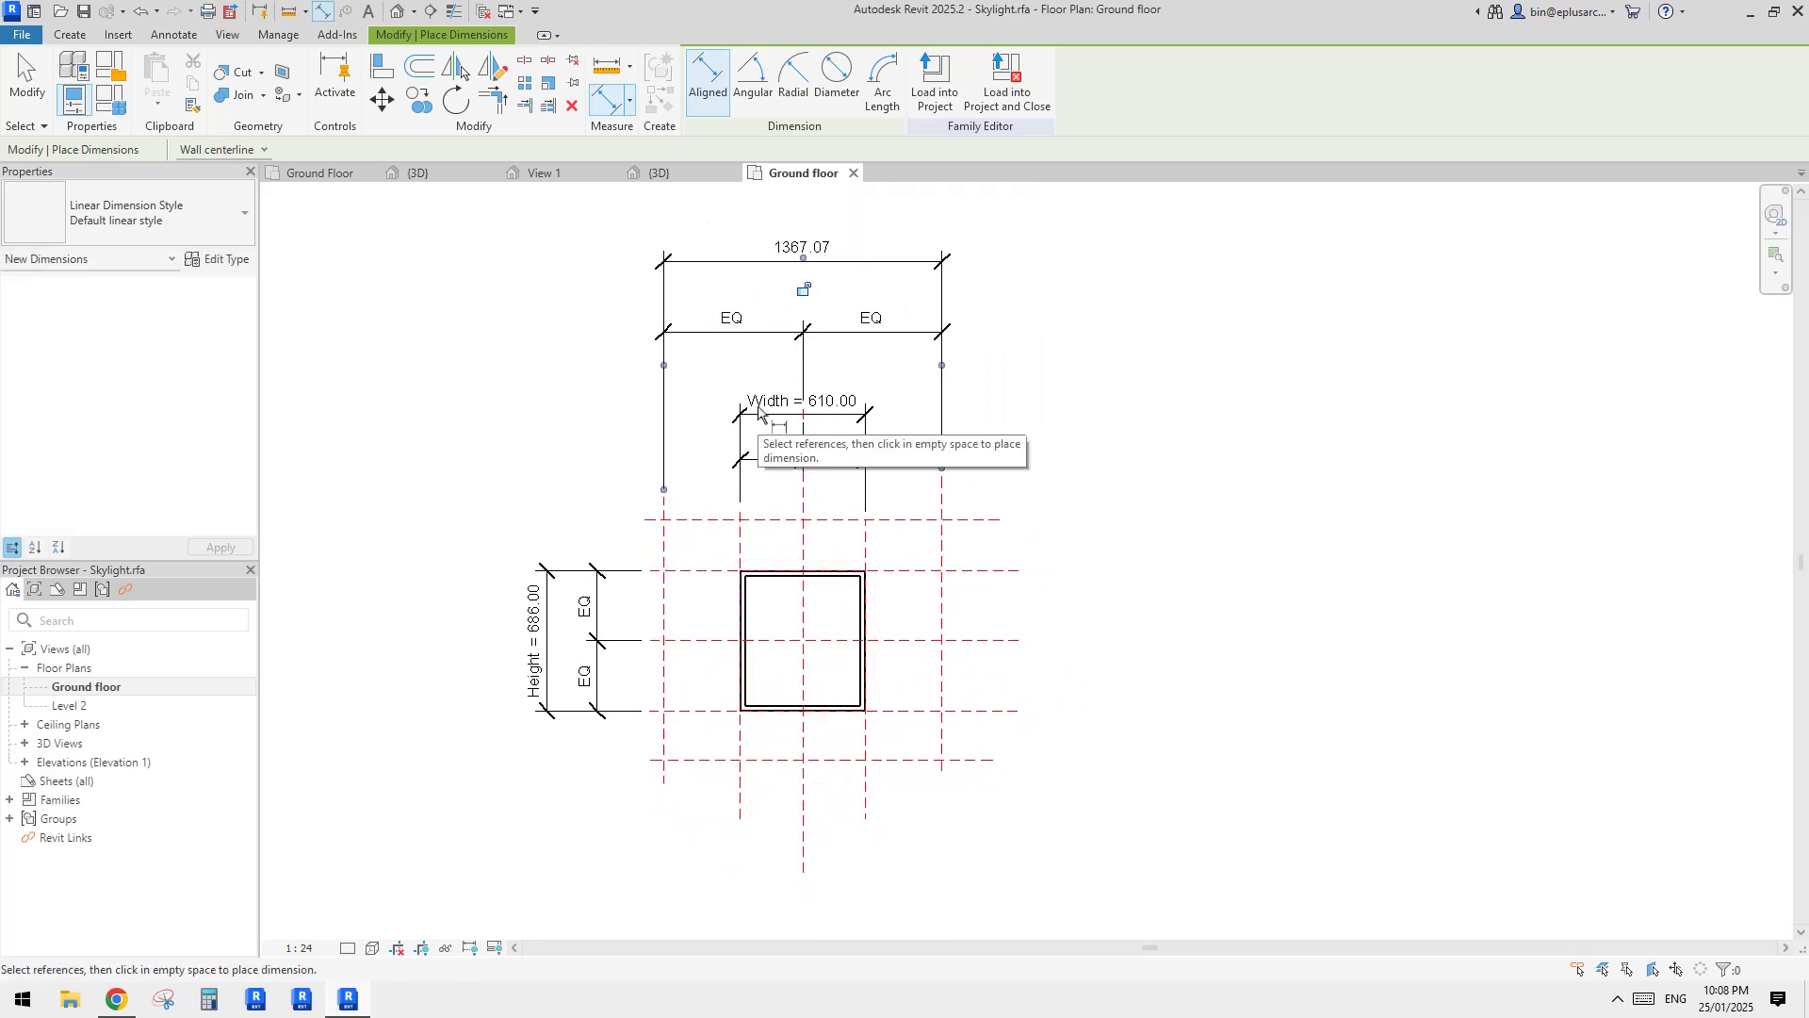
middle_click_drag(939, 506, 914, 459)
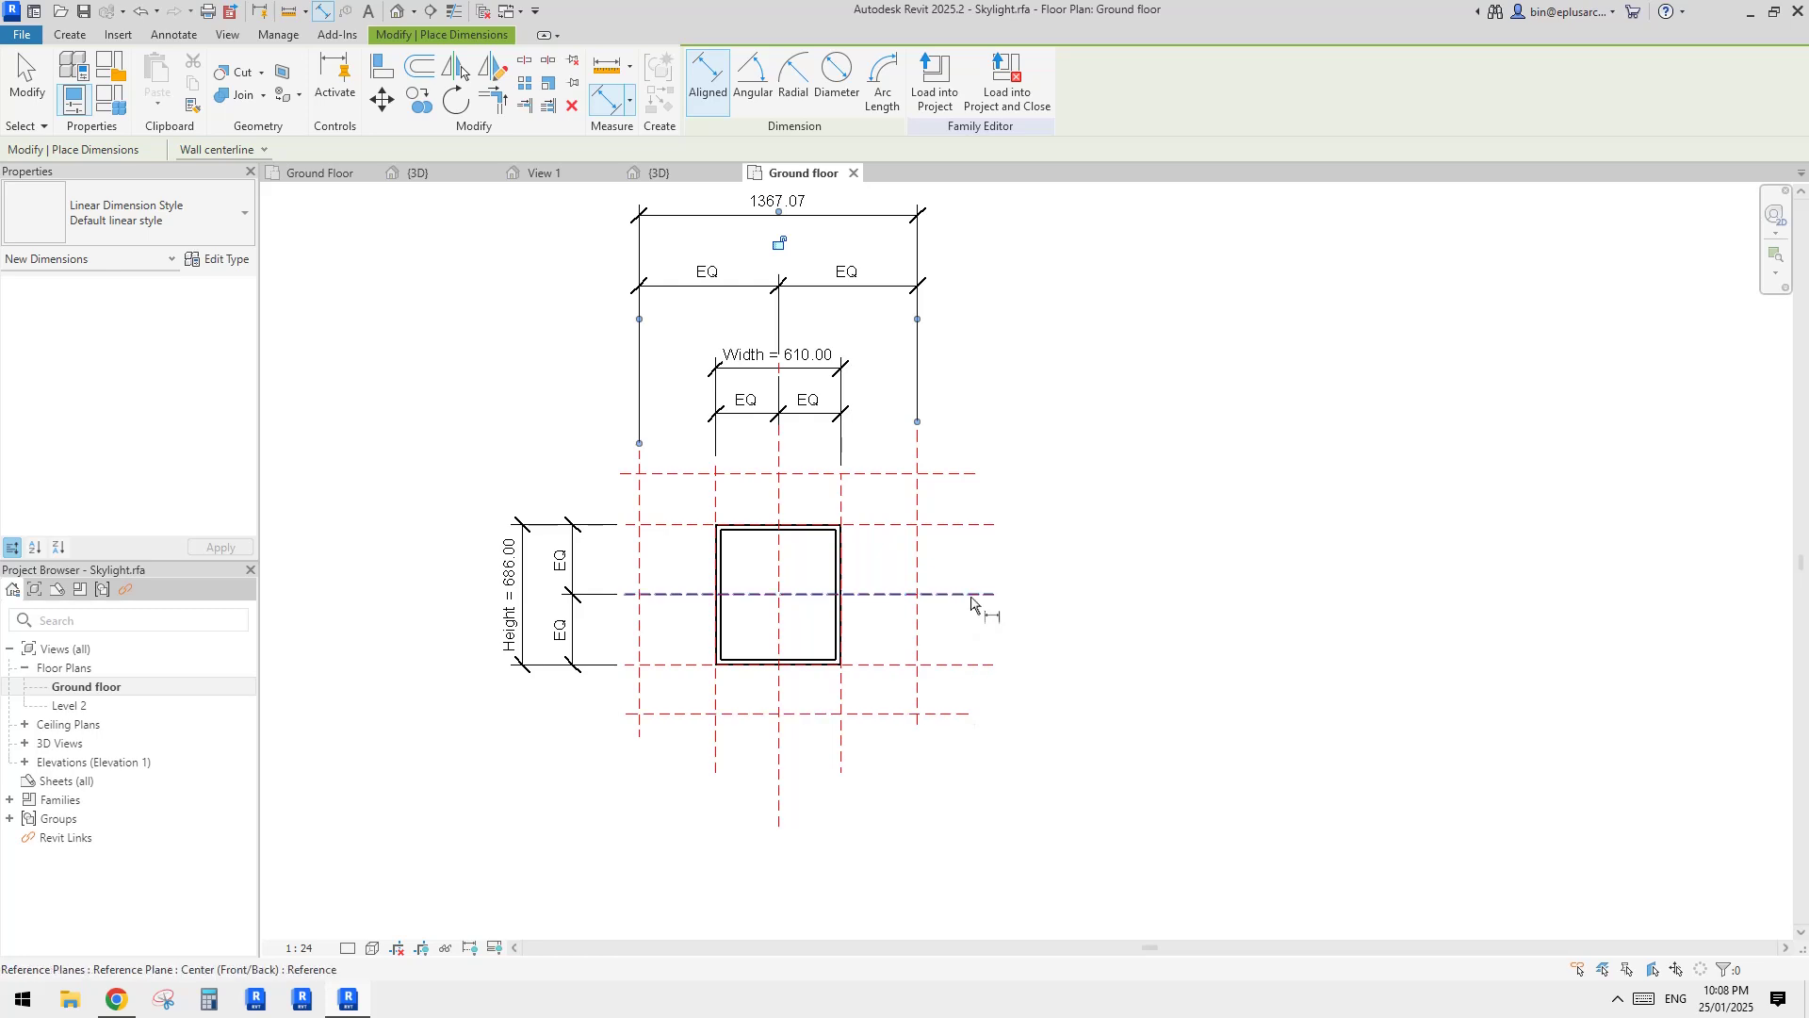
left_click(948, 475)
left_click(951, 594)
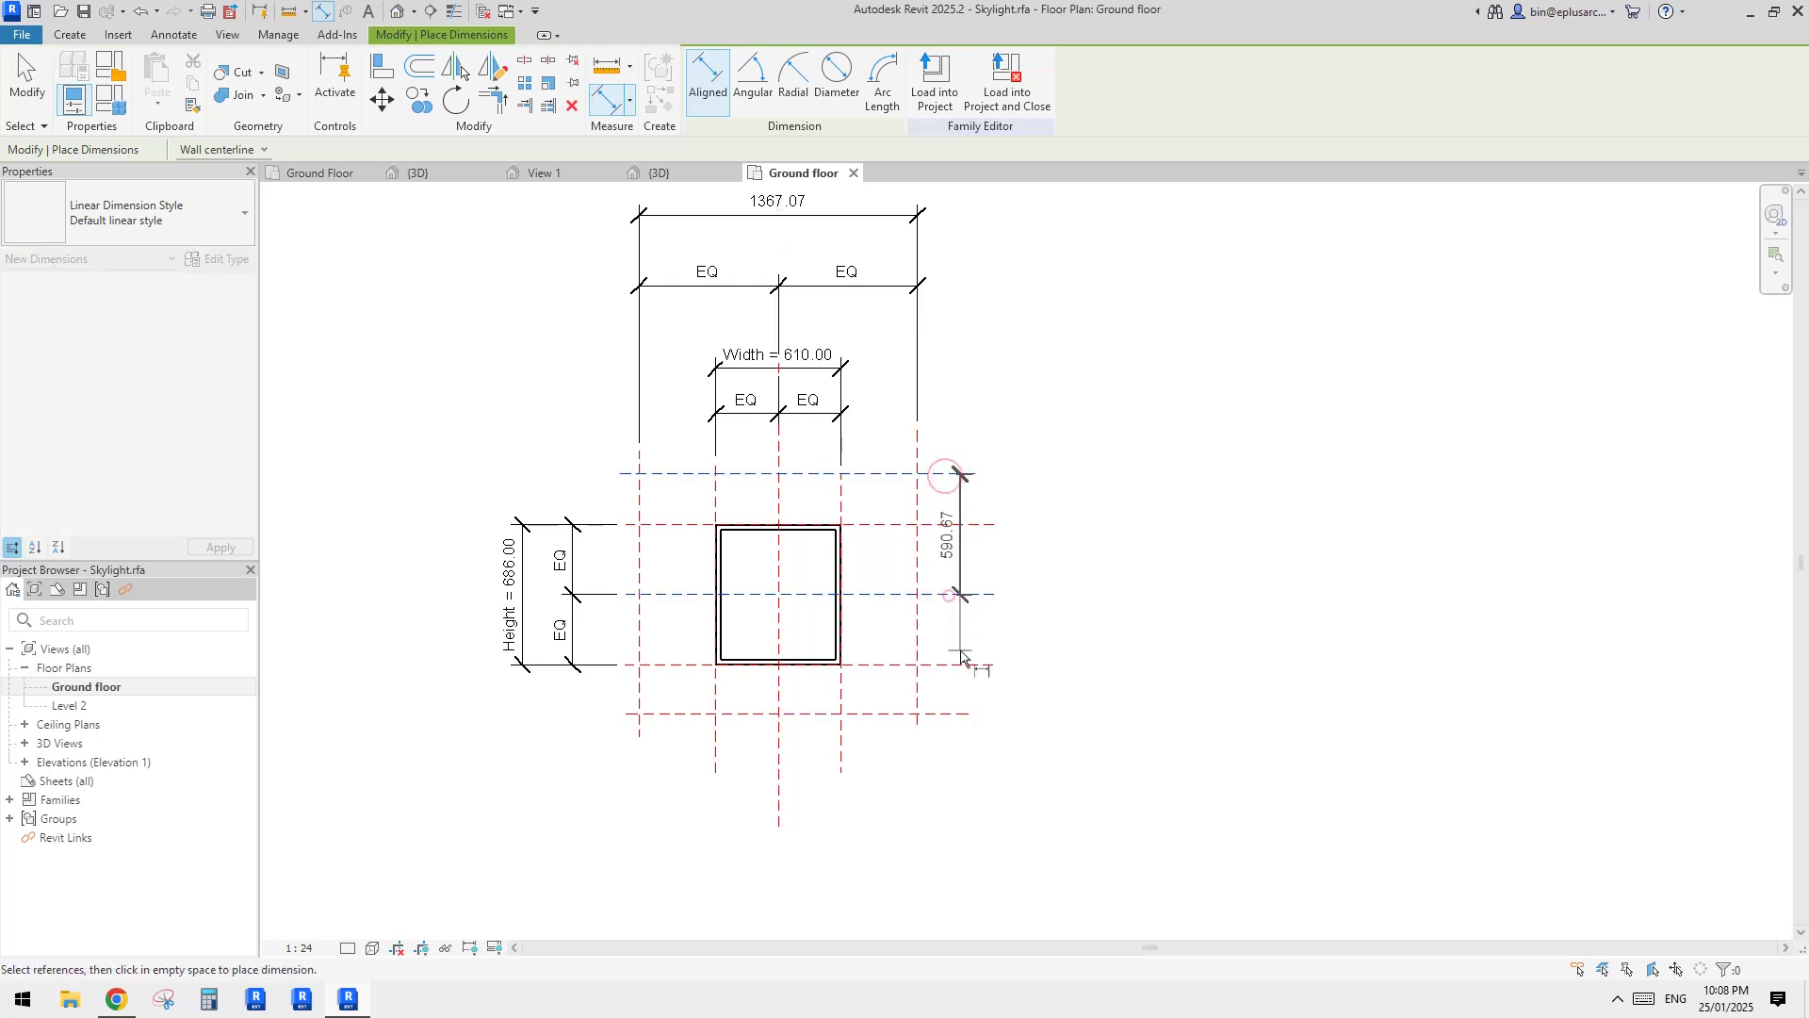
left_click(952, 713)
left_click(1081, 644)
left_click(1017, 596)
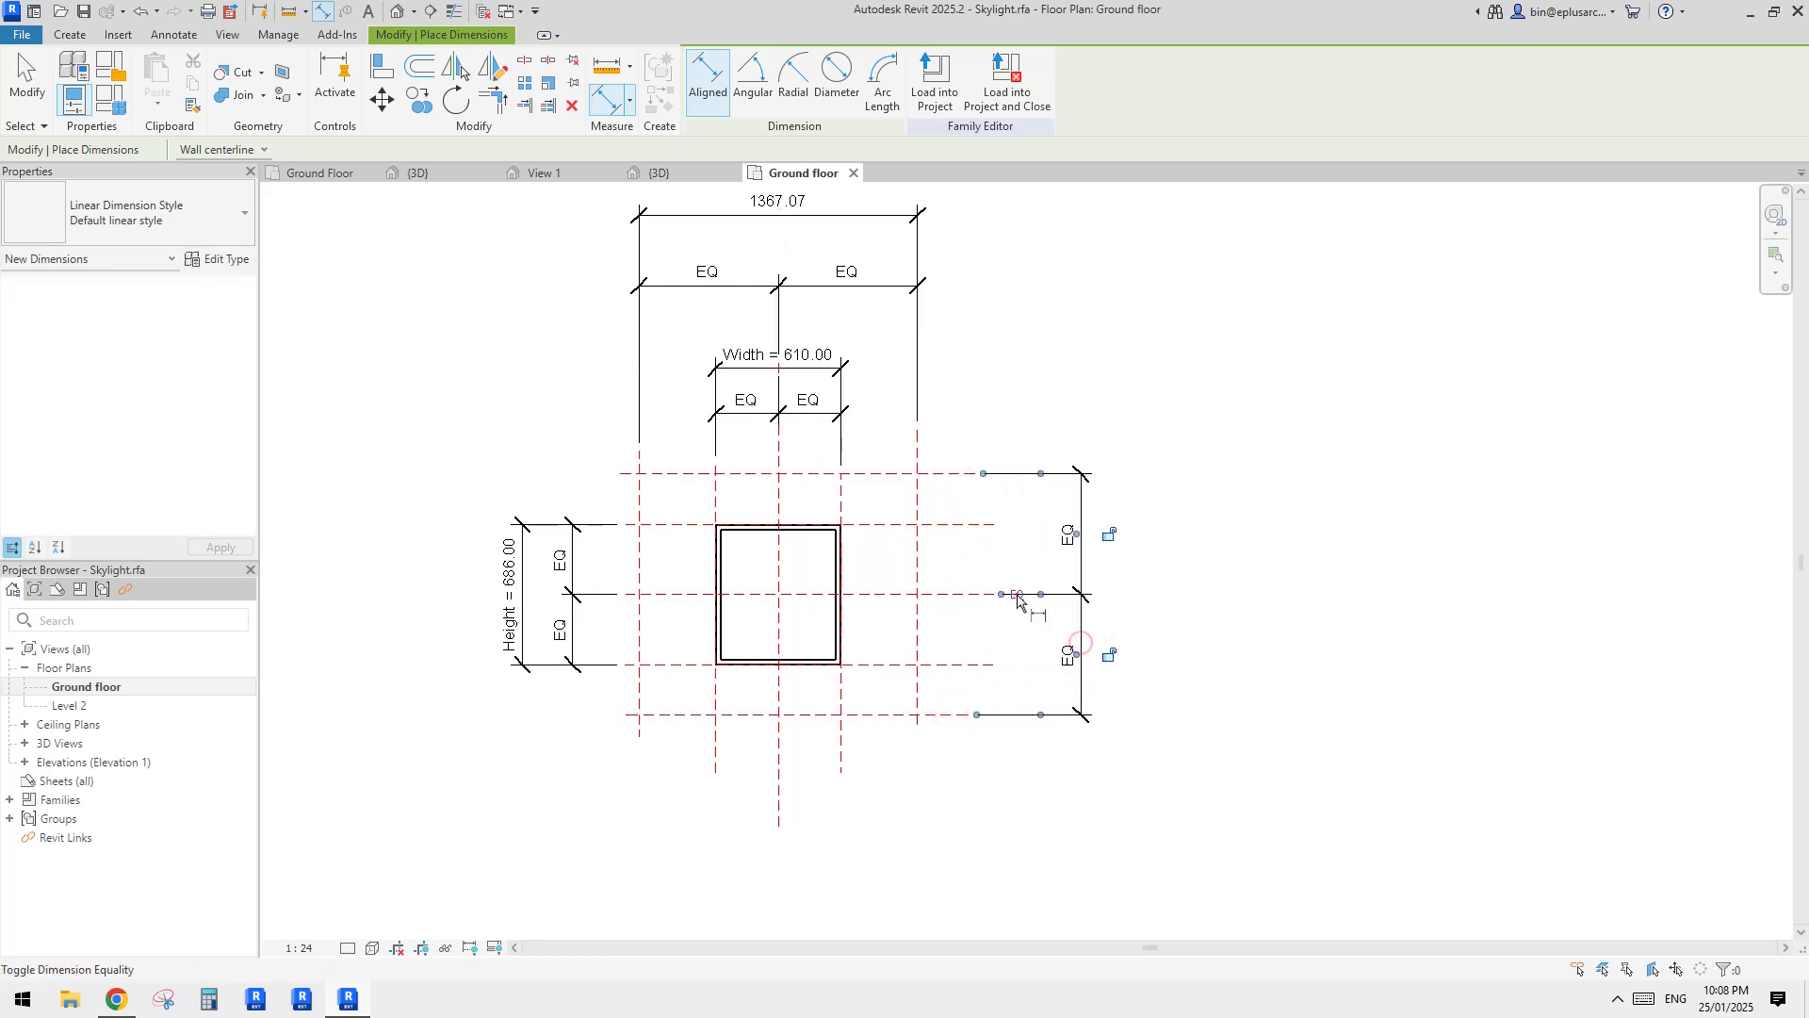
Step: Add an overall dimension between the two outer horizontal reference planes and end the dimension command
left_click(937, 474)
left_click(935, 714)
left_click(1133, 652)
key("Escape")
key("Escape")
Step: Label the overall dimension between the outer vertical reference planes with a new family type parameter named WB
left_click(801, 210)
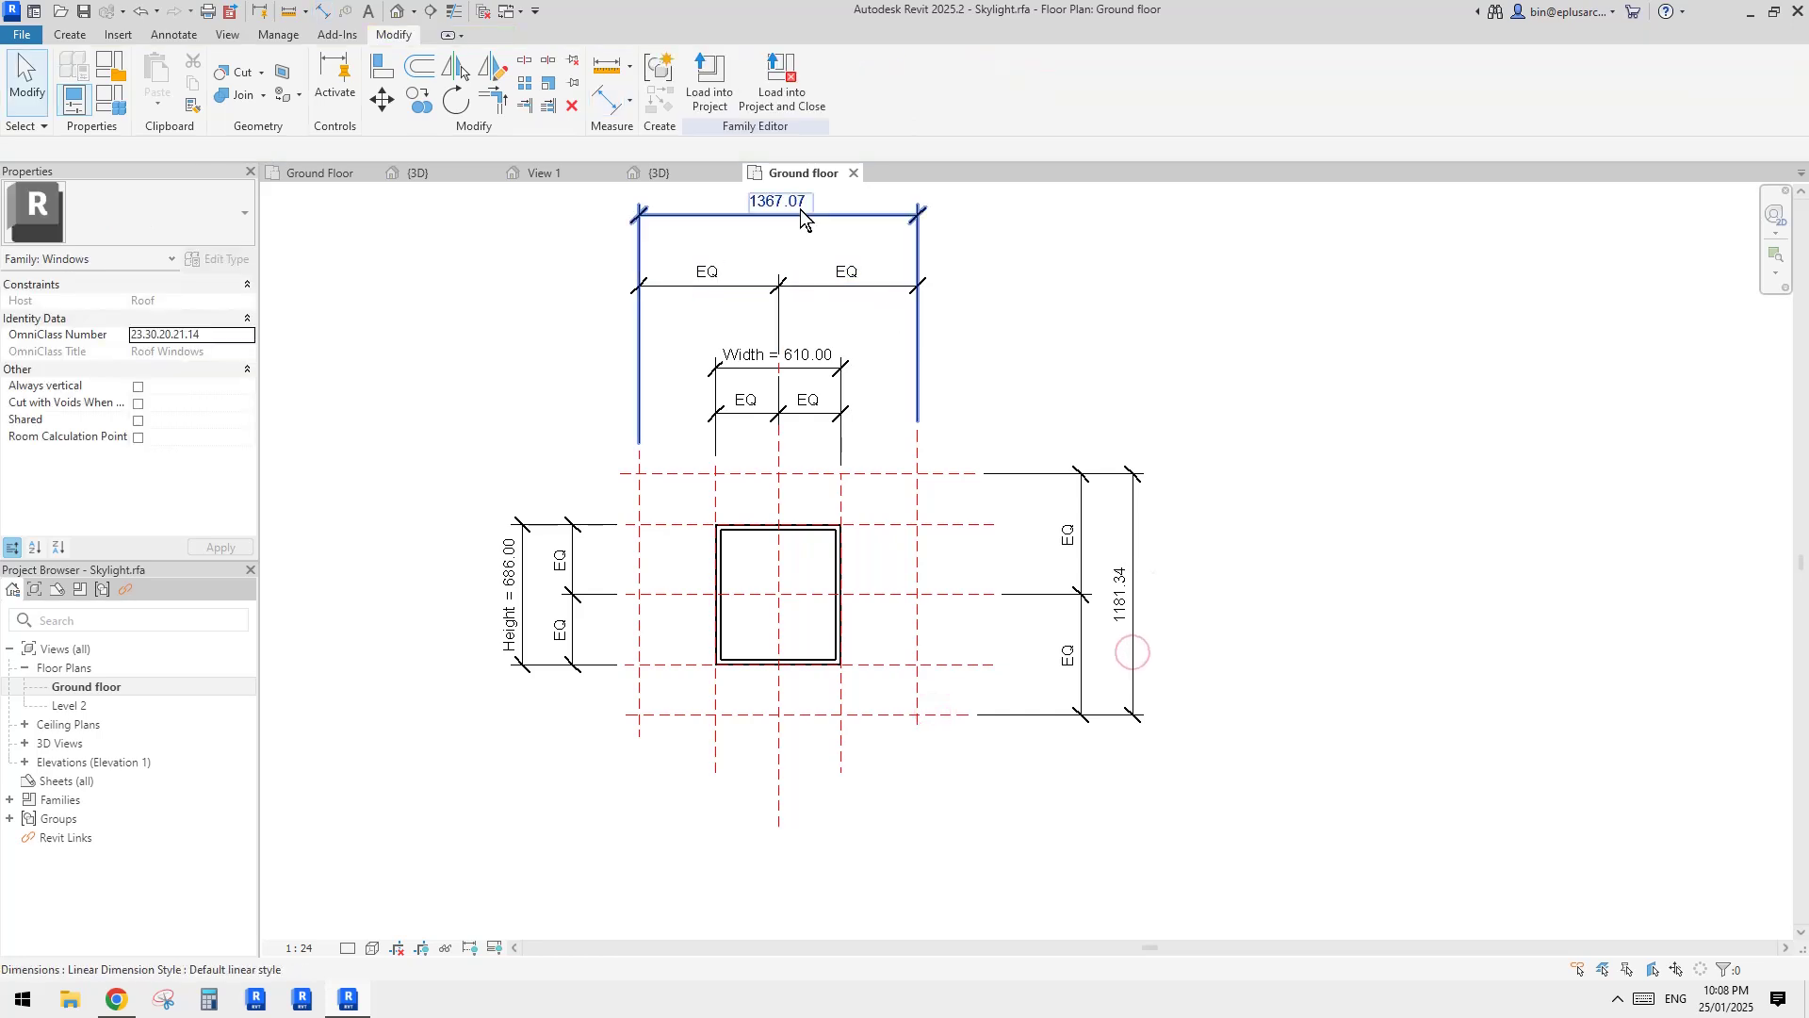
left_click(886, 82)
type("w")
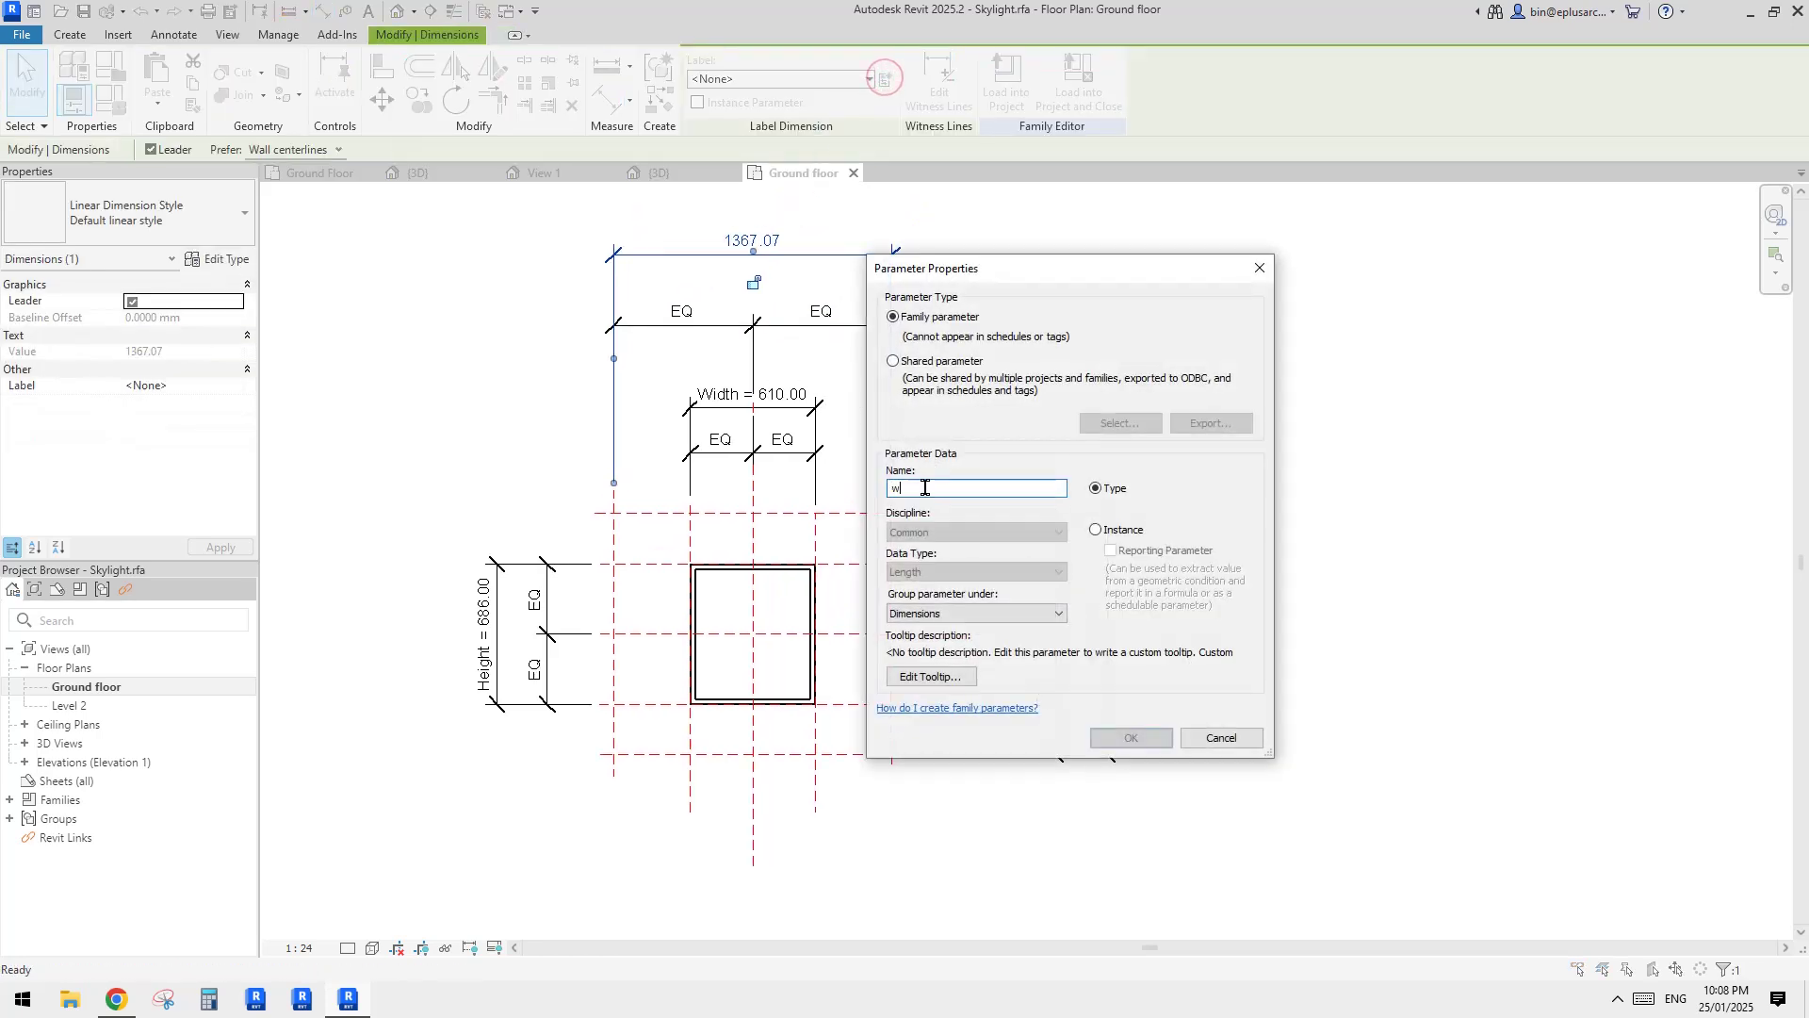
type("B")
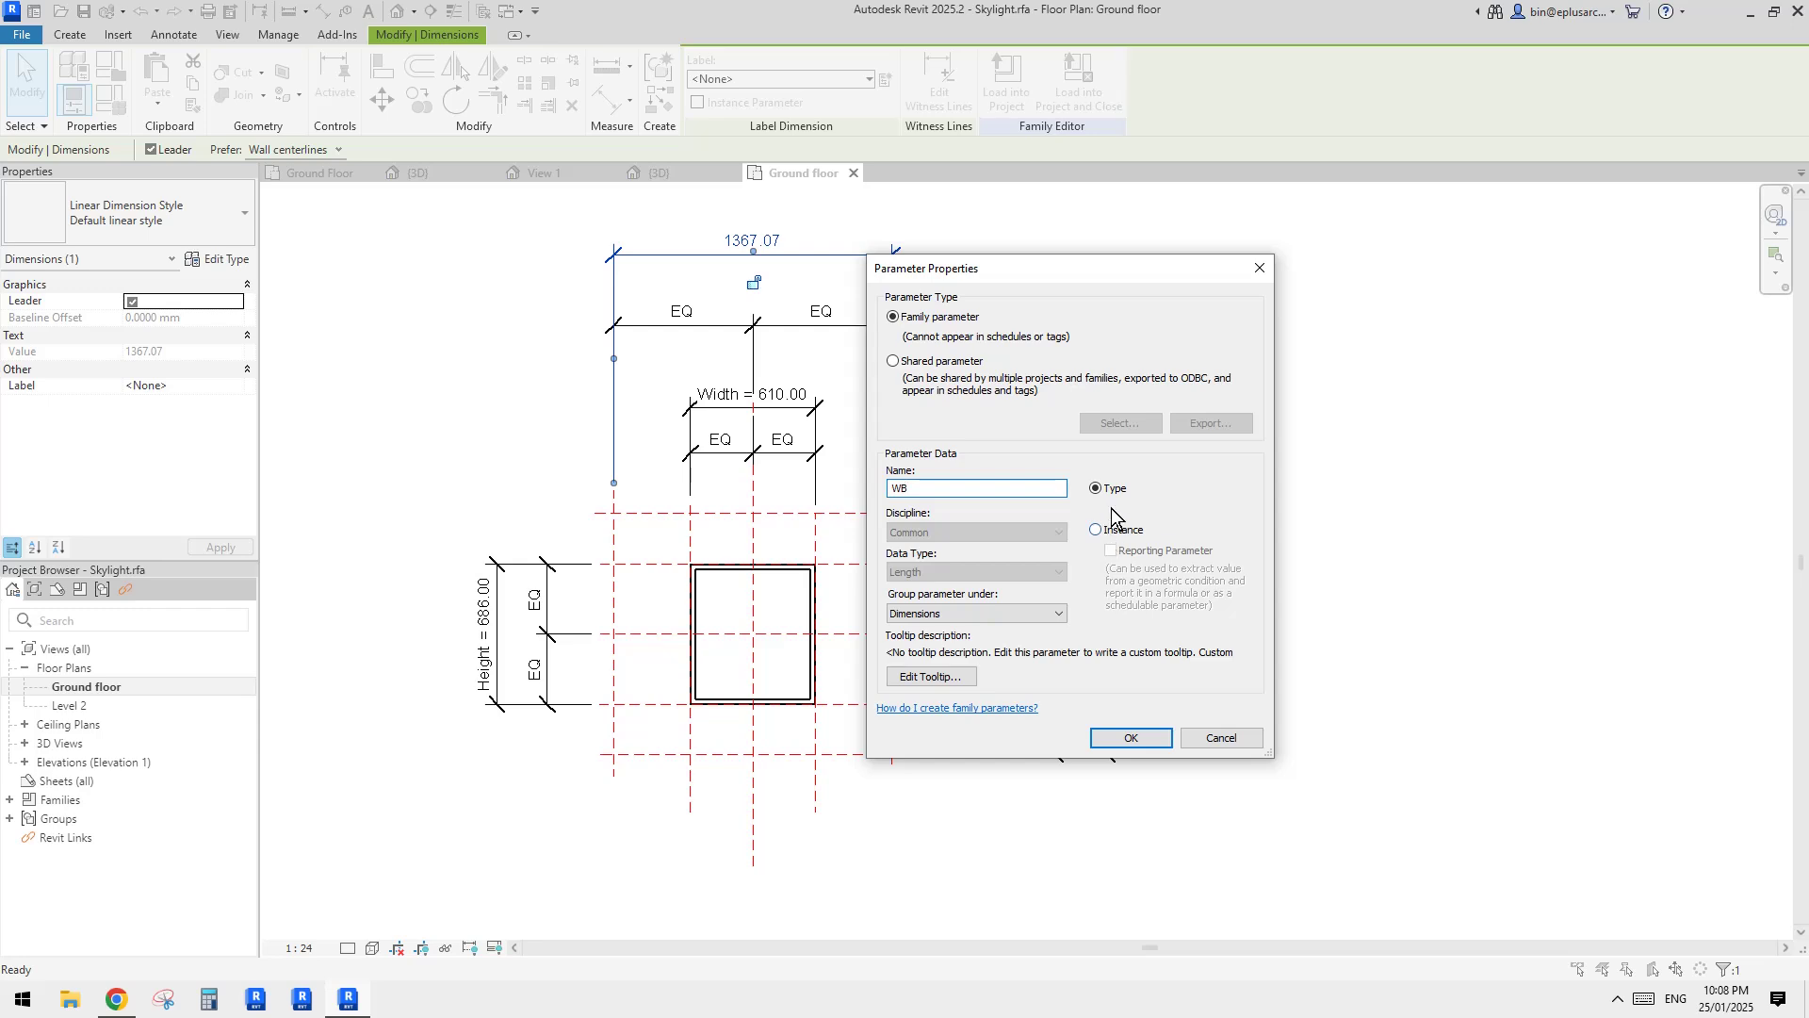
left_click(1123, 740)
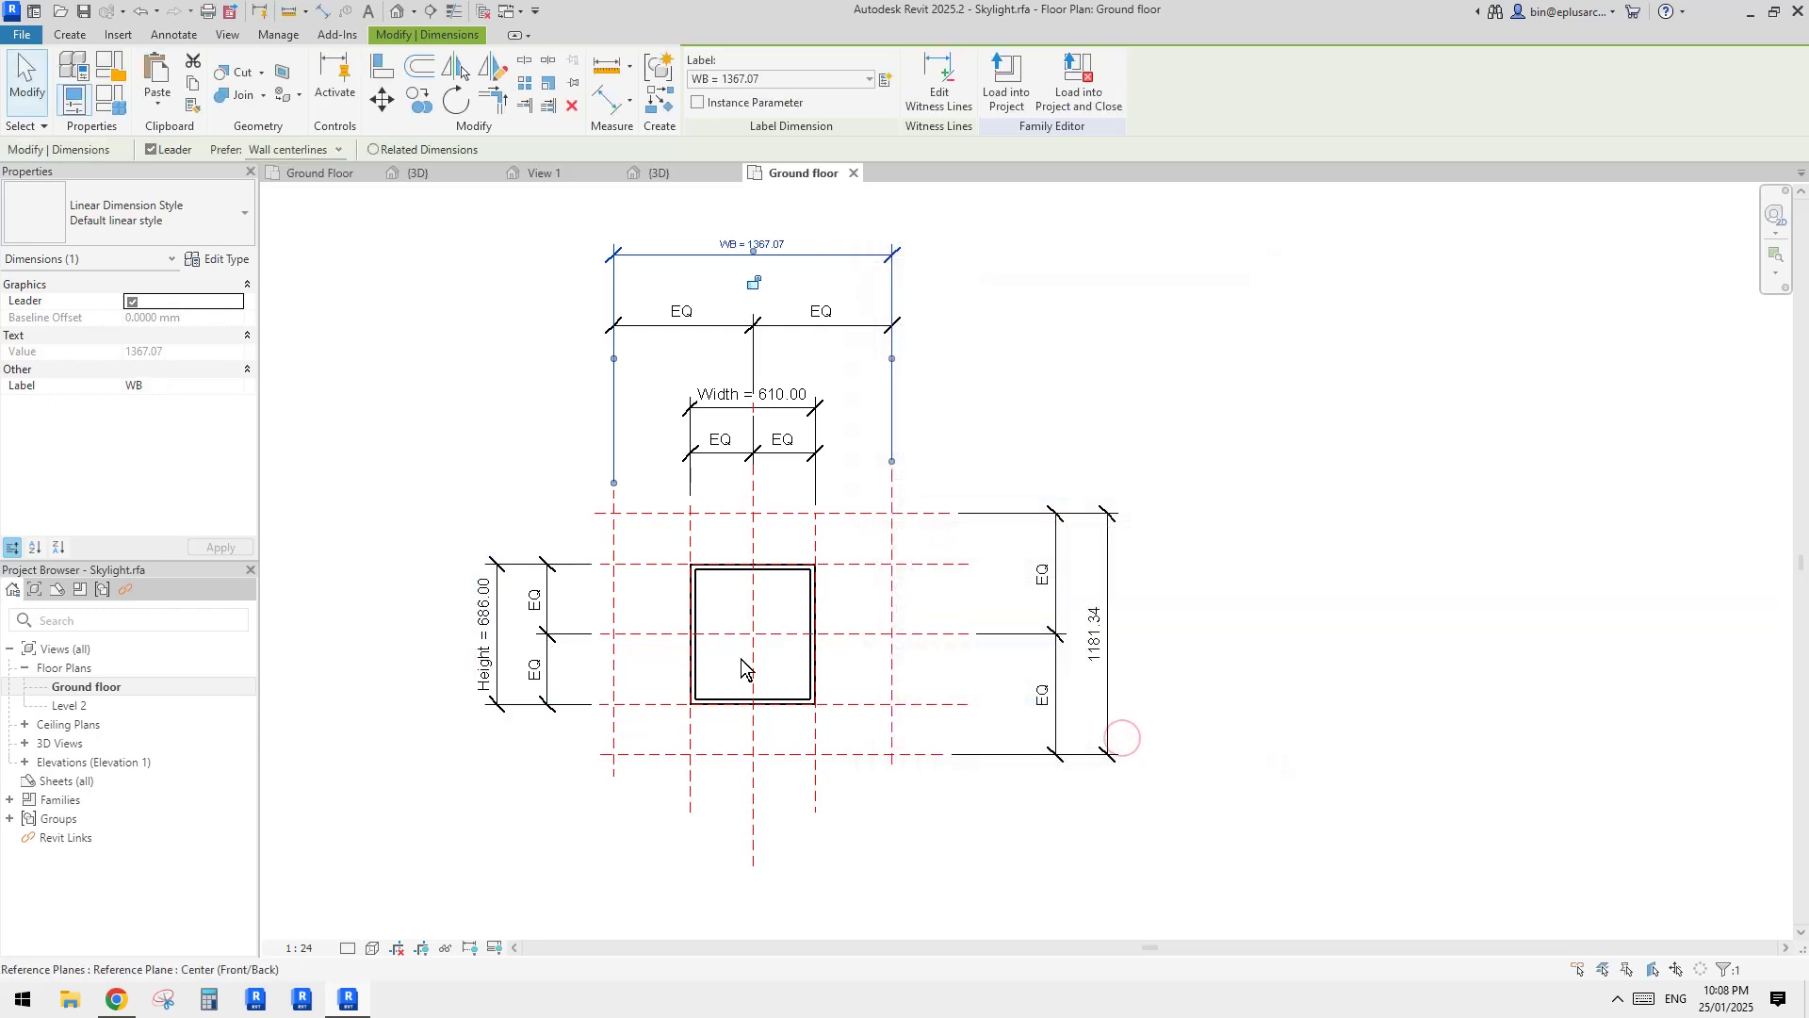
Step: Label the overall dimension between the outer horizontal reference planes with a new family type parameter named HB
left_click(1103, 633)
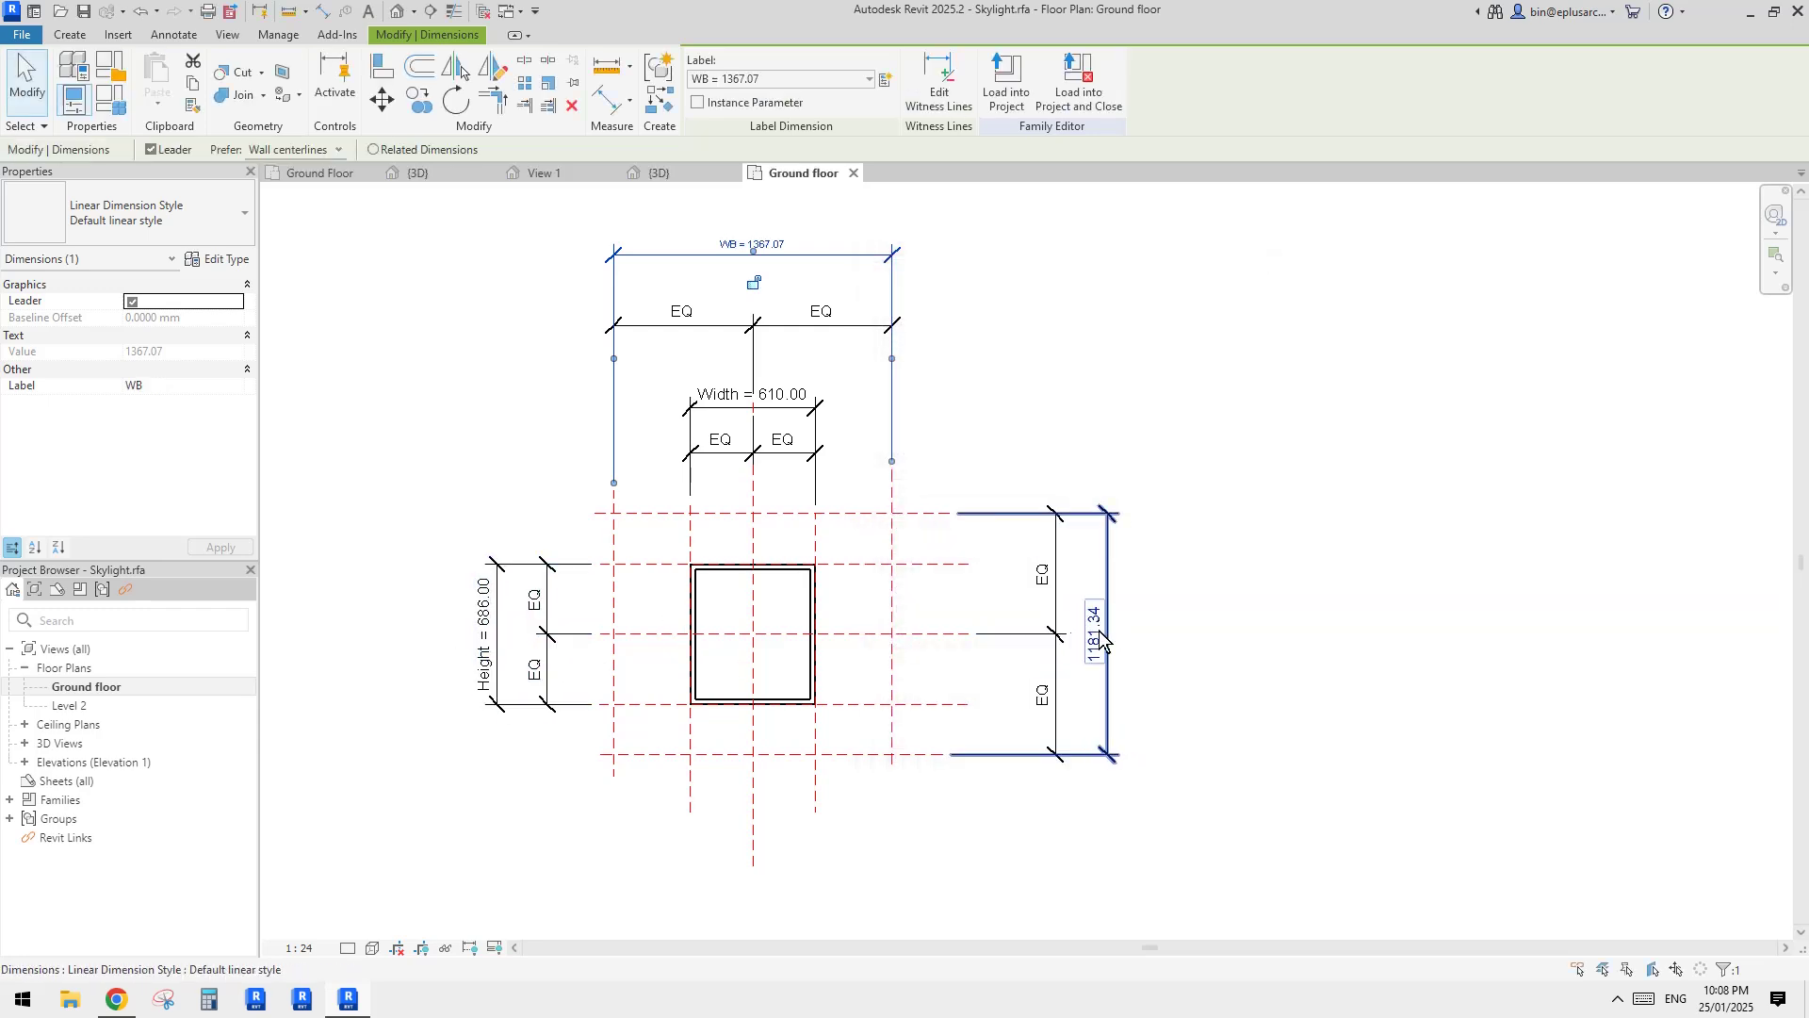
left_click(885, 80)
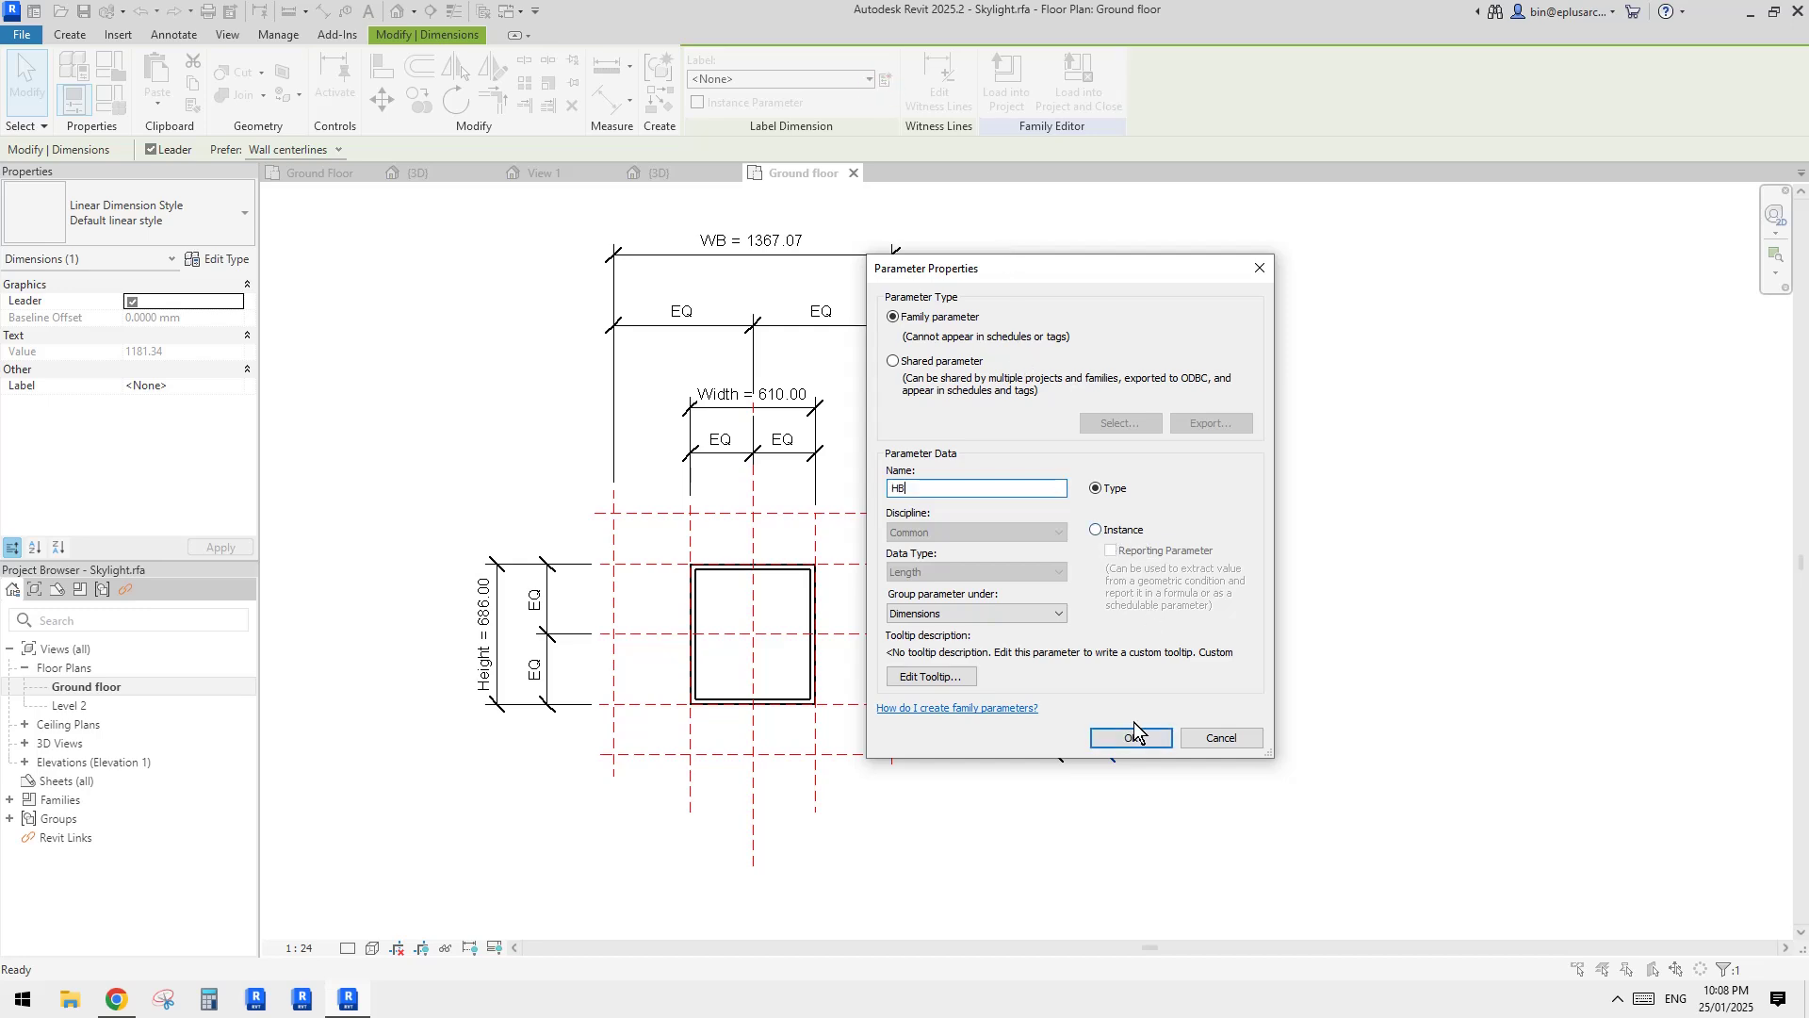
left_click(1134, 738)
key("Escape")
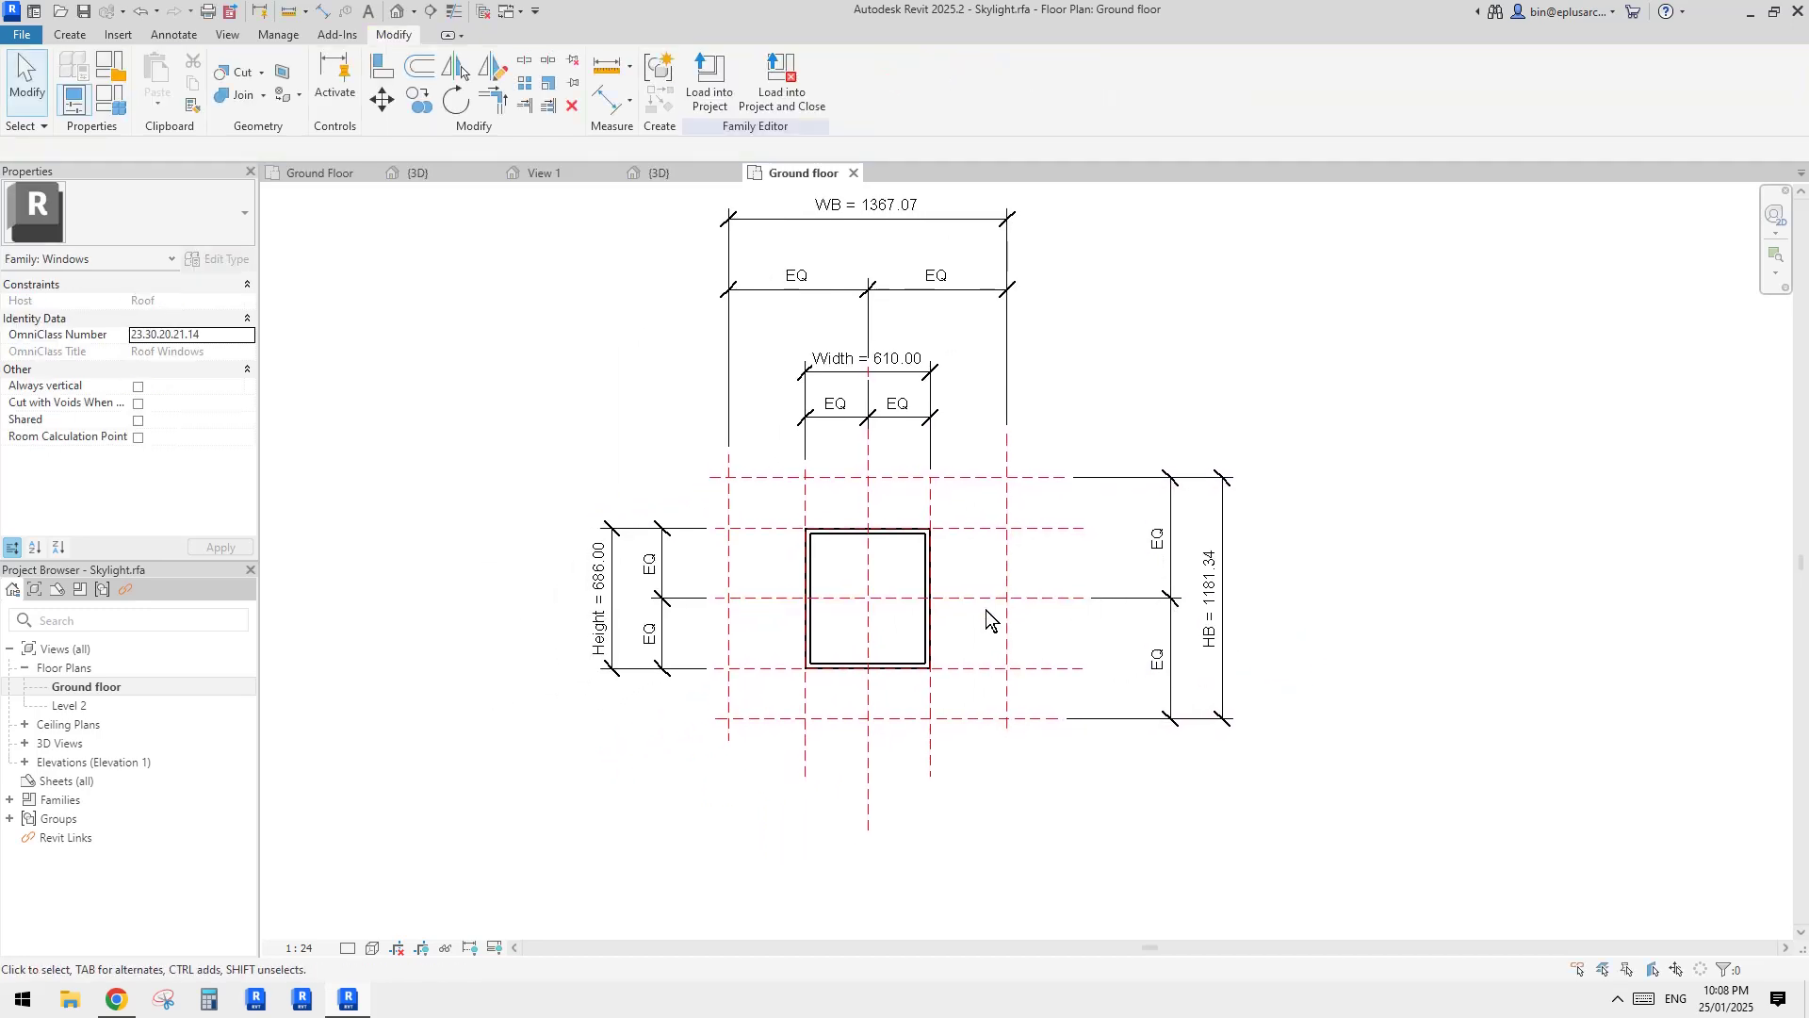
Step: Open the Front elevation and examine the Ground floor level and the host roof slab beneath the skylight frame
middle_click_drag(987, 611, 1017, 607)
middle_click_drag(814, 479, 811, 484)
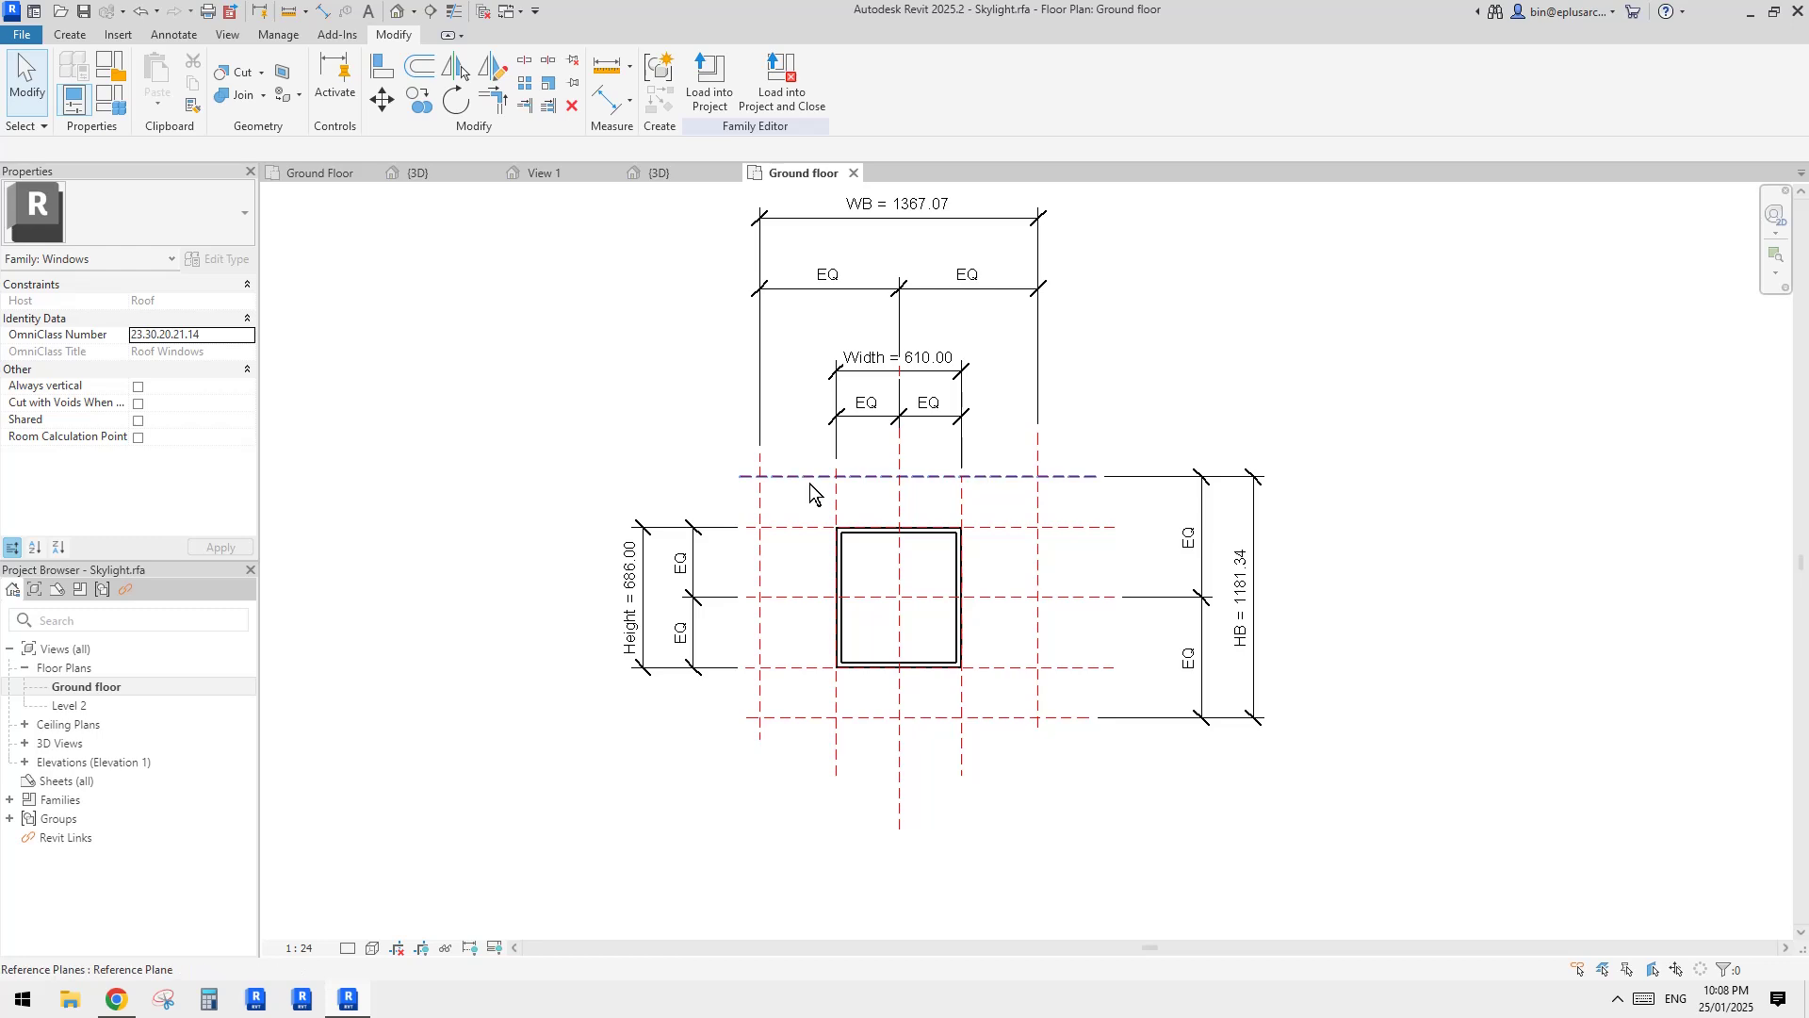
double_click(69, 763)
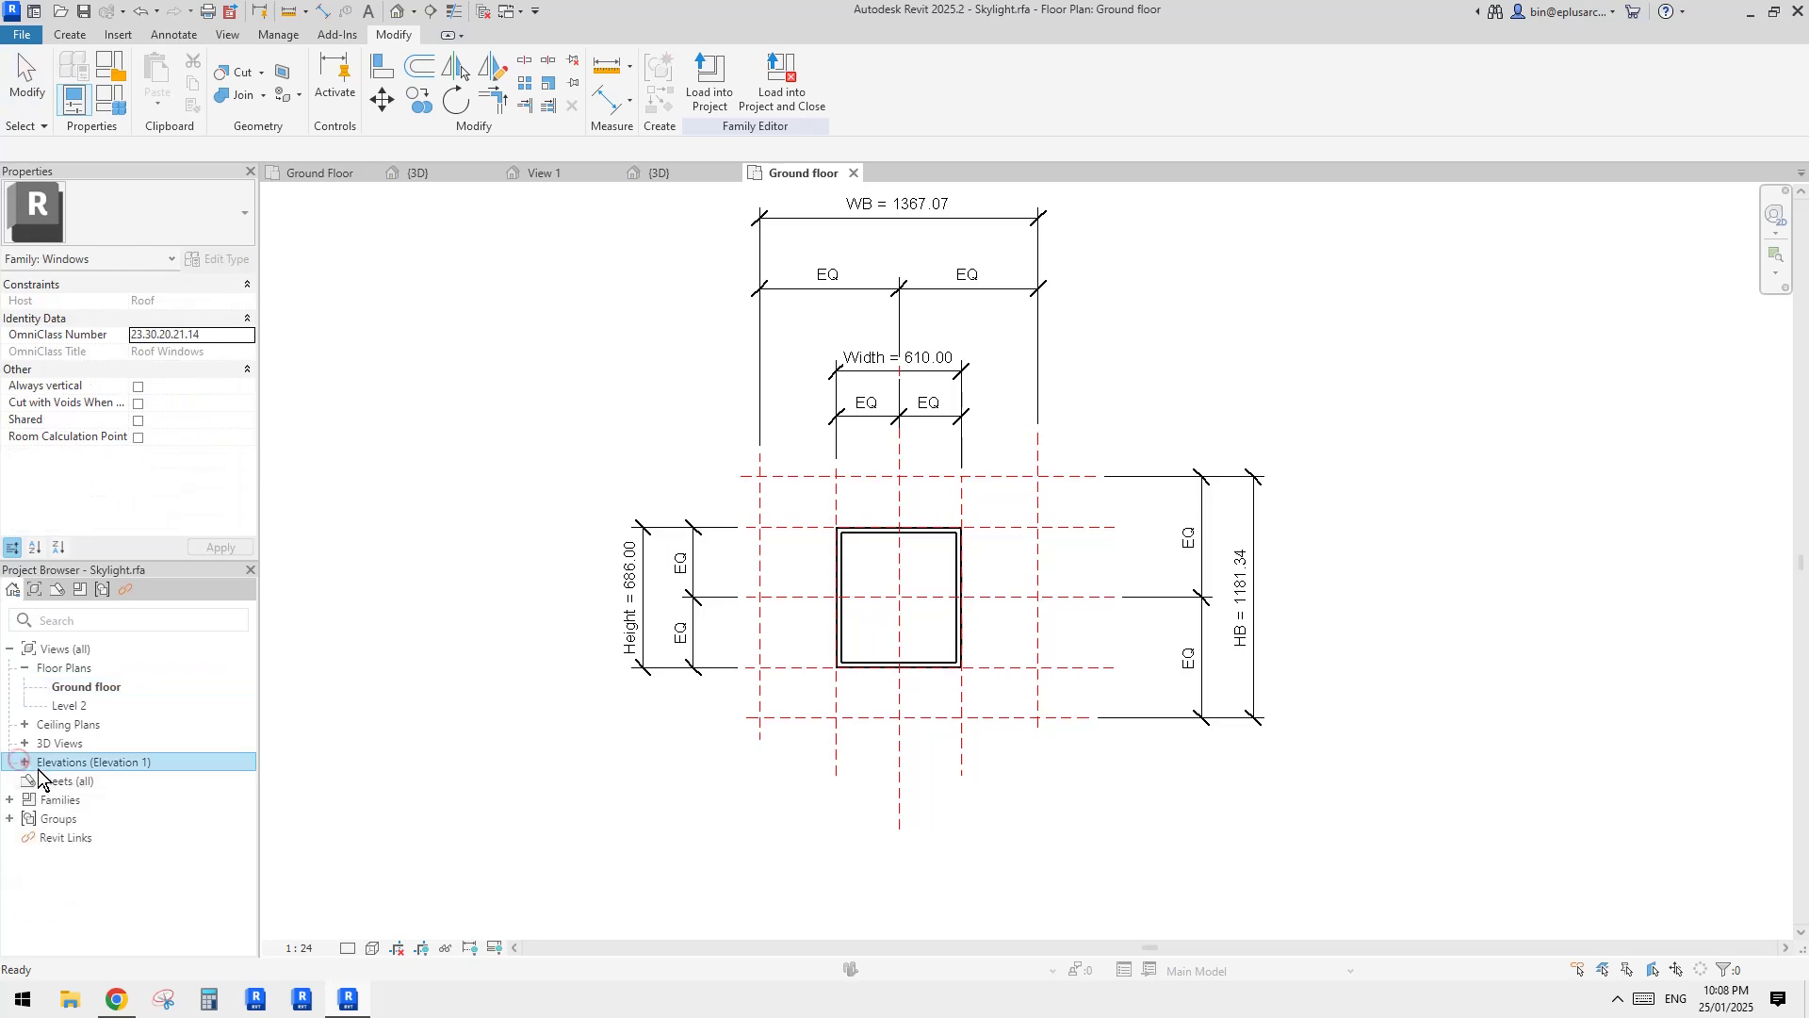
double_click(68, 801)
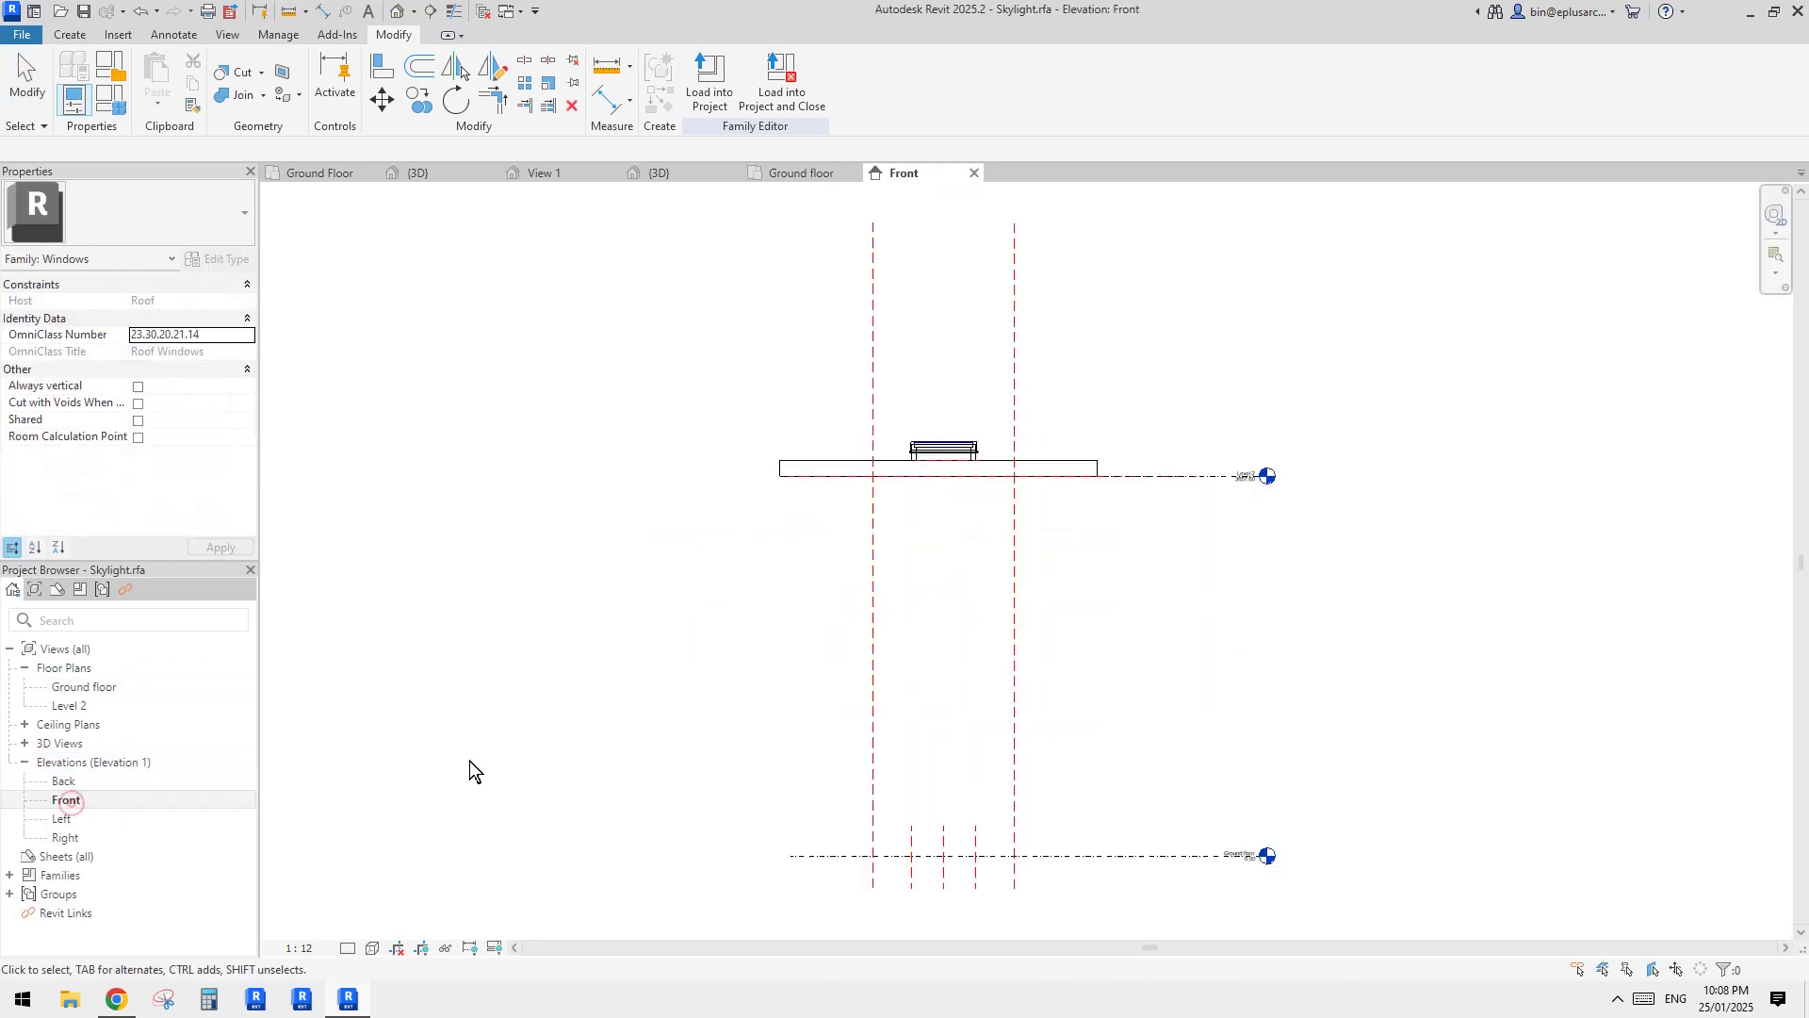
middle_click_drag(950, 490, 902, 474)
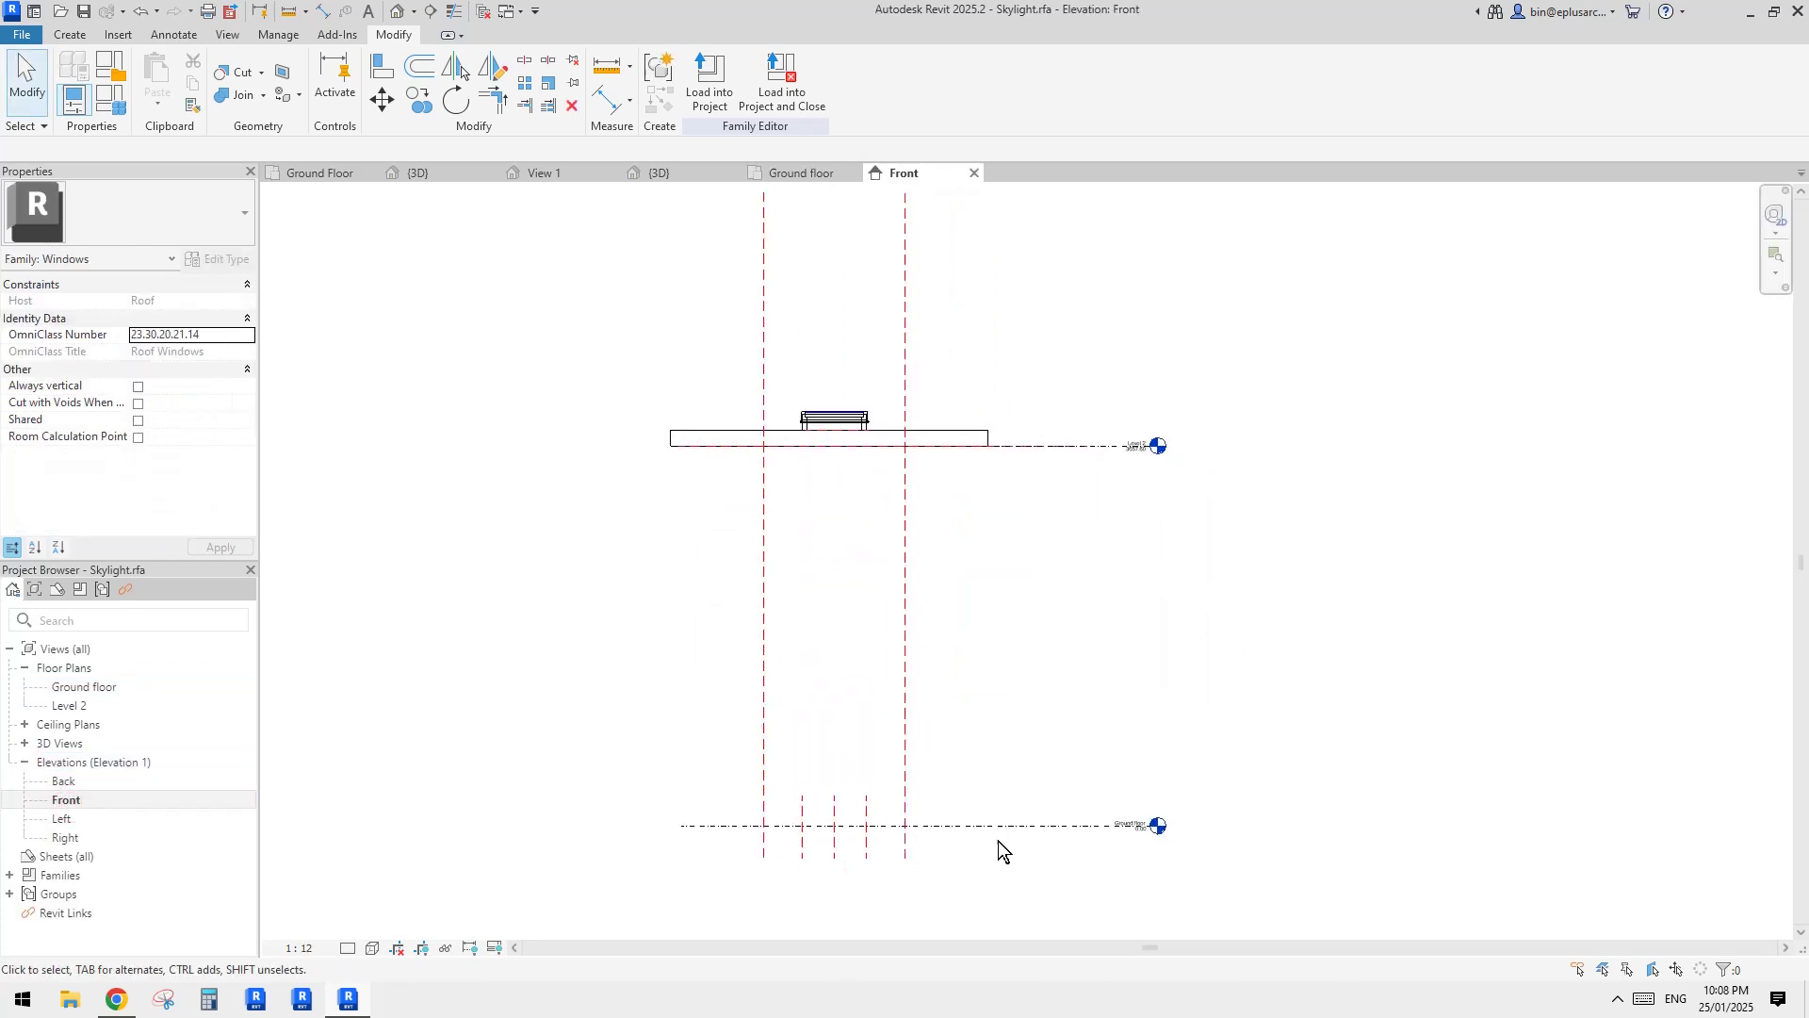
left_click(1061, 828)
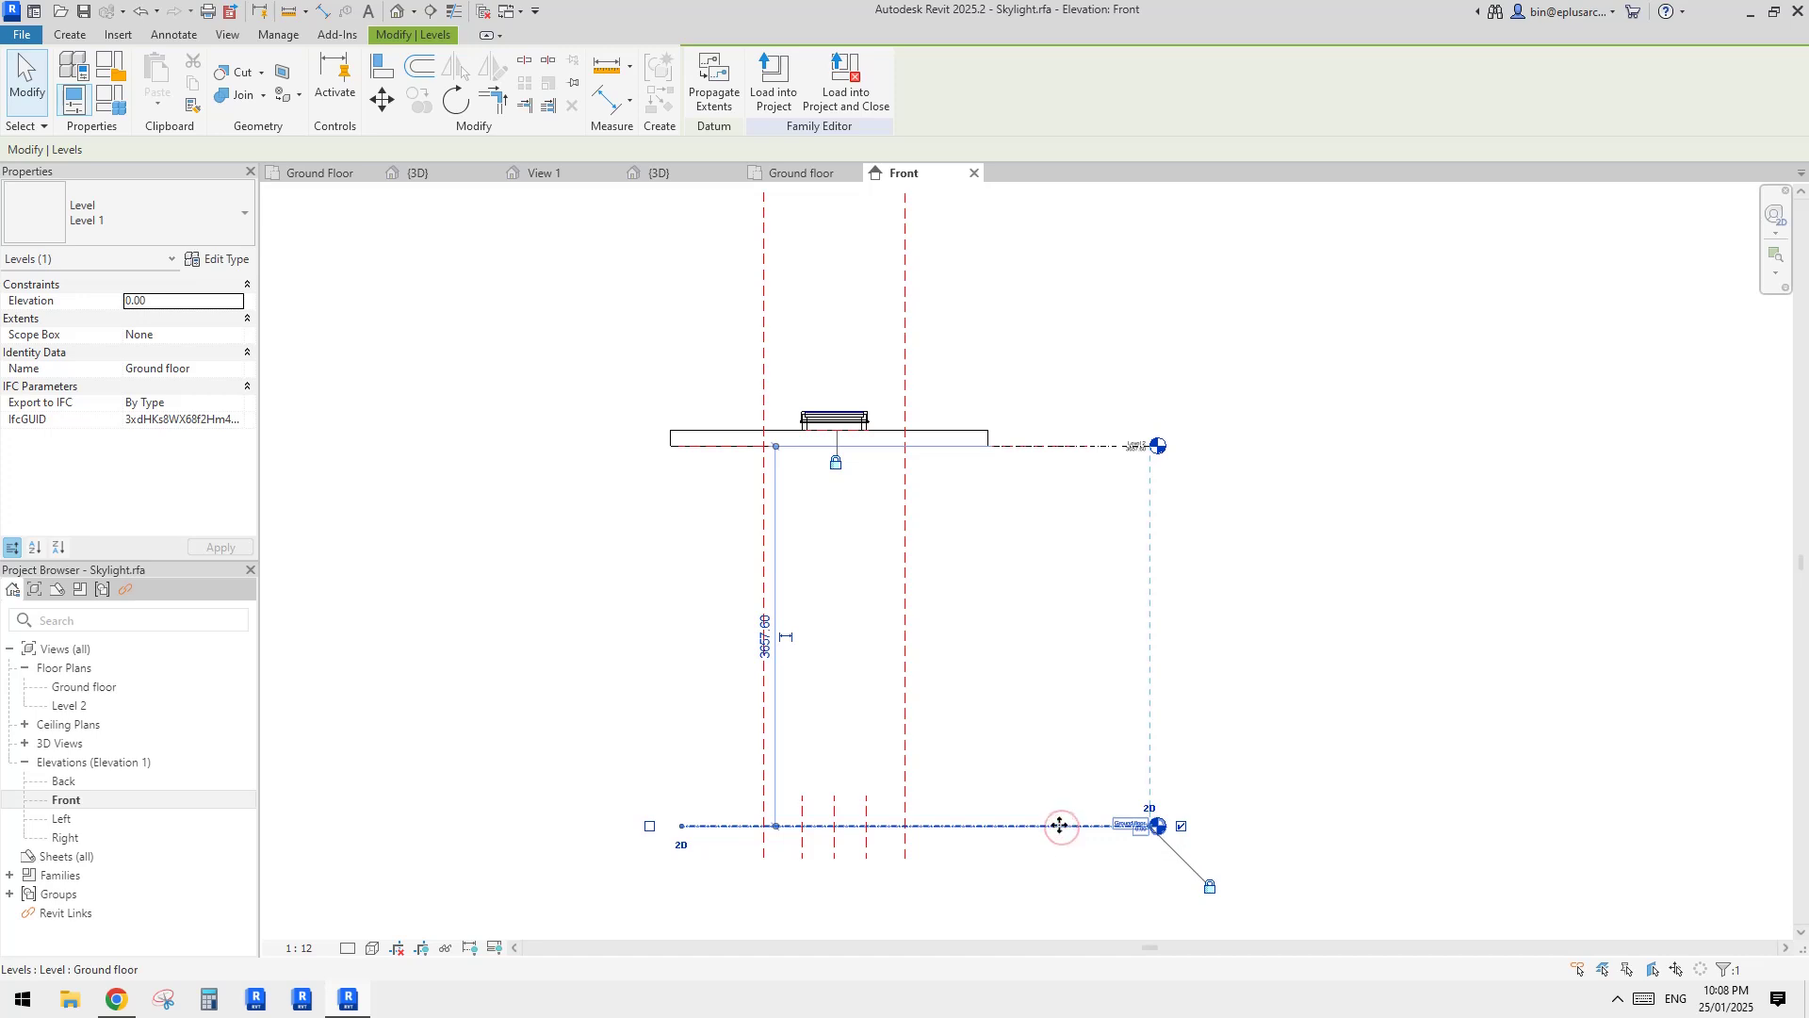
left_click(1063, 541)
scroll(891, 420, "up", 1)
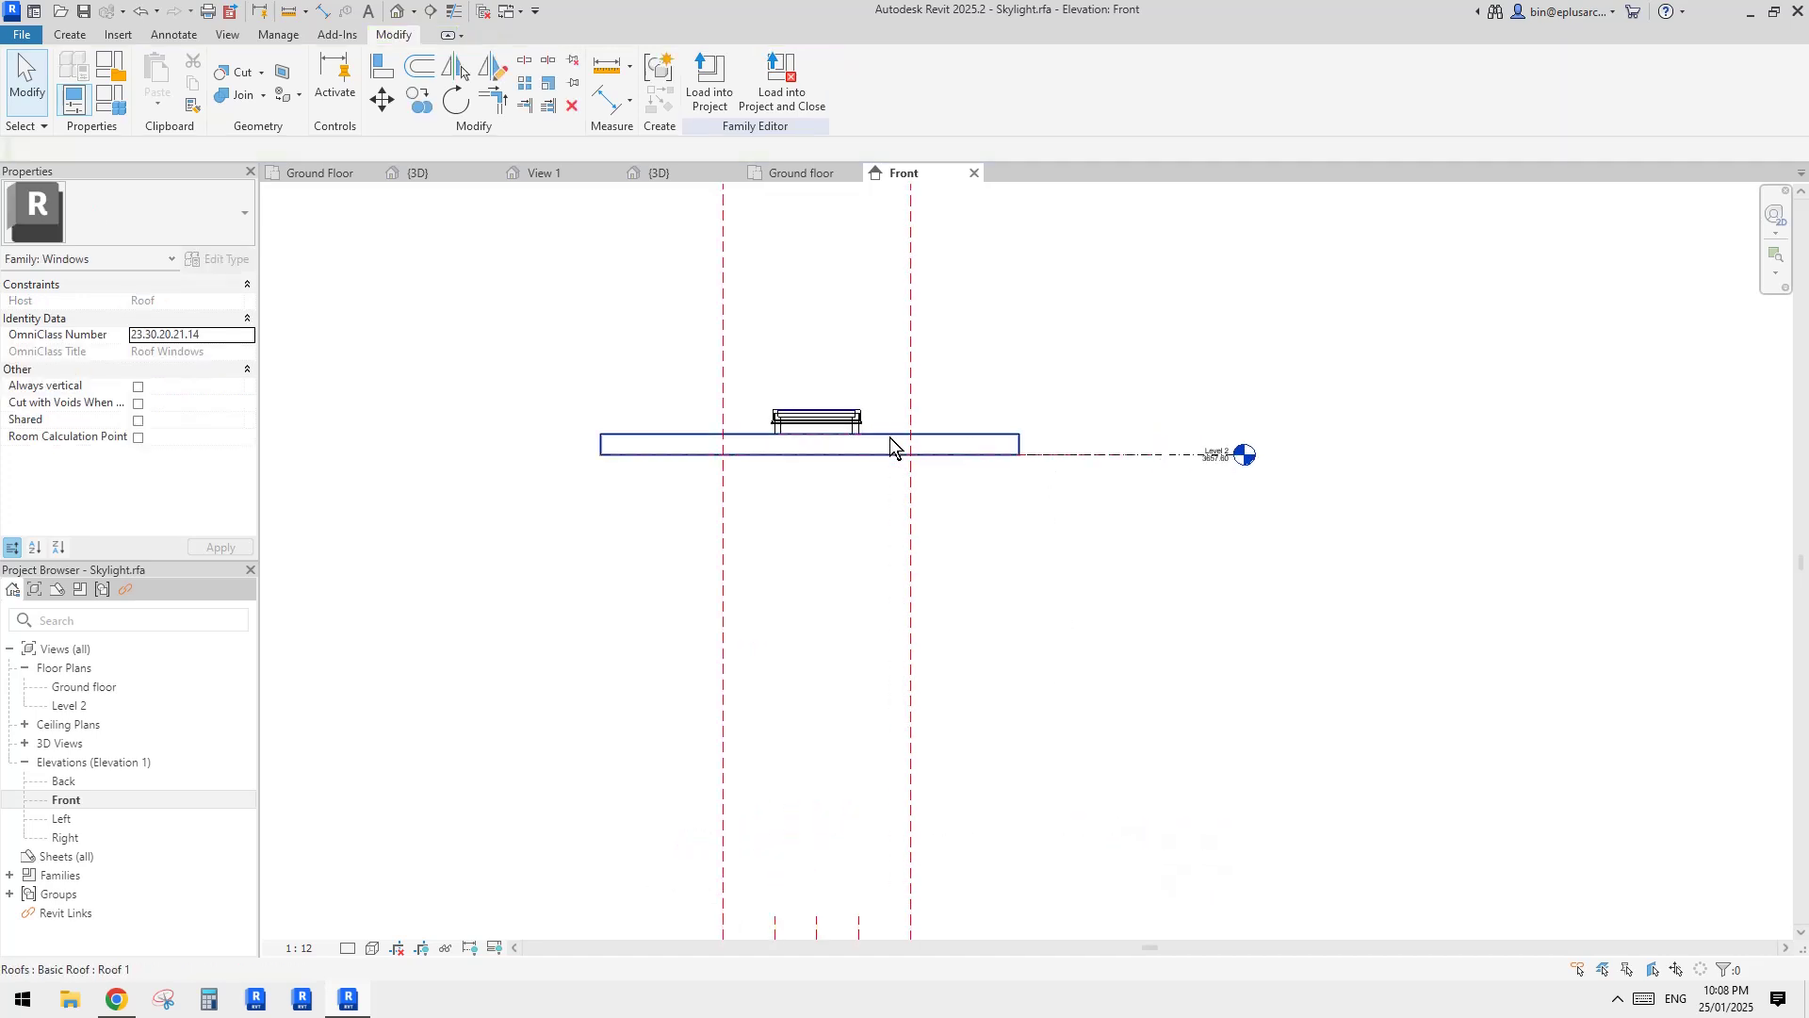
left_click(889, 438)
scroll(871, 450, "up", 3)
left_click(840, 466)
key("Tab")
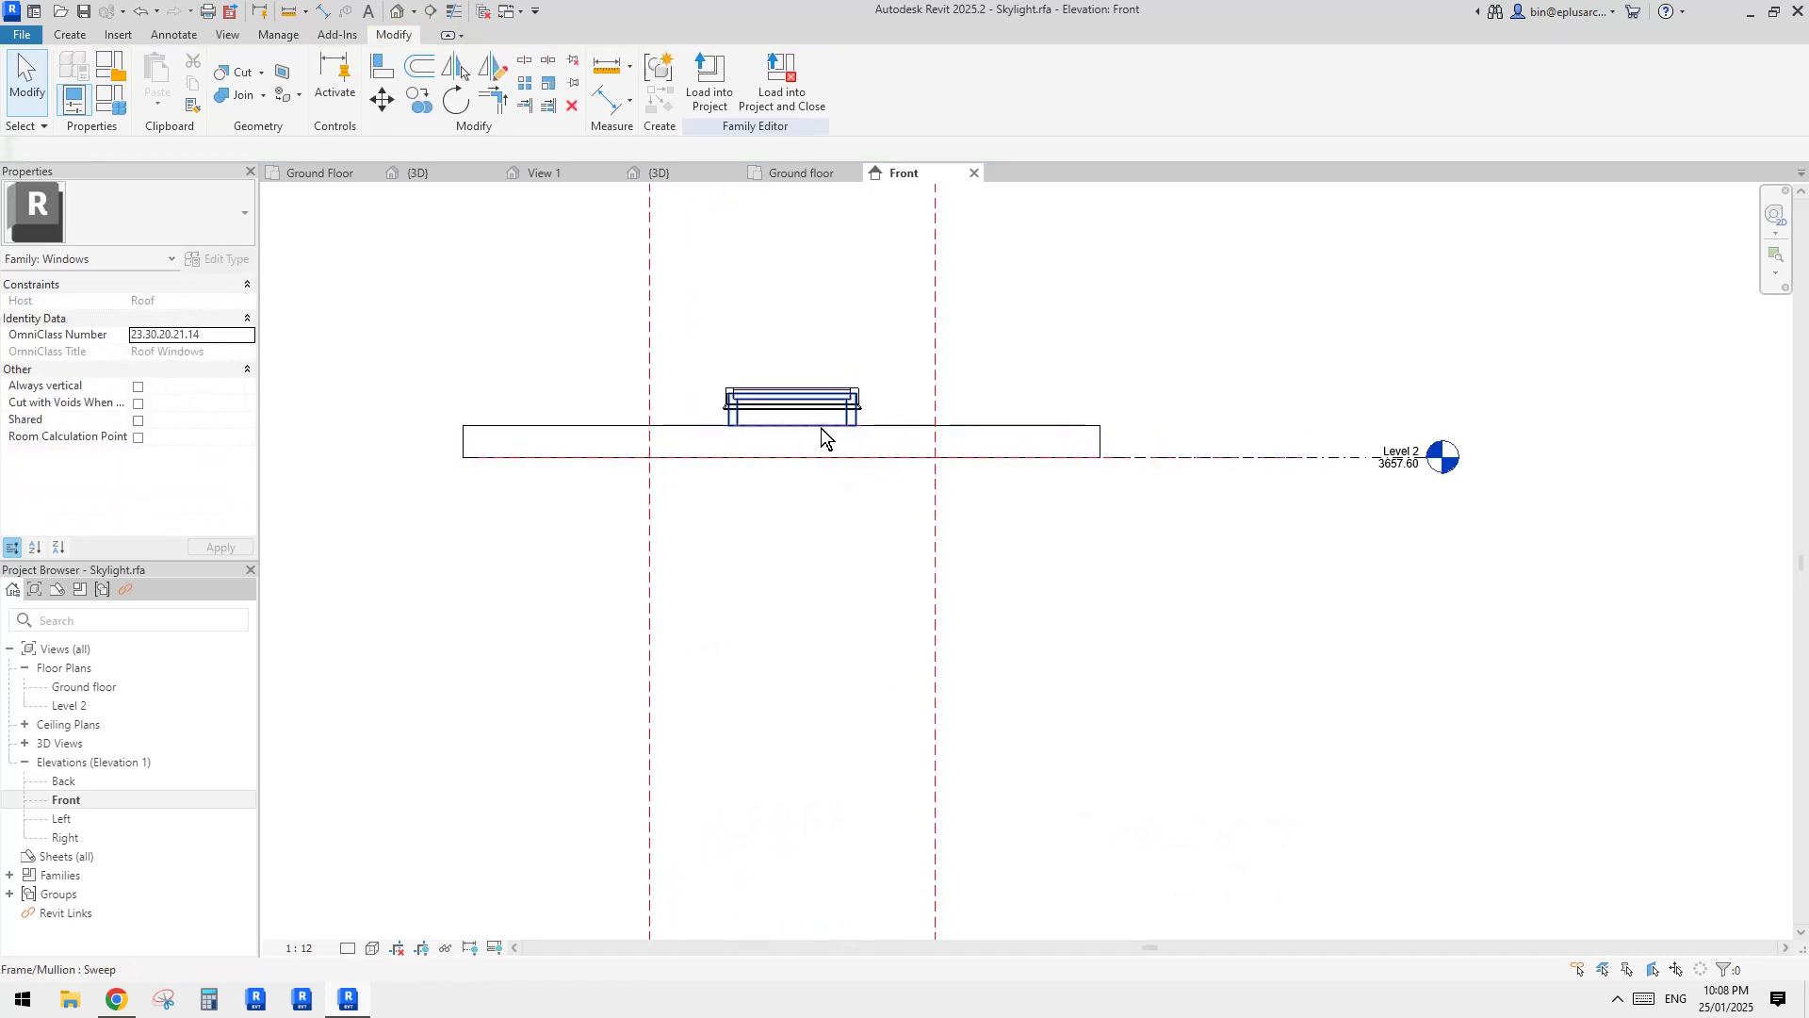
Step: Inspect the reference planes along the roof slab's upper and lower faces to identify their names
left_click(824, 429)
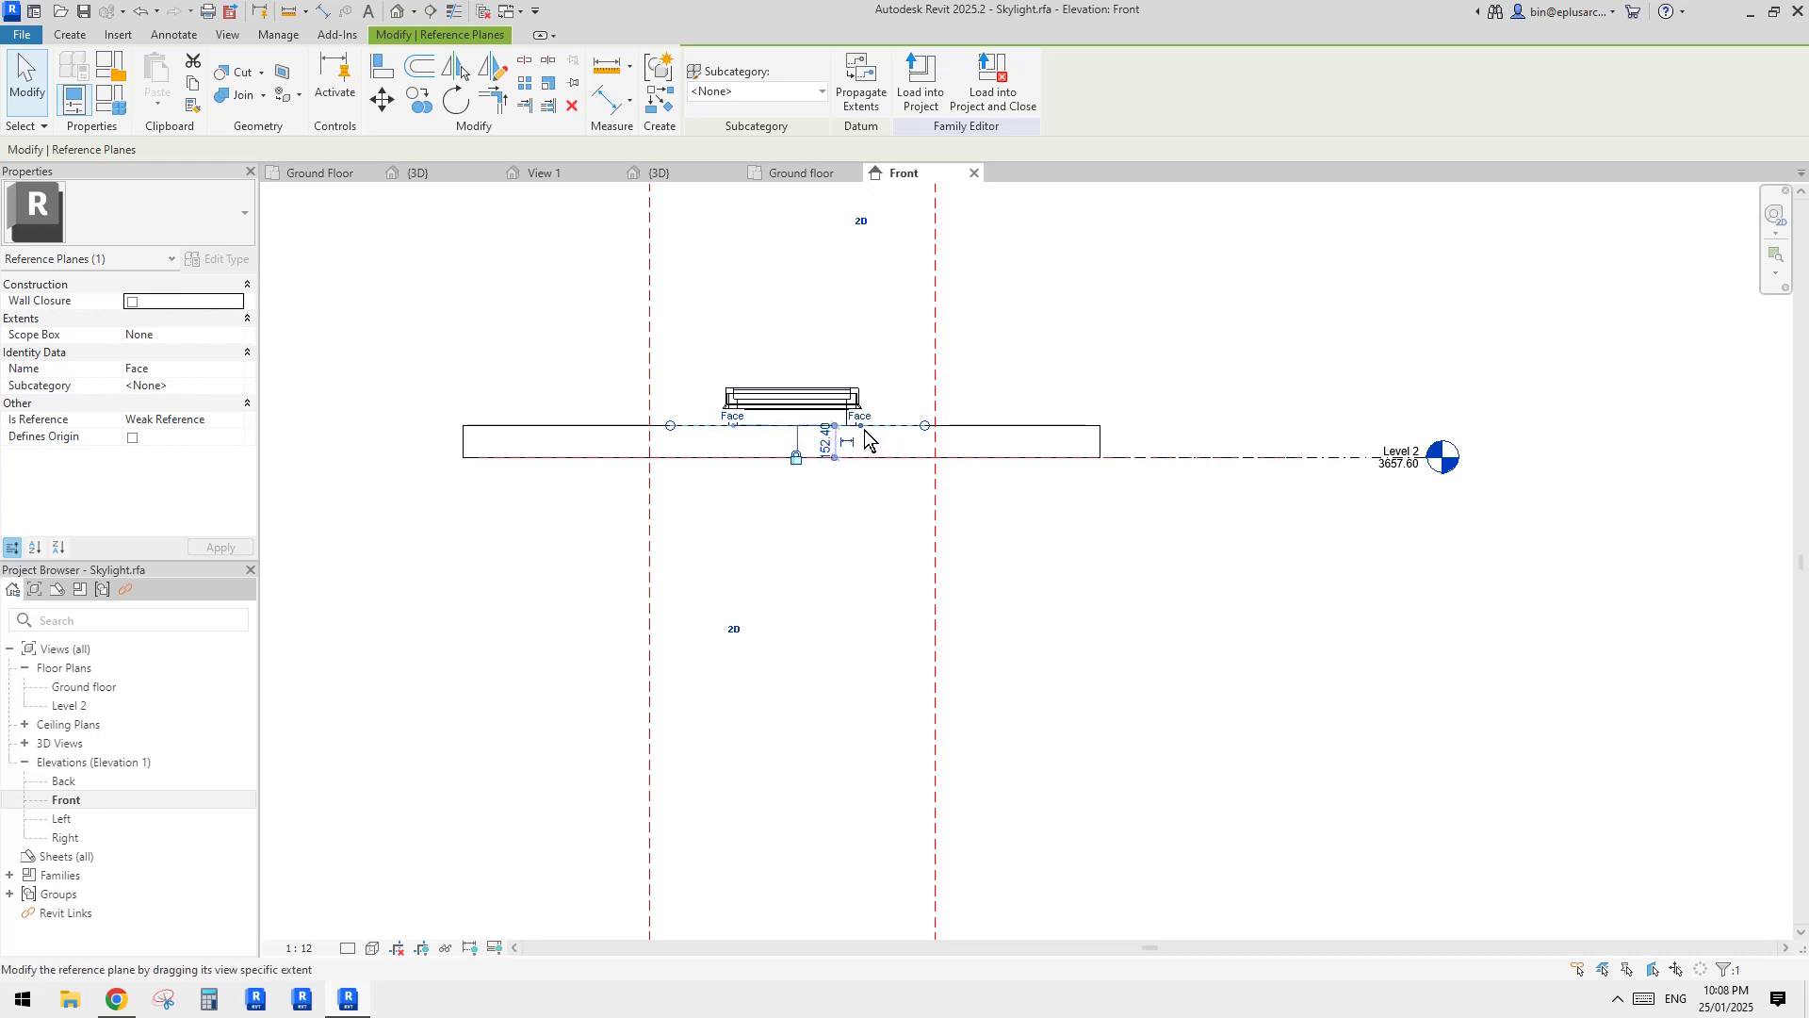
scroll(829, 435, "up", 1)
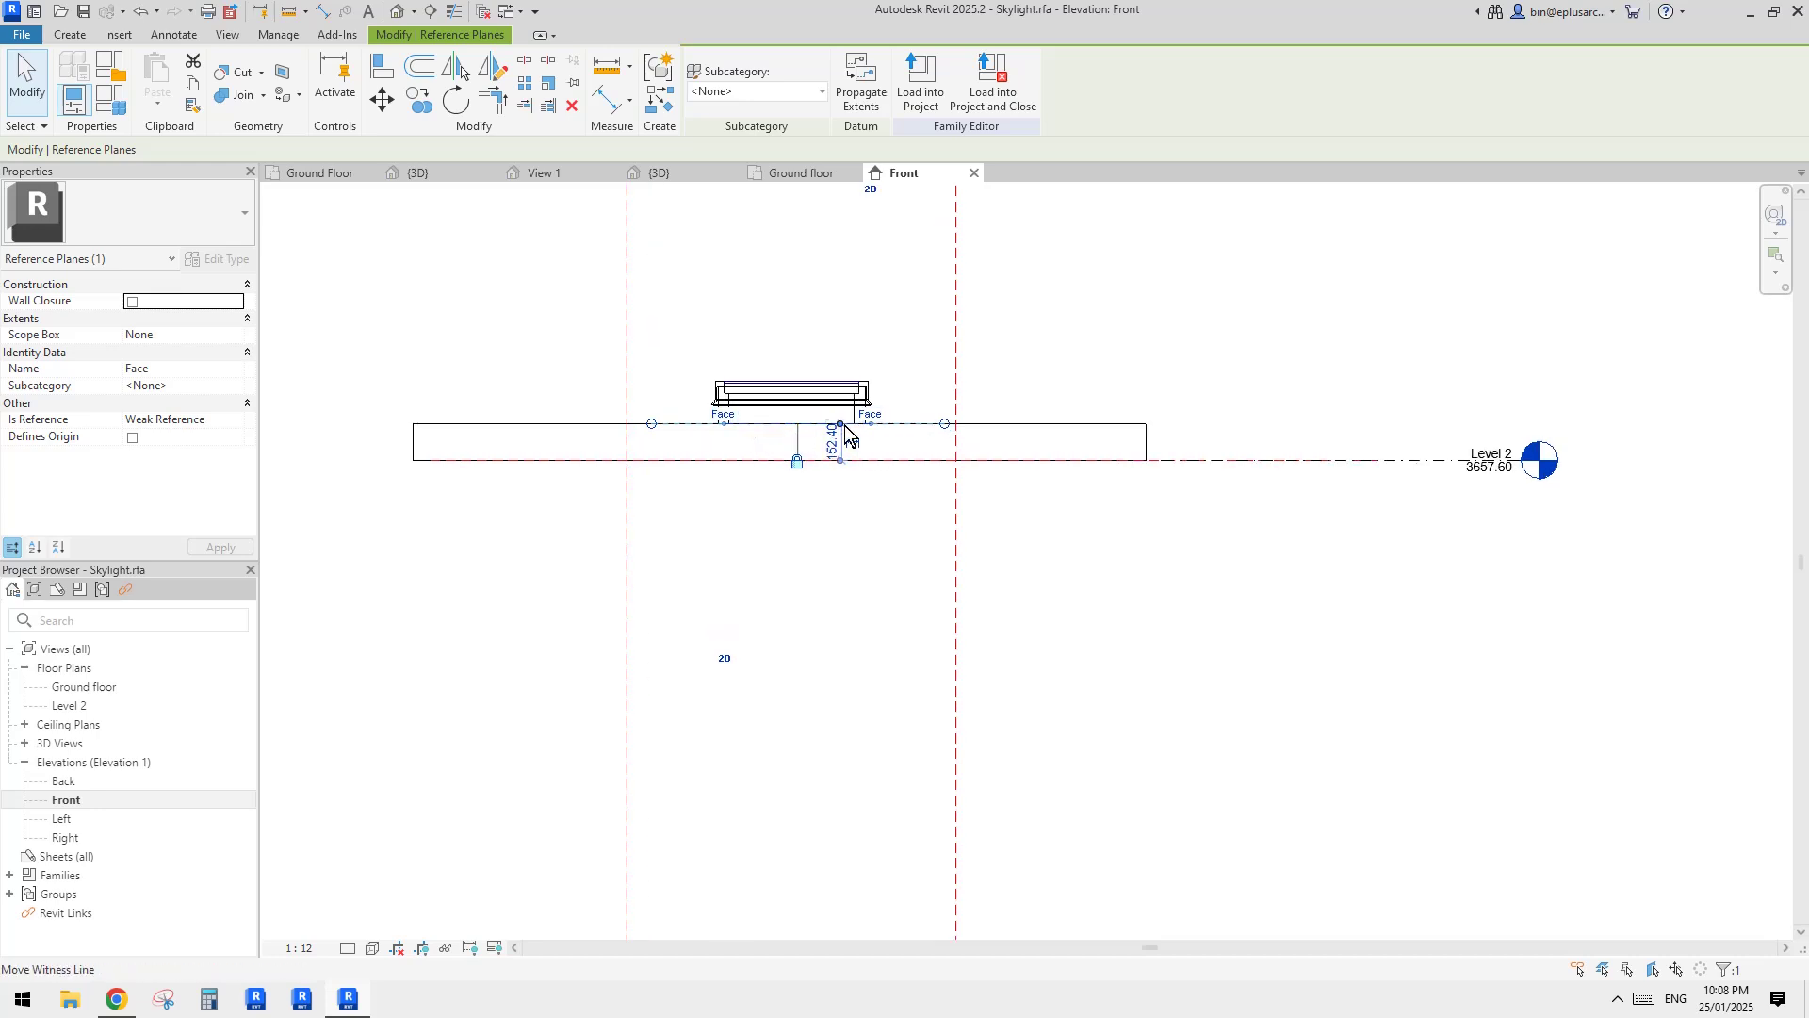
scroll(878, 424, "down", 2)
key("Escape")
scroll(830, 424, "up", 1)
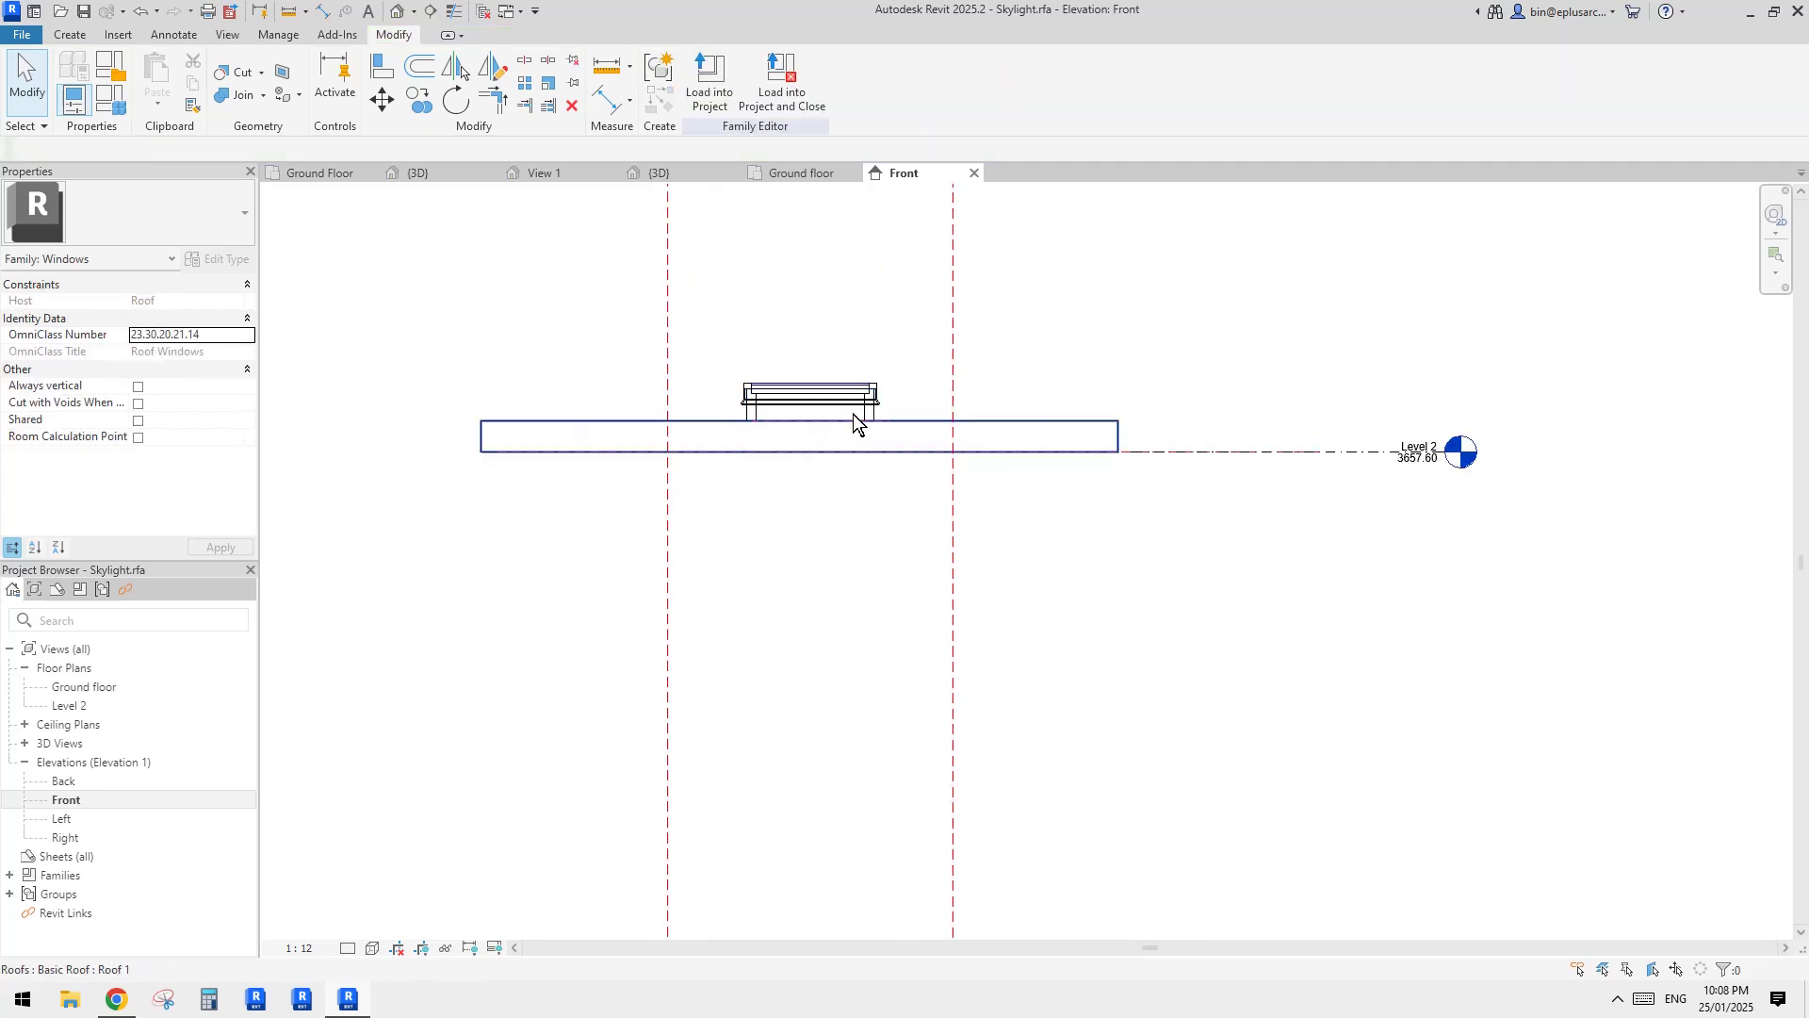
left_click(857, 451)
left_click(1314, 503)
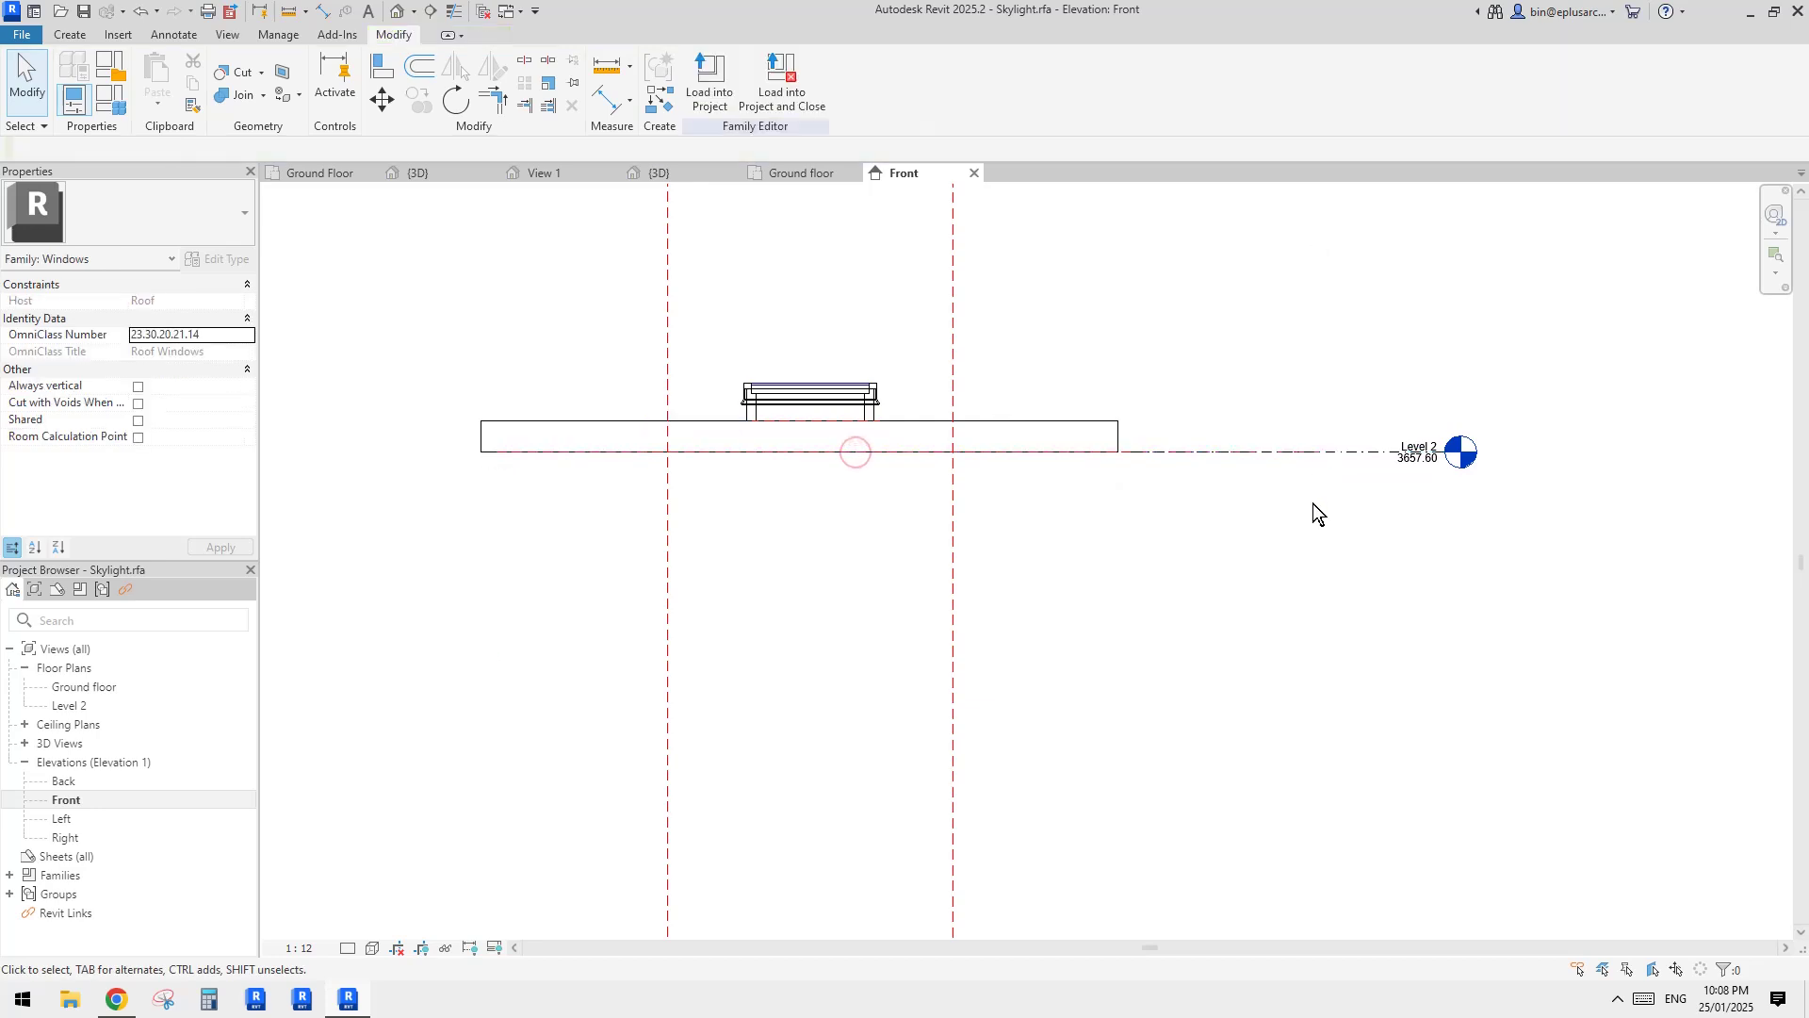
left_click(1178, 455)
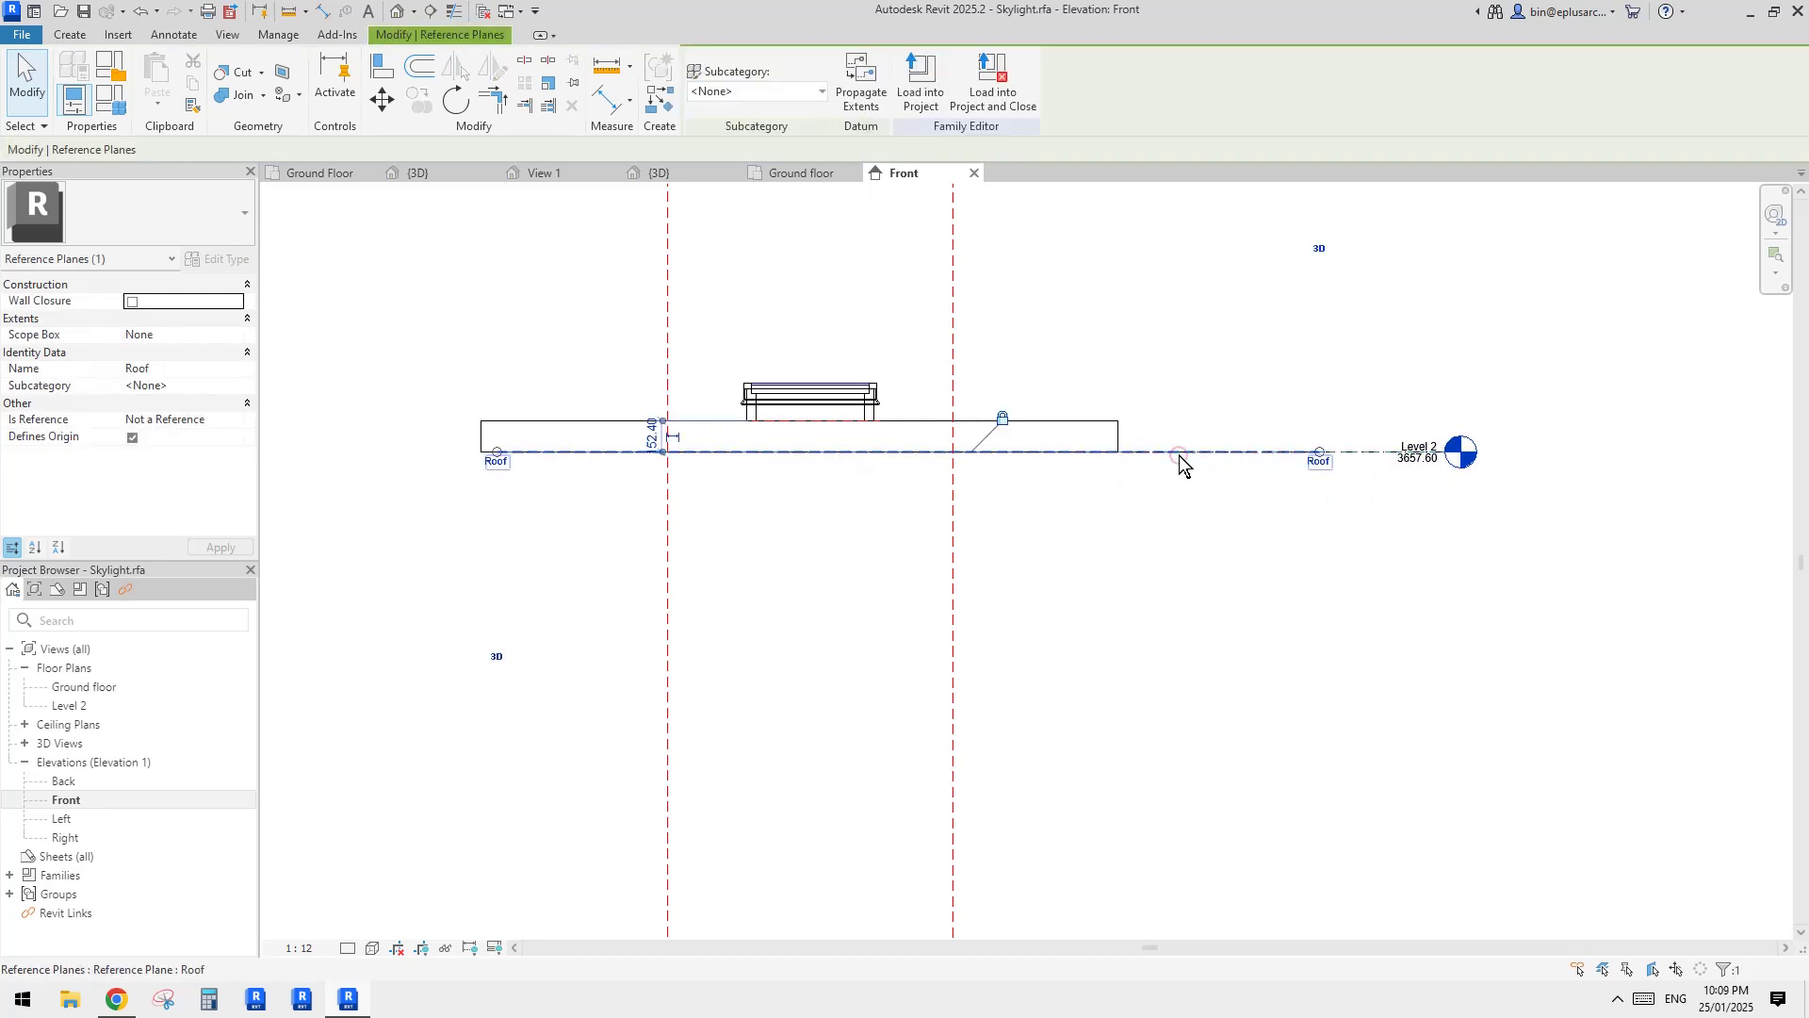
key("Escape")
left_click(1119, 442)
key("Escape")
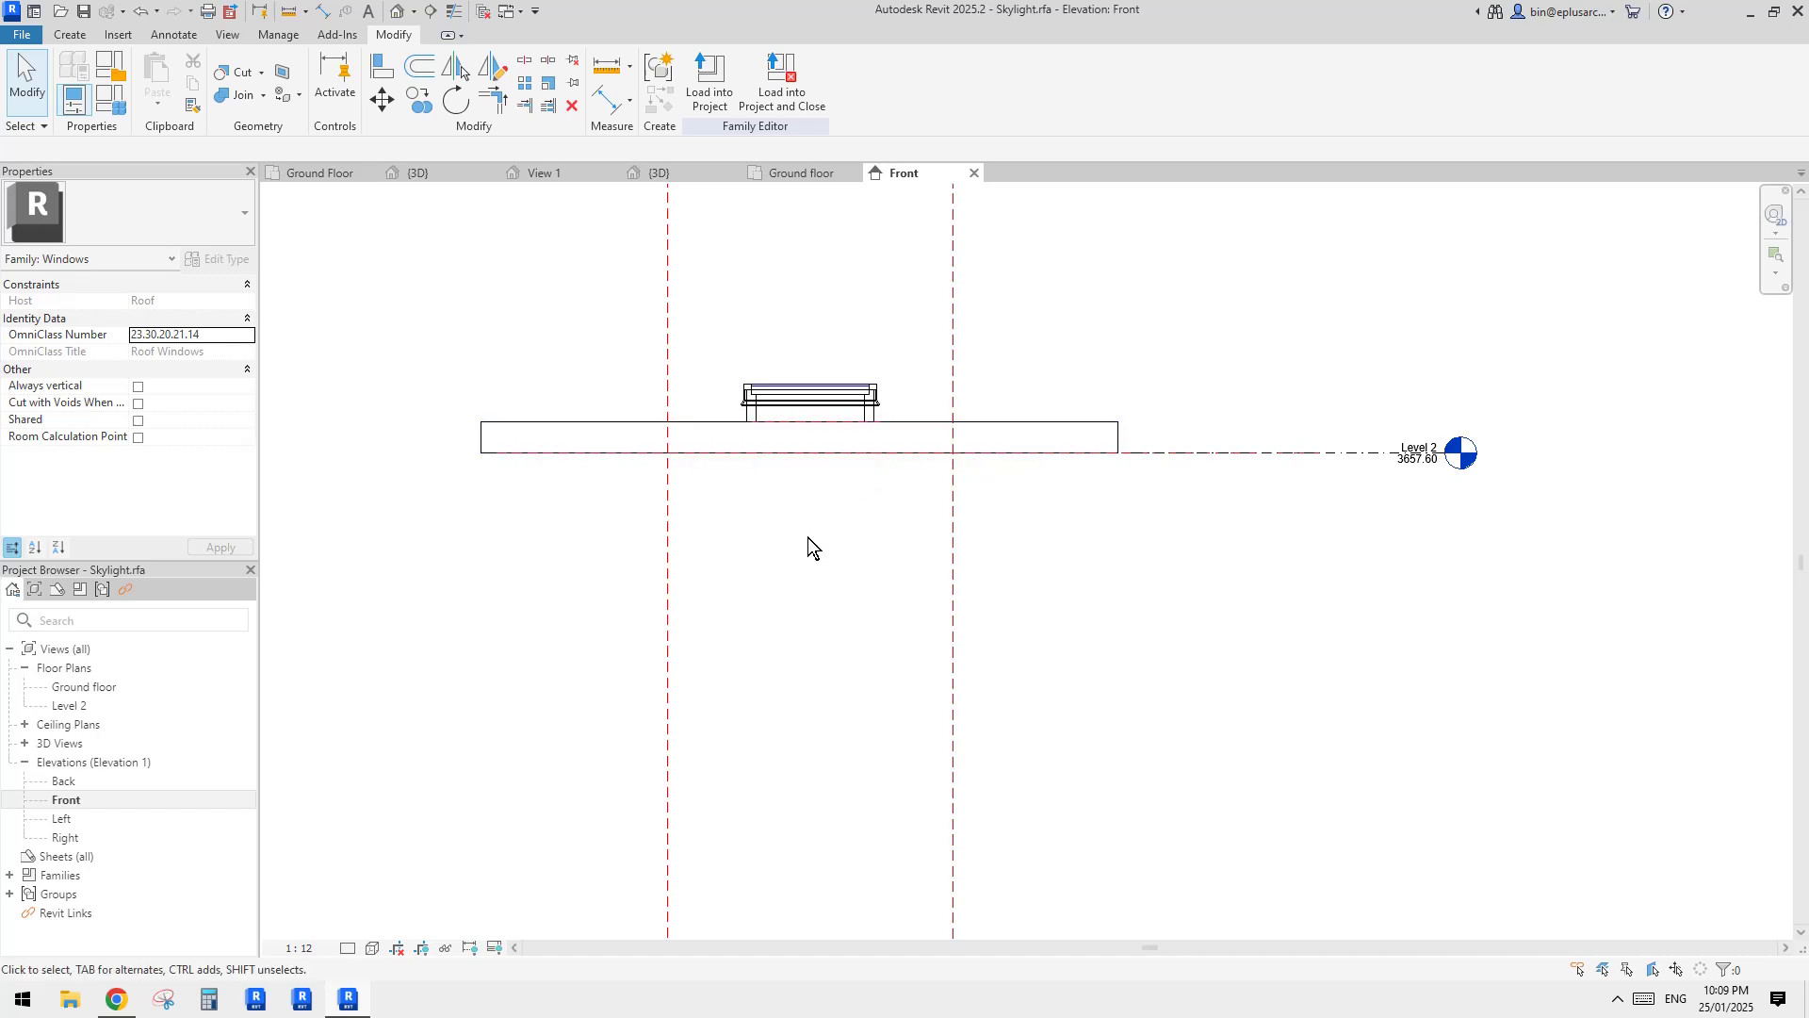
Step: Return to the Ground floor plan and start a void blend, staying in its base boundary sketch
left_click(85, 689)
double_click(84, 692)
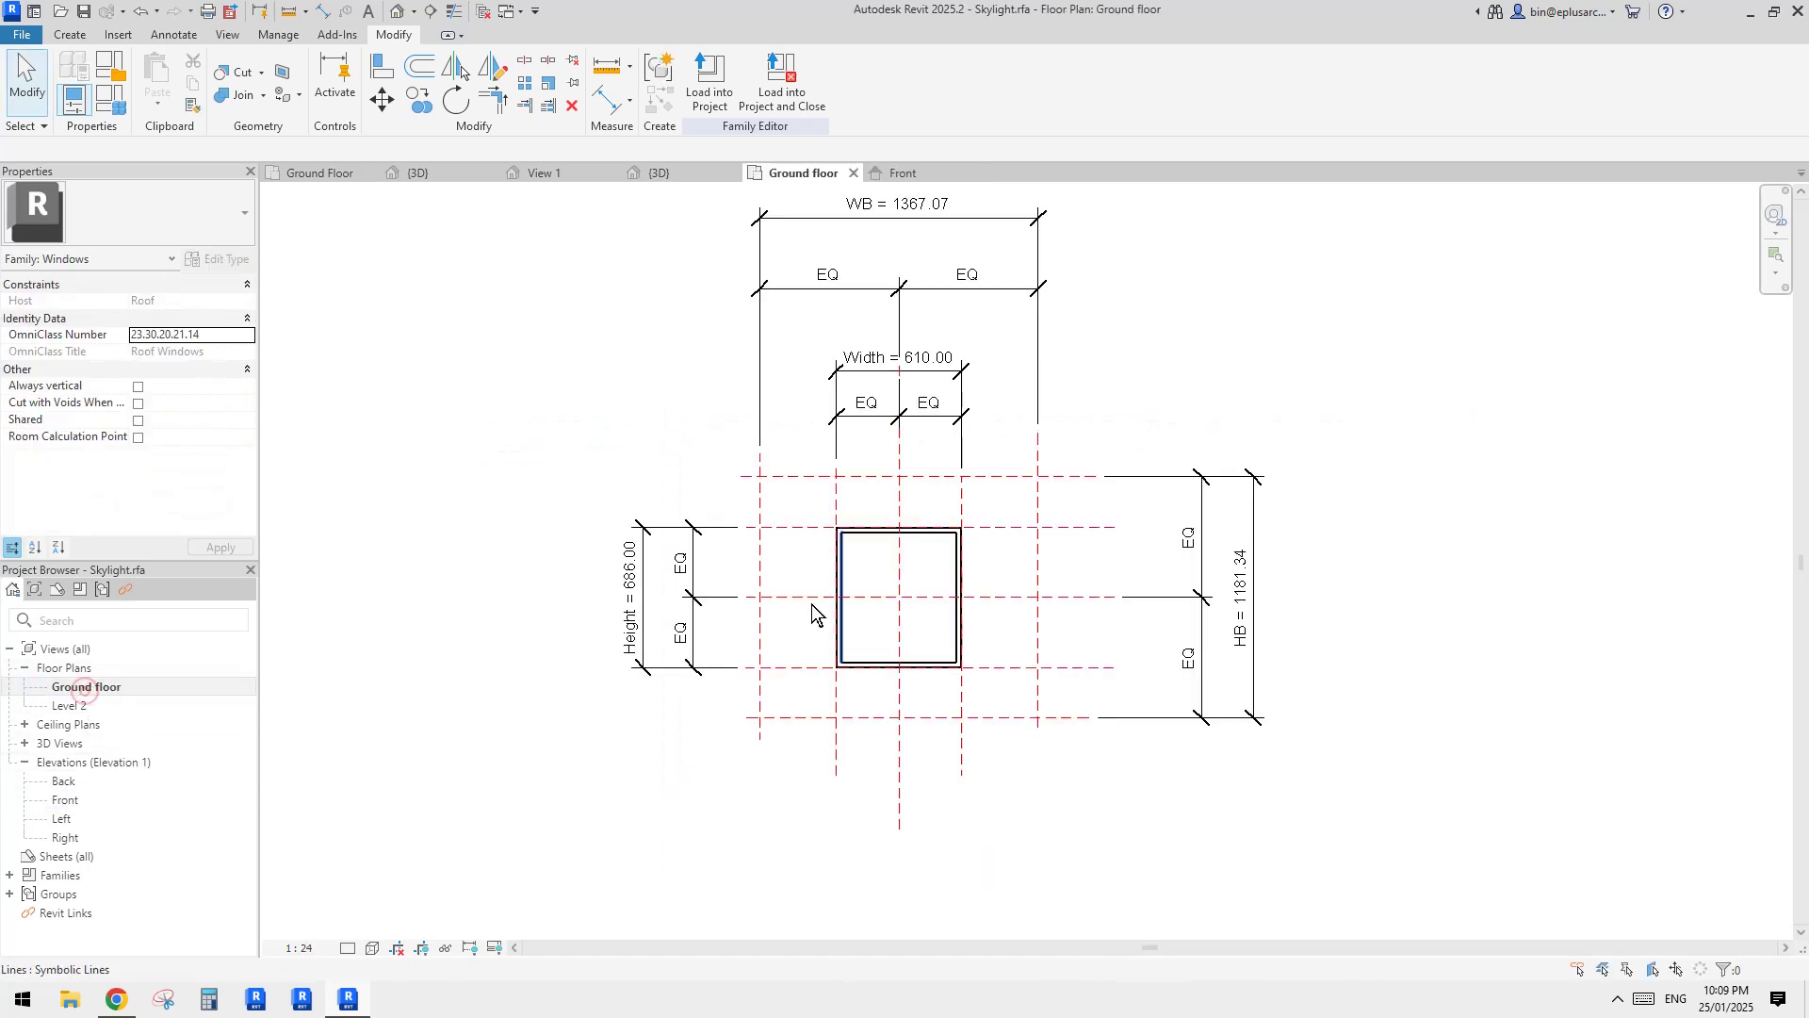
left_click(76, 35)
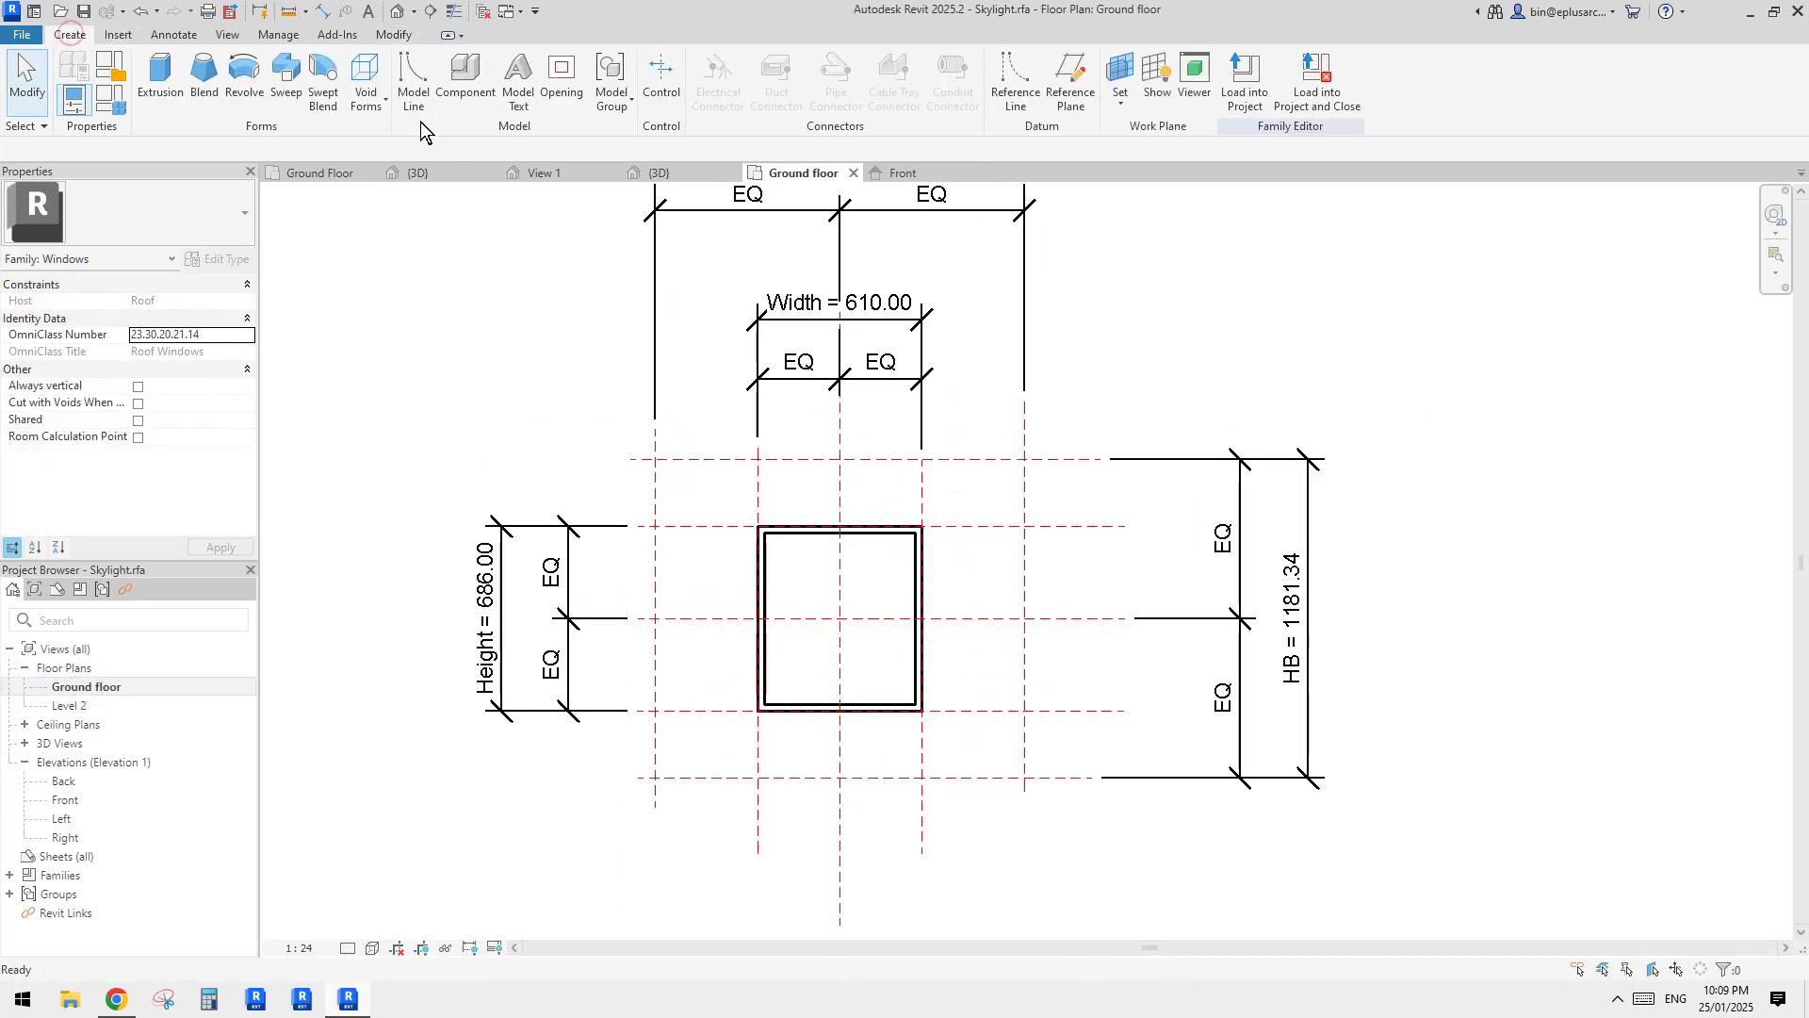
left_click(366, 94)
left_click(400, 177)
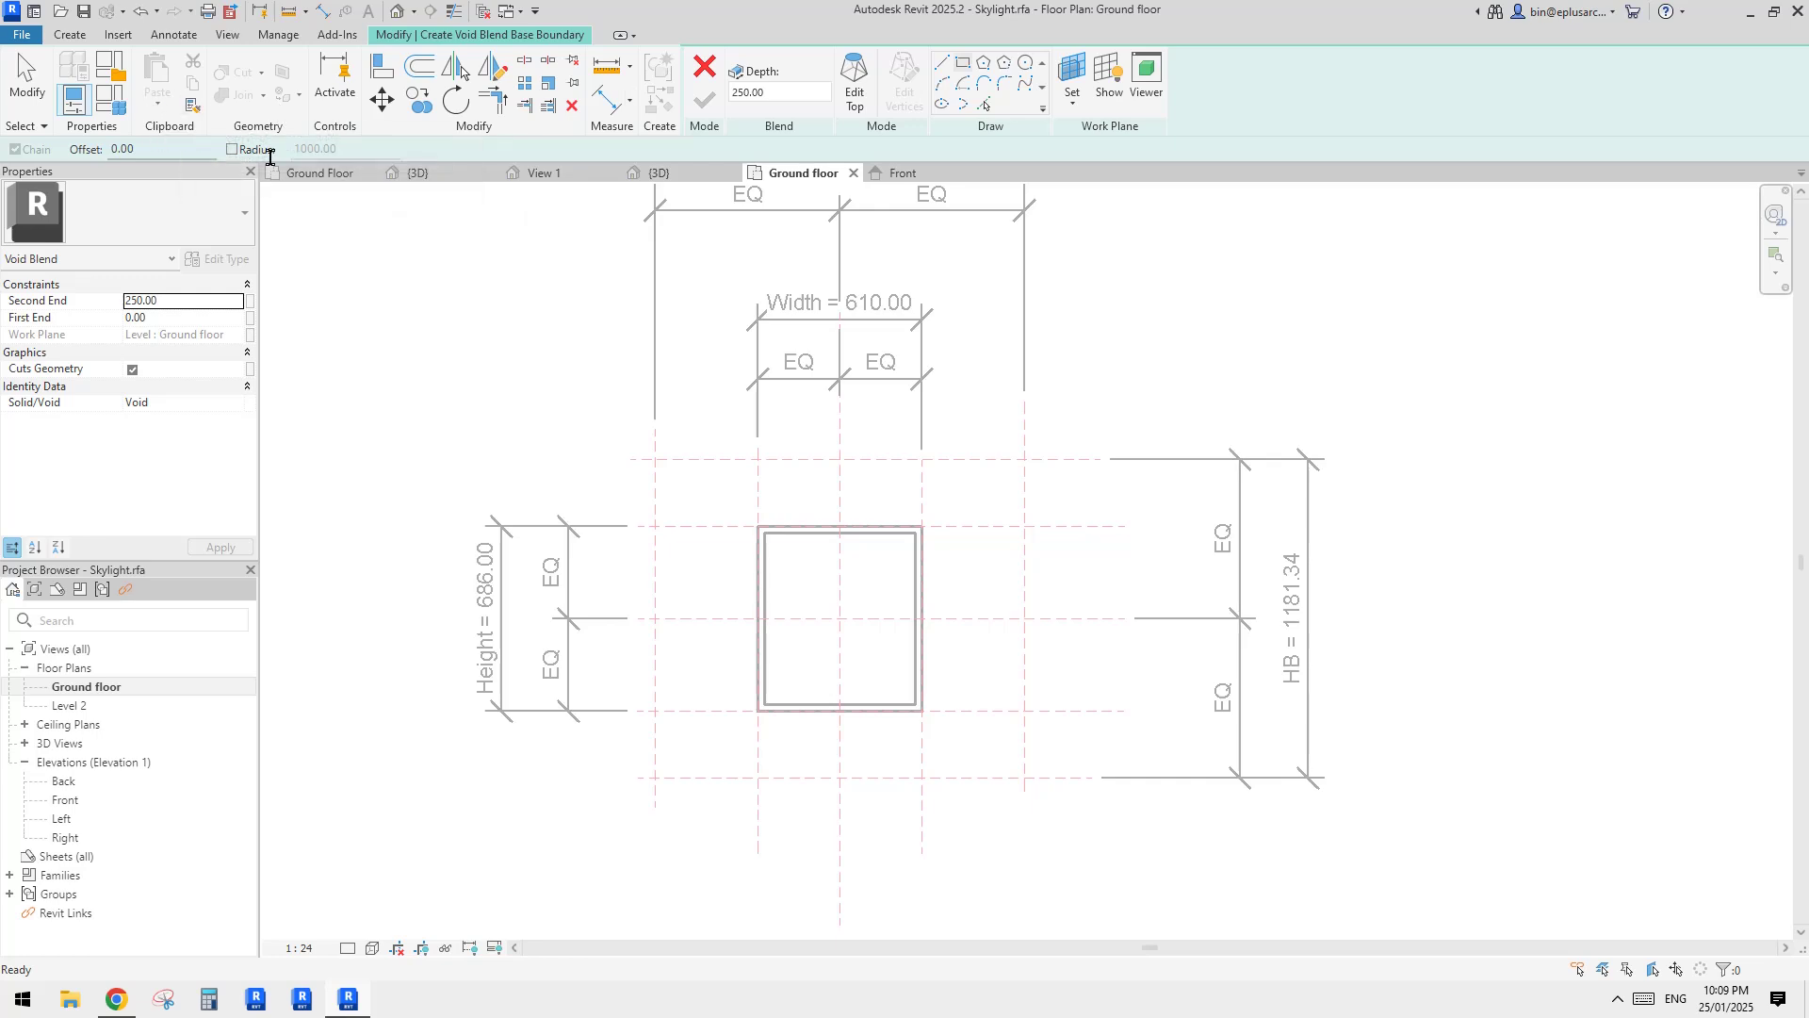
left_click(862, 91)
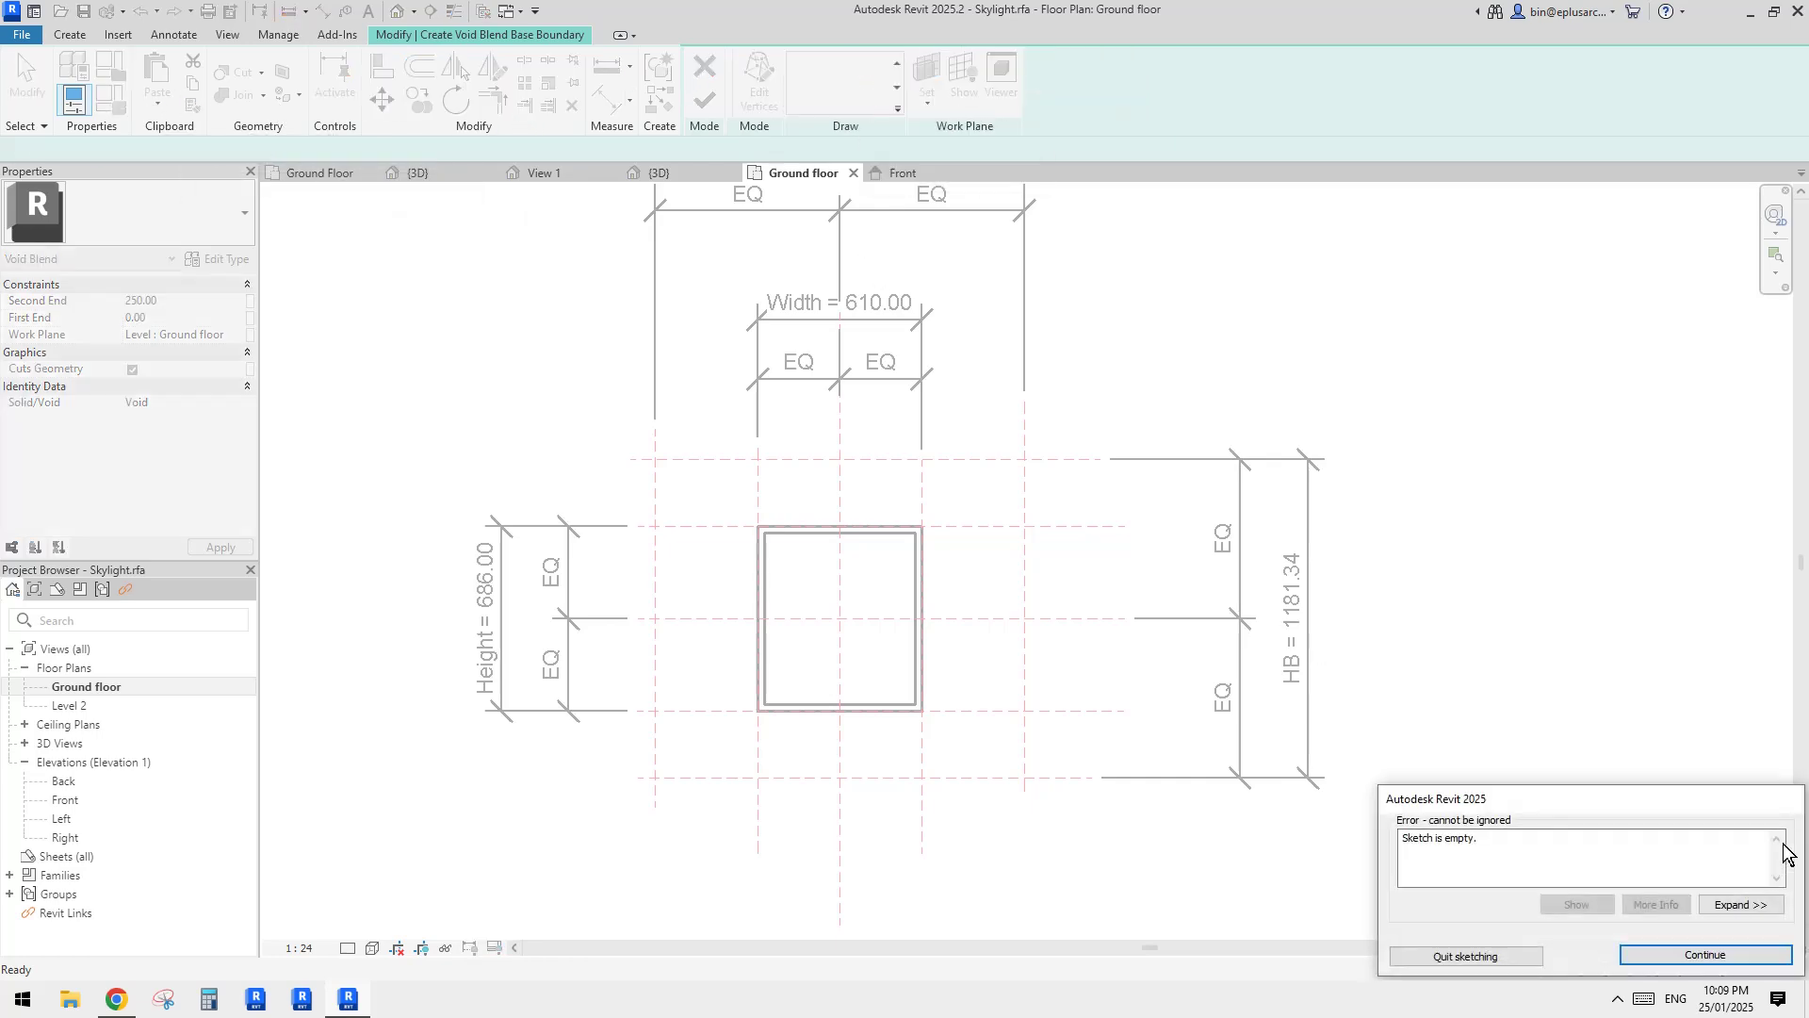
left_click(1707, 929)
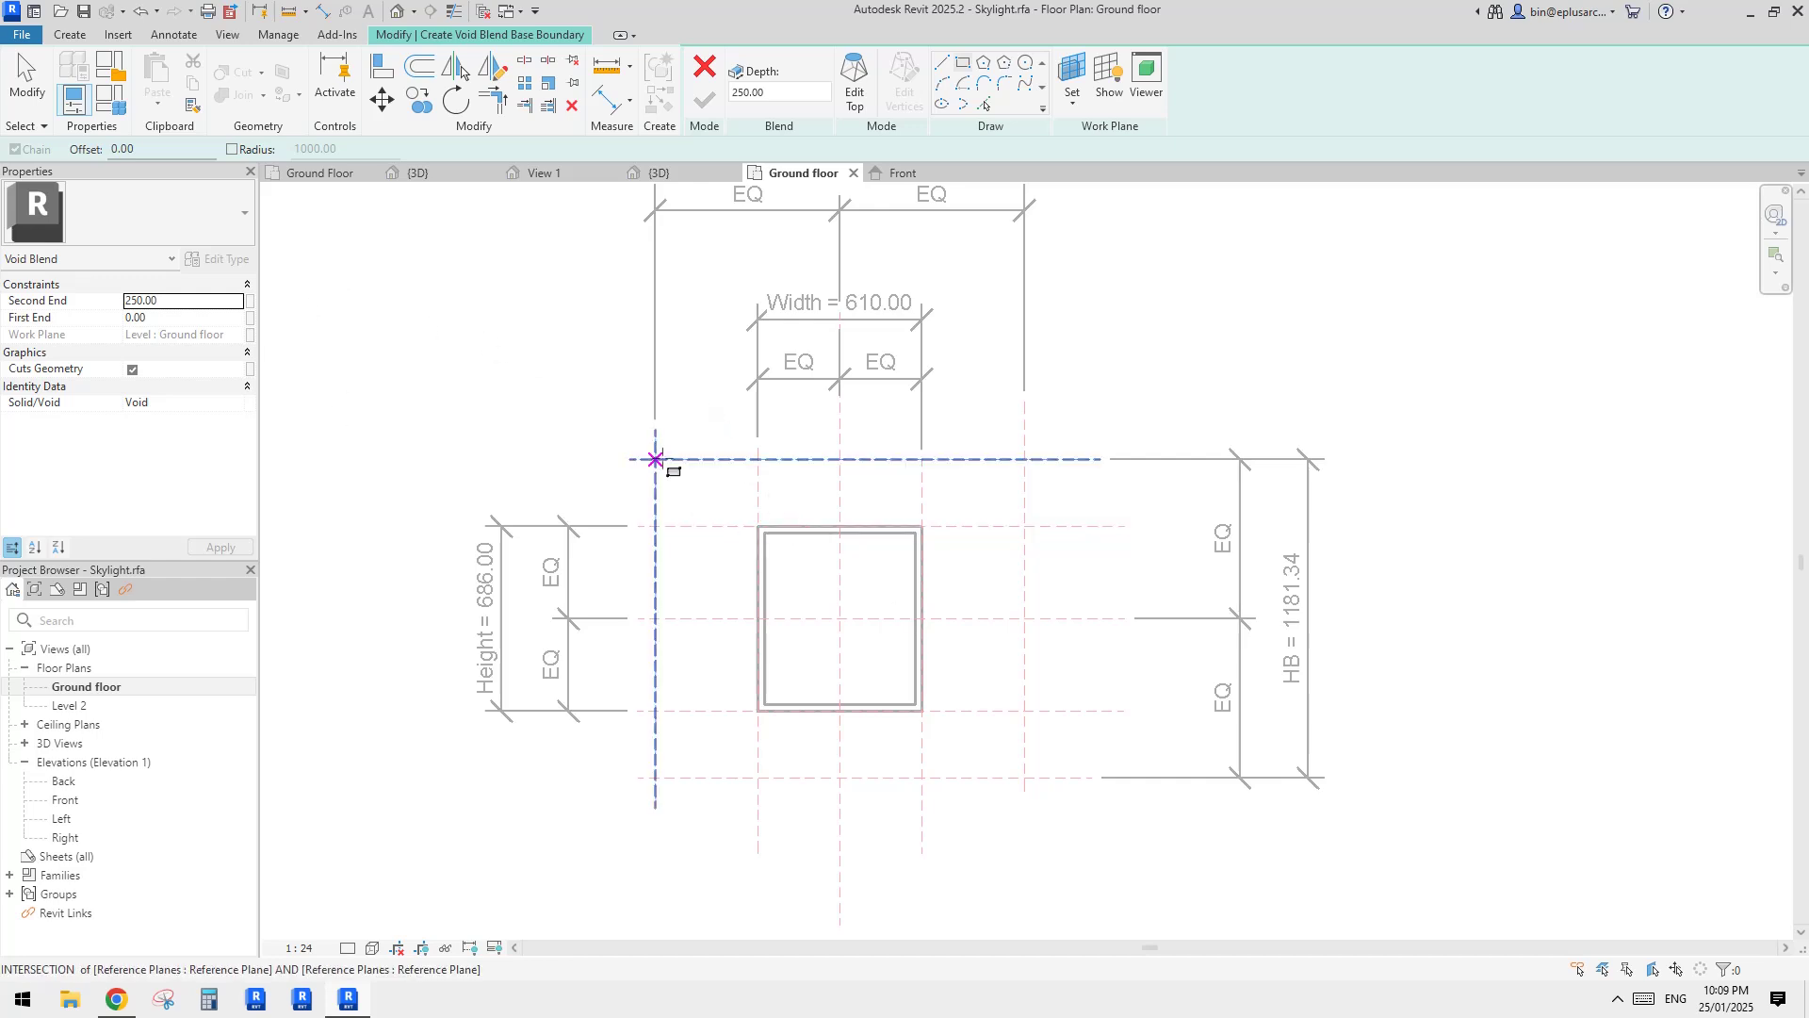
Step: Set the void blend base's work plane to Reference Plane : Roof
left_click(1071, 80)
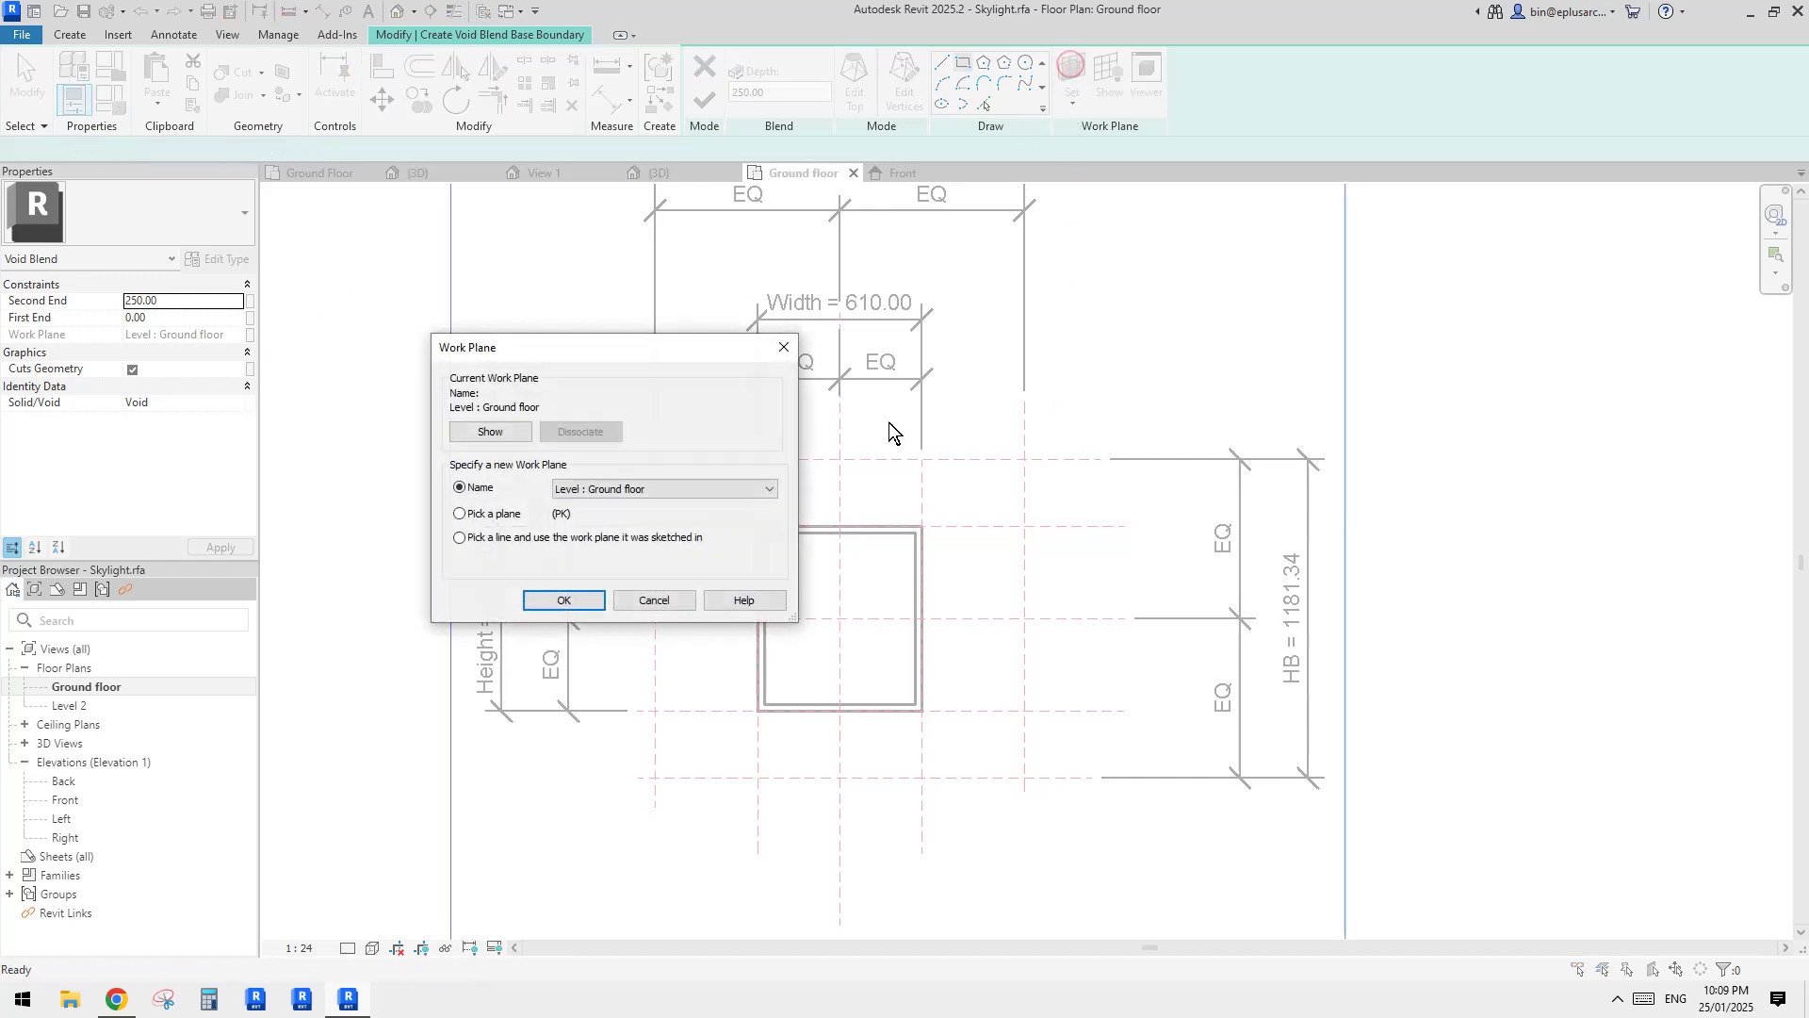
left_click(667, 489)
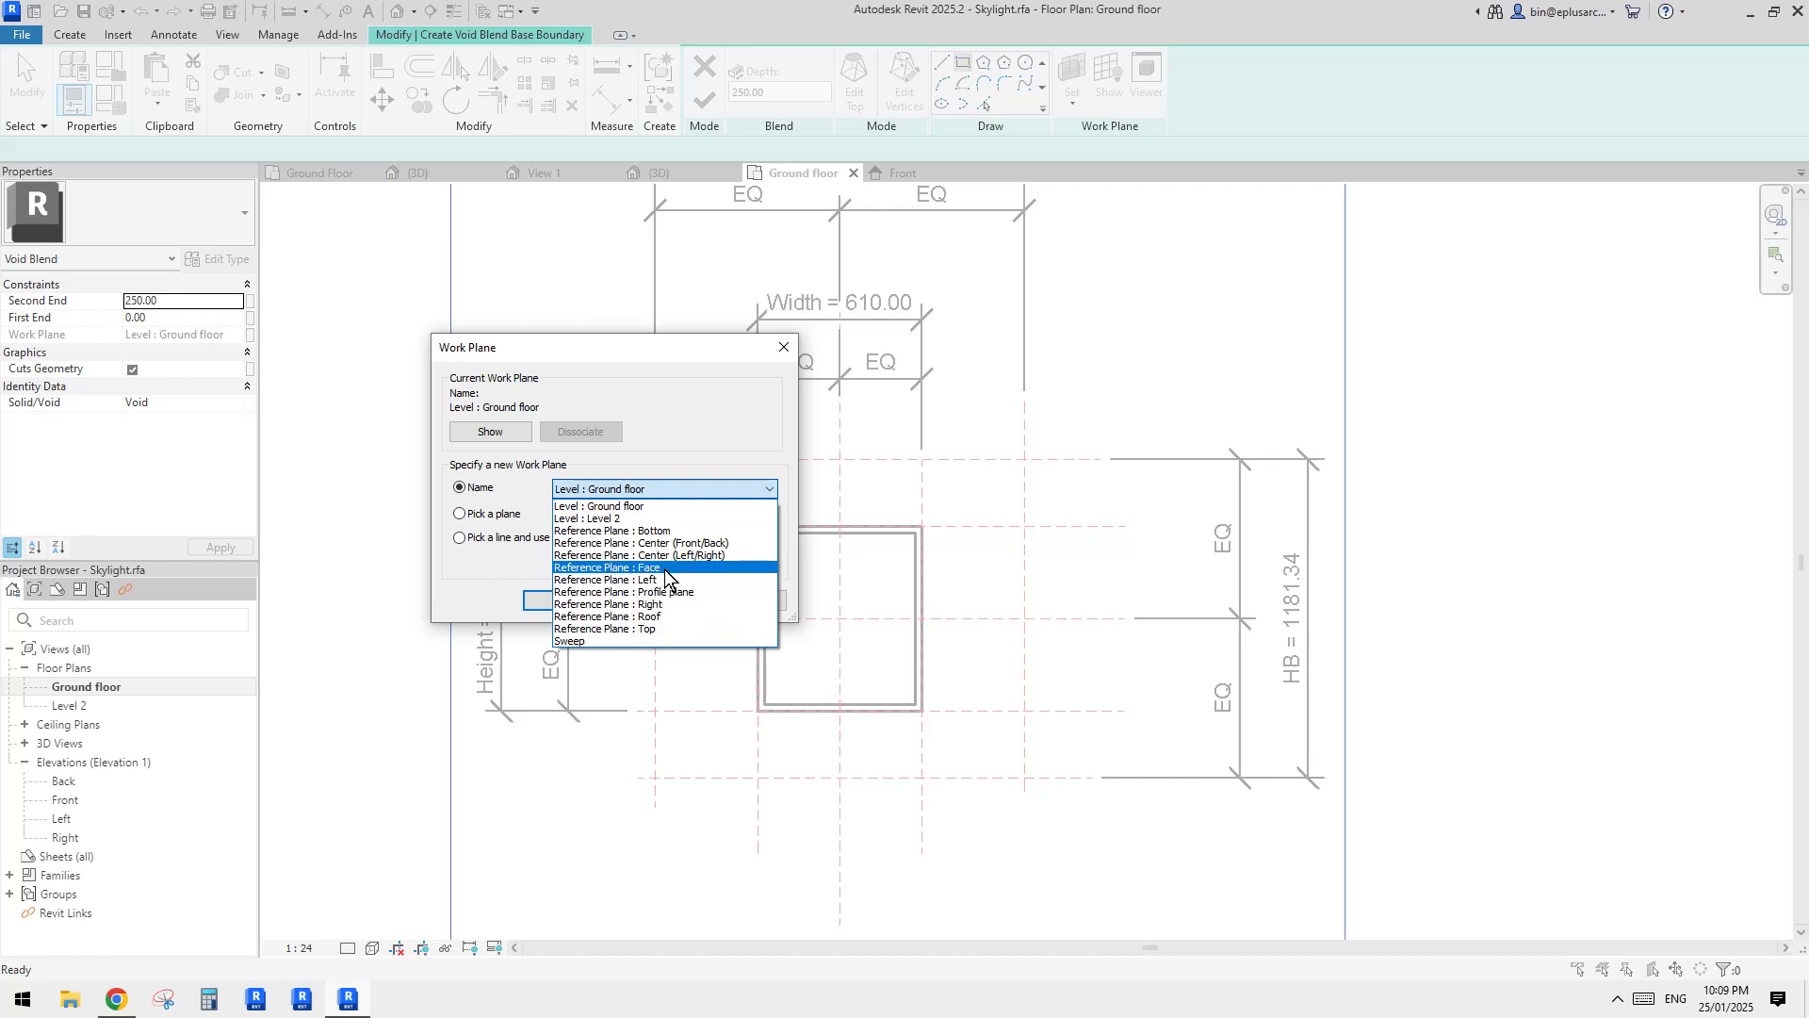
left_click(653, 617)
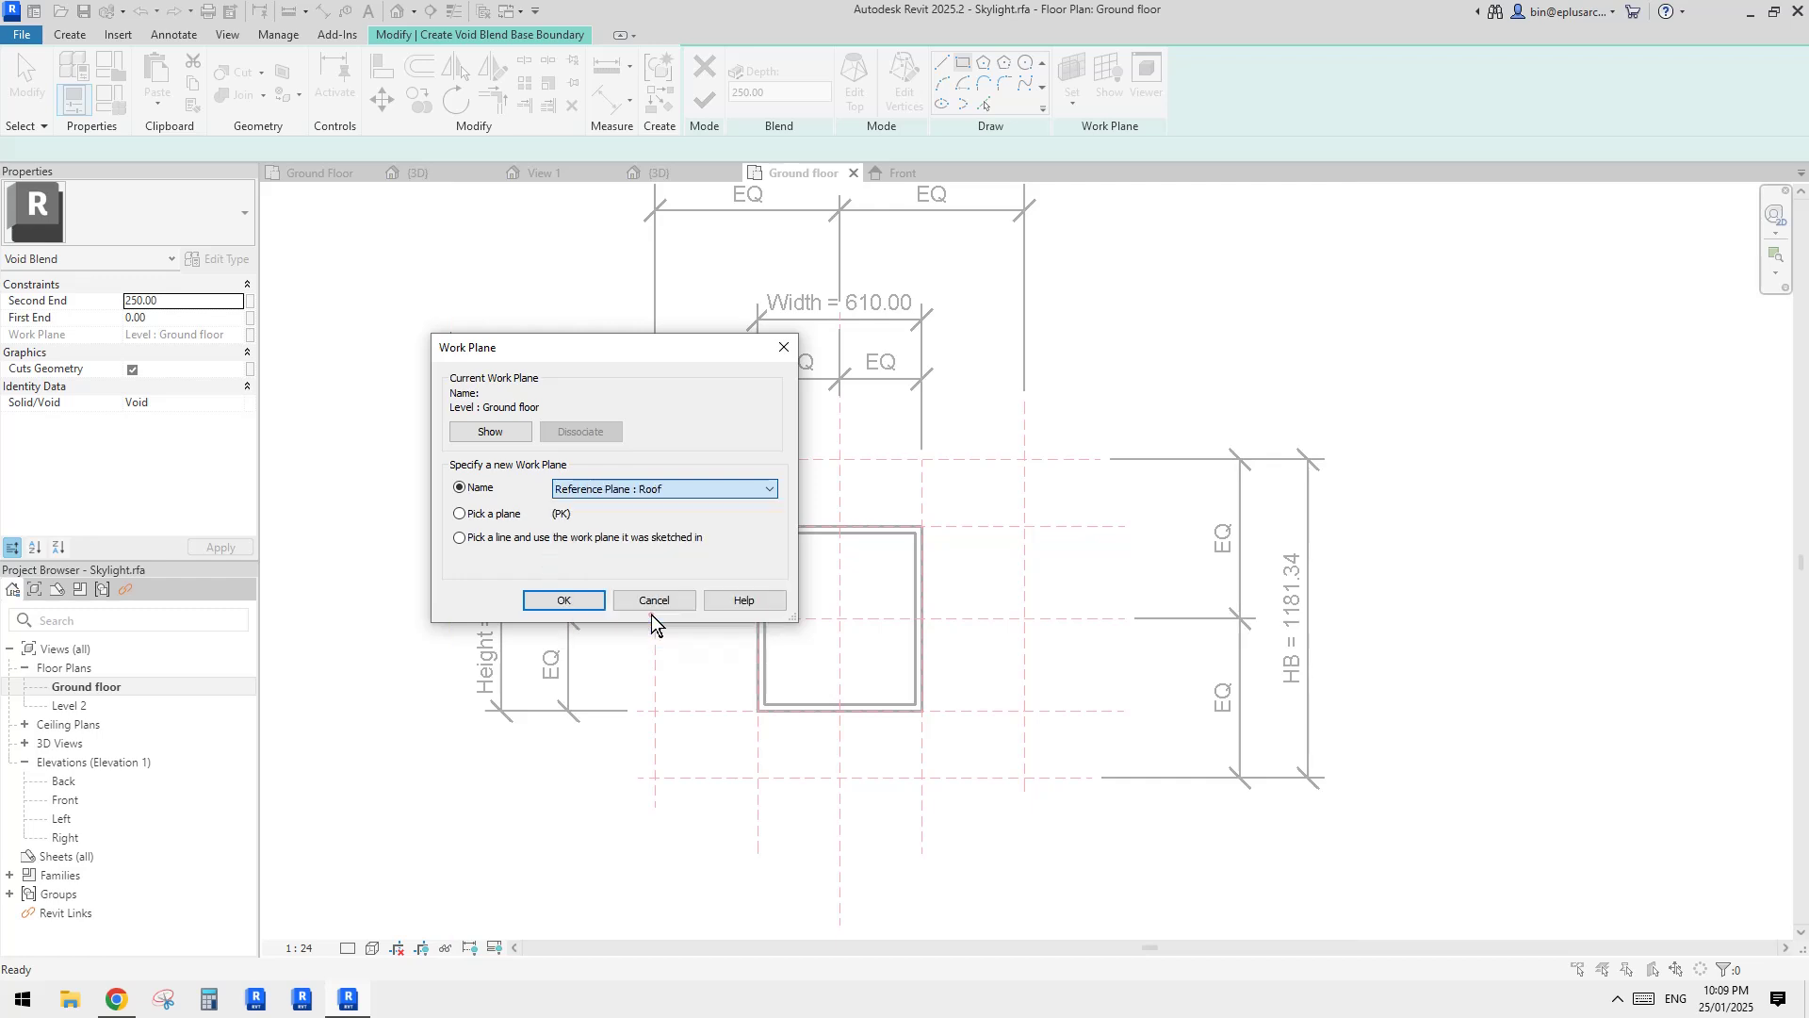
left_click(590, 592)
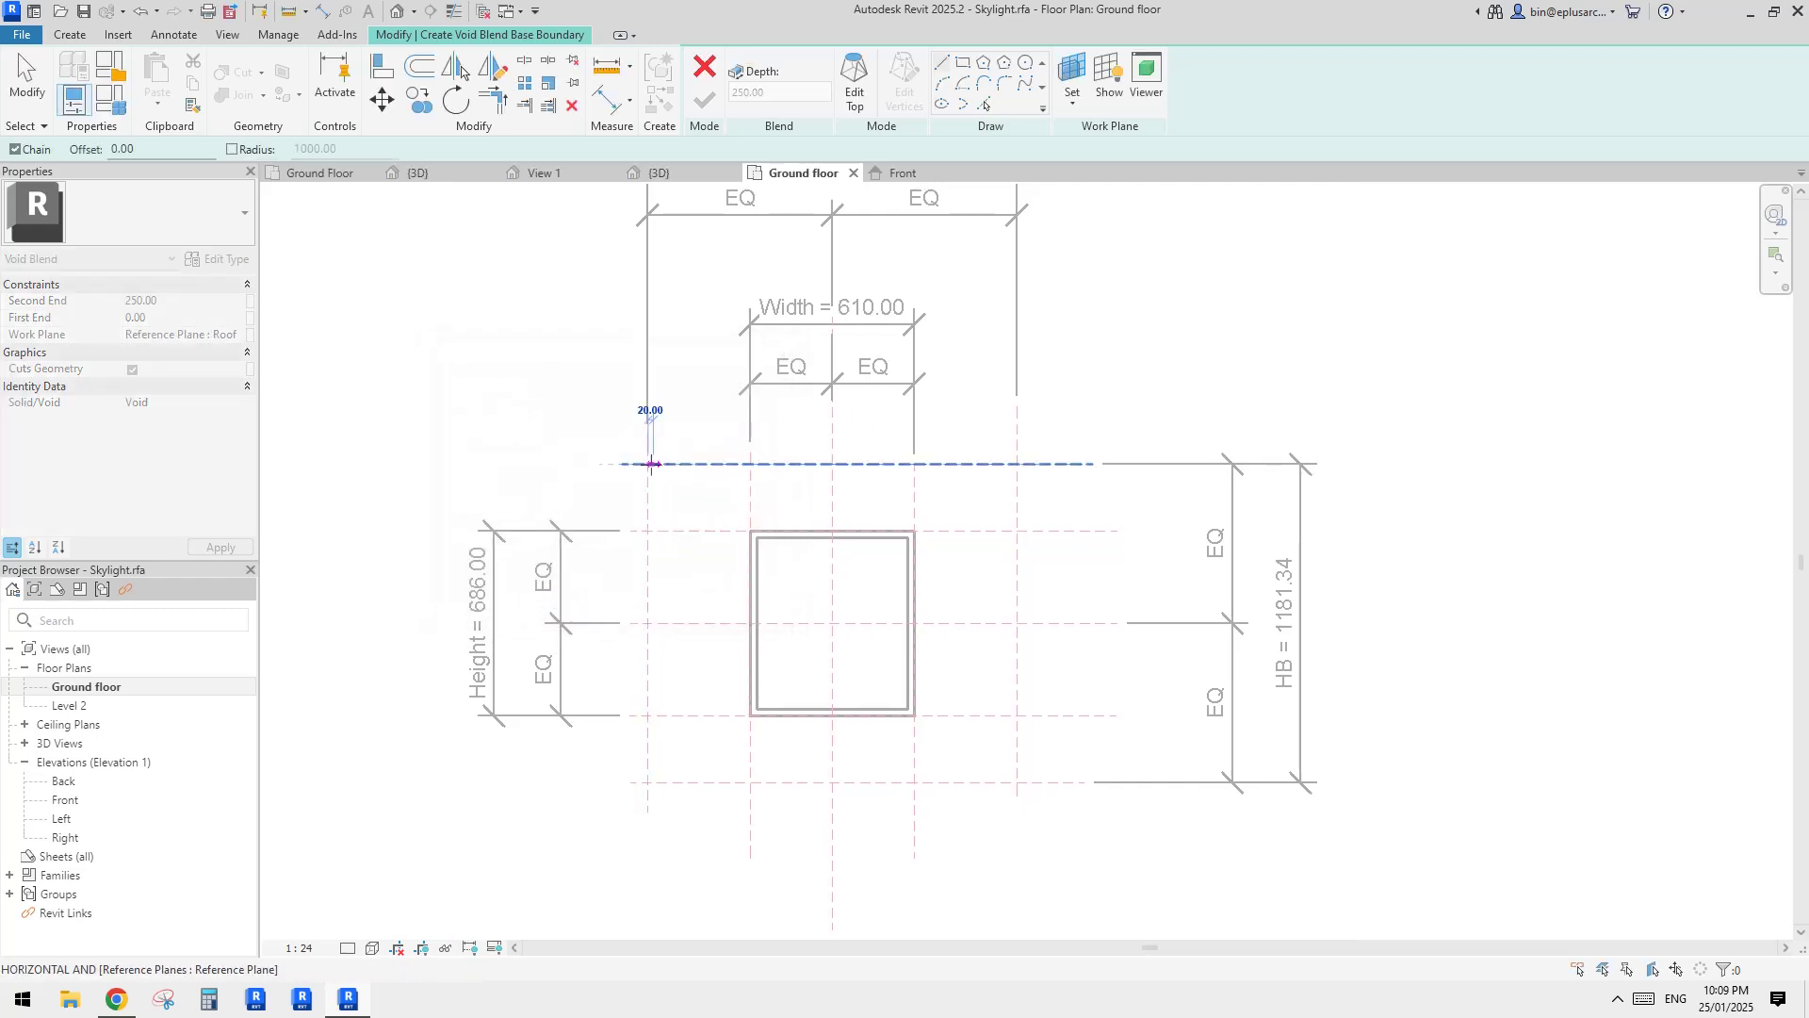
Step: Sketch the base rectangle between opposite intersections of the outer reference planes and lock all four sides to those planes
left_click(650, 464)
left_click(962, 63)
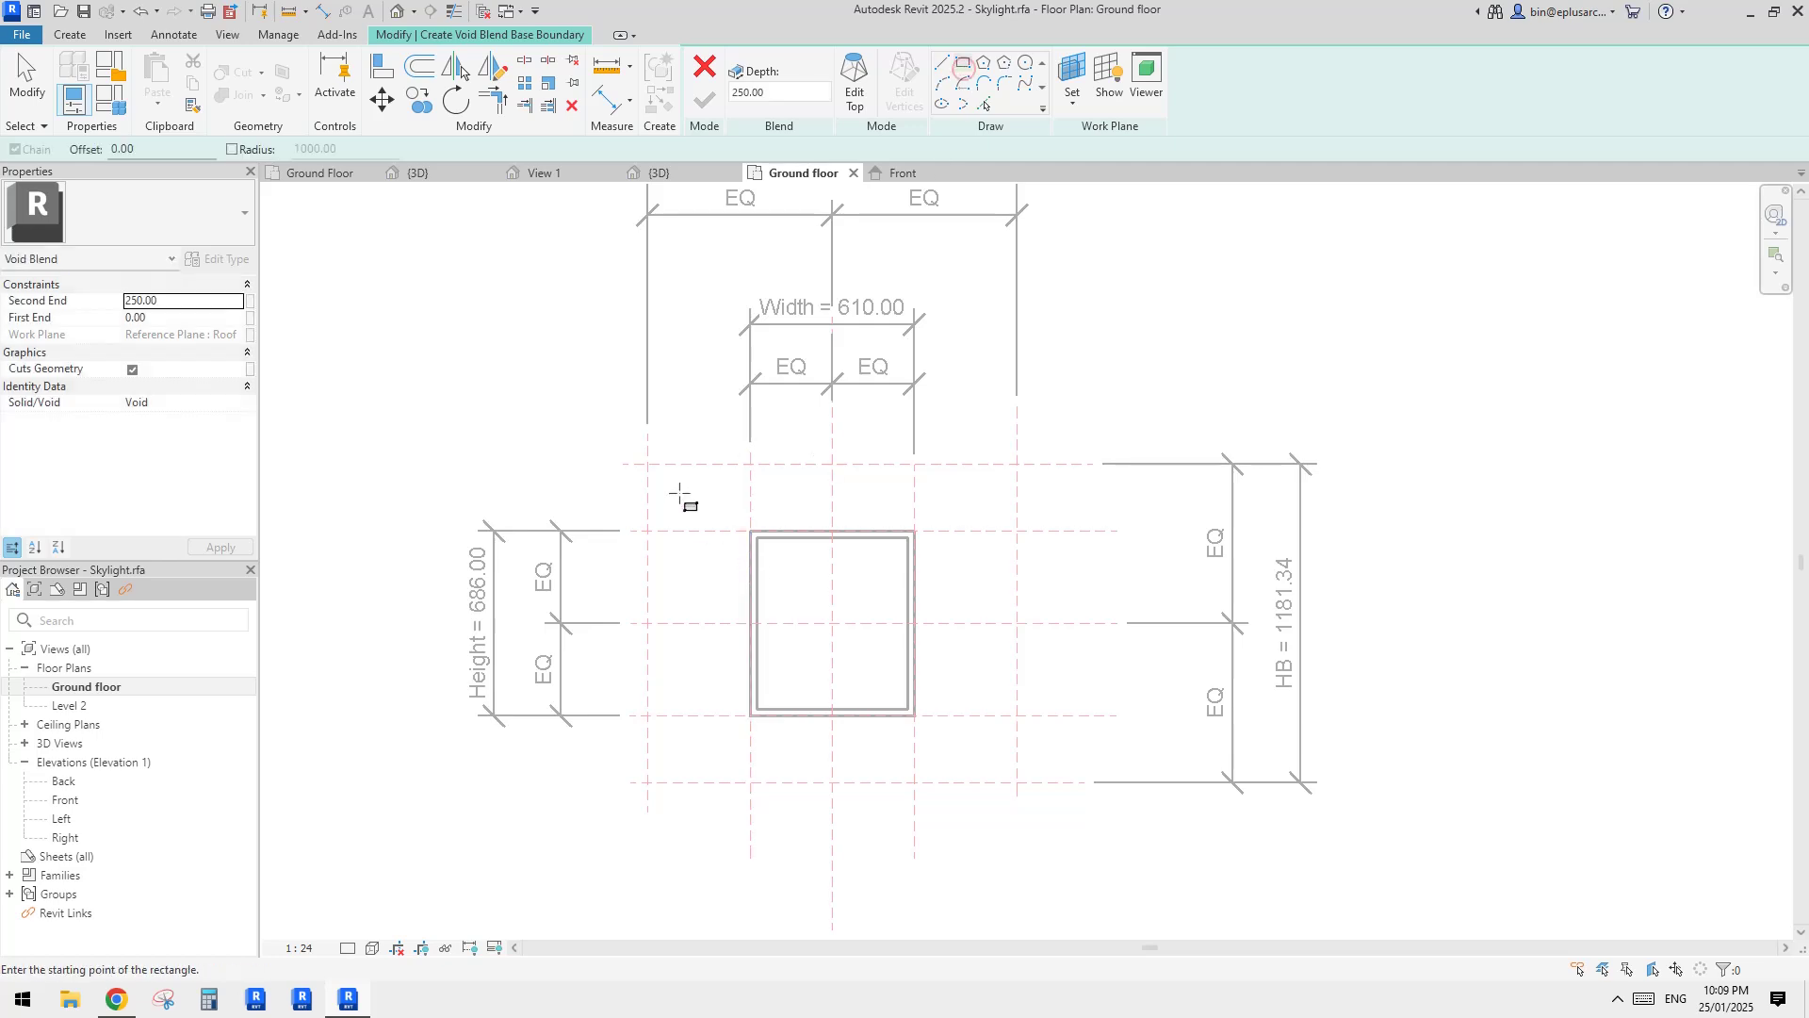
left_click(647, 464)
left_click(1017, 781)
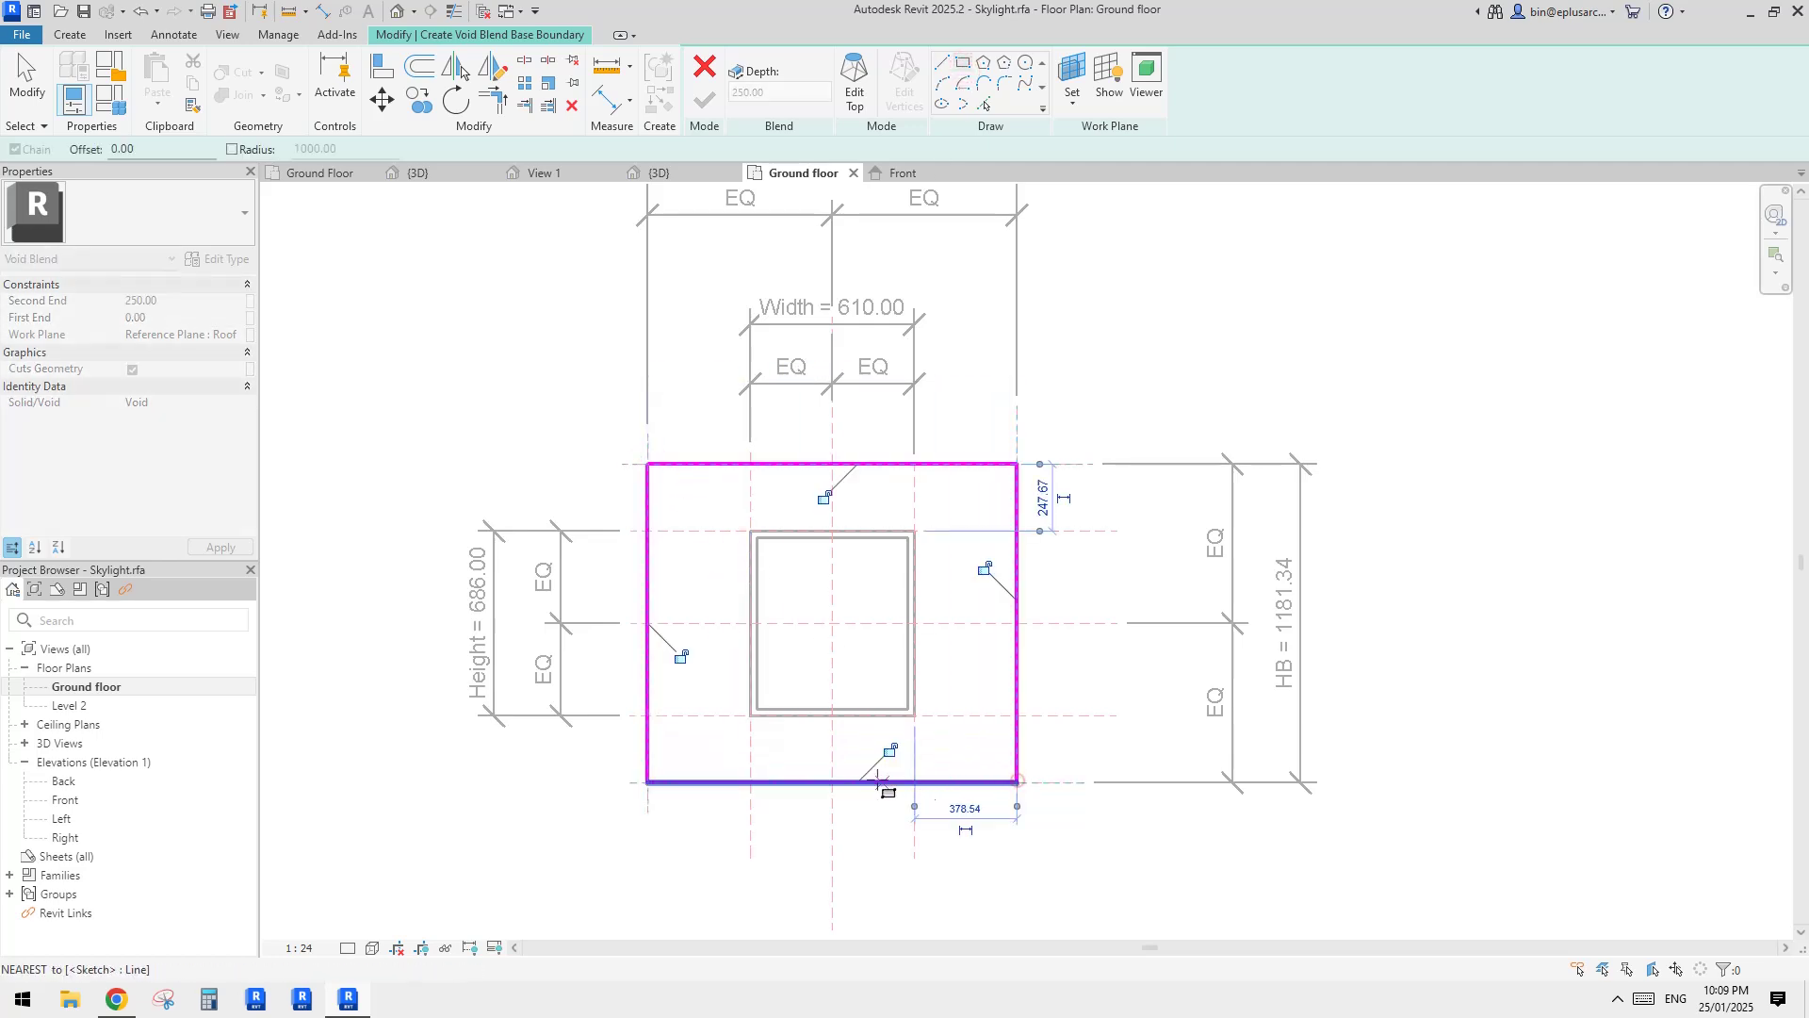
left_click(829, 494)
left_click(692, 654)
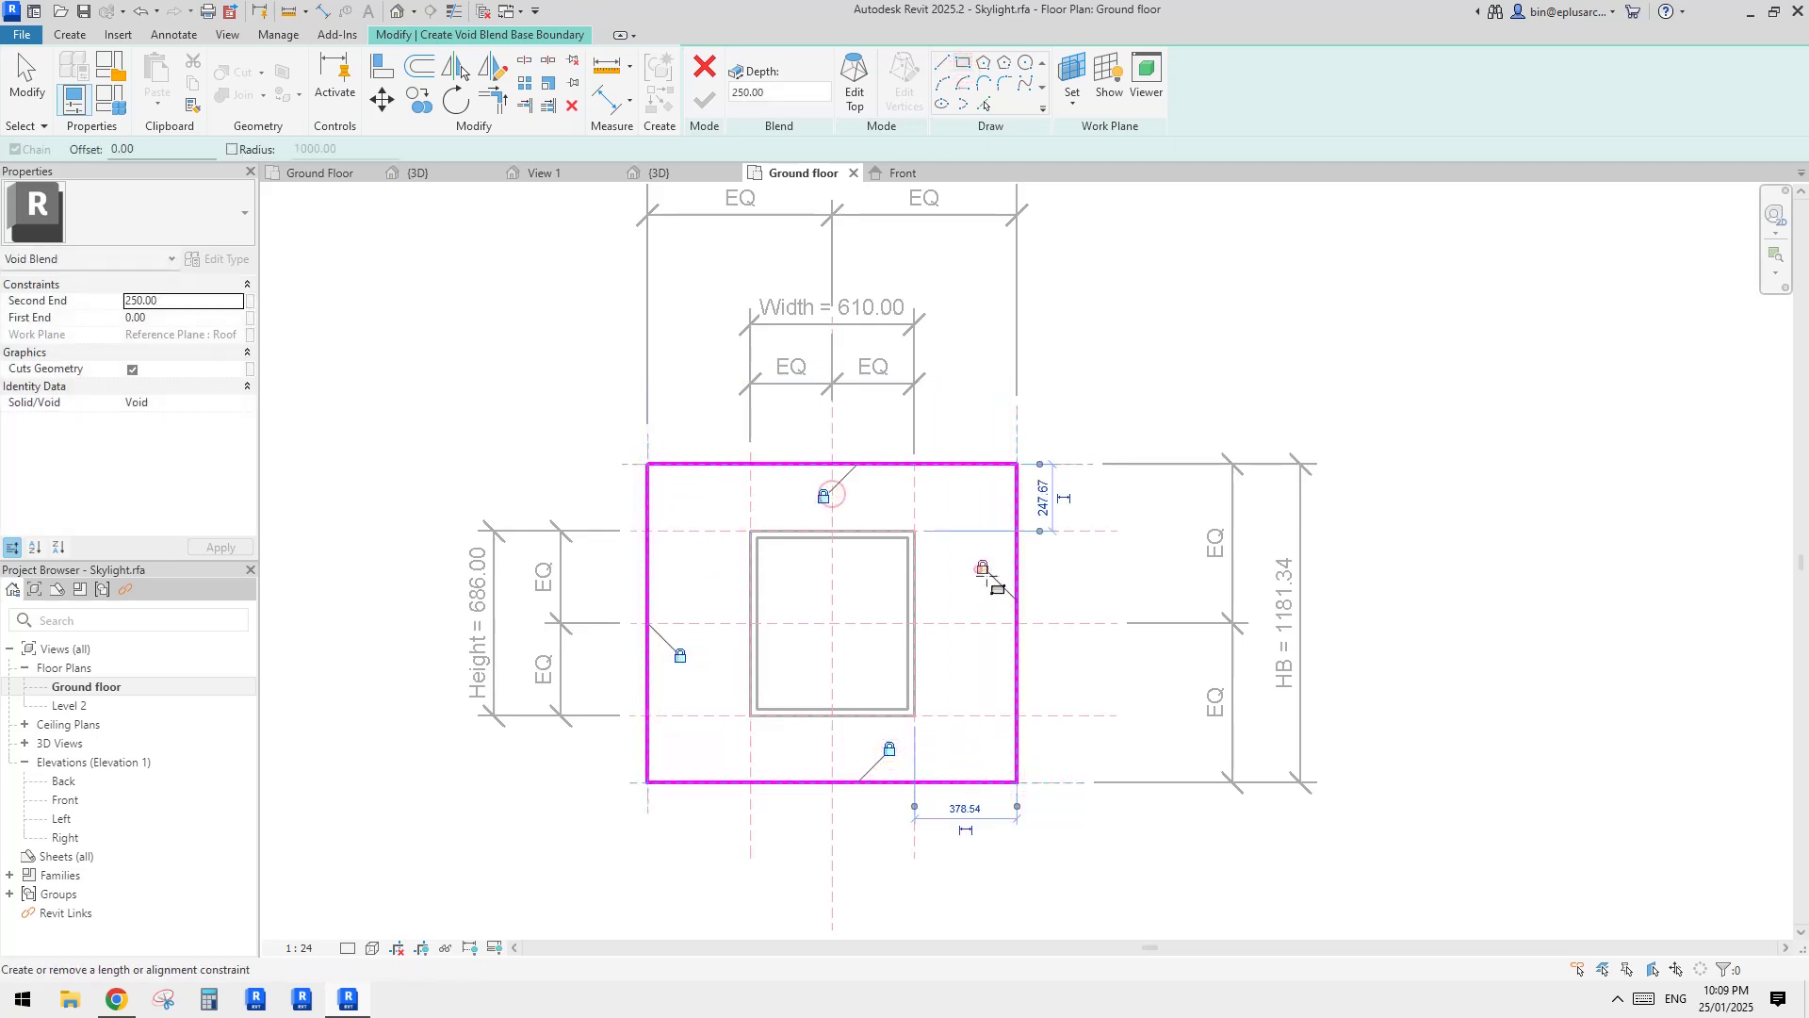
left_click(983, 568)
Step: Switch the void blend to its top boundary and set the work plane to Reference Plane : Face
left_click(854, 80)
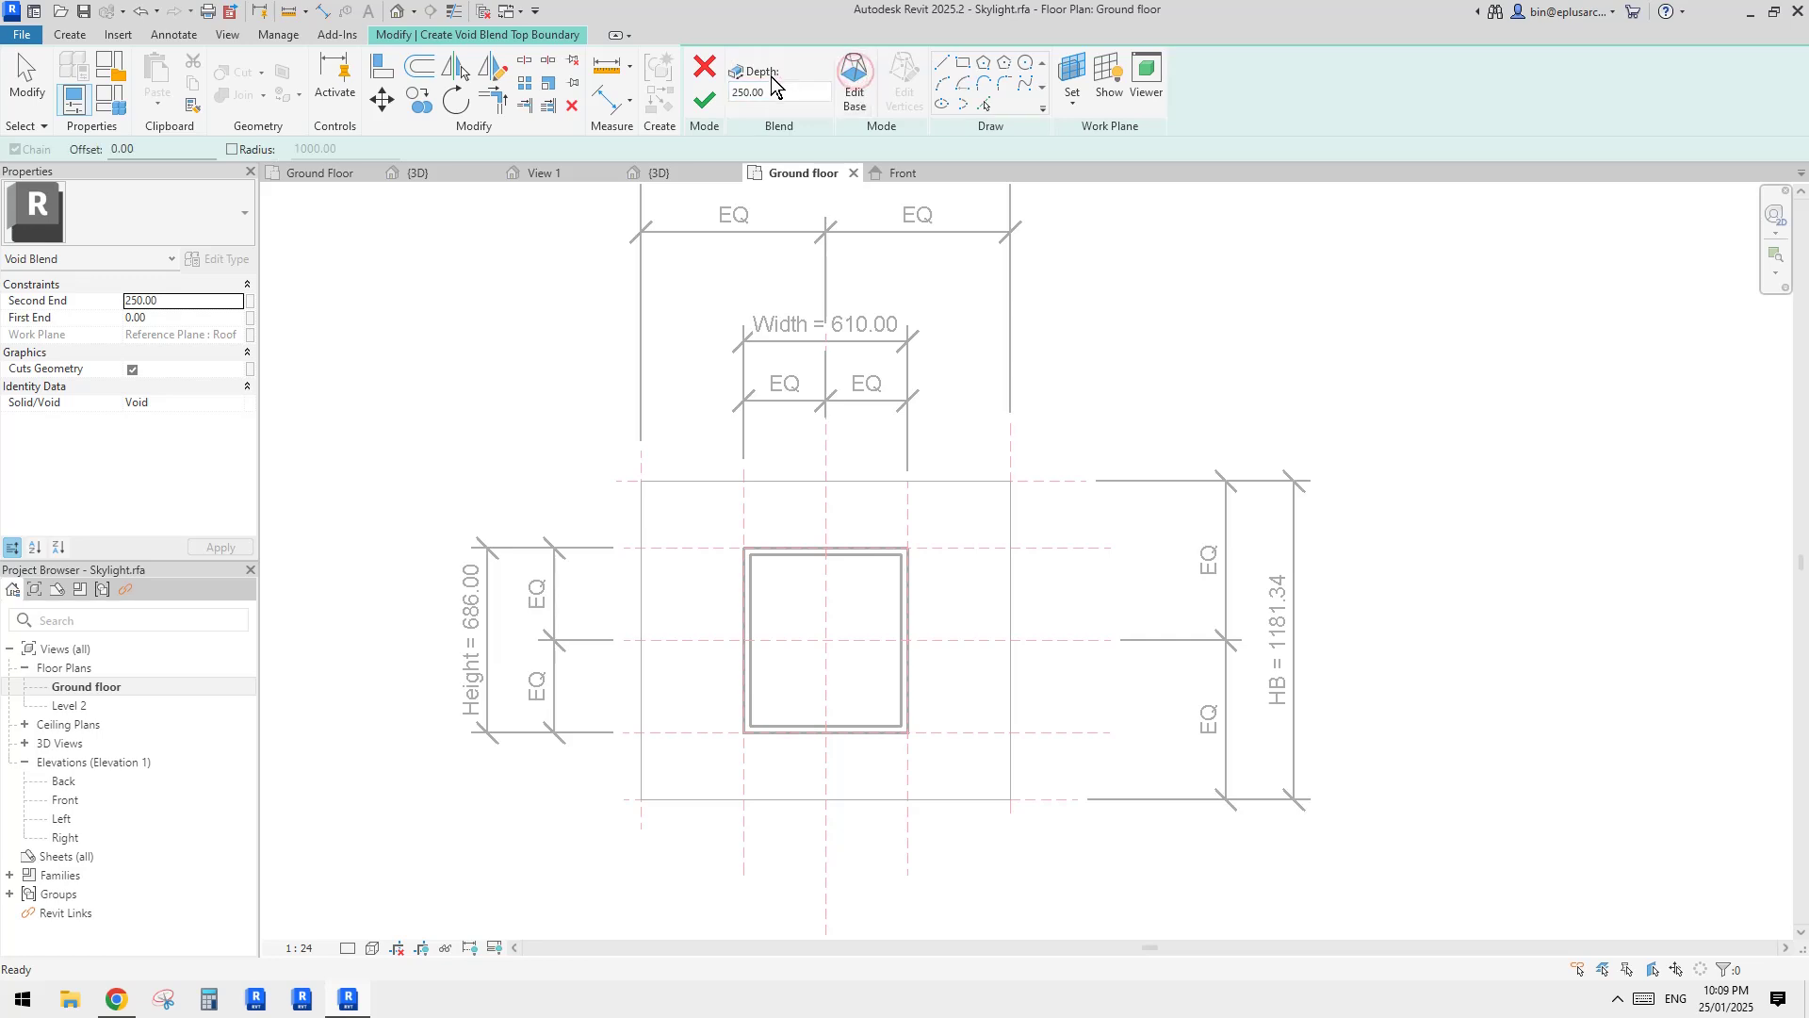
left_click(1072, 76)
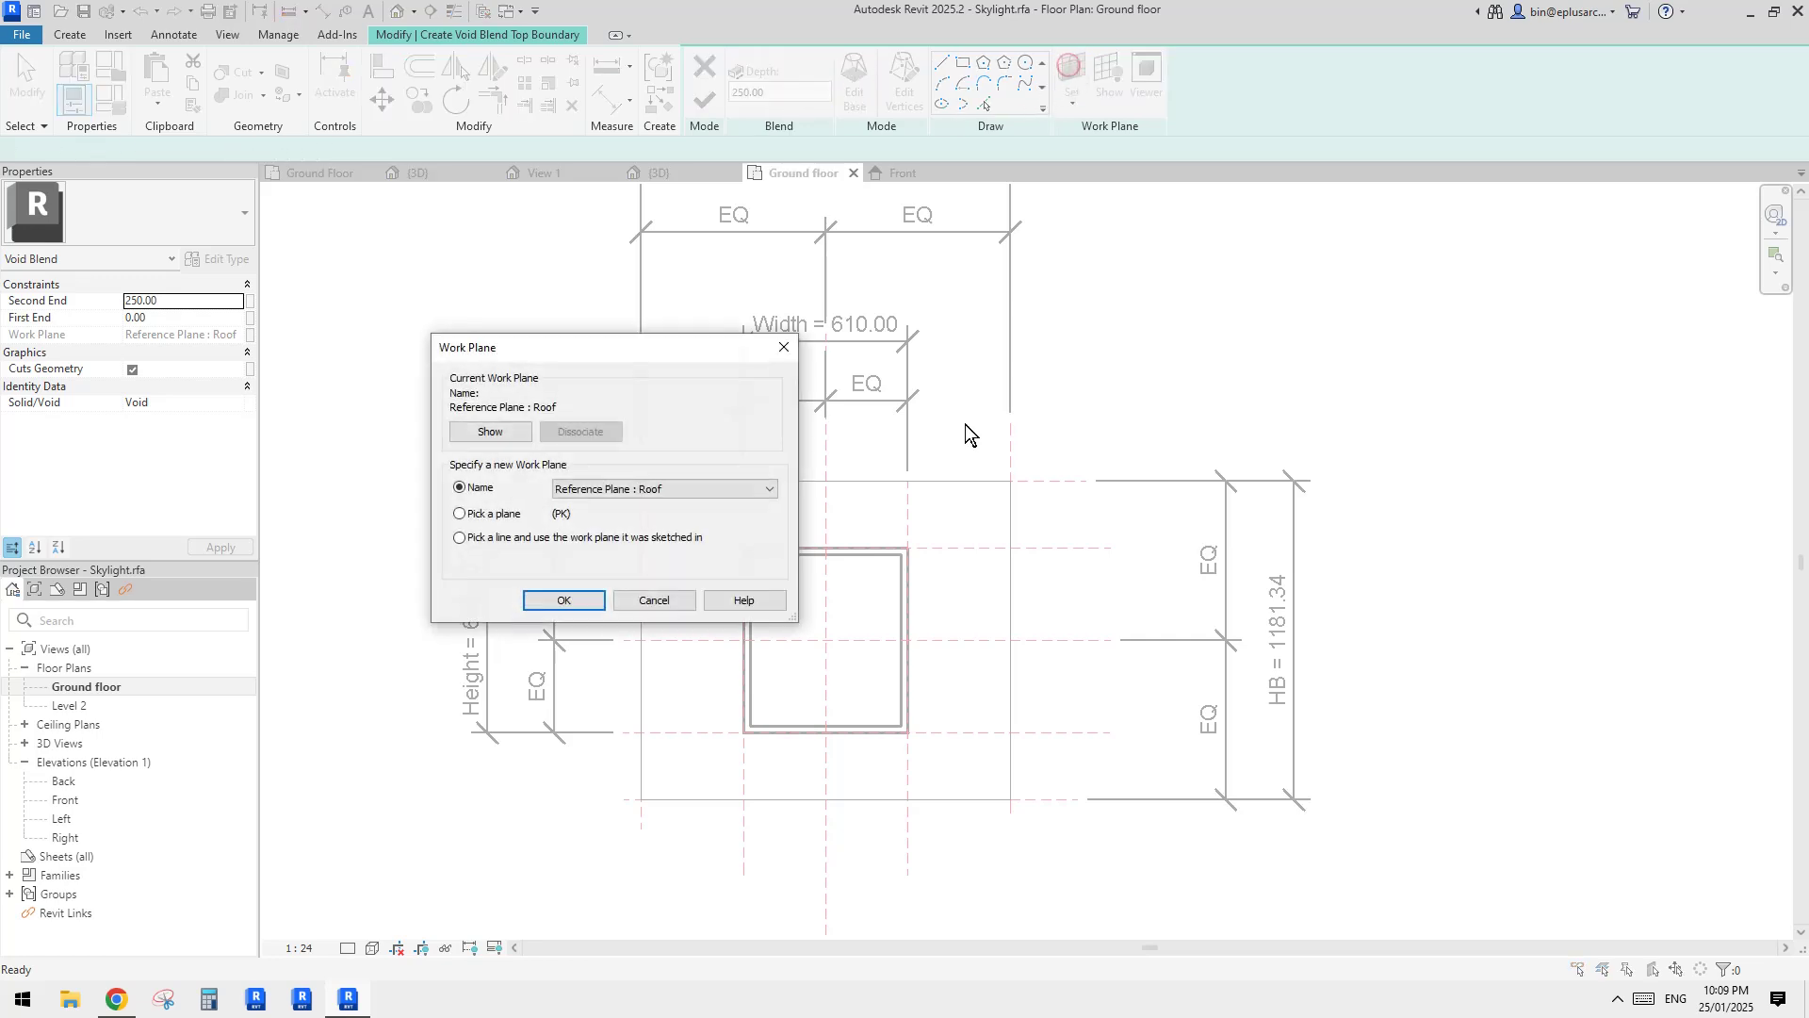
left_click(657, 491)
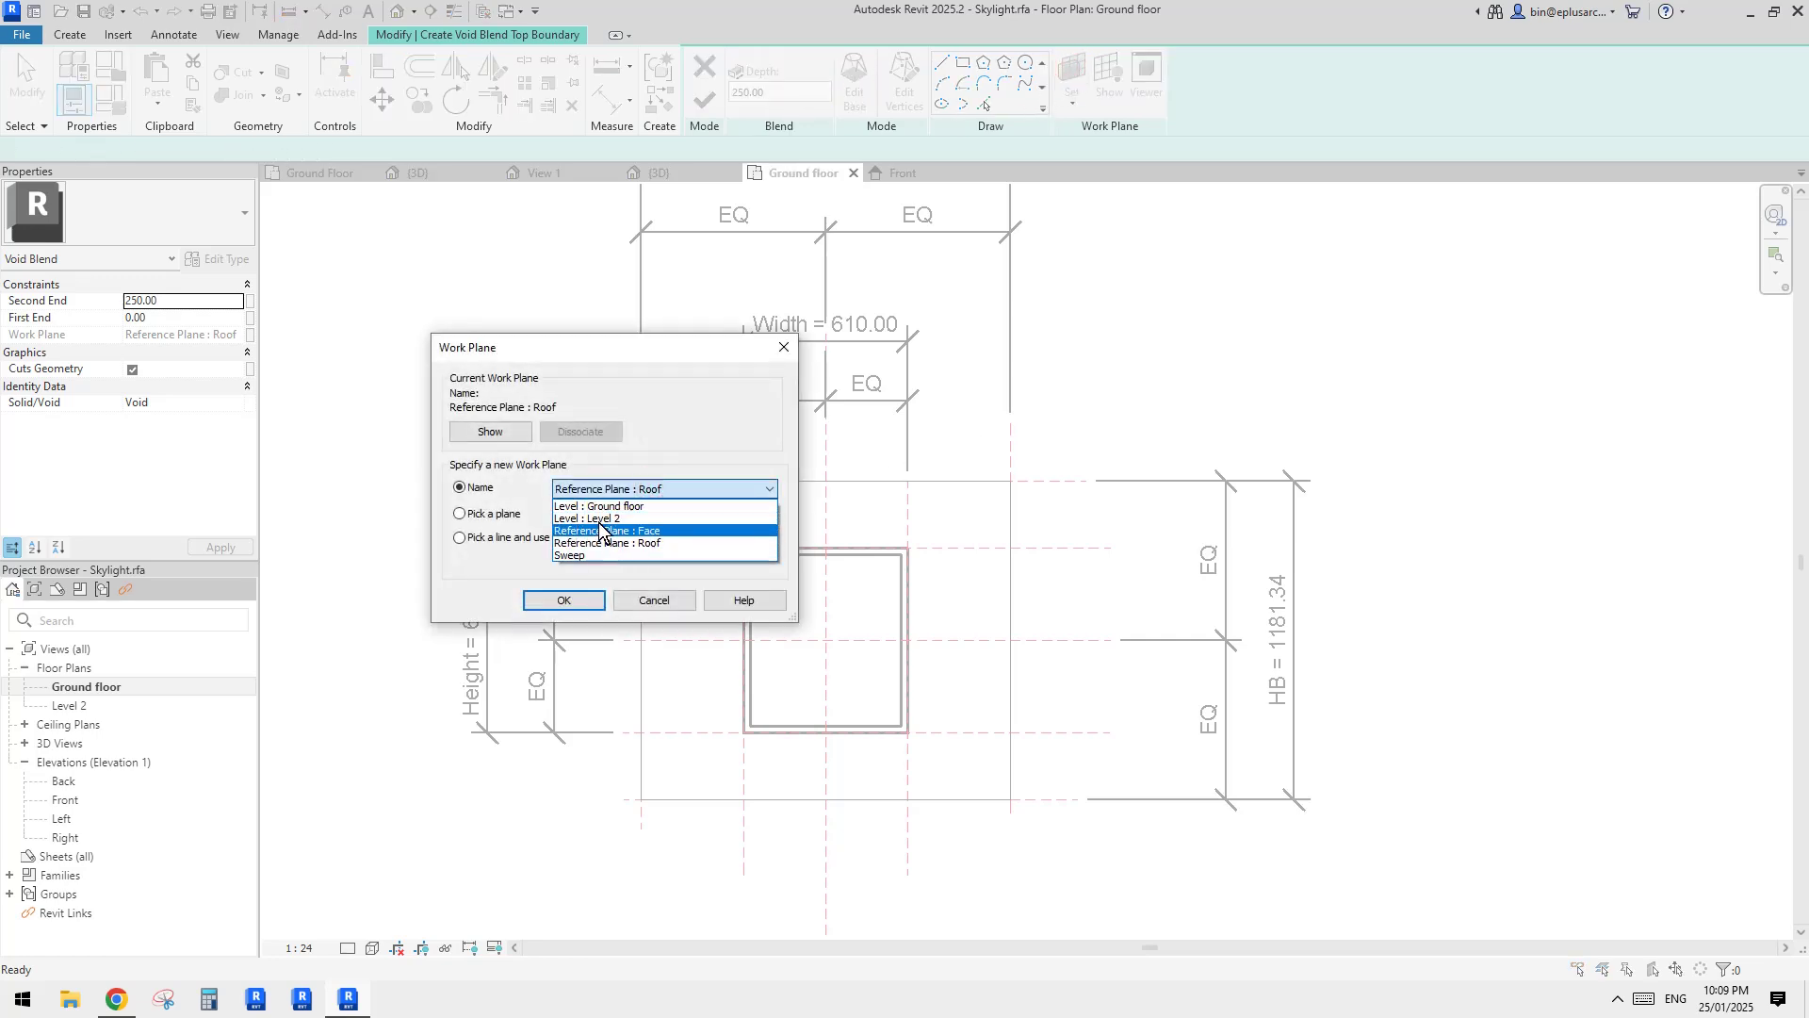
left_click(640, 531)
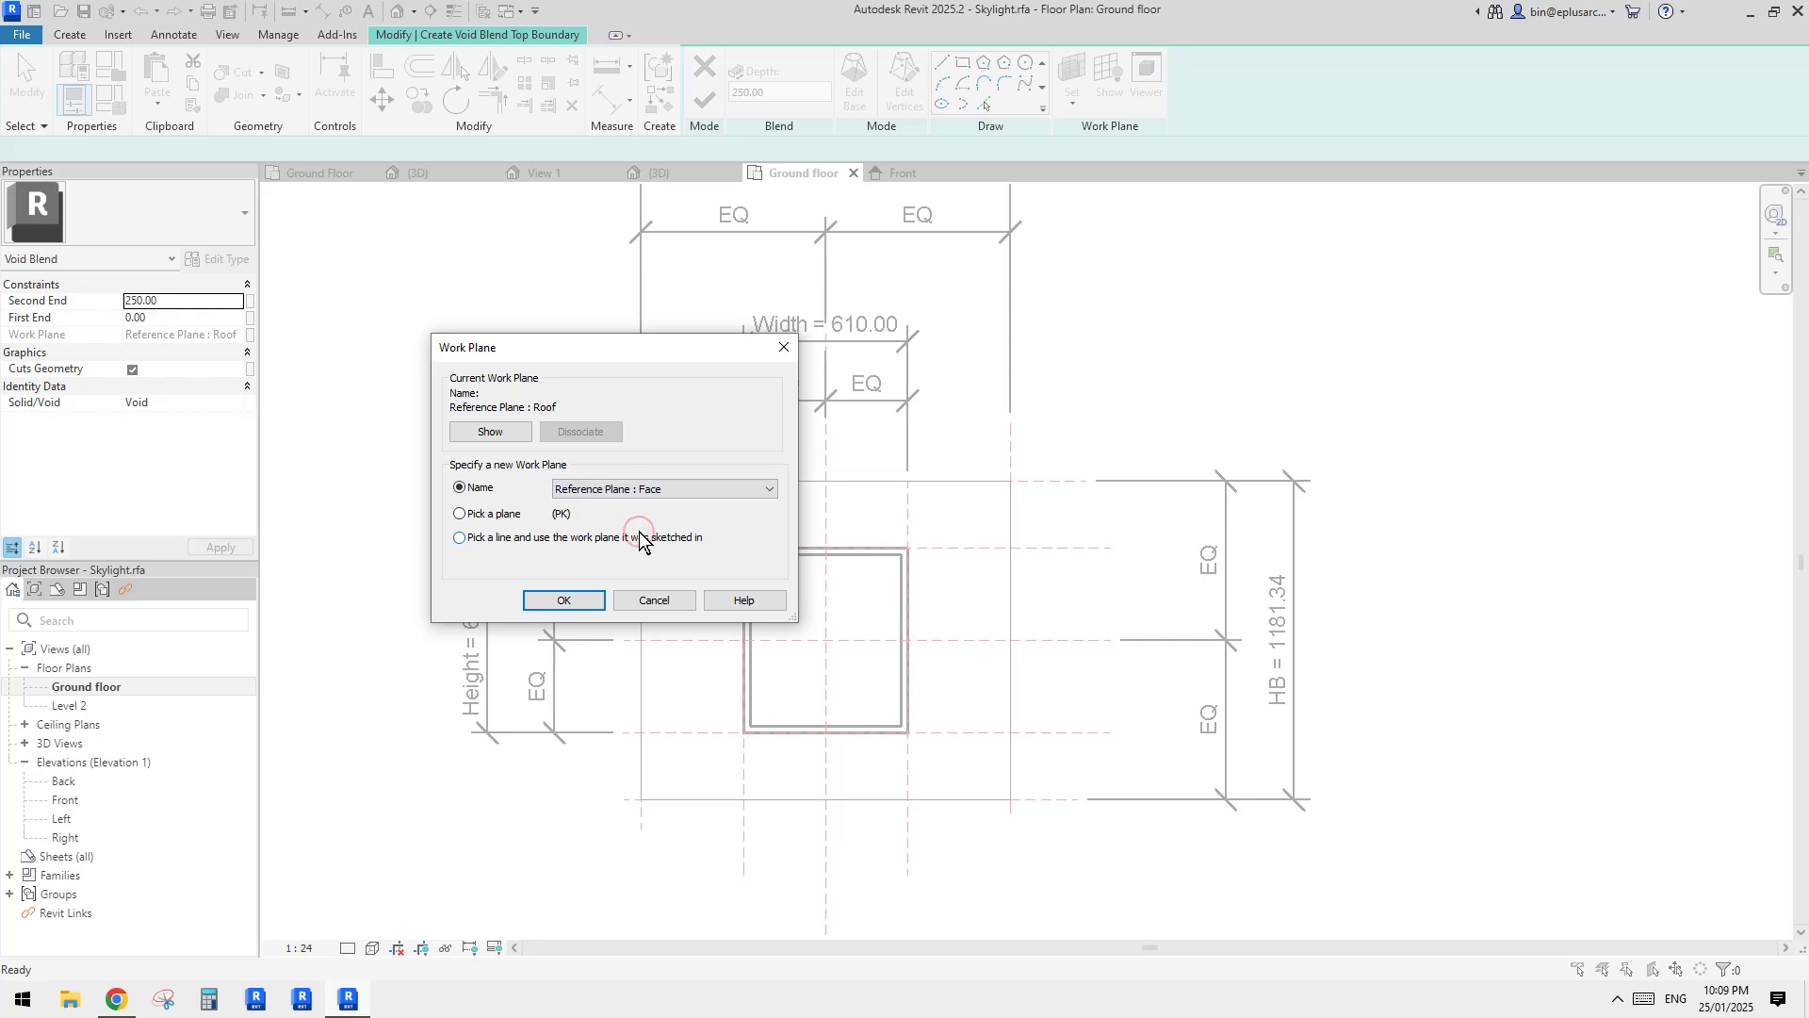
left_click(567, 600)
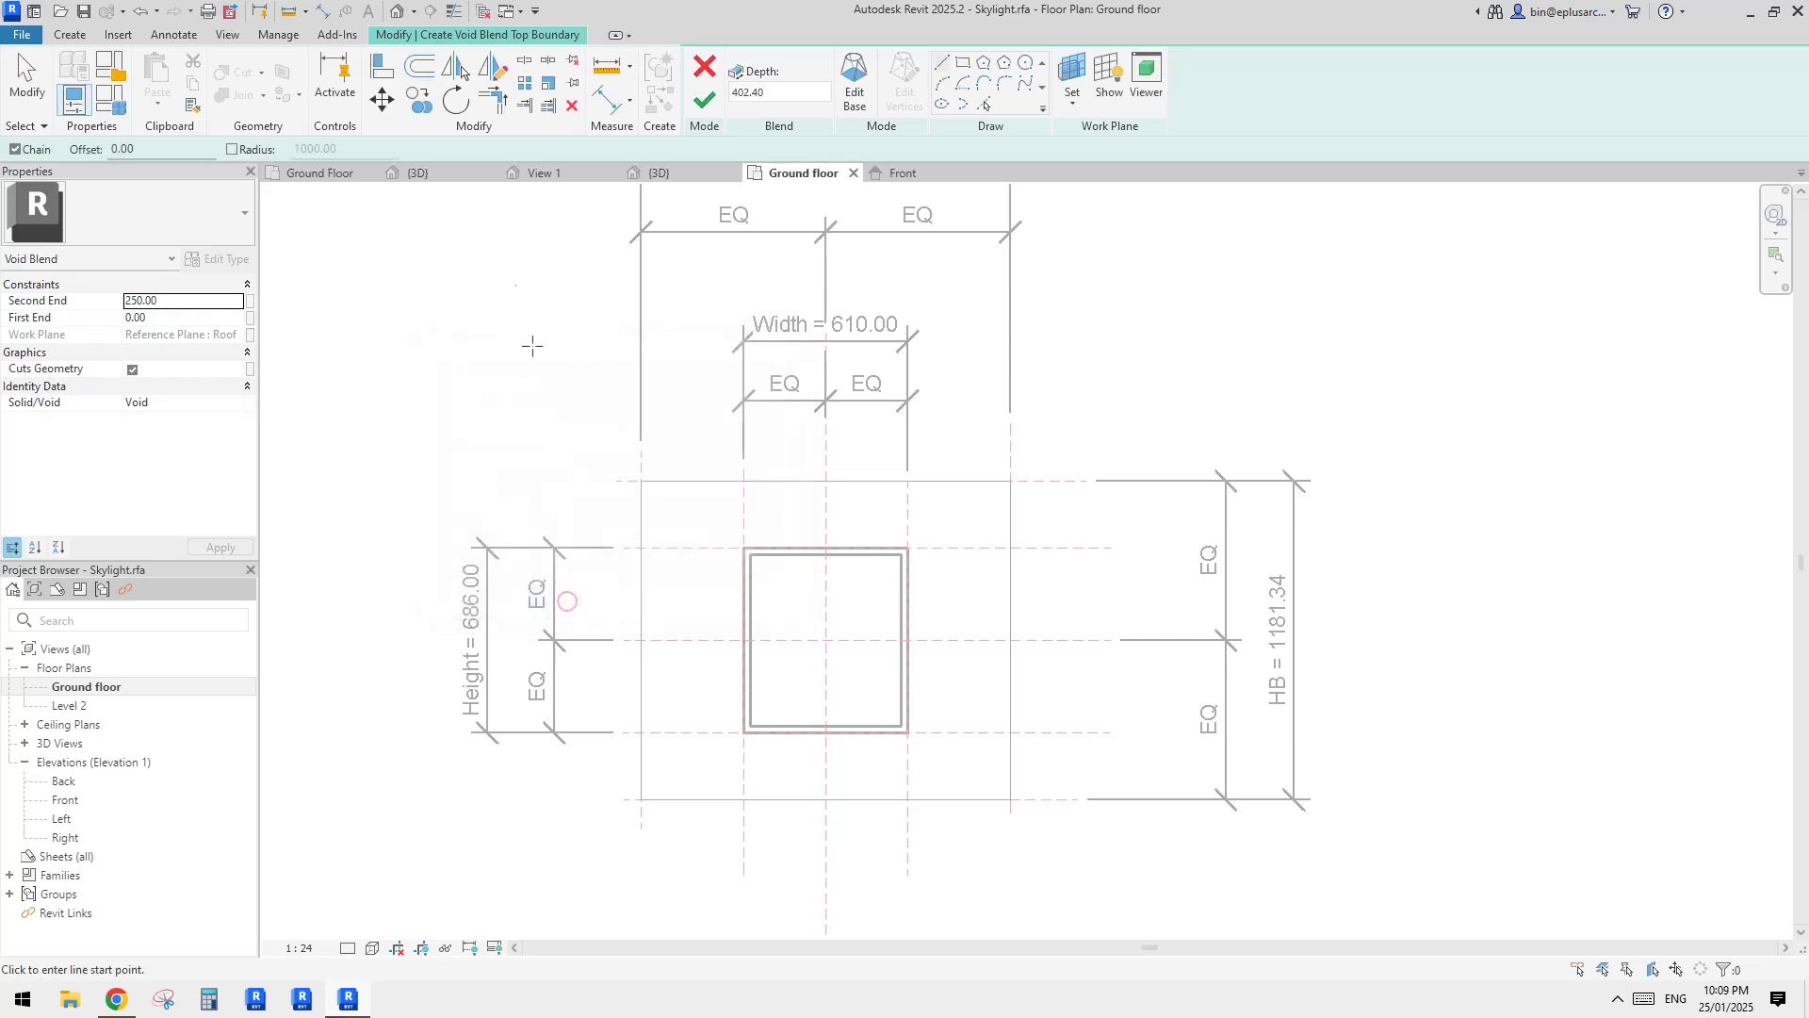
Step: Sketch the top rectangle between opposite intersections of the inner Width and Height reference planes and lock all four sides
left_click(962, 63)
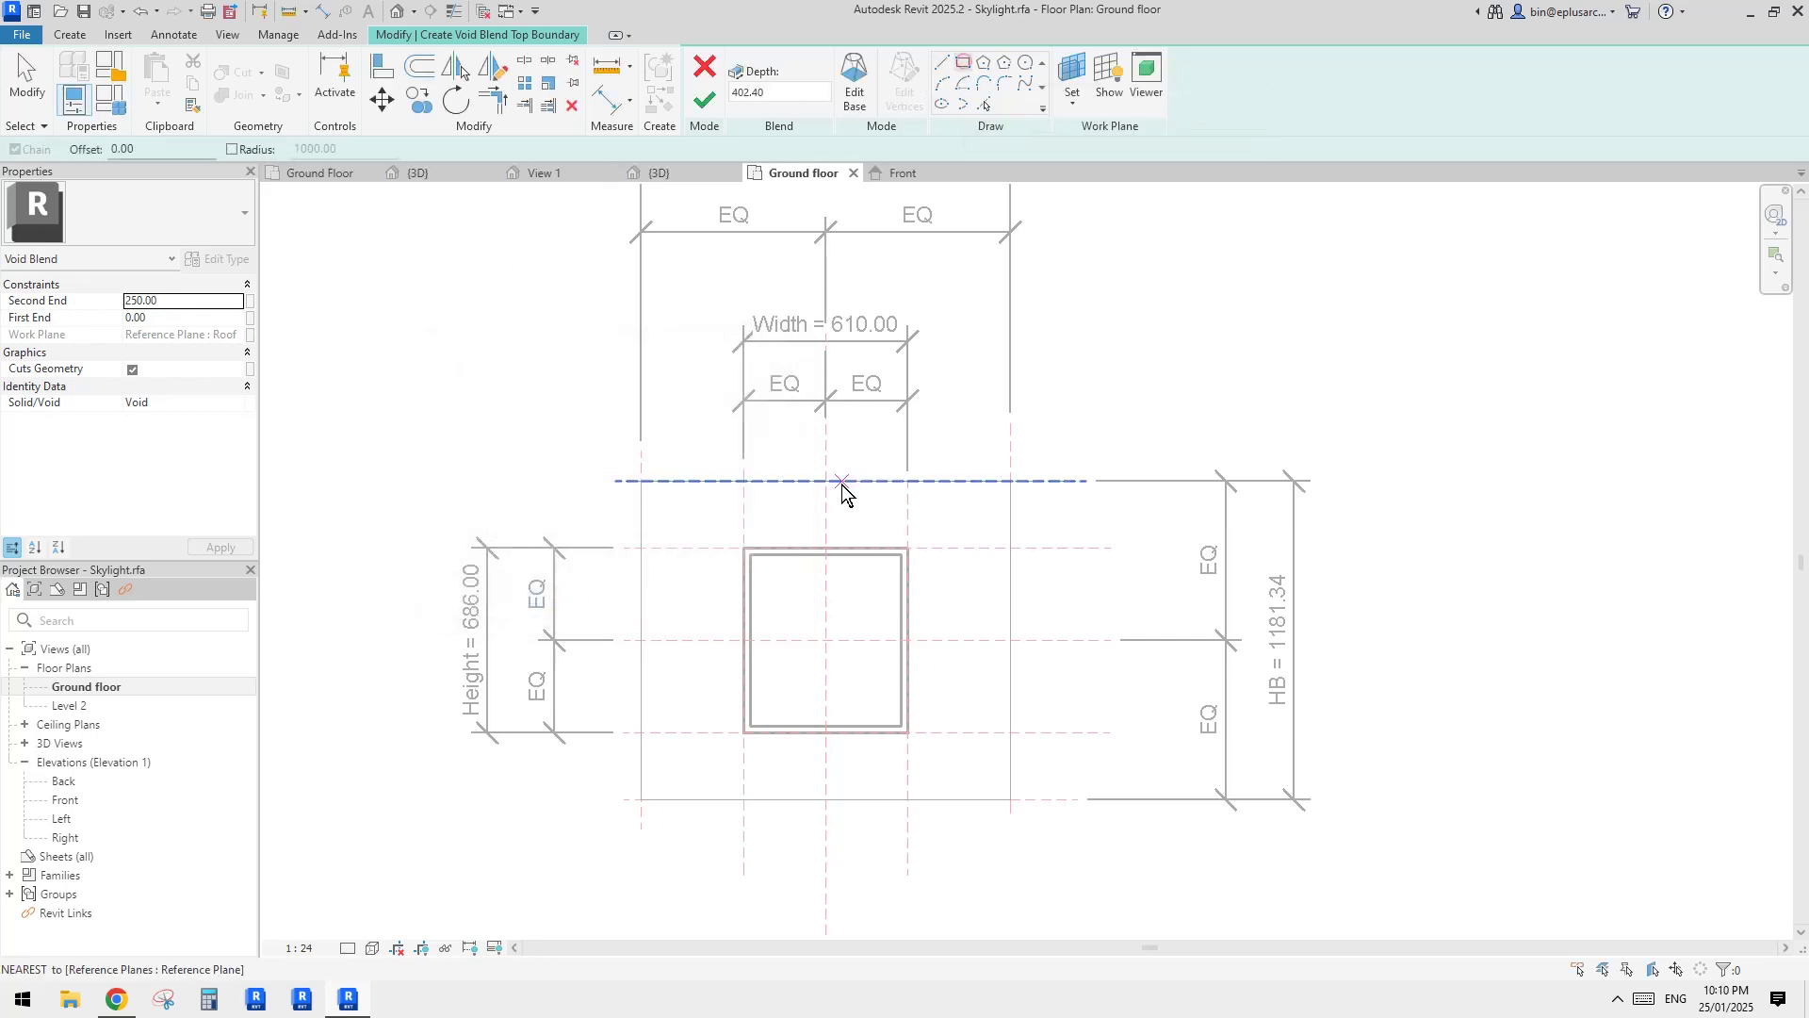
left_click(742, 546)
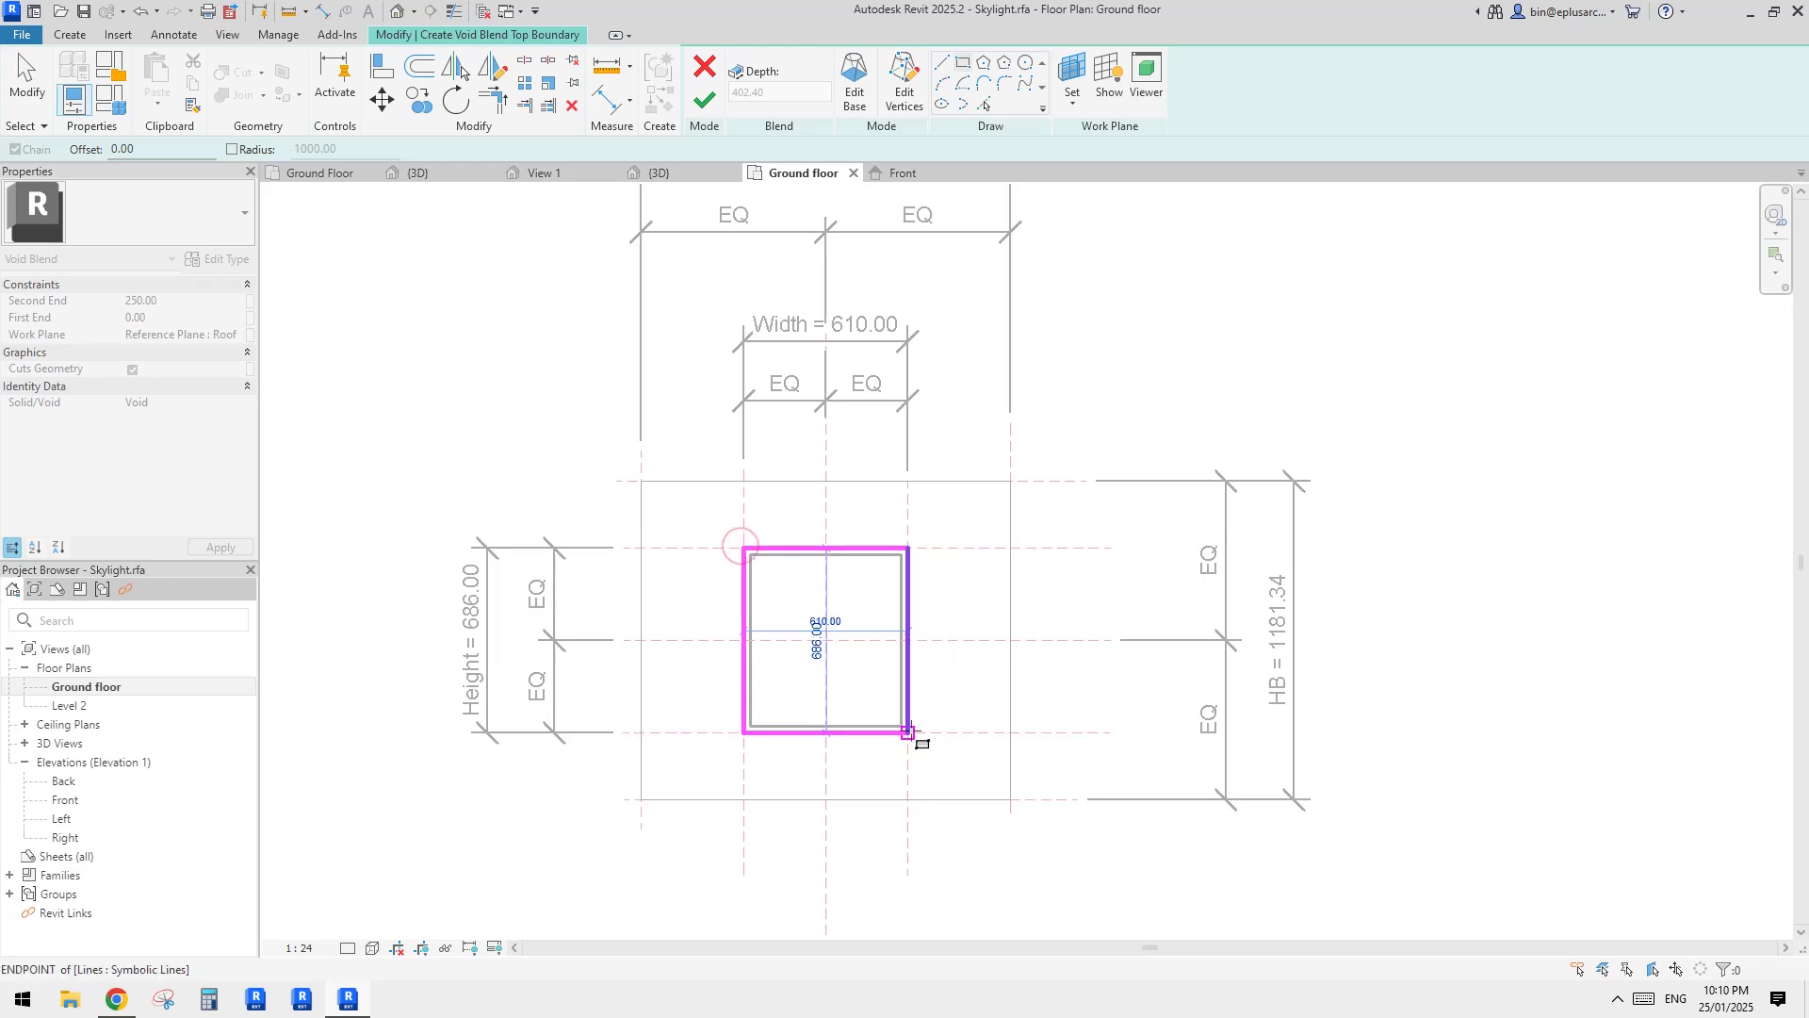
left_click(908, 733)
left_click(797, 522)
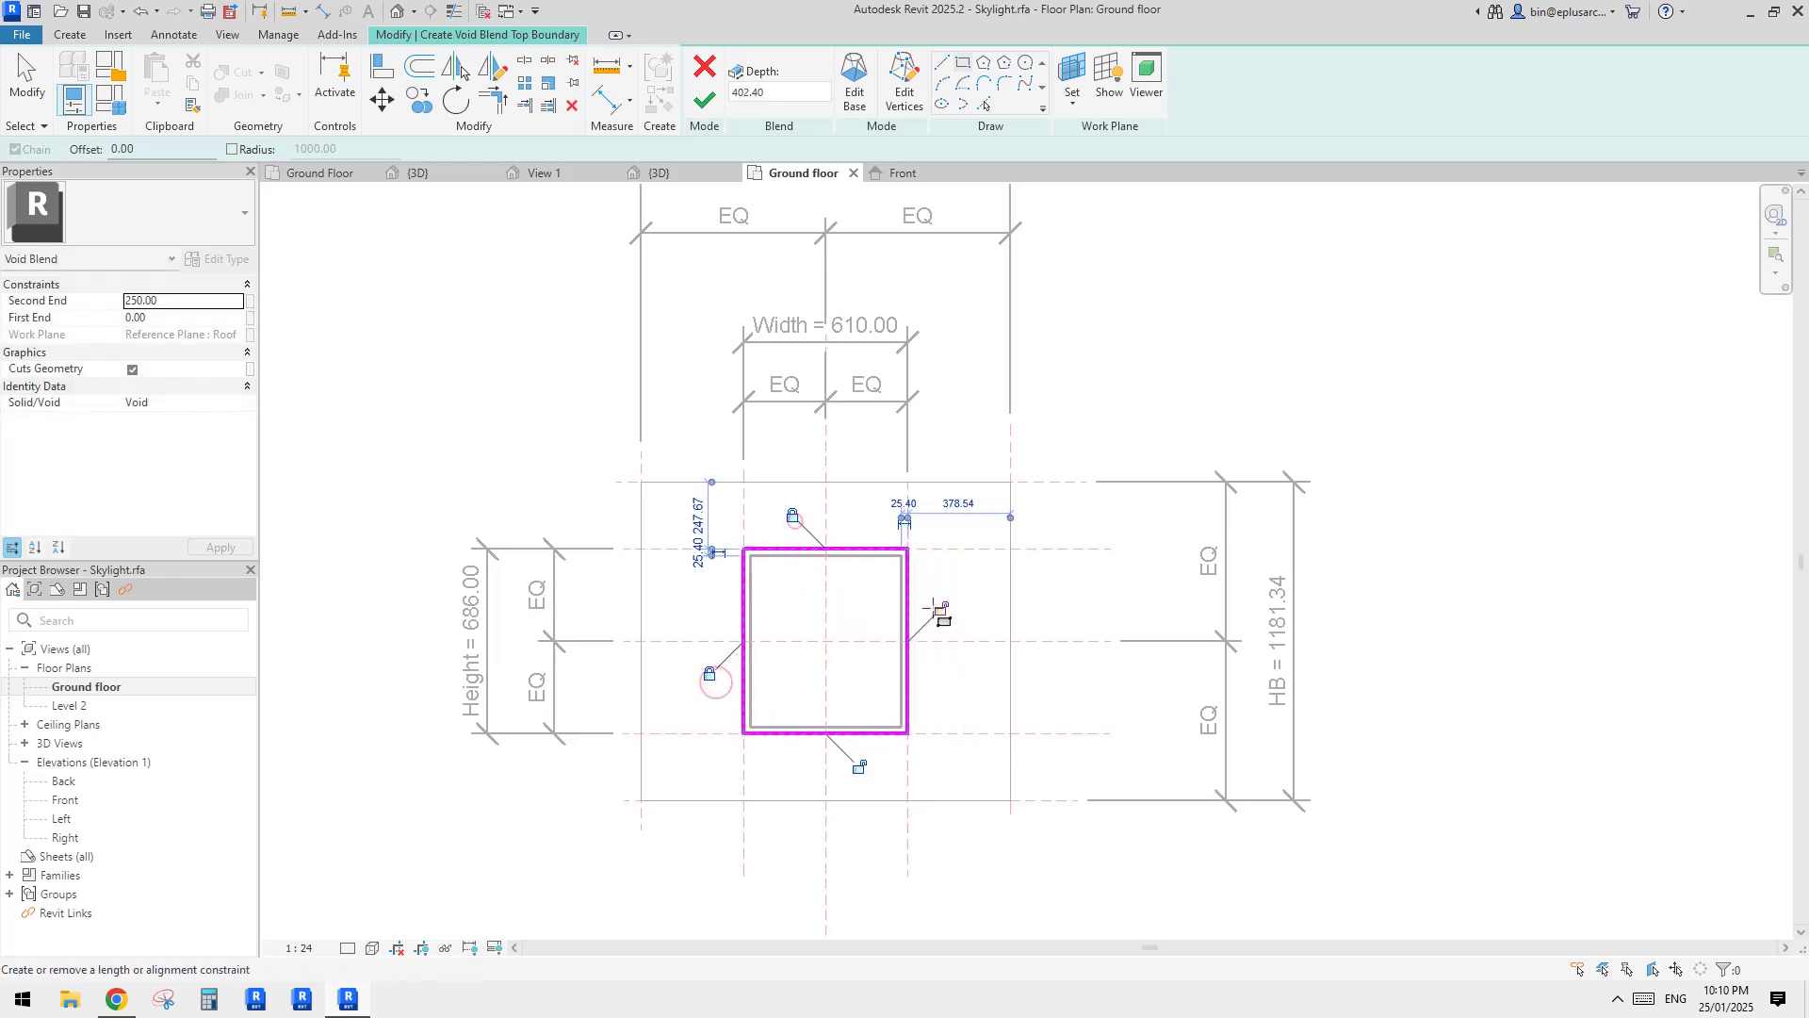
left_click(938, 609)
left_click(860, 765)
middle_click_drag(962, 635, 965, 626)
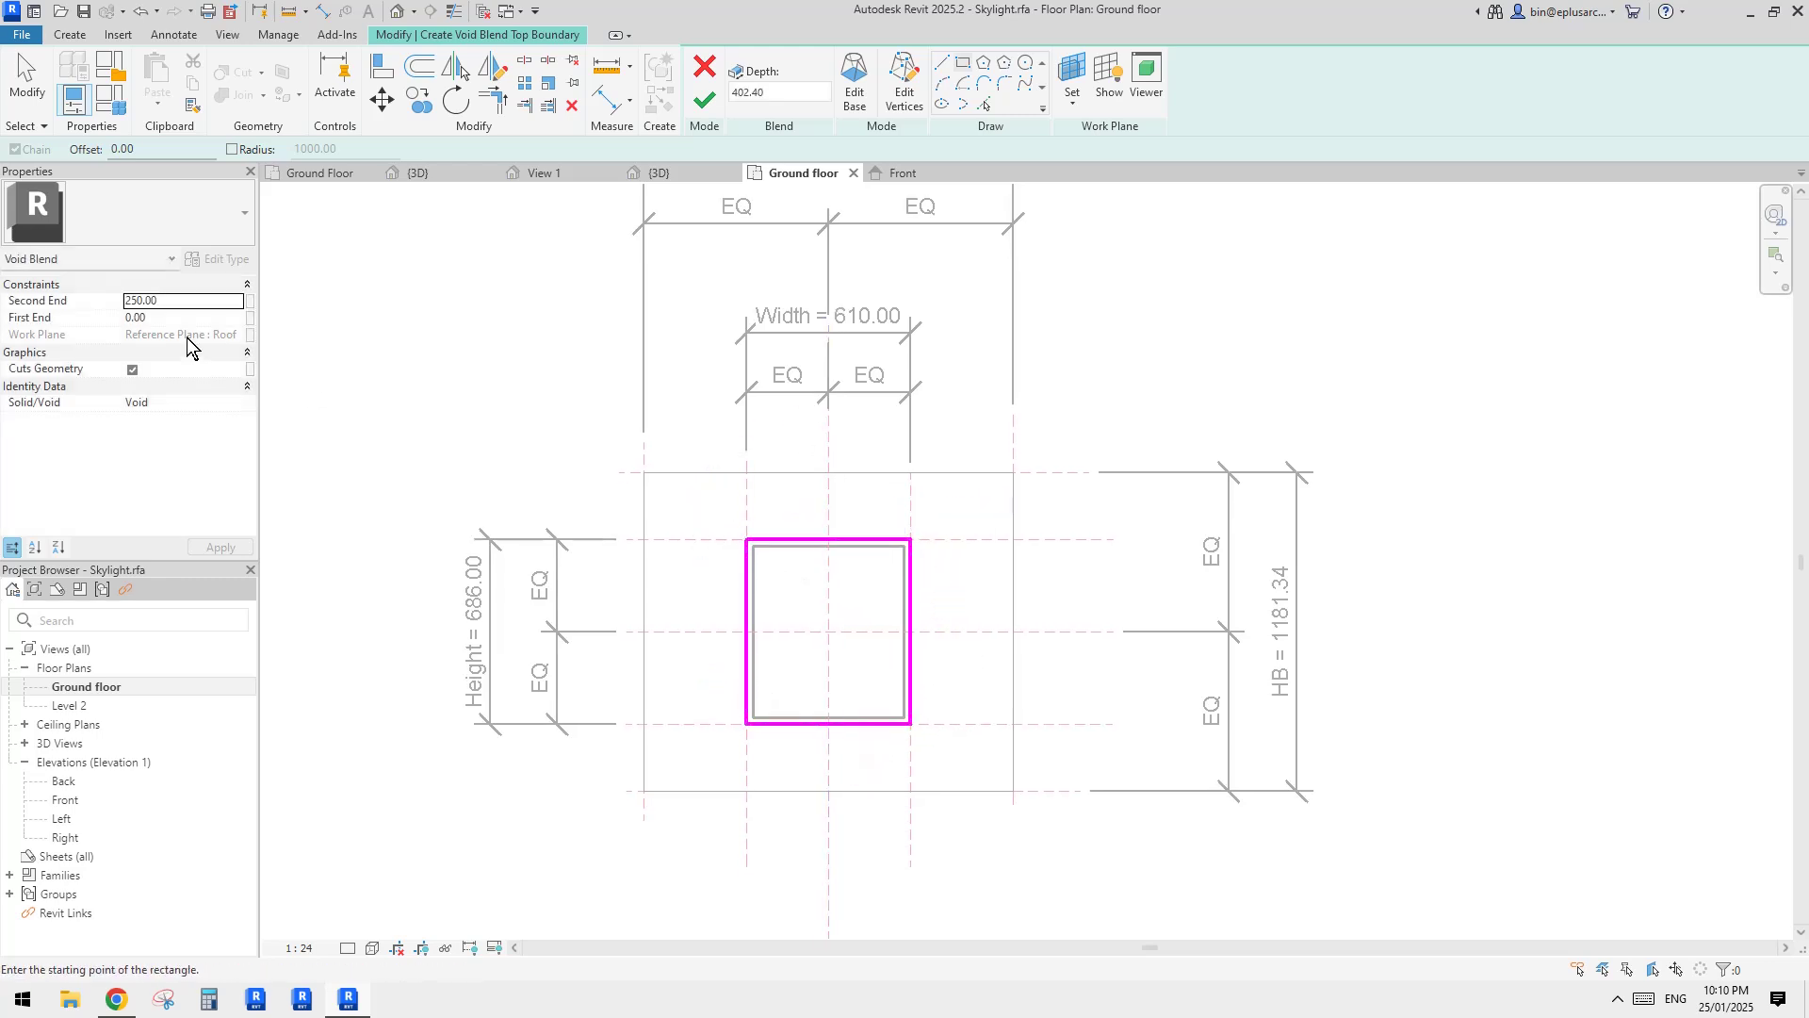
Step: Set the blend's Second End to 0 and finish the void blend
key("Escape")
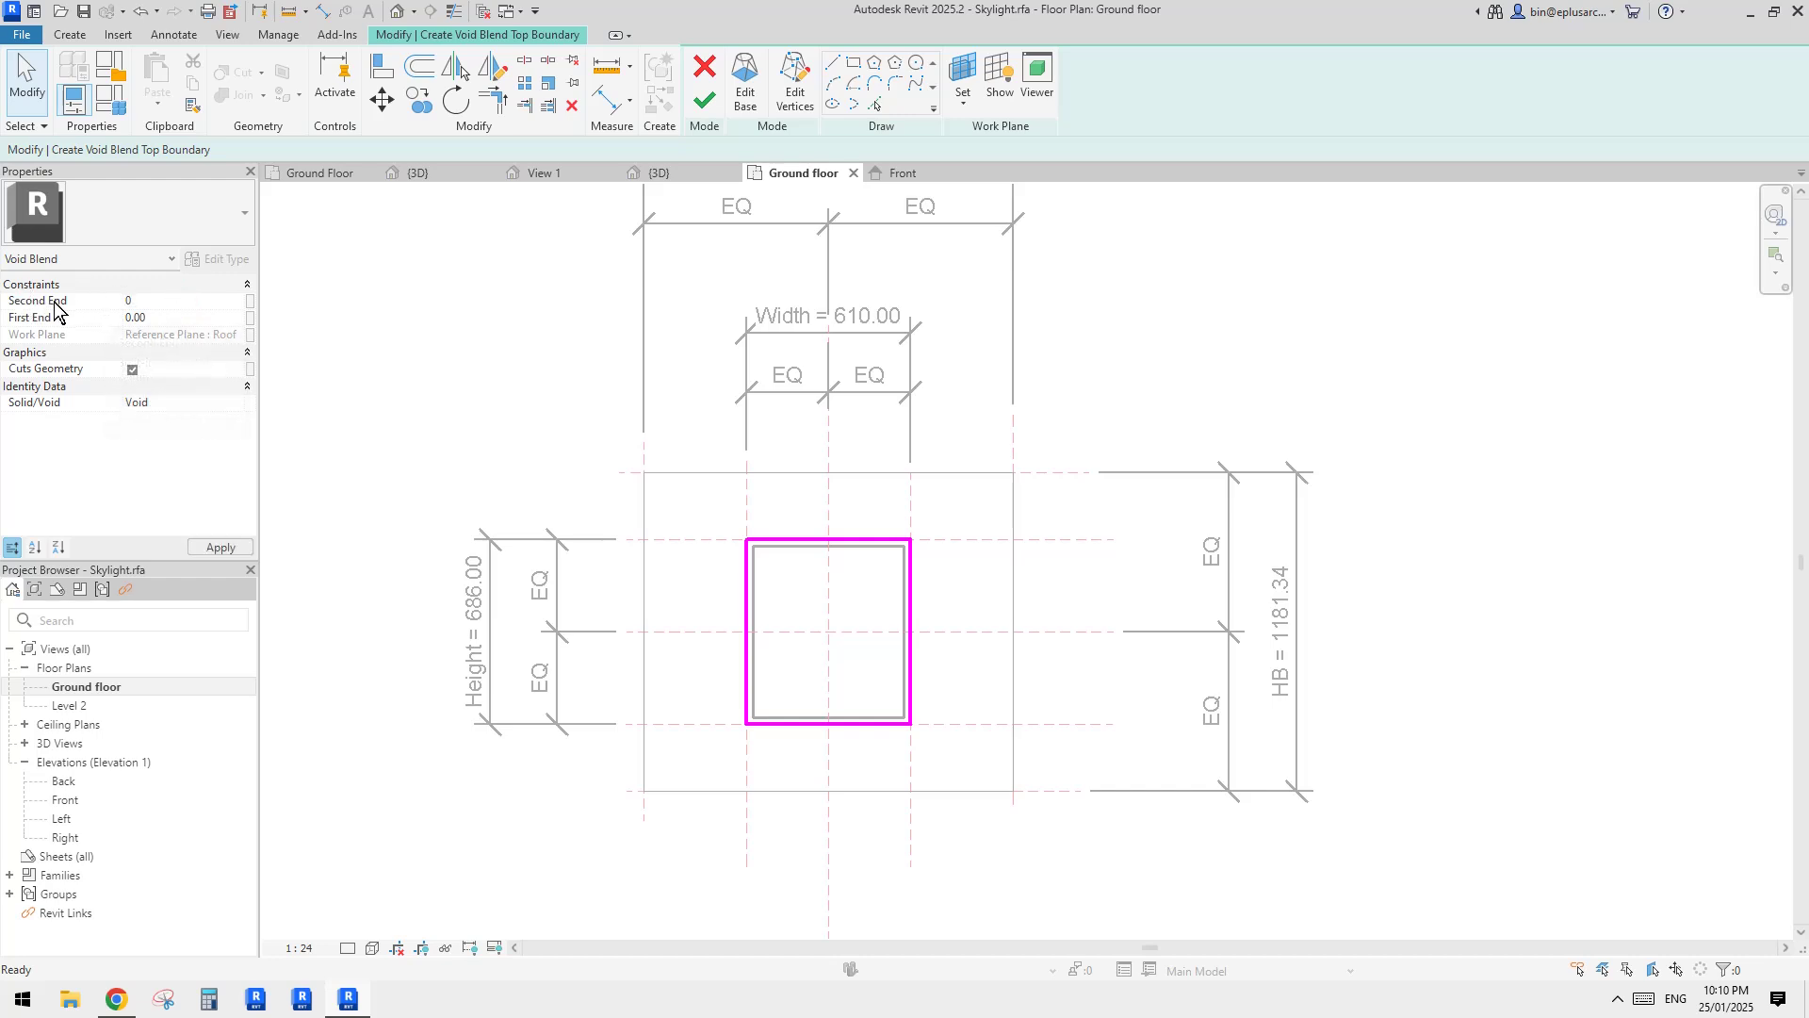
type("0")
key("Return")
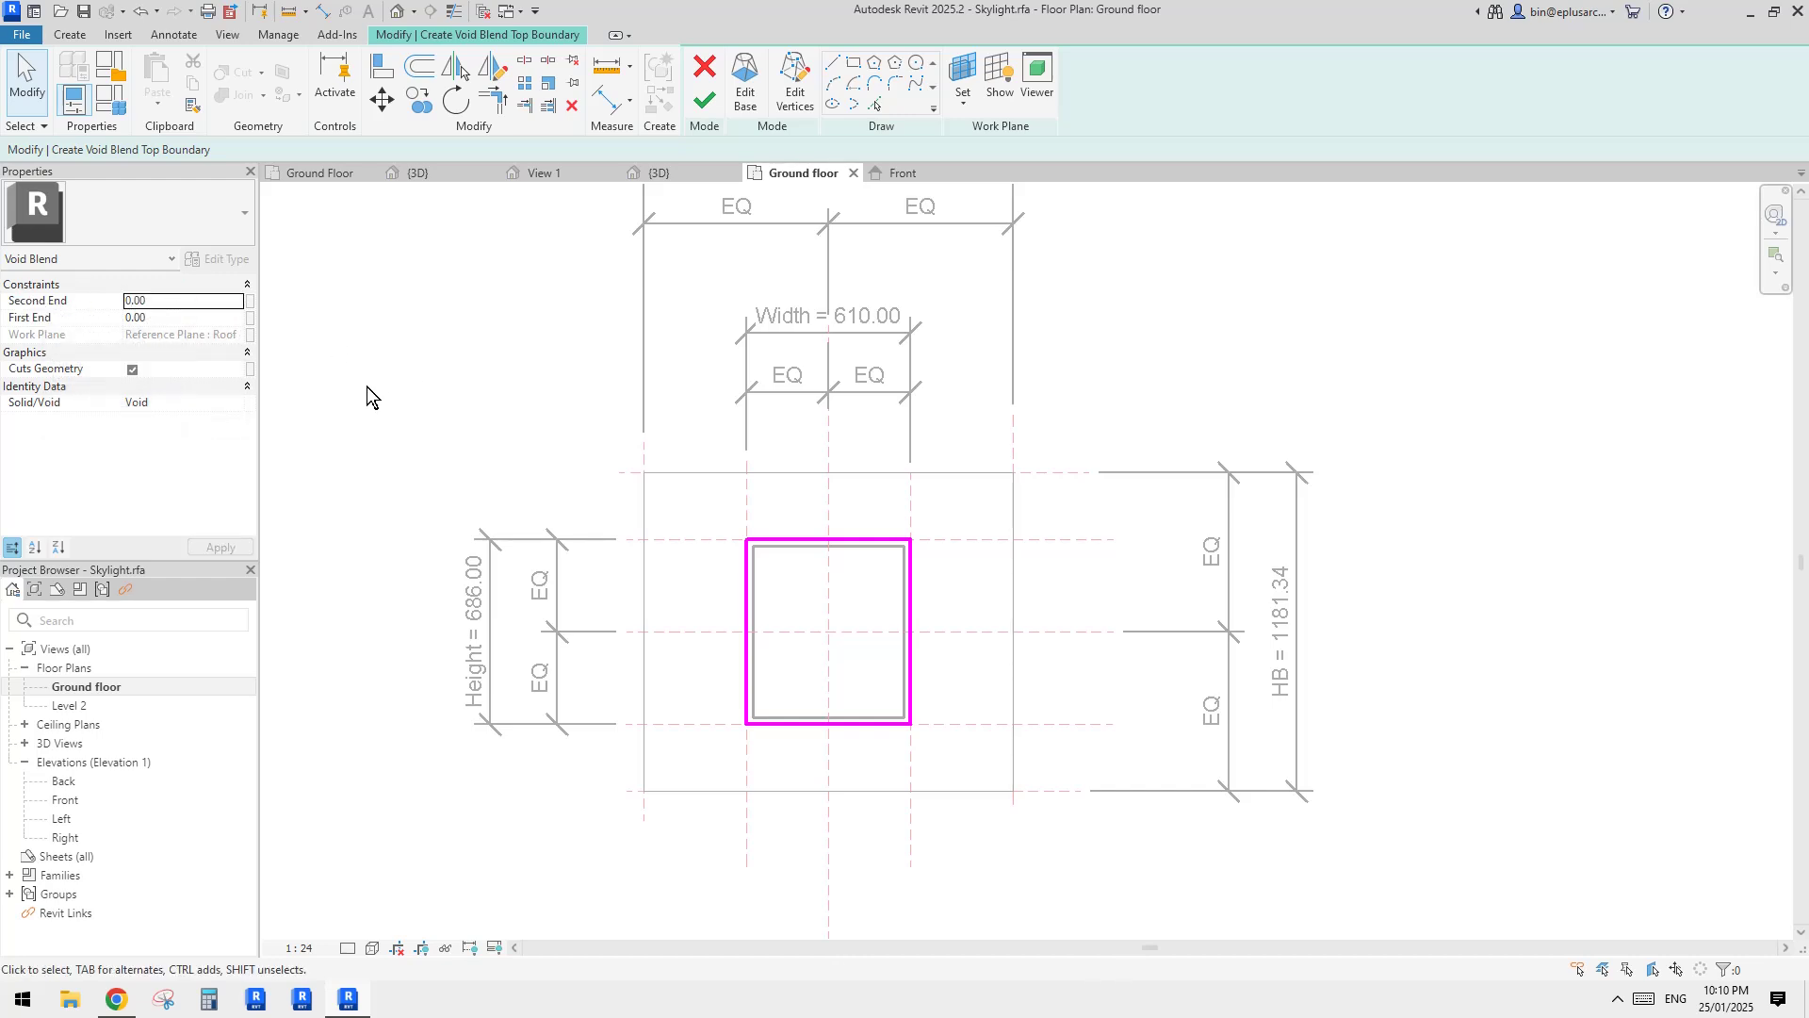
middle_click_drag(582, 402, 596, 413)
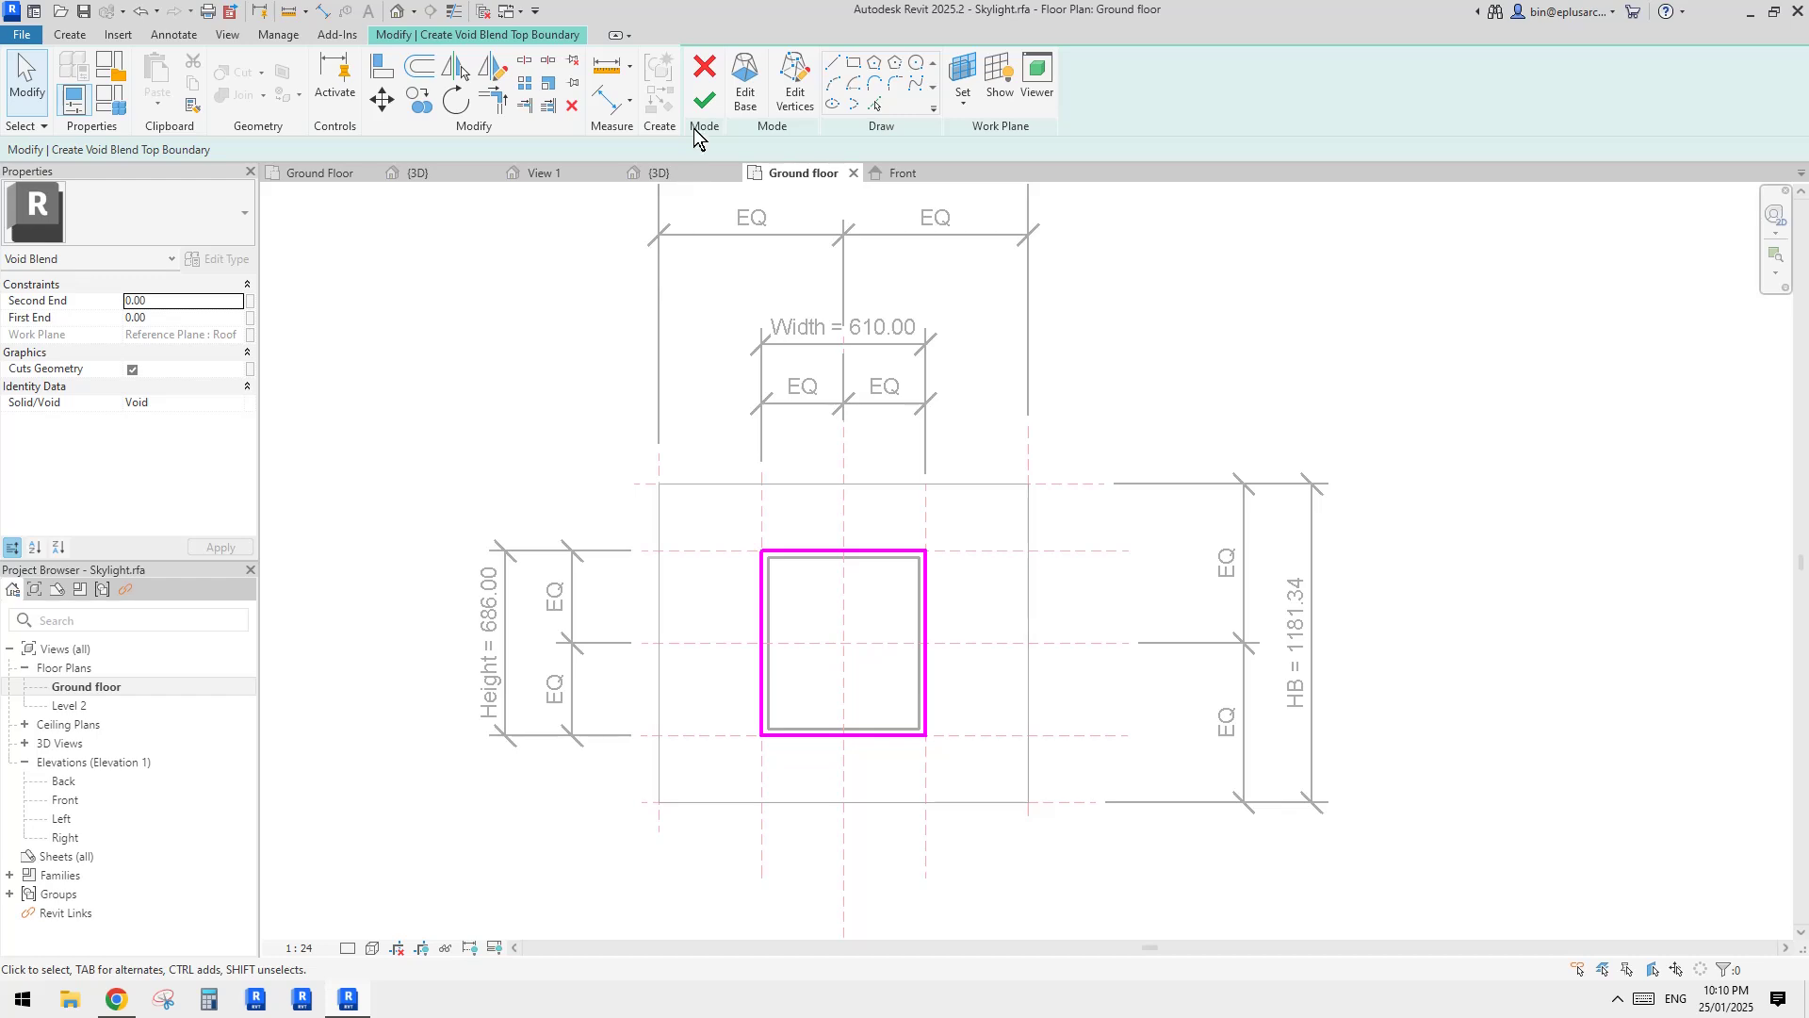
left_click(707, 100)
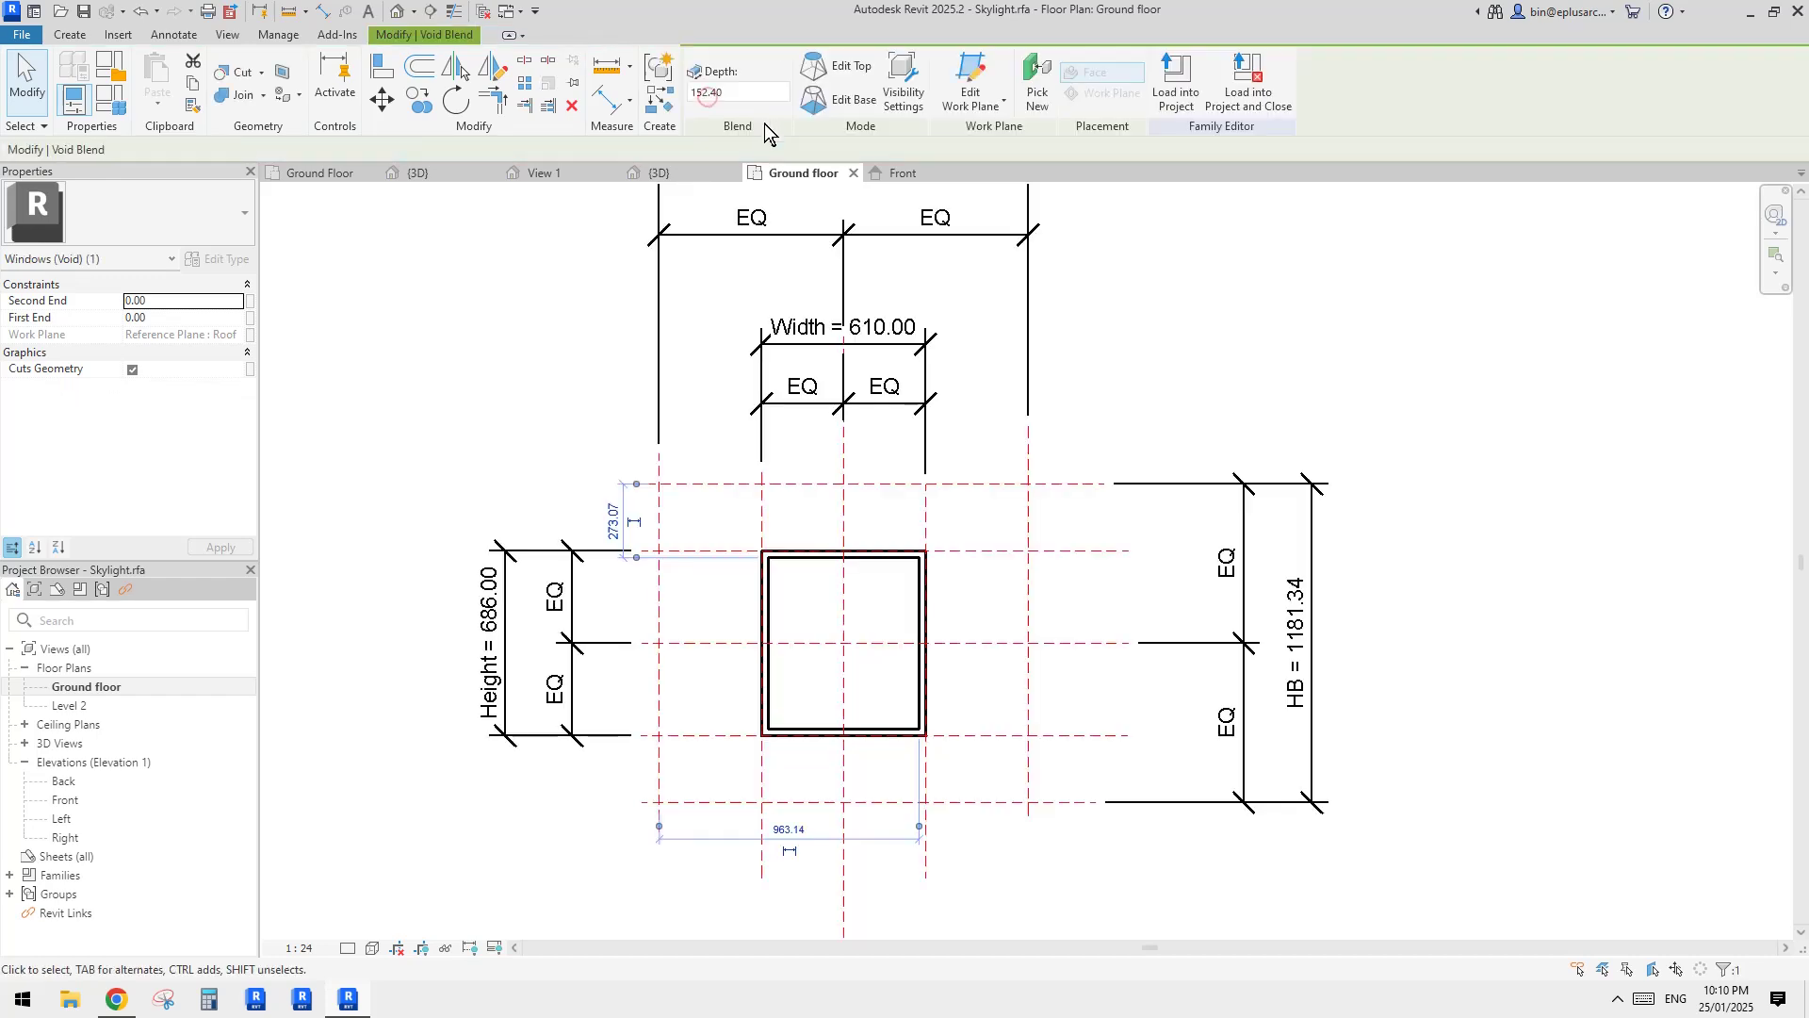
Step: In the Left elevation, set the thickness of the Roof 1 type's structural layer to 300
double_click(66, 819)
scroll(1014, 462, "up", 8)
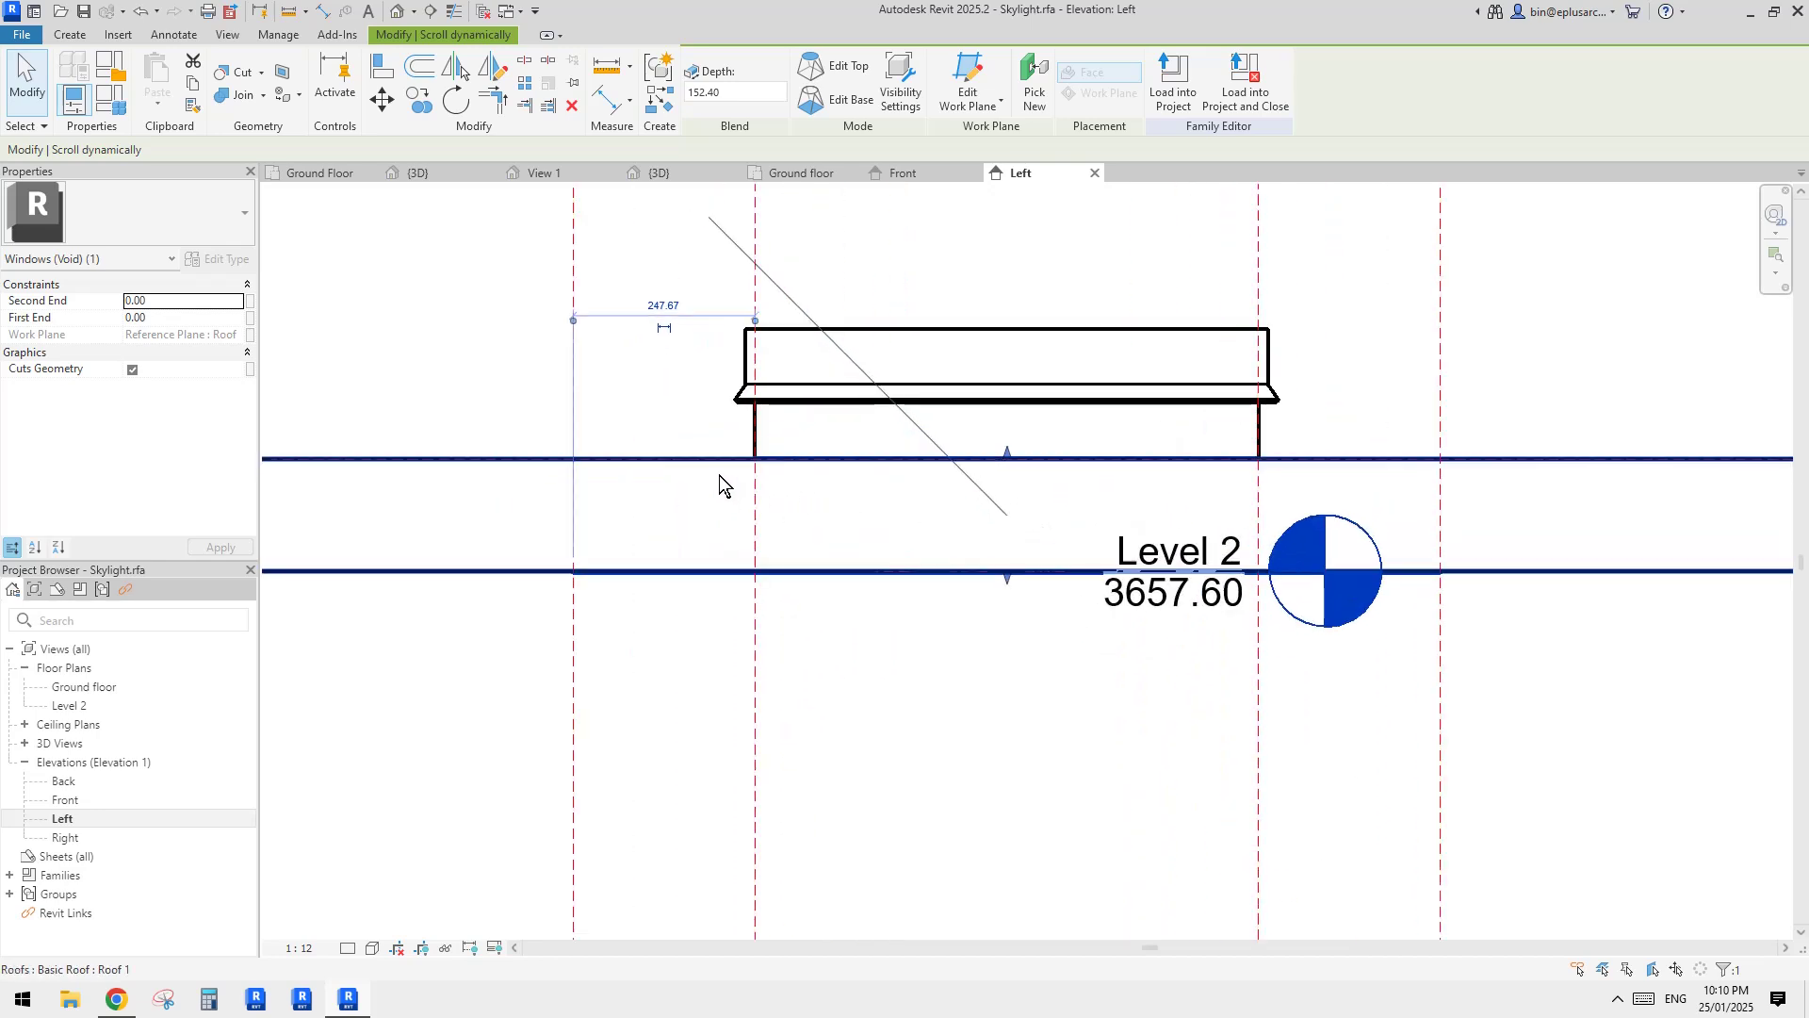
scroll(852, 495, "down", 2)
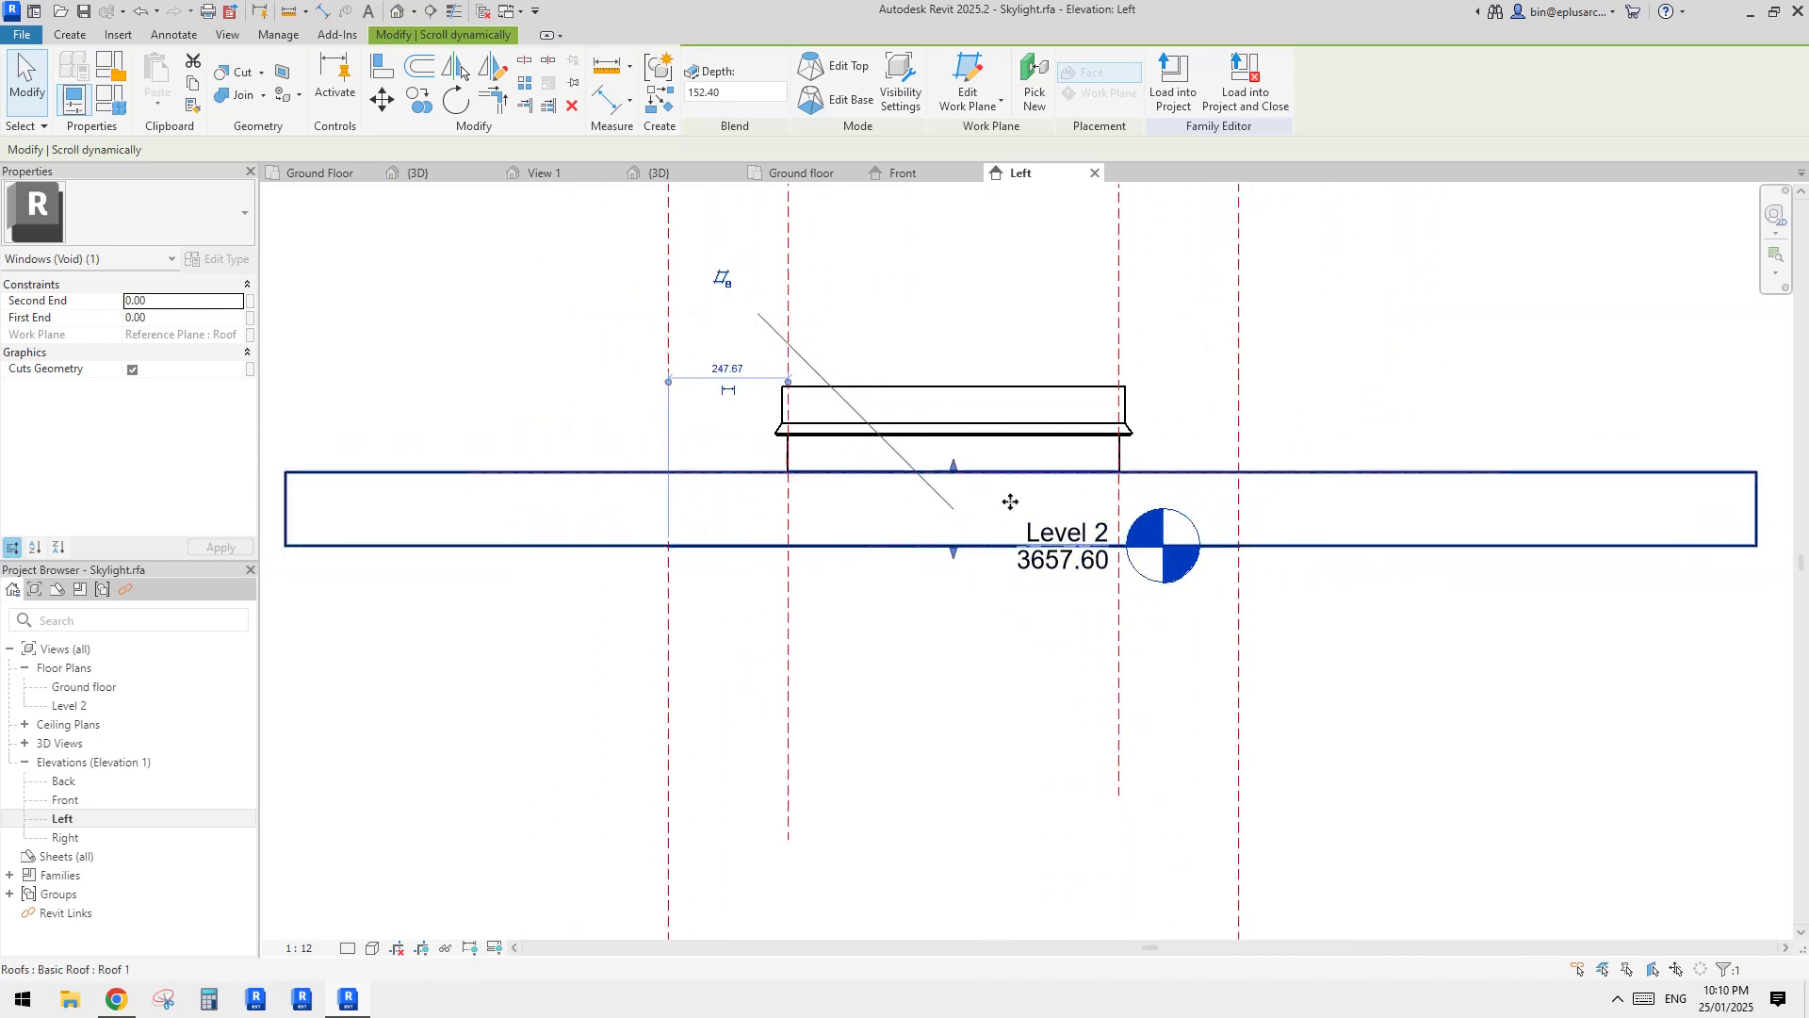
scroll(1098, 493, "down", 2)
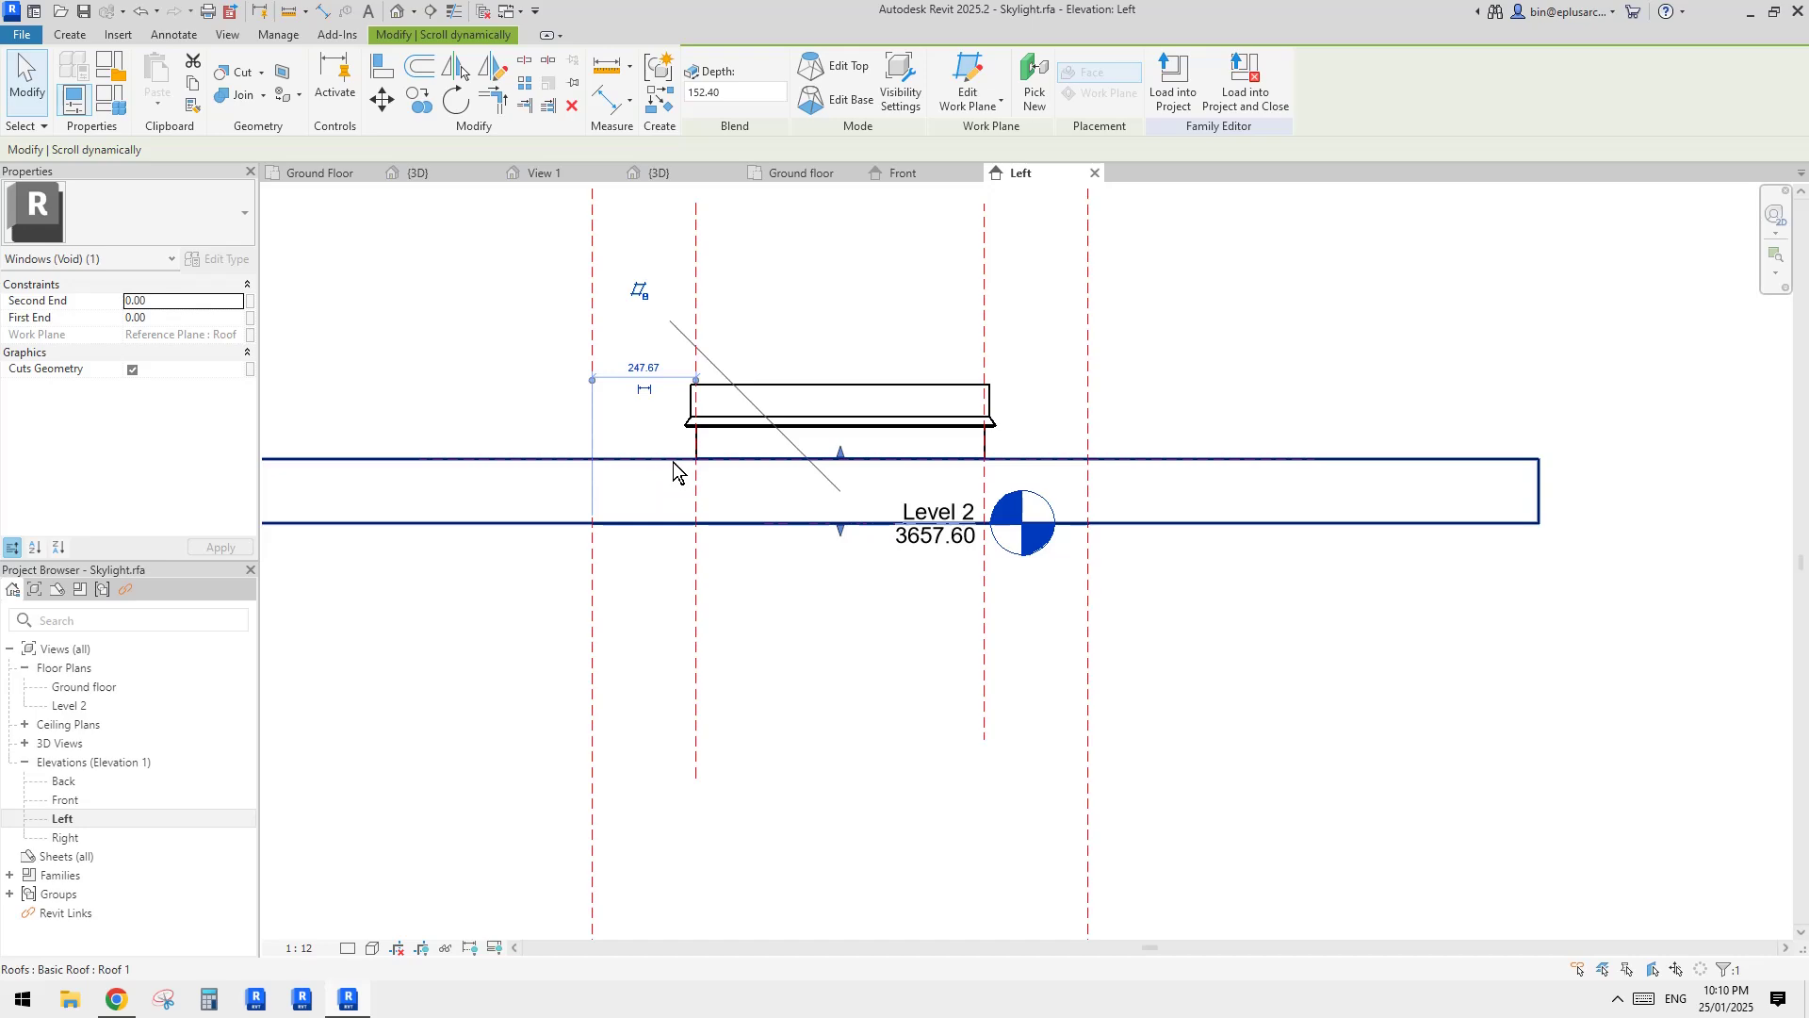
left_click(1246, 470)
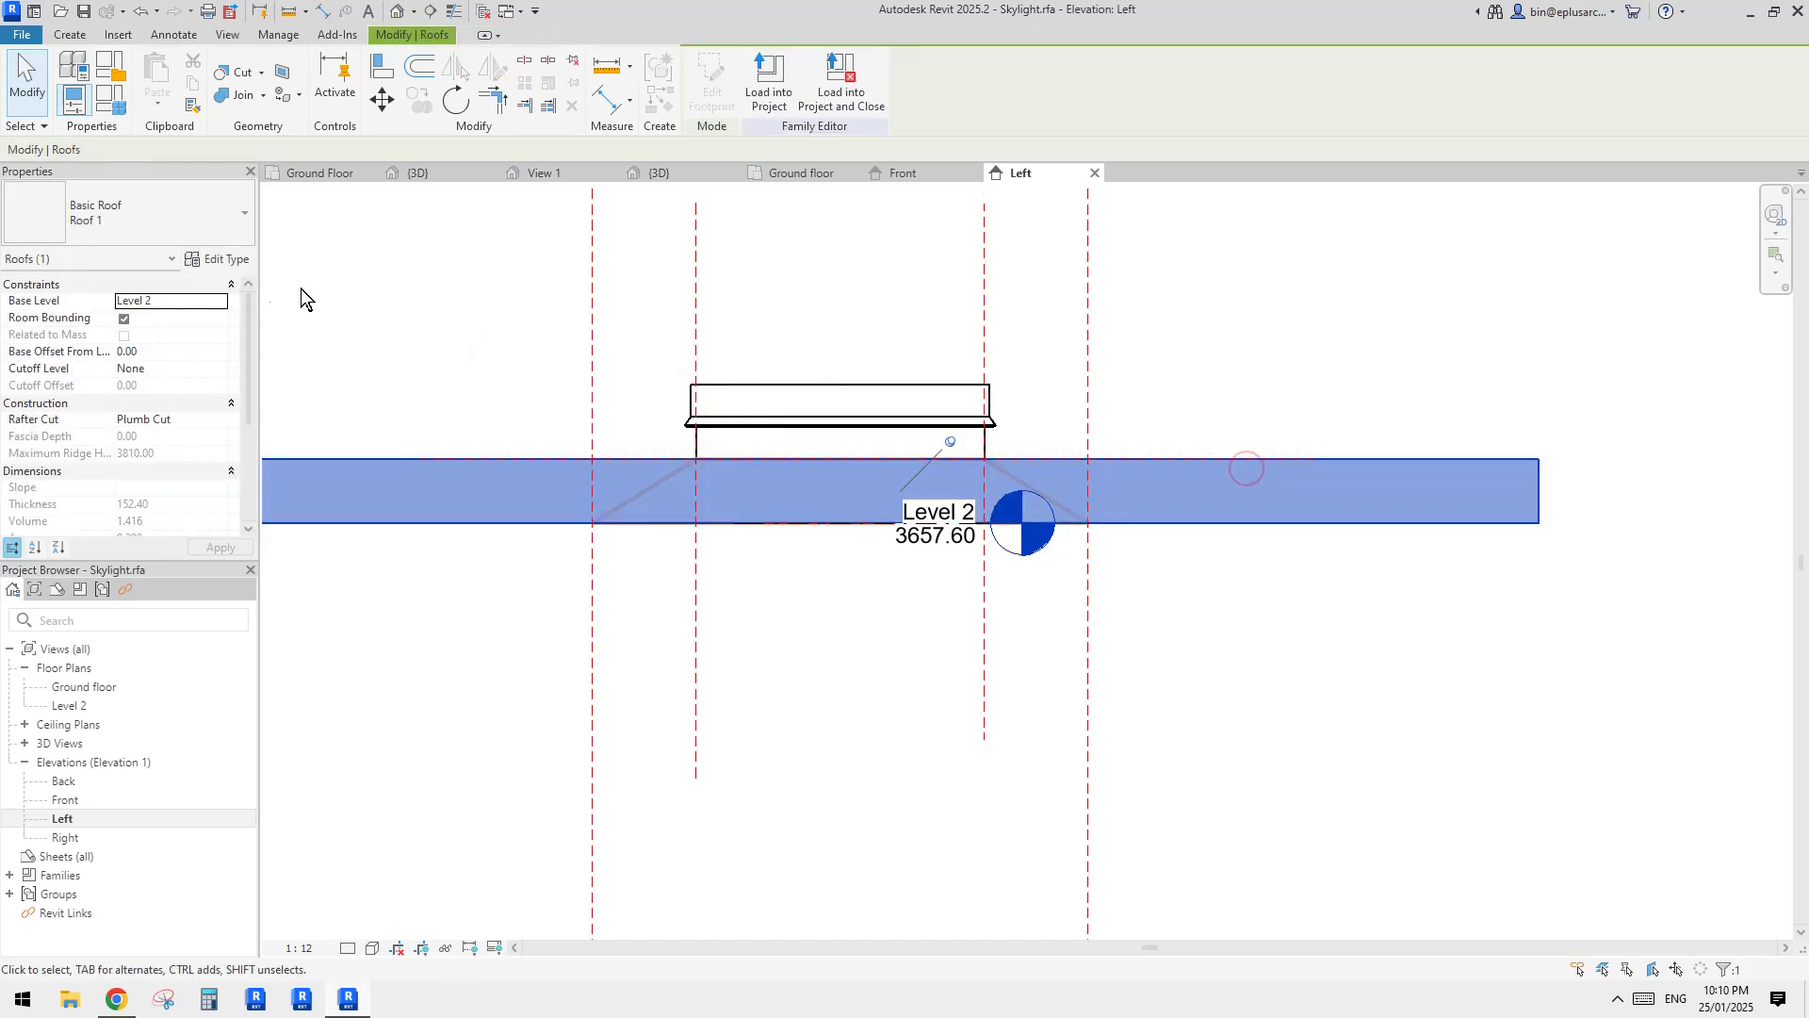
left_click(222, 260)
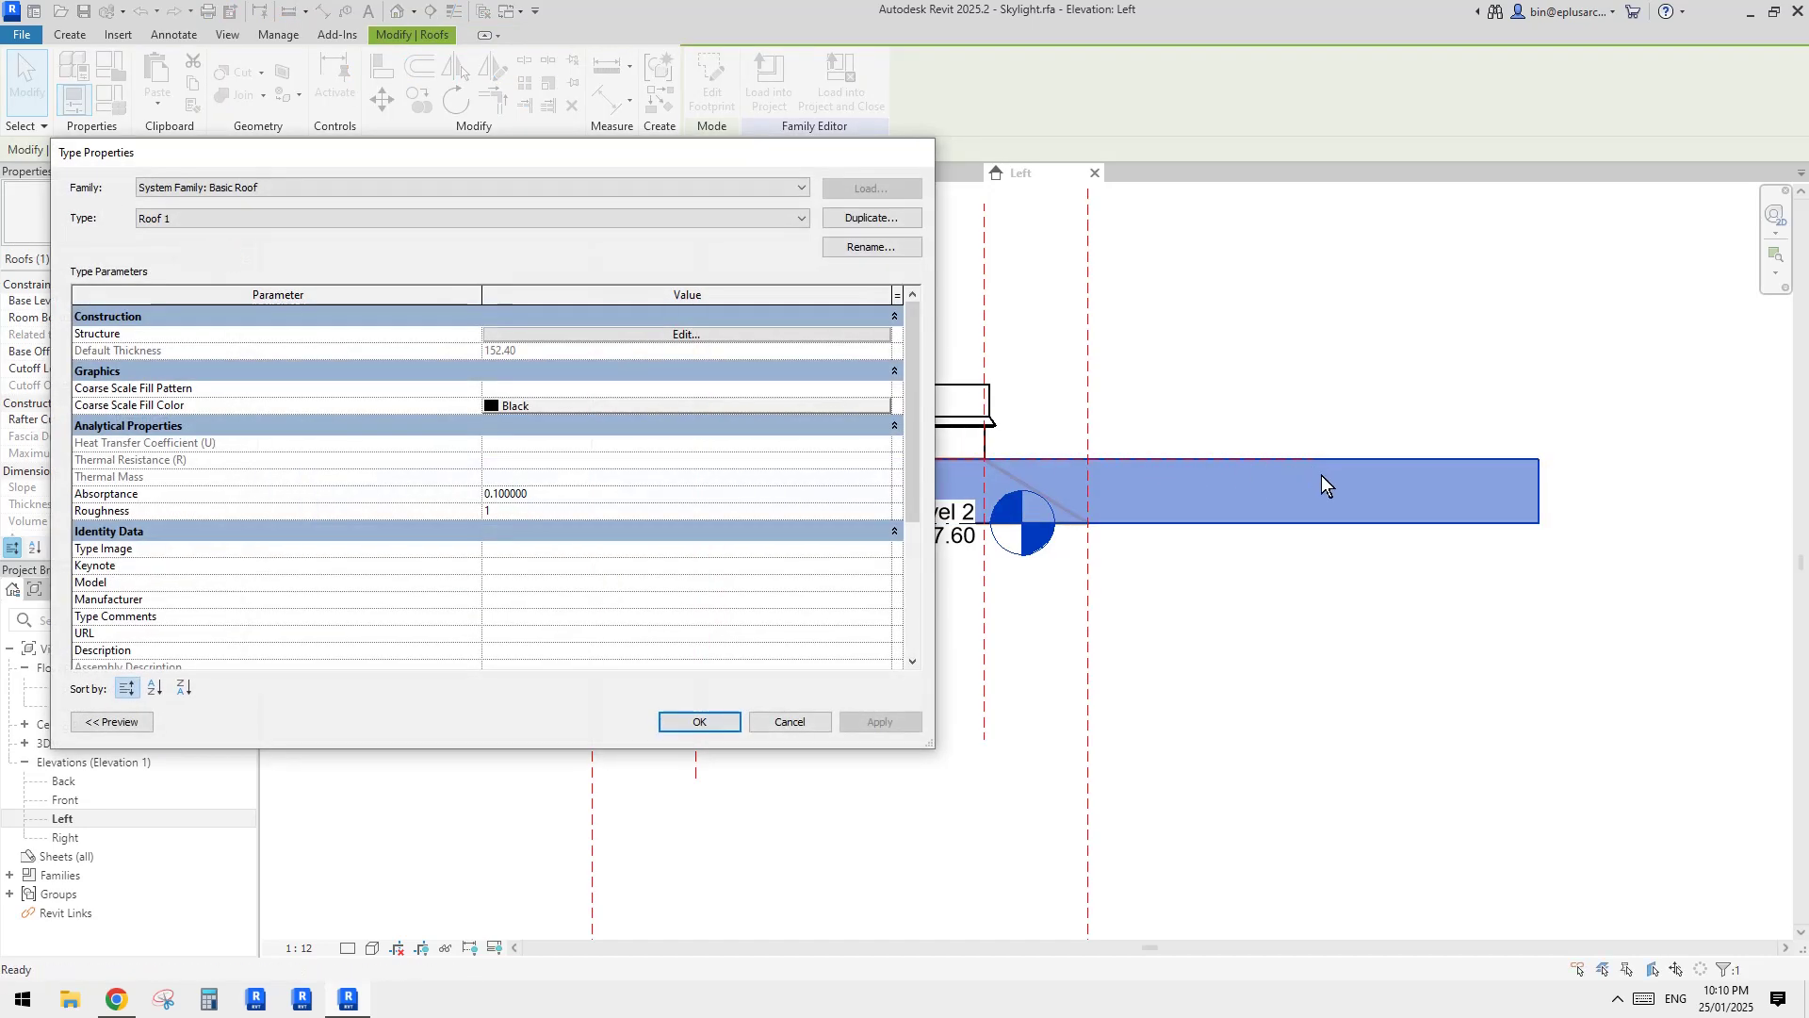
key("Escape")
left_click(239, 262)
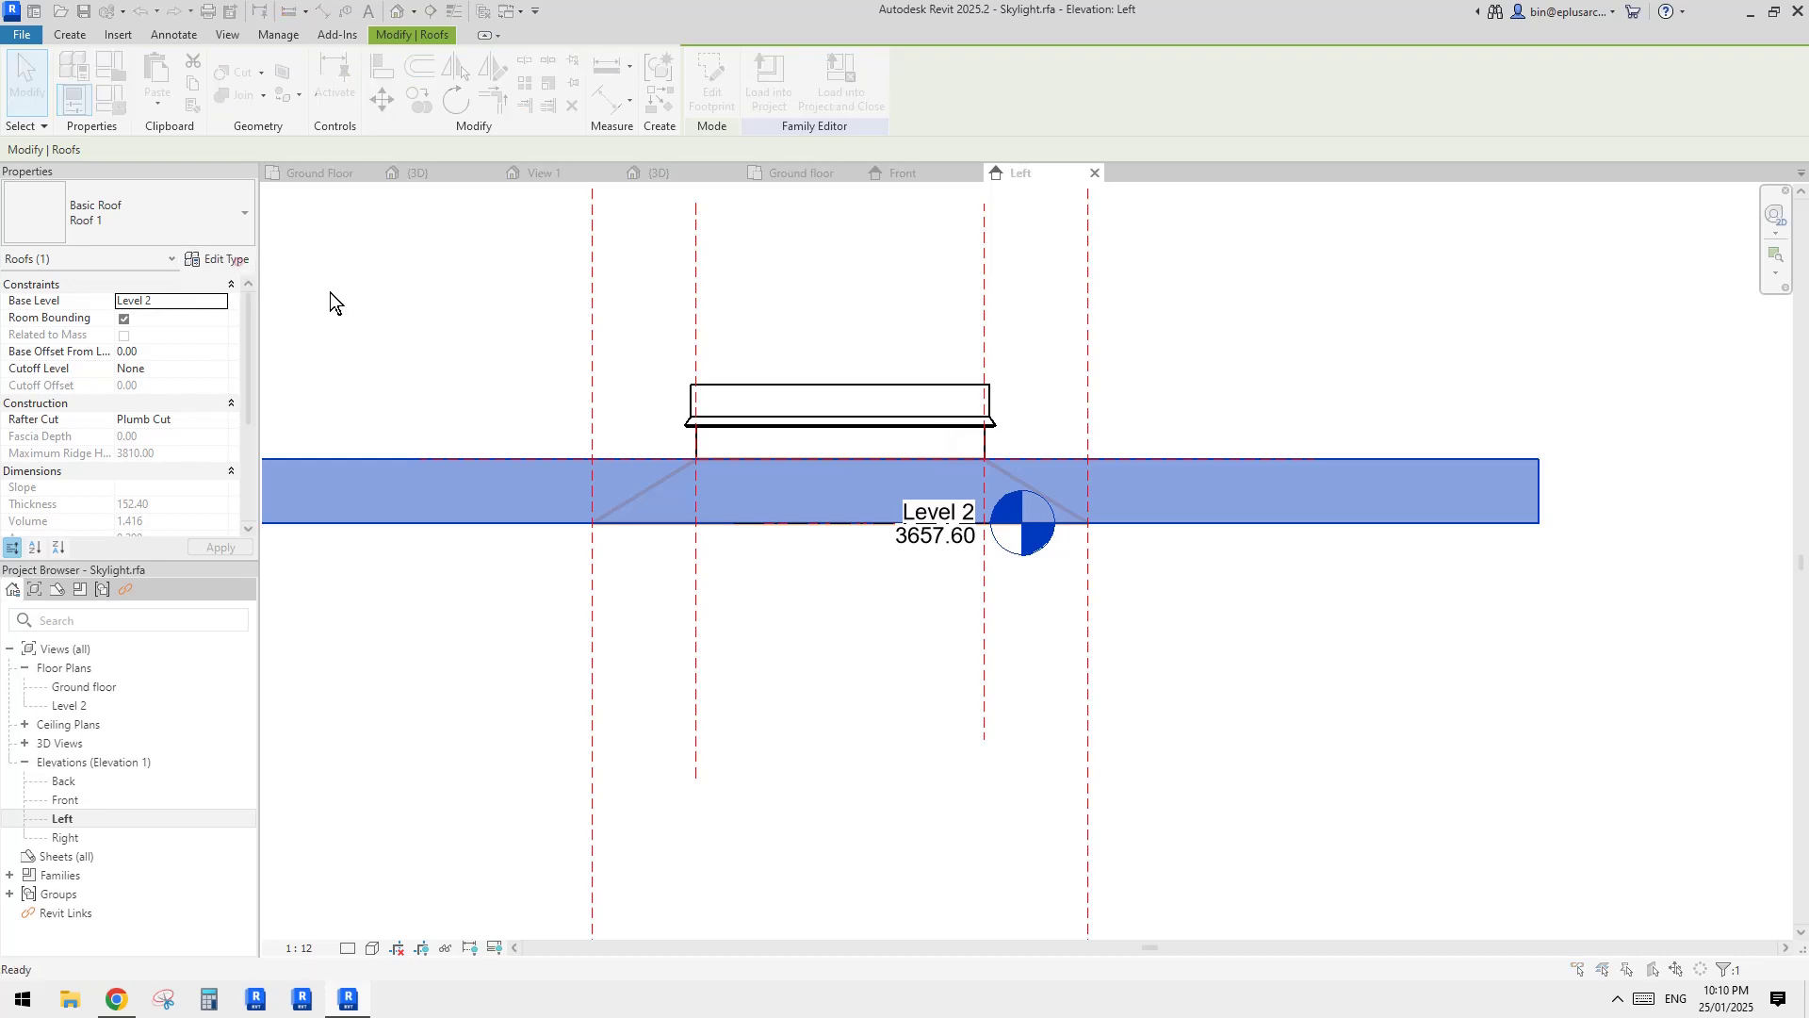
left_click(606, 336)
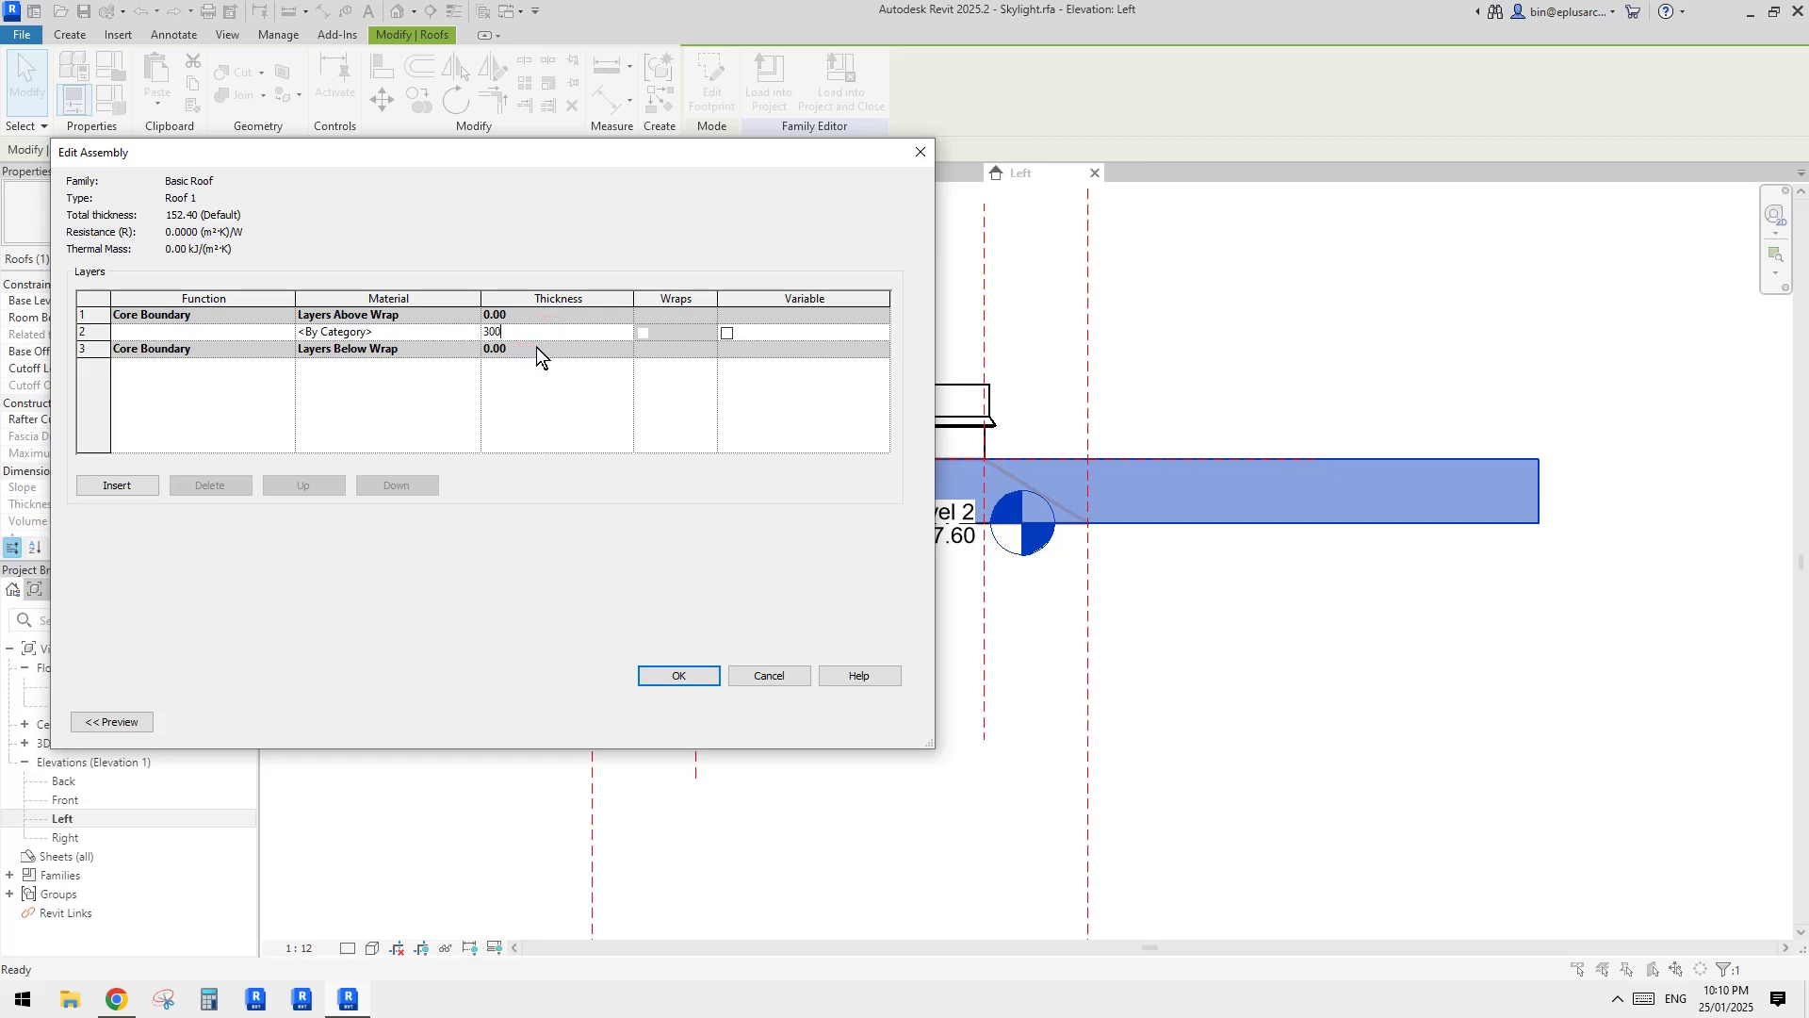
left_click(694, 719)
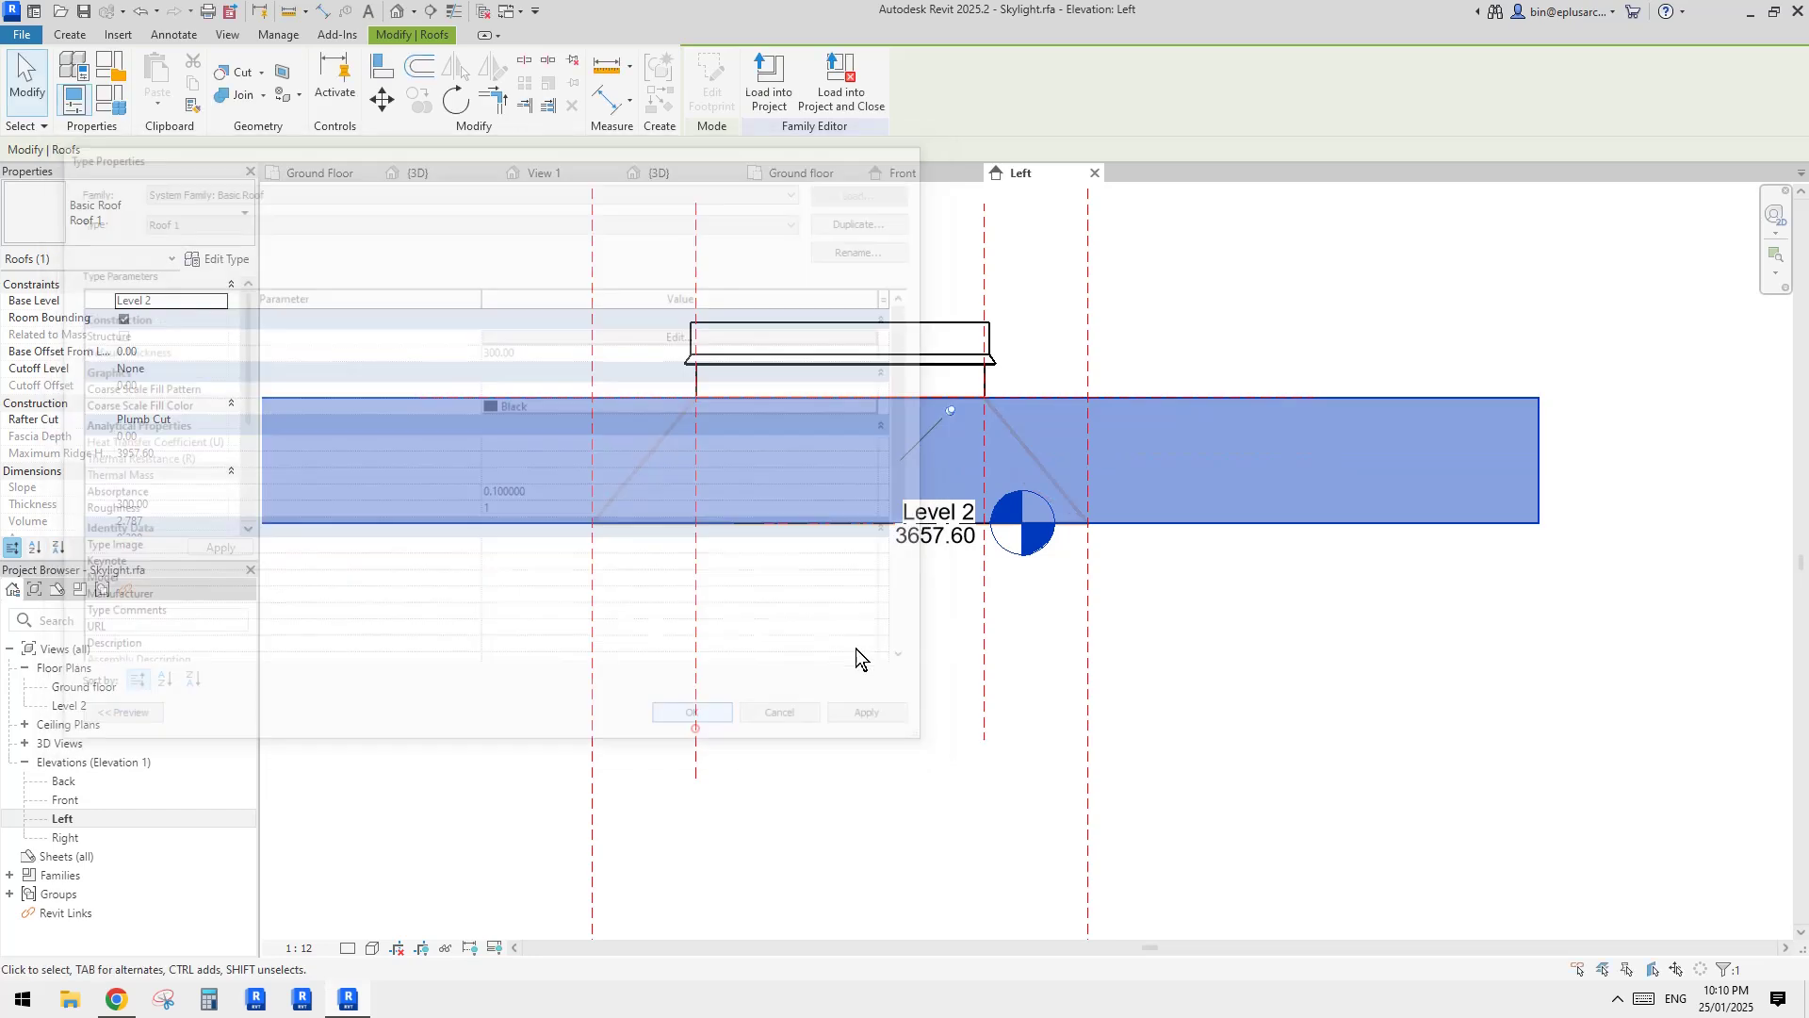
key("Escape")
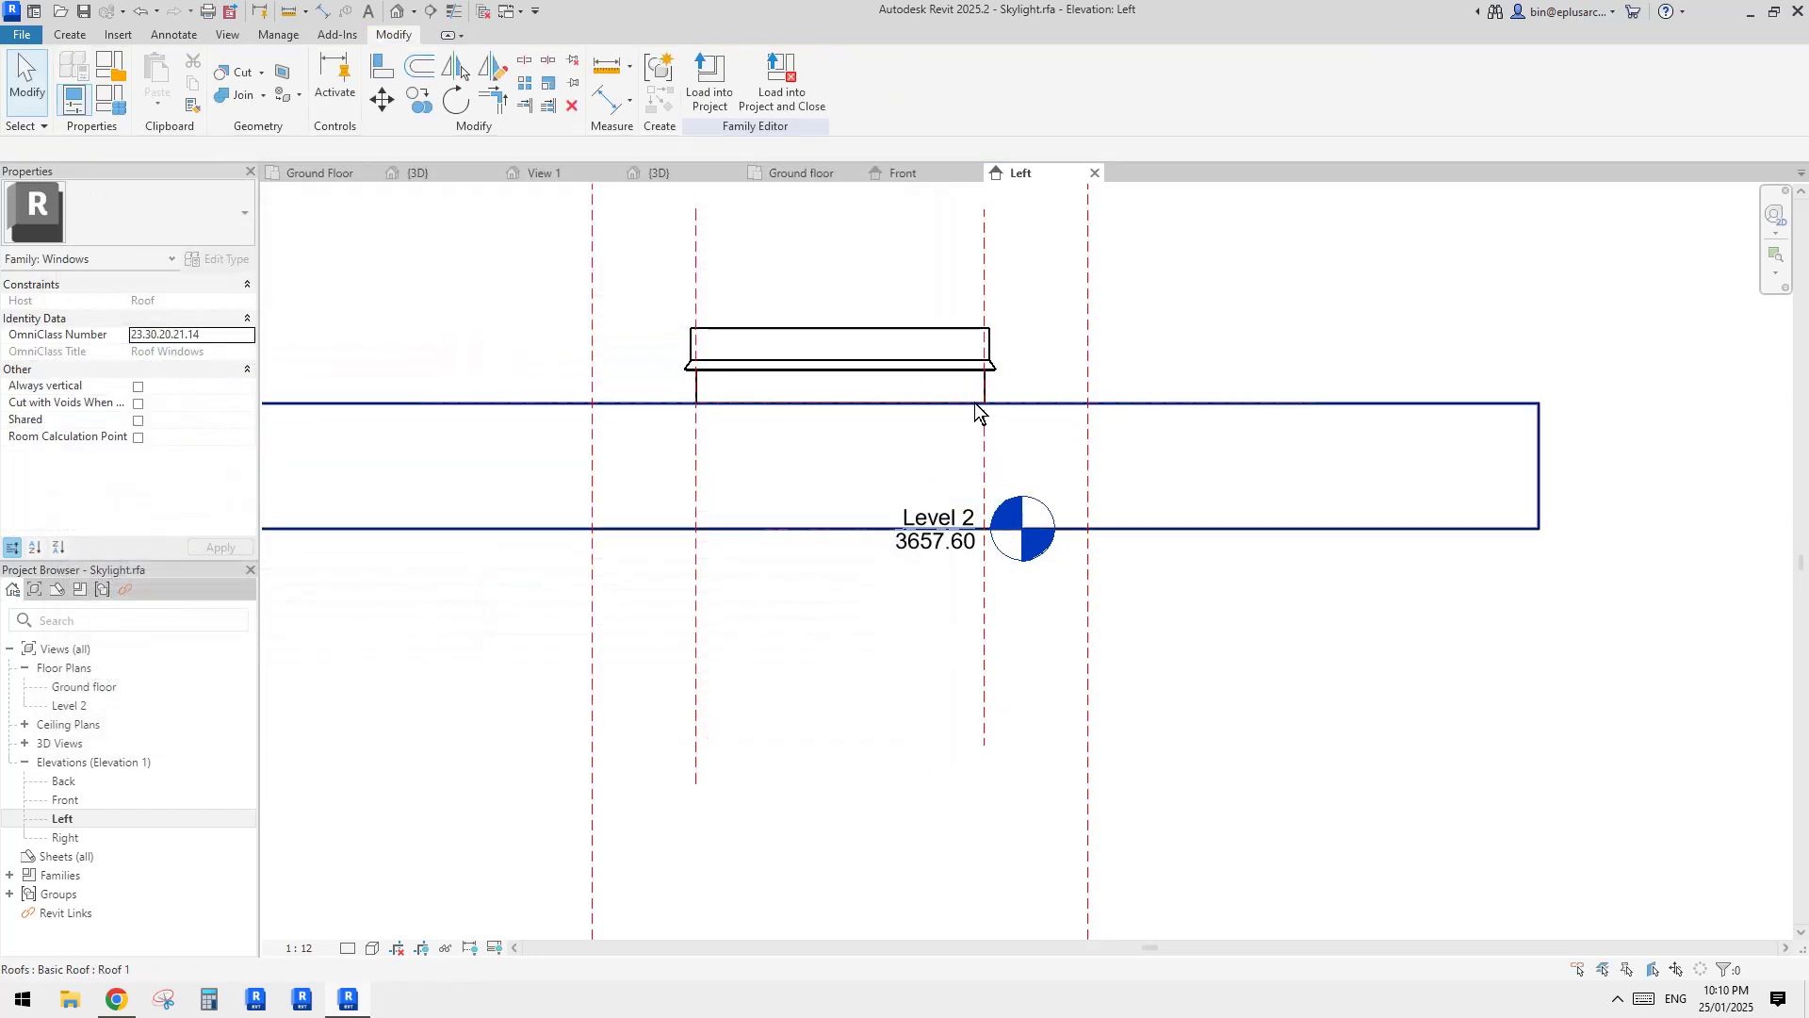
Step: Display the Left elevation in wireframe and select the void blend to examine how it spans the roof thickness
left_click(1018, 432)
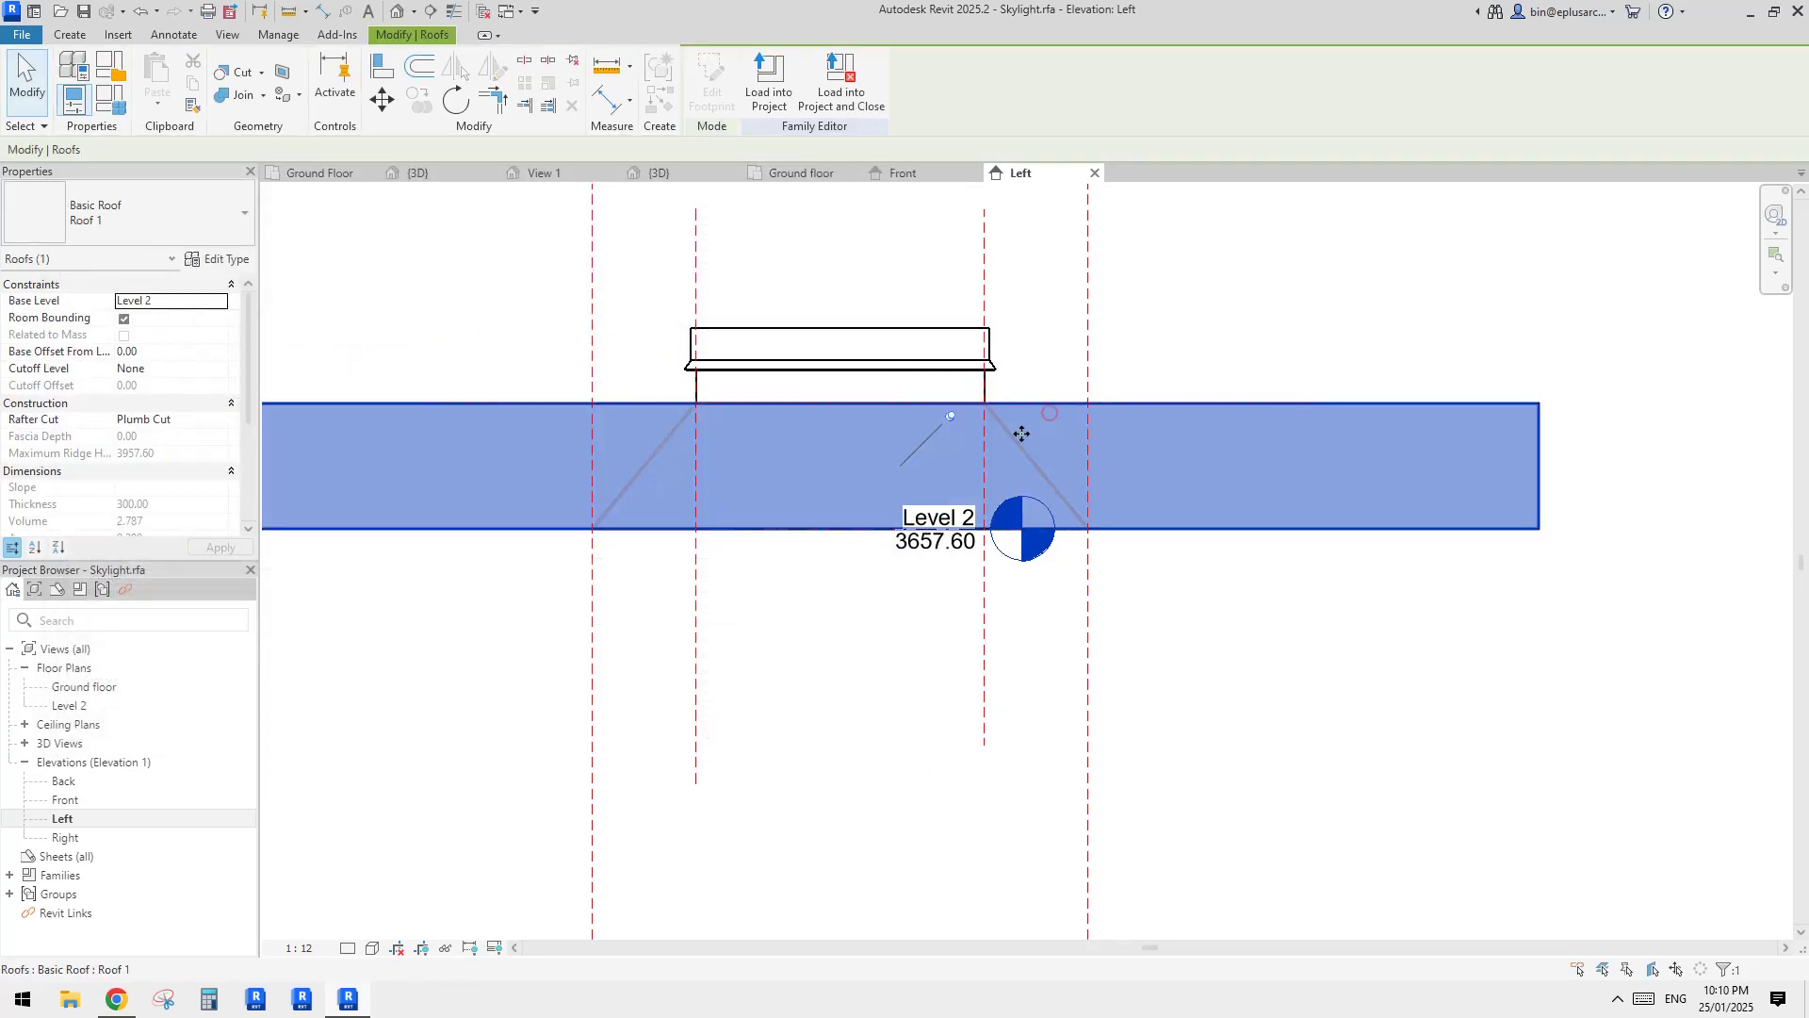
scroll(1086, 483, "up", 1)
scroll(1086, 483, "up", 1)
key("Escape")
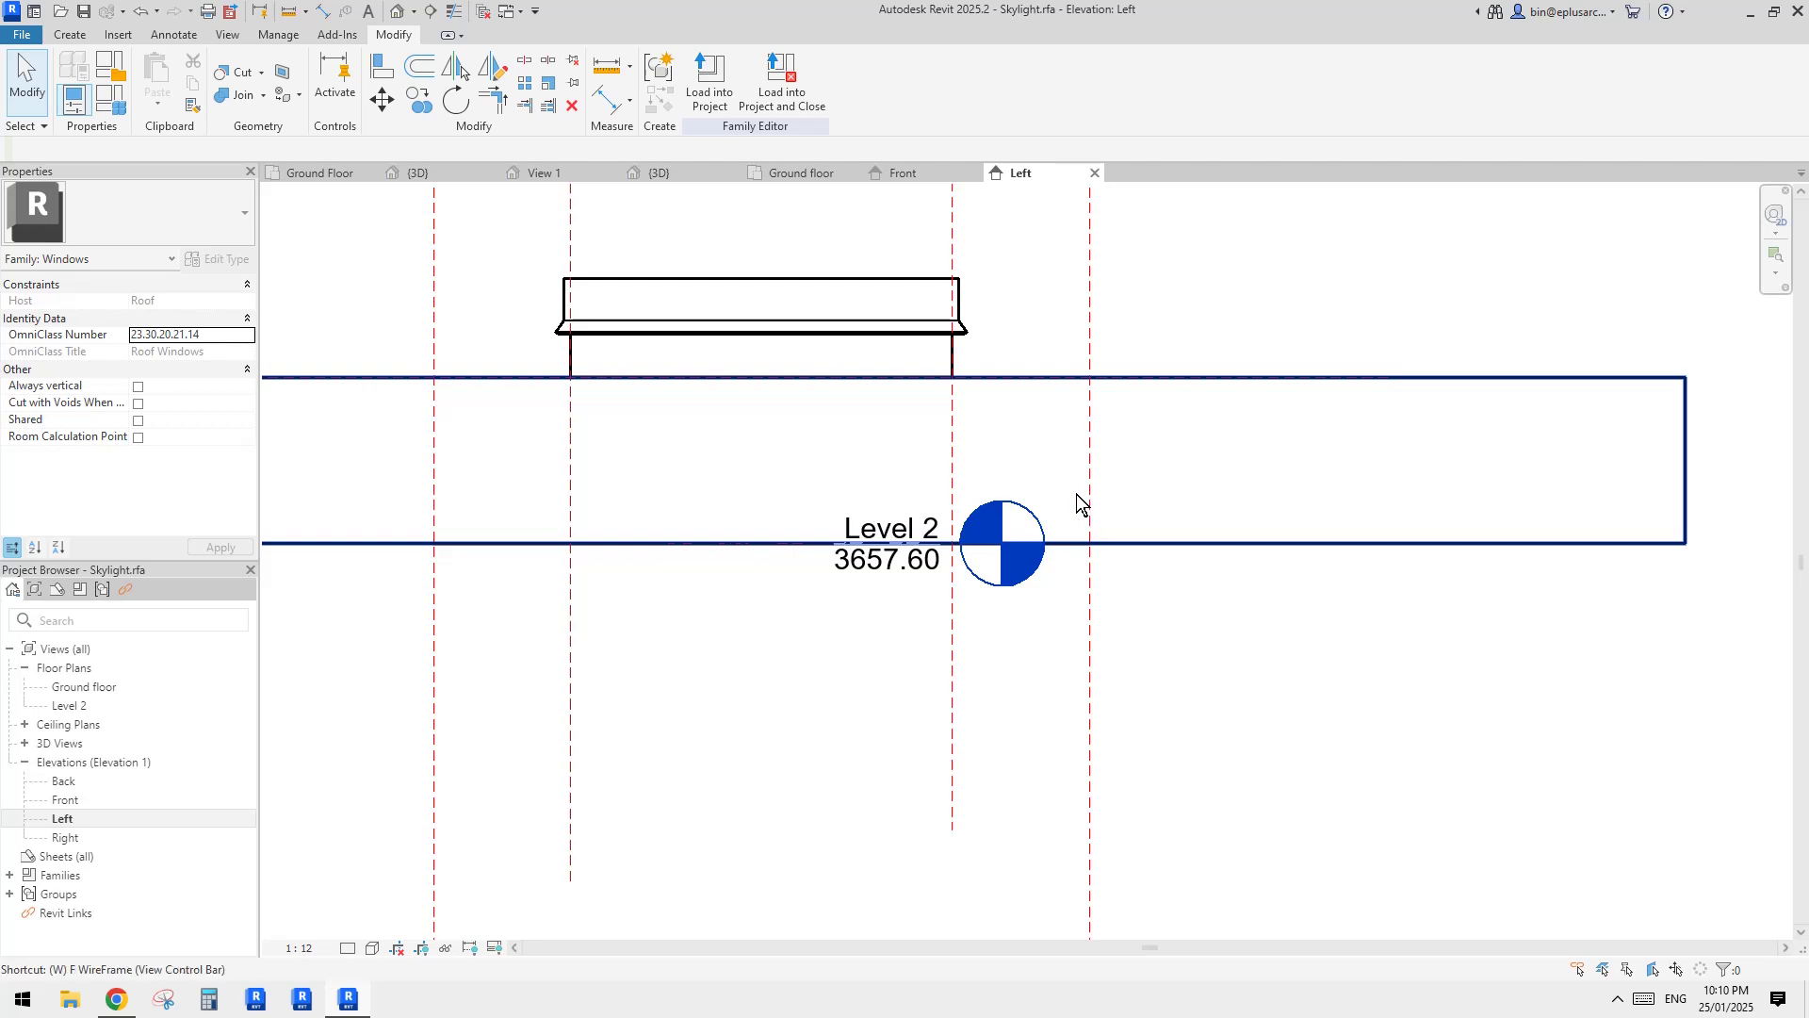
scroll(1078, 501, "down", 1)
left_click(1037, 489)
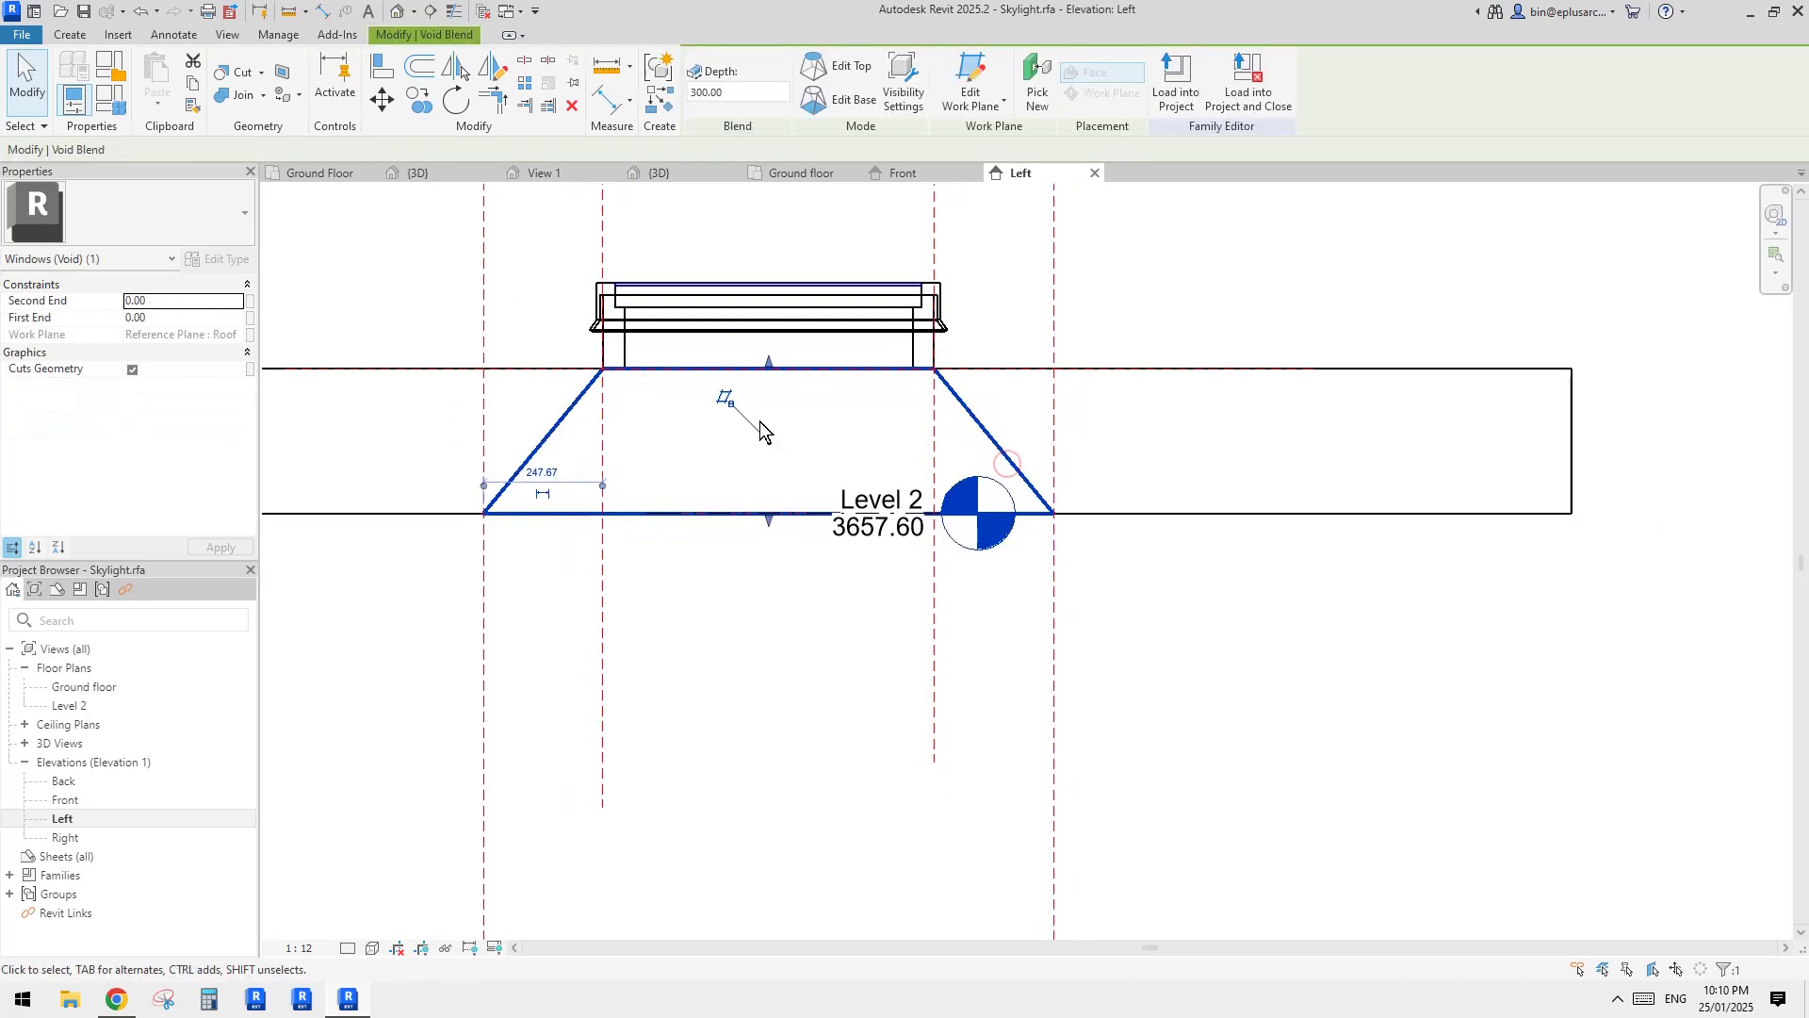
scroll(832, 509, "down", 1)
mouse_move(853, 532)
middle_mouse_down()
mouse_move(892, 542)
mouse_move(866, 536)
middle_mouse_up()
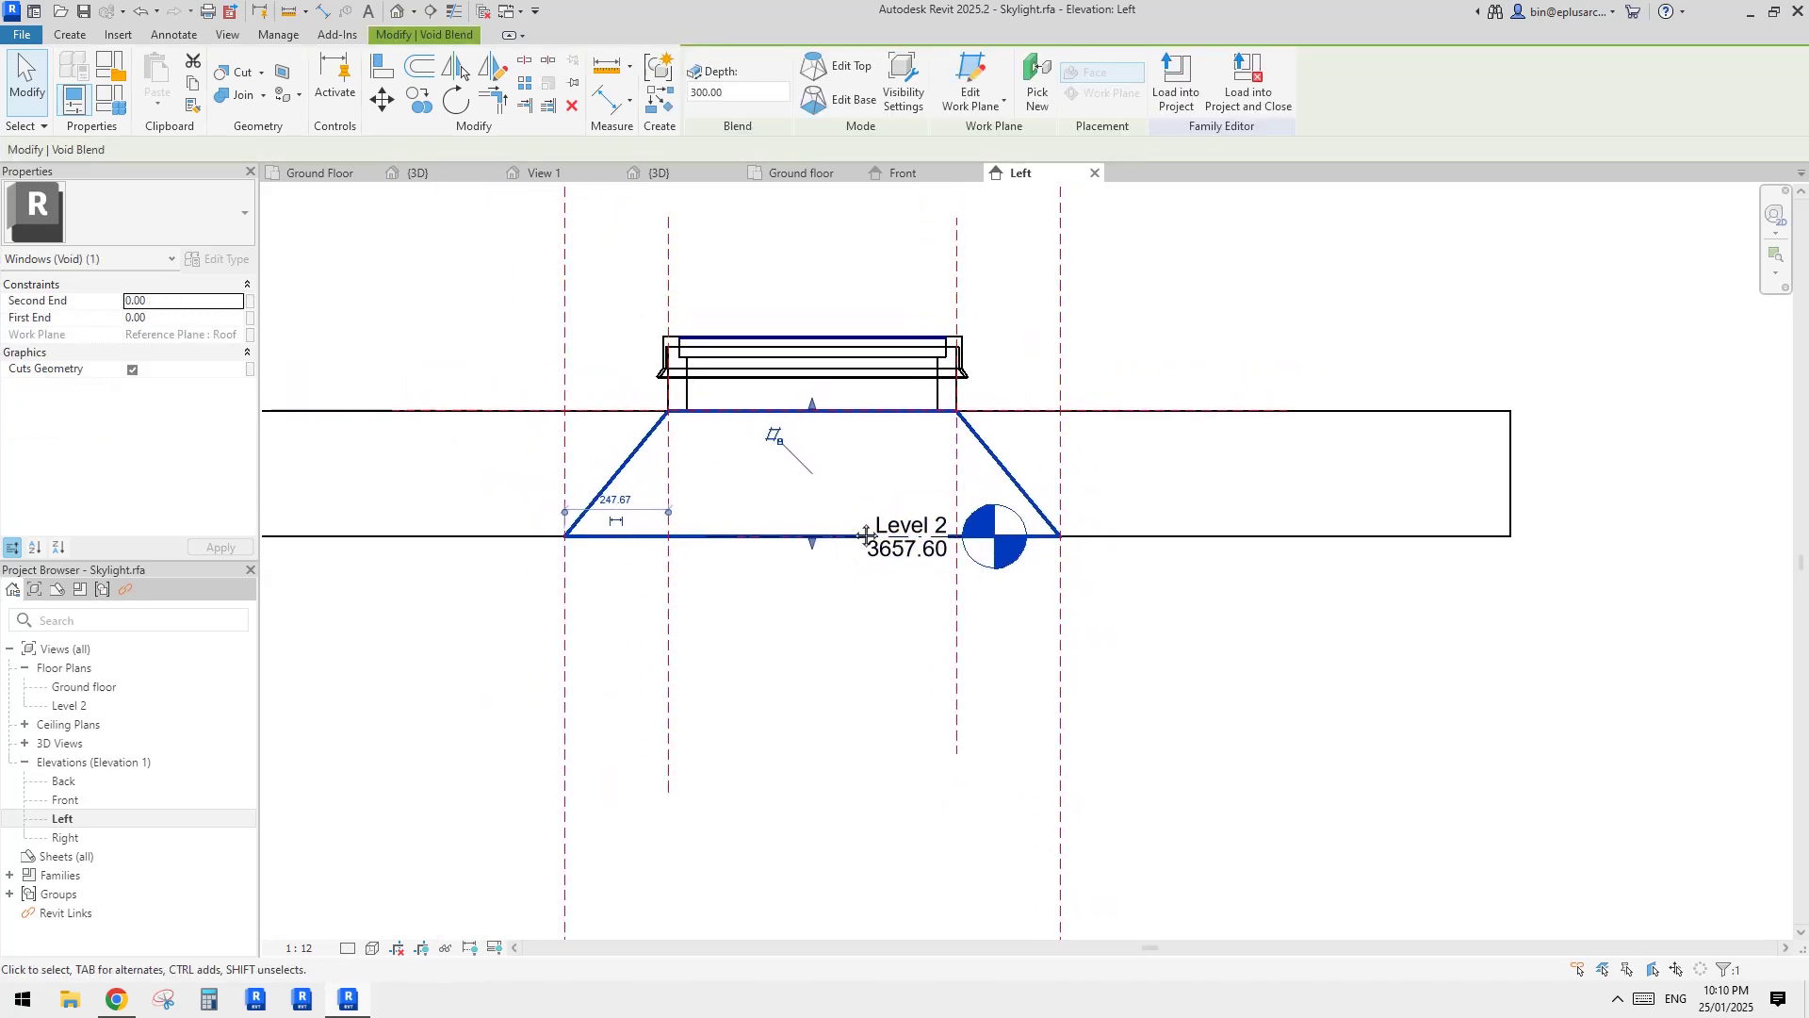
Step: Cut the roof with the void blend
left_click(236, 73)
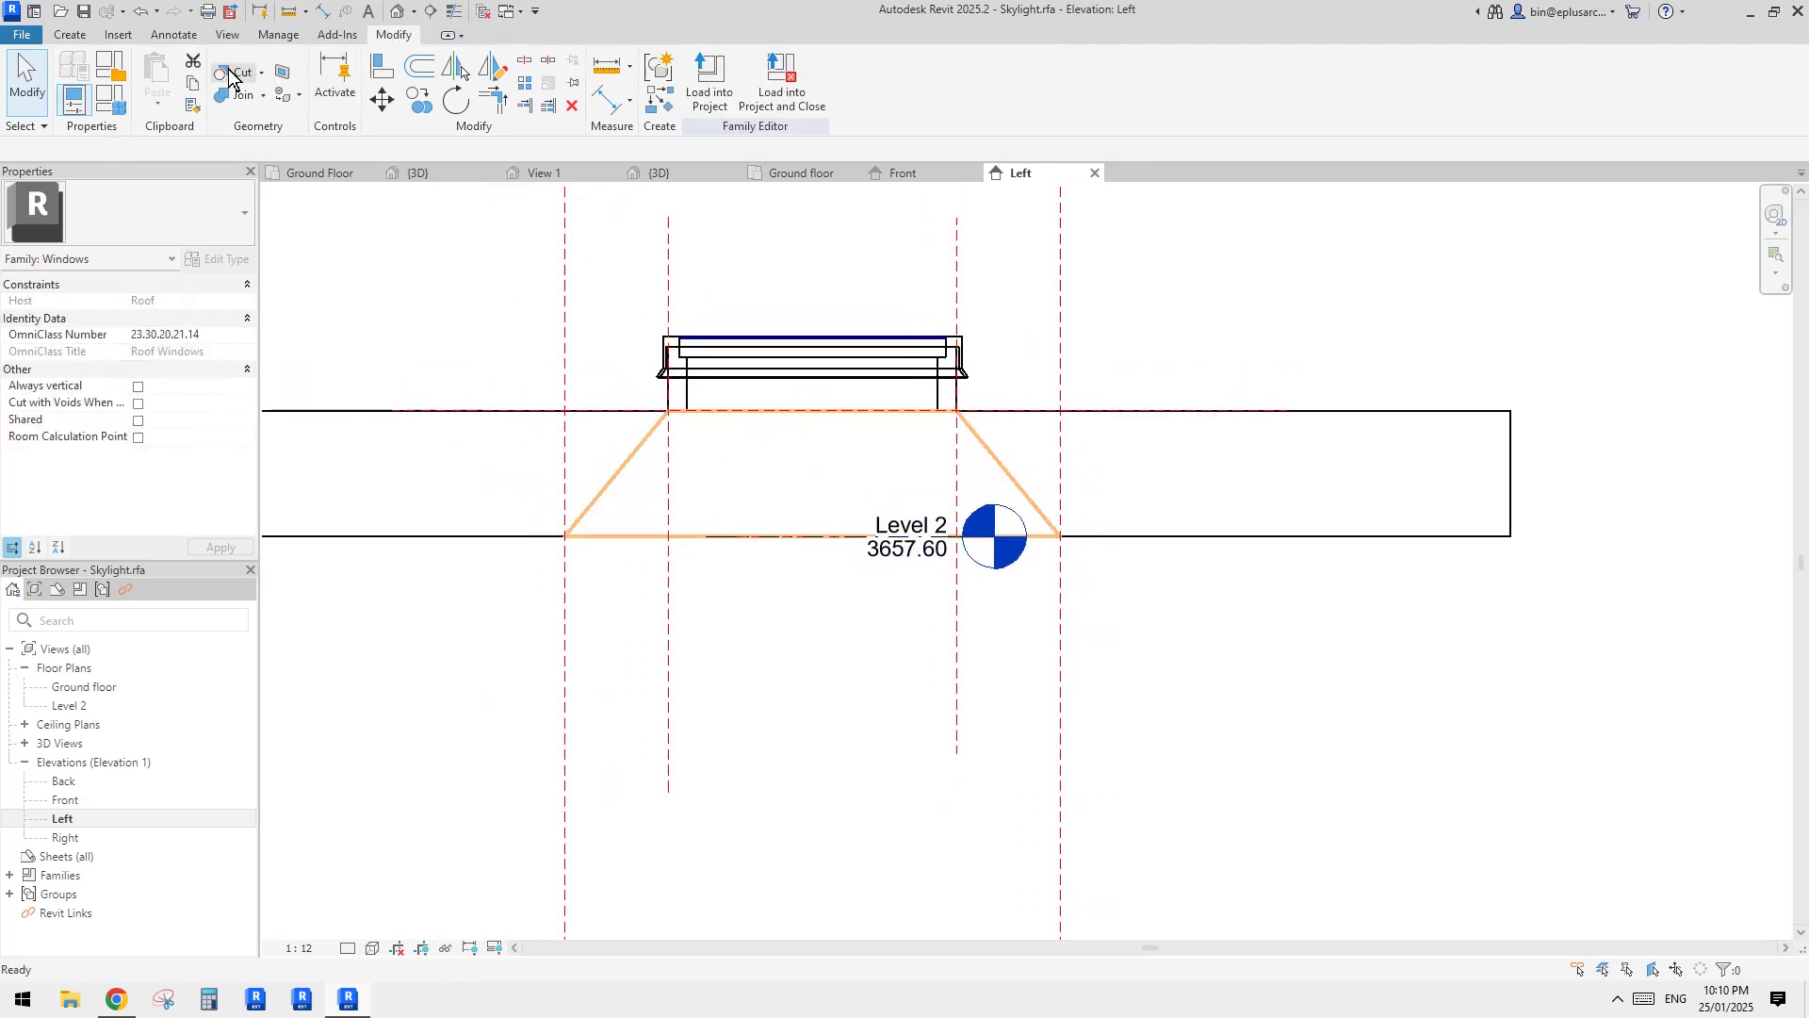
left_click(1225, 424)
left_click(990, 448)
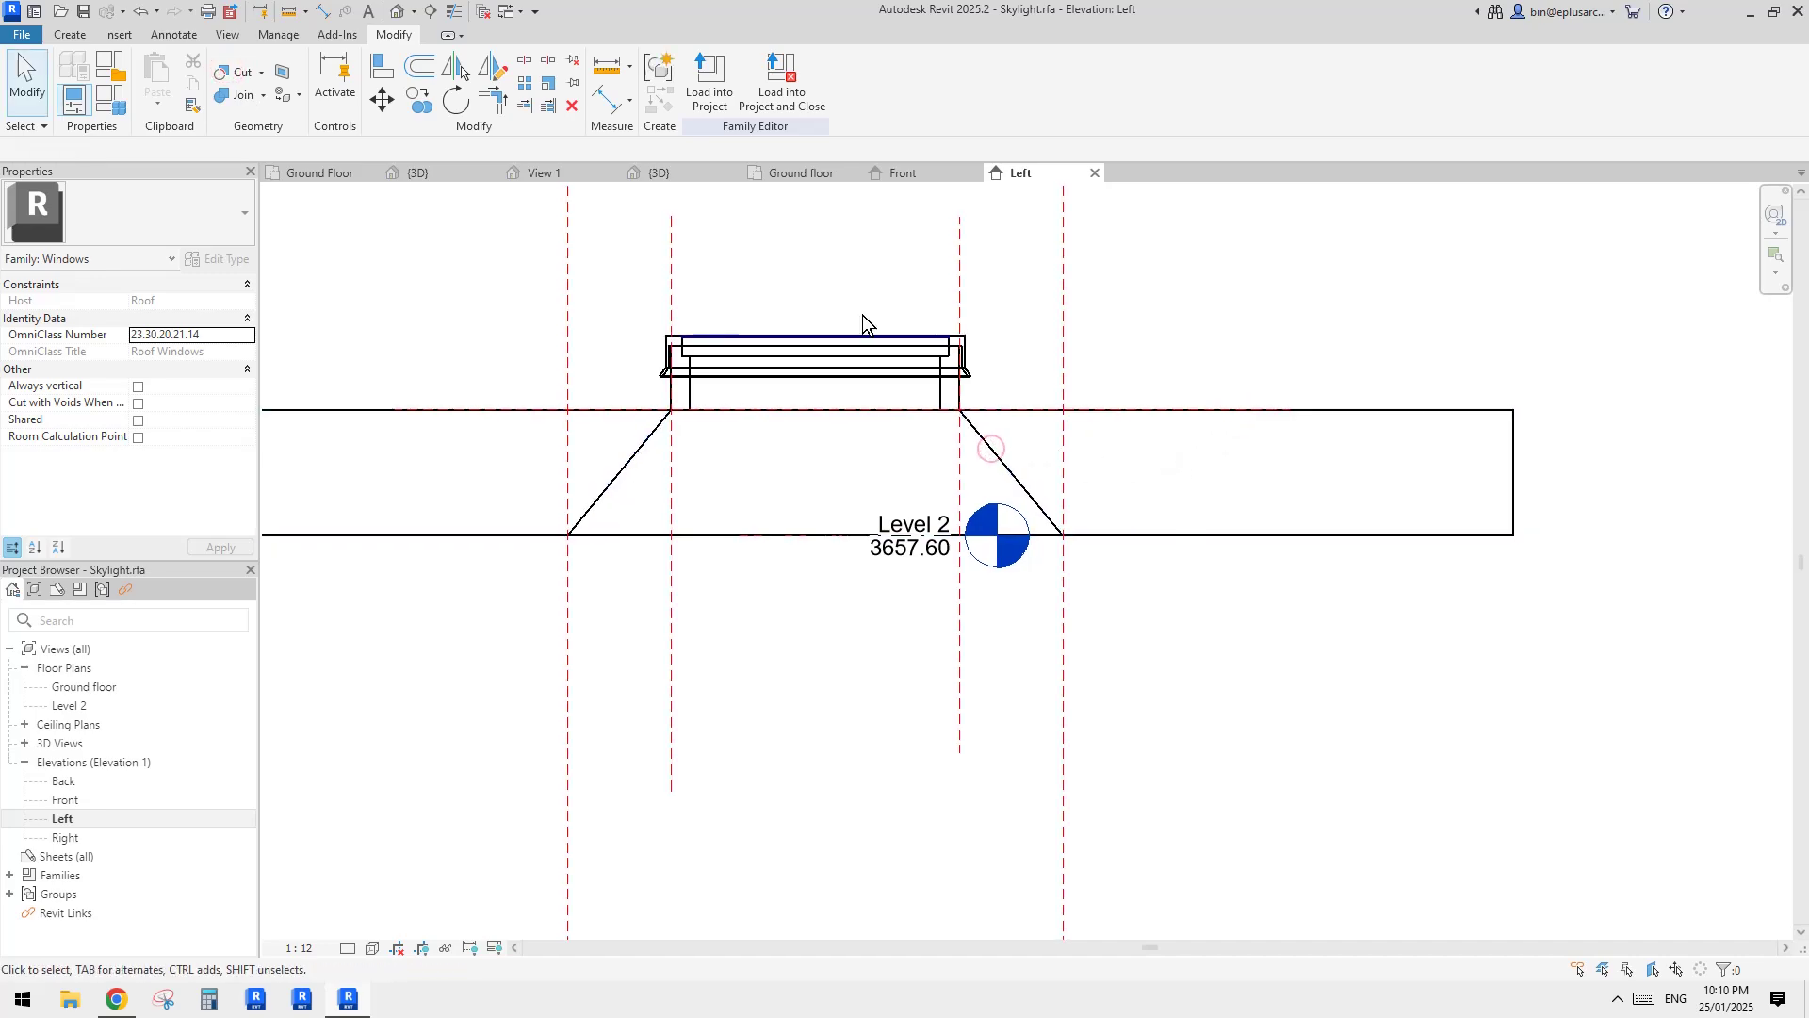
Step: Examine the roof cut from below in 3D and load the family into Project2, overwriting the existing version
left_click(397, 12)
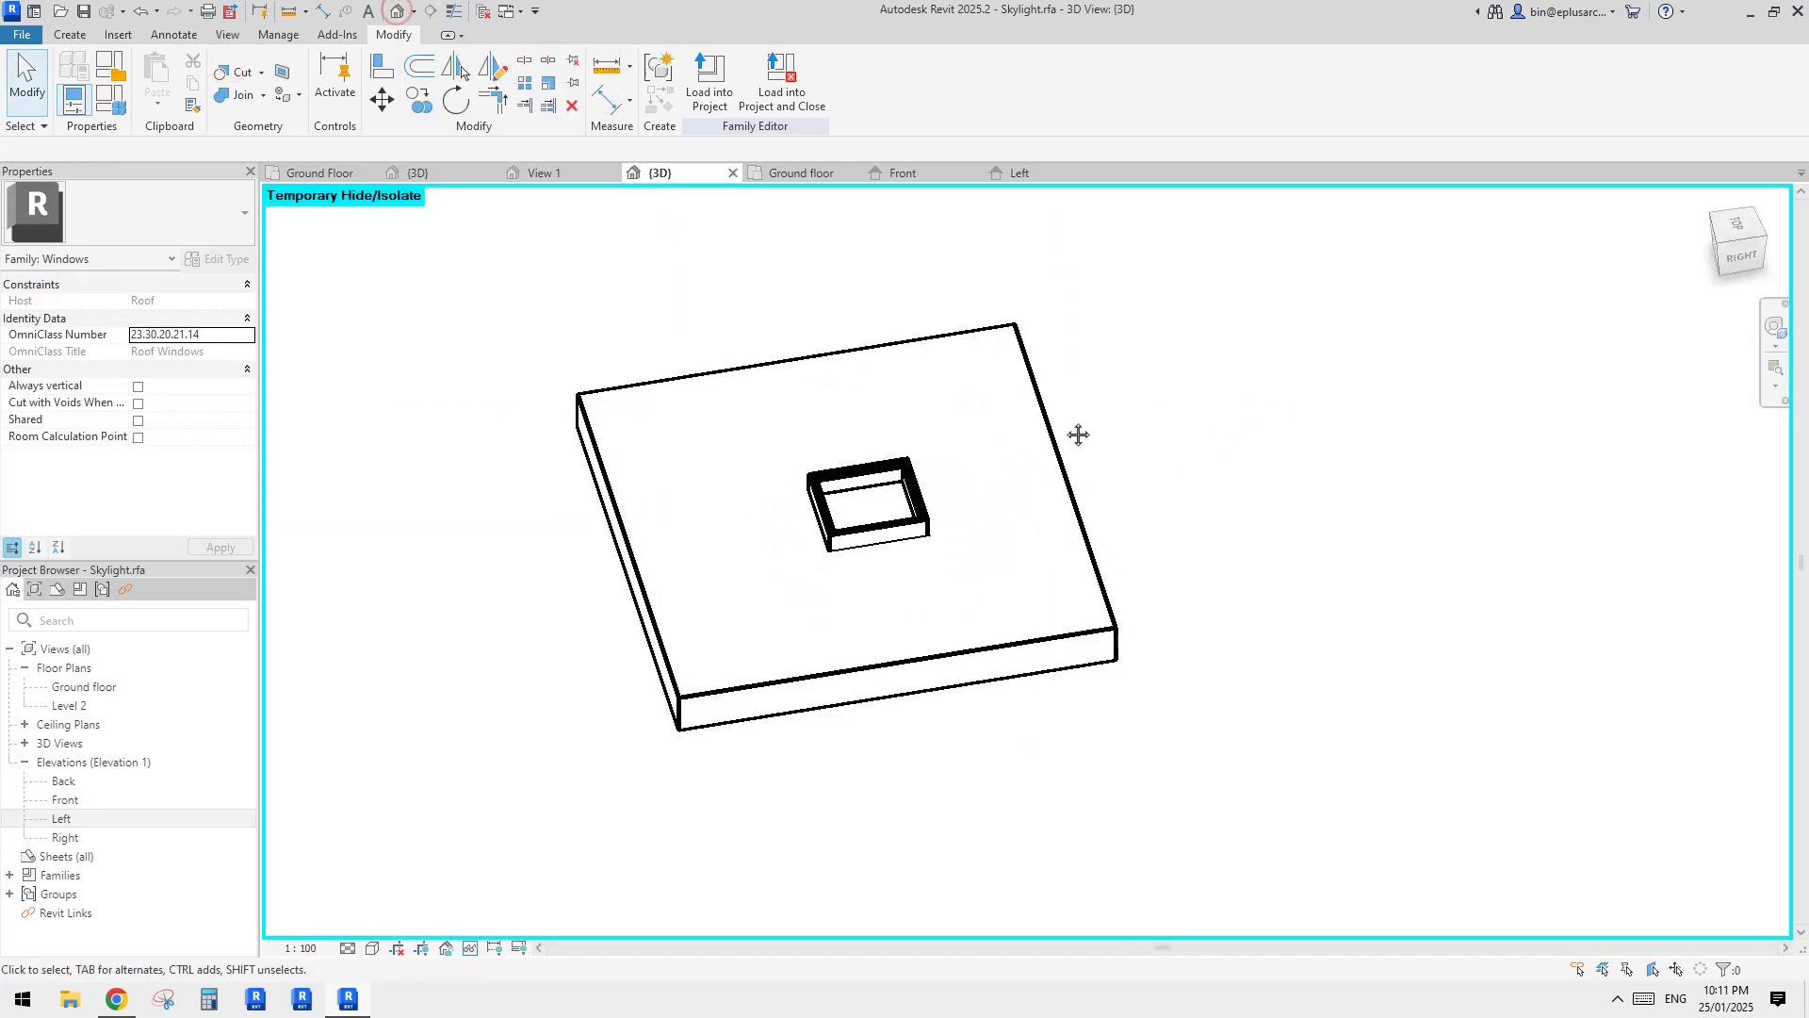
middle_click_drag(1079, 435, 1098, 377, "shift")
scroll(1098, 377, "down", 2)
middle_click_drag(1078, 472, 1002, 618, "shift")
scroll(971, 431, "up", 4)
middle_click_drag(952, 382, 937, 459)
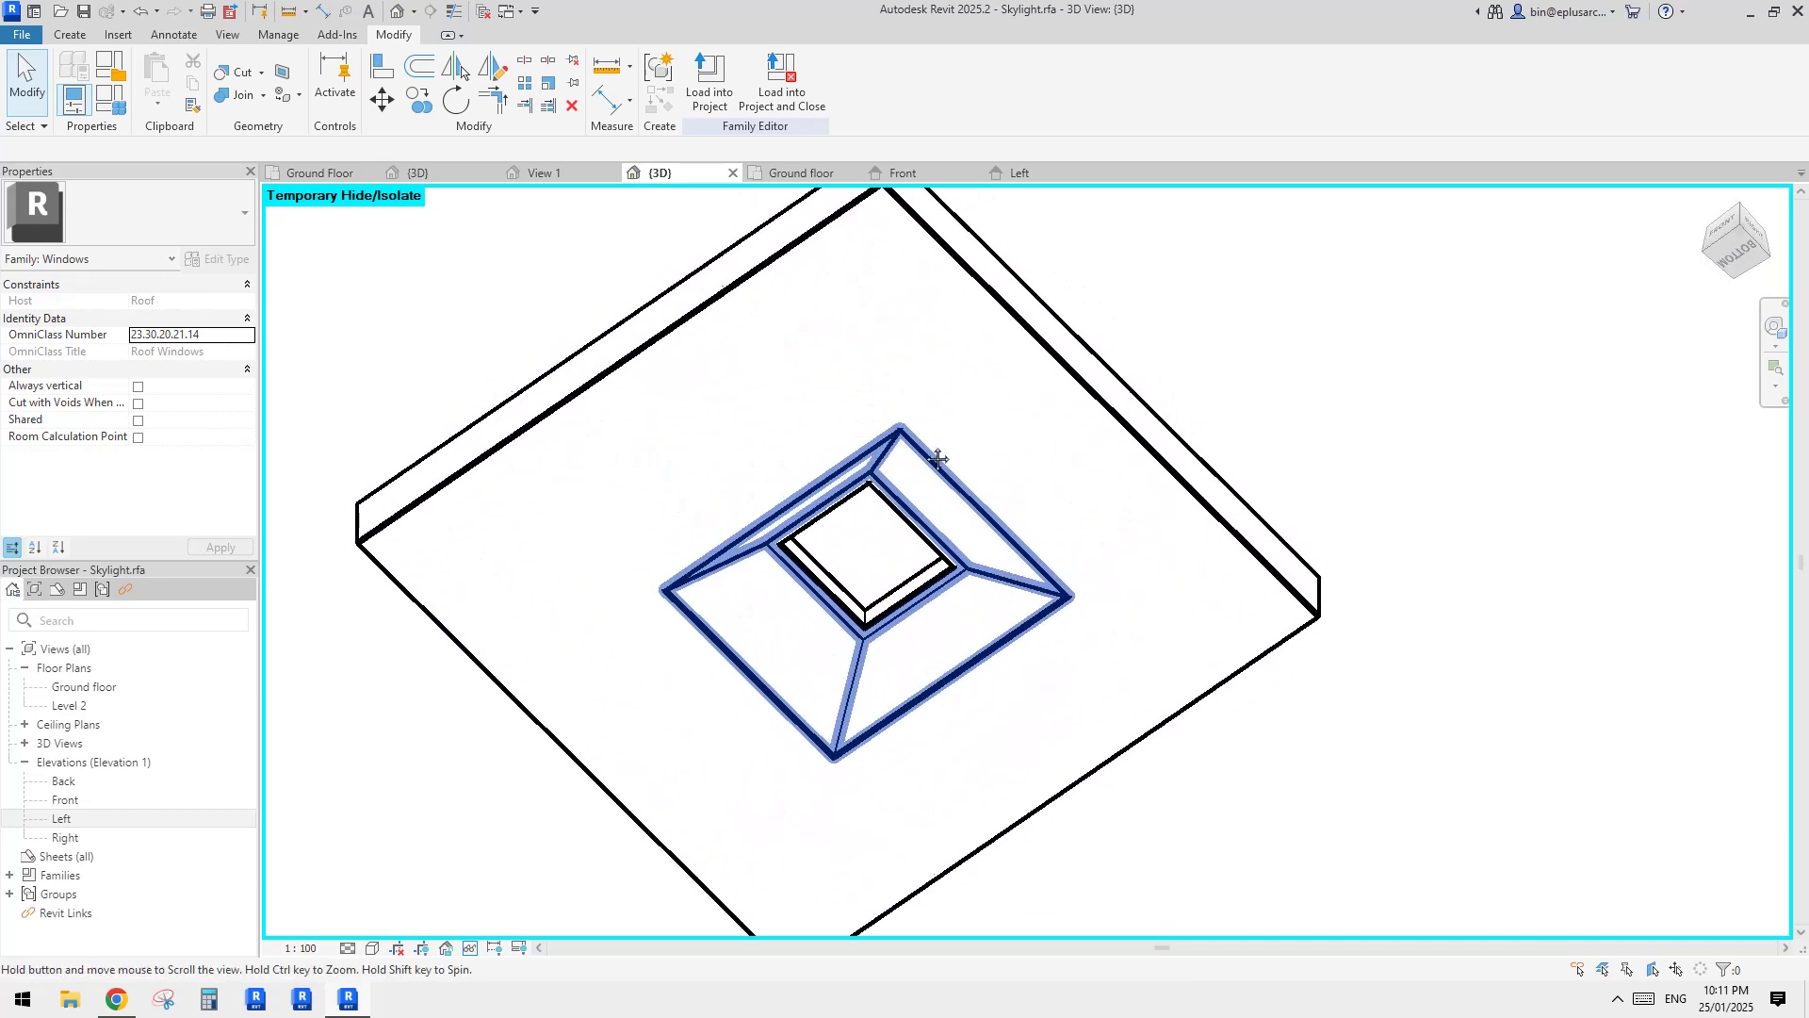
left_click(717, 95)
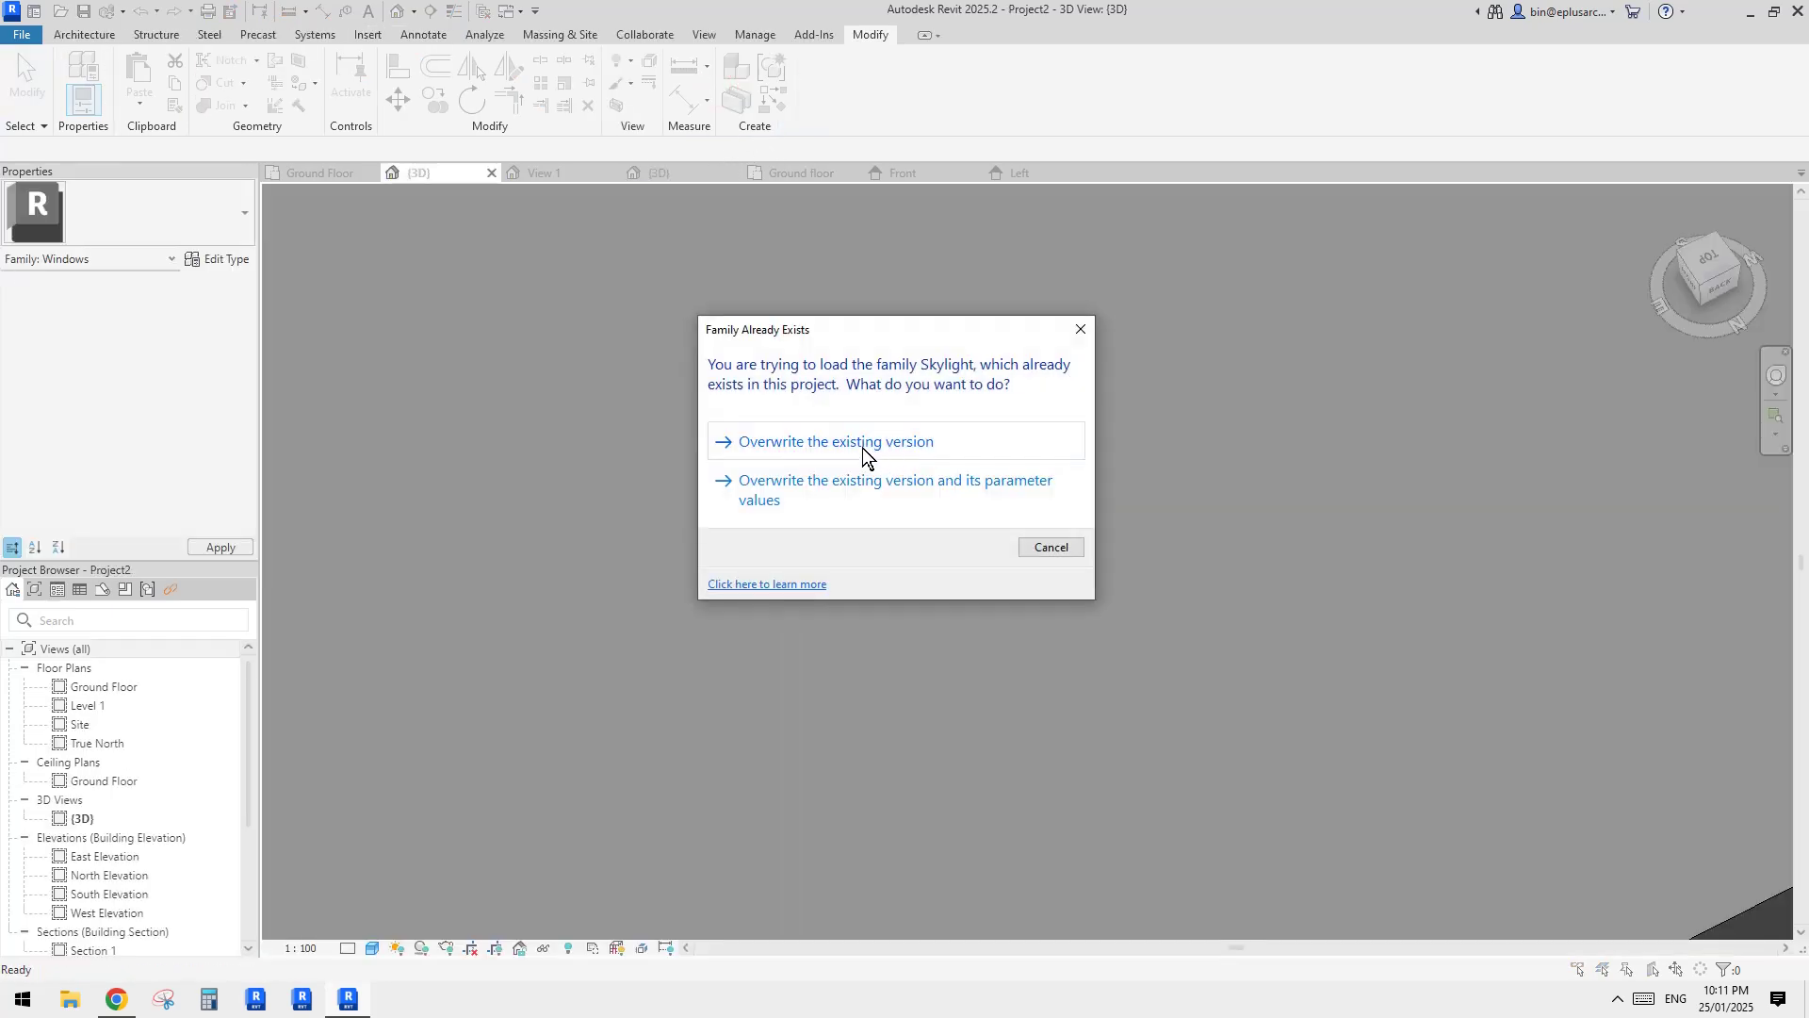
left_click(897, 450)
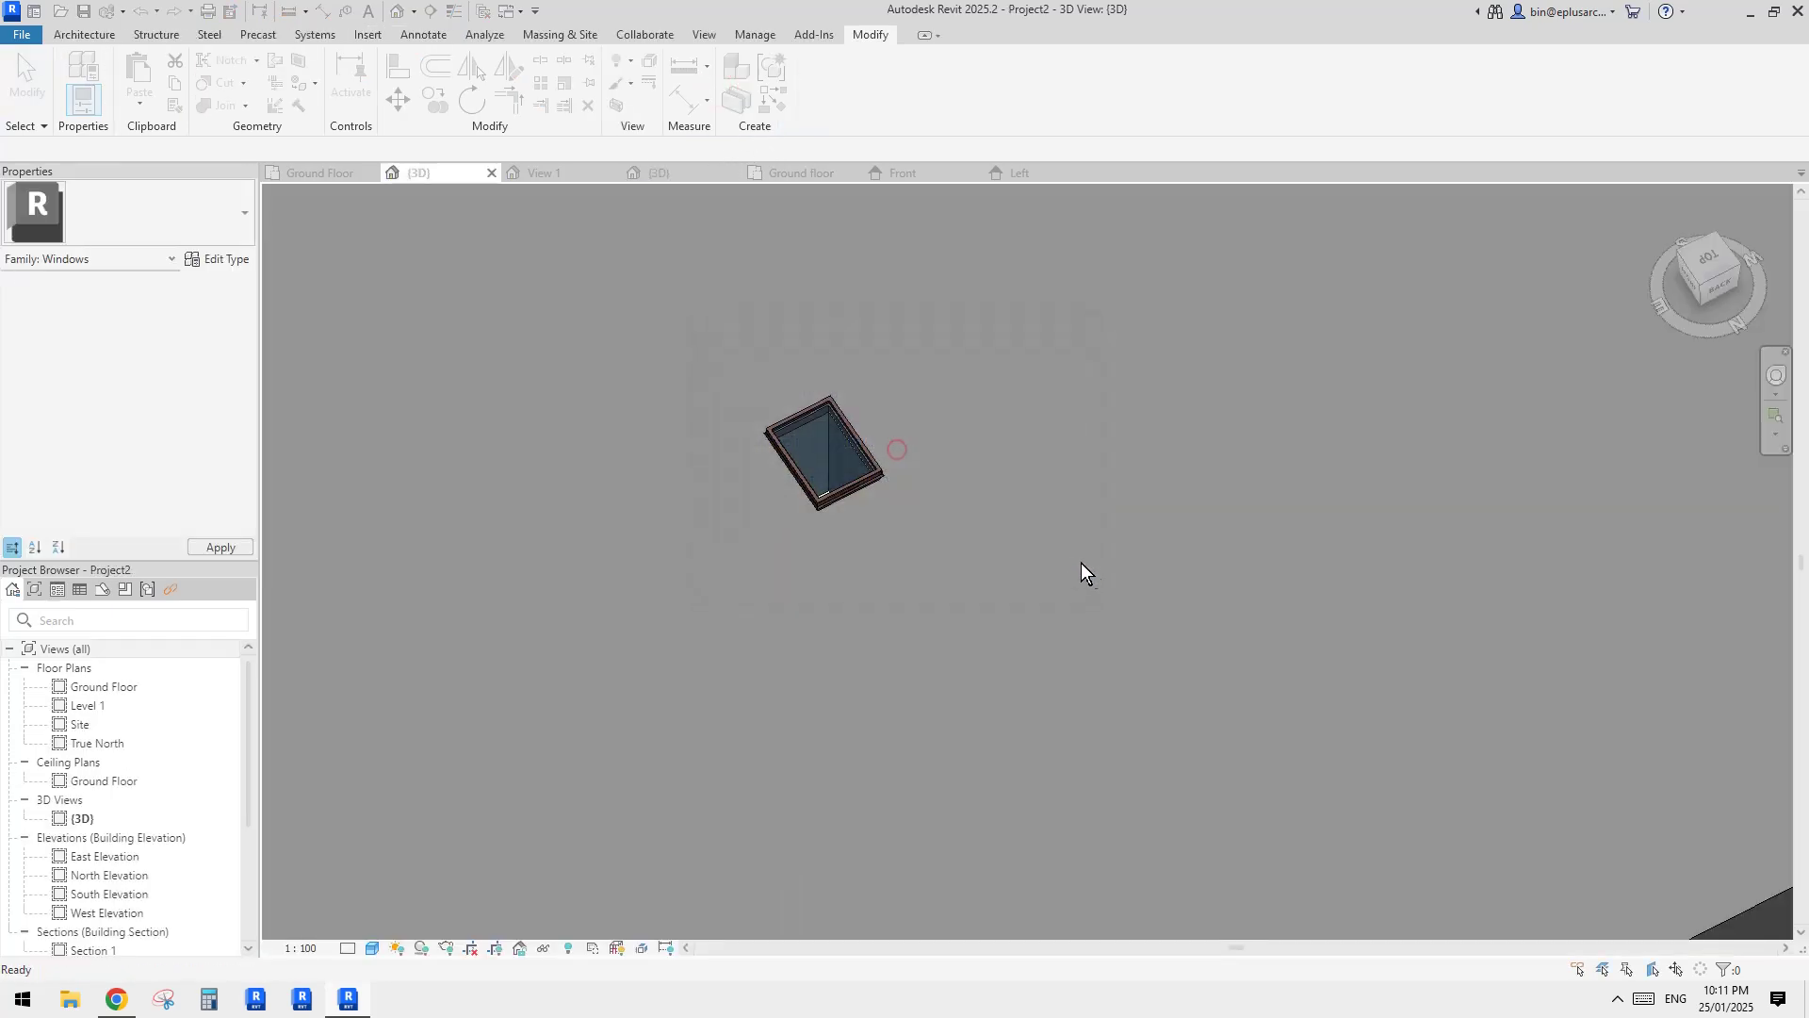
Step: Examine the placed skylight's tapered opening from underneath the project roof
left_click(852, 490)
scroll(852, 490, "down", 4)
middle_click_drag(929, 620, 1022, 214, "shift")
scroll(904, 480, "up", 4)
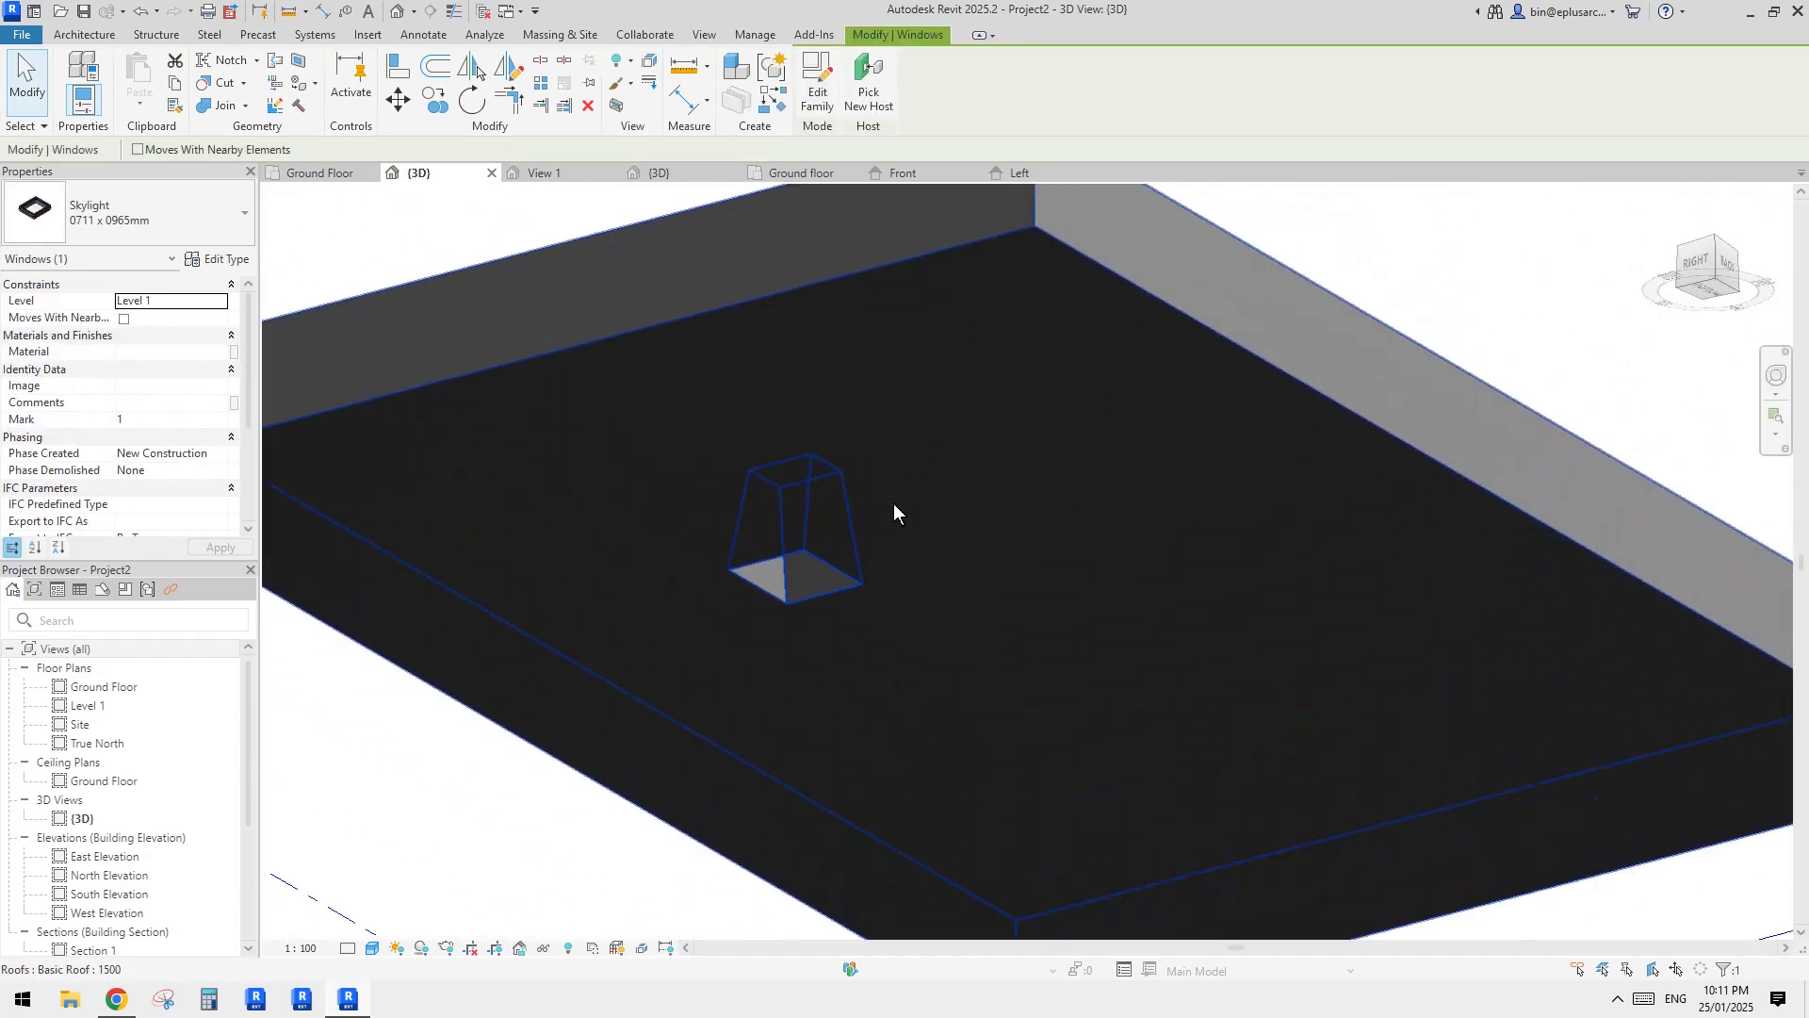
key("Escape")
left_click(788, 590)
middle_click_drag(833, 614, 823, 470, "shift")
key("Escape")
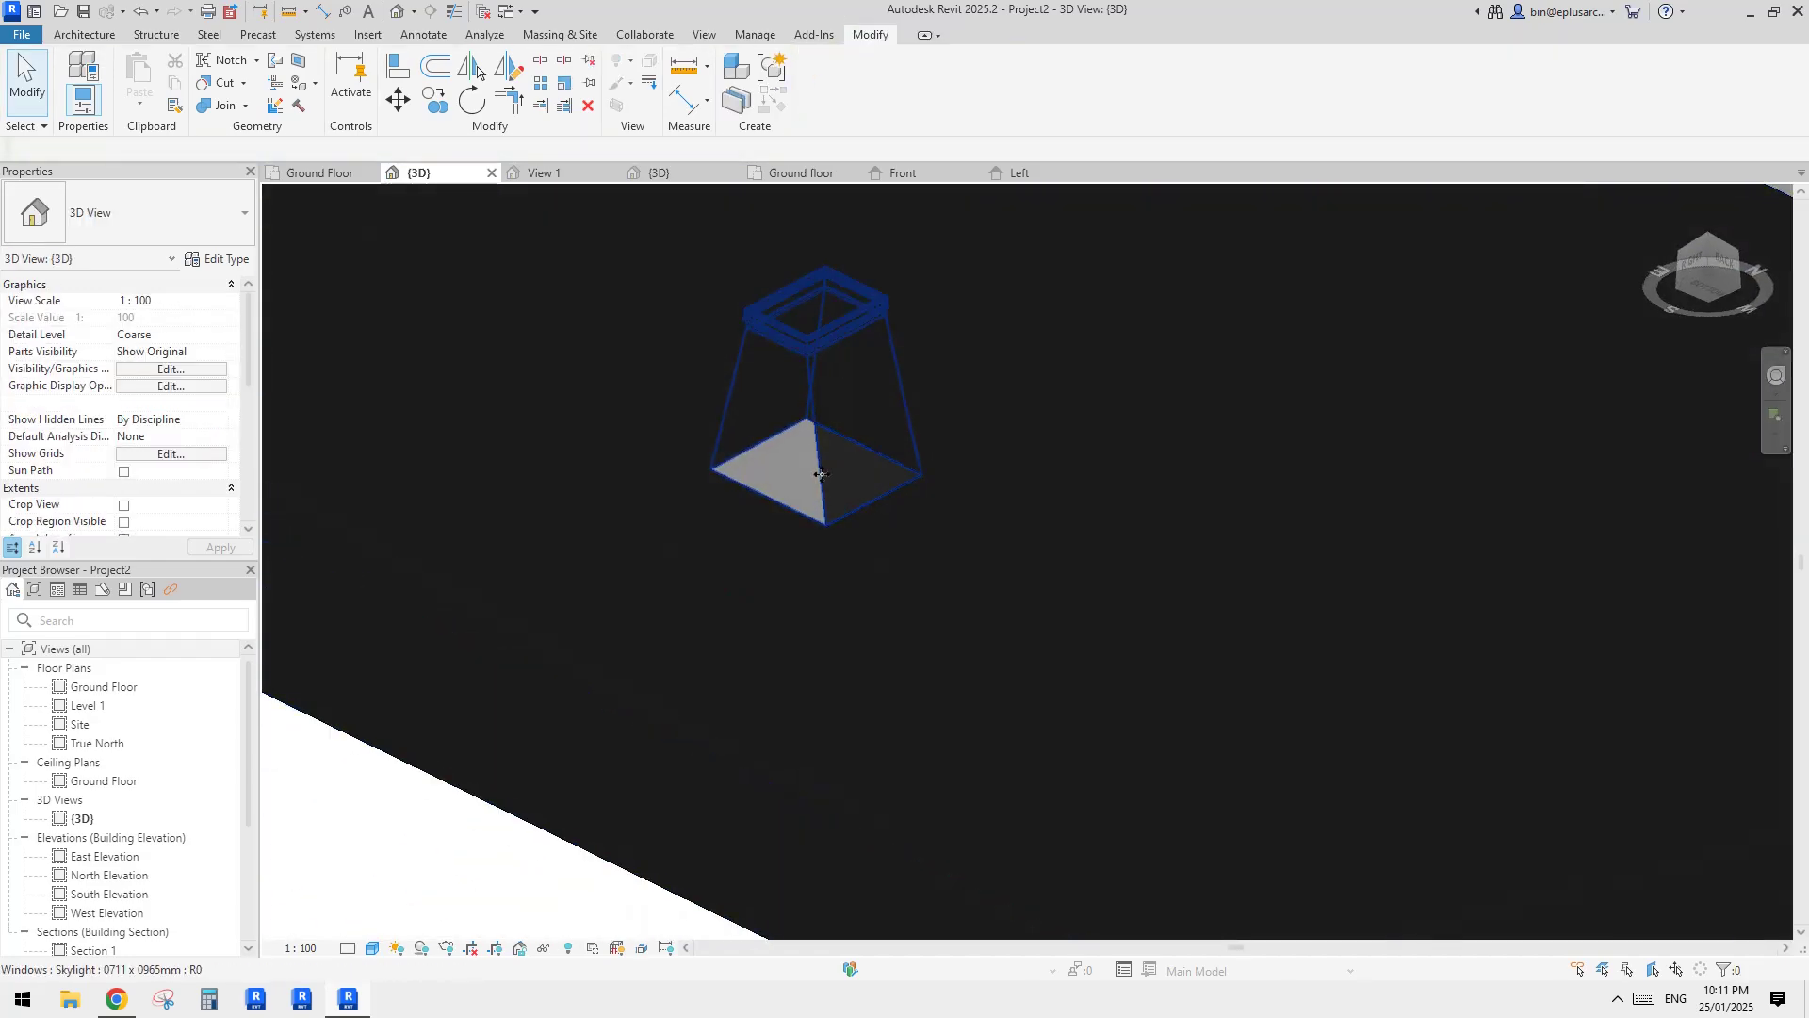
left_click(823, 469)
scroll(823, 469, "down", 3)
middle_click_drag(867, 528, 667, 493, "shift")
scroll(832, 485, "up", 2)
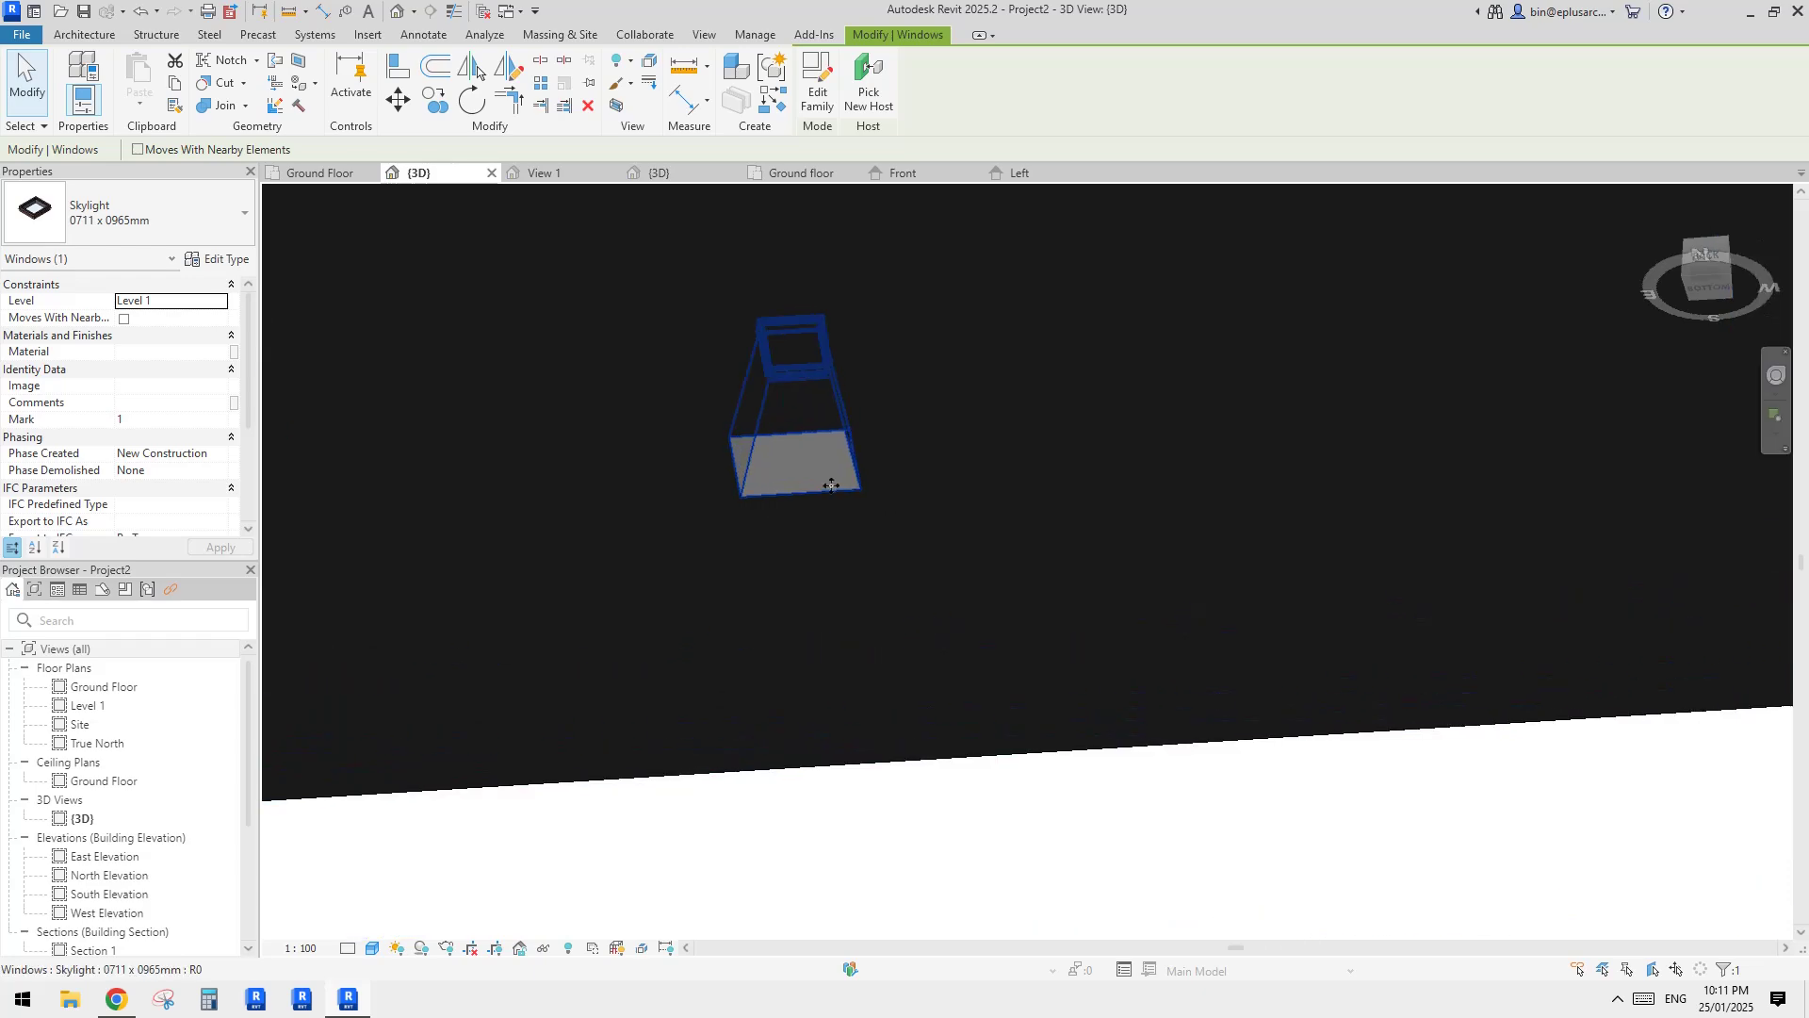
Step: Open the placed skylight's type properties and set both Height and Width to 1000
left_click(829, 485)
scroll(829, 484, "down", 2)
middle_click_drag(864, 573, 905, 509, "shift")
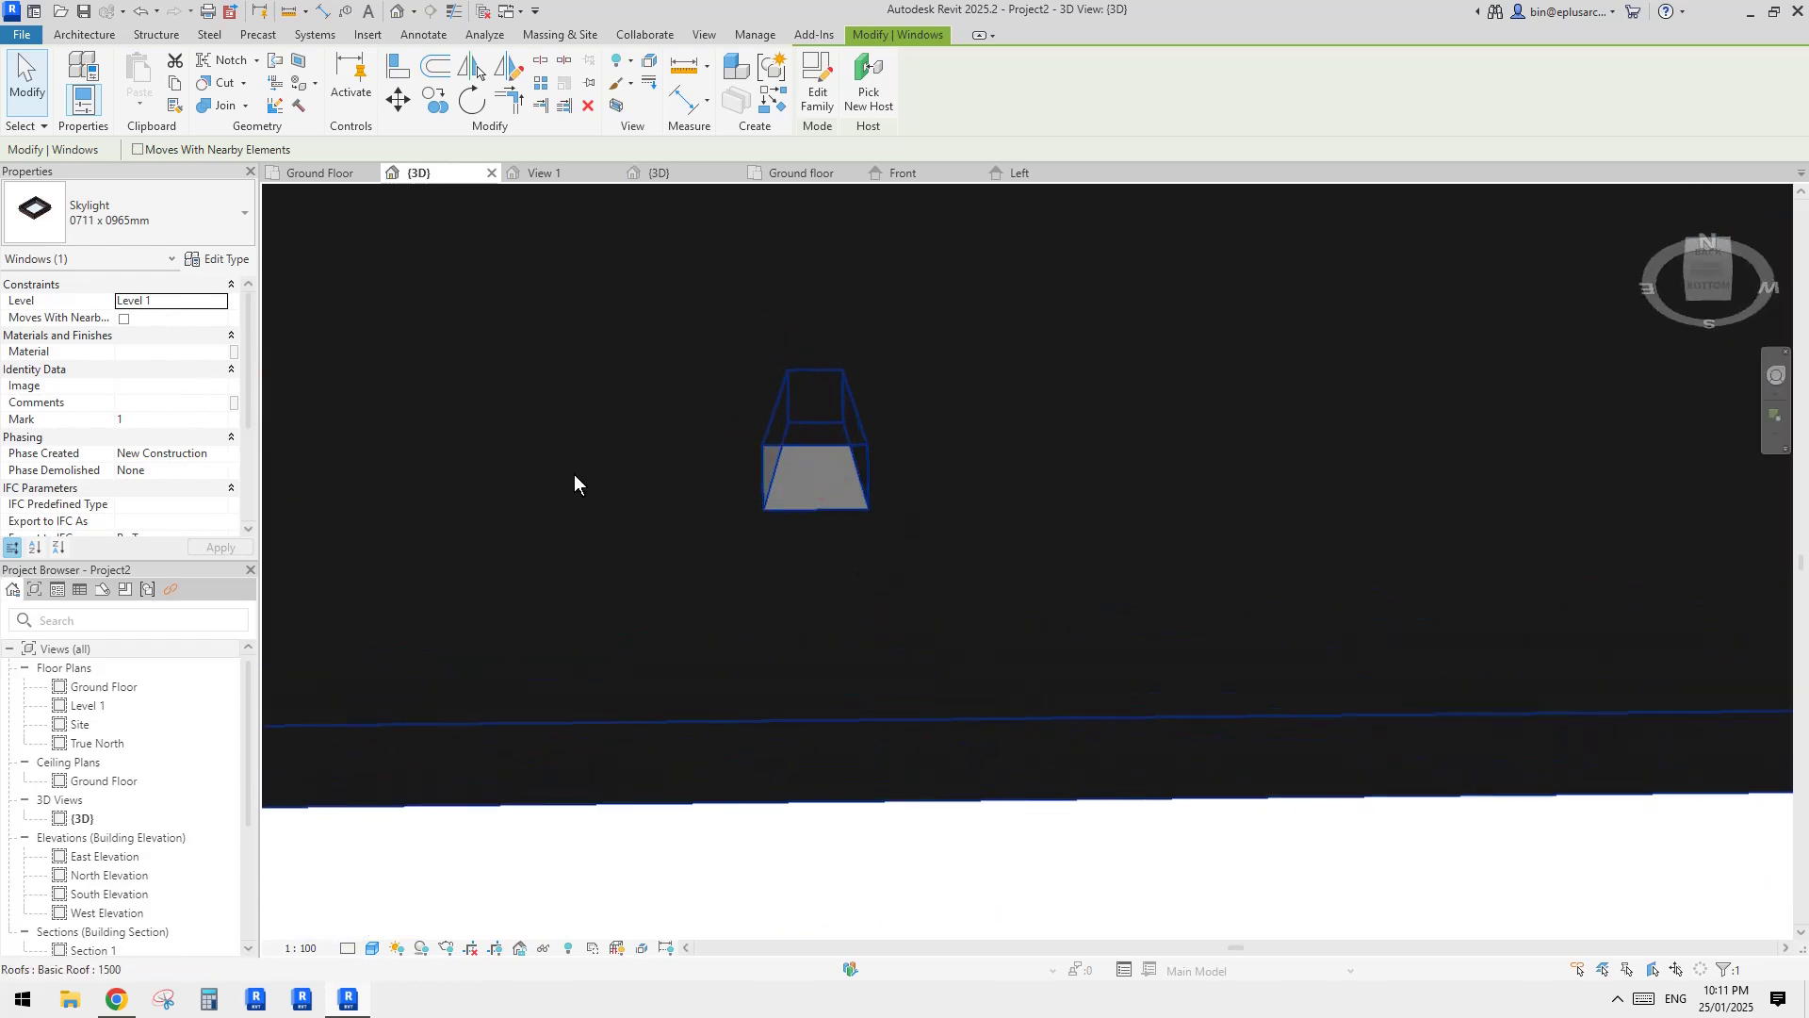
middle_click_drag(575, 474, 673, 449, "shift")
scroll(829, 446, "down", 1)
left_click(225, 257)
left_click(224, 258)
left_click_drag(750, 155, 1582, 223)
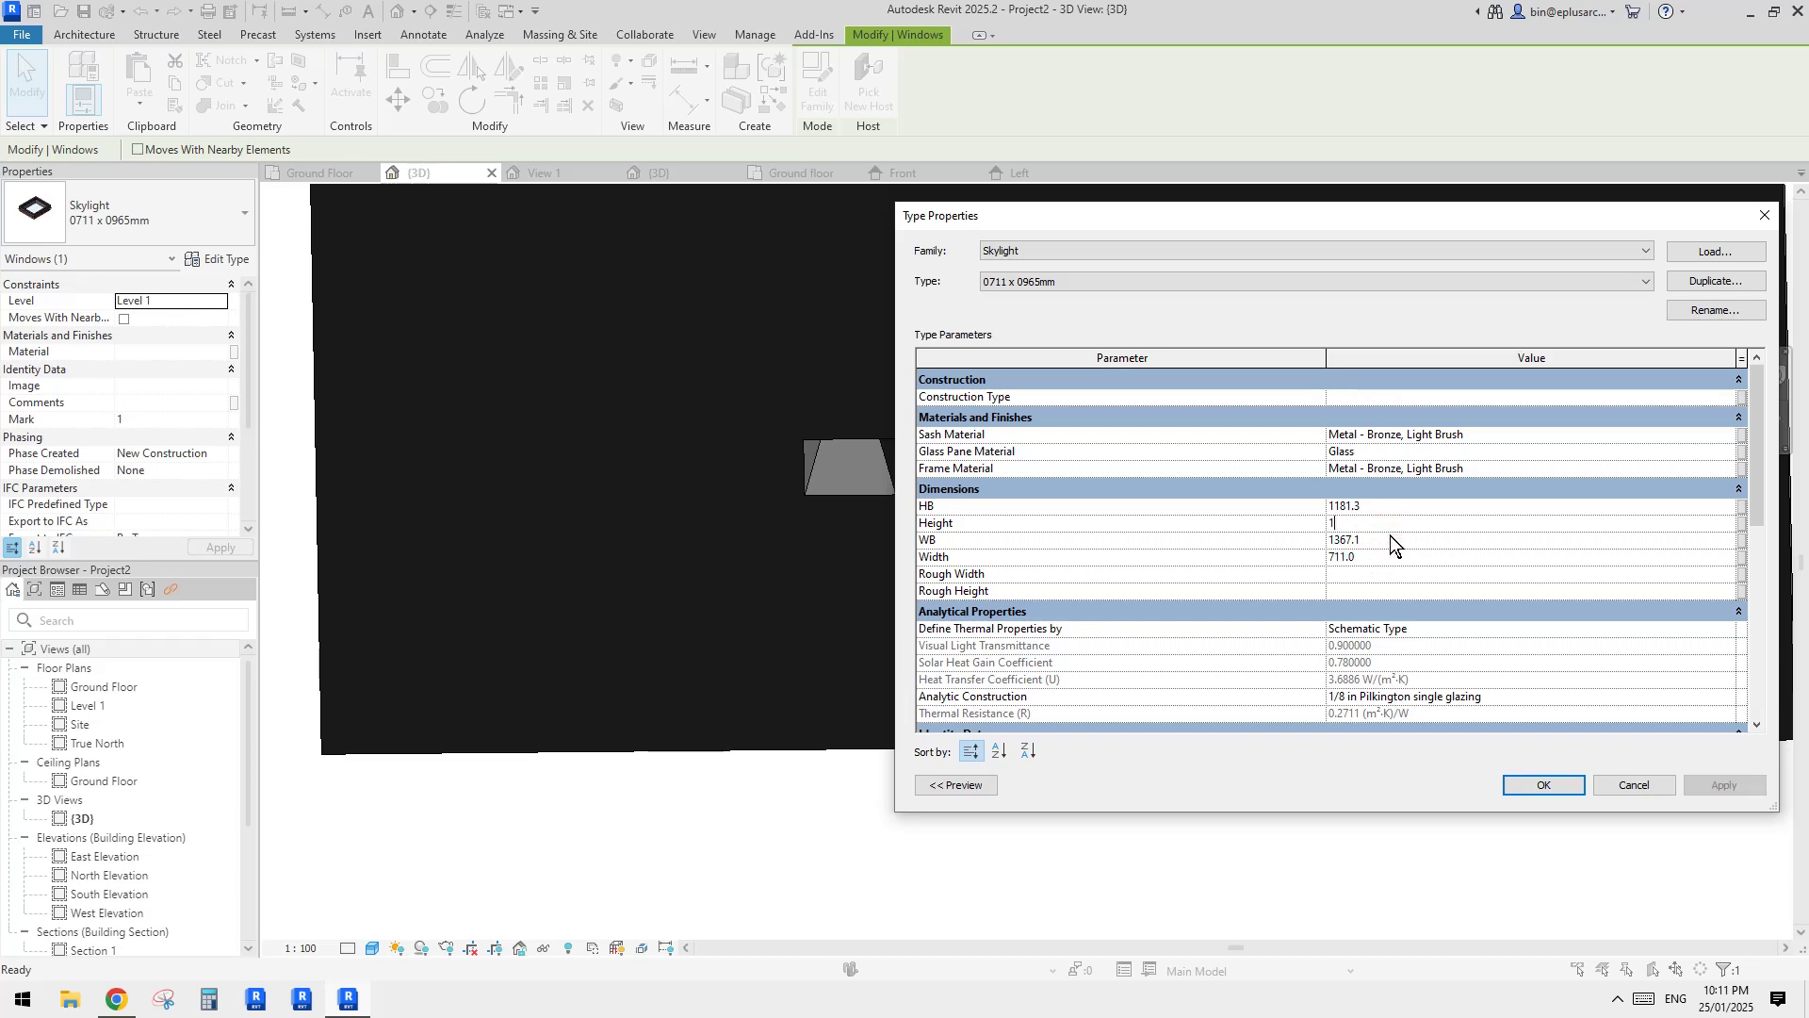
left_click(1380, 557)
type("1000")
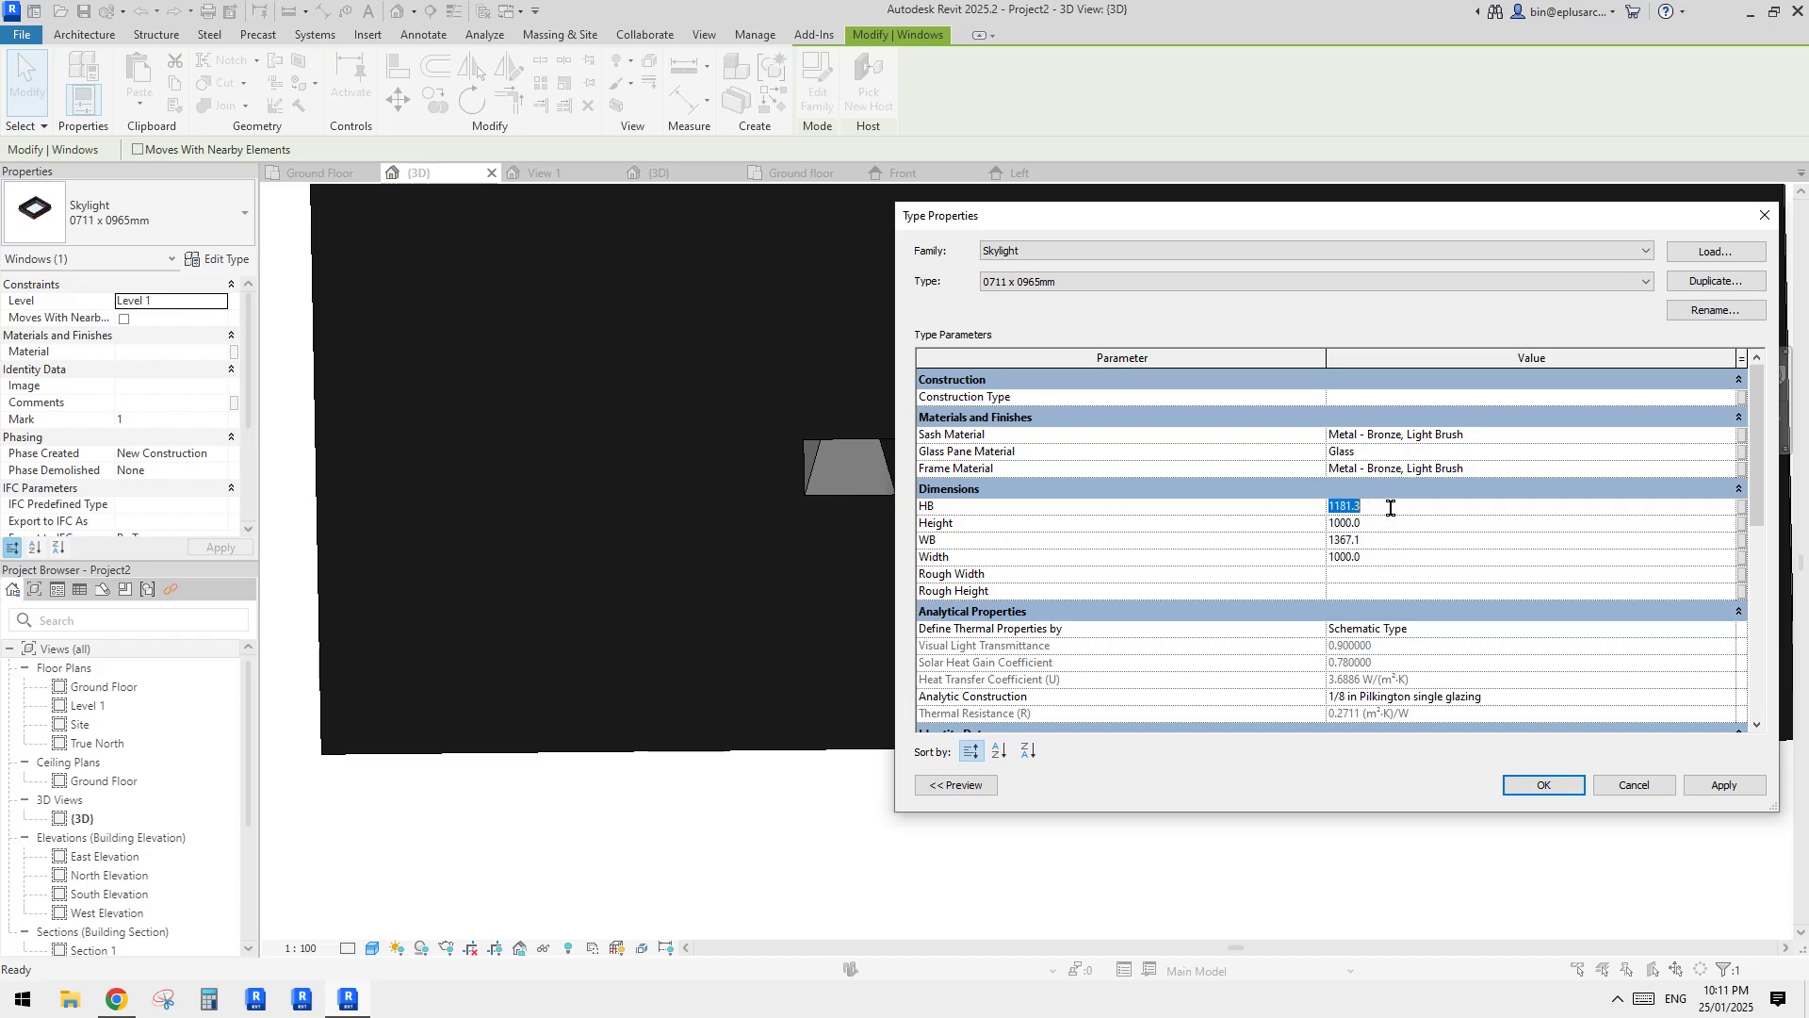
Step: Set the skylight type's HB and WB to 3000 and apply the type changes
left_click(1391, 514)
type("3000")
left_click(1385, 528)
left_click(1384, 539)
type("30")
left_click(1542, 784)
Step: Change the skylight type's Width to 1500 and HB to 2000, and apply the changes
scroll(960, 499, "down", 3)
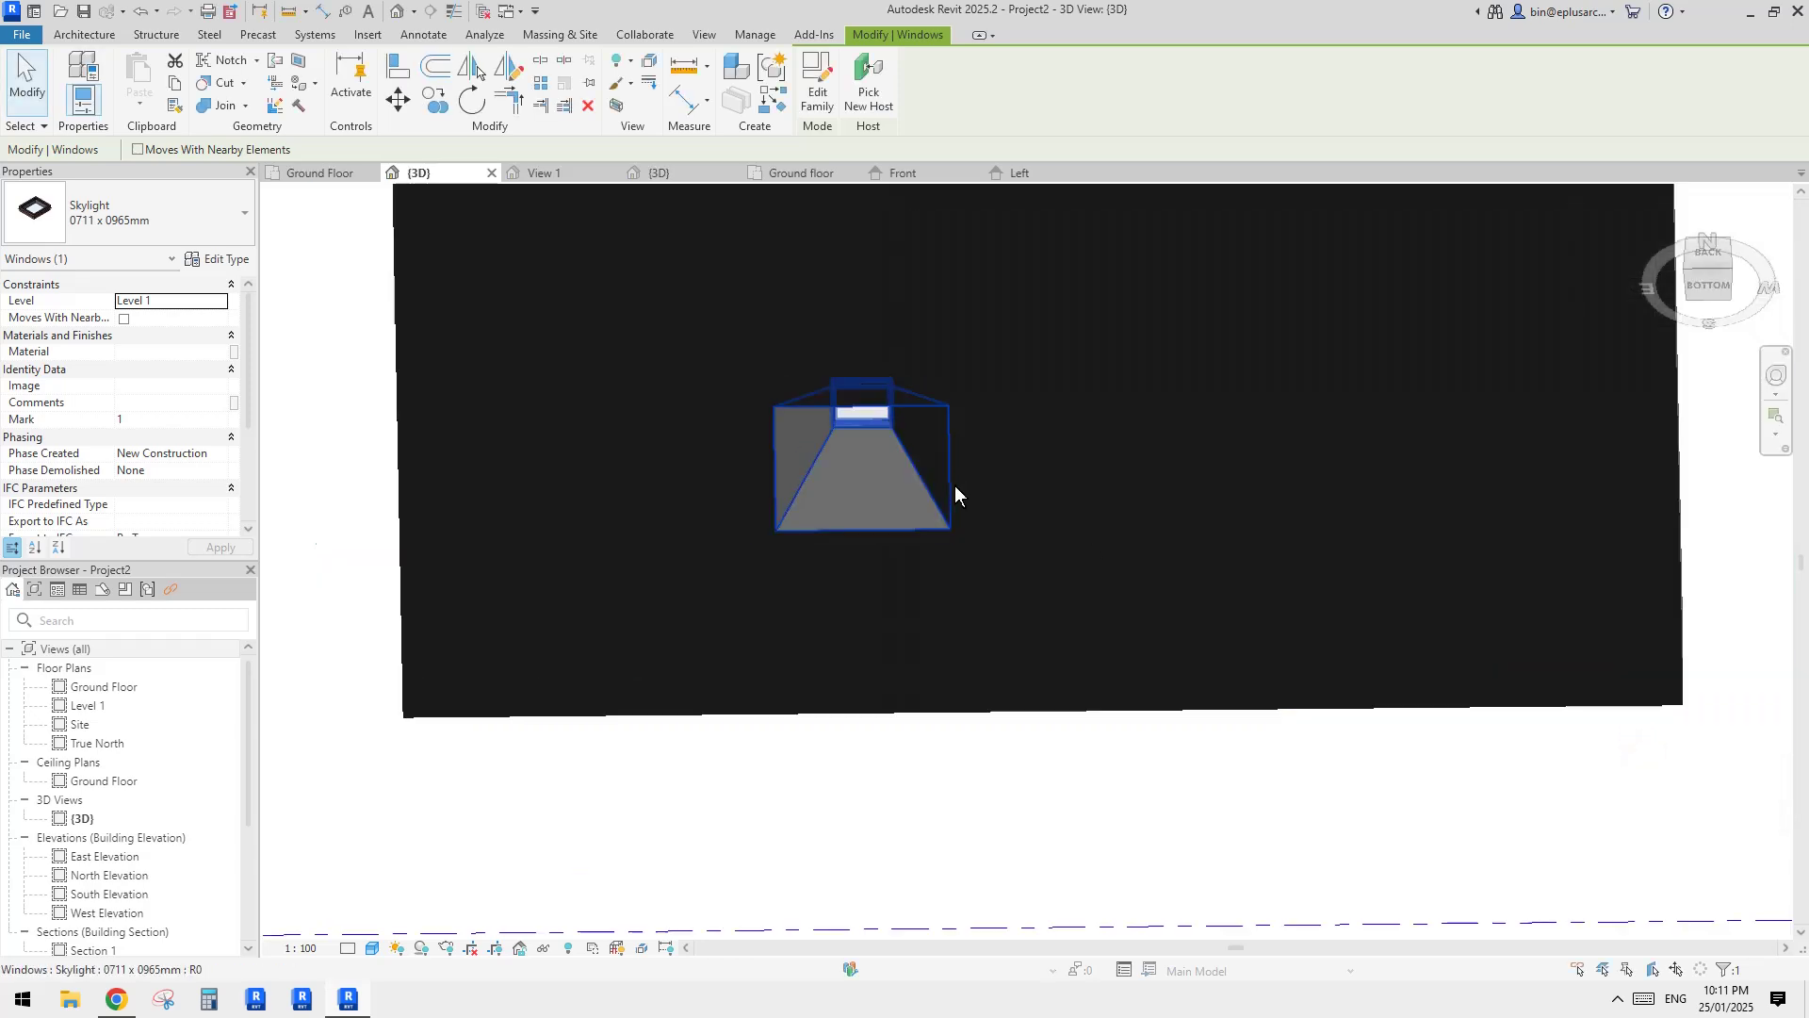
key("Escape")
middle_click_drag(967, 515, 865, 526, "shift")
left_click(839, 474)
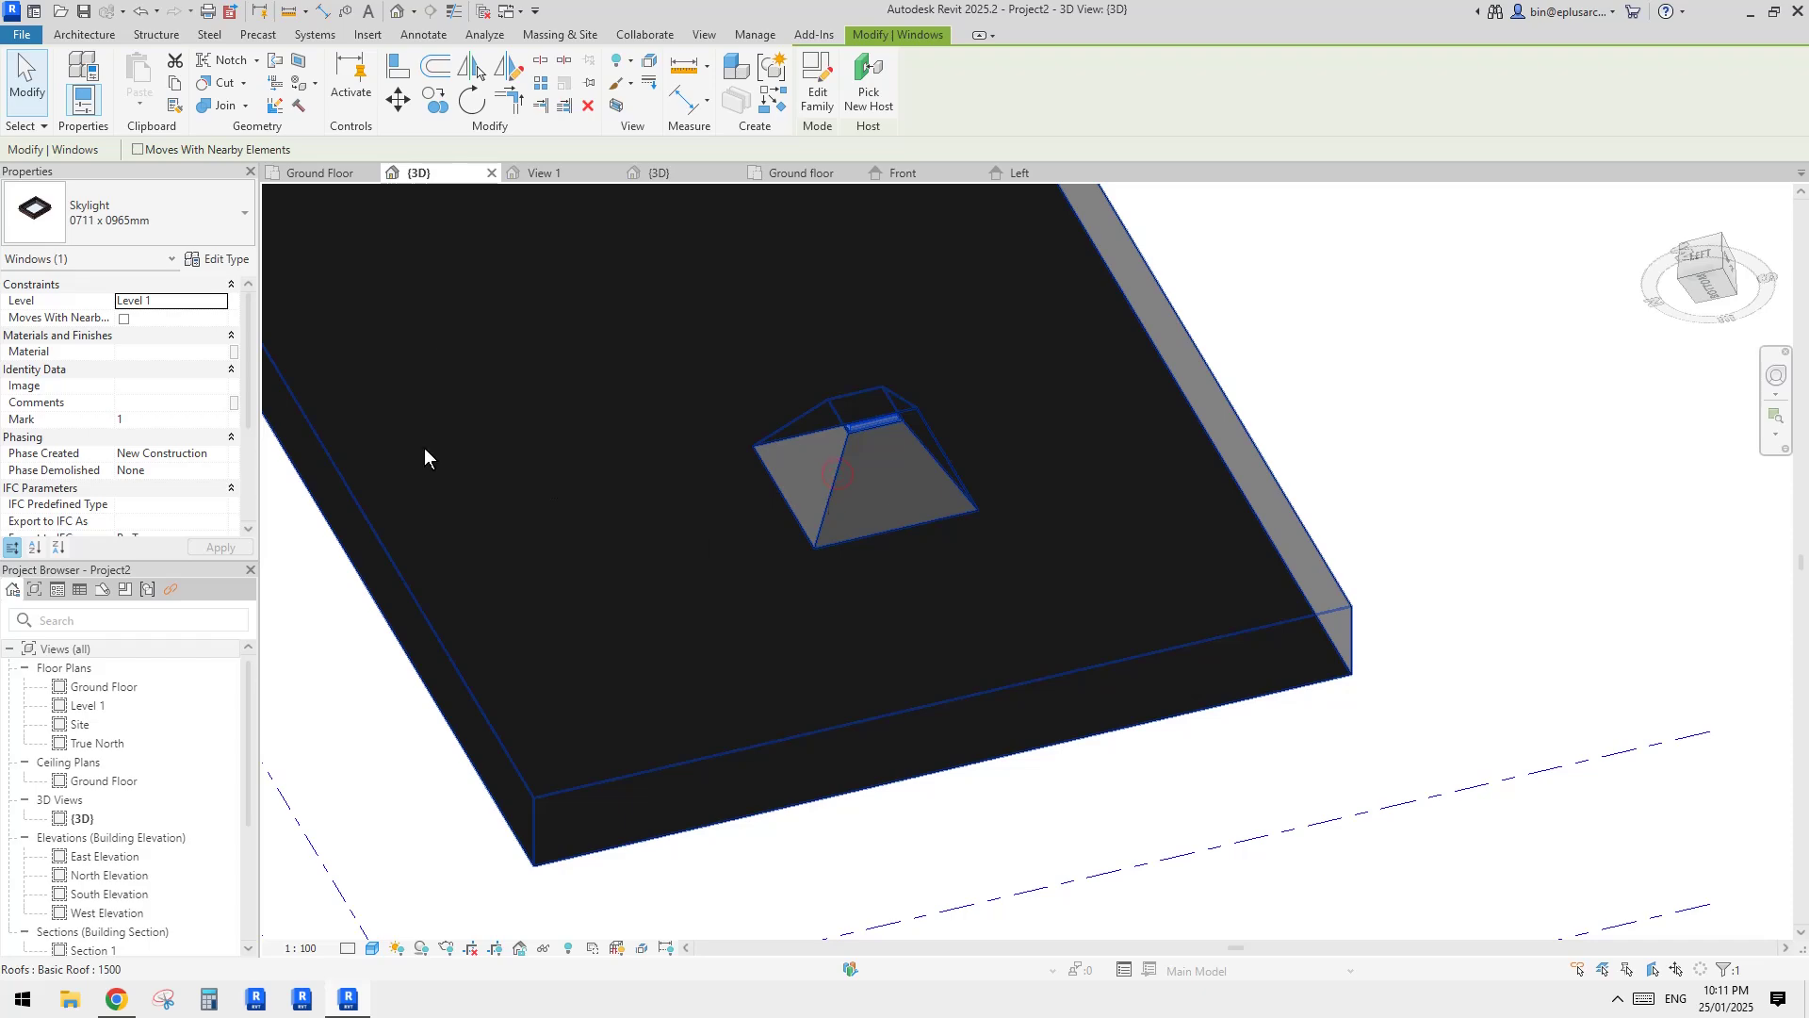
left_click(222, 264)
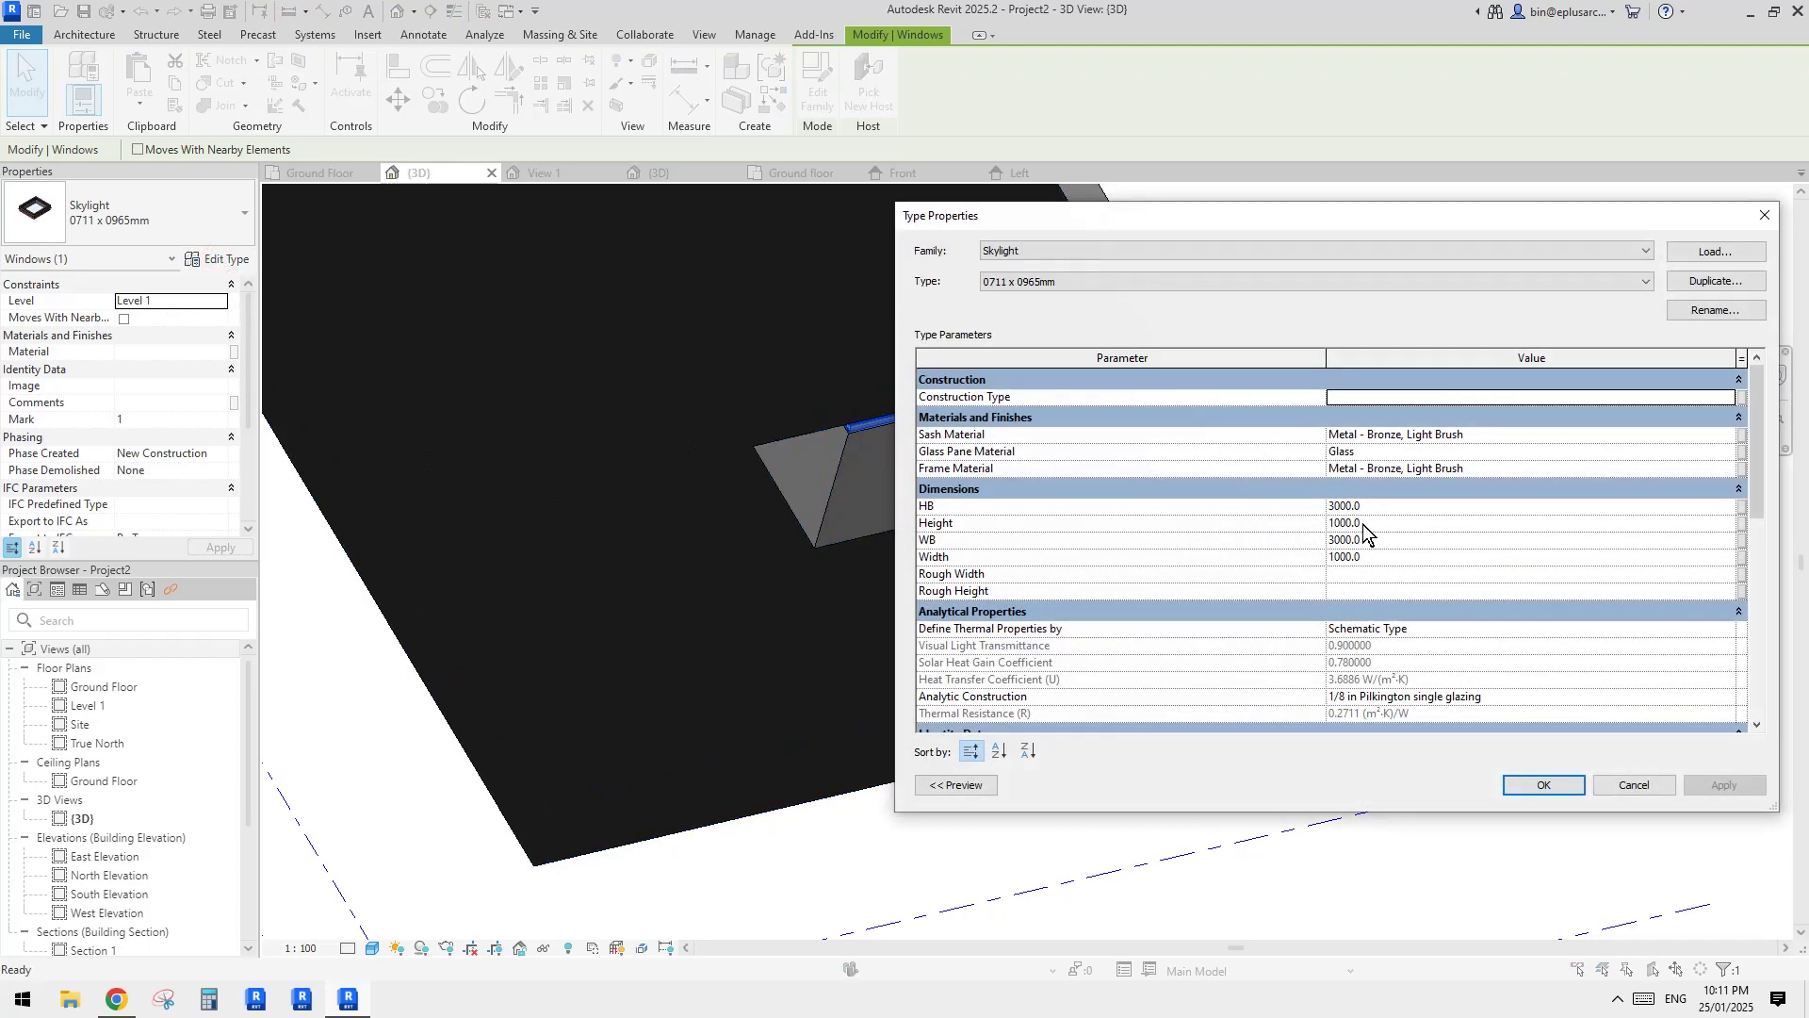
left_click(1371, 558)
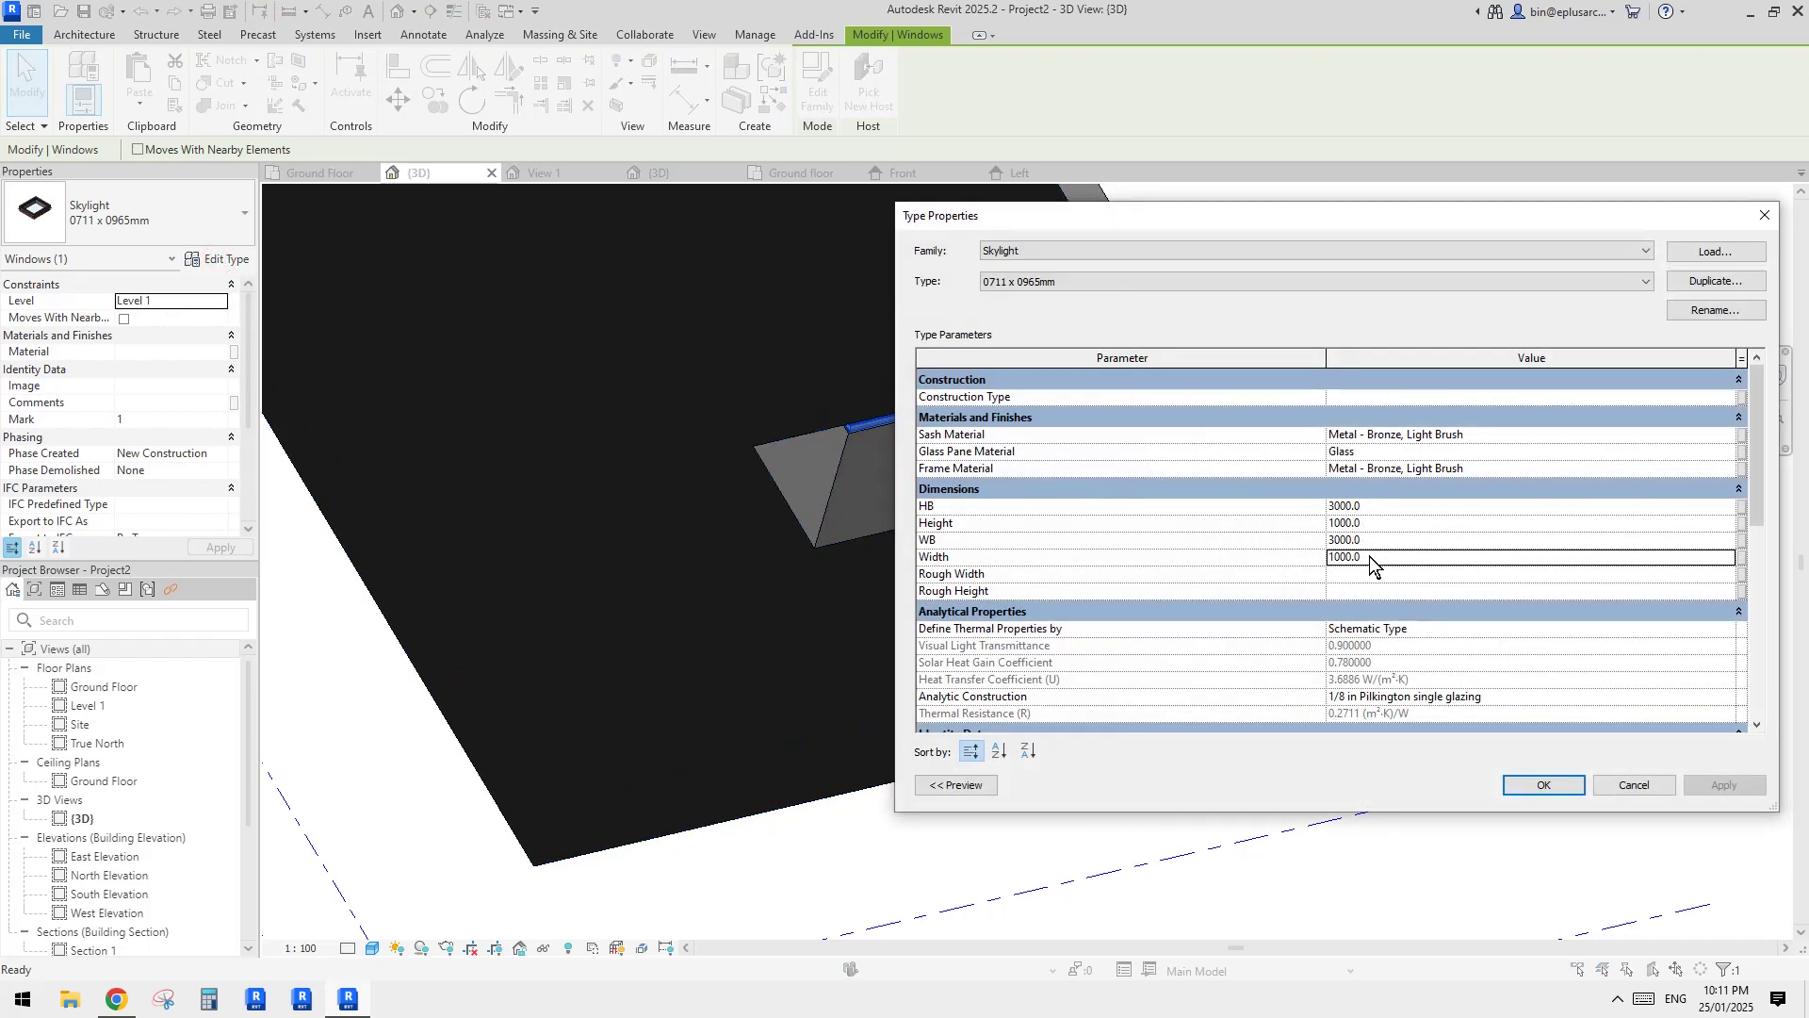
type("1")
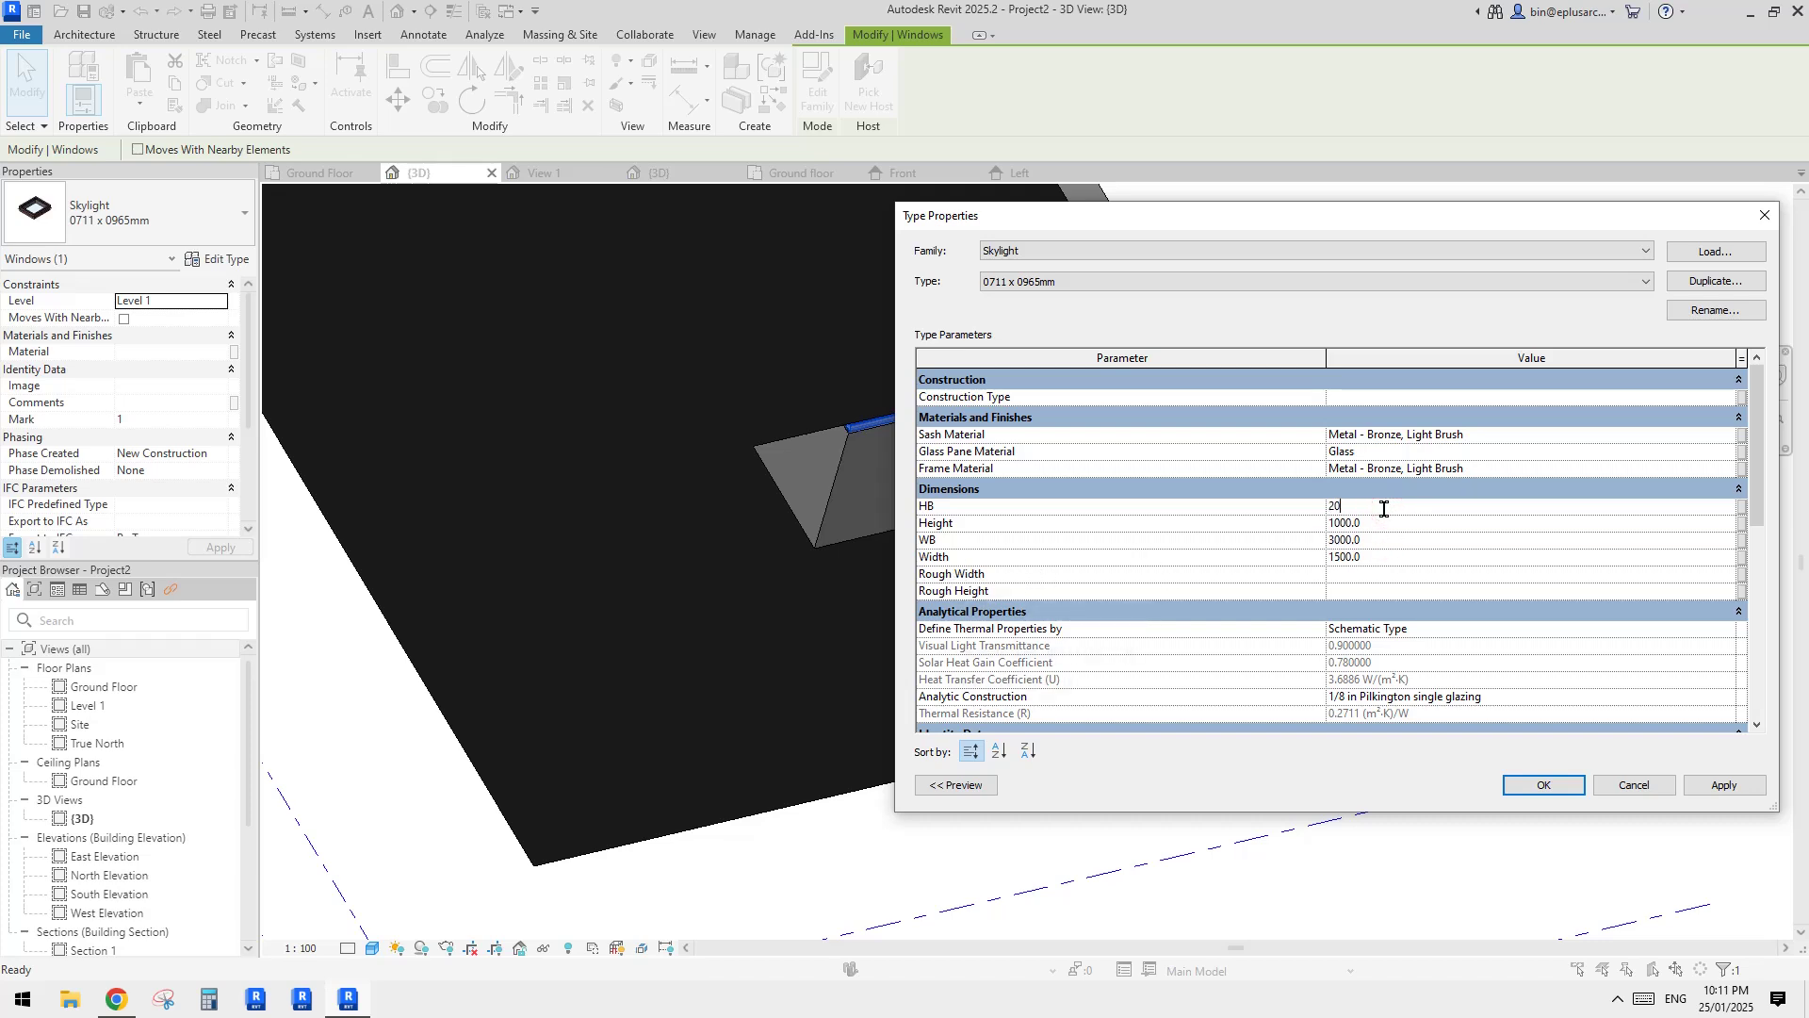
left_click(1561, 788)
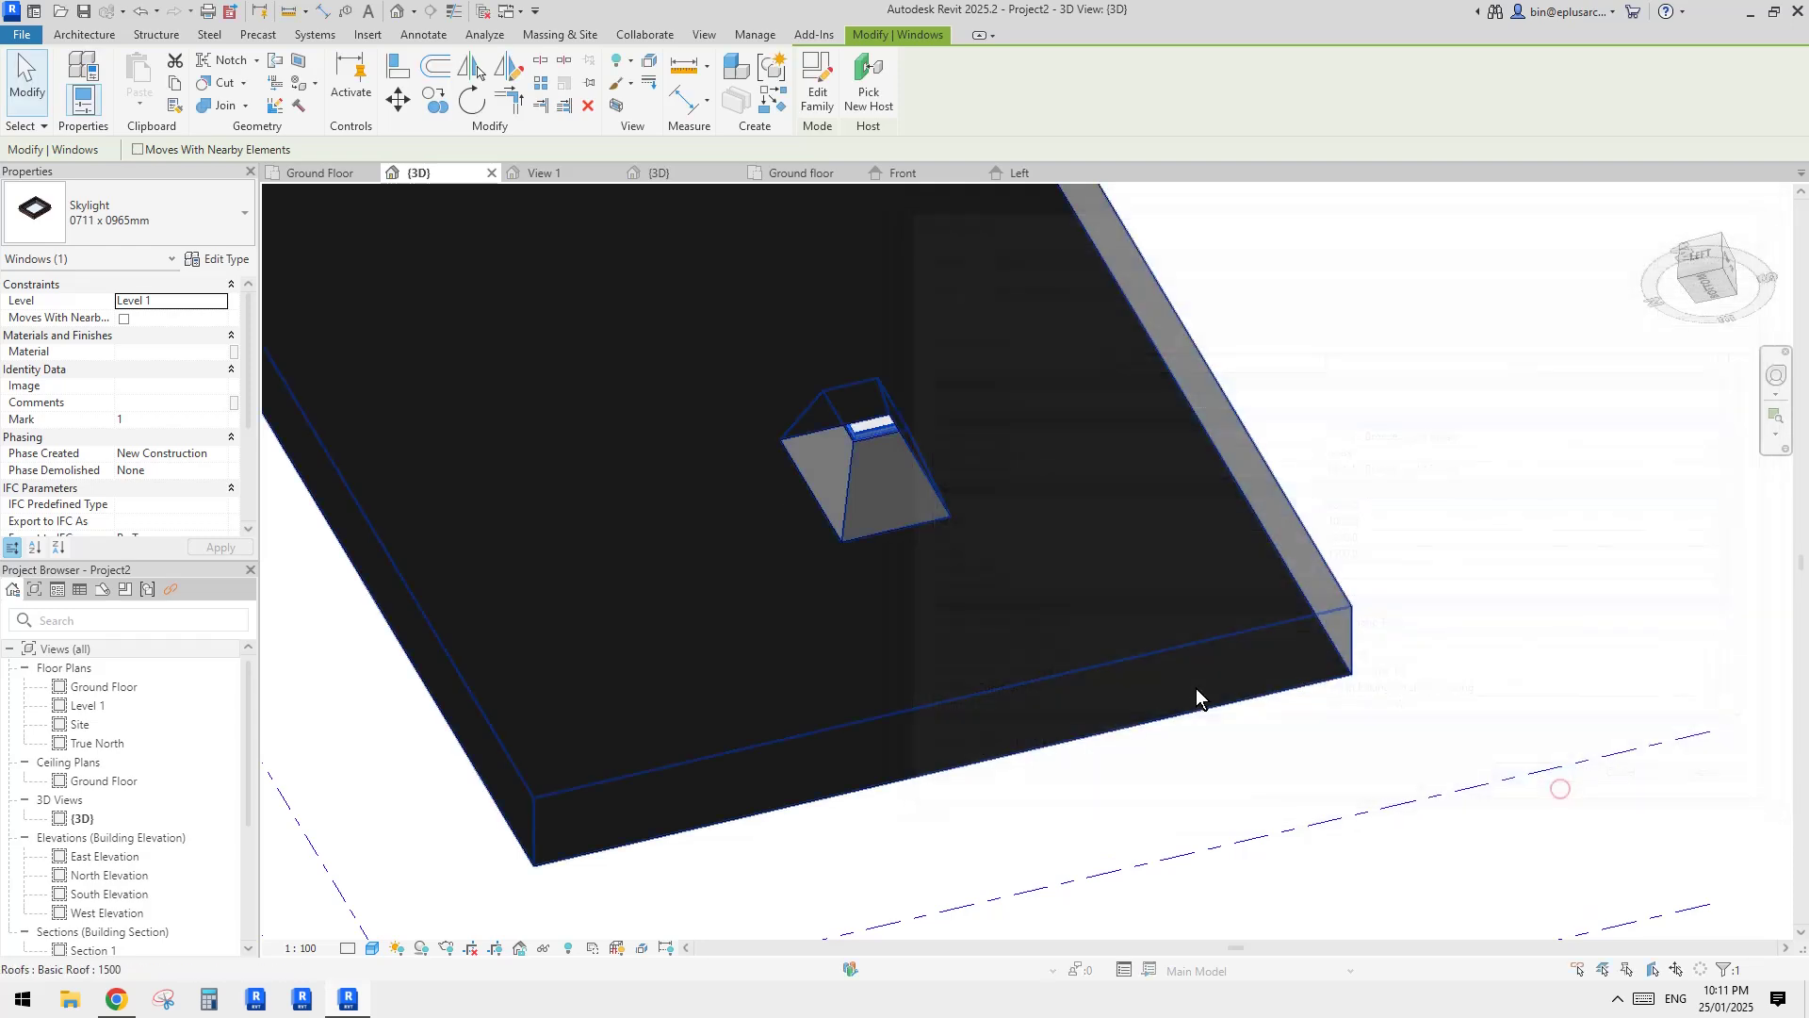
Step: Examine the resized tapered opening under the roof and view it squarely from below
left_click(1200, 695)
middle_click_drag(1143, 606, 895, 350, "shift")
left_click(908, 465)
scroll(908, 465, "up", 2)
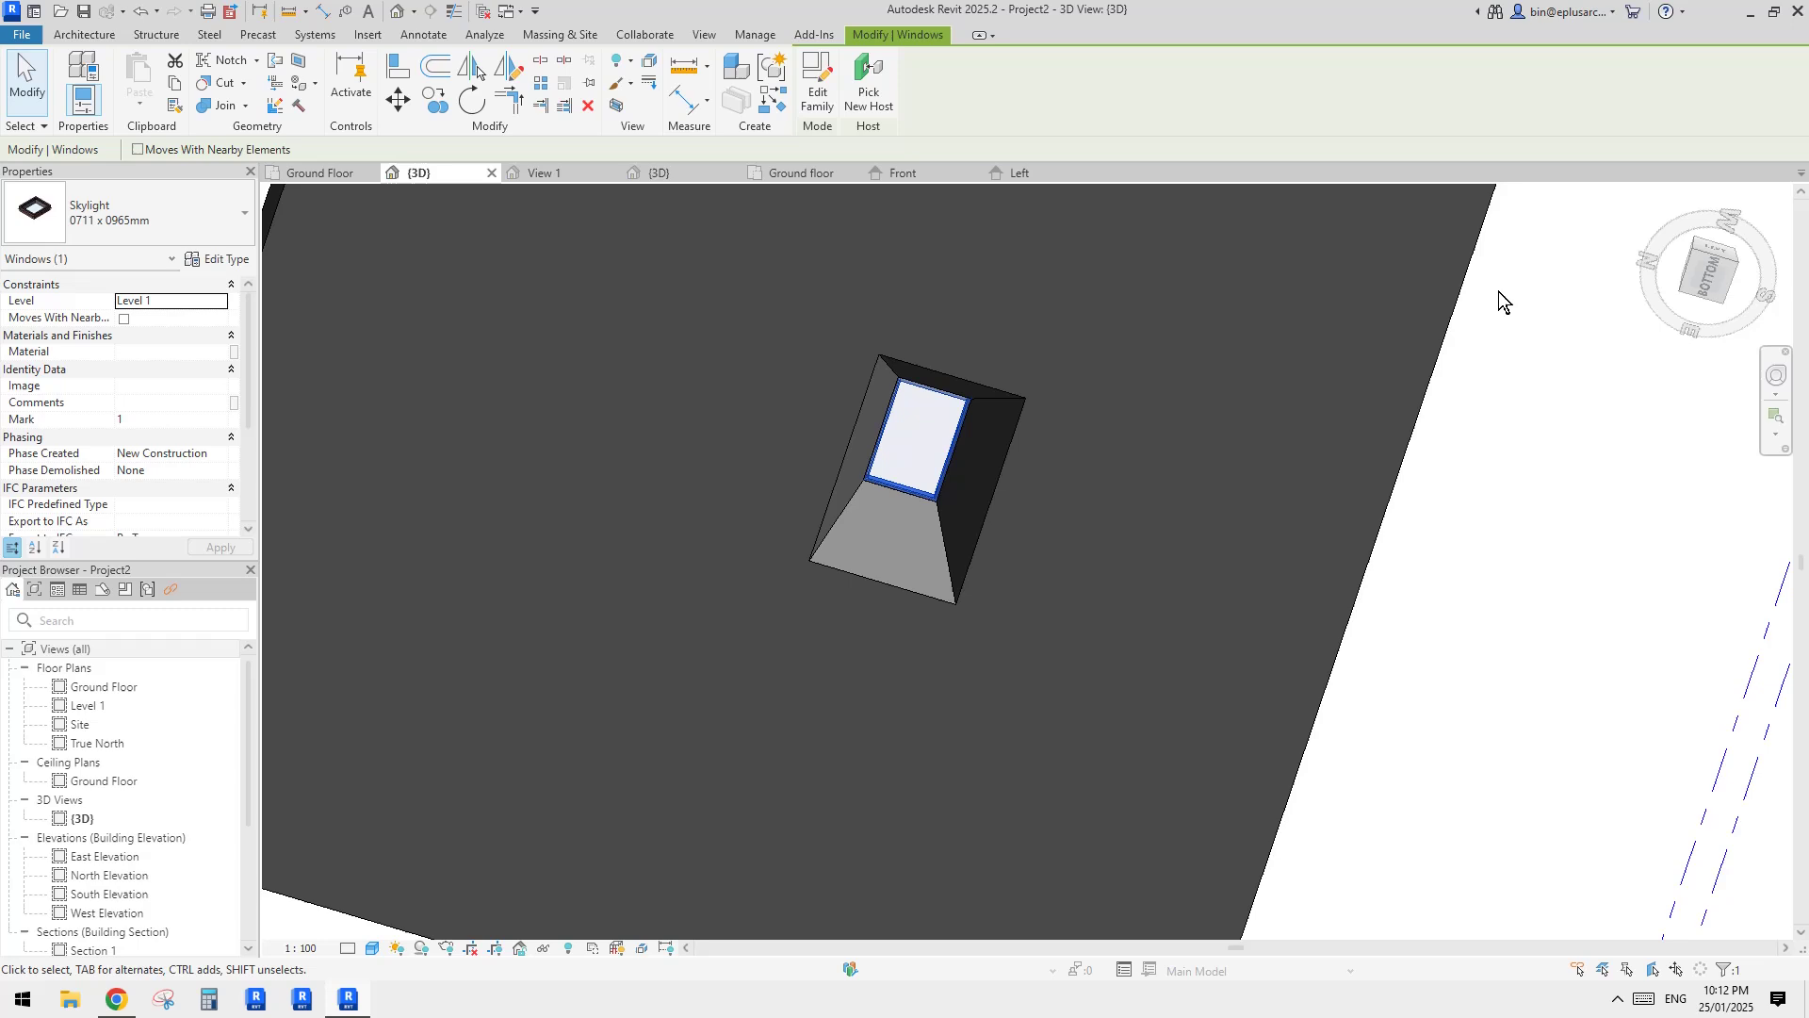
left_click(1707, 276)
scroll(1257, 399, "down", 2)
middle_click_drag(1257, 399, 1111, 448)
key("Escape")
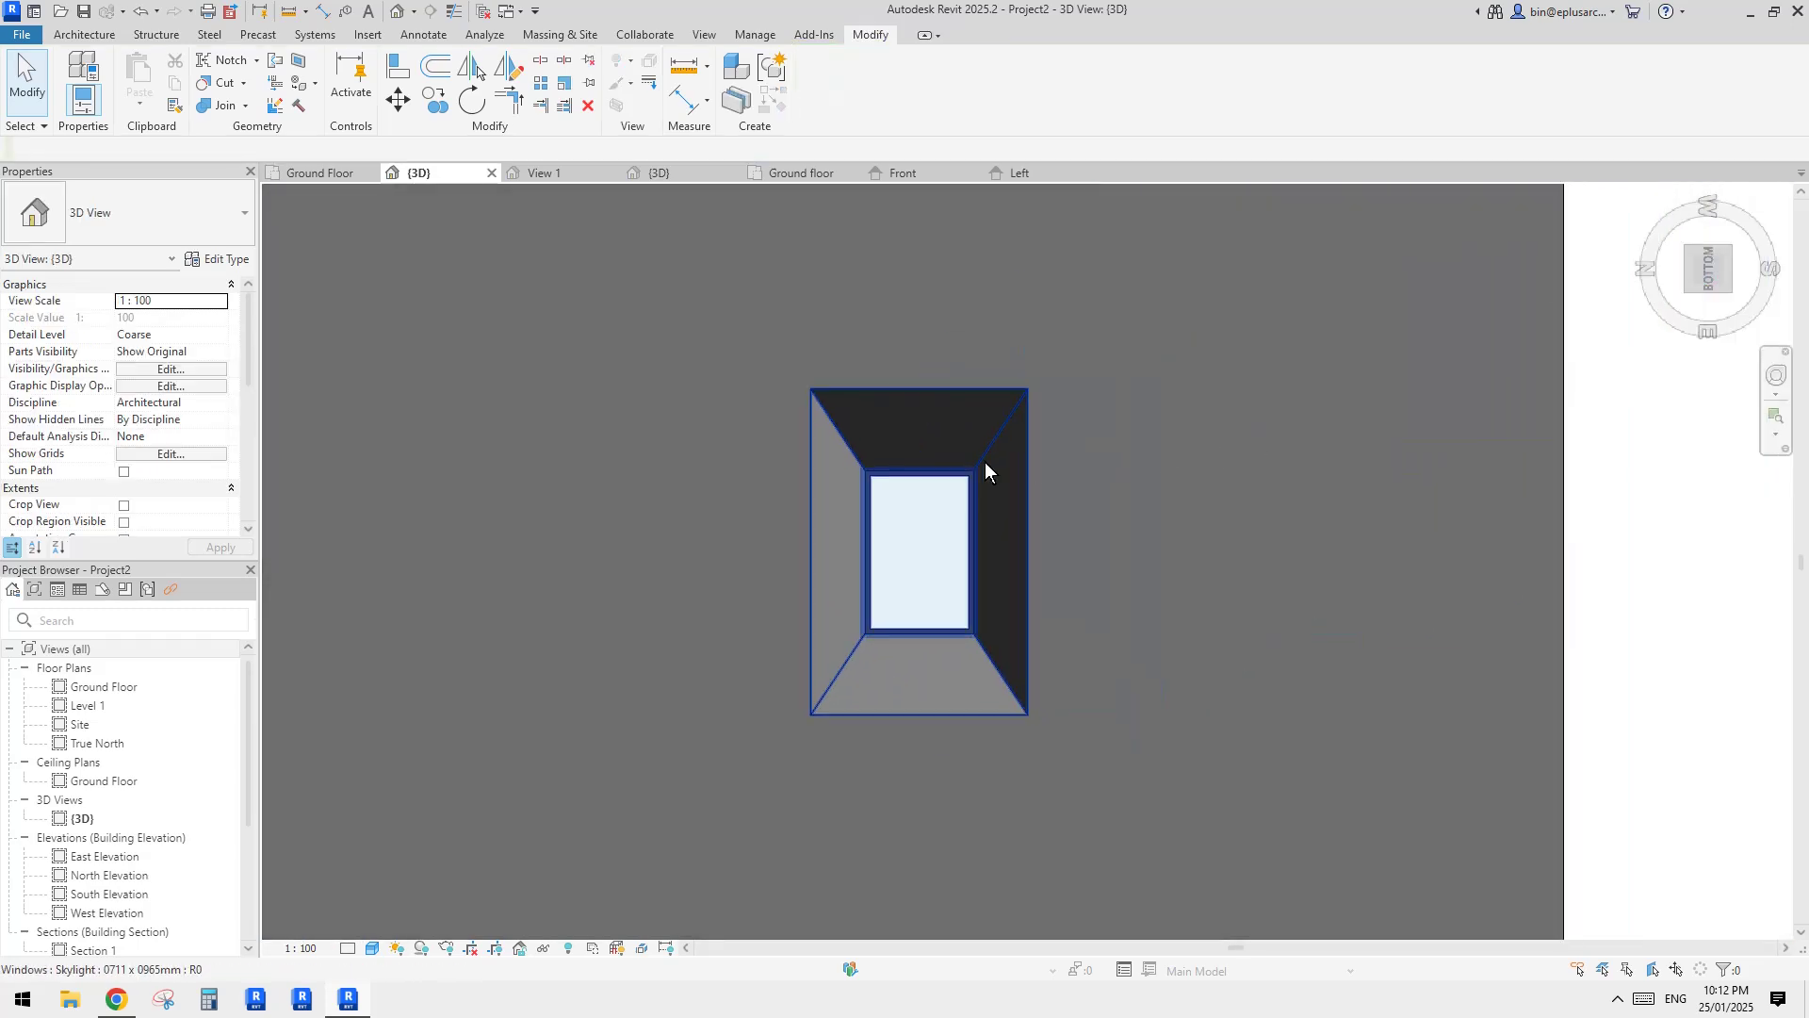
Step: Array the skylight linearly across the roof as a grouped row of 3, leaving a small gap between openings
left_click(974, 470)
scroll(975, 469, "down", 2)
middle_click_drag(972, 478, 1062, 479)
left_click_drag(1063, 479, 1162, 477)
key("a")
key("r")
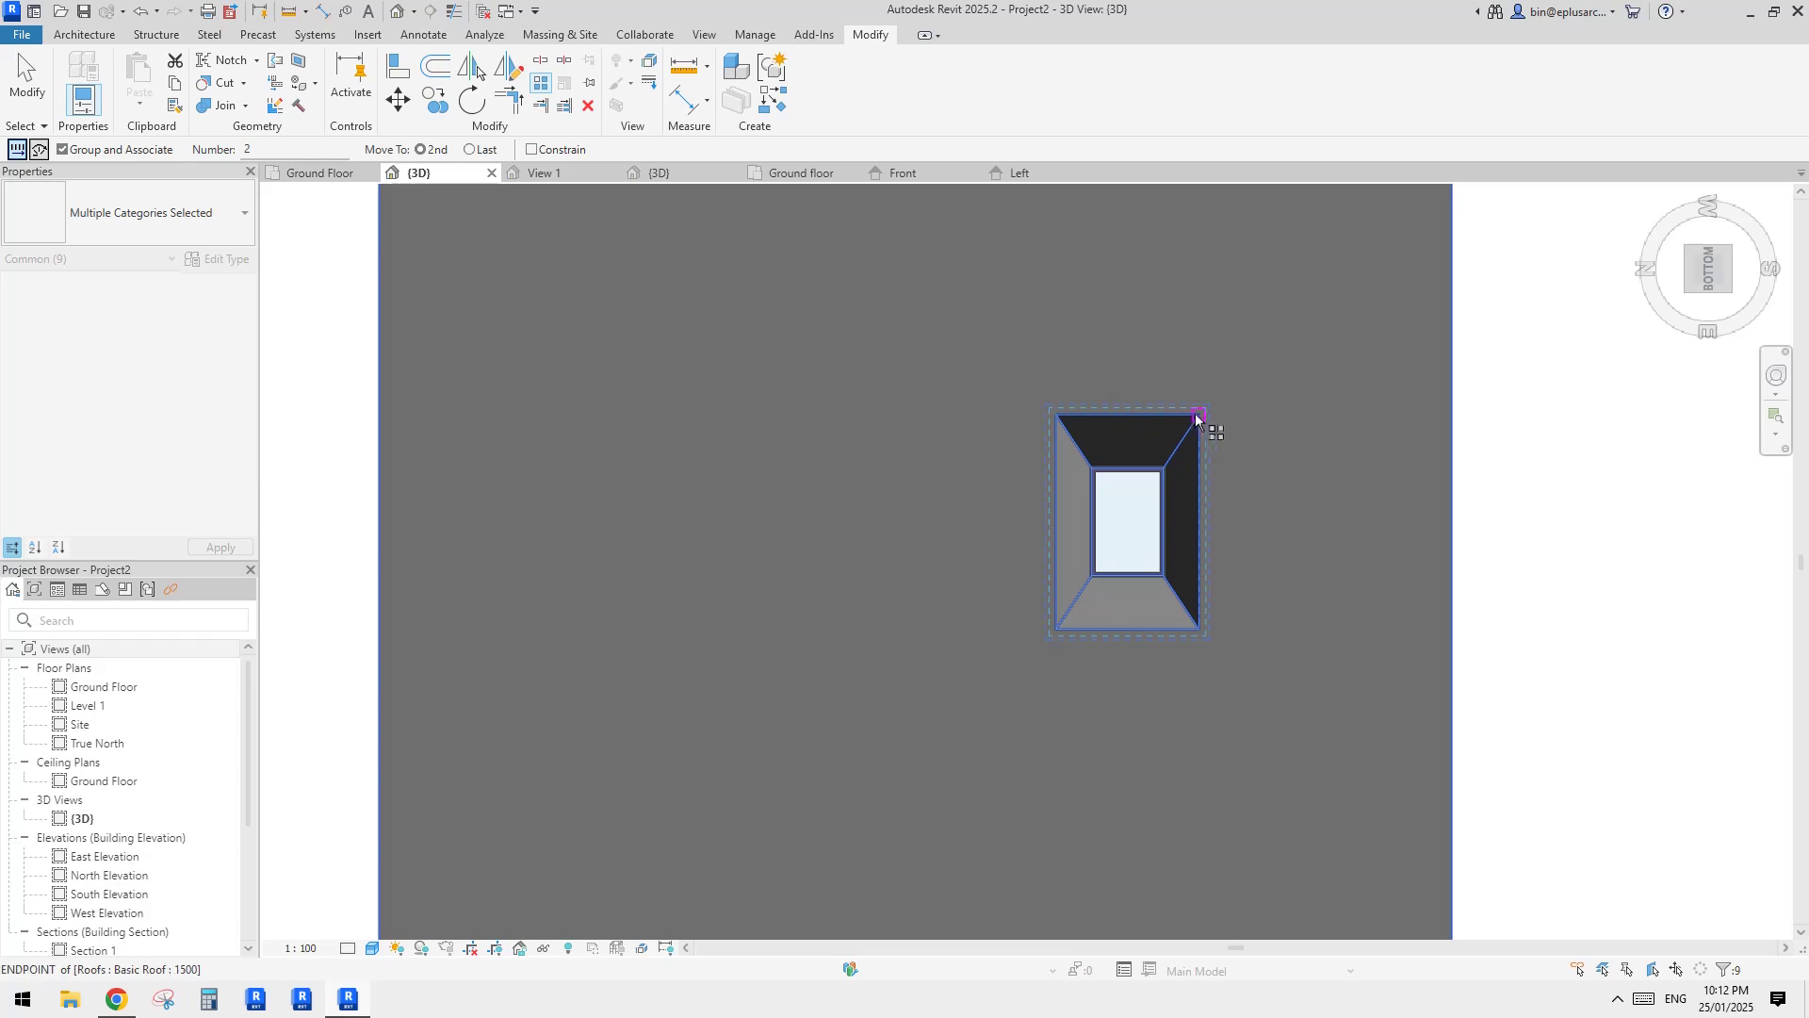
left_click(1196, 416)
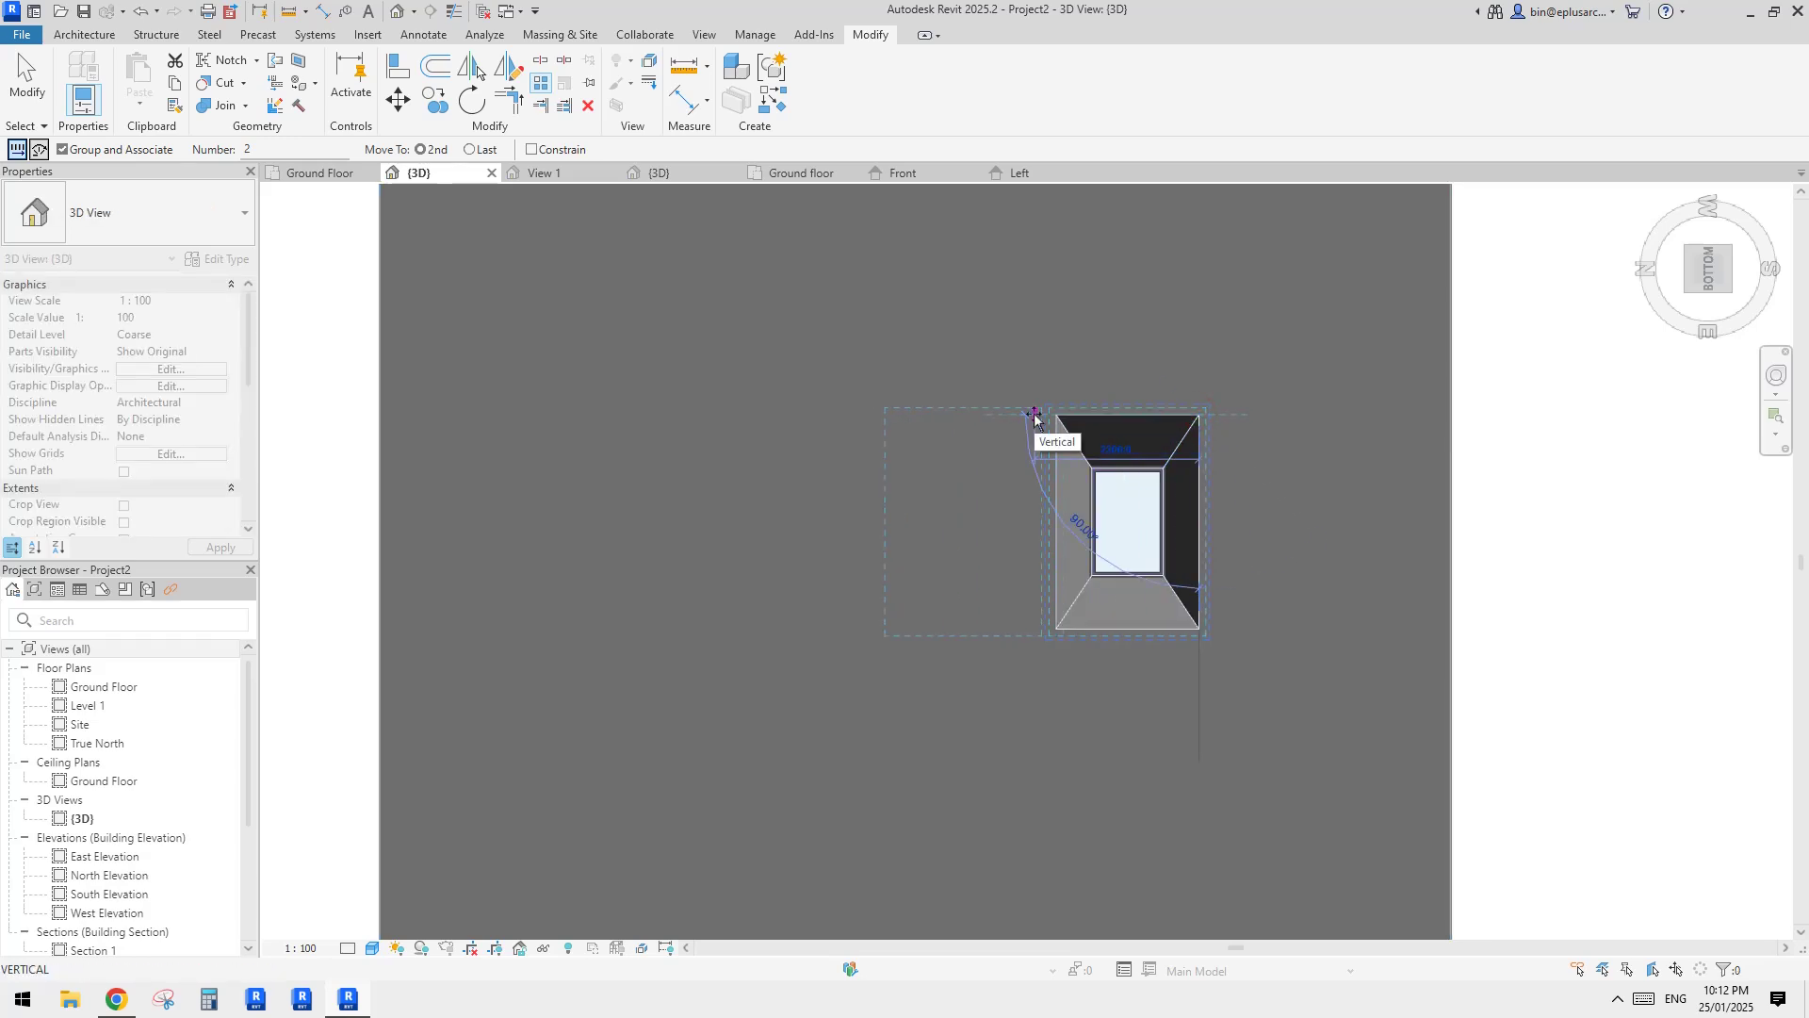
left_click(1029, 415)
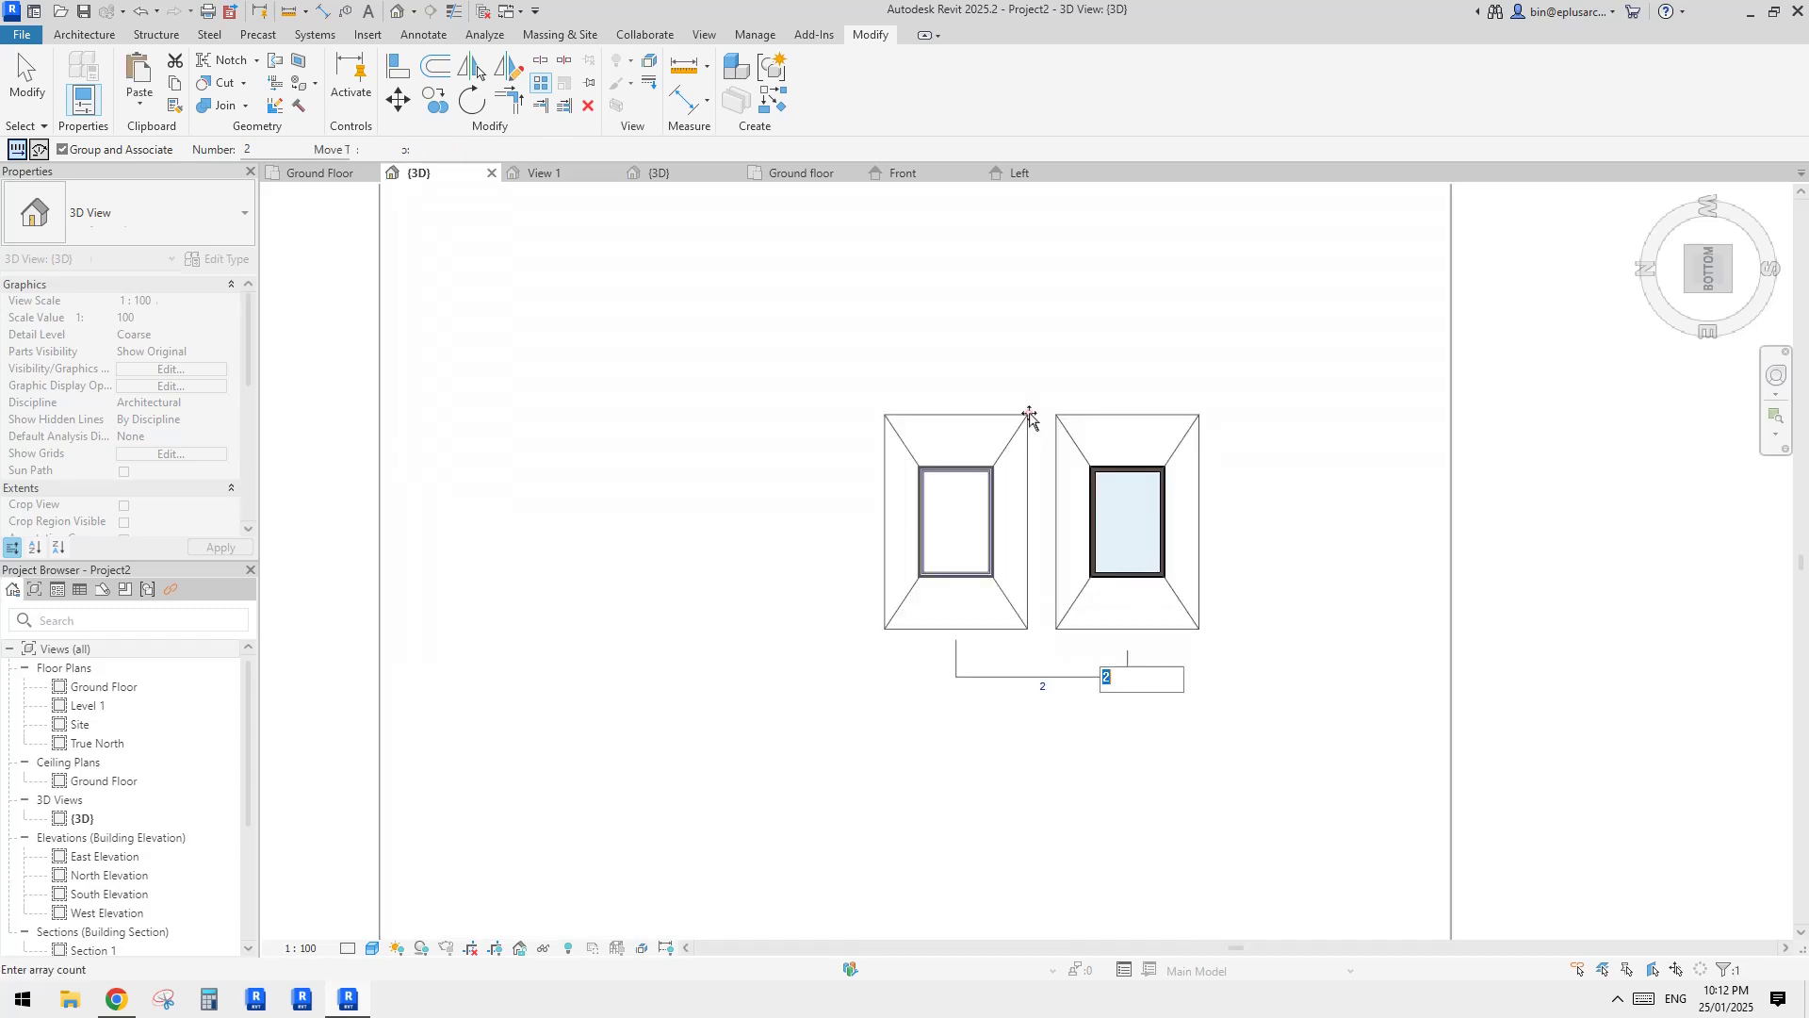
left_click(1281, 396)
key("Escape")
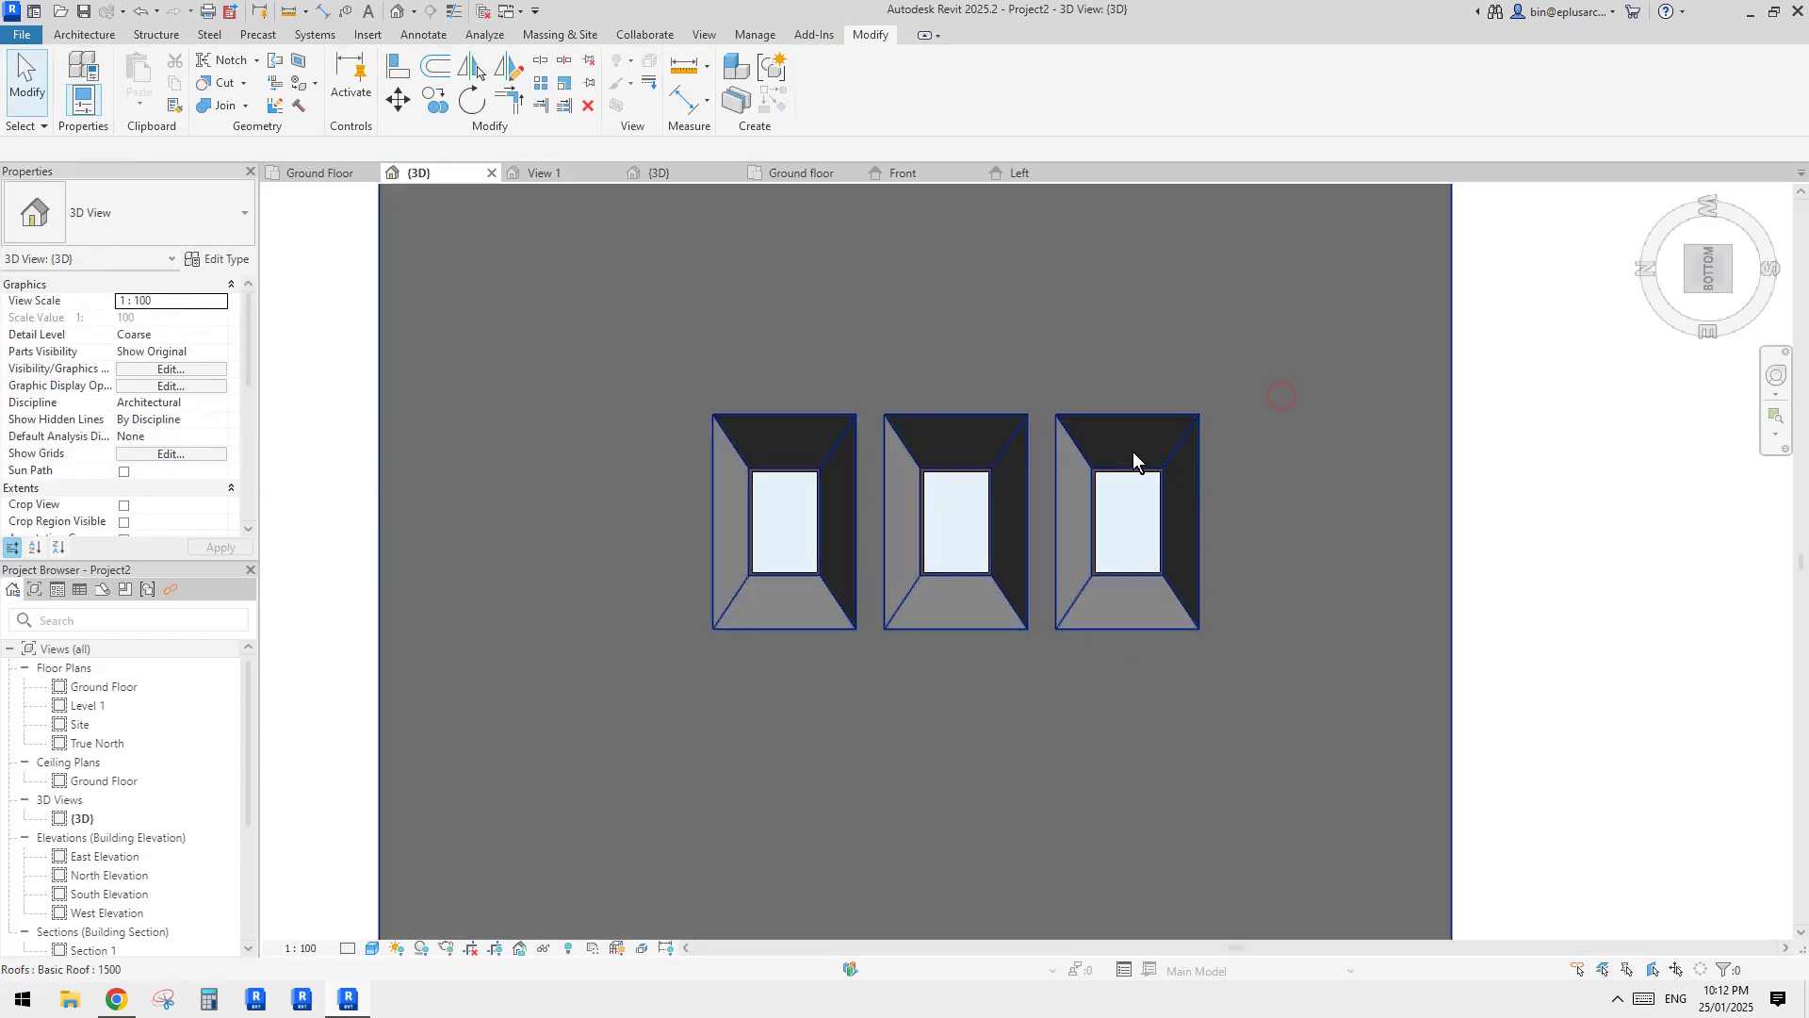
Step: Array the row of three skylights perpendicular to itself at 3400 mm spacing, with a count of 4
left_click(1117, 443)
key("Escape")
left_click(1134, 467)
scroll(1066, 699, "down", 2)
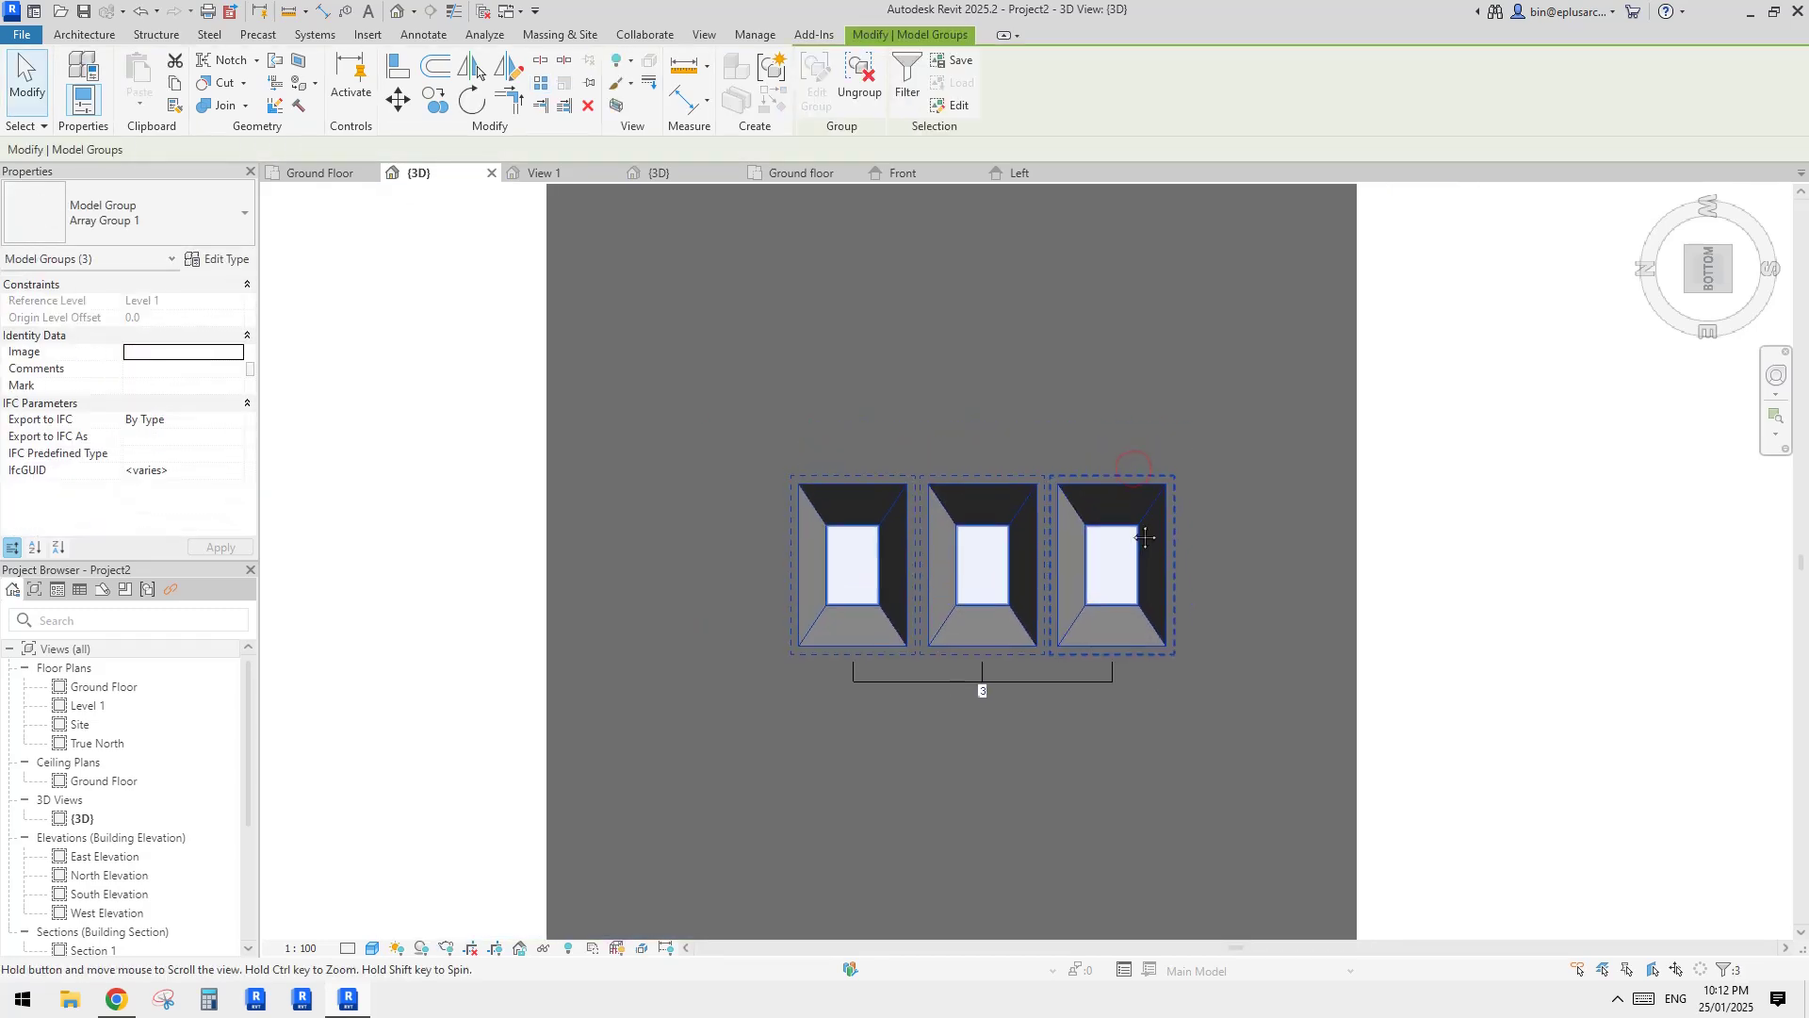
key("a")
key("r")
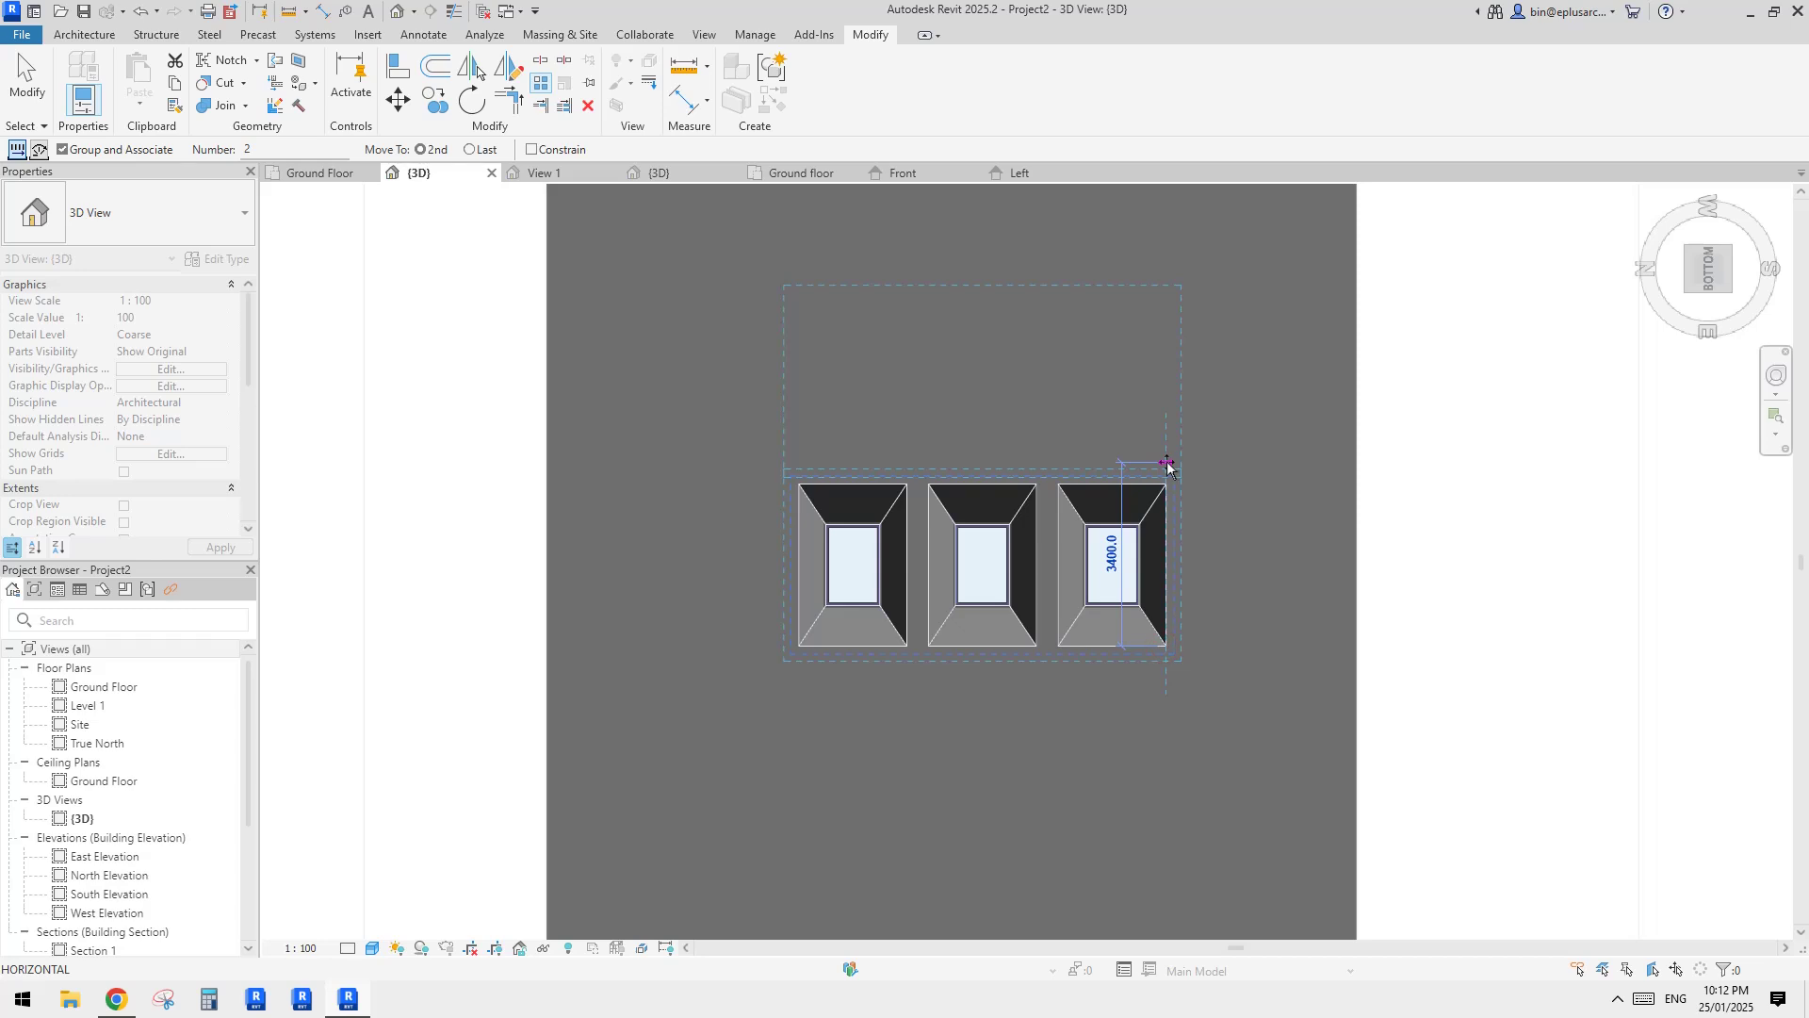
left_click(1167, 465)
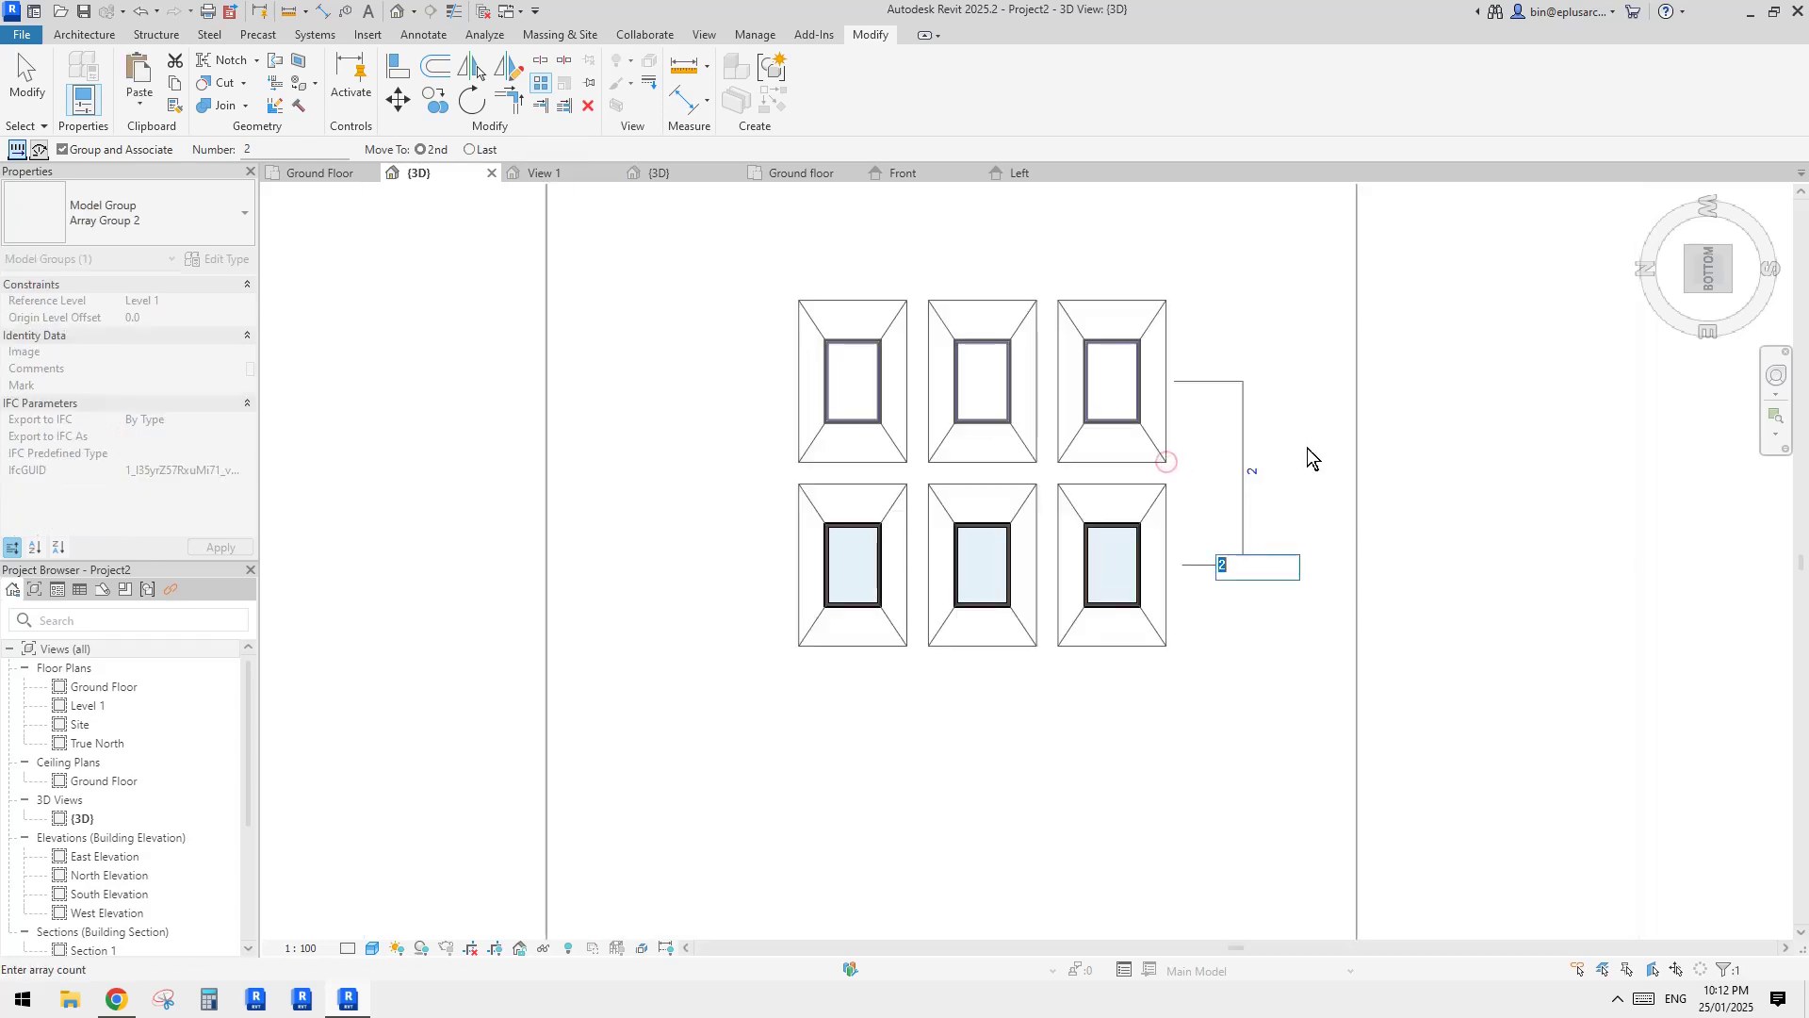
type("4")
key("Return")
key("Escape")
Step: Examine the skylight grid from below and compare it with the reference photo in the Reddit post in Chrome
scroll(1157, 259, "down", 1)
middle_click_drag(1158, 259, 1086, 464)
scroll(1074, 485, "up", 1)
left_click(997, 469)
scroll(1082, 507, "down", 1)
left_click(1240, 456)
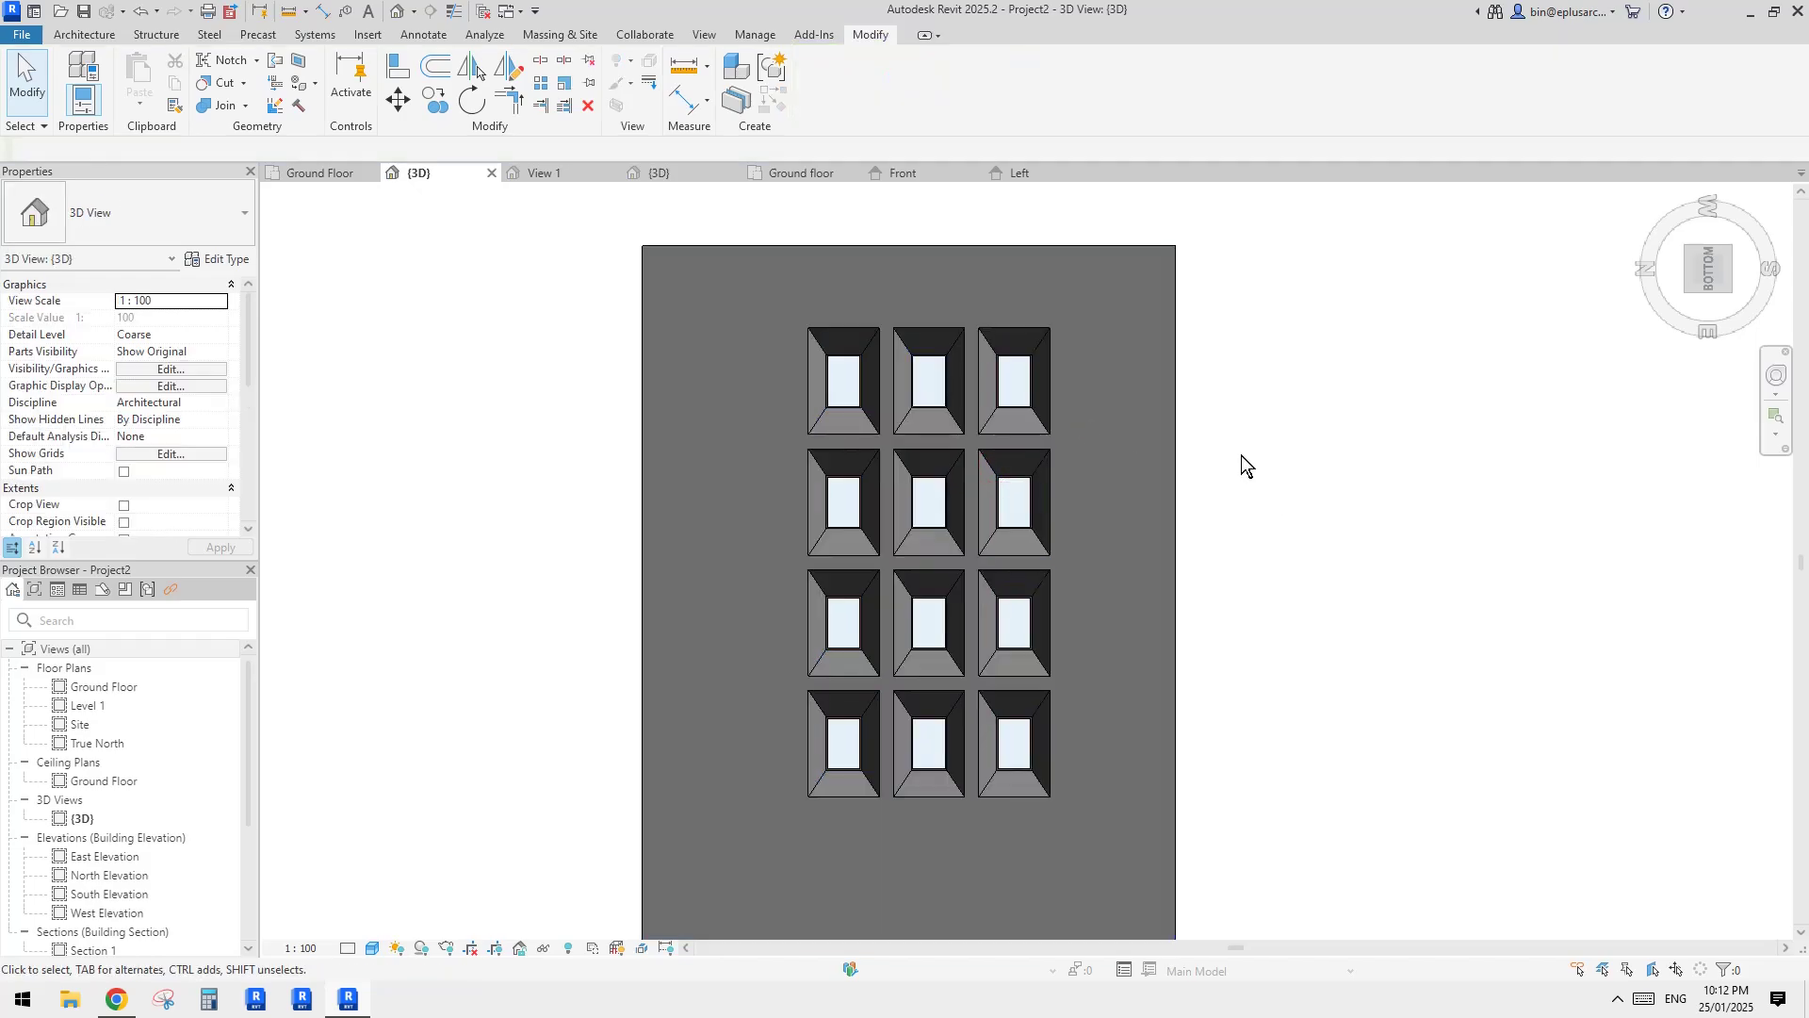
middle_click_drag(1241, 455, 1293, 766, "shift")
left_click(126, 1001)
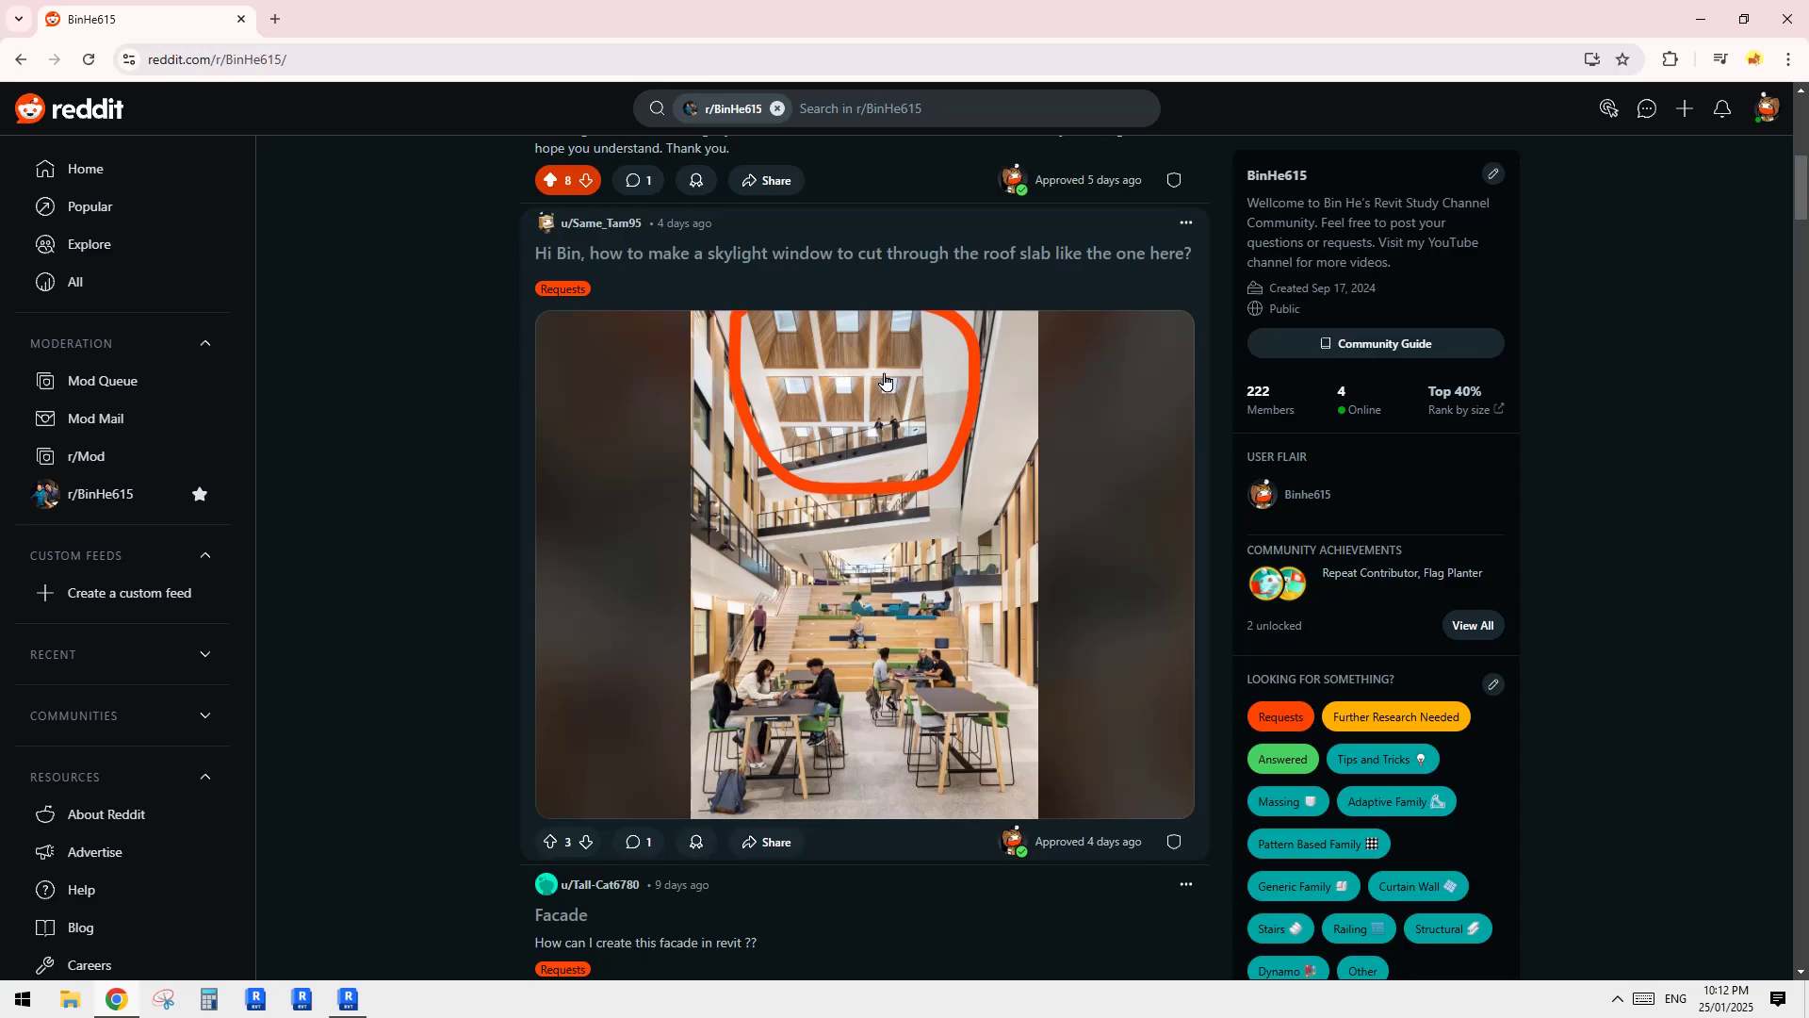
left_click(346, 1001)
middle_click_drag(1021, 860, 847, 618, "shift")
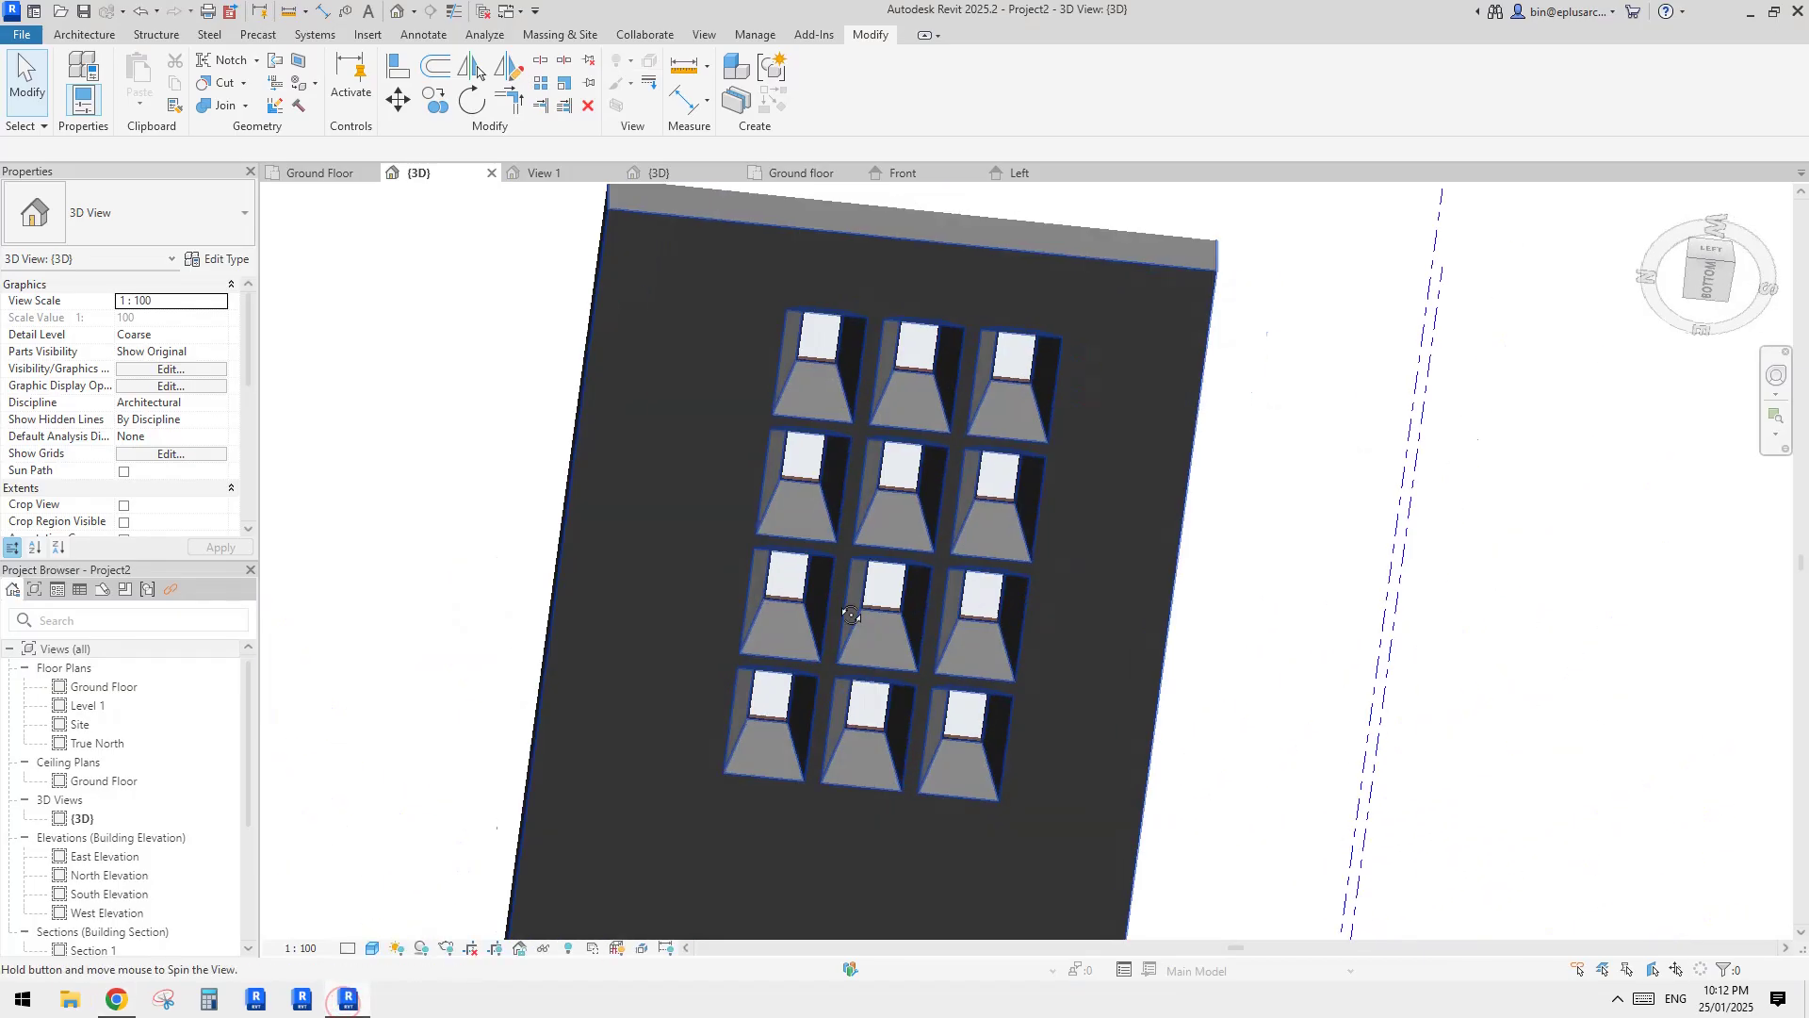
Step: Select all instances of the outer row group in the skylight array and ungroup them
scroll(878, 556, "up", 1)
left_click(890, 507)
middle_click_drag(890, 539, 898, 438, "shift")
key("Escape")
left_click(898, 410)
key("s")
key("a")
key("Escape")
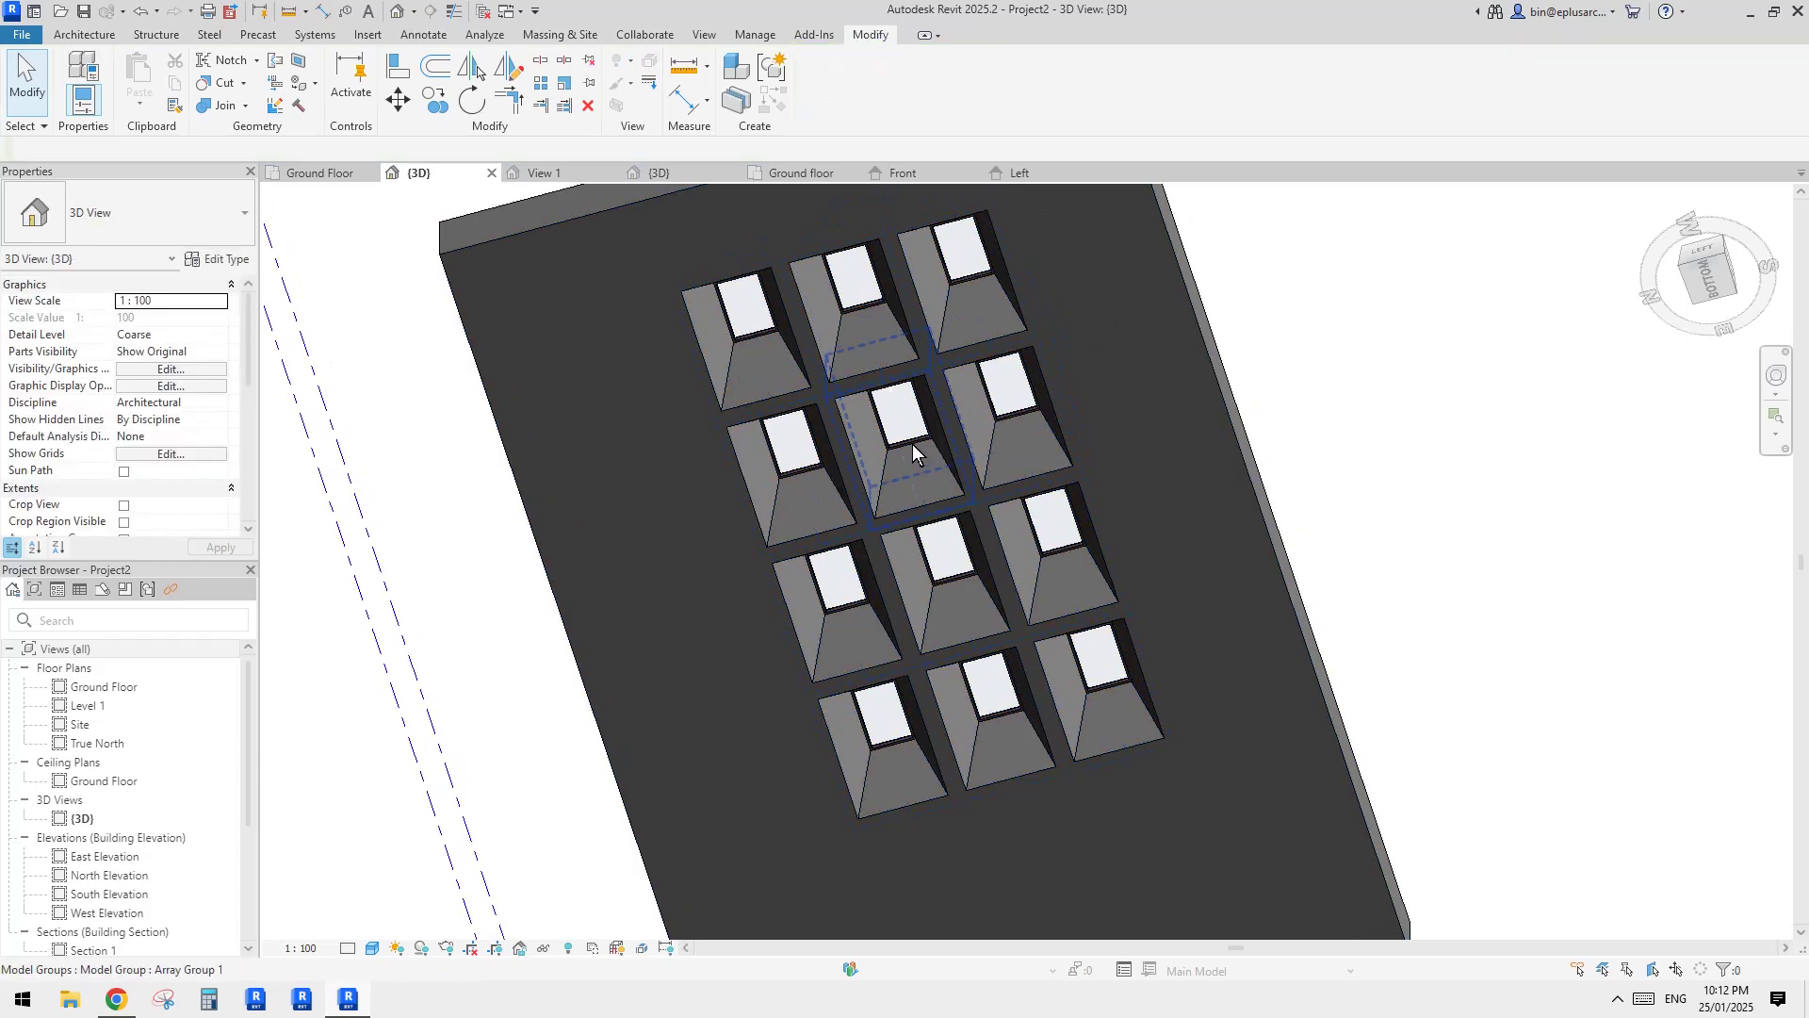
Step: Select all instances of the inner group Array Group 1 and ungroup them into individual skylights
left_click(912, 444)
key("a")
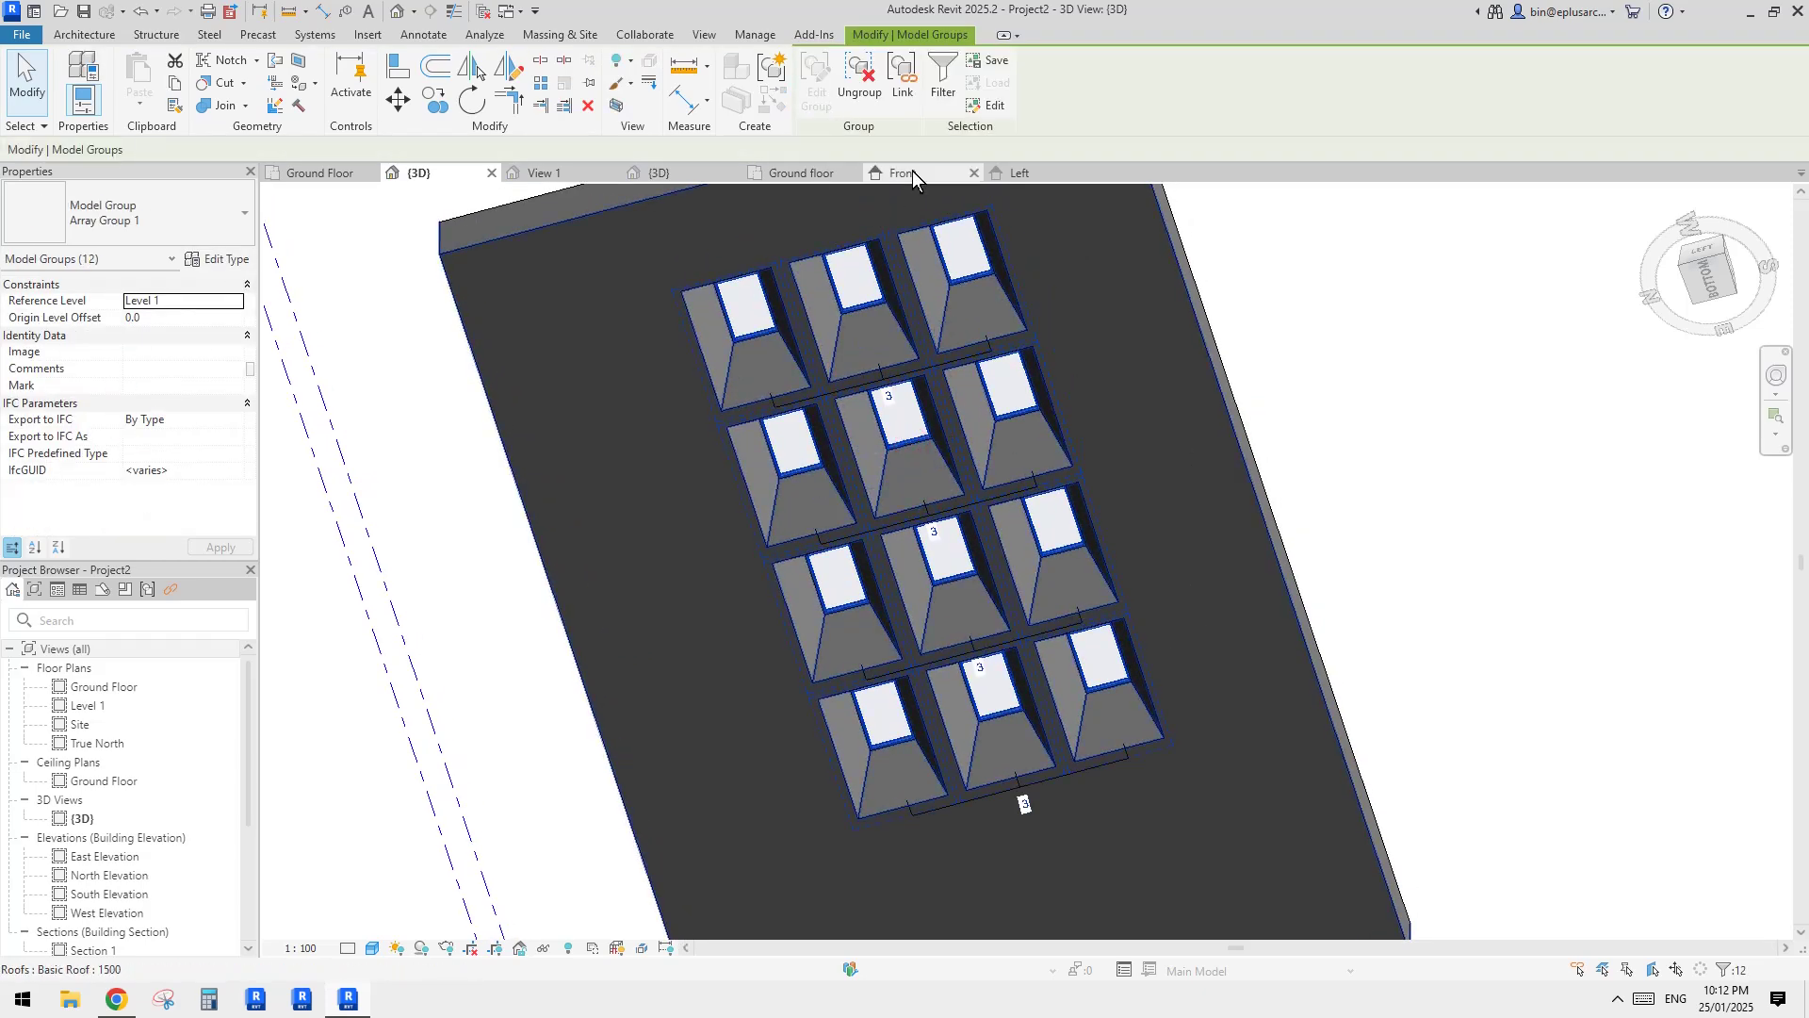
left_click(868, 82)
middle_click_drag(1093, 501, 1105, 498)
key("Escape")
Step: Select a single ungrouped skylight and review its type properties without changing them
left_click(909, 444)
mouse_move(917, 515)
middle_mouse_down()
mouse_move(970, 509)
mouse_move(933, 490)
middle_mouse_up()
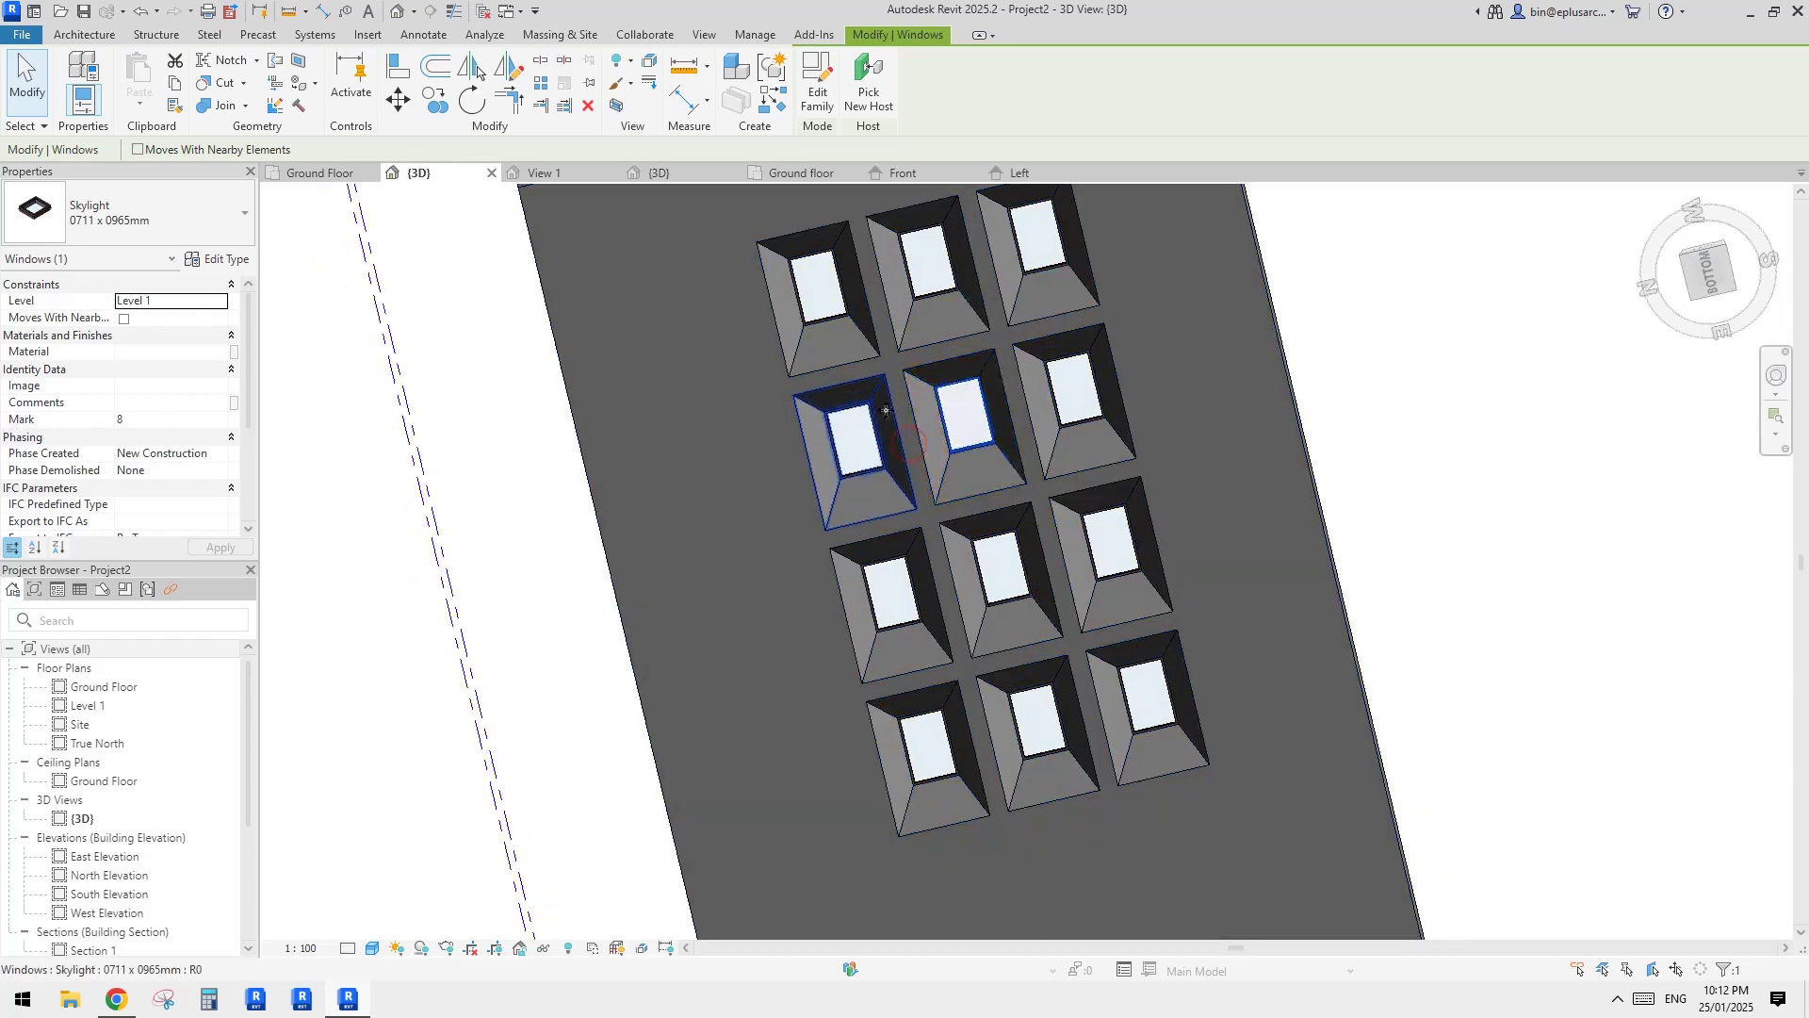
left_click(217, 258)
key("Escape")
left_click(931, 399)
left_click(219, 256)
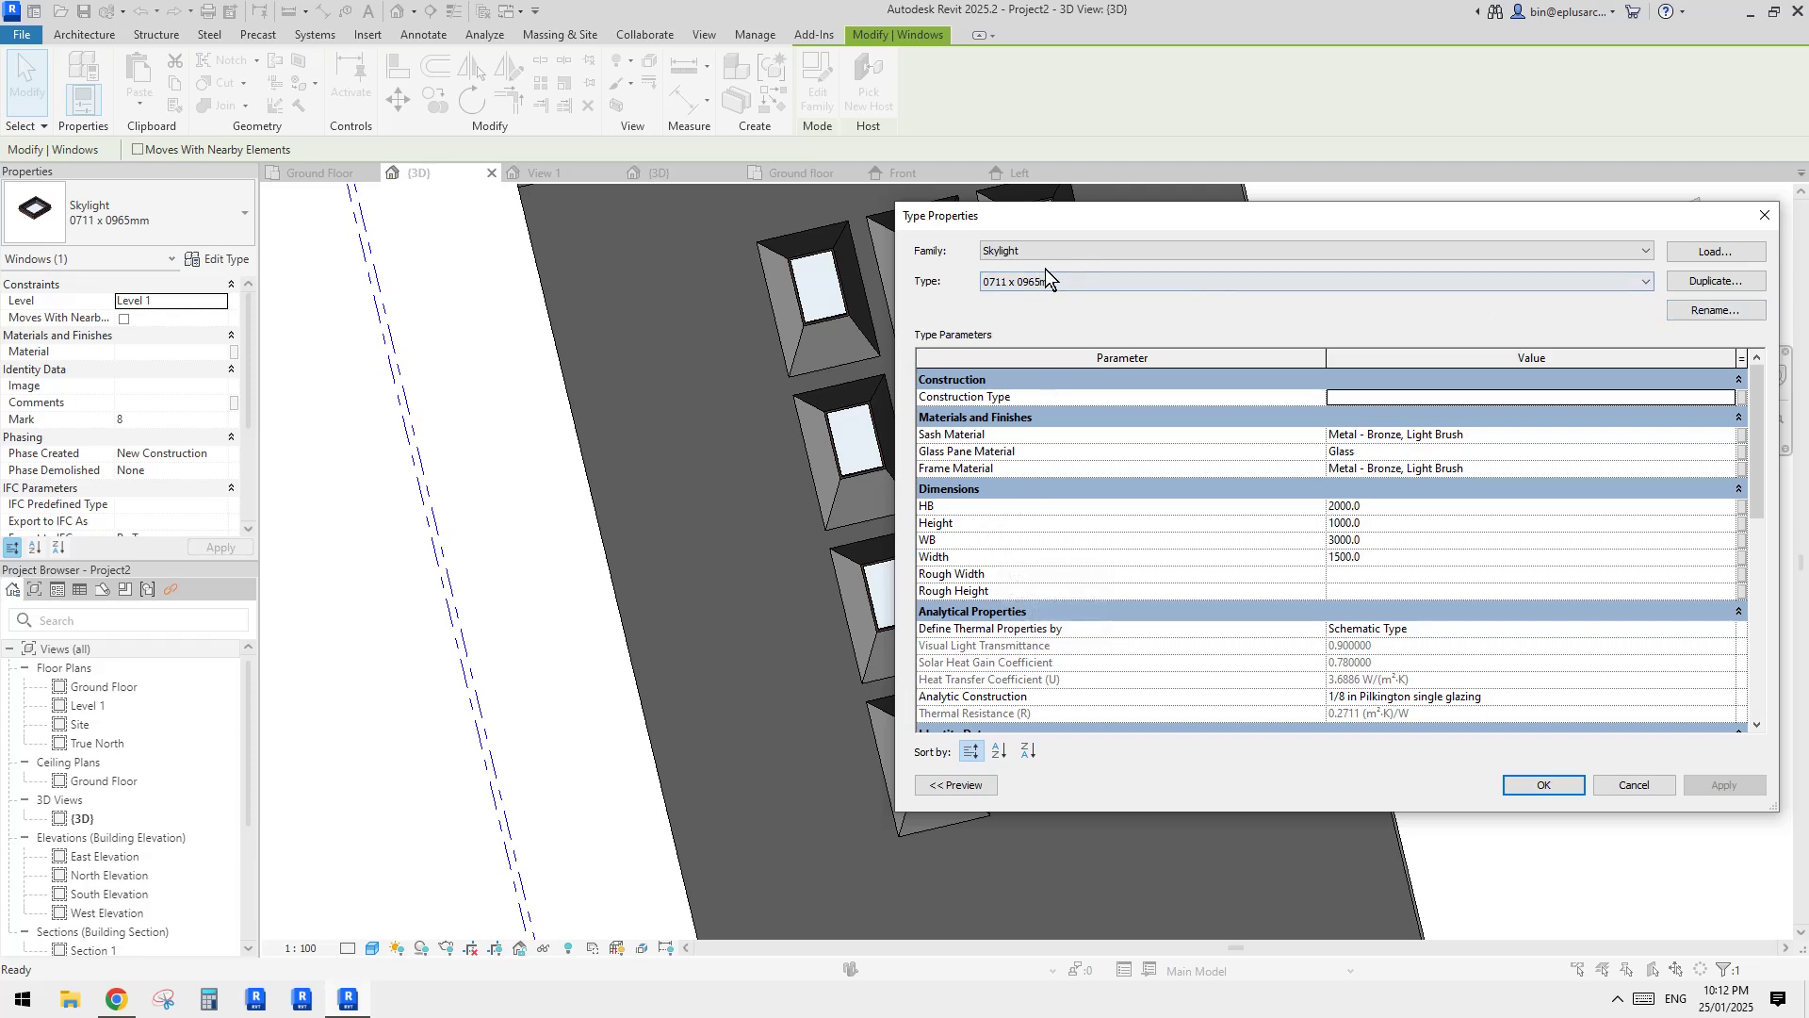
key("Escape")
middle_click_drag(1056, 519, 1012, 471)
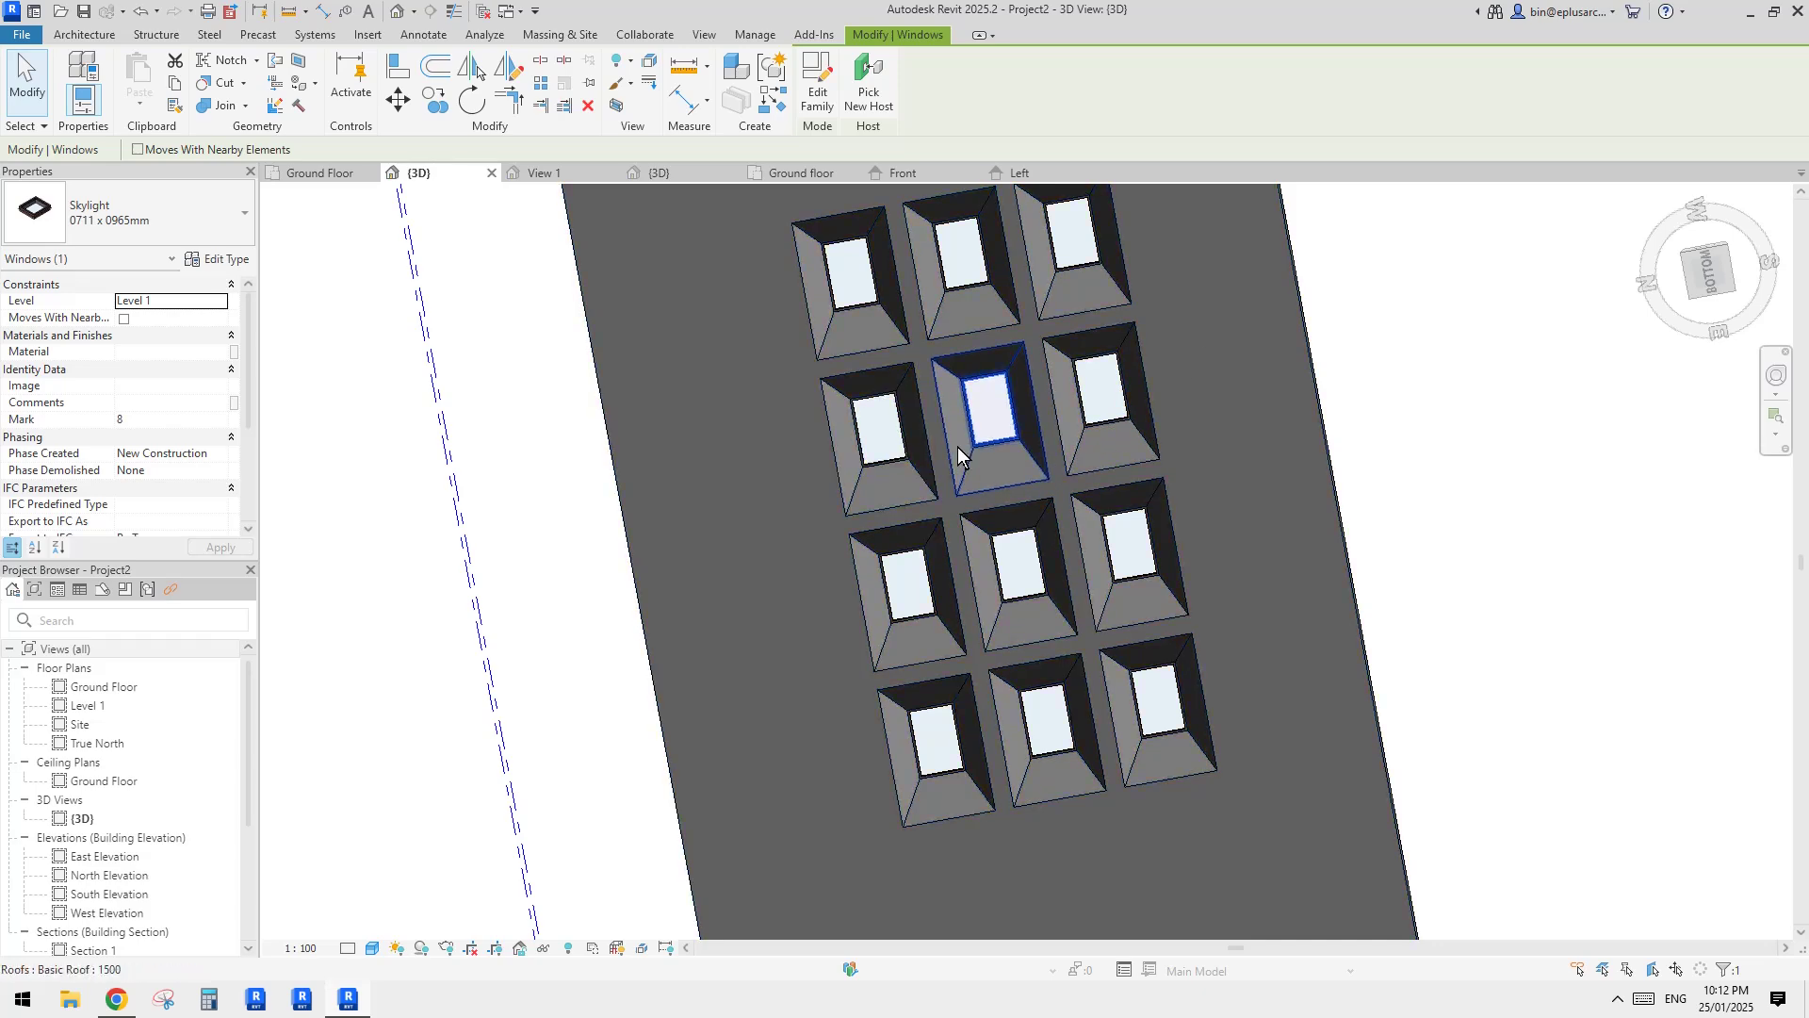
Step: Select the three skylights in the grid's second row and shift them sideways along the roof
middle_click_drag(1157, 375, 1165, 416, "shift")
left_click(1082, 451)
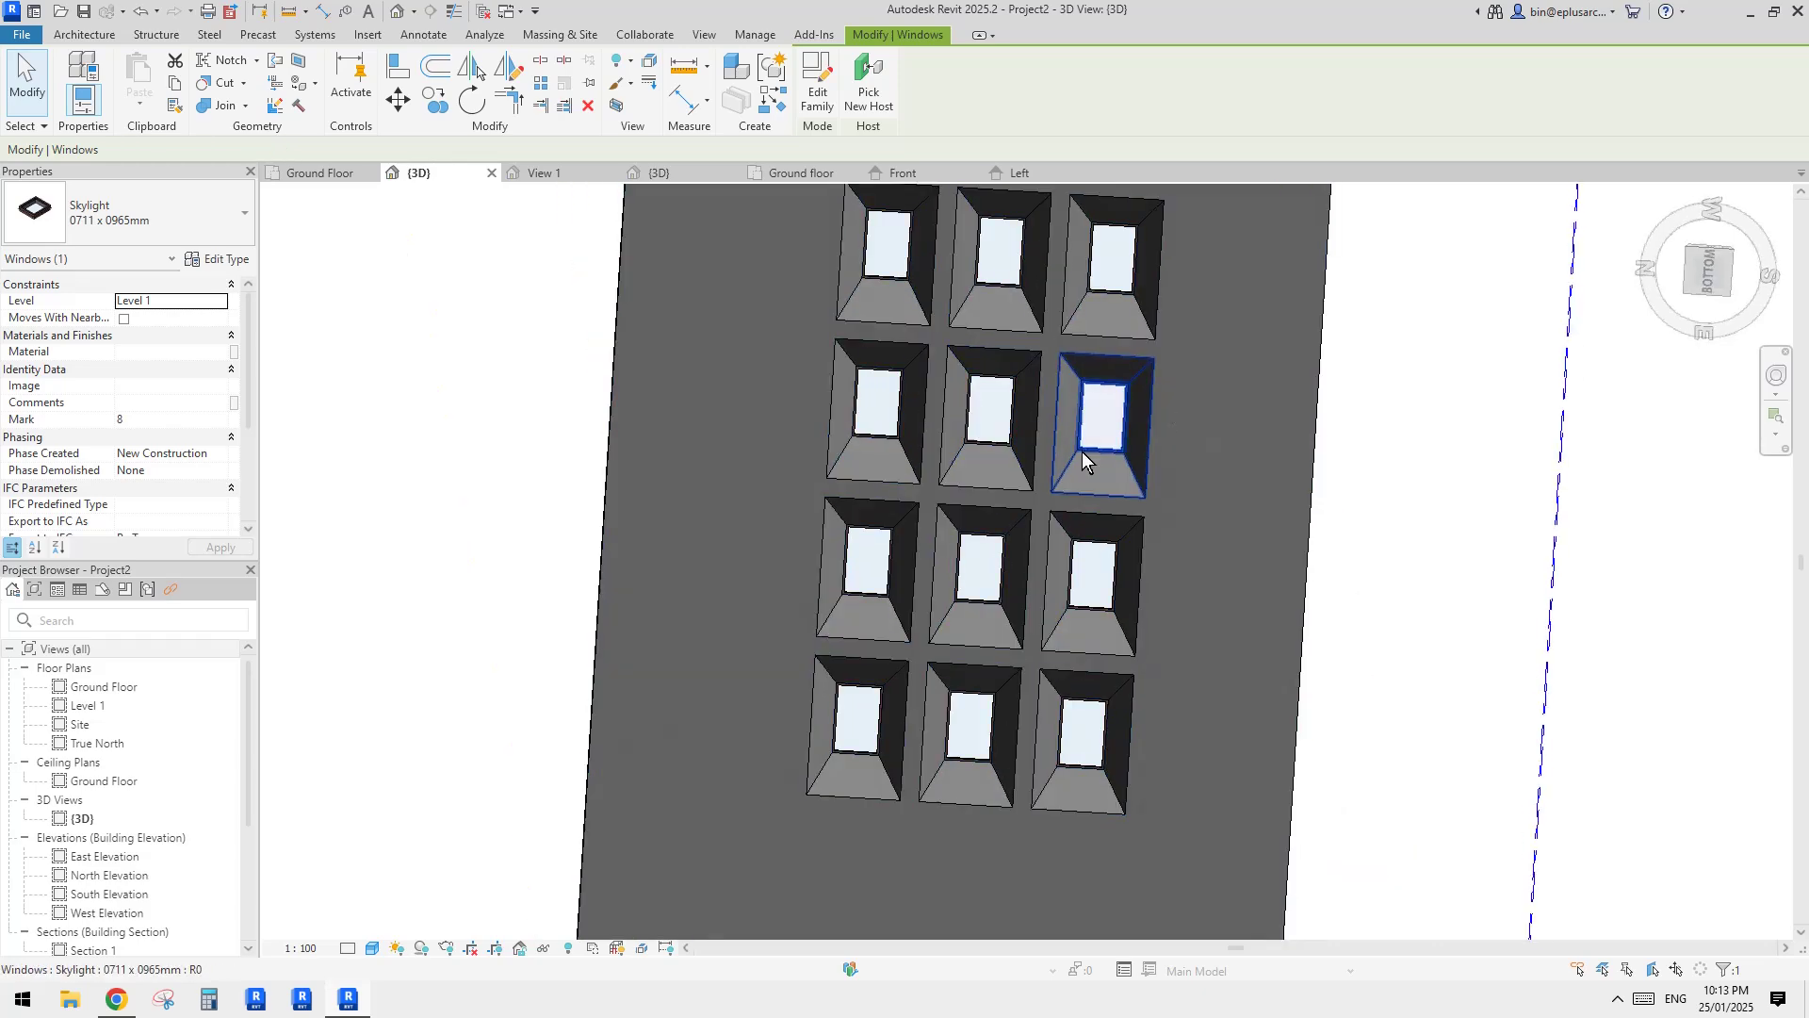
left_click(995, 443, "ctrl")
left_click(896, 438, "ctrl")
middle_click_drag(953, 404, 782, 390)
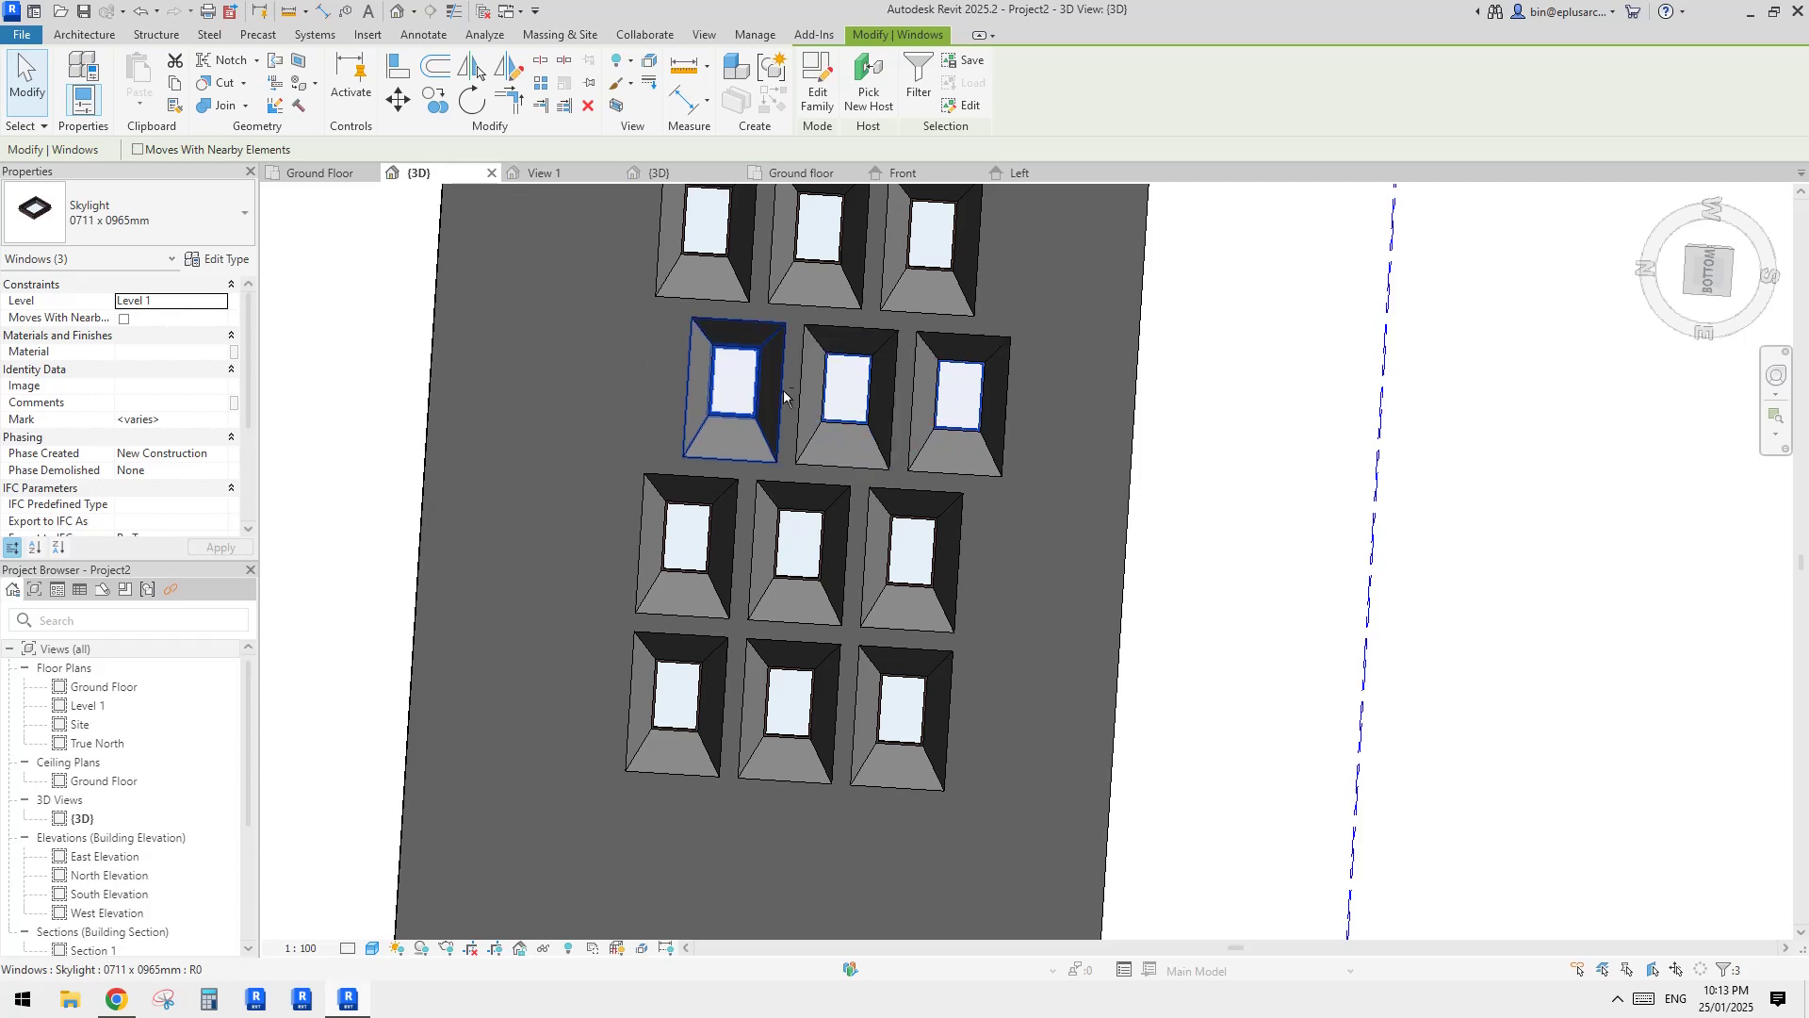
key("Escape")
Step: Examine the skylight openings close up and obliquely from beneath the roof, including the shifted row
middle_click_drag(857, 535, 990, 606, "shift")
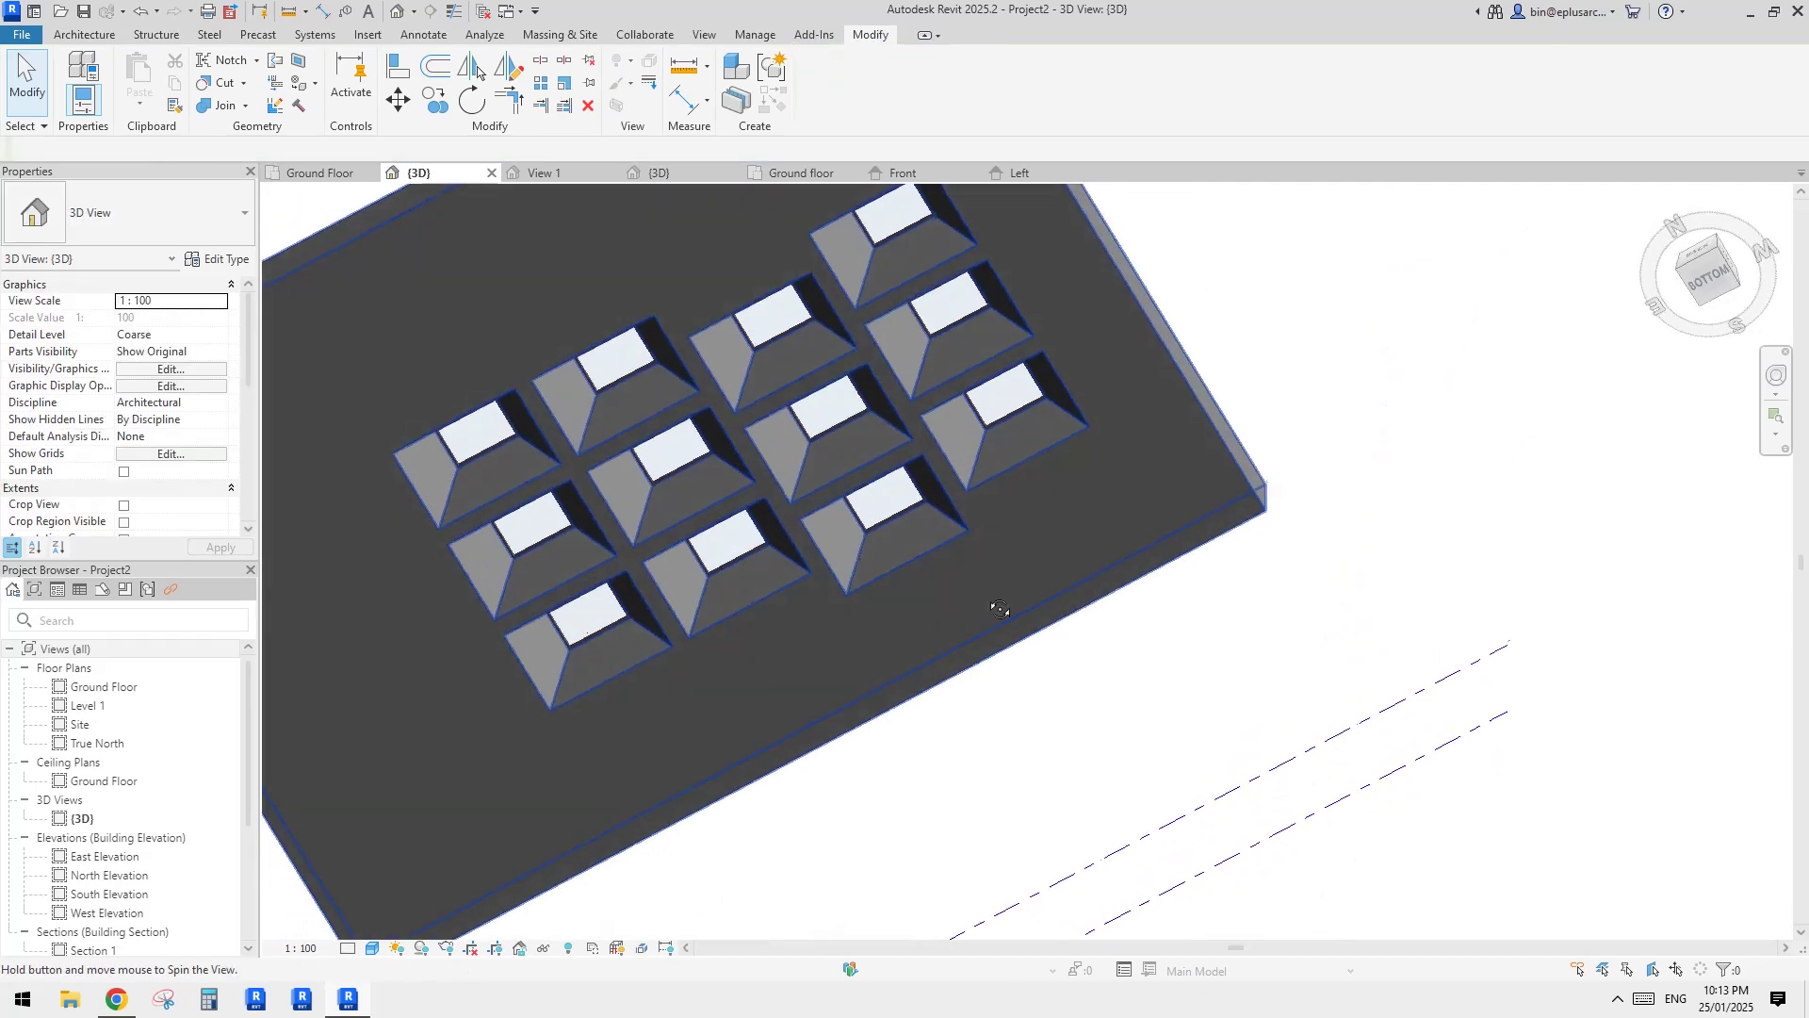
scroll(880, 528, "up", 3)
left_click(869, 522)
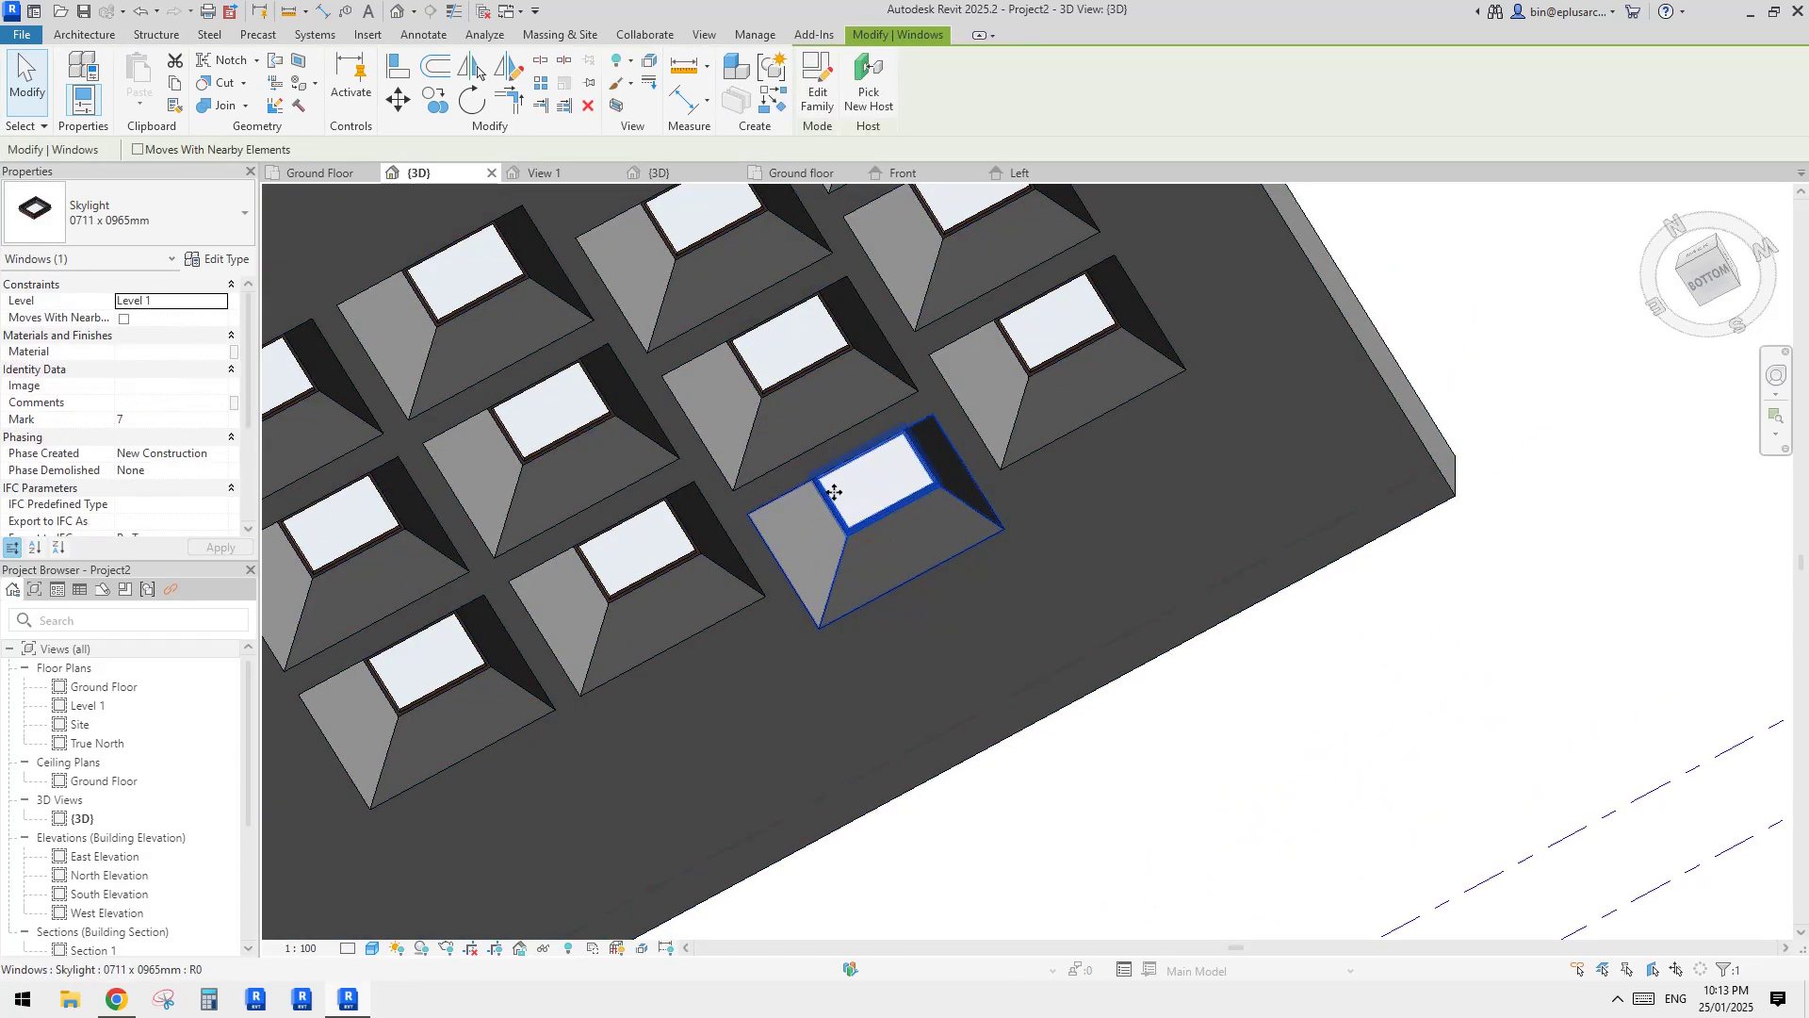
key("Escape")
scroll(832, 489, "down", 2)
middle_click_drag(832, 489, 994, 482, "shift")
Step: Review the skylight type's HB, Height, WB and Width parameters, and return to the Reddit reference photo in Chrome
left_click(1002, 480)
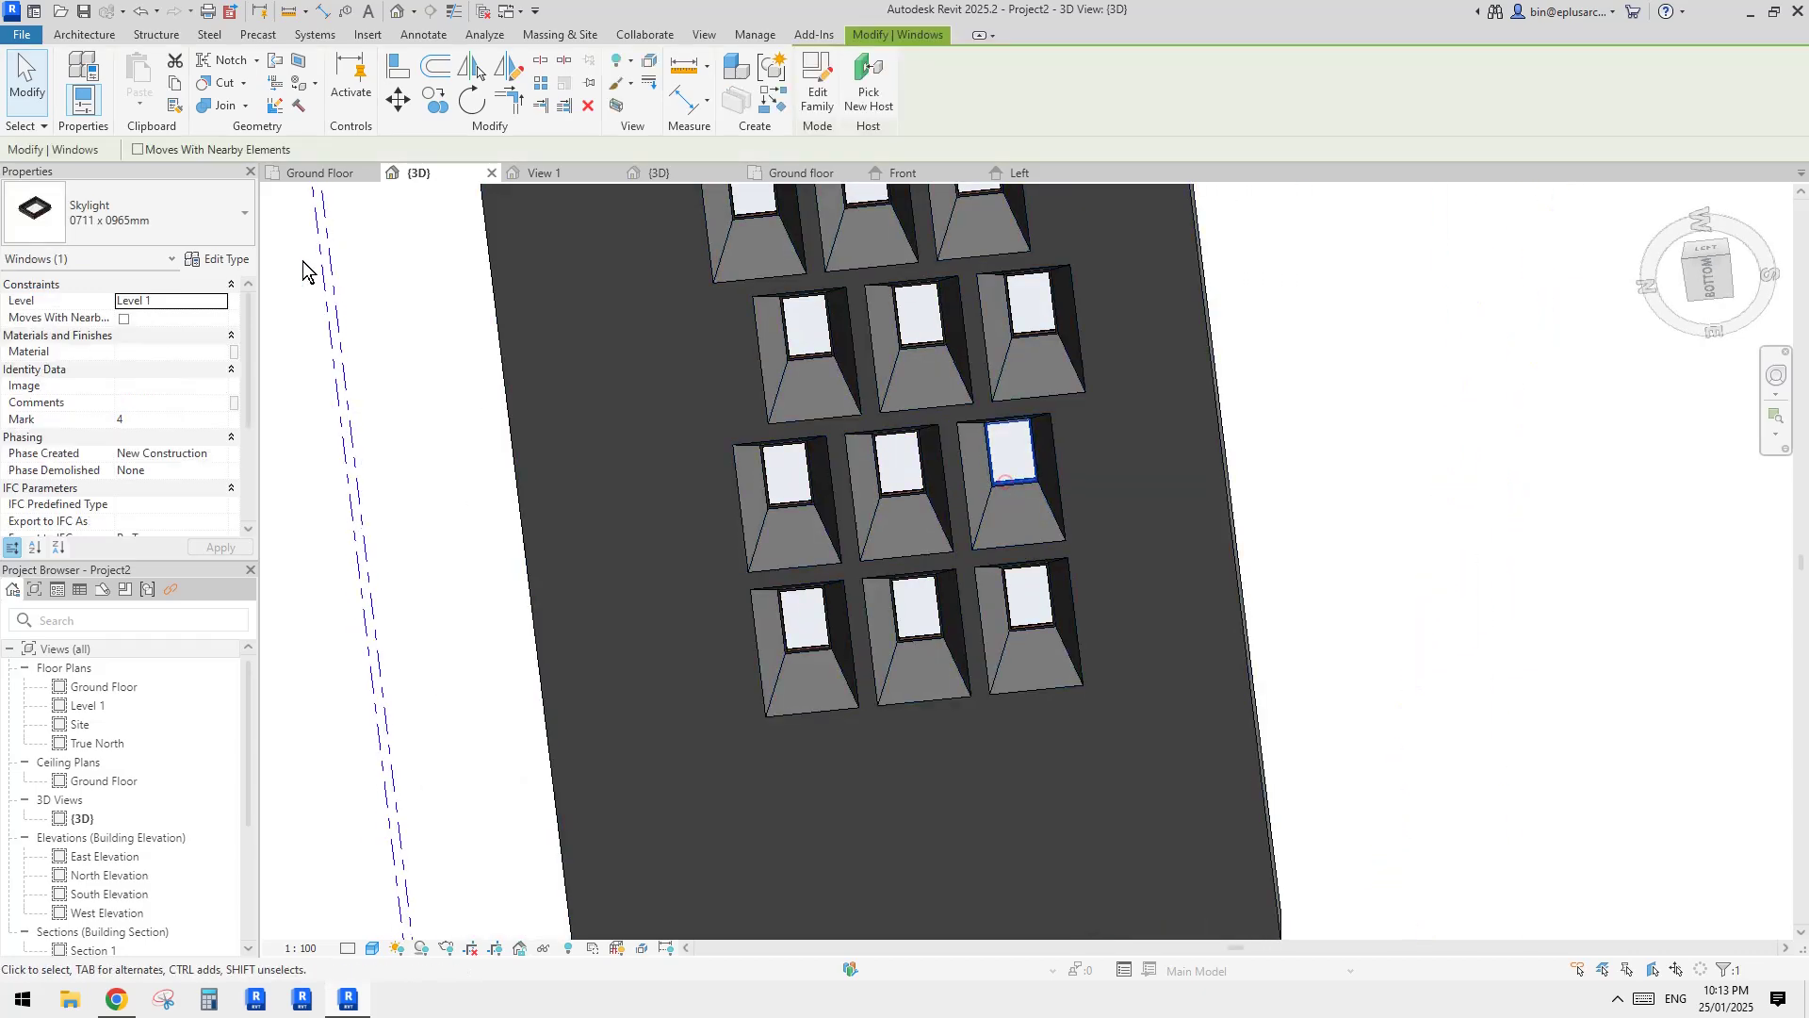
left_click(224, 260)
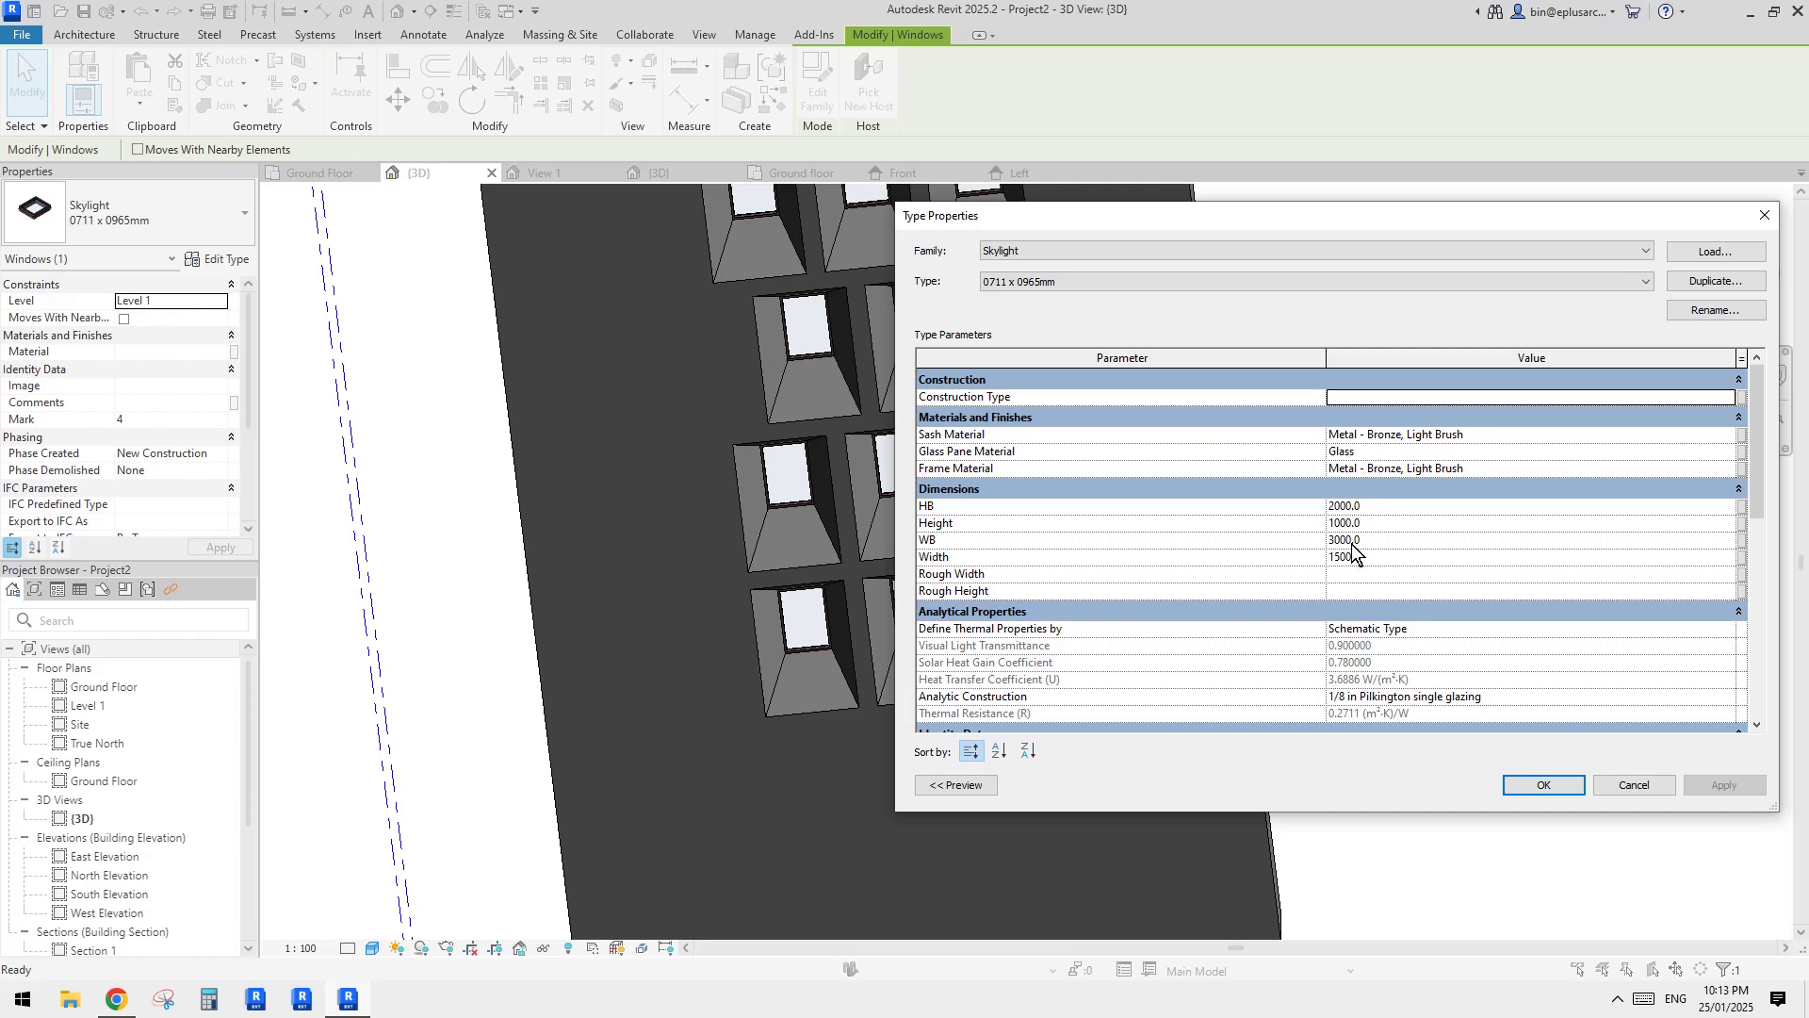
left_click(1637, 785)
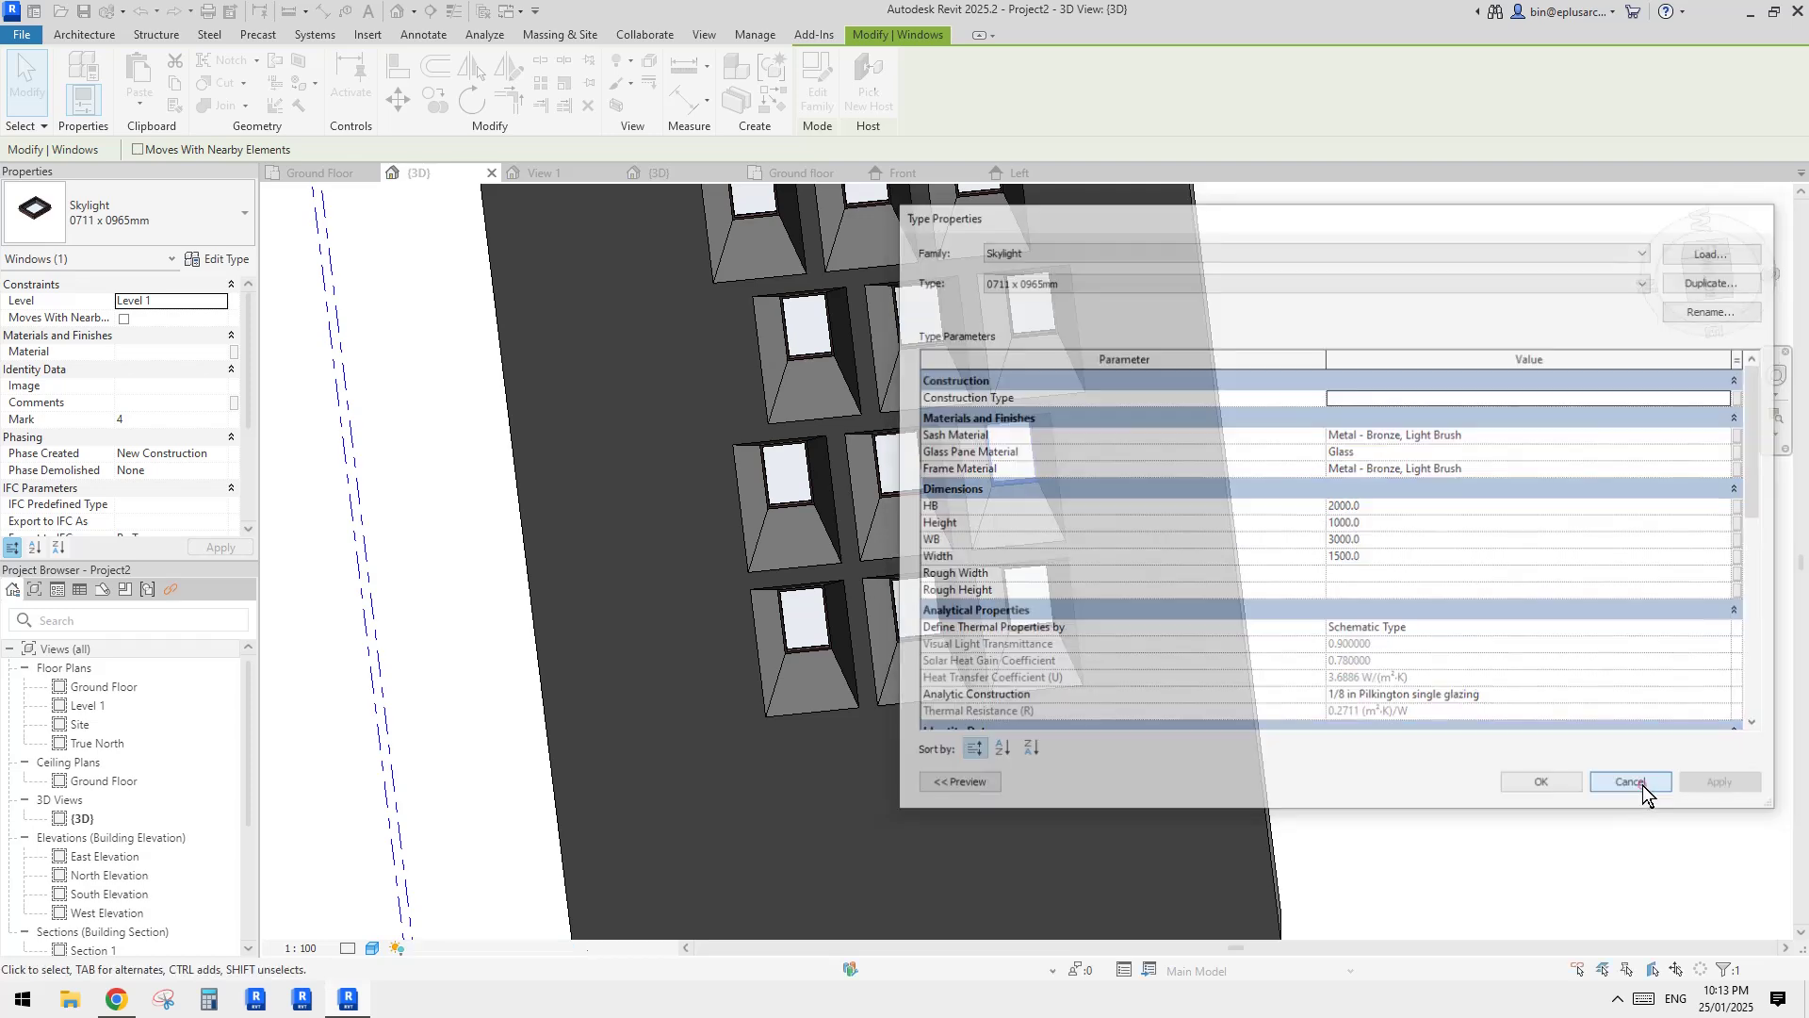
key("Escape")
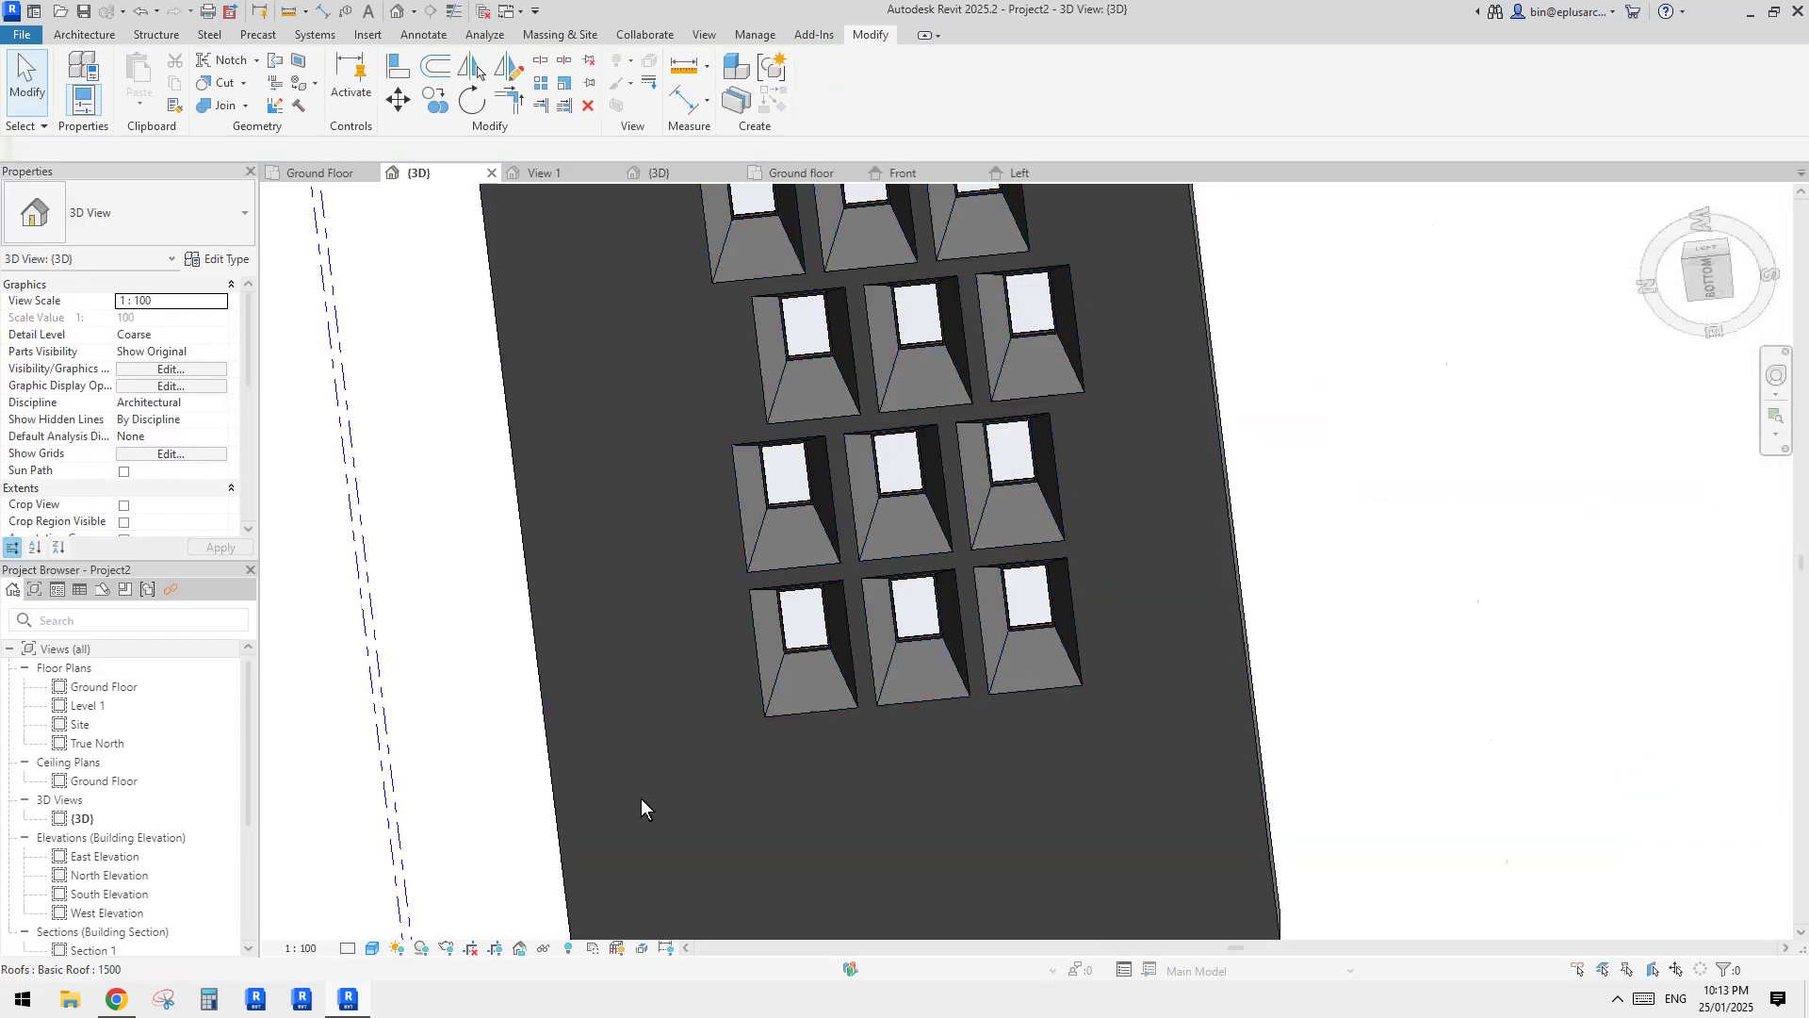
left_click(117, 1000)
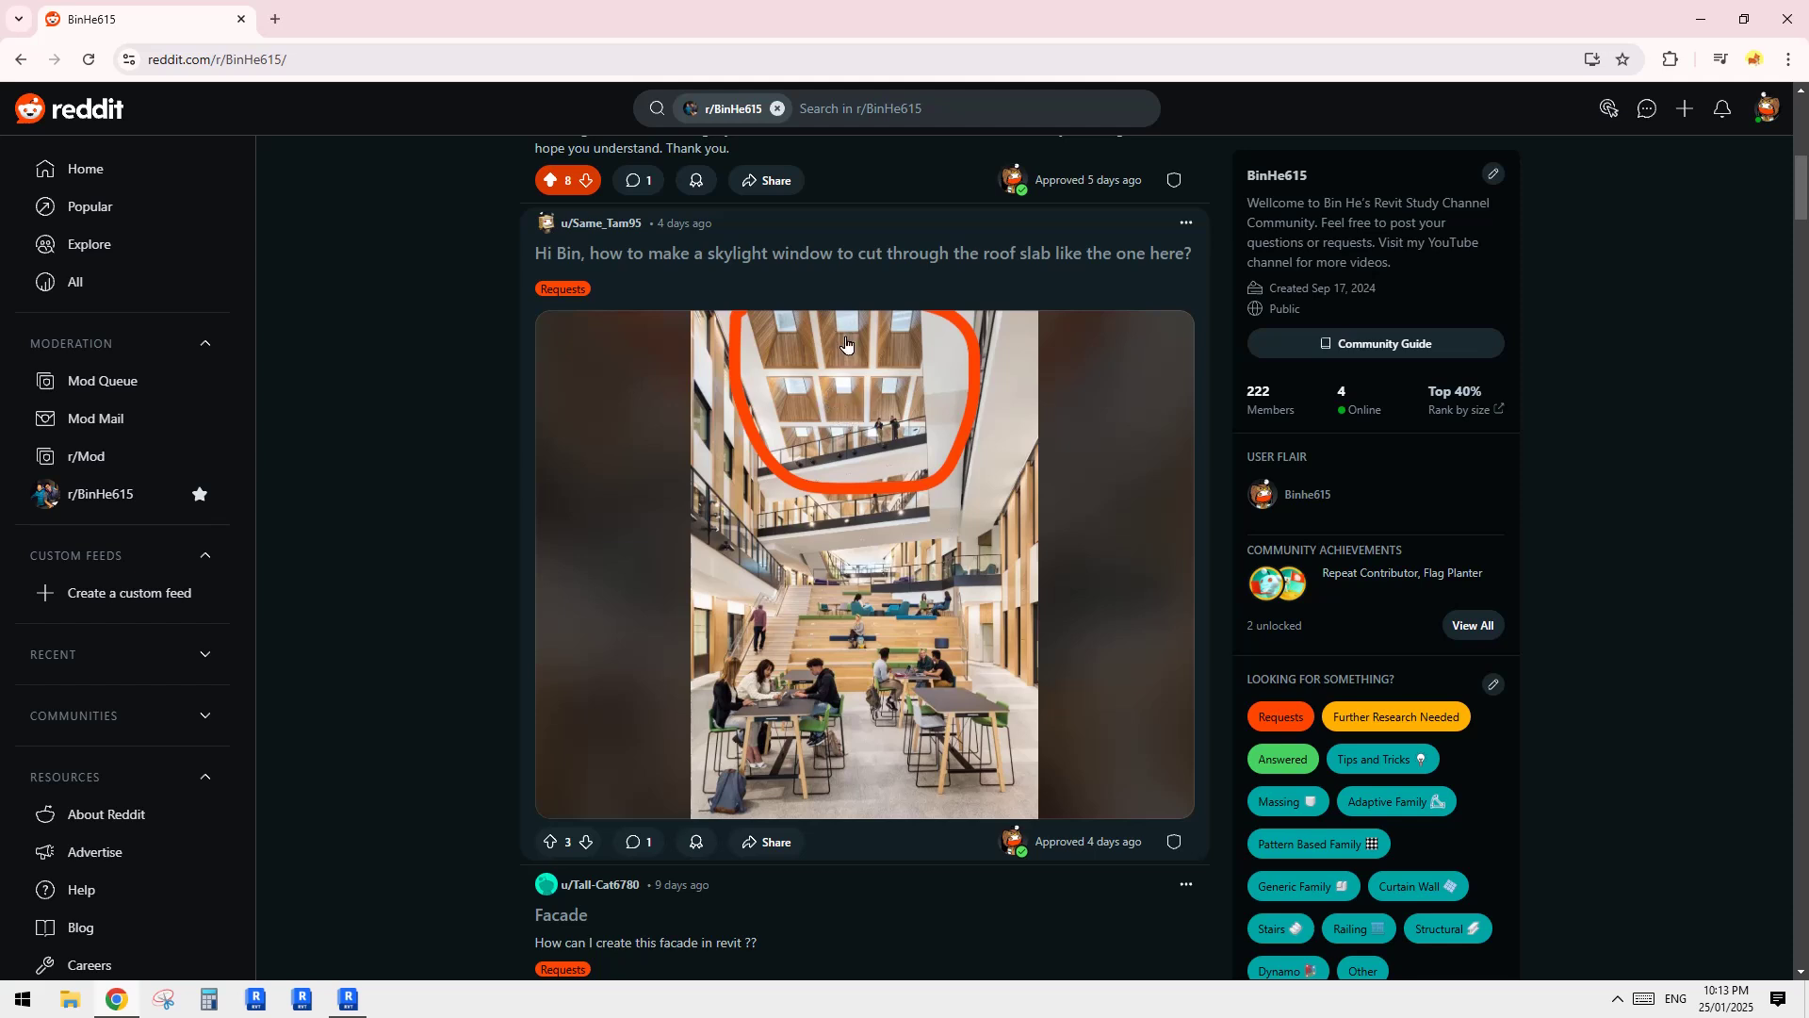
Step: Switch from Chrome back to the Revit project and open the family of a skylight in the grid for editing
left_click(347, 1000)
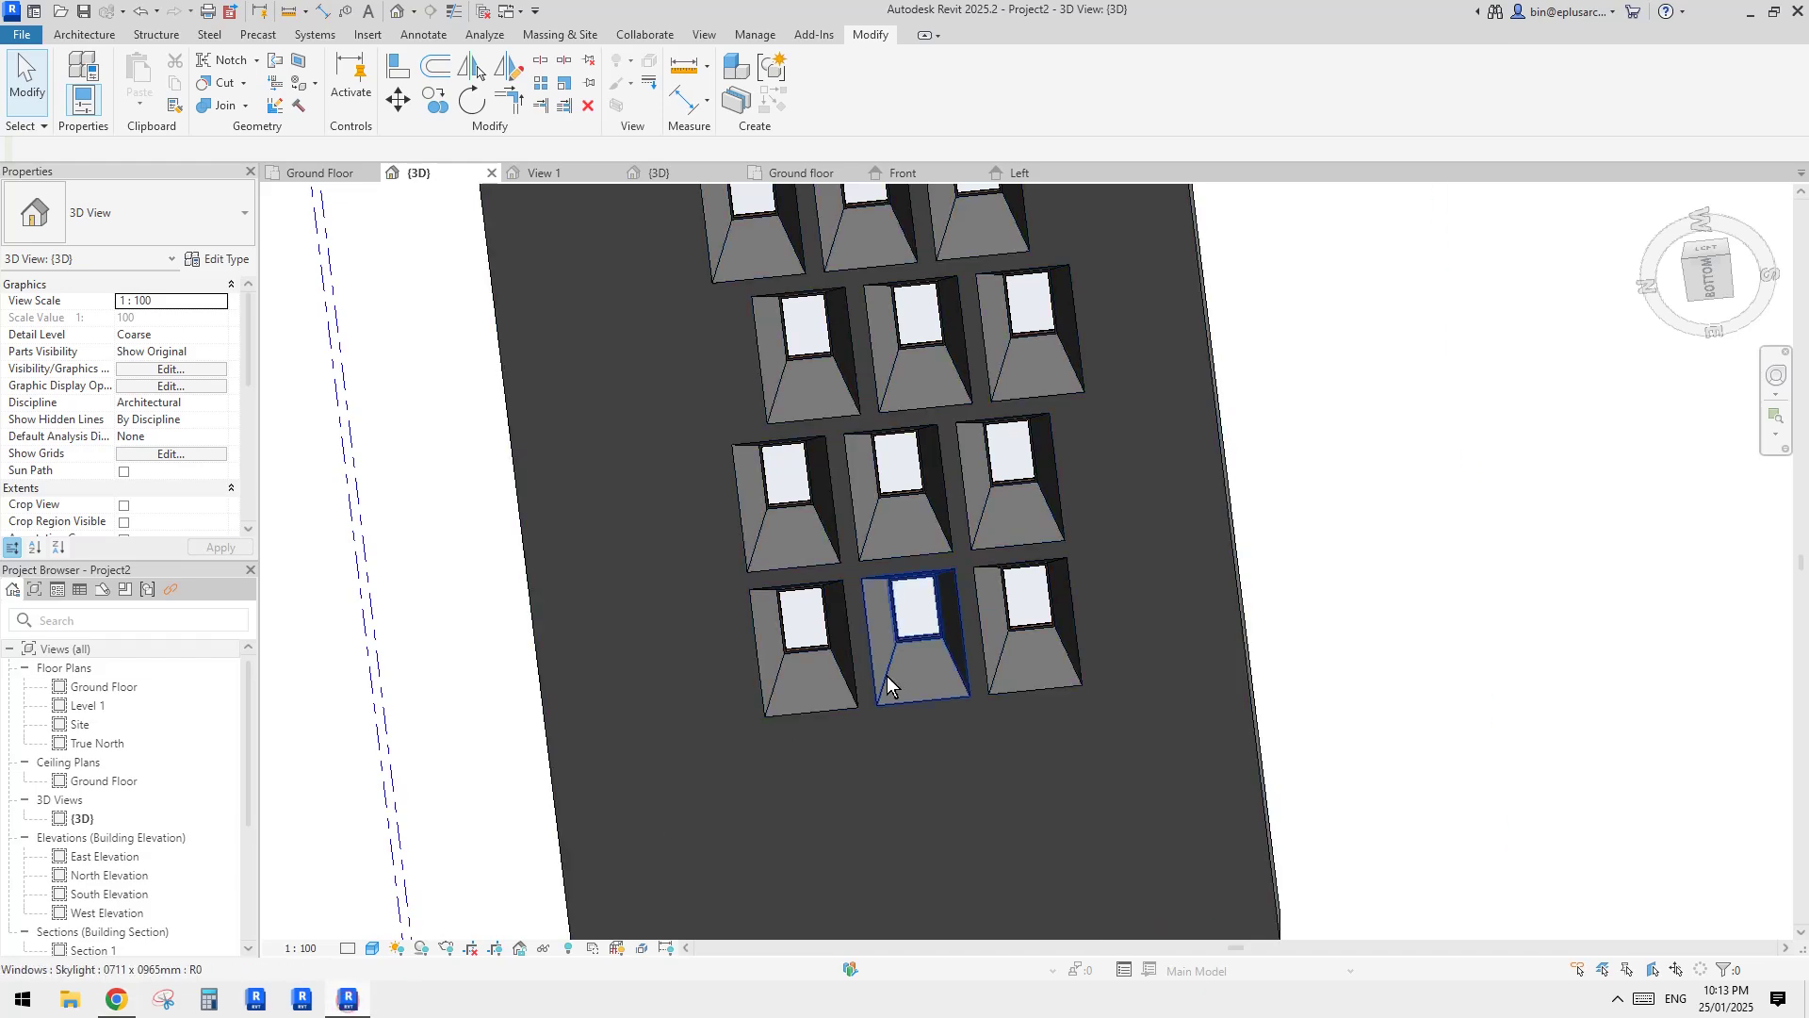
left_click(907, 516)
key("Escape")
left_click(918, 495)
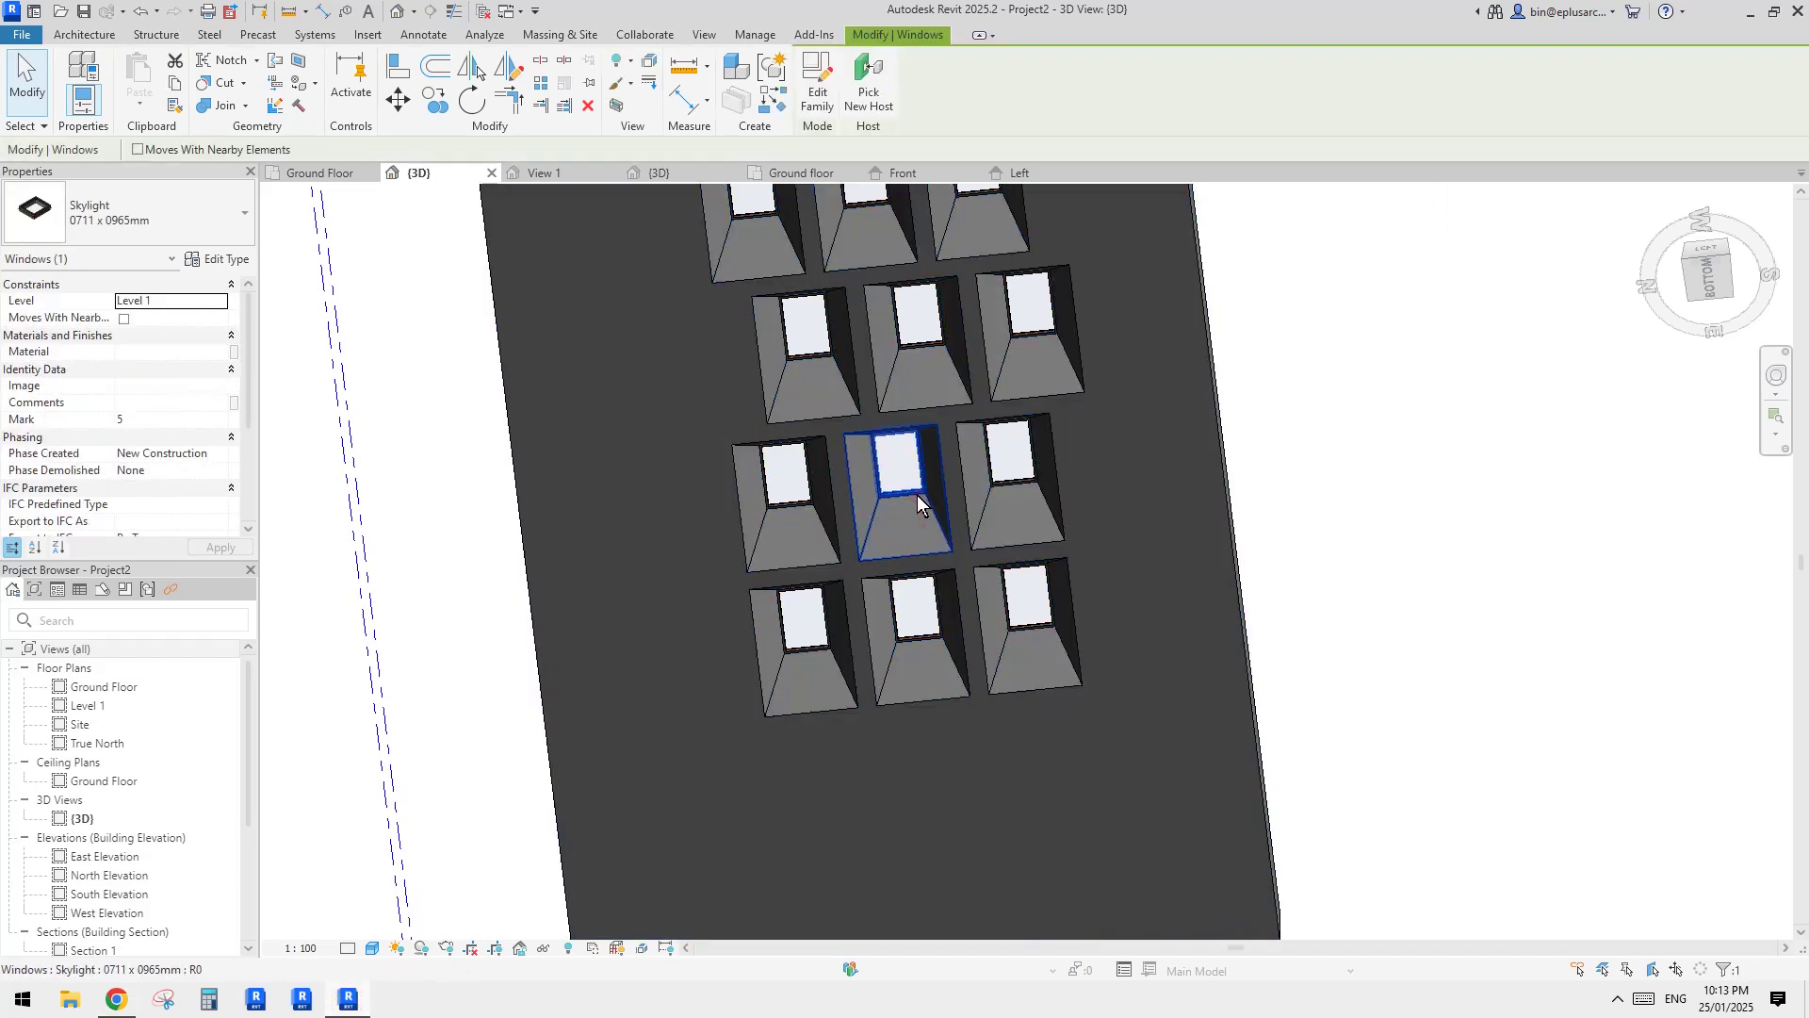
middle_click_drag(917, 526, 872, 586)
left_click(822, 90)
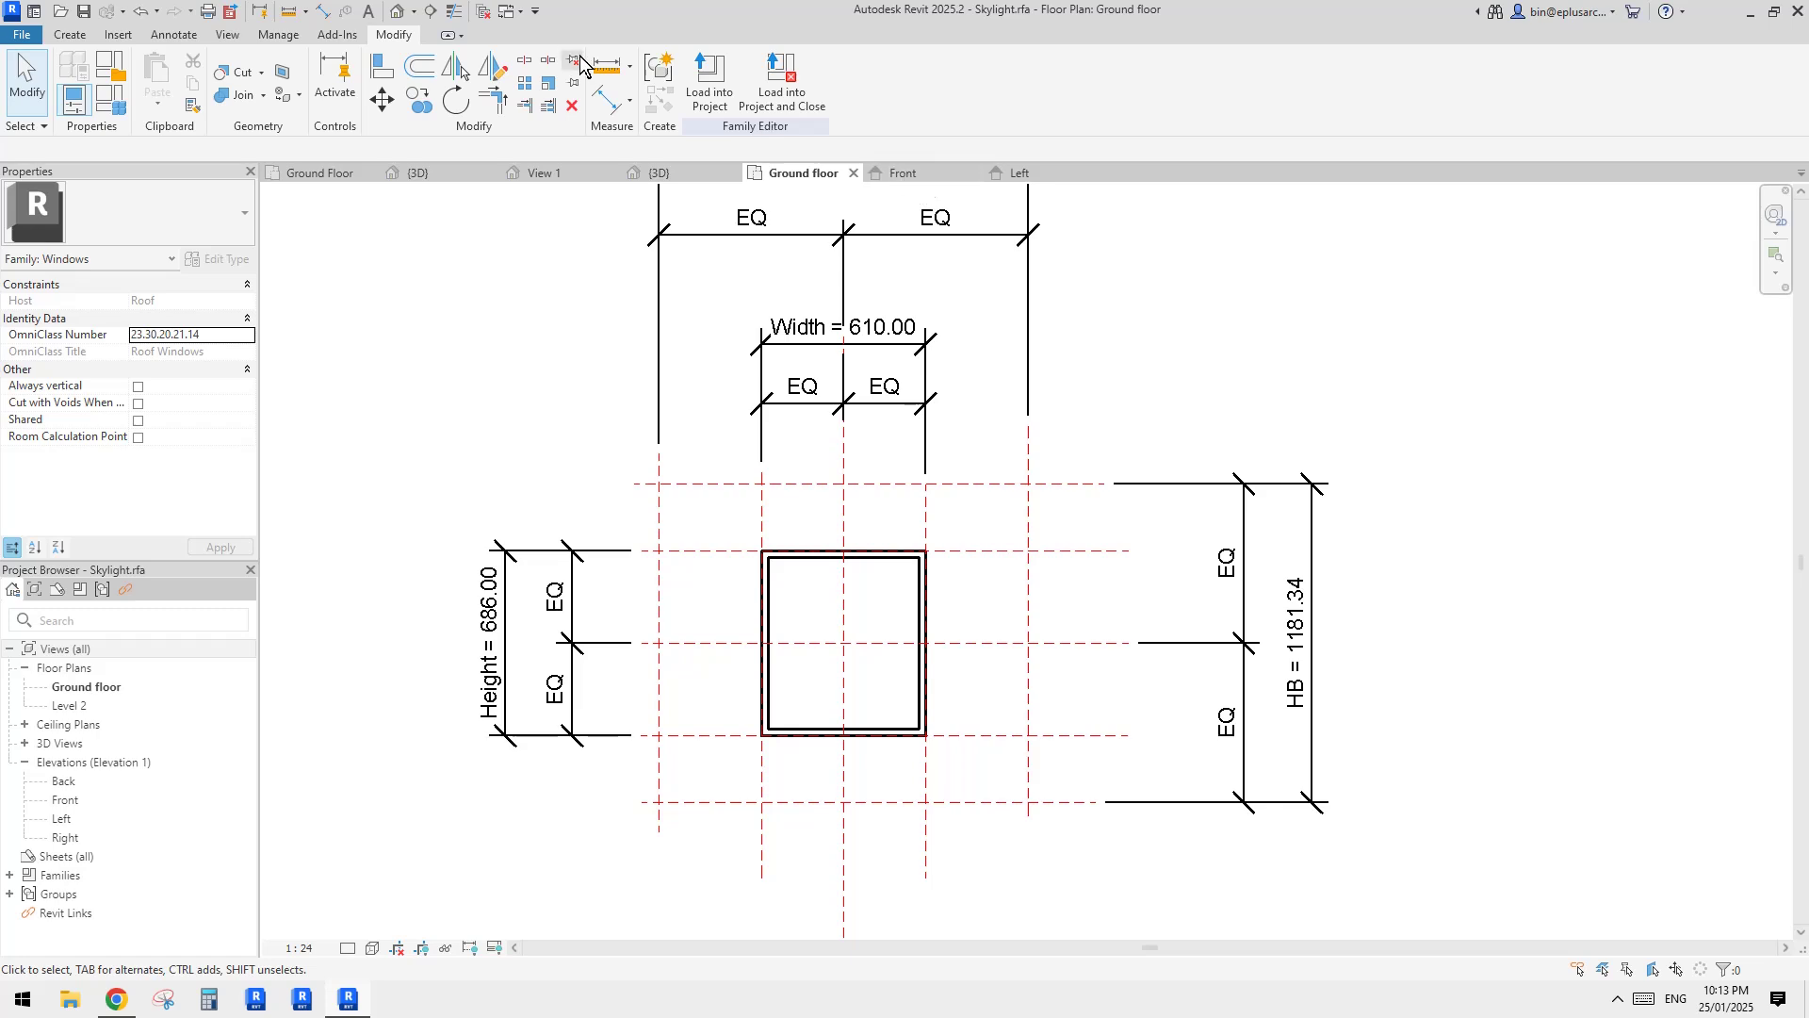
Step: Close the inactive views and save the family as a copy named SkylightAAA.rfa on the Desktop
left_click(483, 13)
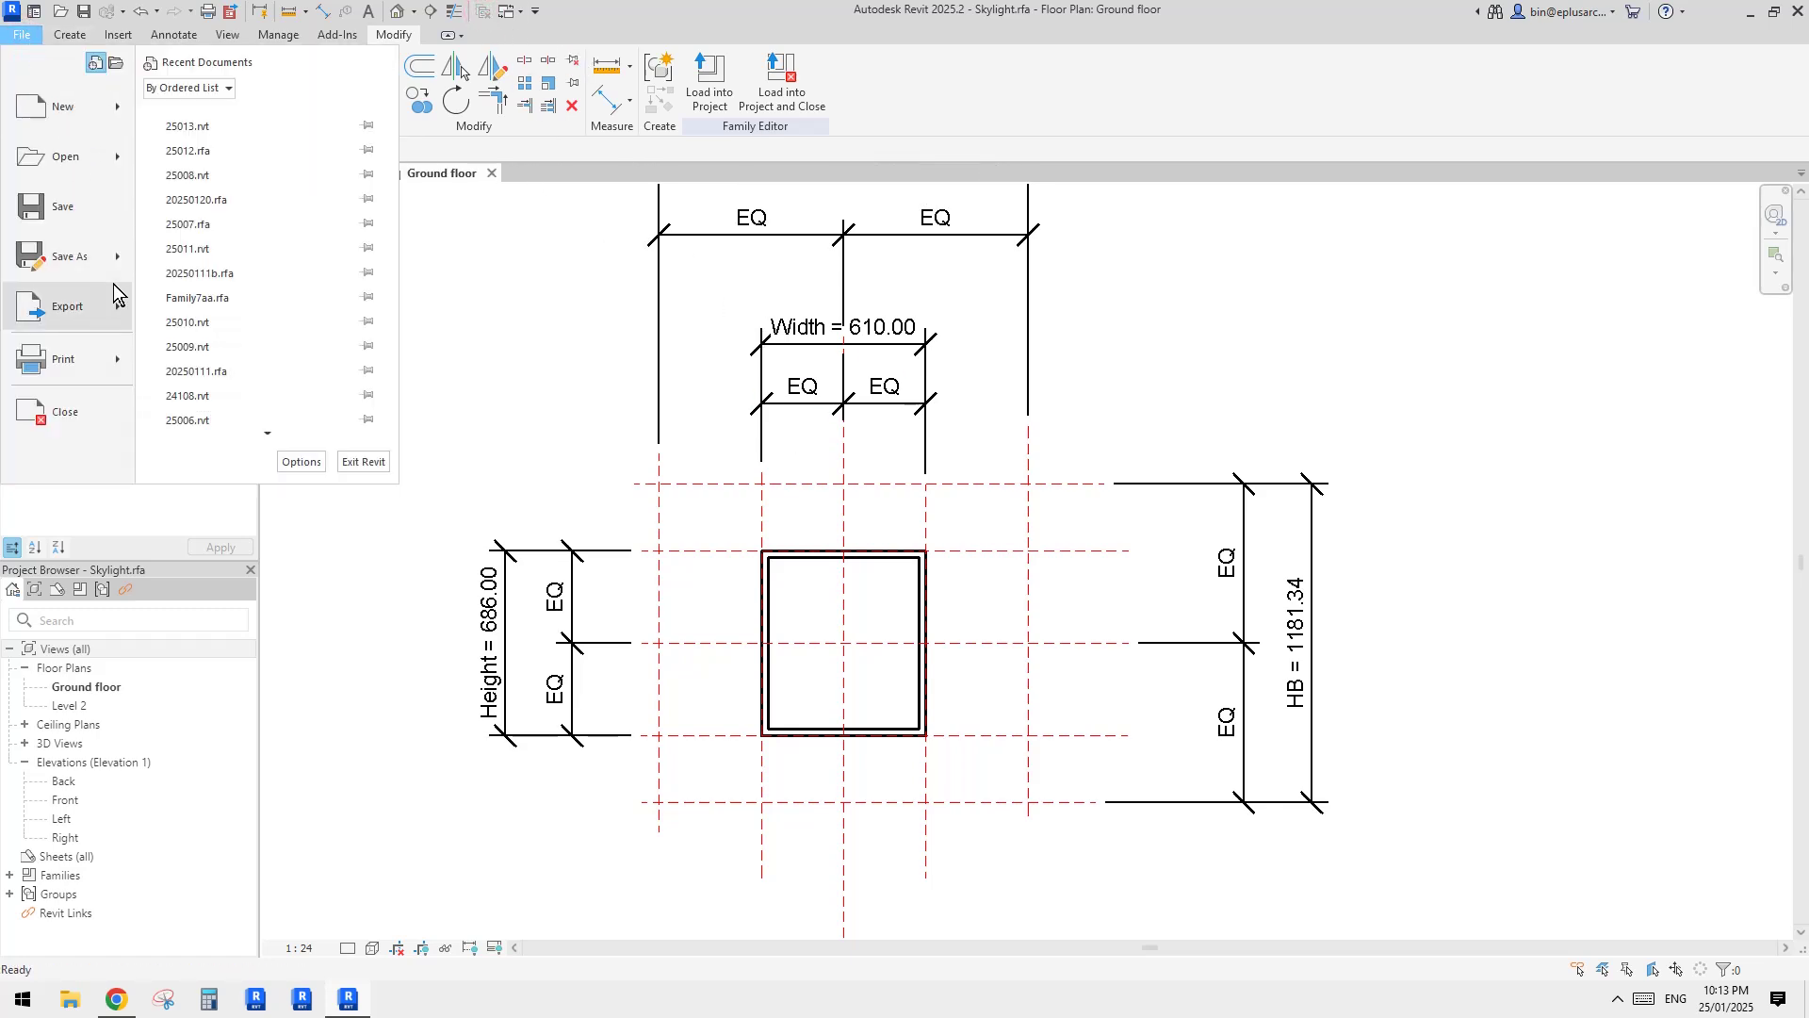
mouse_move(138, 251)
left_click(226, 240)
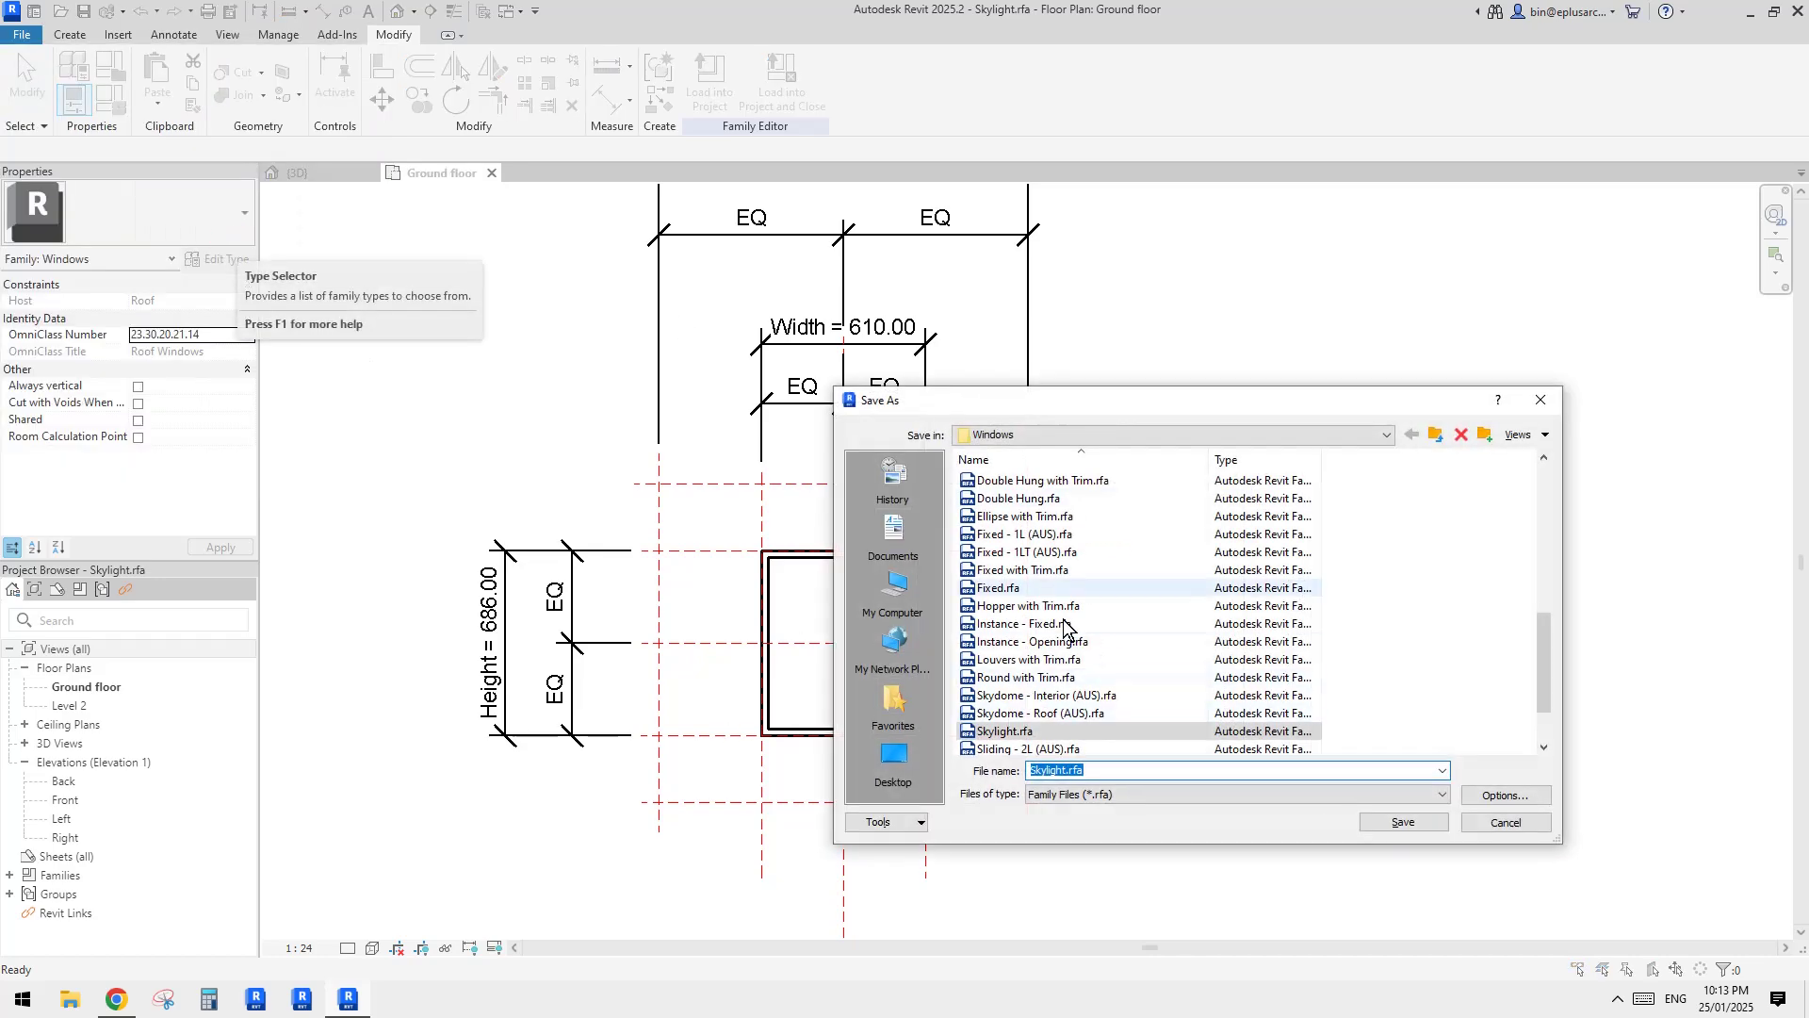
left_click(892, 765)
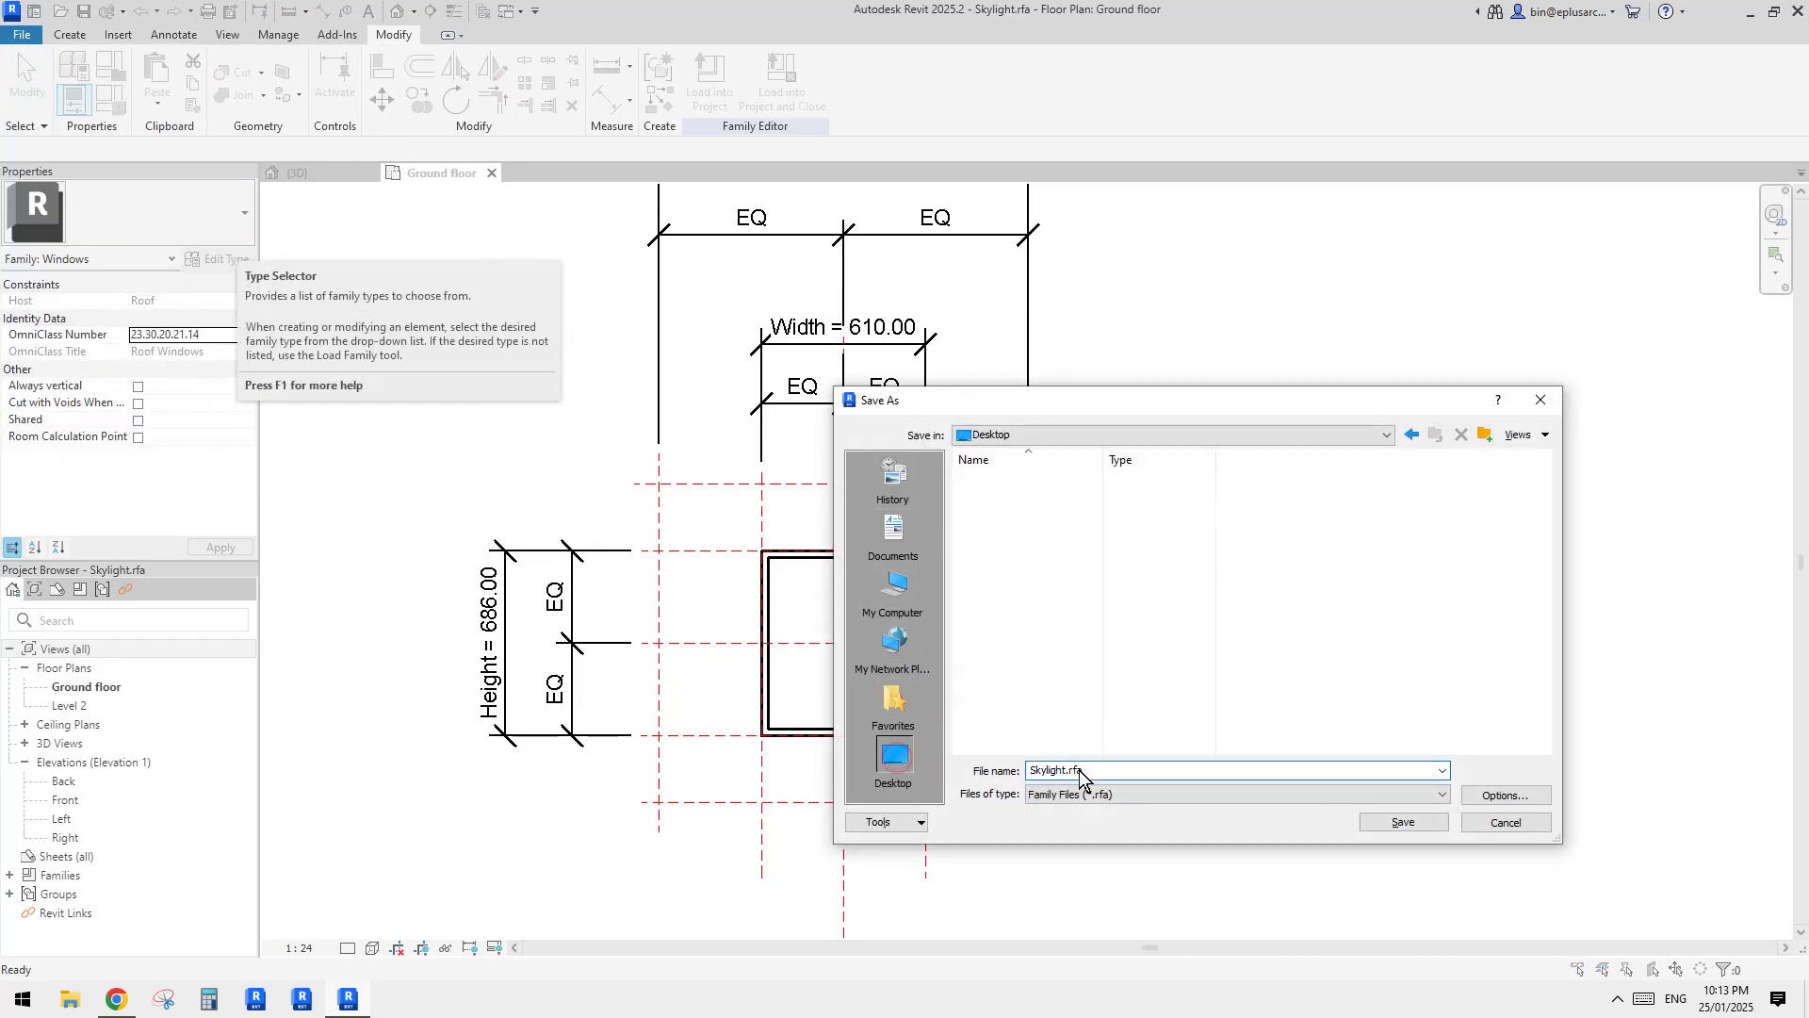
left_click(1415, 826)
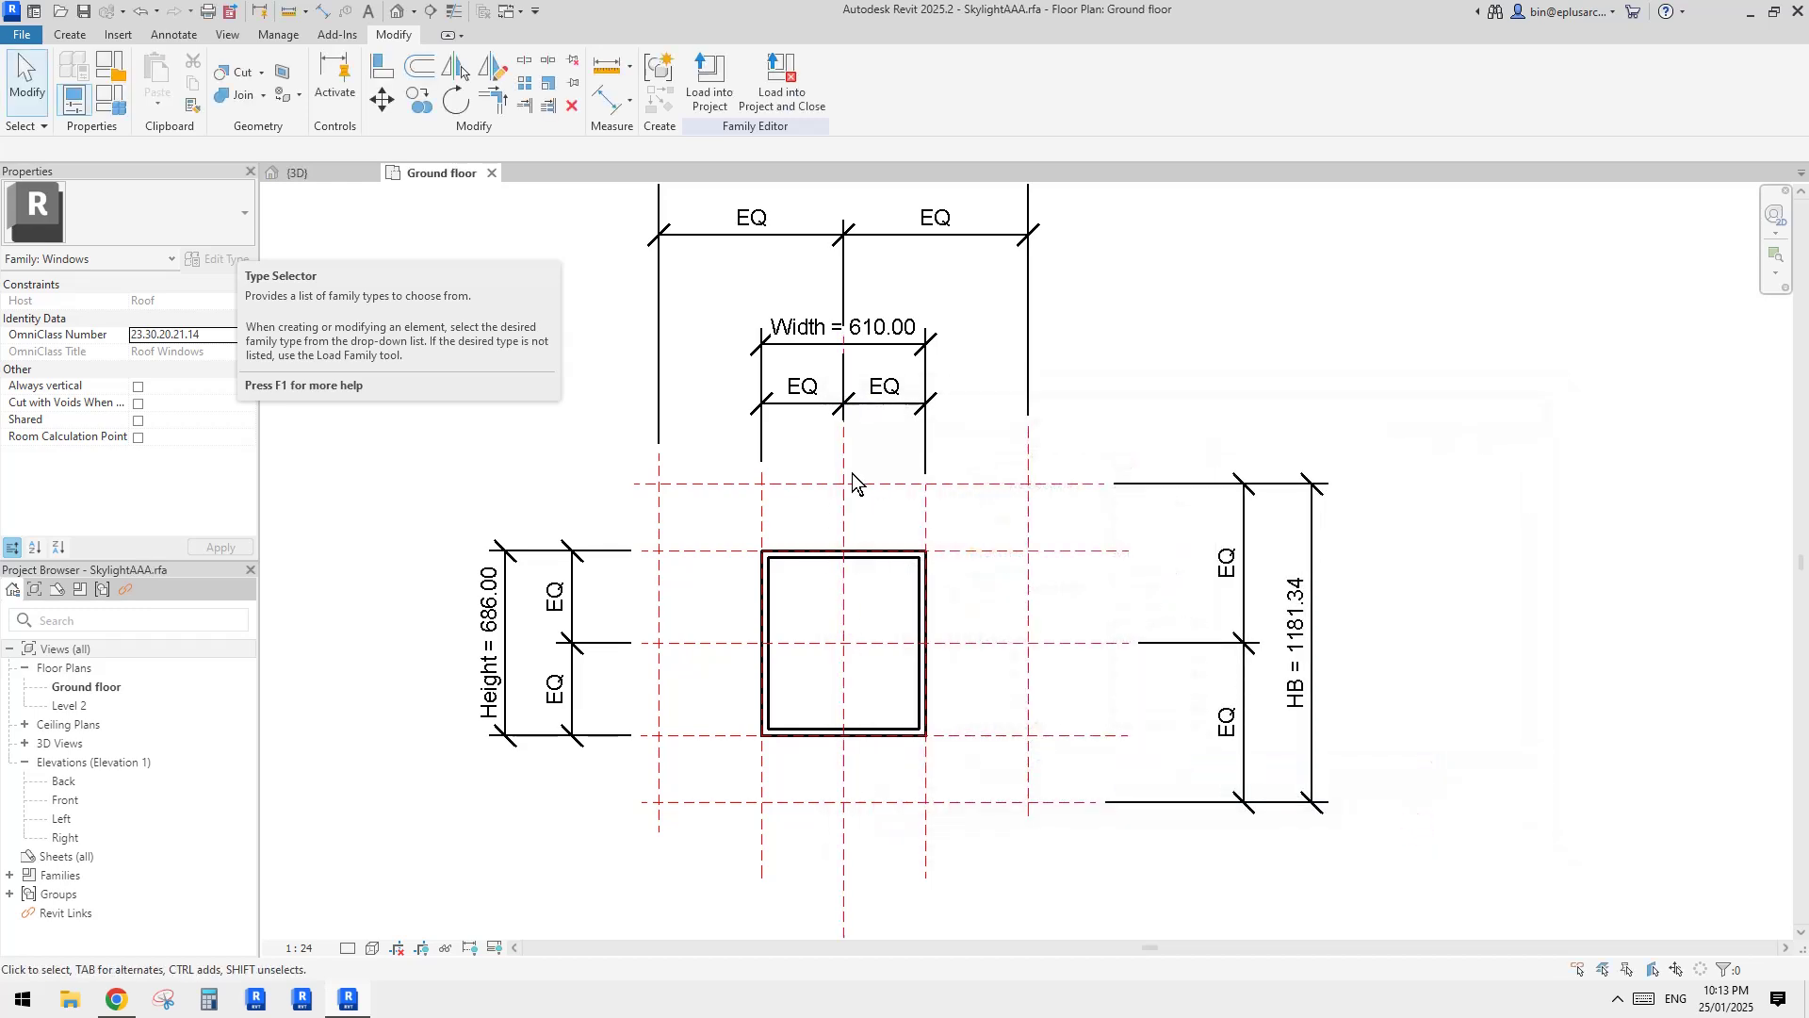
Step: In the 3D view, delete the tapered void blend that cuts the roof around the skylight
scroll(876, 556, "down", 2)
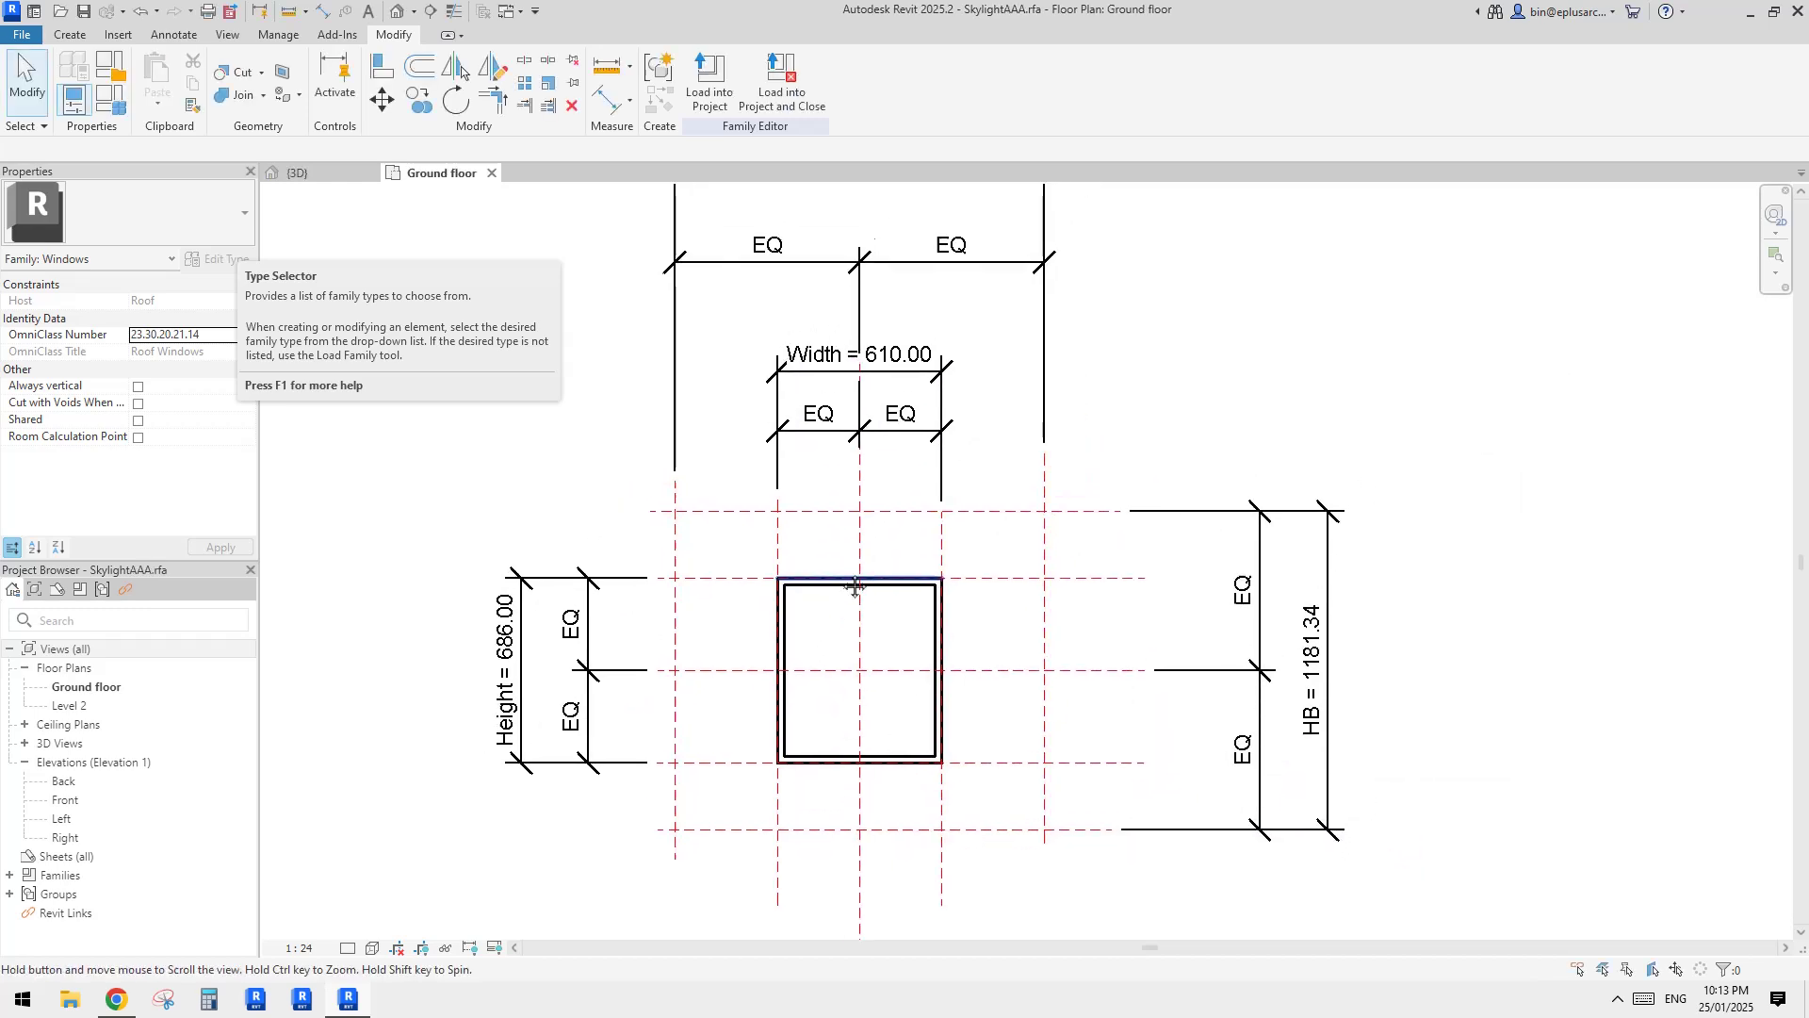
left_click(397, 11)
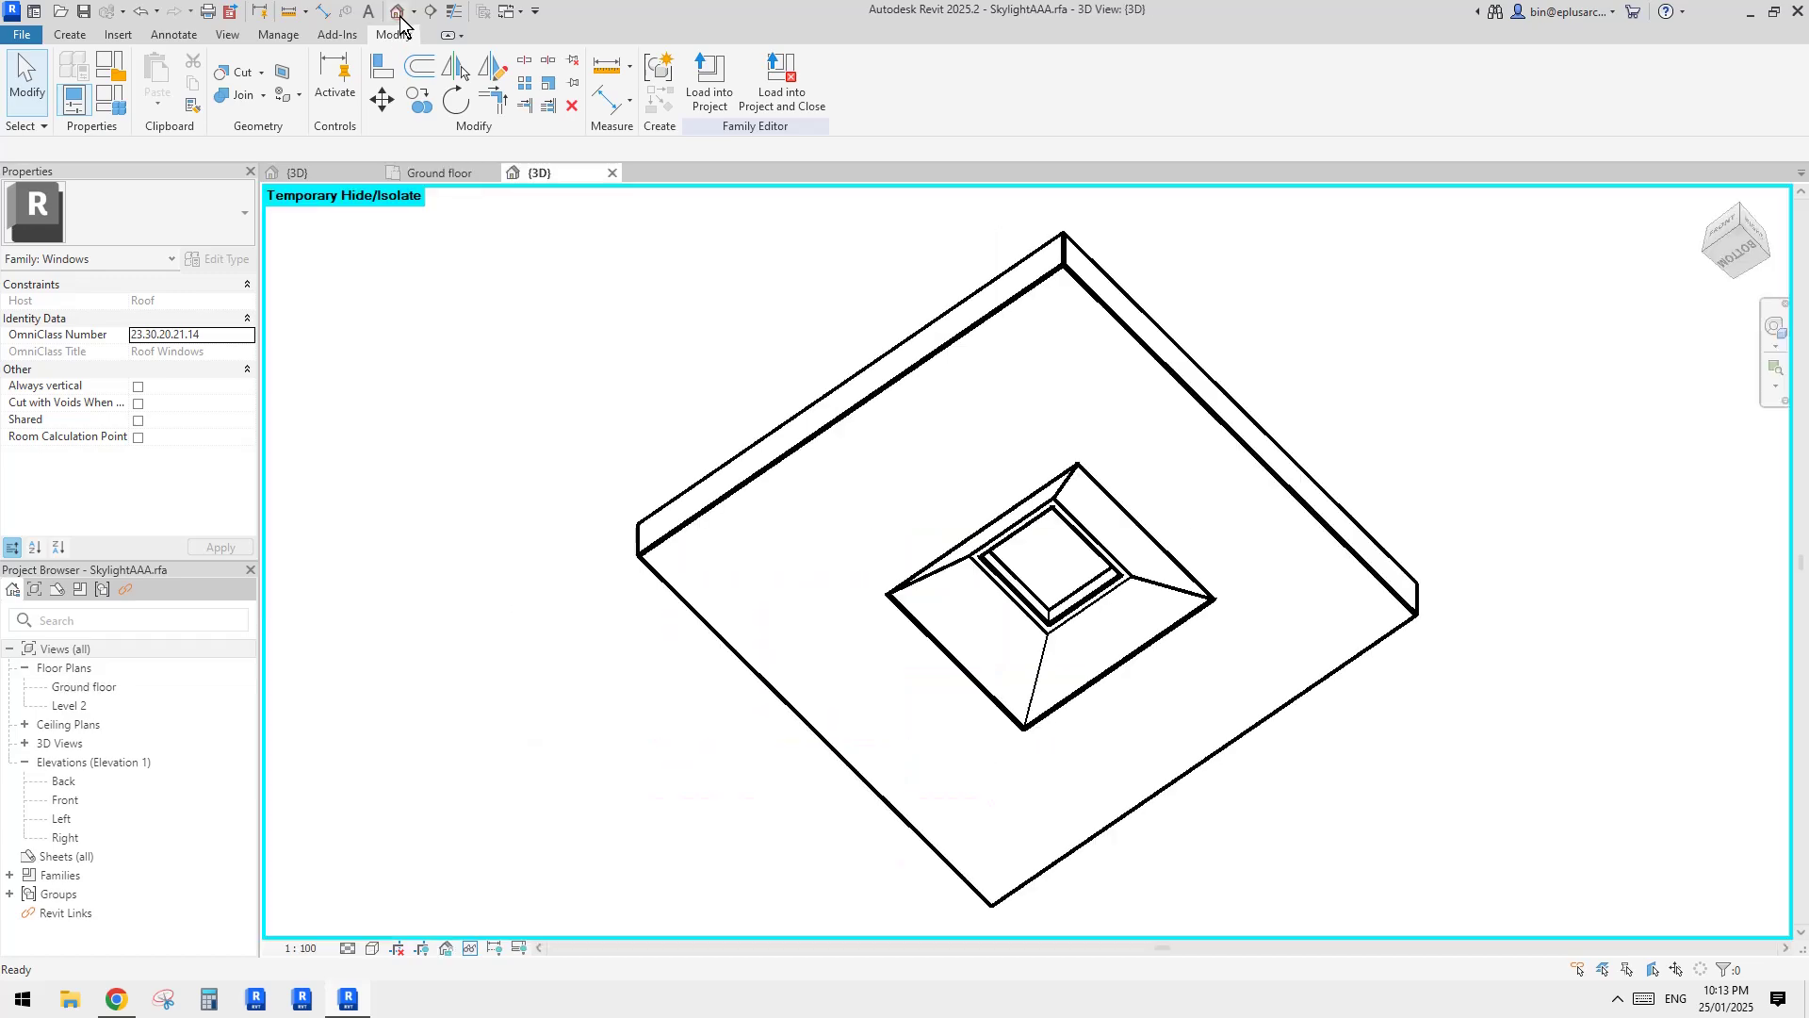
left_click(1124, 592)
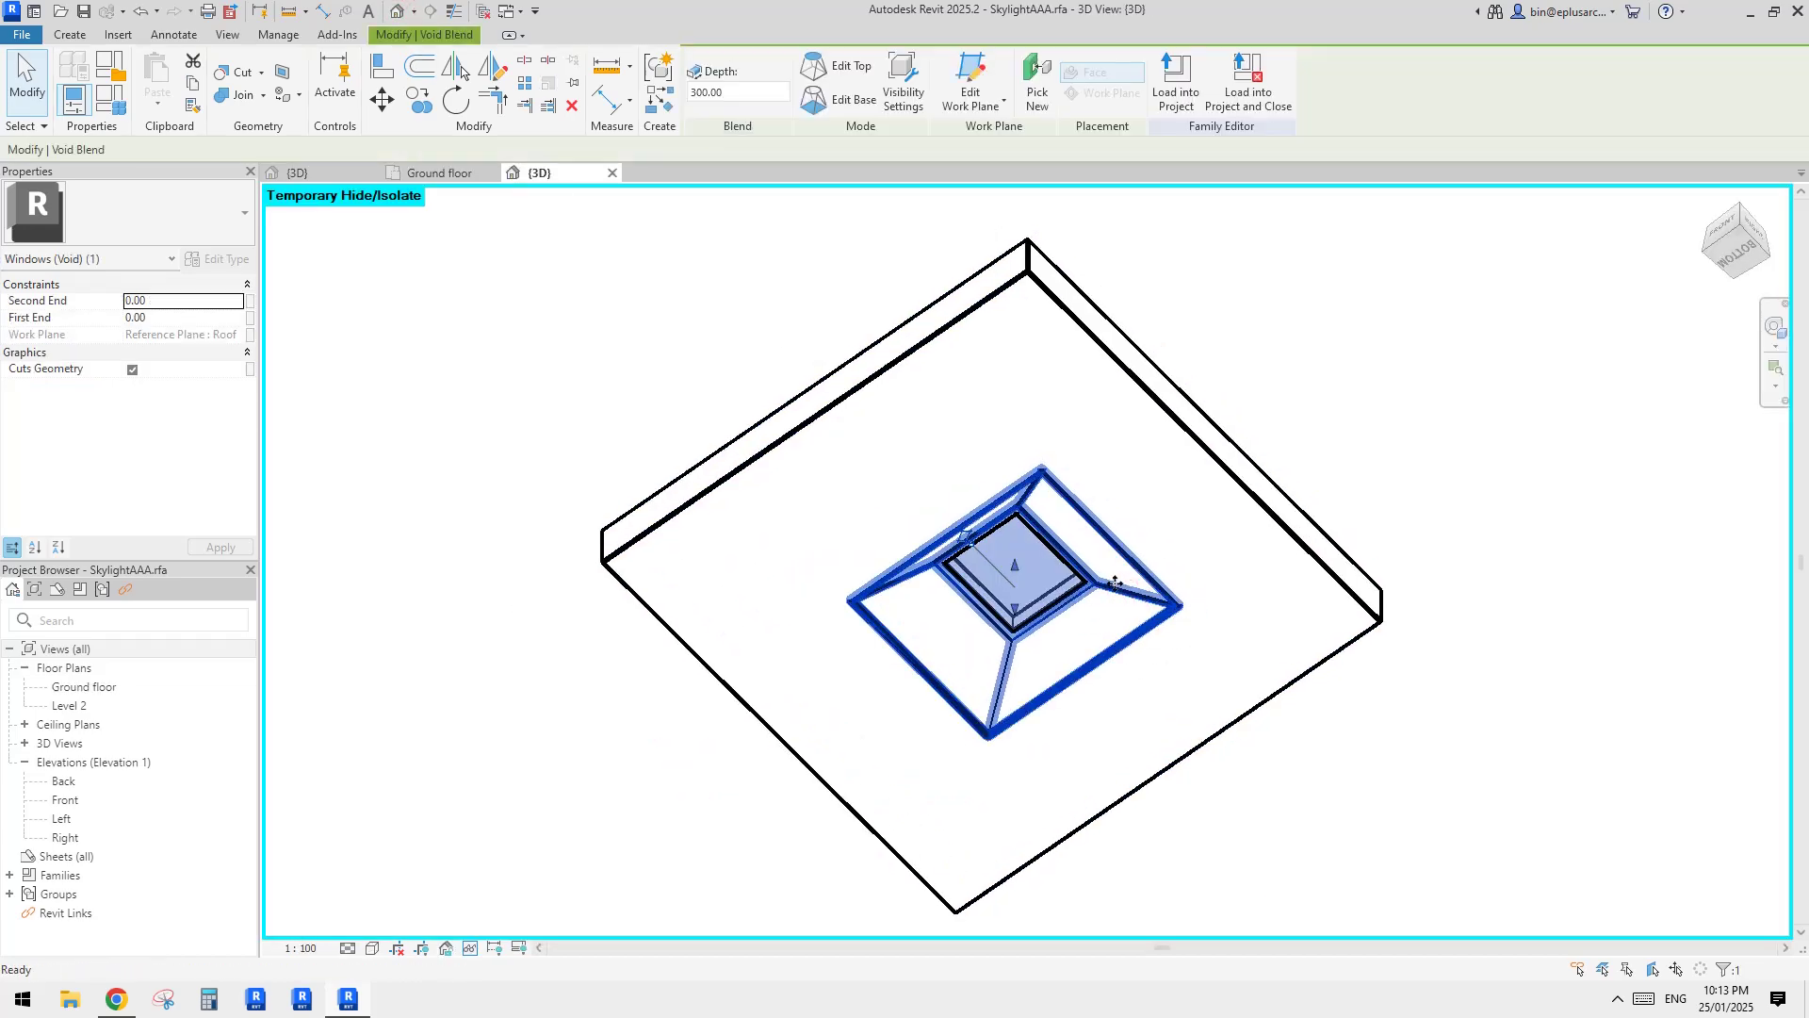
key("Delete")
Step: In the Ground floor plan, delete the HB and WB dimensions together with their outer EQ dimensions
left_click(81, 689)
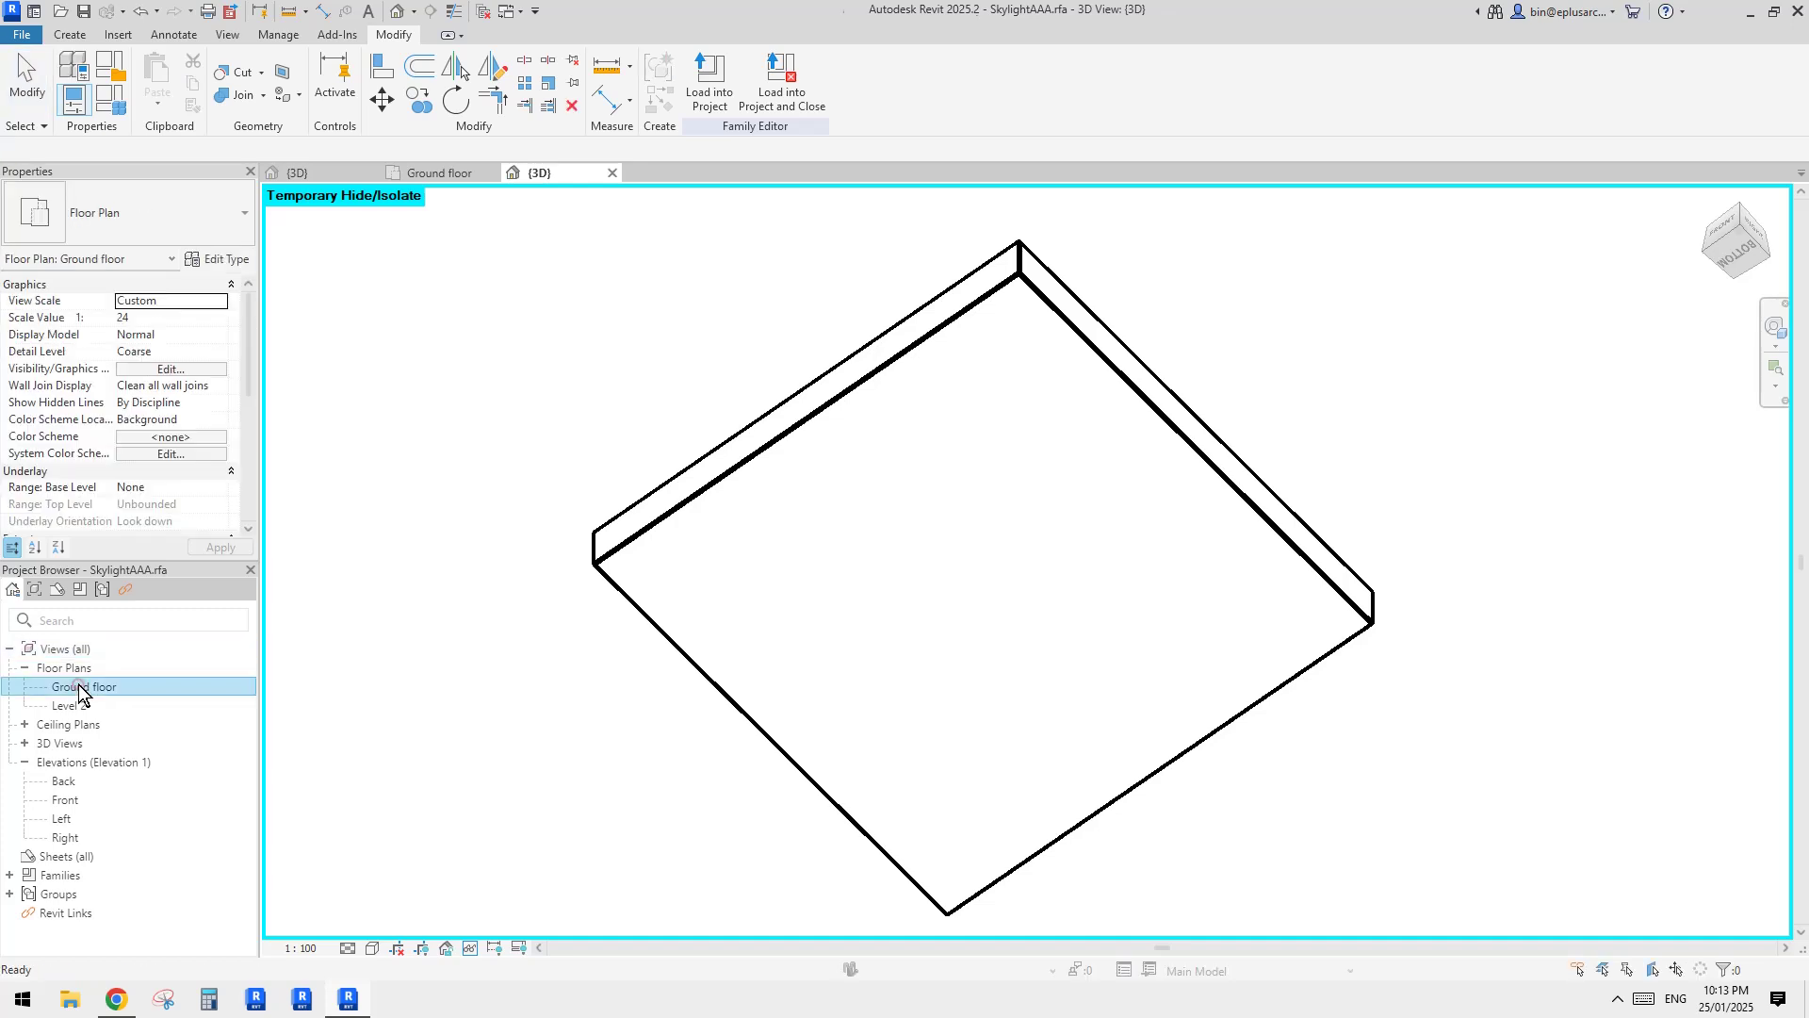
double_click(81, 689)
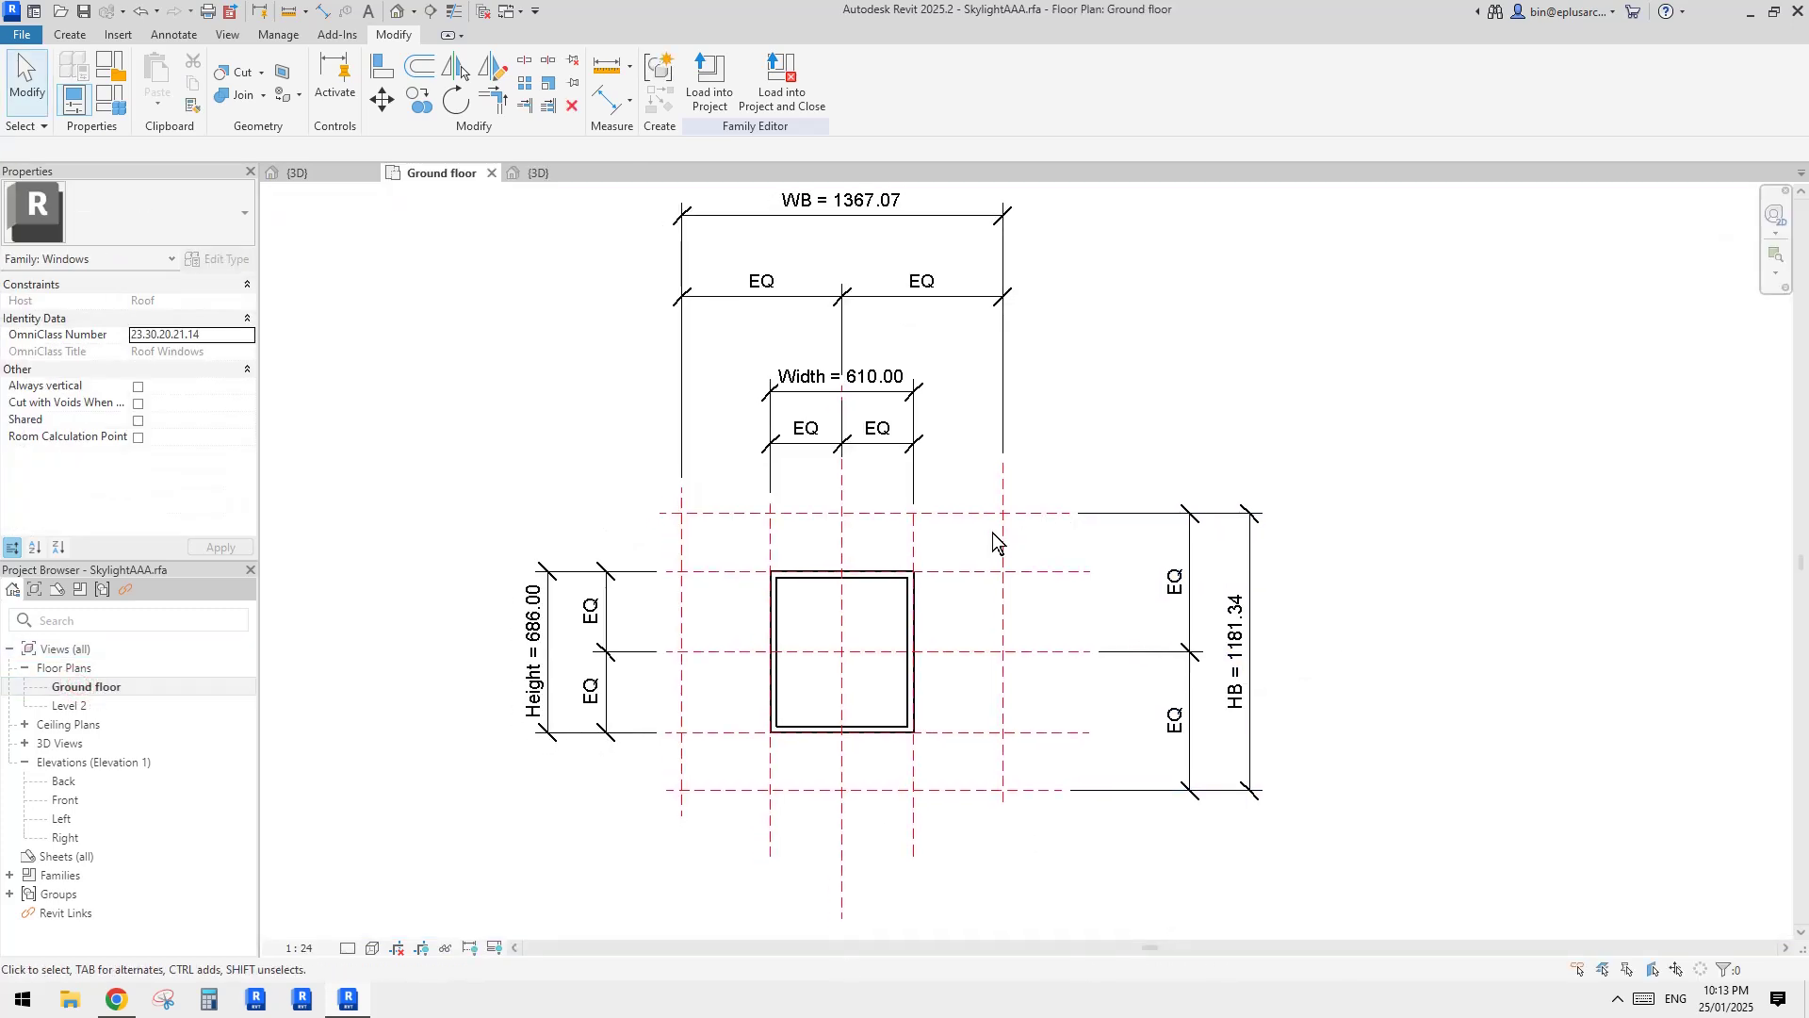
middle_click_drag(996, 539, 1061, 542)
left_click(1277, 615)
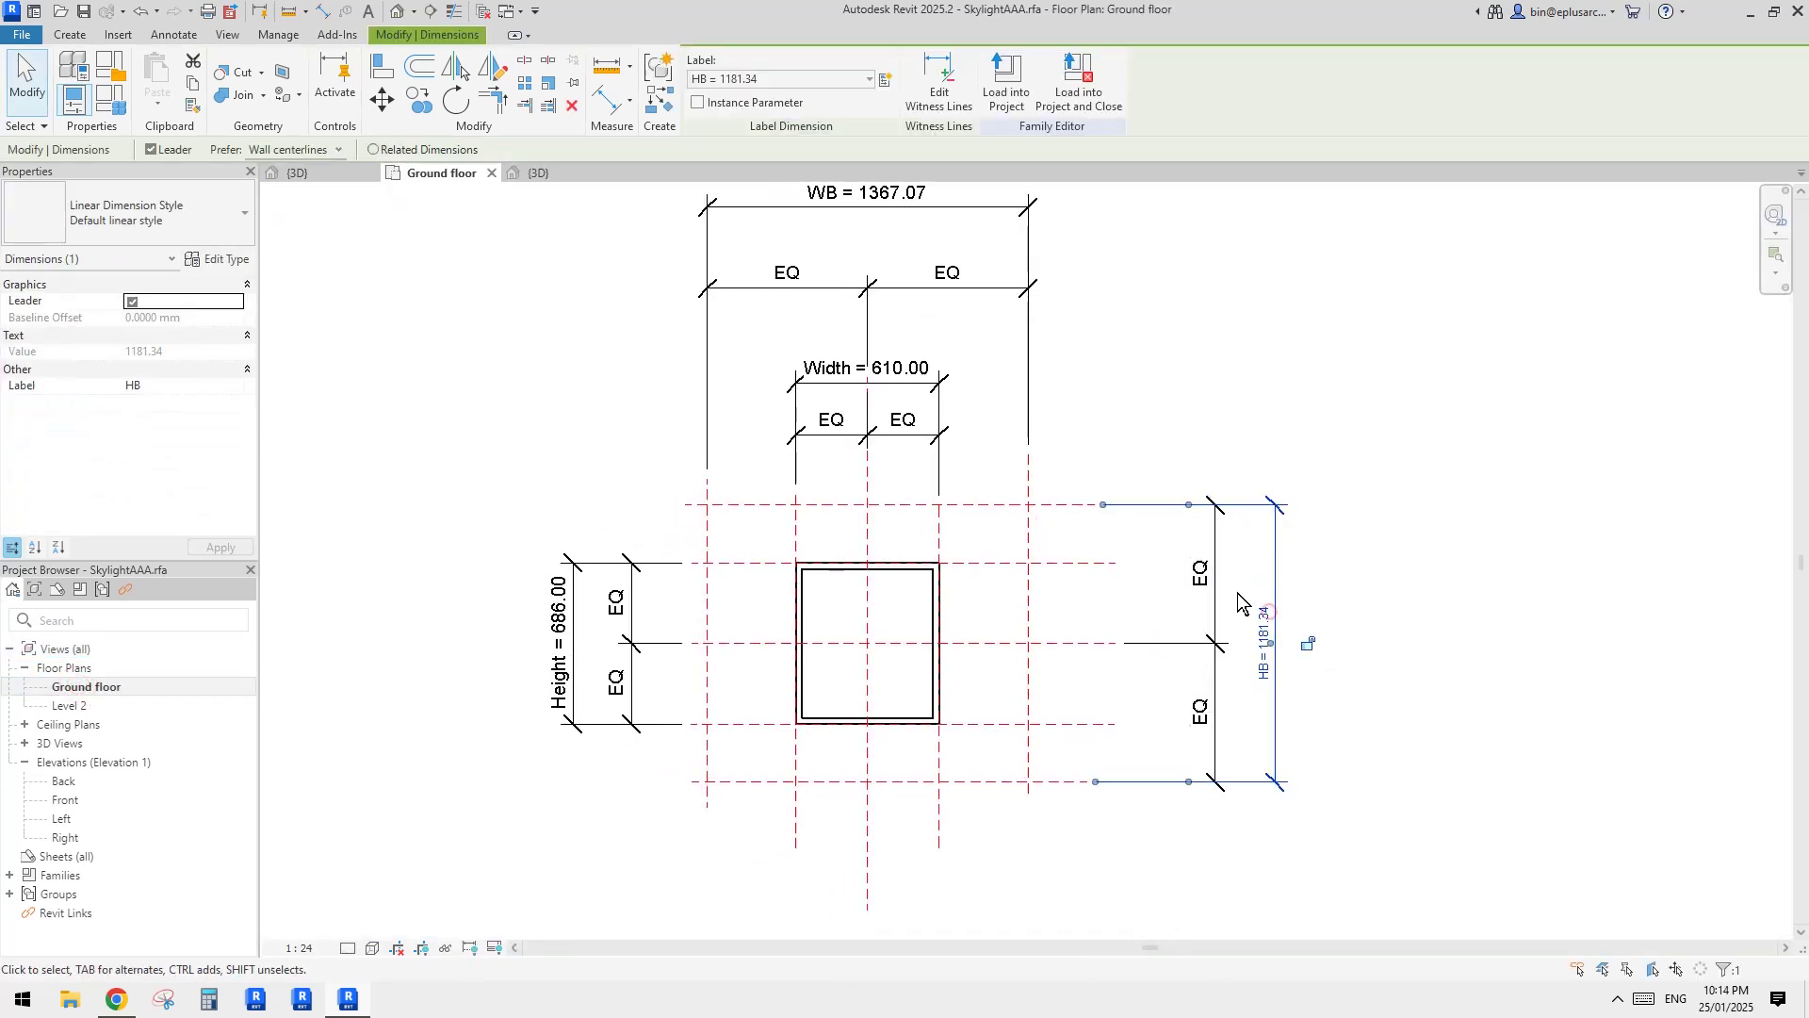
key("Delete")
left_click(1202, 593)
key("Delete")
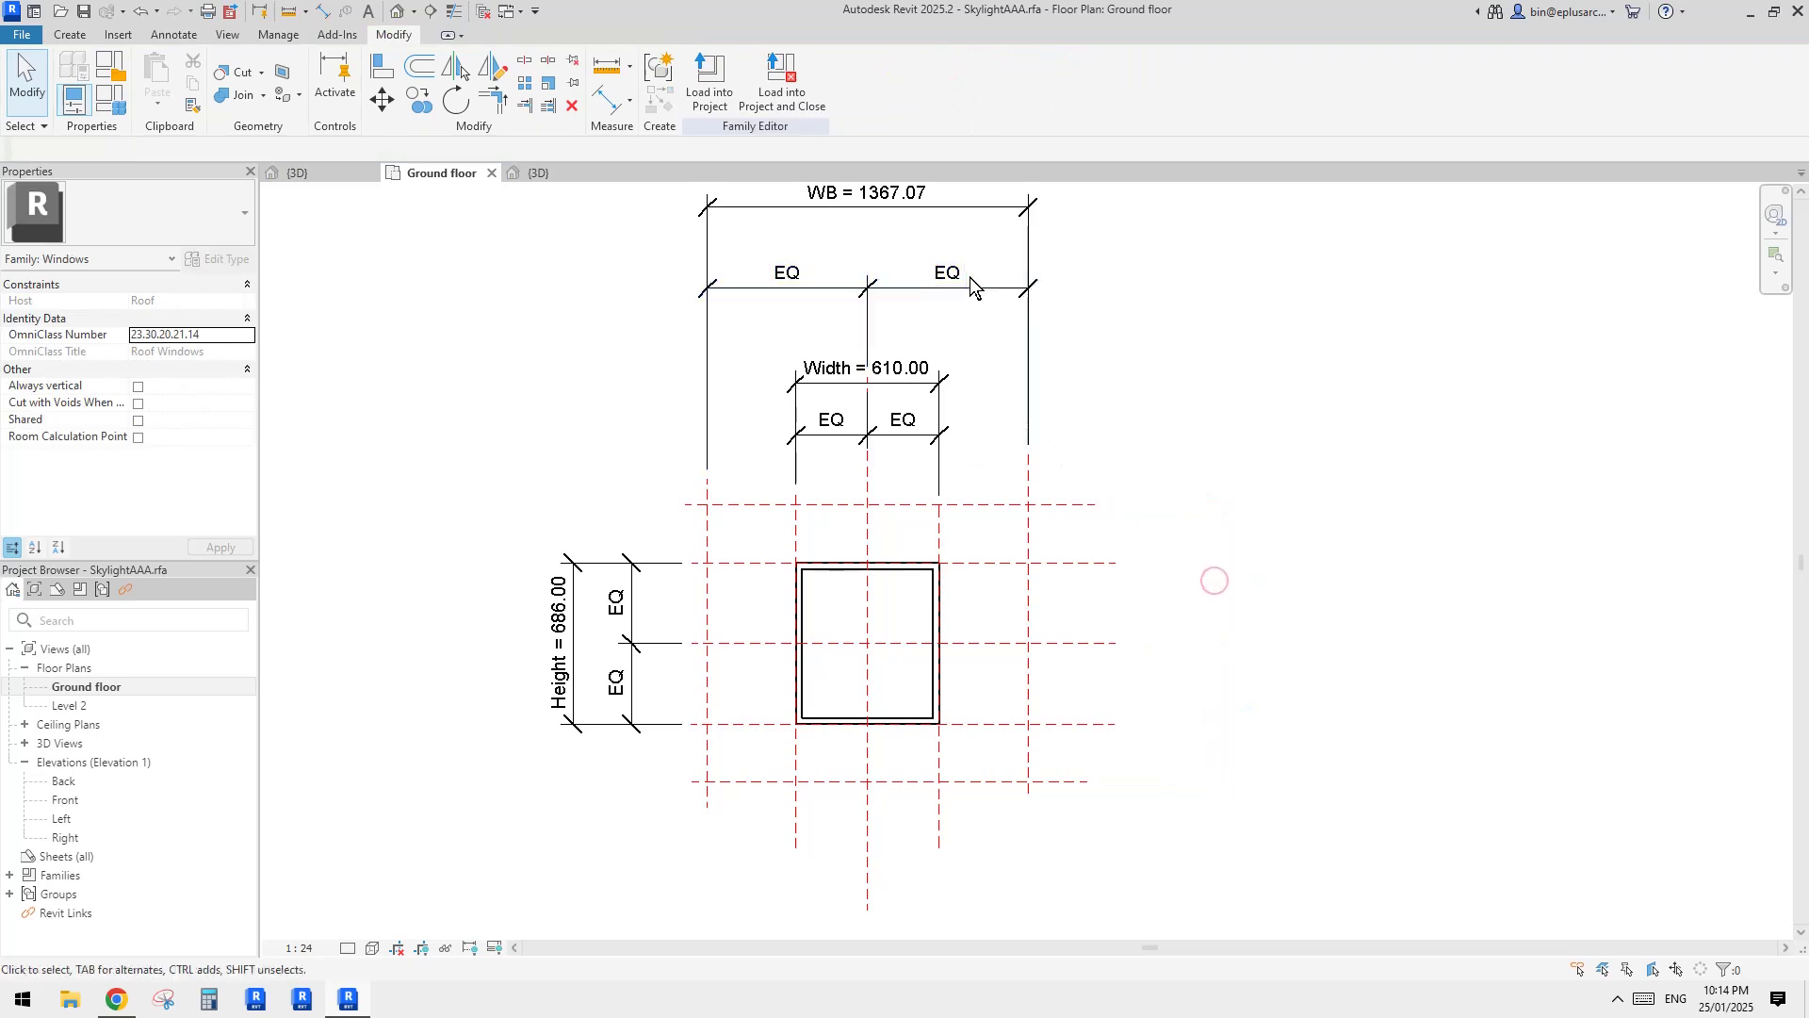
left_click(970, 277)
key("Delete")
left_click(983, 209)
key("Delete")
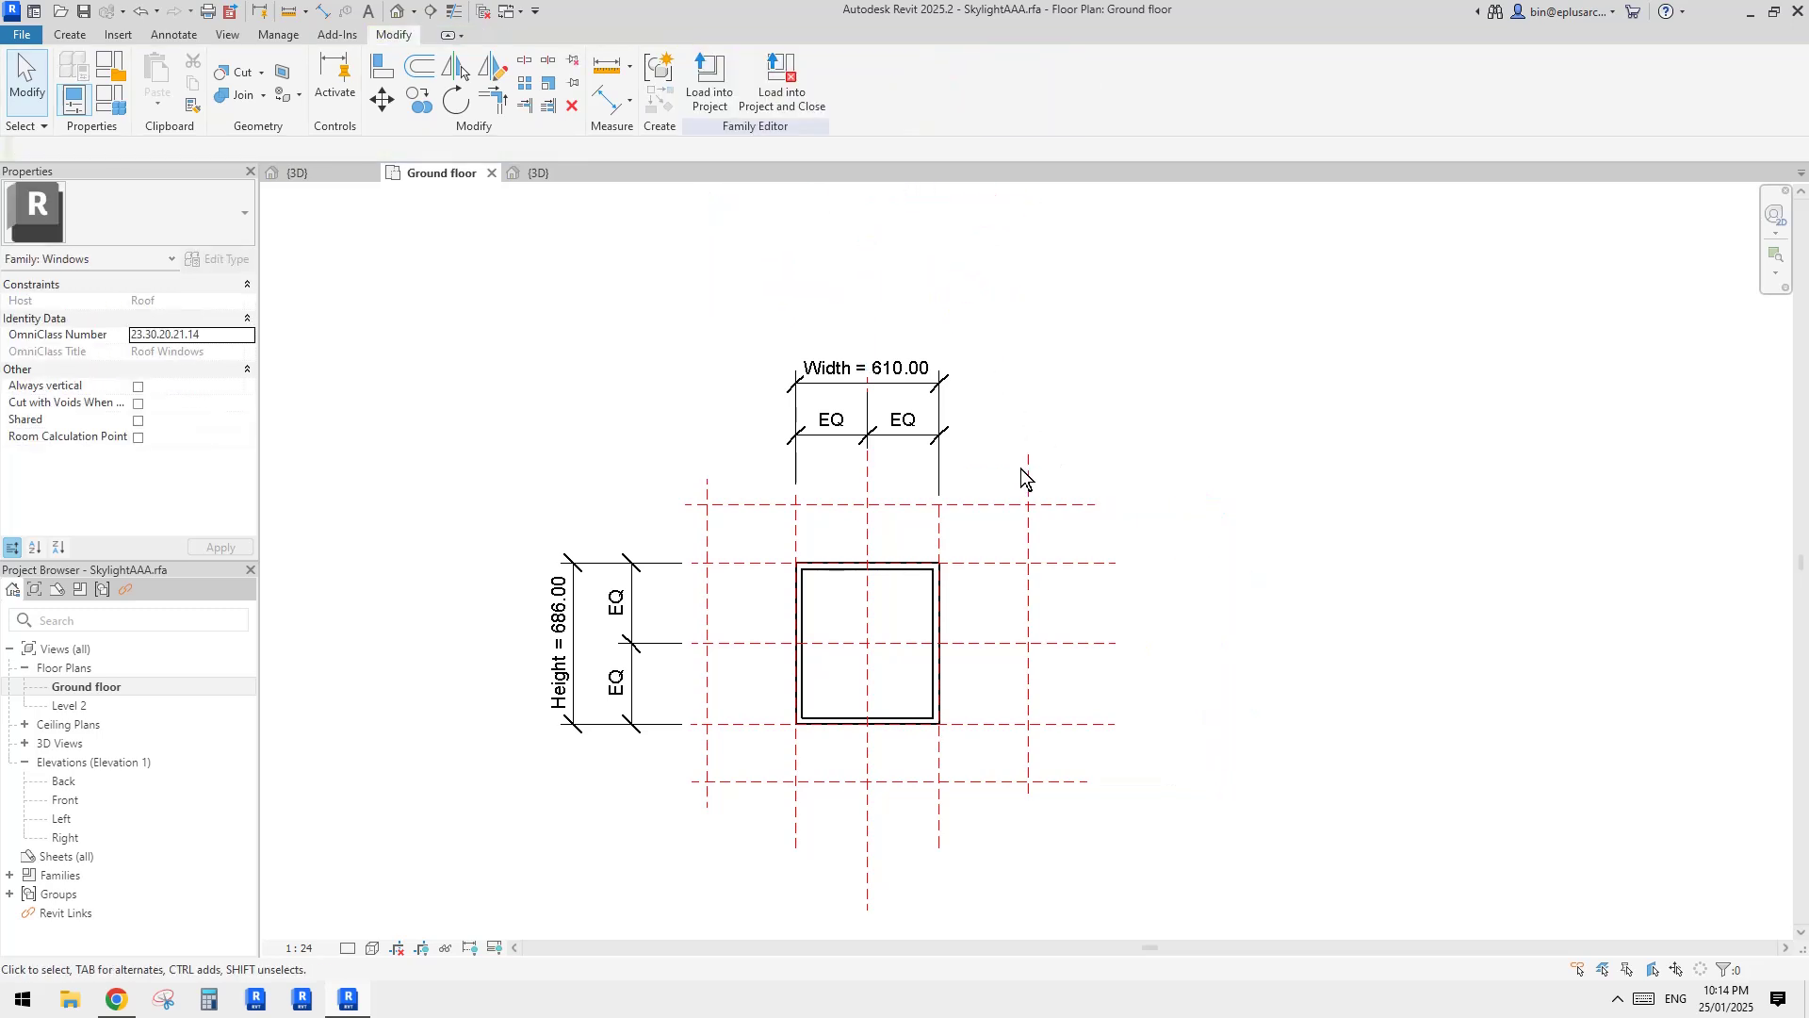
Step: Delete the four outer reference planes surrounding the skylight frame in the plan
left_click(1029, 471)
key("Delete")
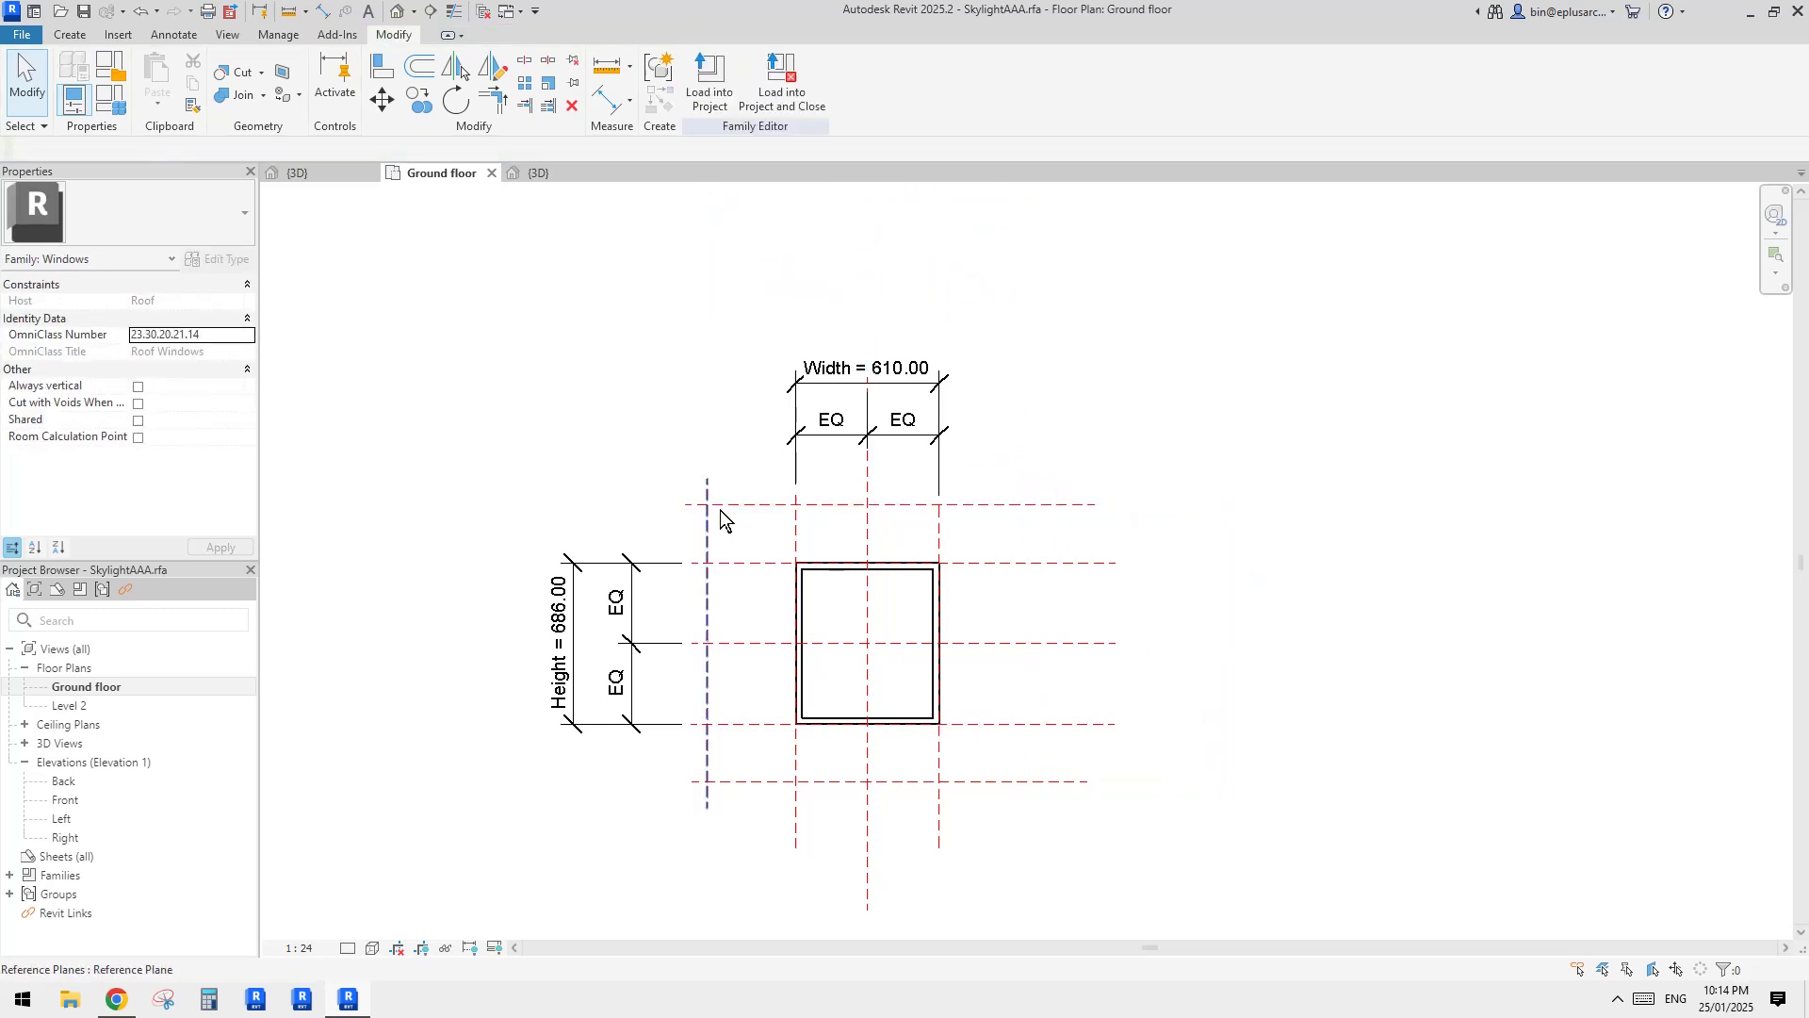
left_click(708, 520)
key("Delete")
left_click(702, 505)
key("Delete")
left_click(1063, 783)
key("Delete")
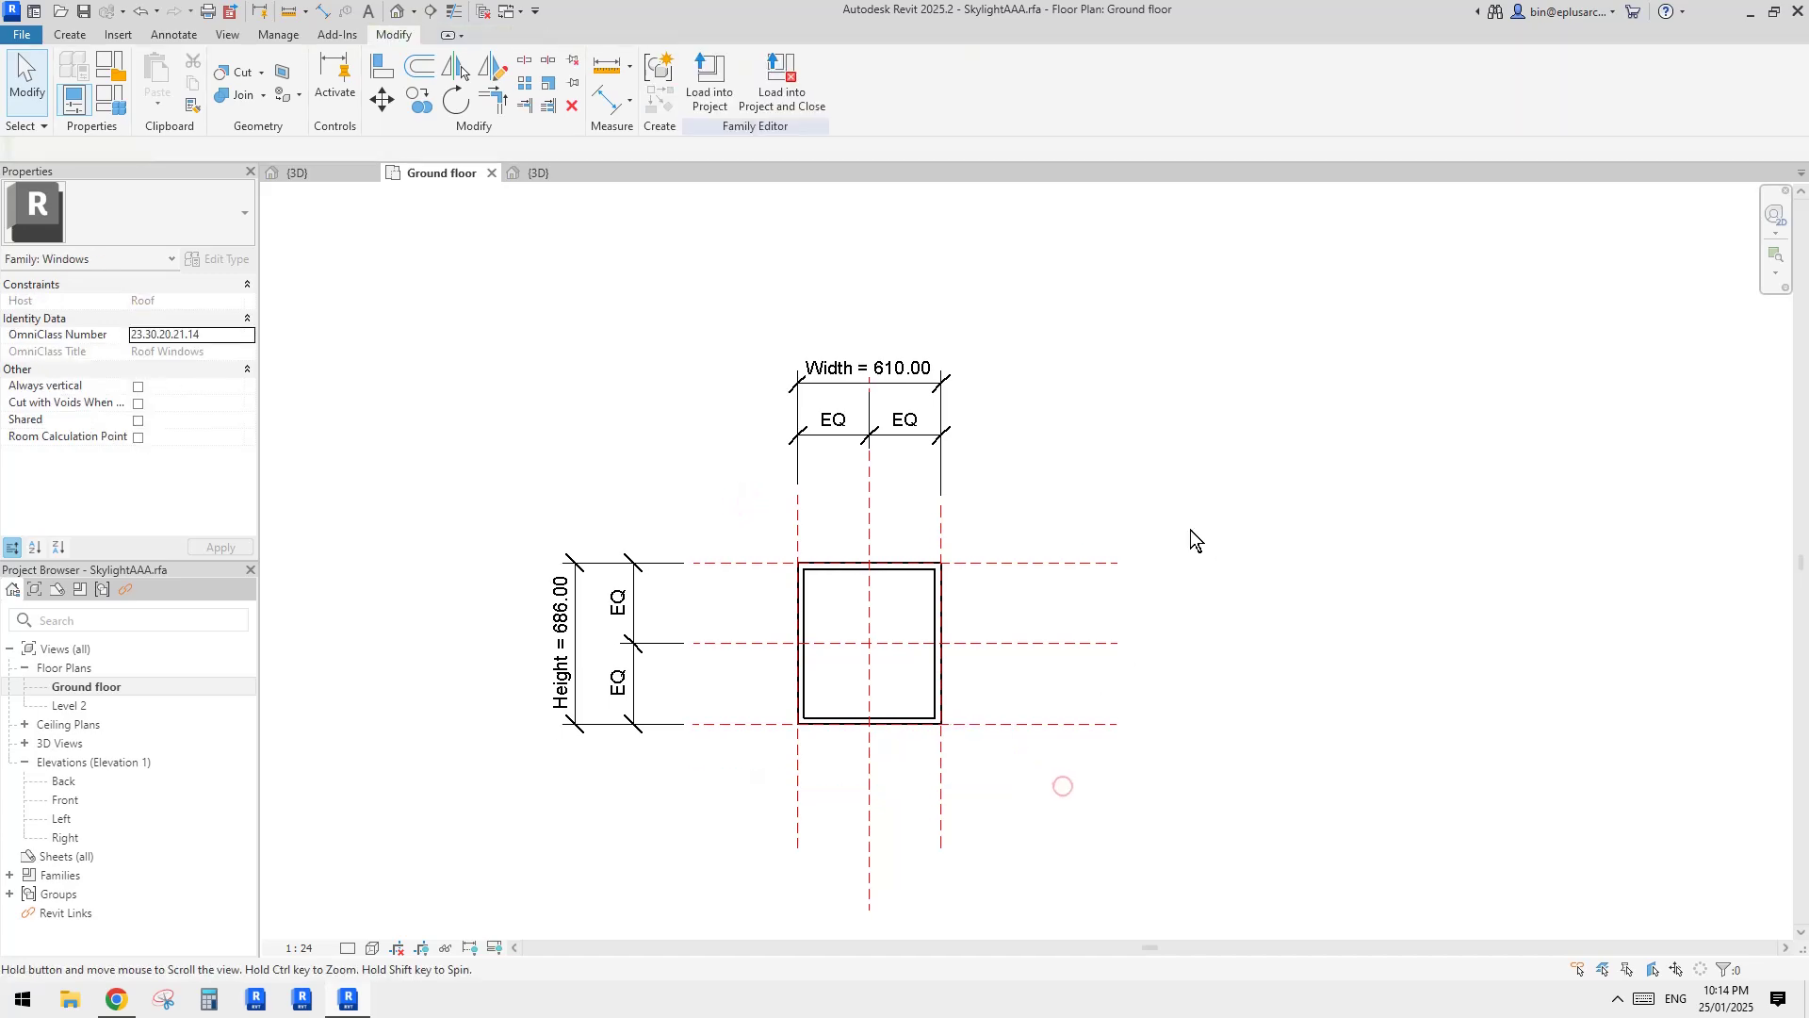
Step: Delete the HB and WB parameters from the family types and accept the changes
left_click(113, 99)
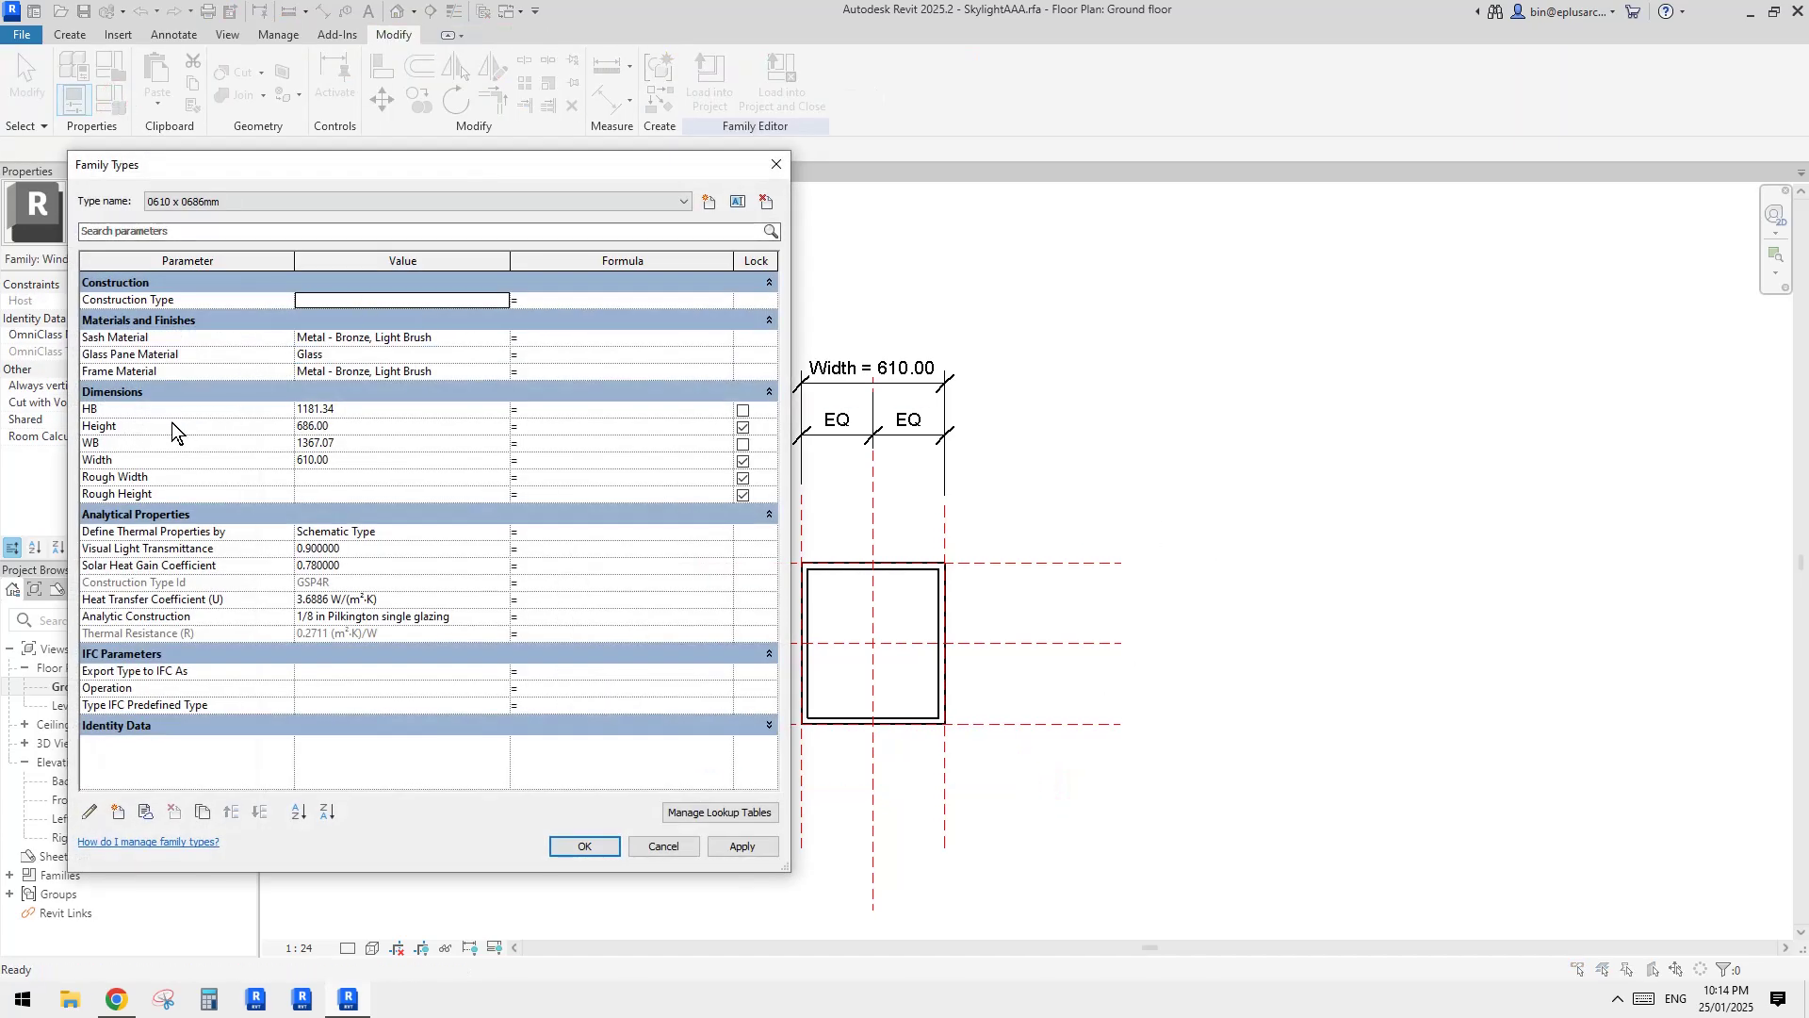
left_click(128, 411)
left_click(174, 812)
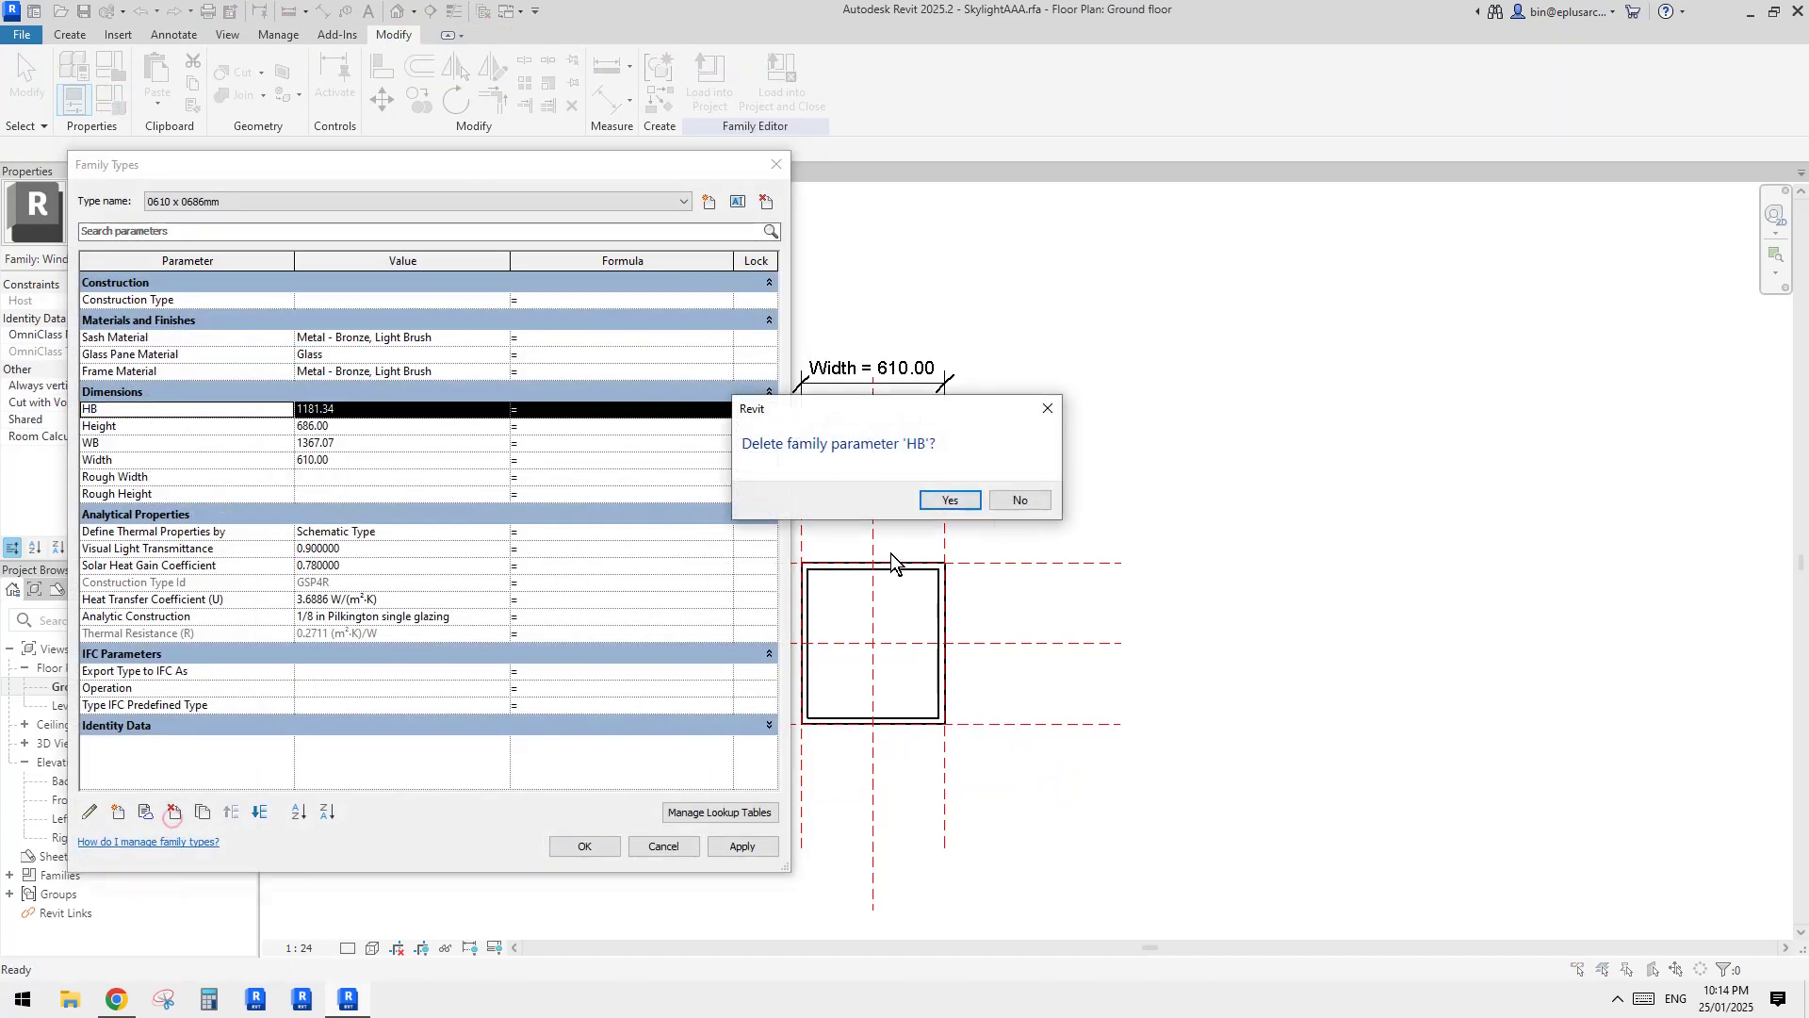
key("Return")
left_click(135, 431)
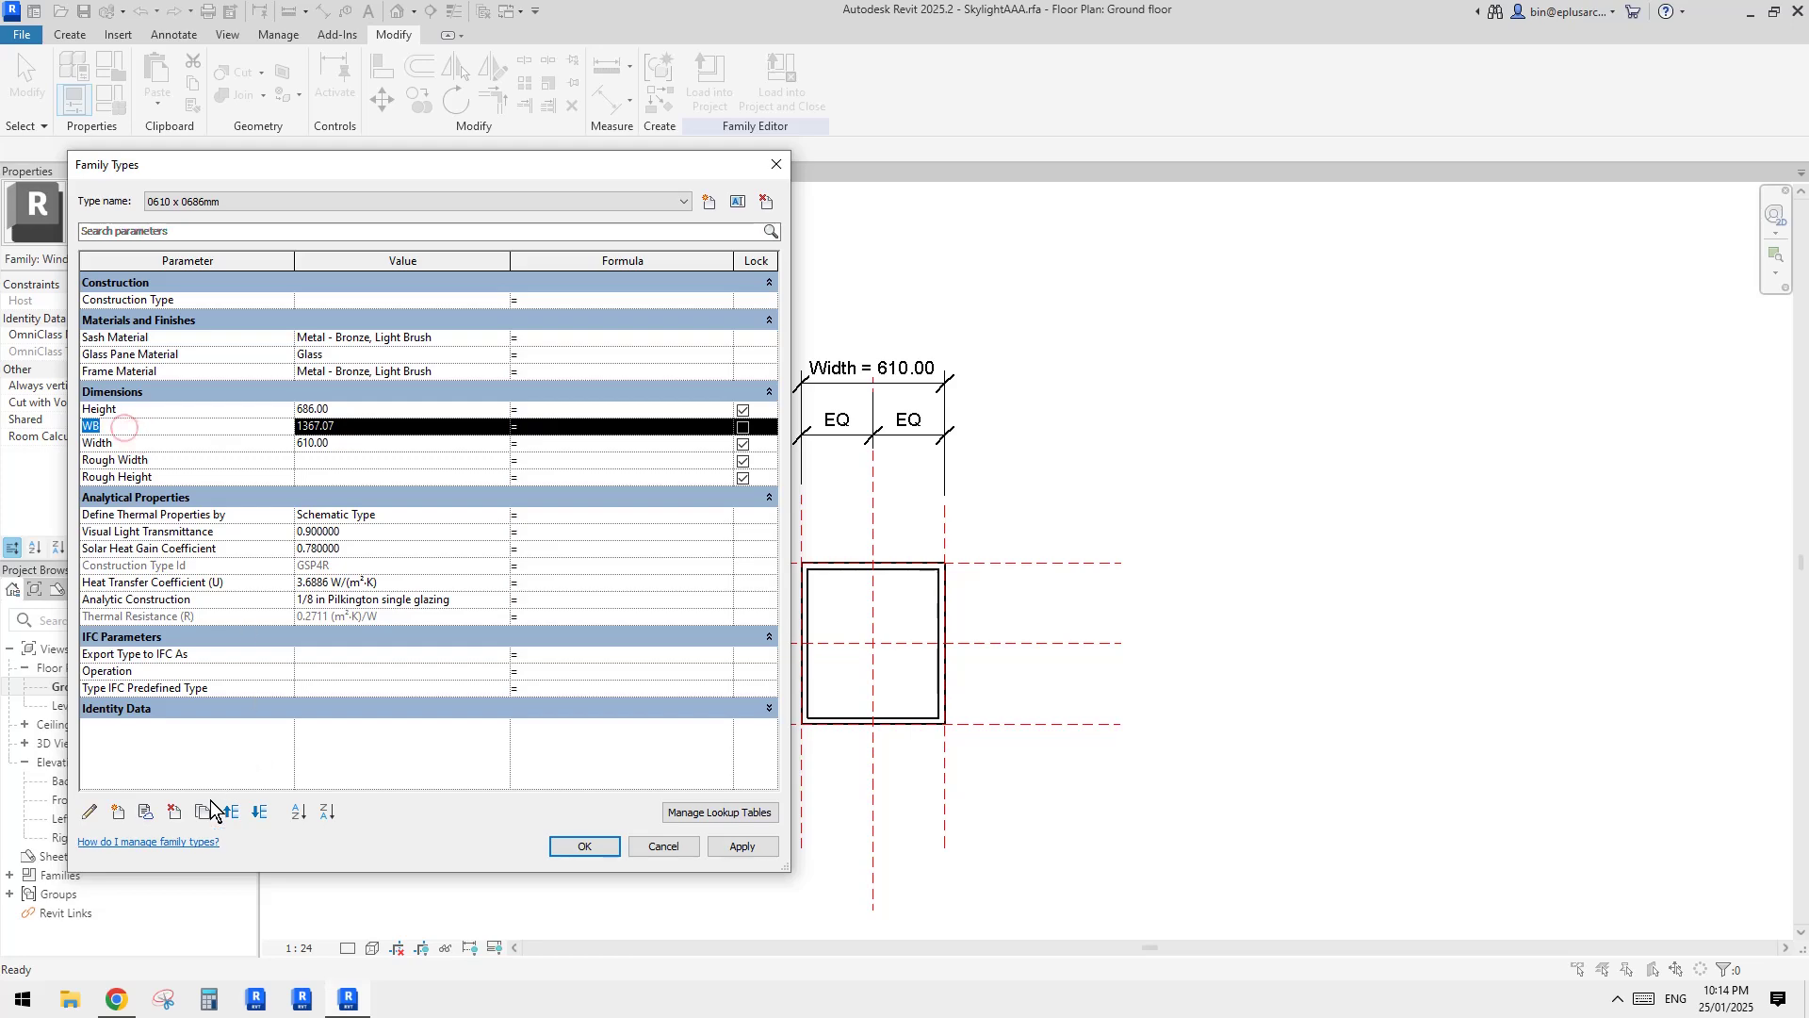
left_click(174, 812)
left_click(942, 499)
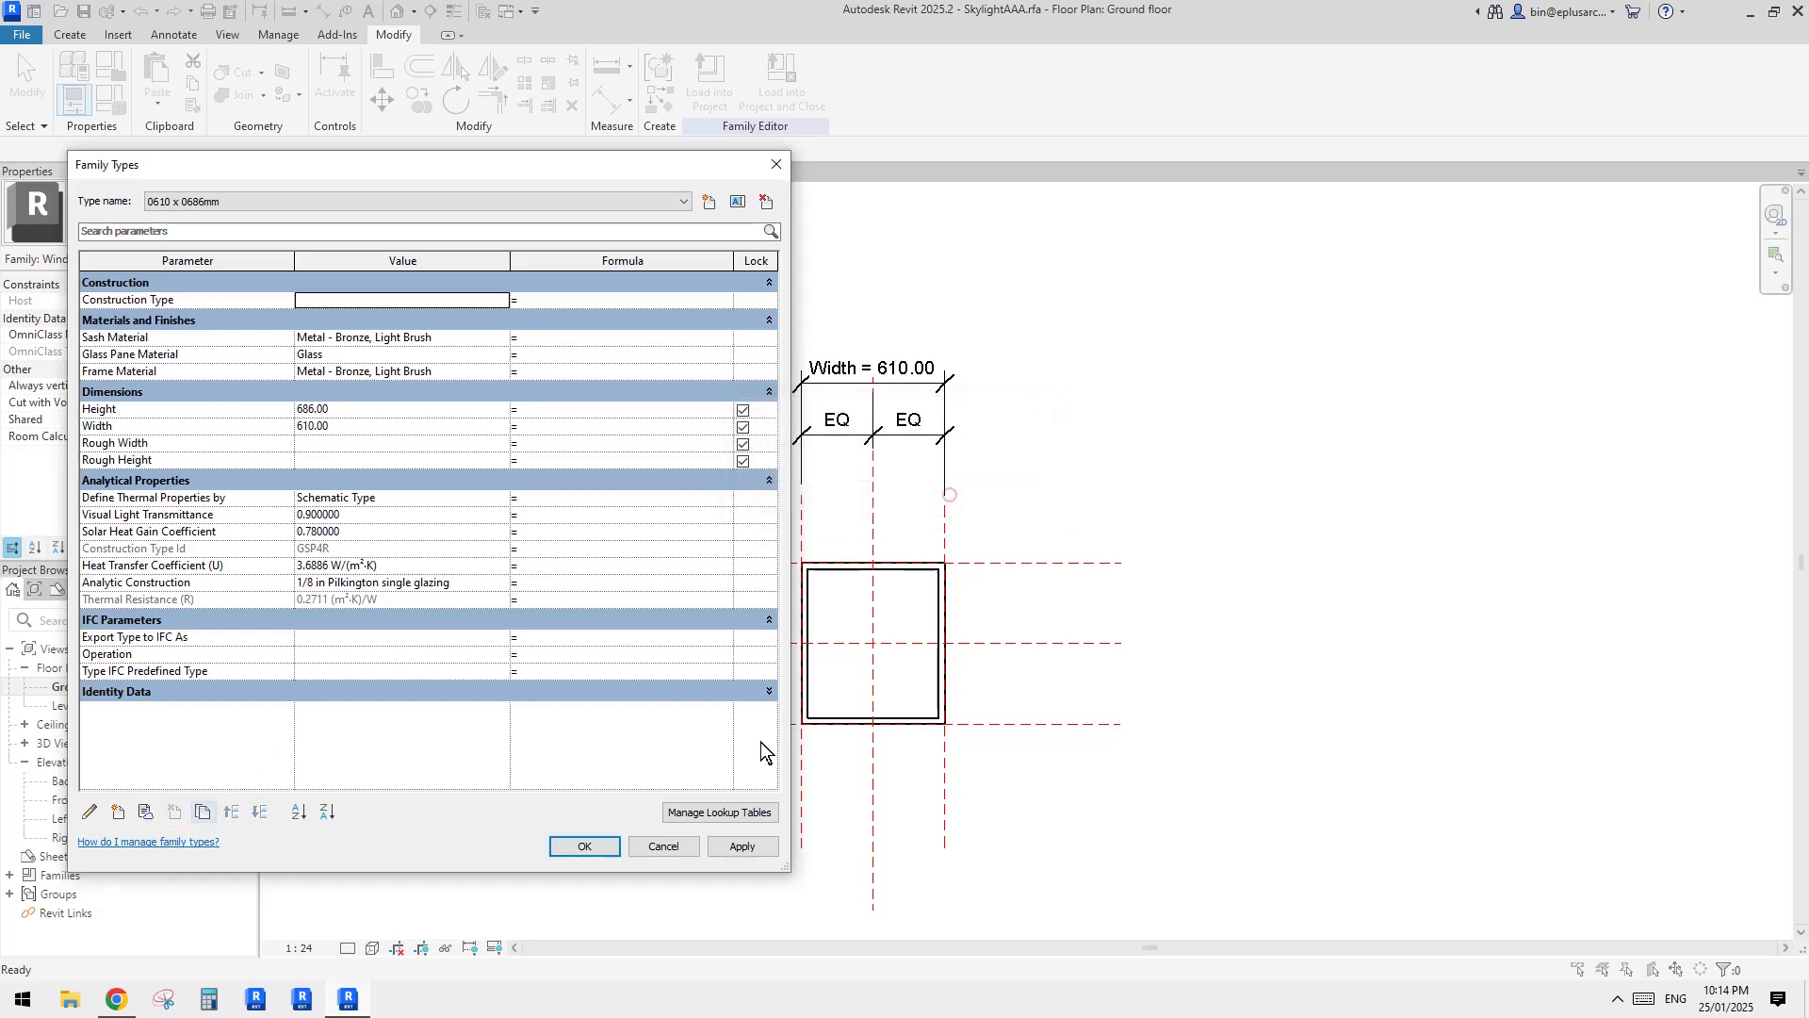
left_click(585, 847)
Step: Start a void sweep with a sketched path, keeping Reference Plane : Face as its work plane
scroll(929, 633, "up", 3)
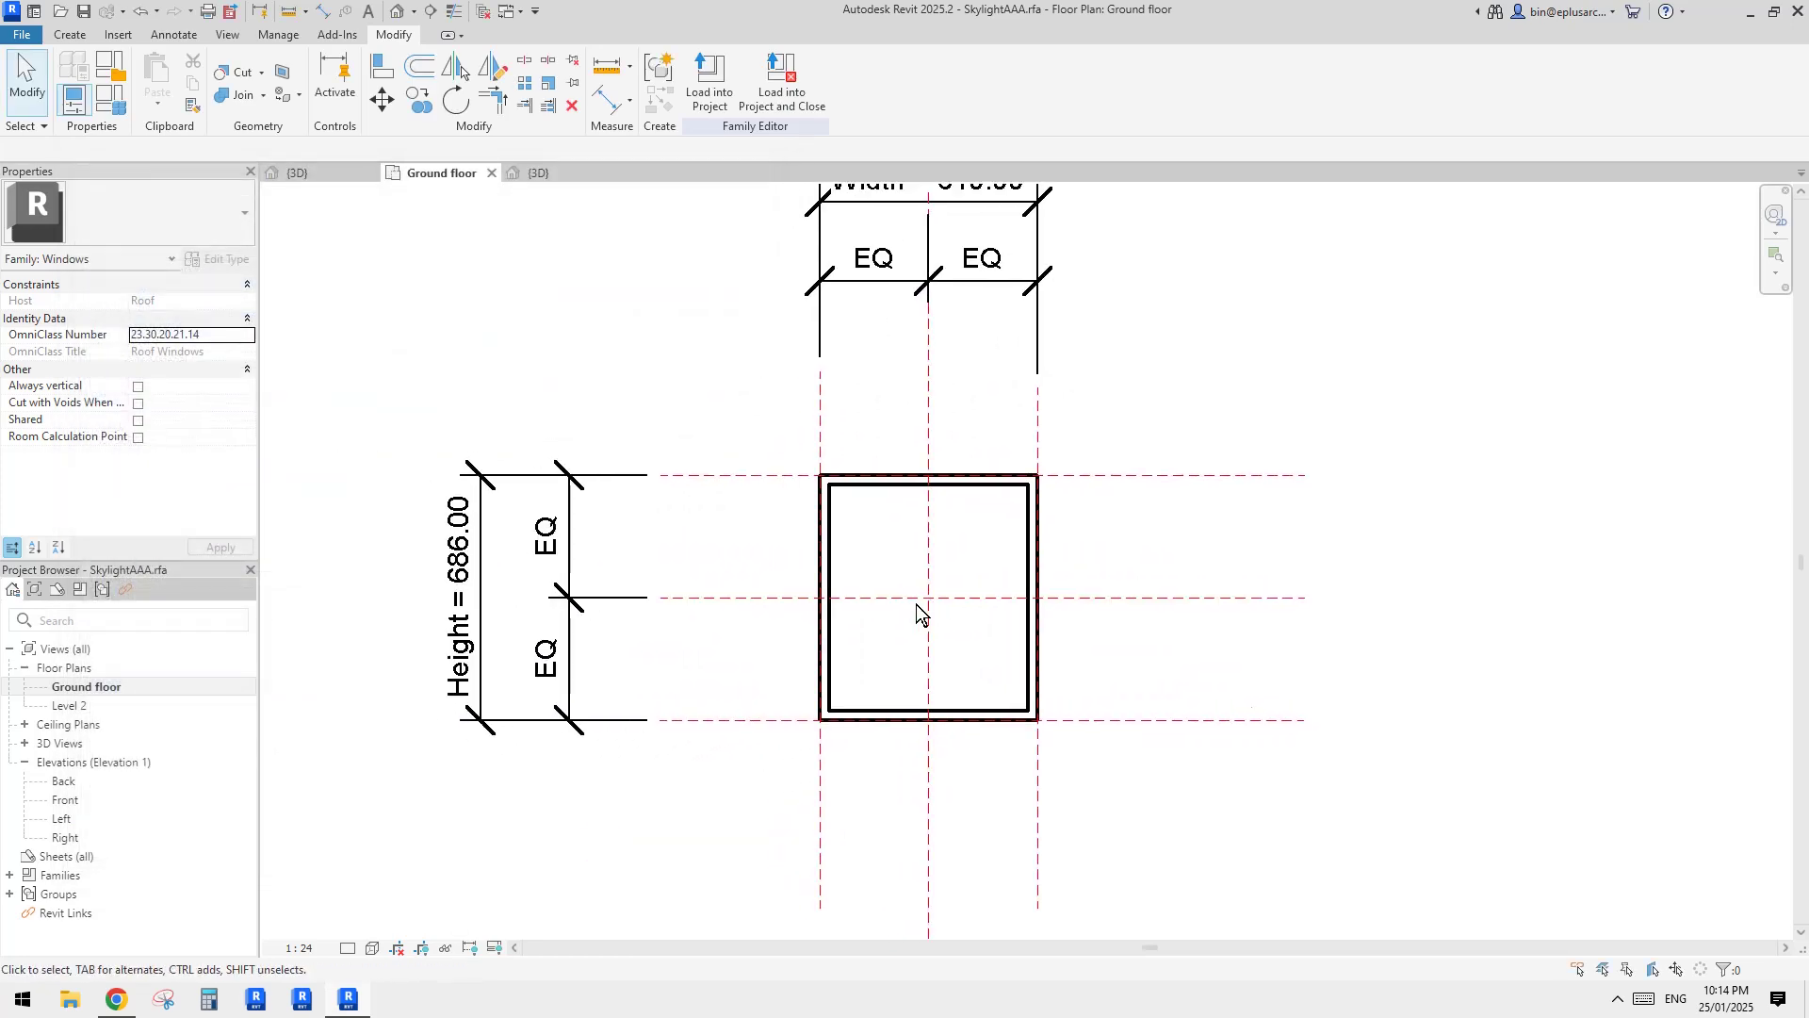
scroll(916, 608, "down", 1)
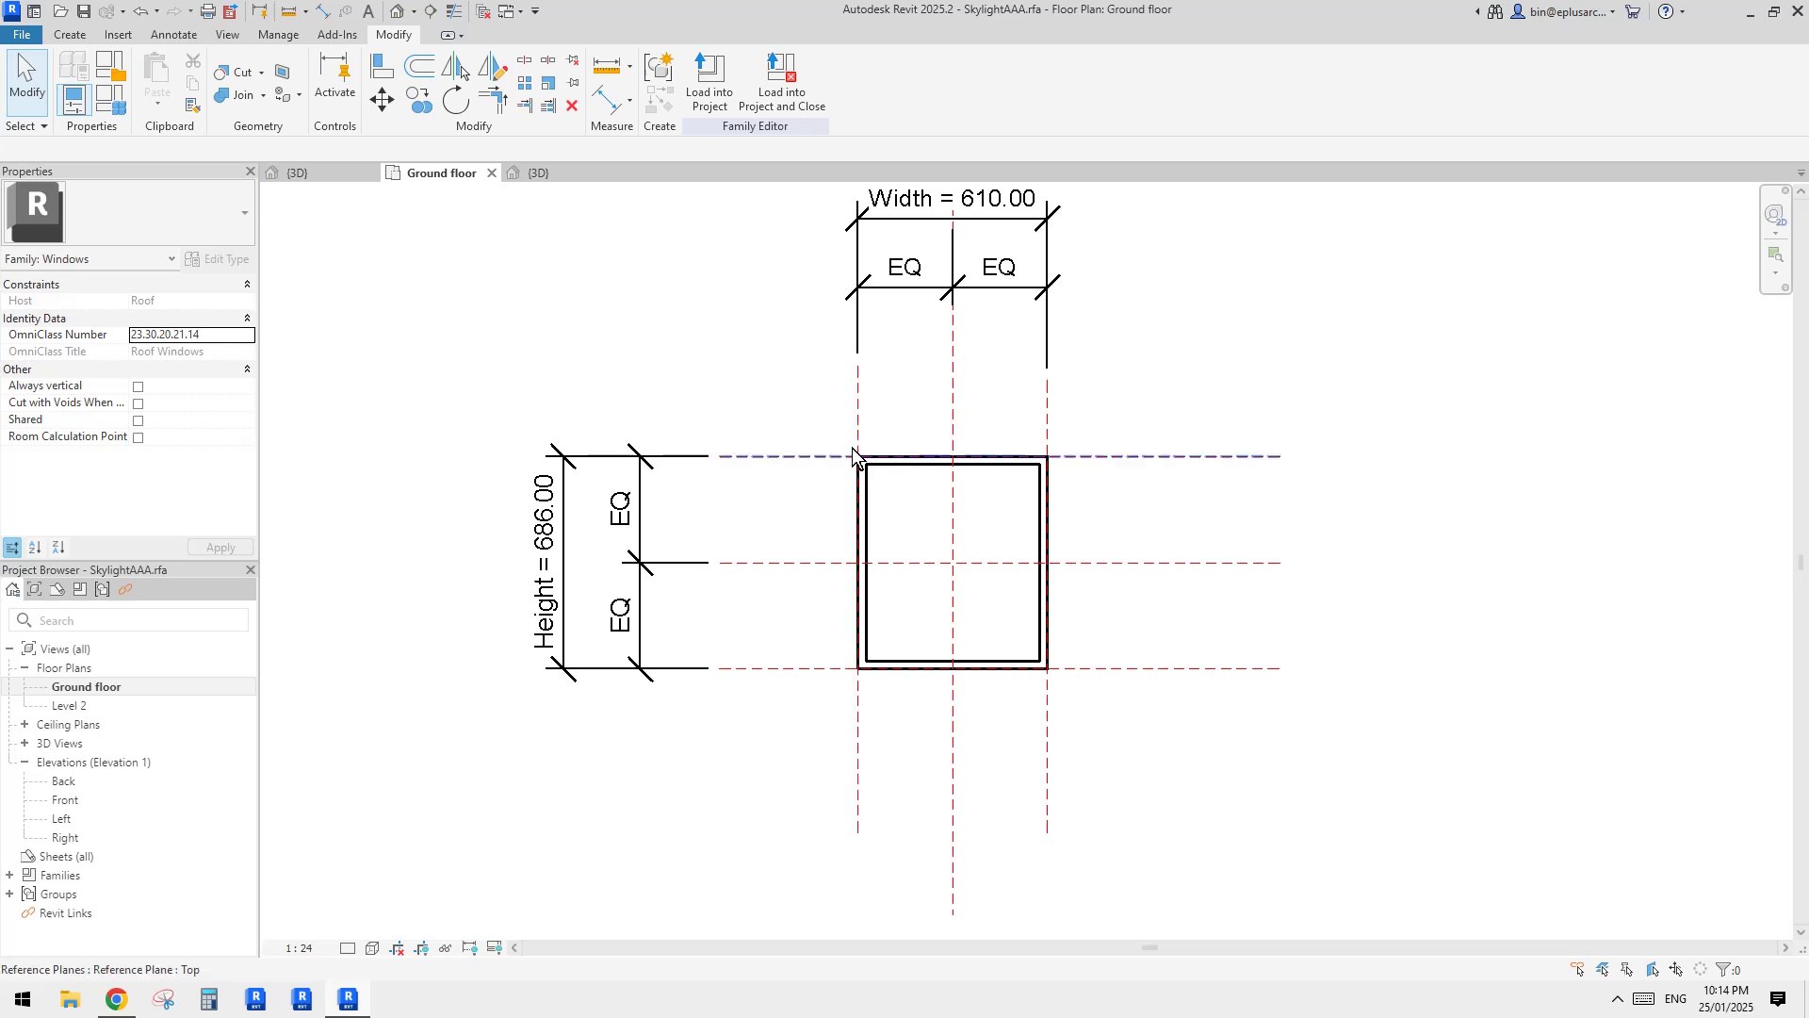
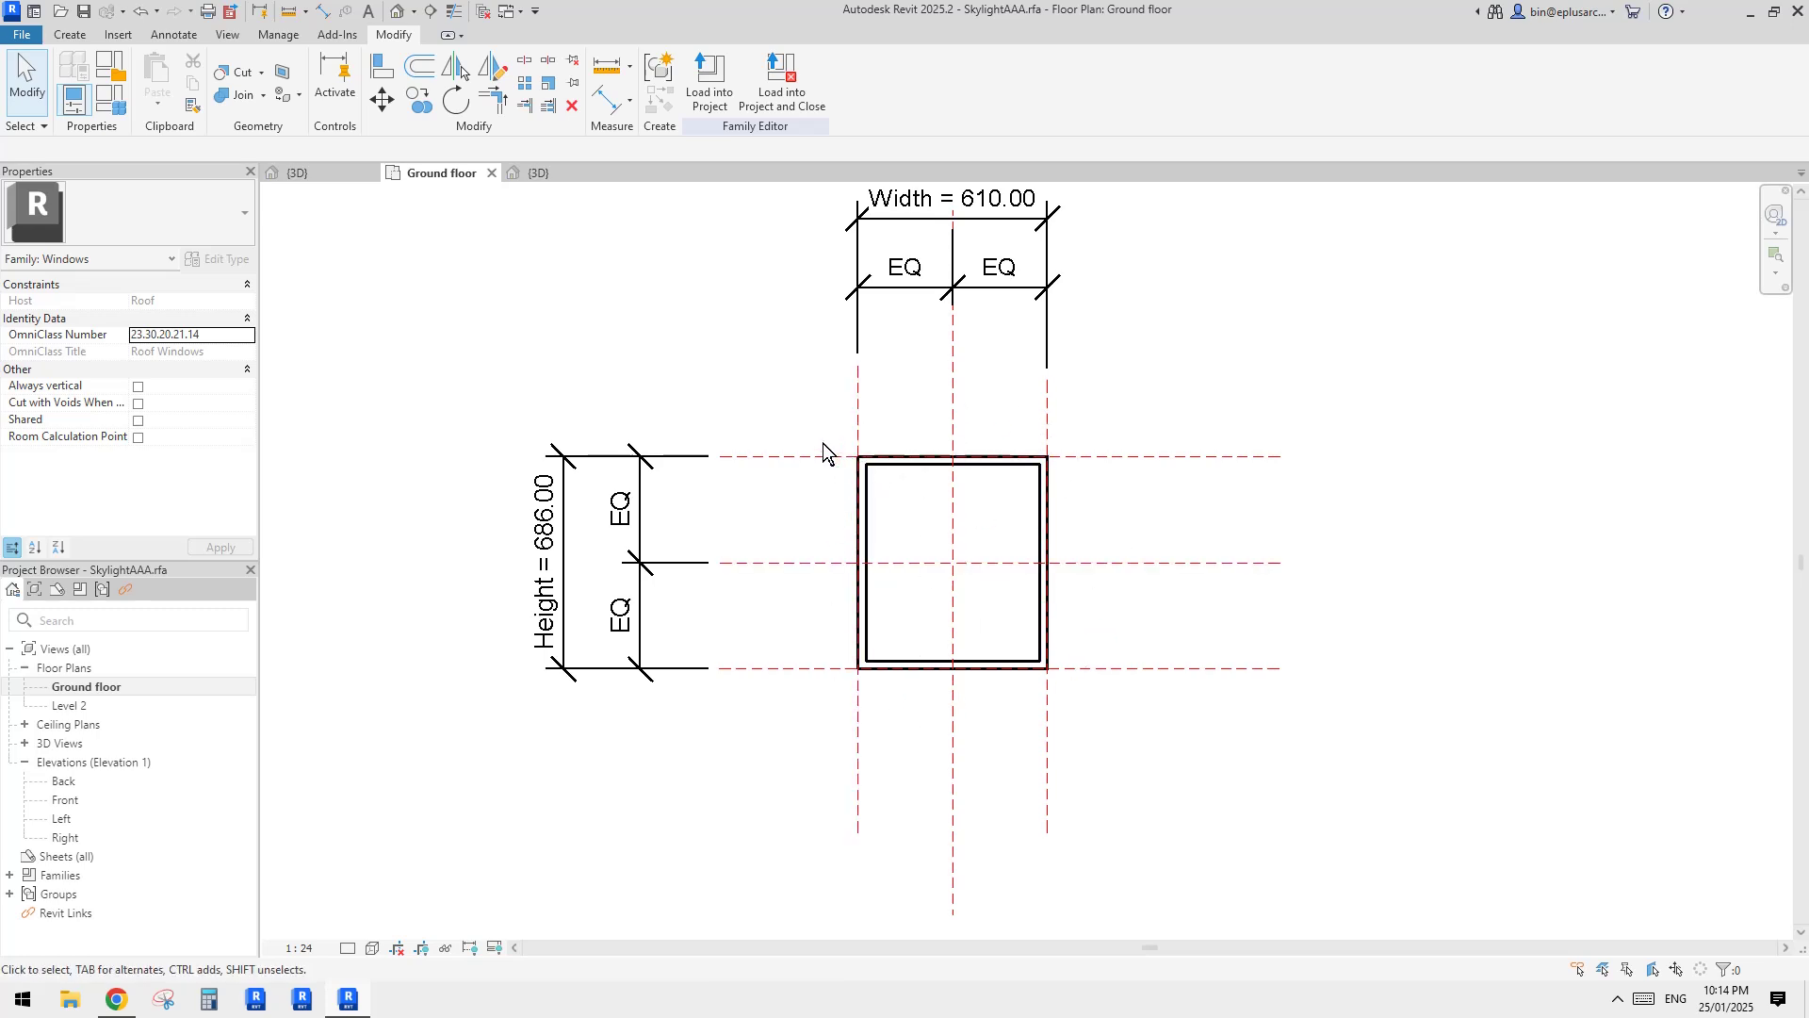
middle_click_drag(938, 594, 938, 596)
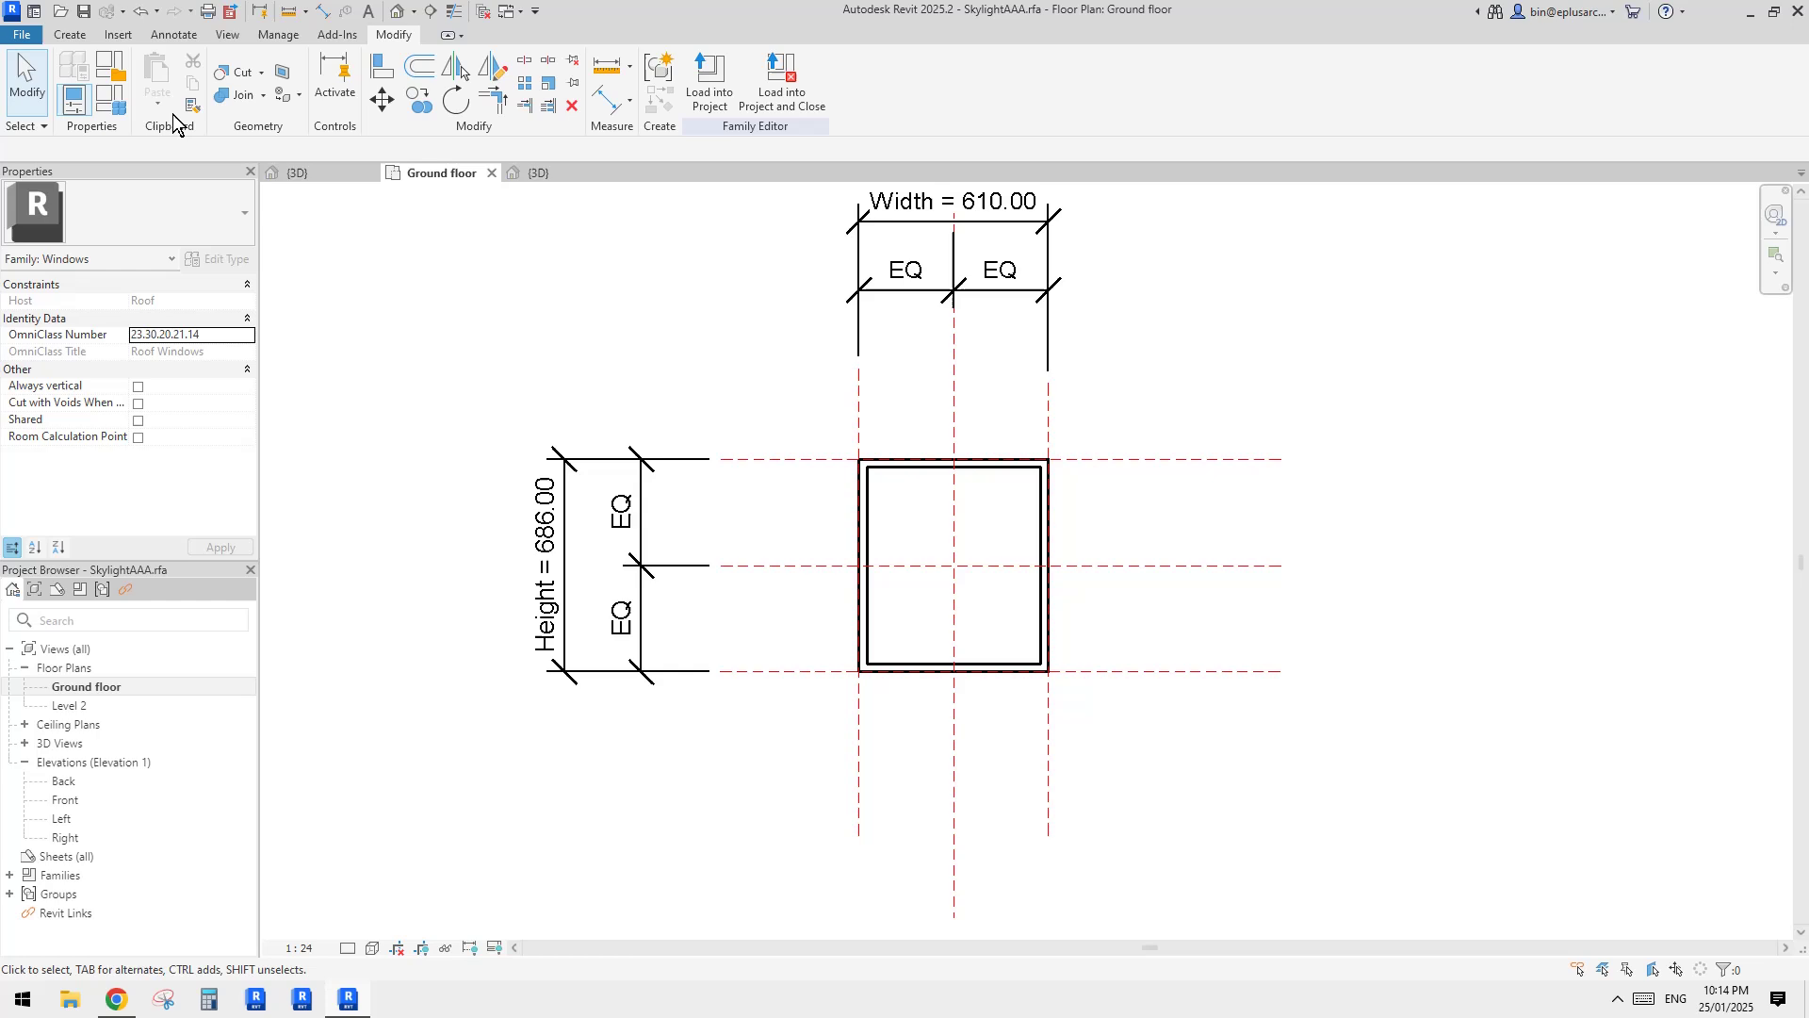
left_click(71, 35)
left_click(372, 94)
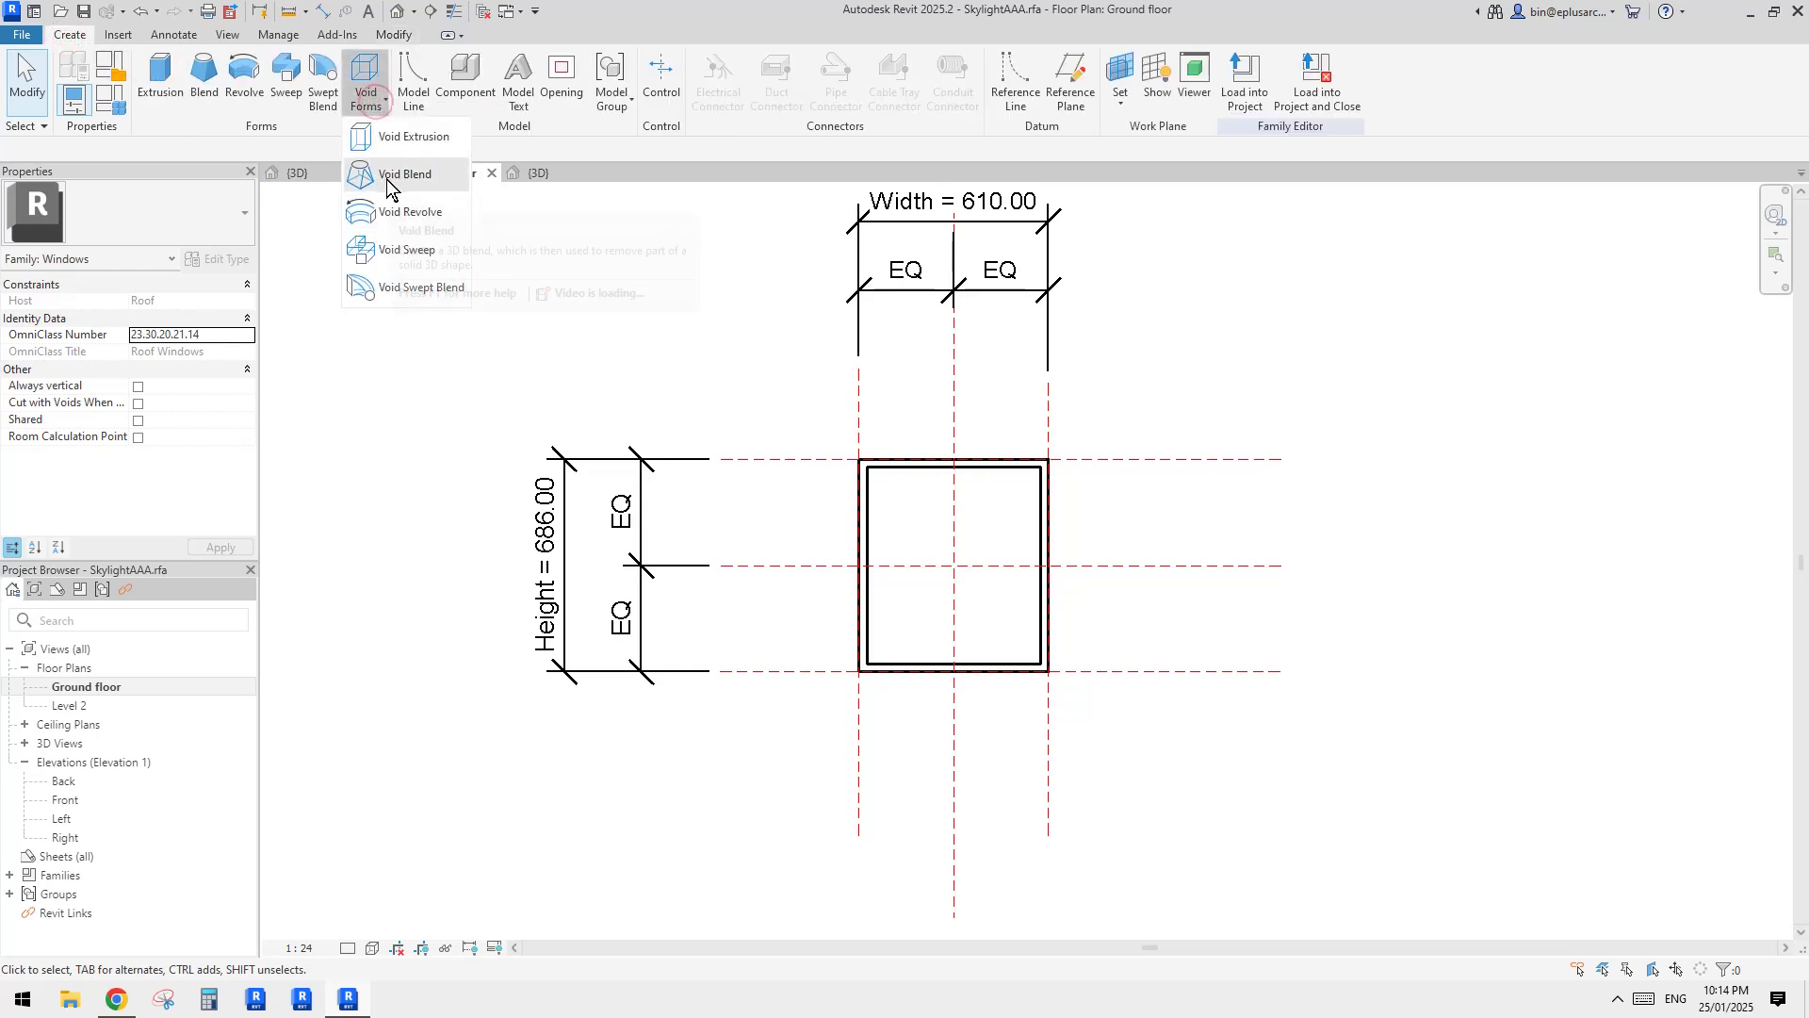
left_click(396, 249)
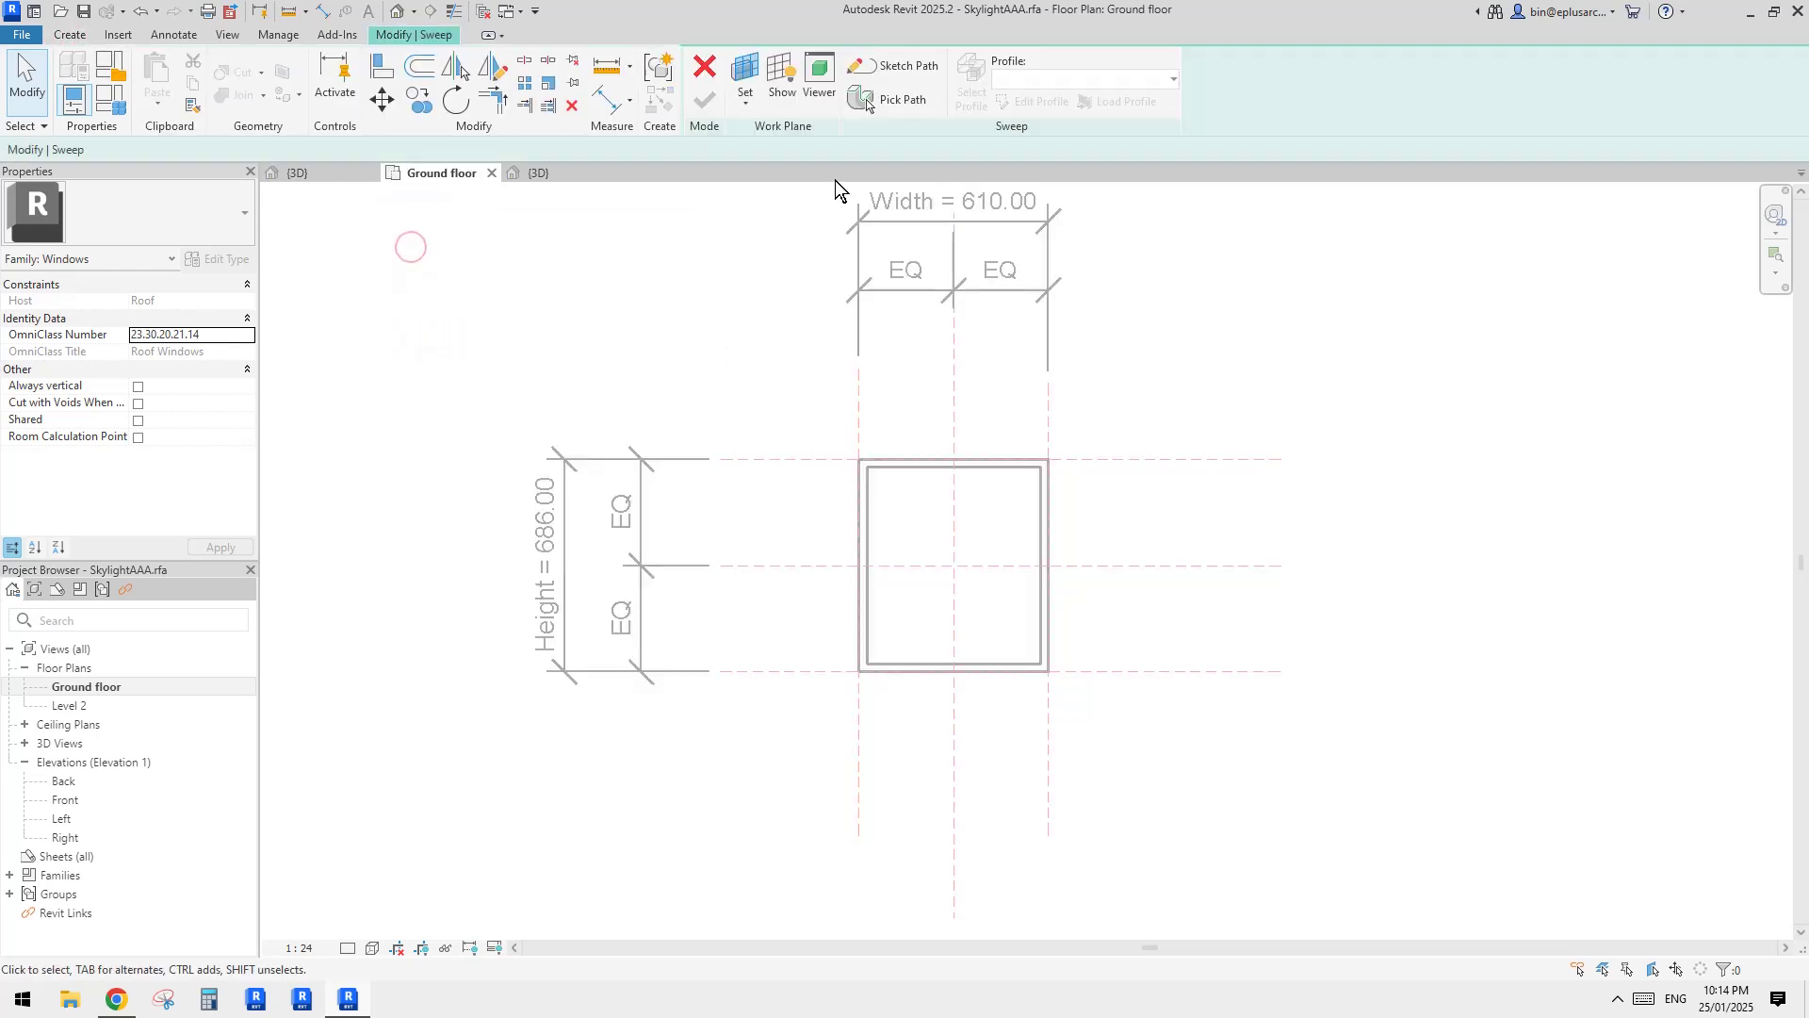
left_click(893, 75)
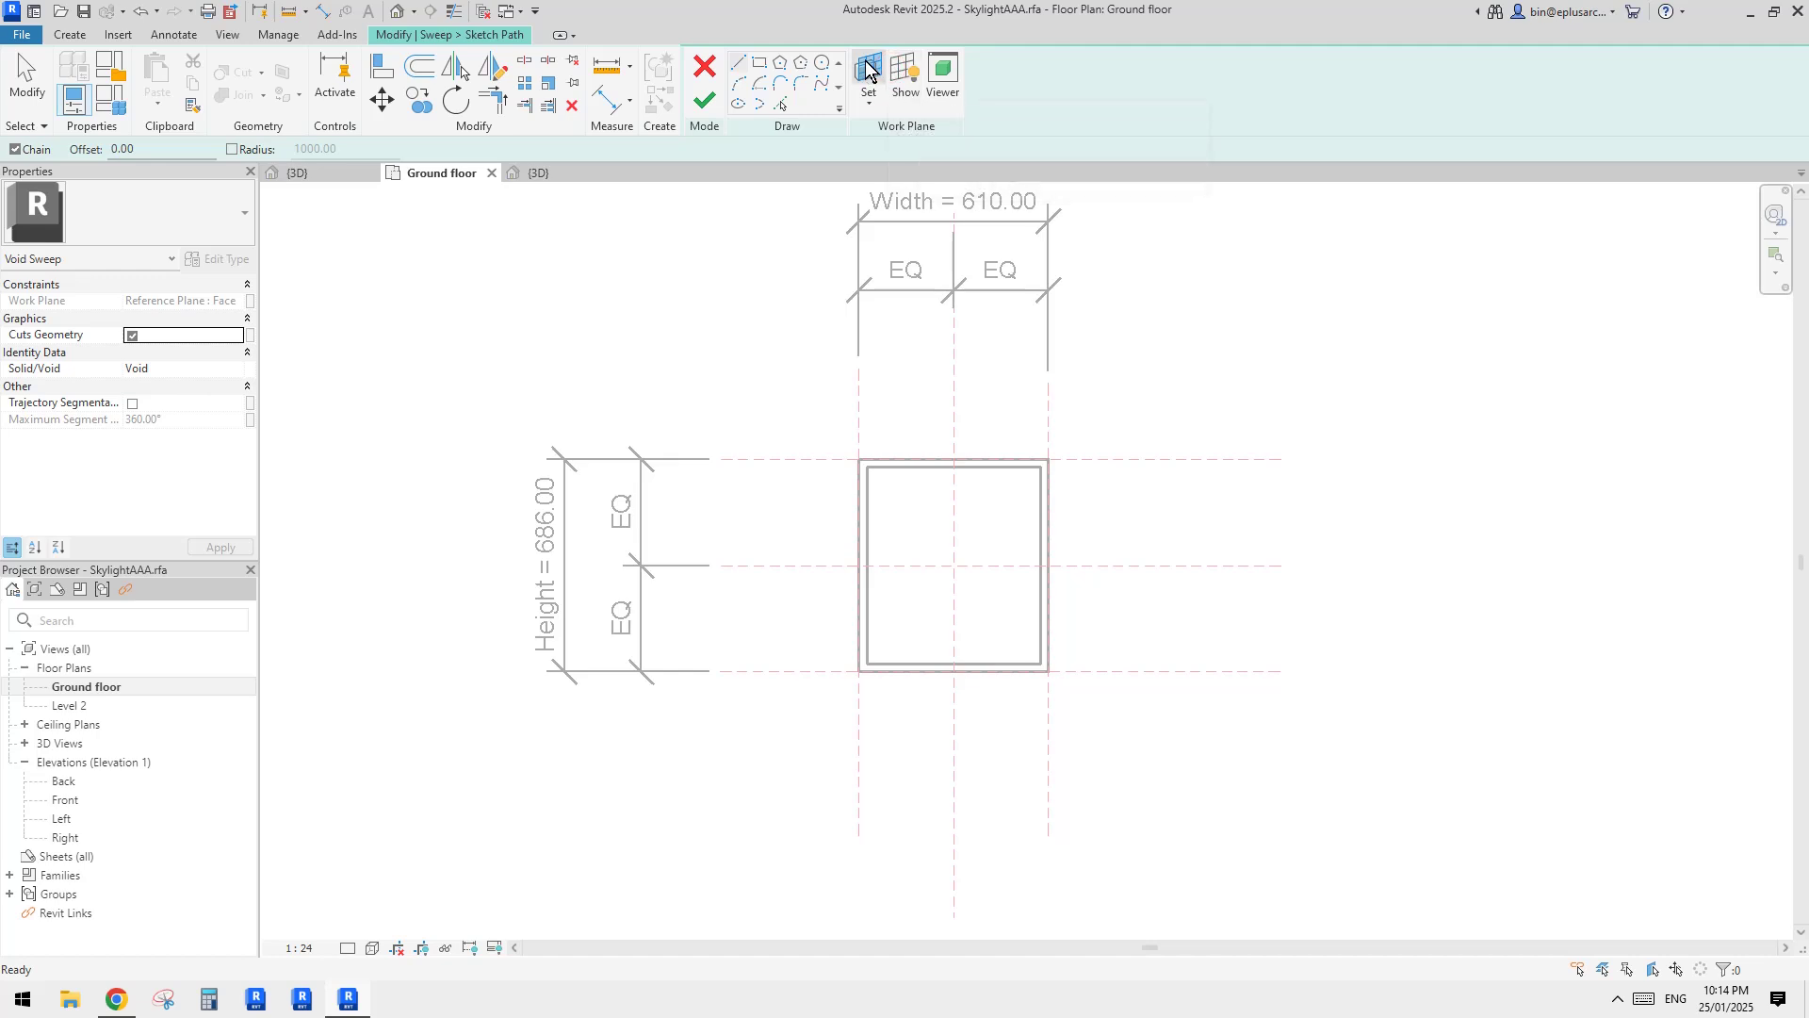
left_click(670, 495)
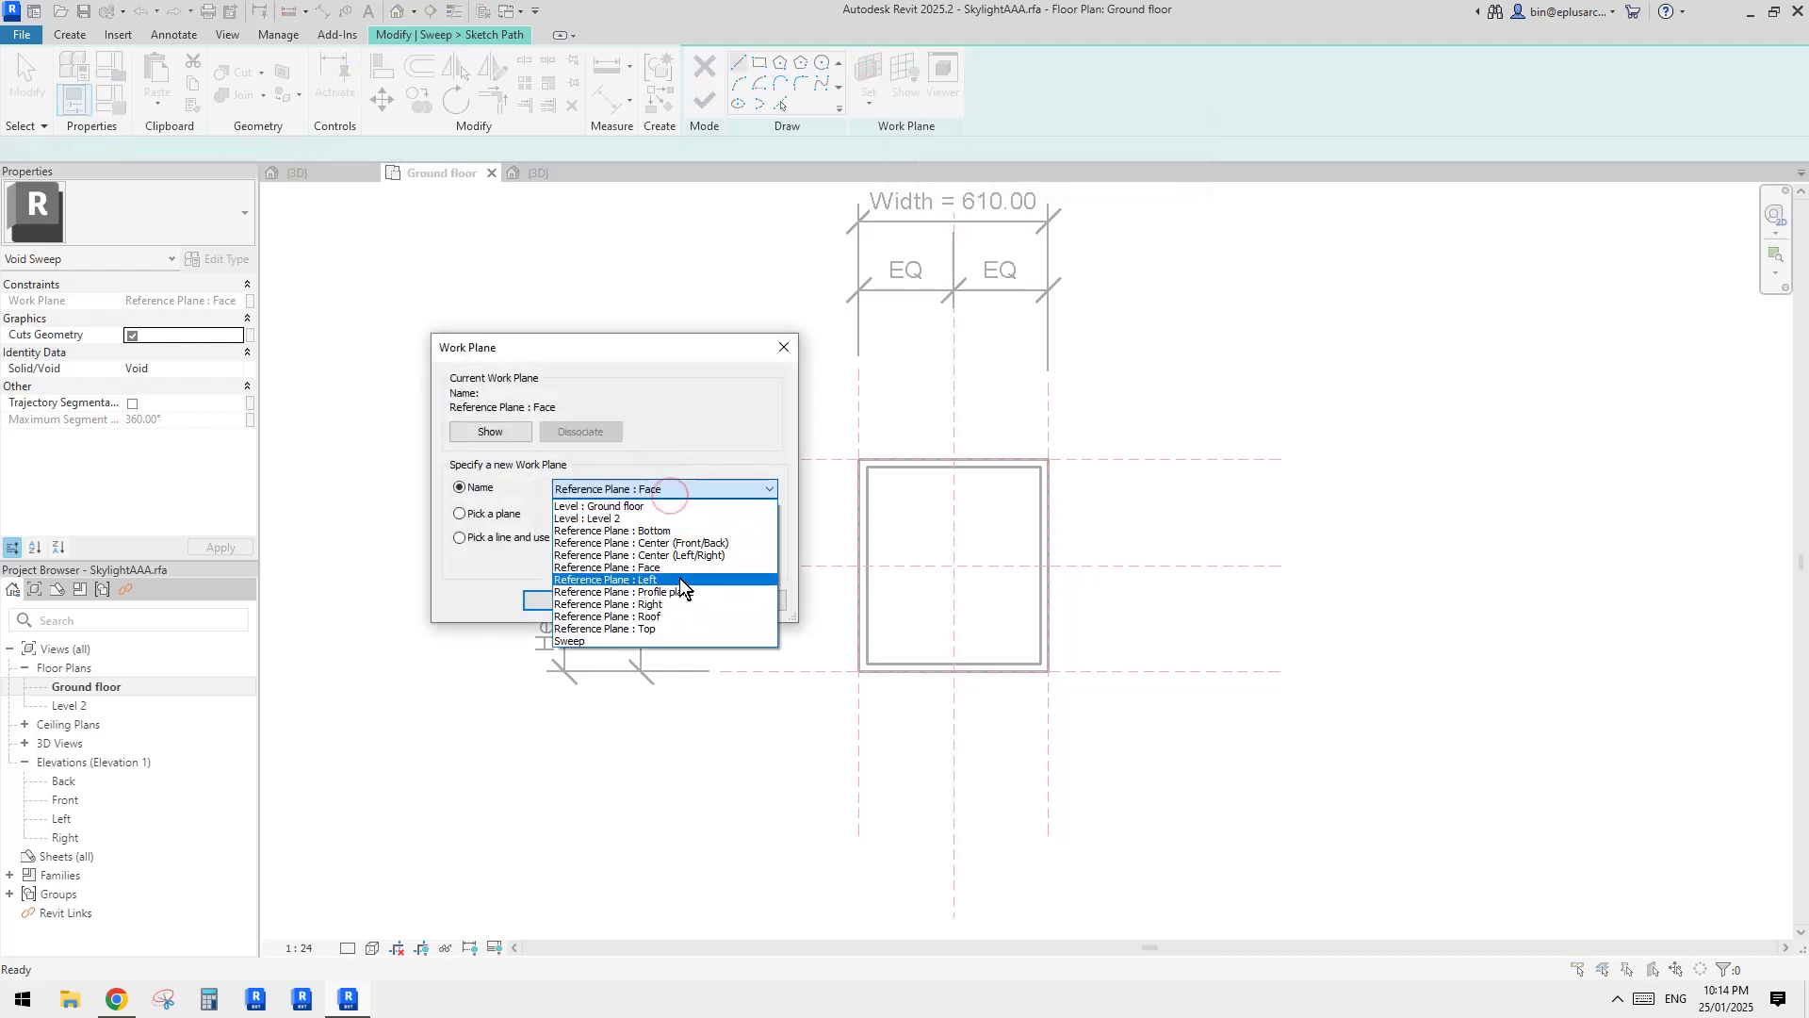
left_click(534, 517)
left_click(568, 600)
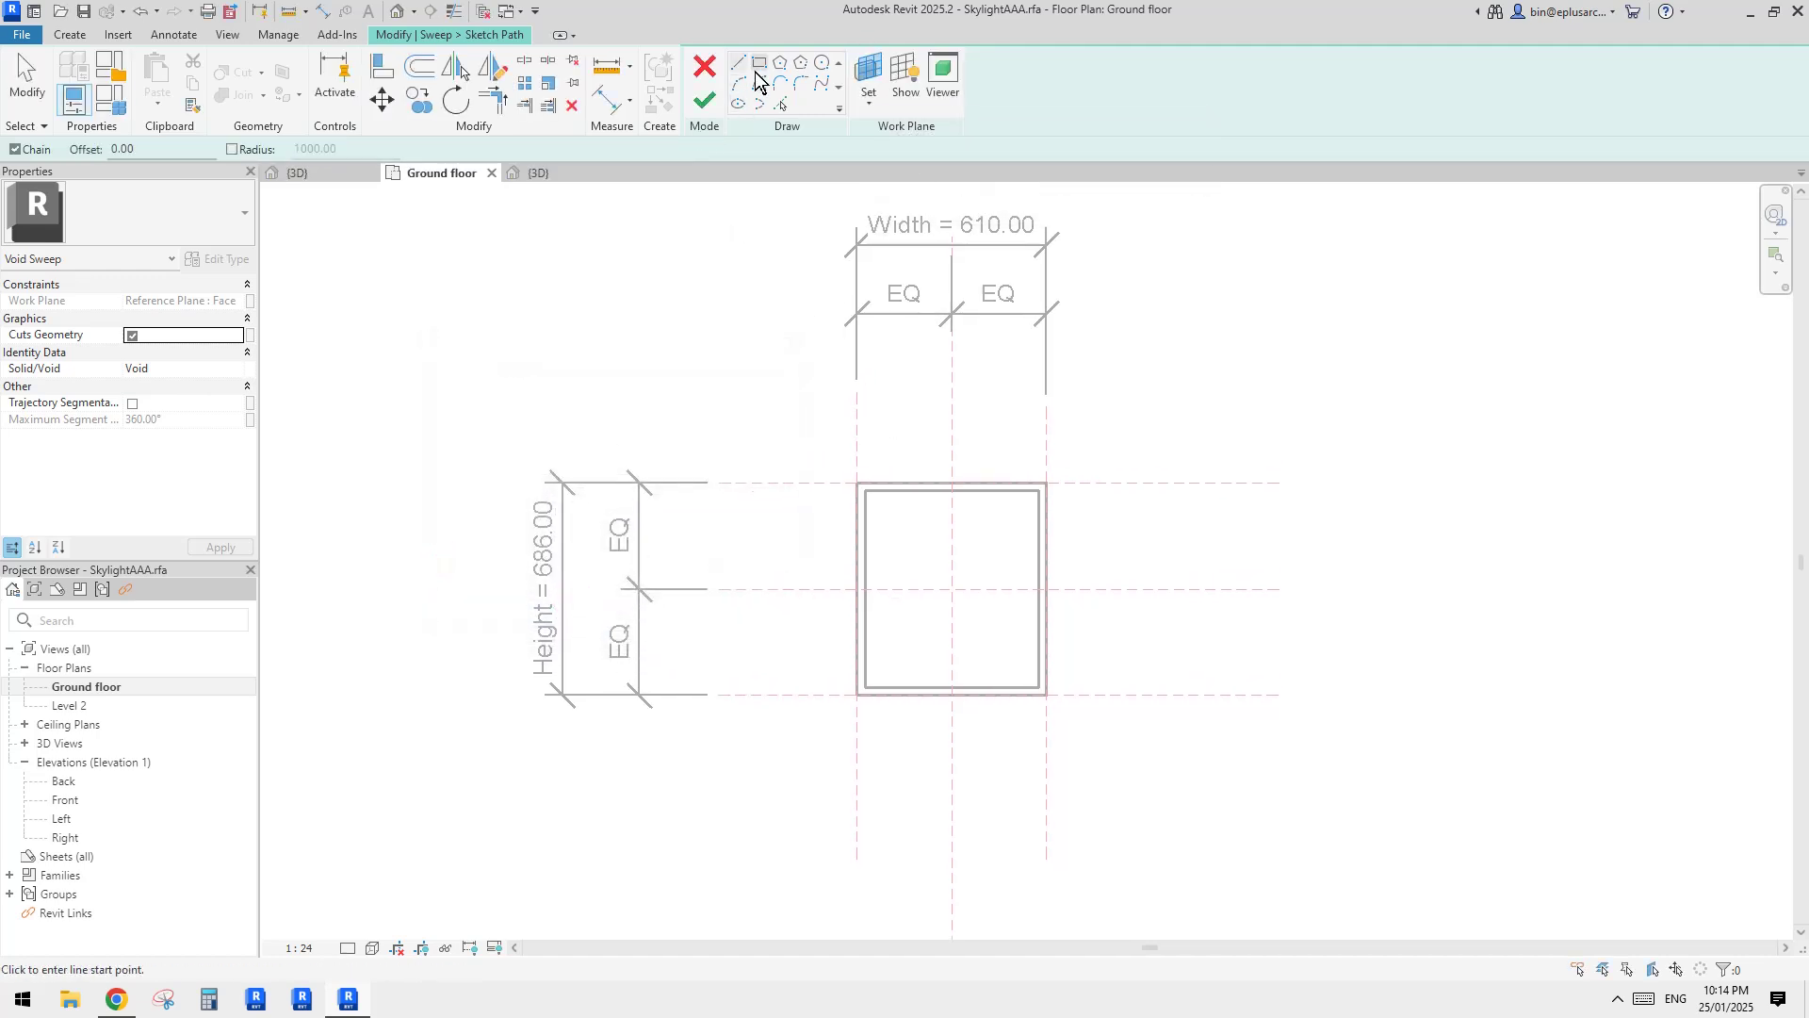
Step: Sketch a rectangular sweep path around the skylight frame's outer edge, lock all four sides to the reference planes, and finish the path
left_click(856, 484)
left_click(1045, 695)
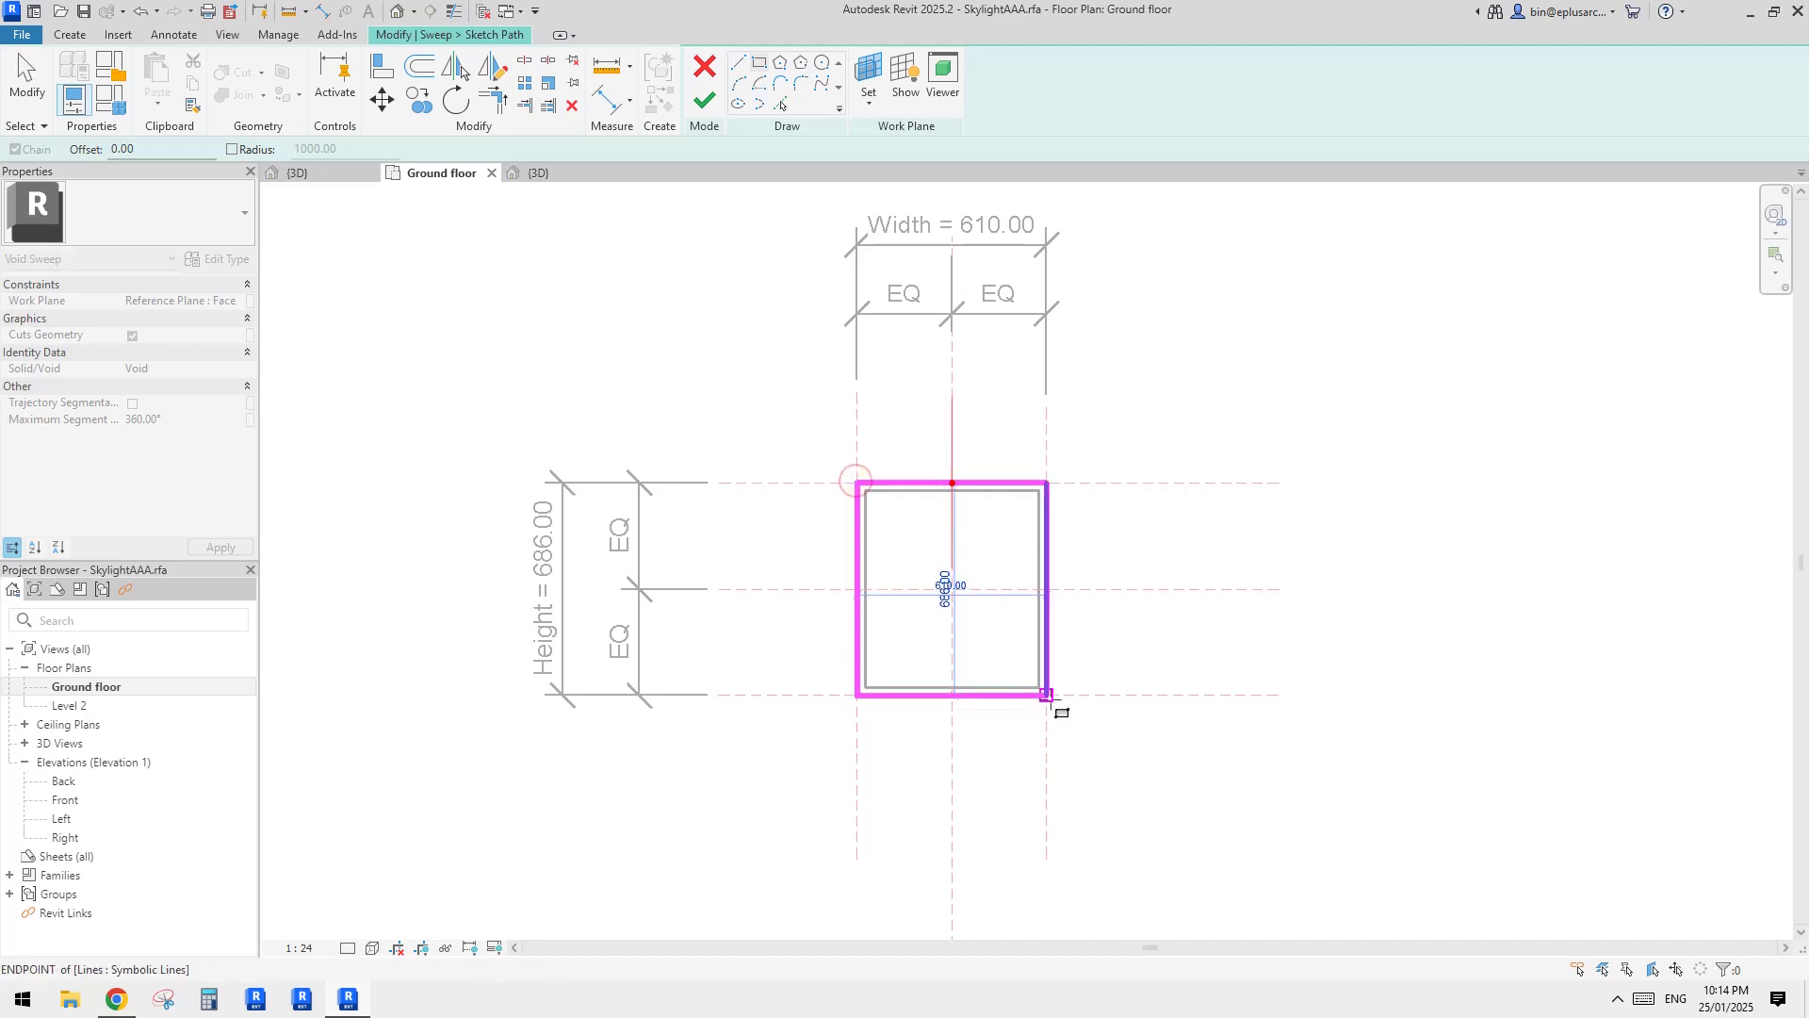
left_click(825, 622)
left_click(920, 450)
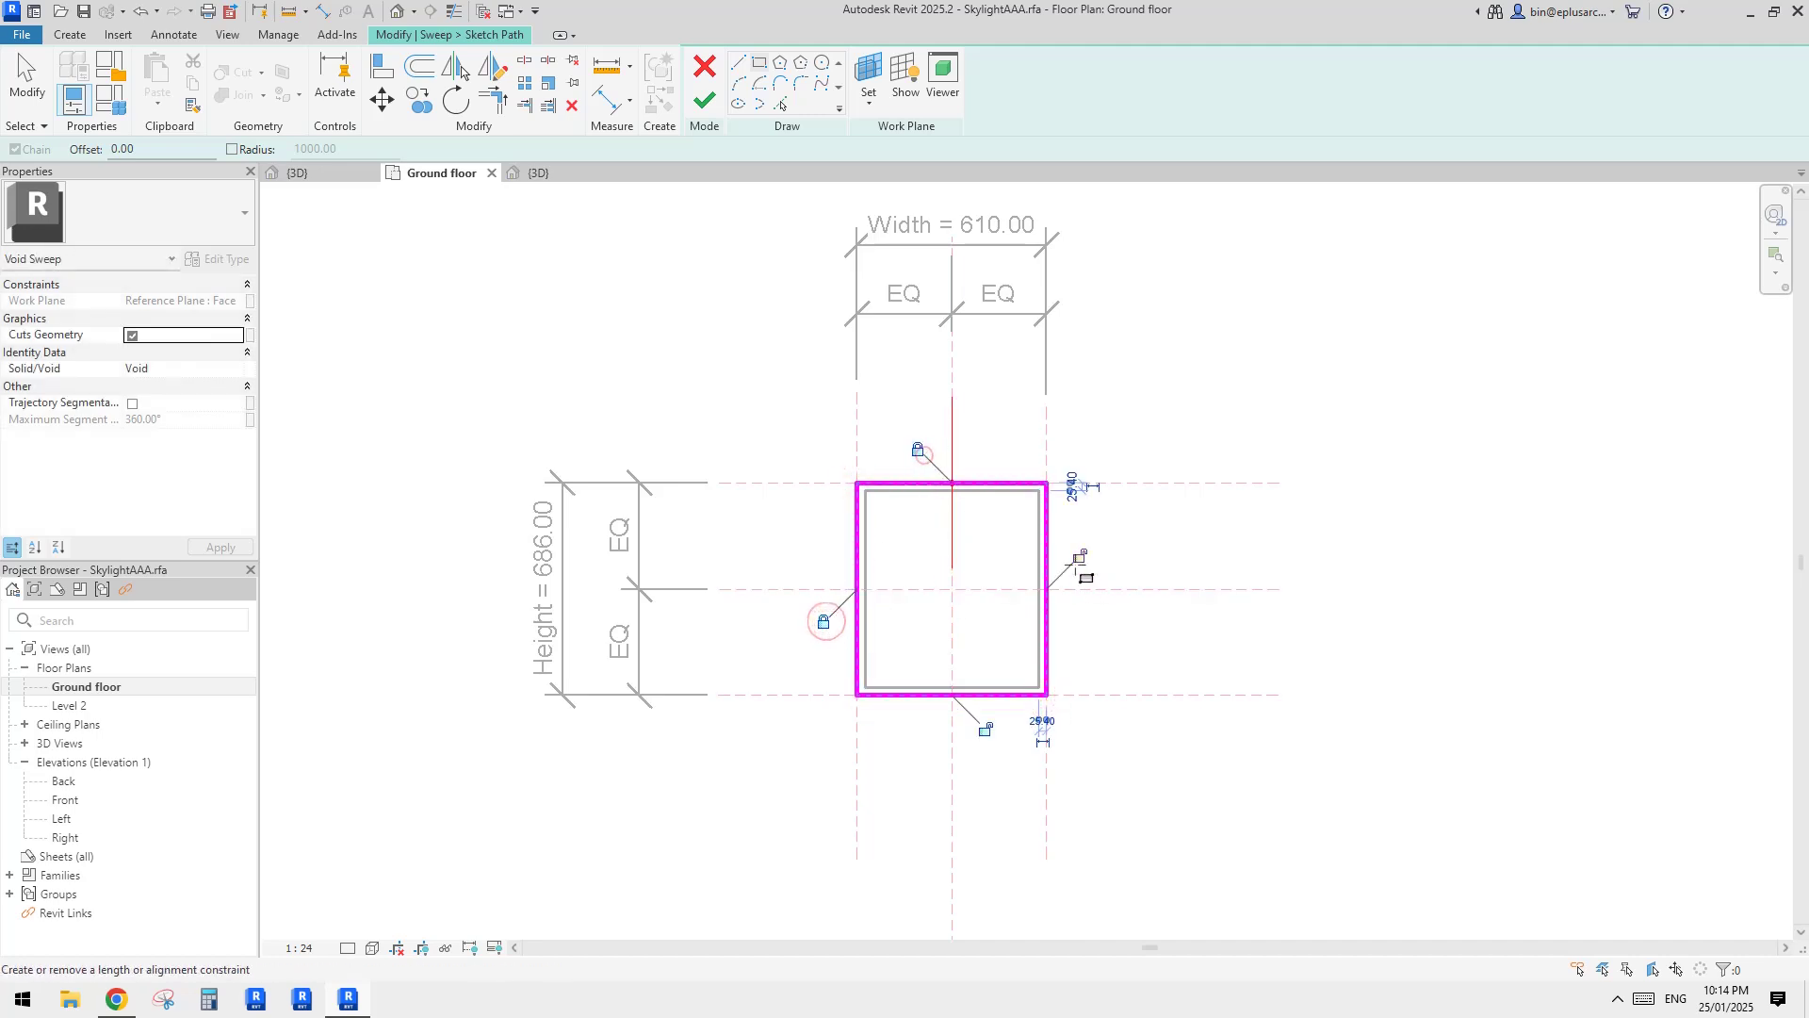
left_click(988, 726)
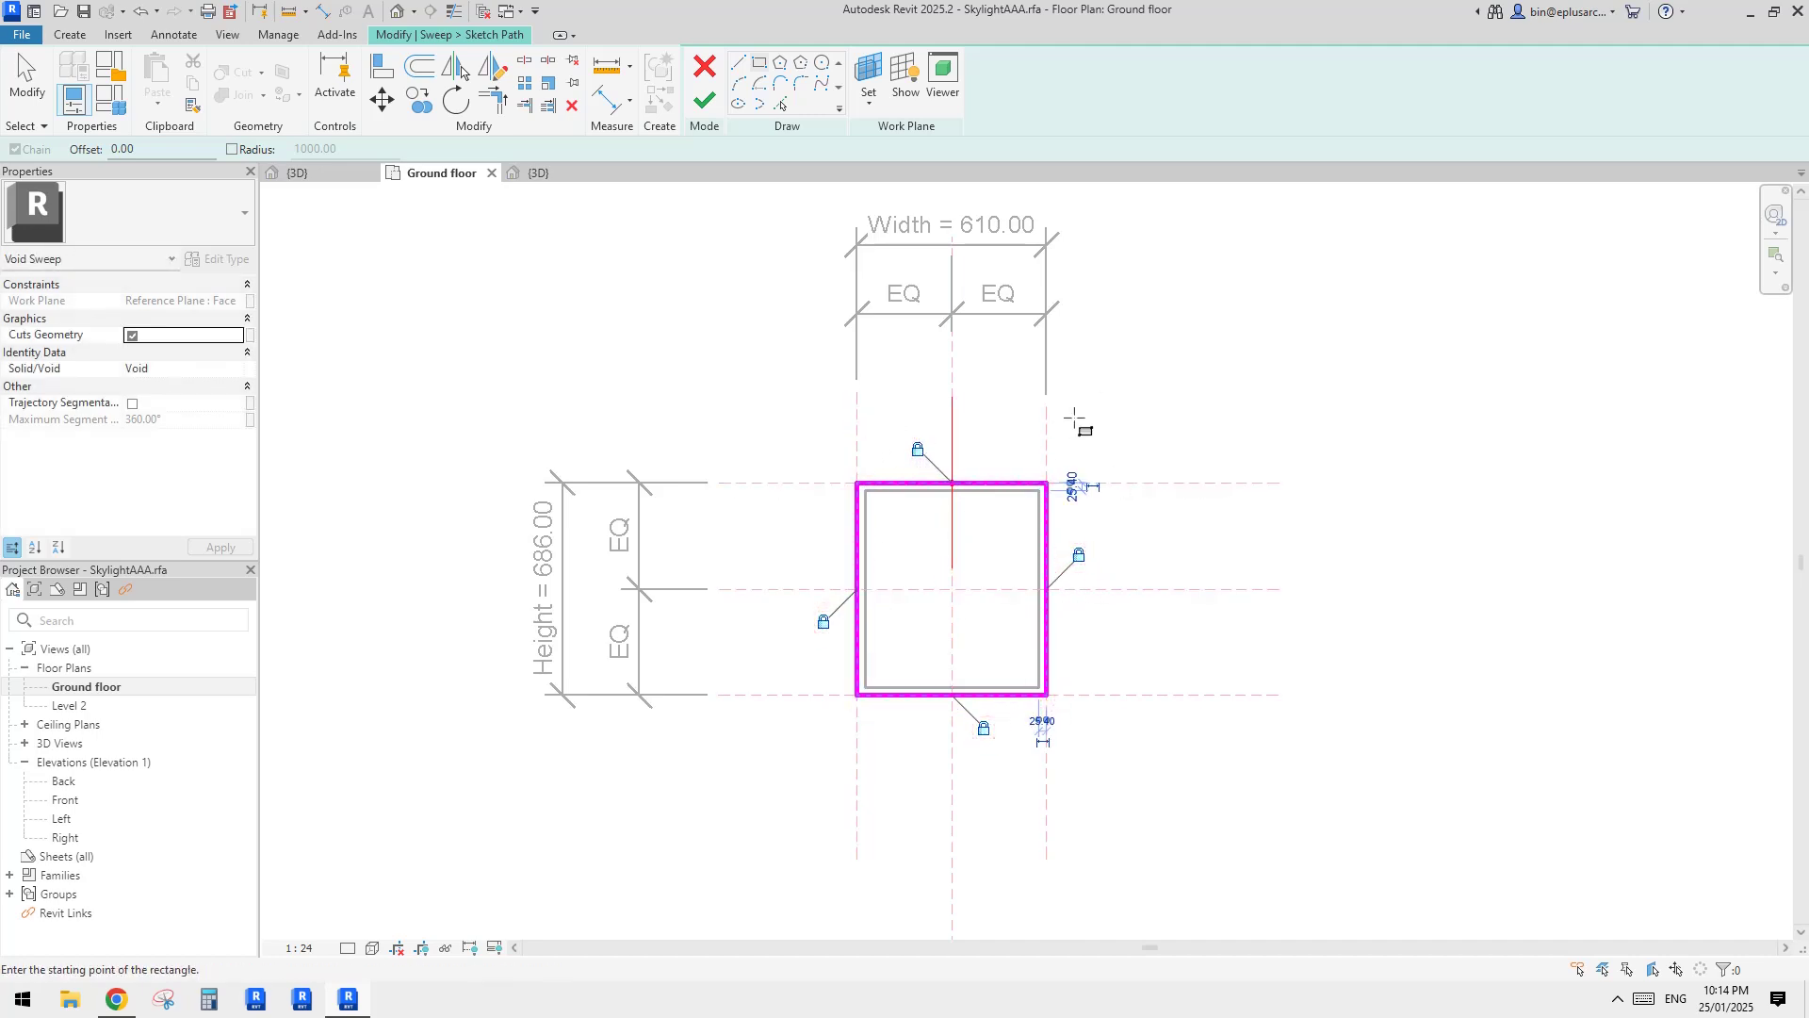
left_click(705, 99)
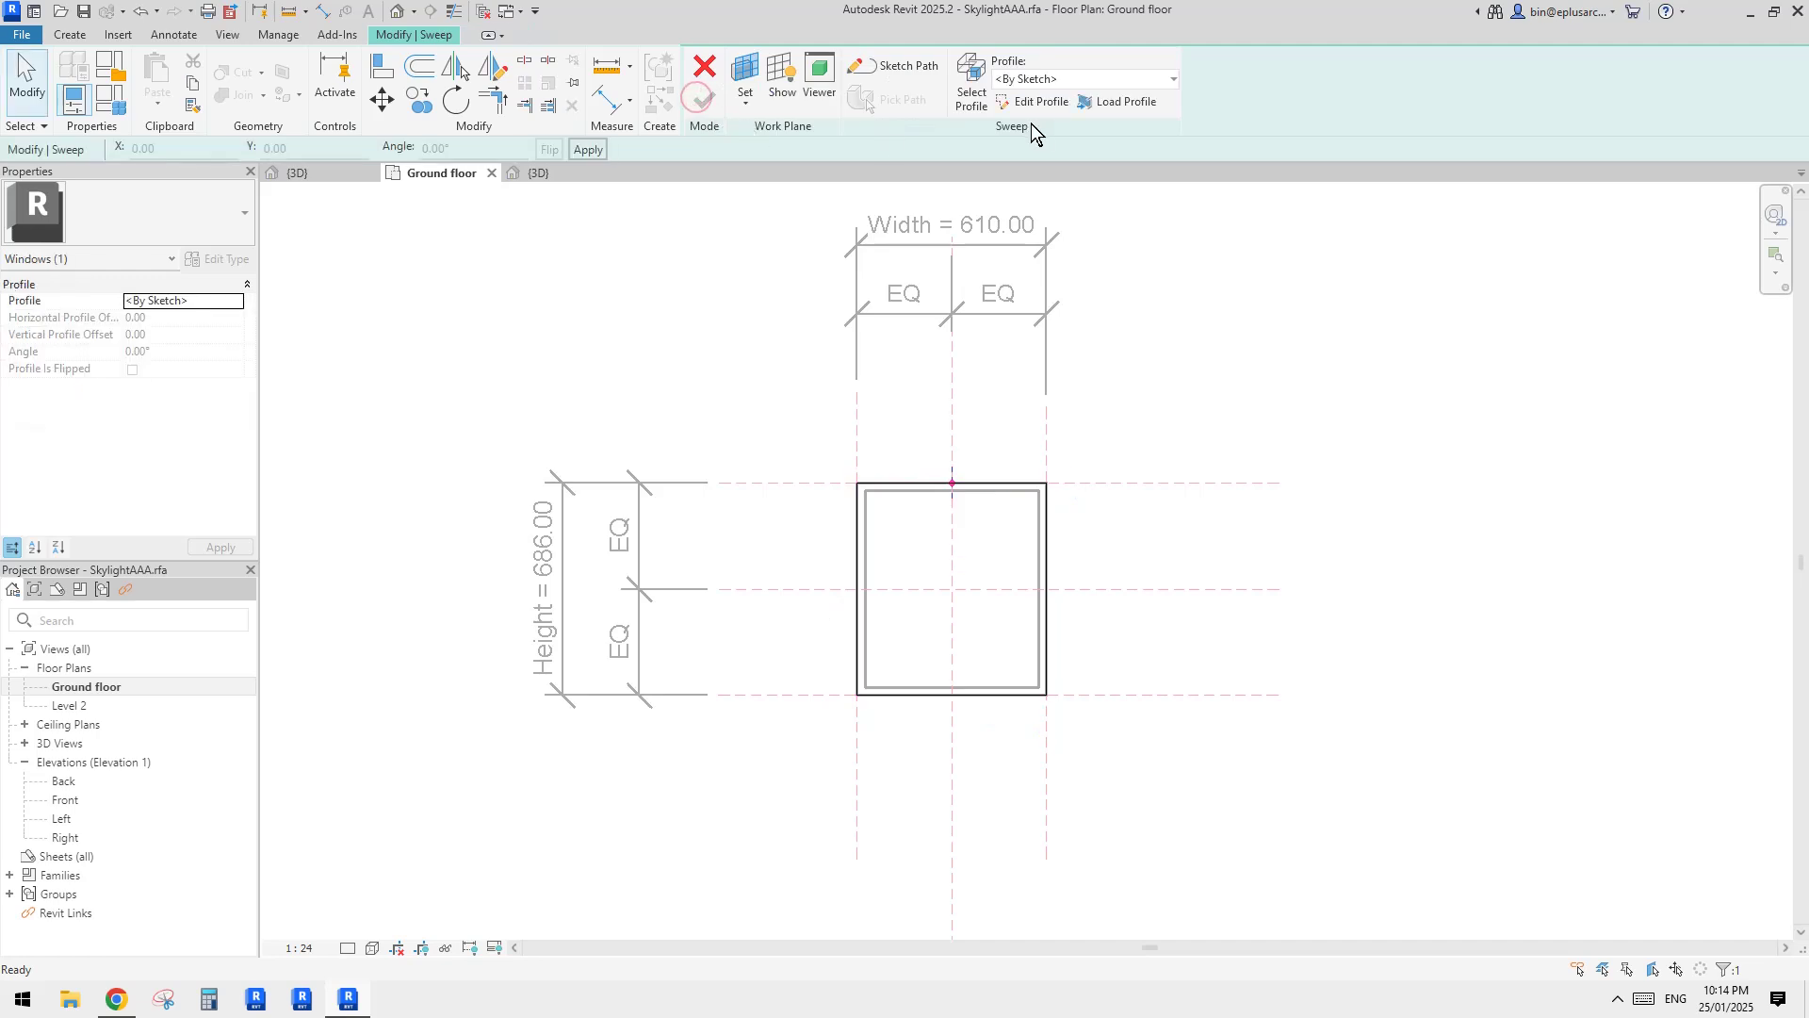
Step: Sketch a triangular sweep profile in the Left elevation, about 240 mm wide and 300 mm deep, spanning the roof thickness outward from the skylight edge
left_click(1036, 102)
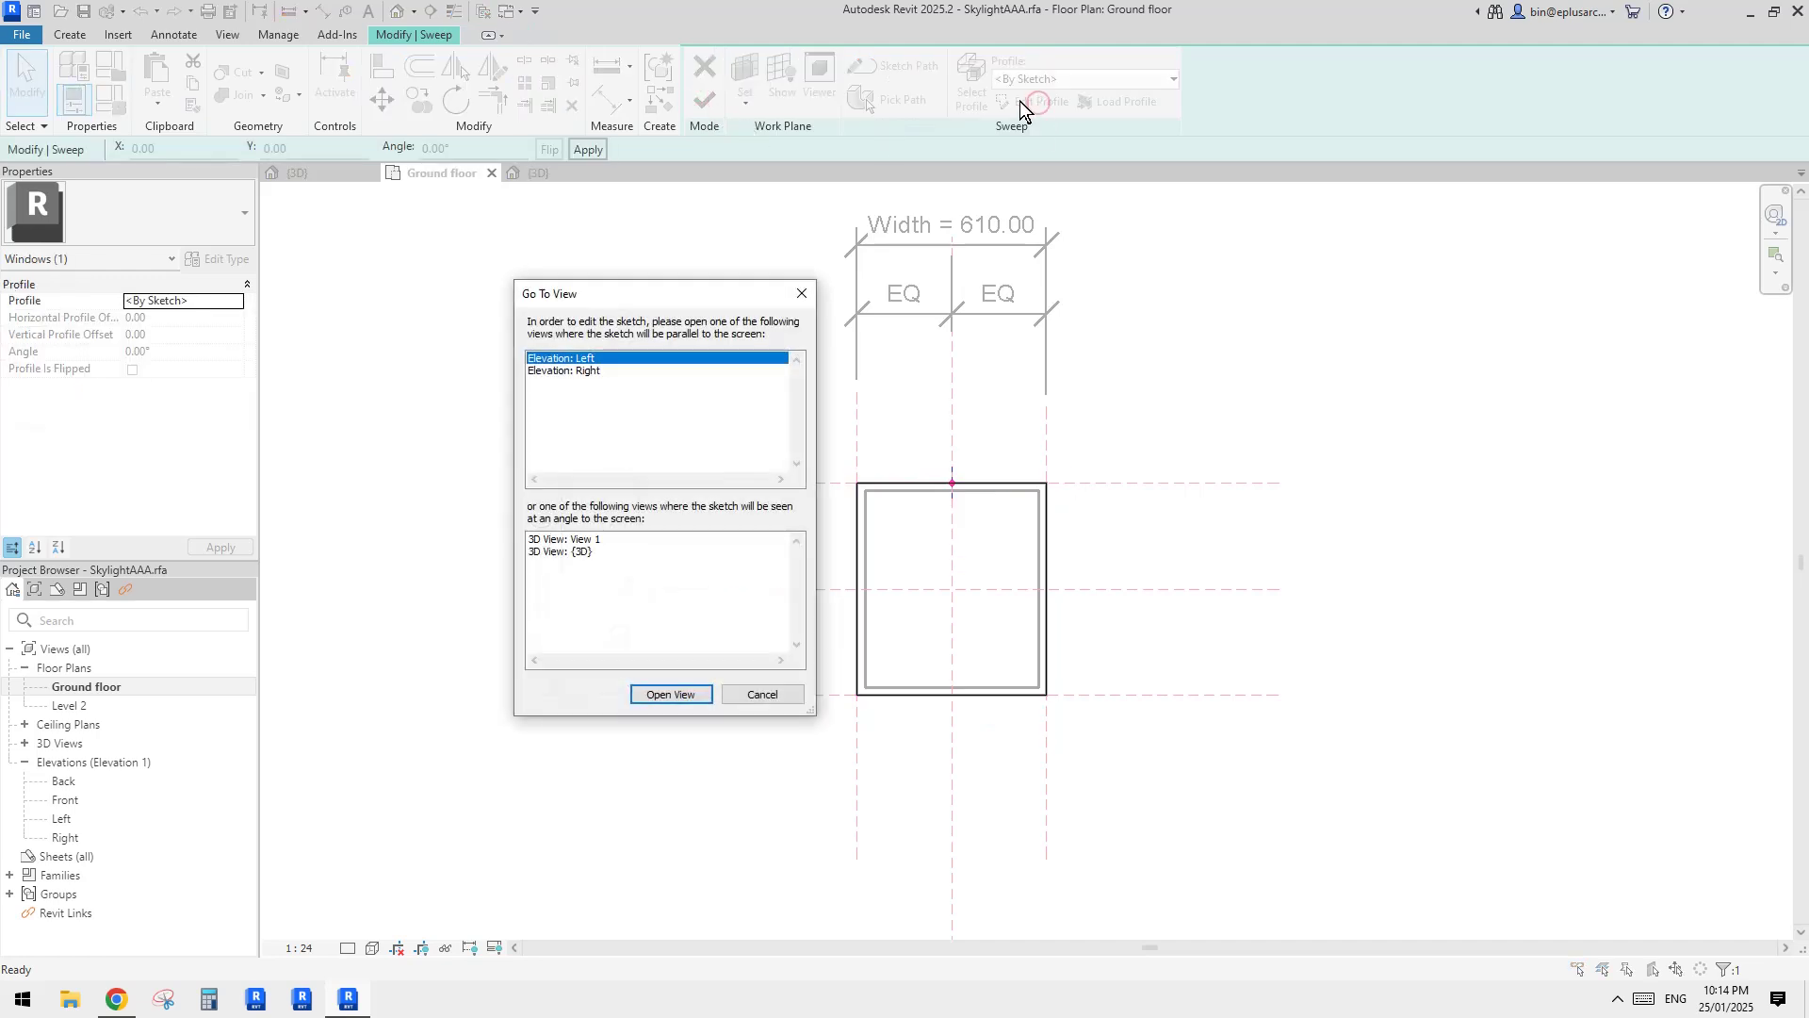
left_click(659, 694)
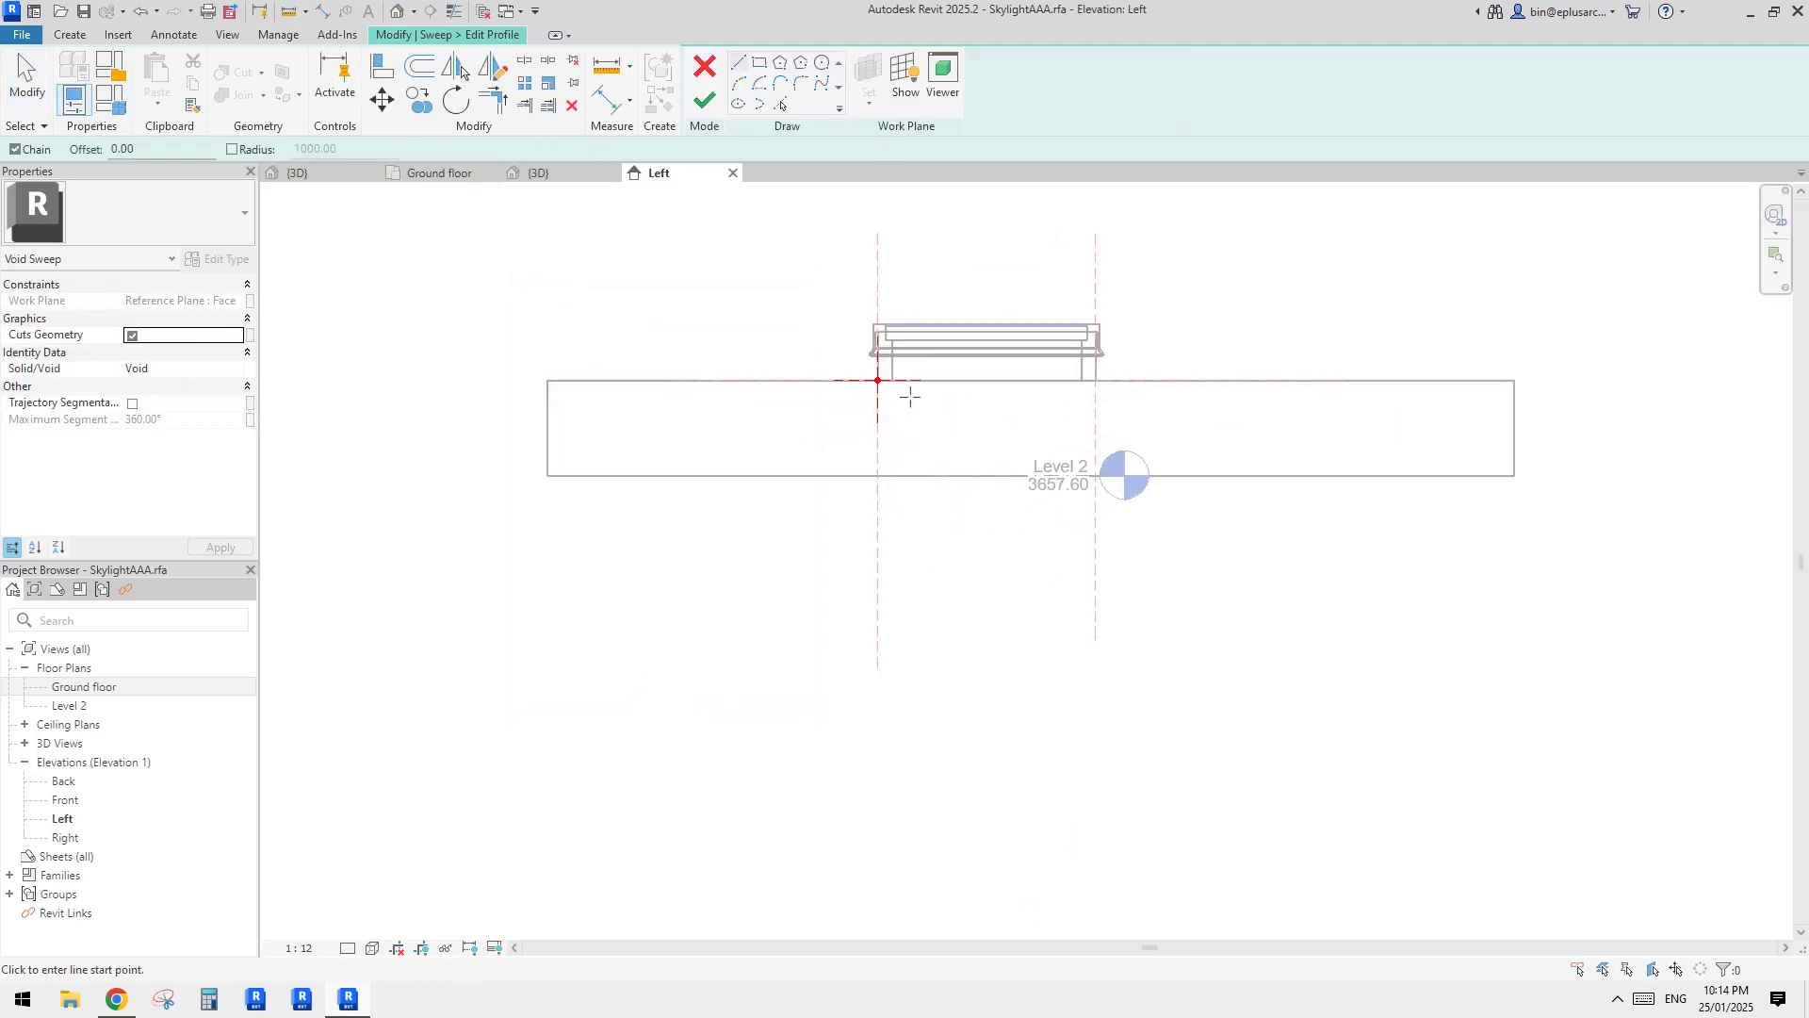
scroll(876, 388, "up", 4)
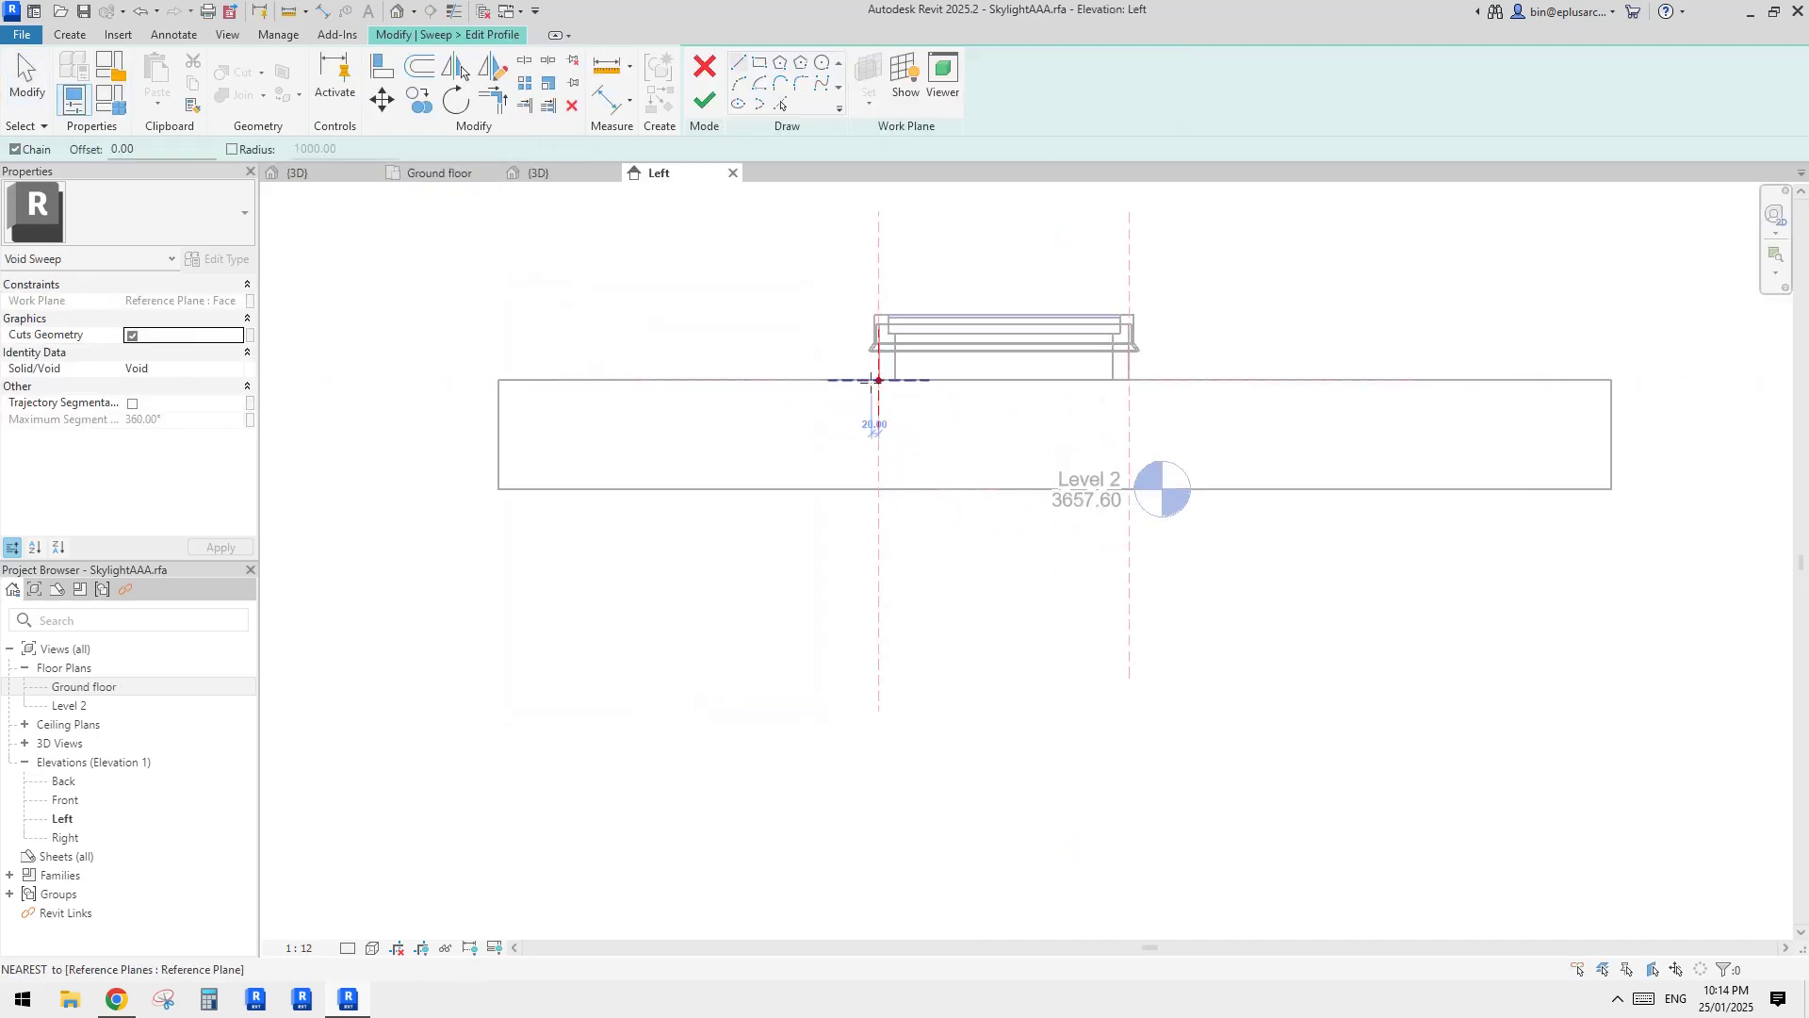
left_click(740, 62)
left_click(842, 456)
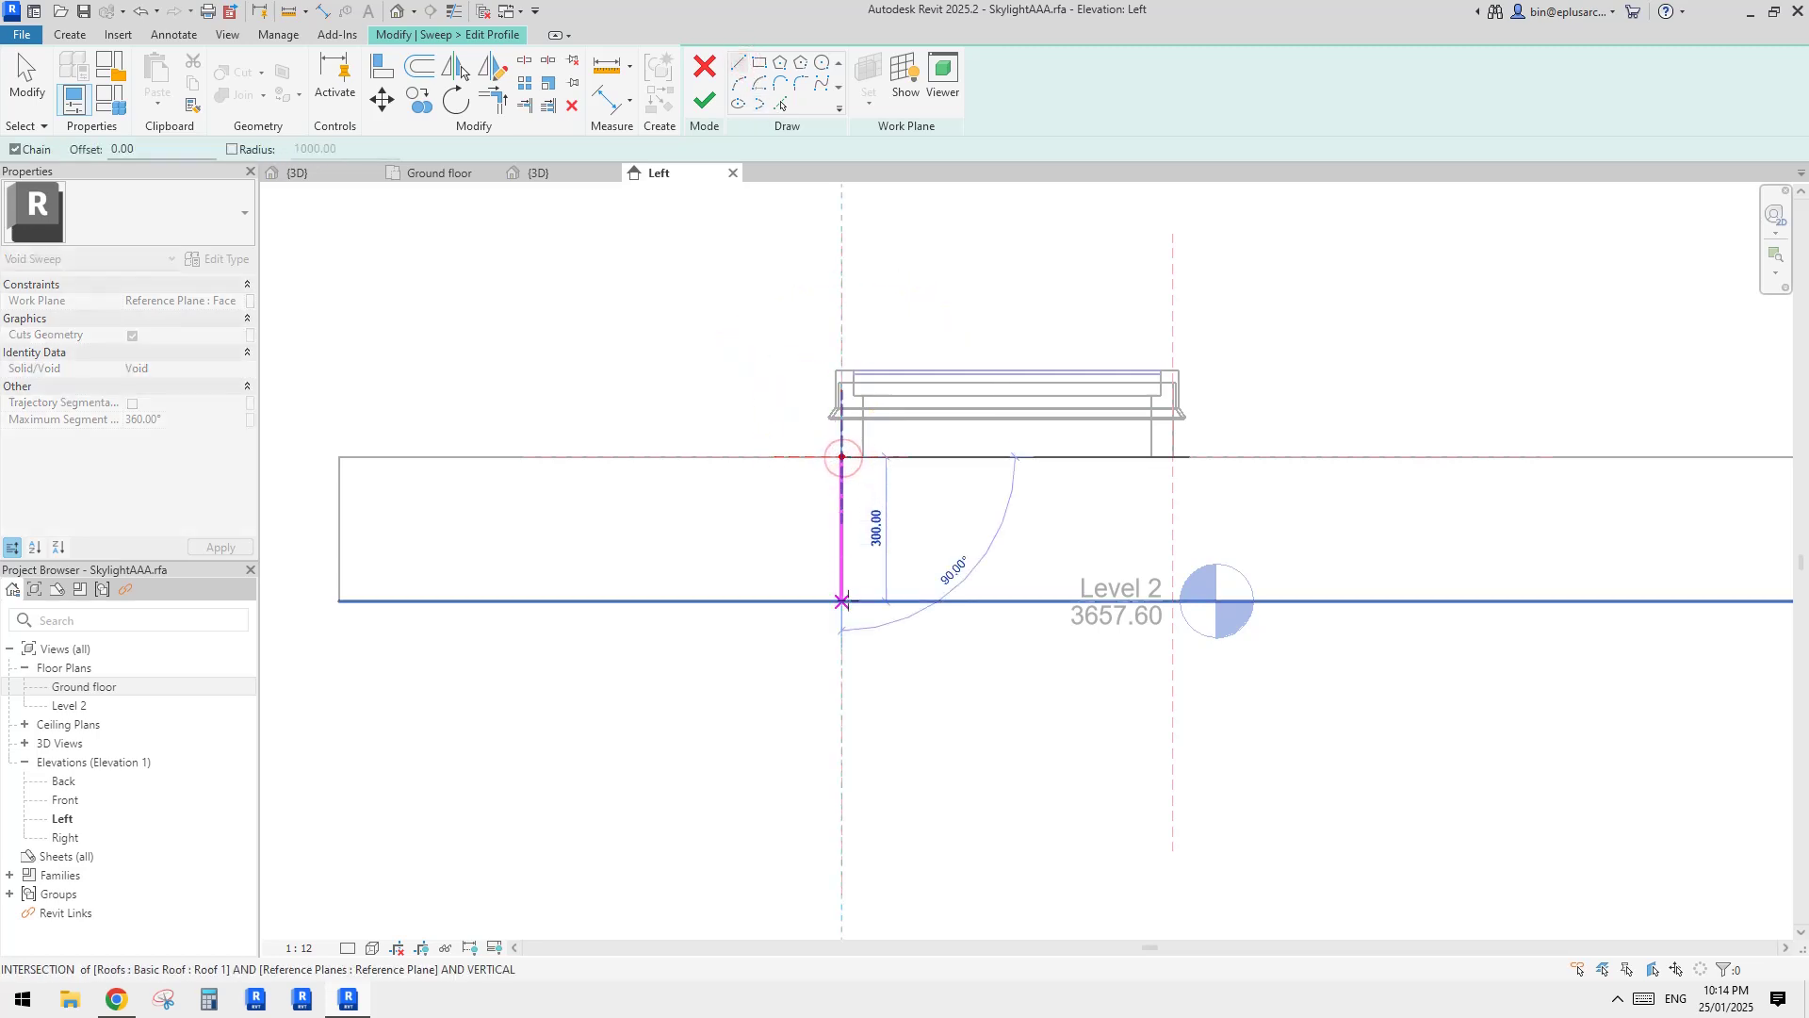
left_click(842, 601)
left_click(725, 600)
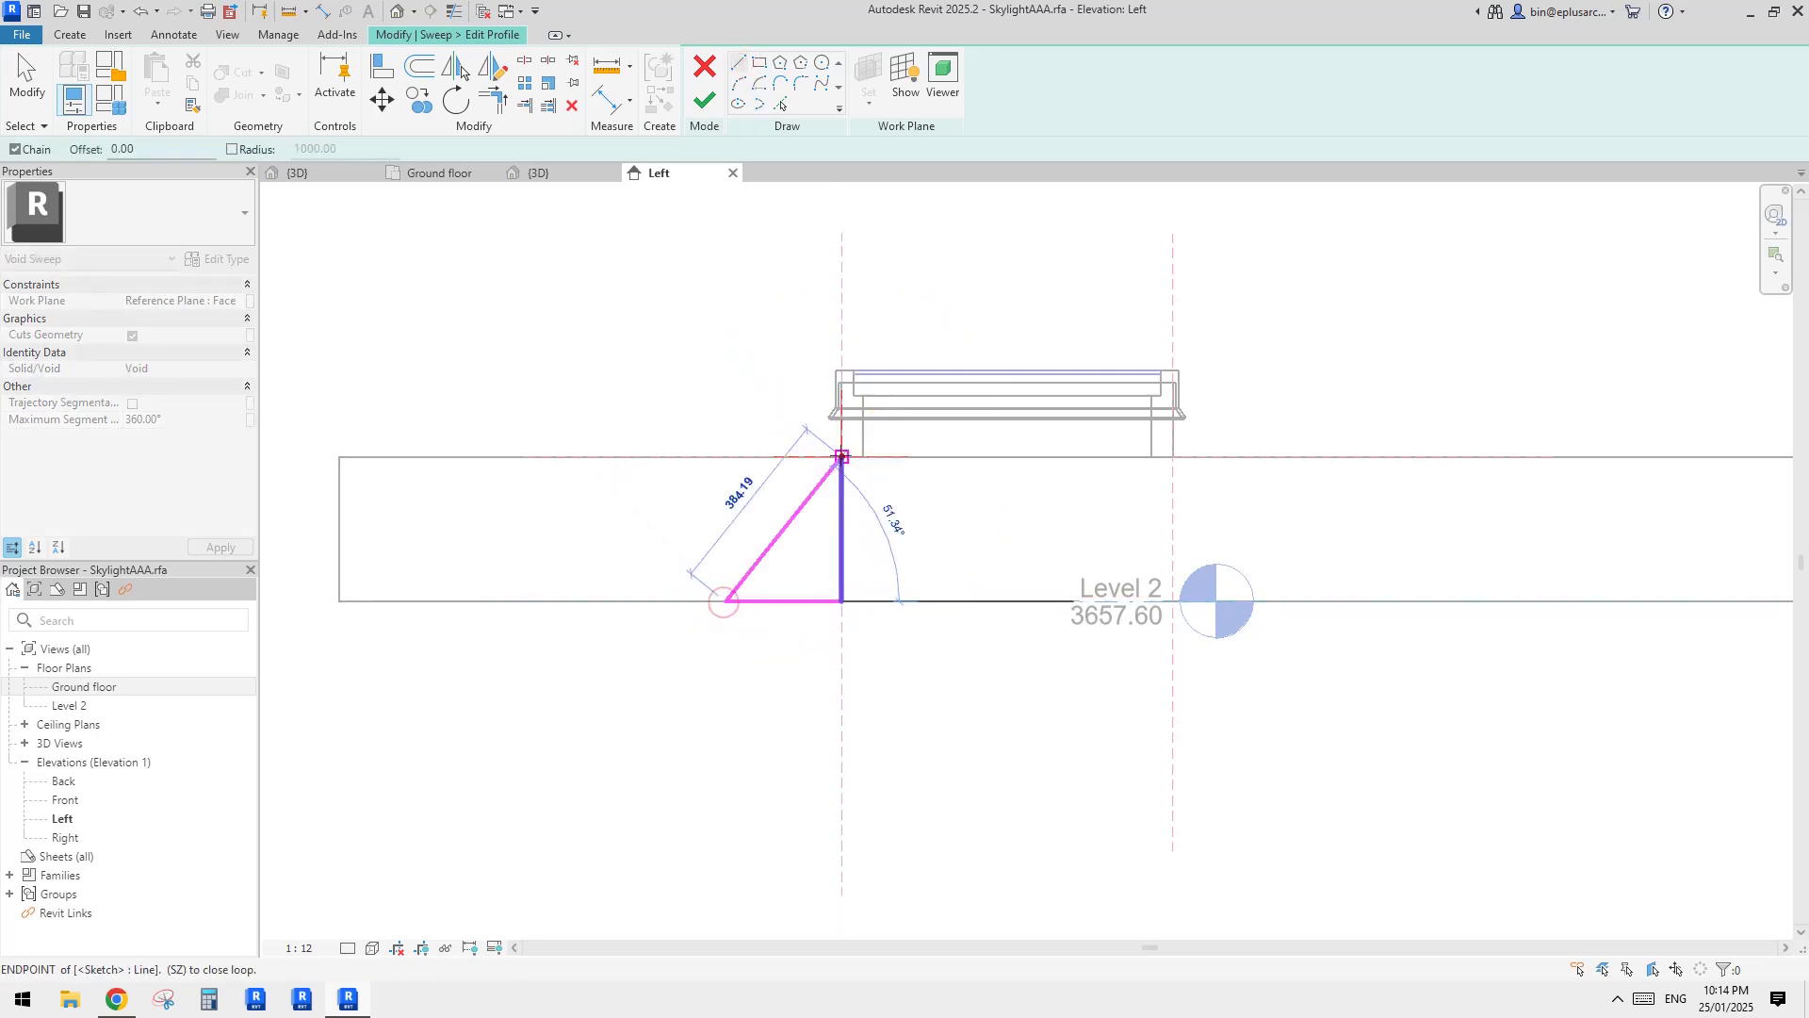
left_click(841, 456)
scroll(817, 525, "up", 3)
key("Escape")
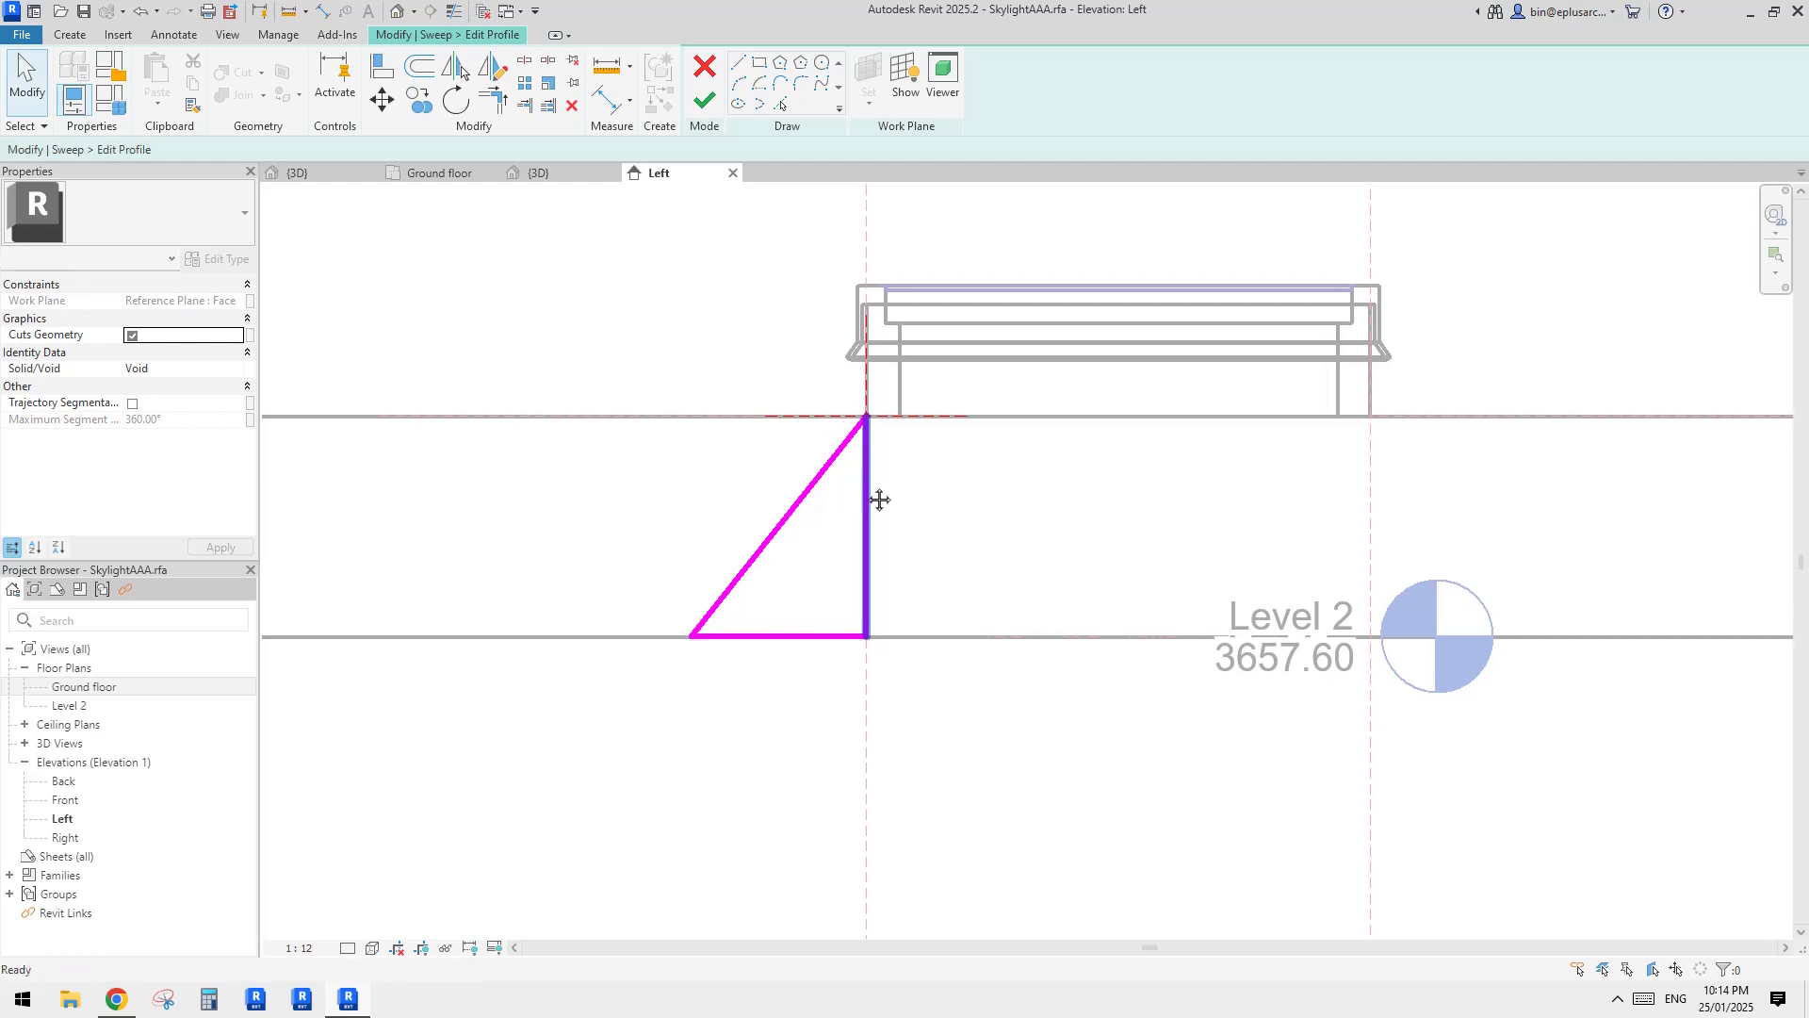
Step: Turn on the display of Automatic Sketch Dimensions for the Left elevation
key("v")
key("v")
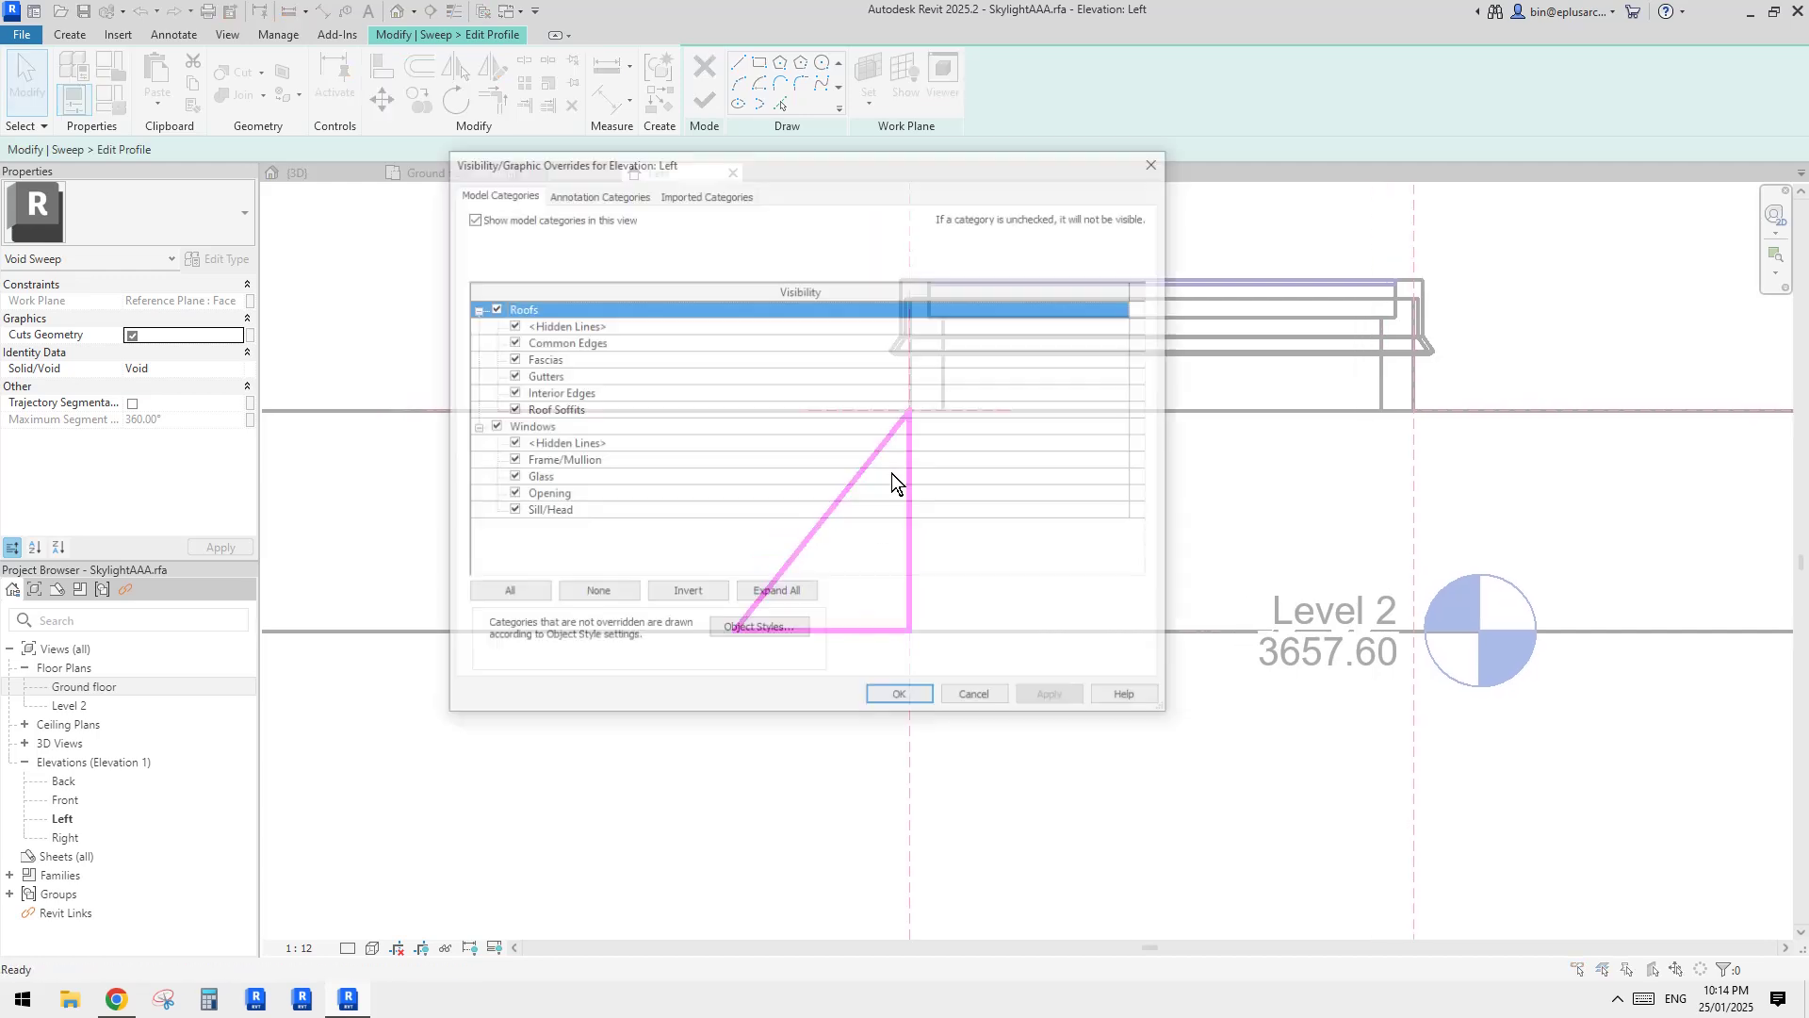
left_click(580, 194)
left_click(511, 325)
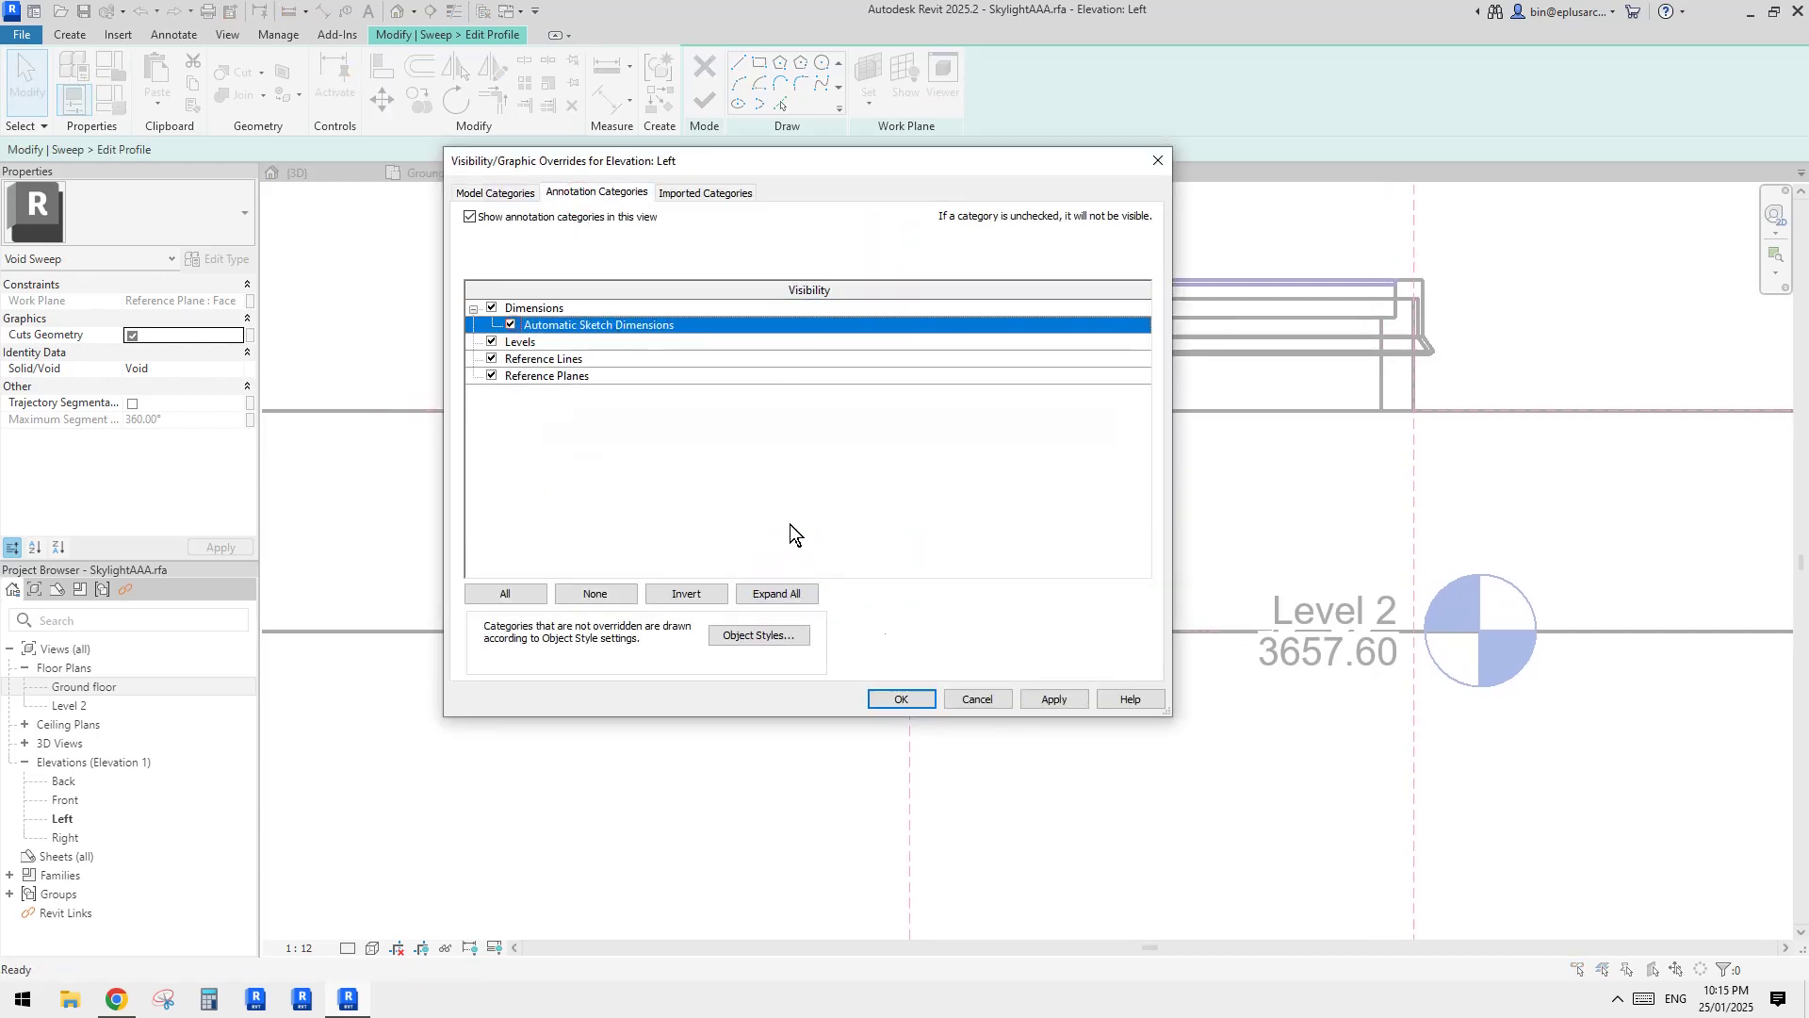
left_click(901, 699)
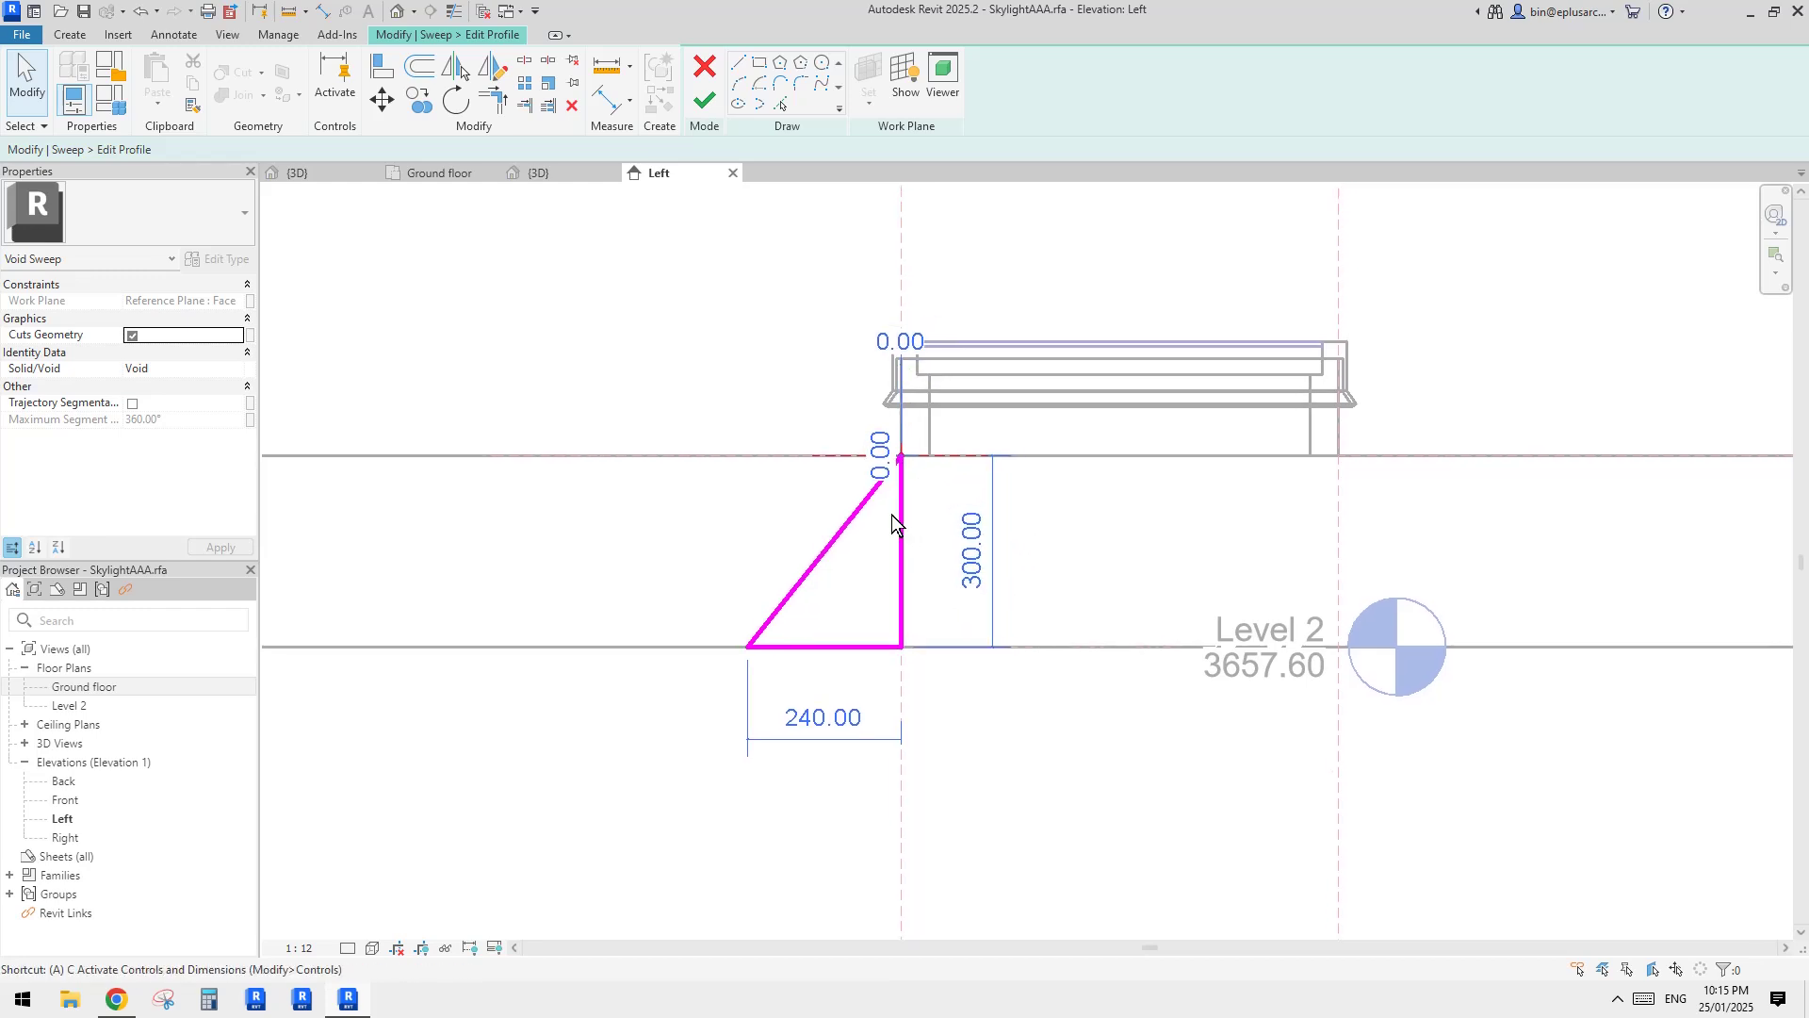
Step: Align the triangle's top corner to the horizontal reference along the roof's upper face and lock it
key("a")
key("l")
scroll(952, 504, "down", 1)
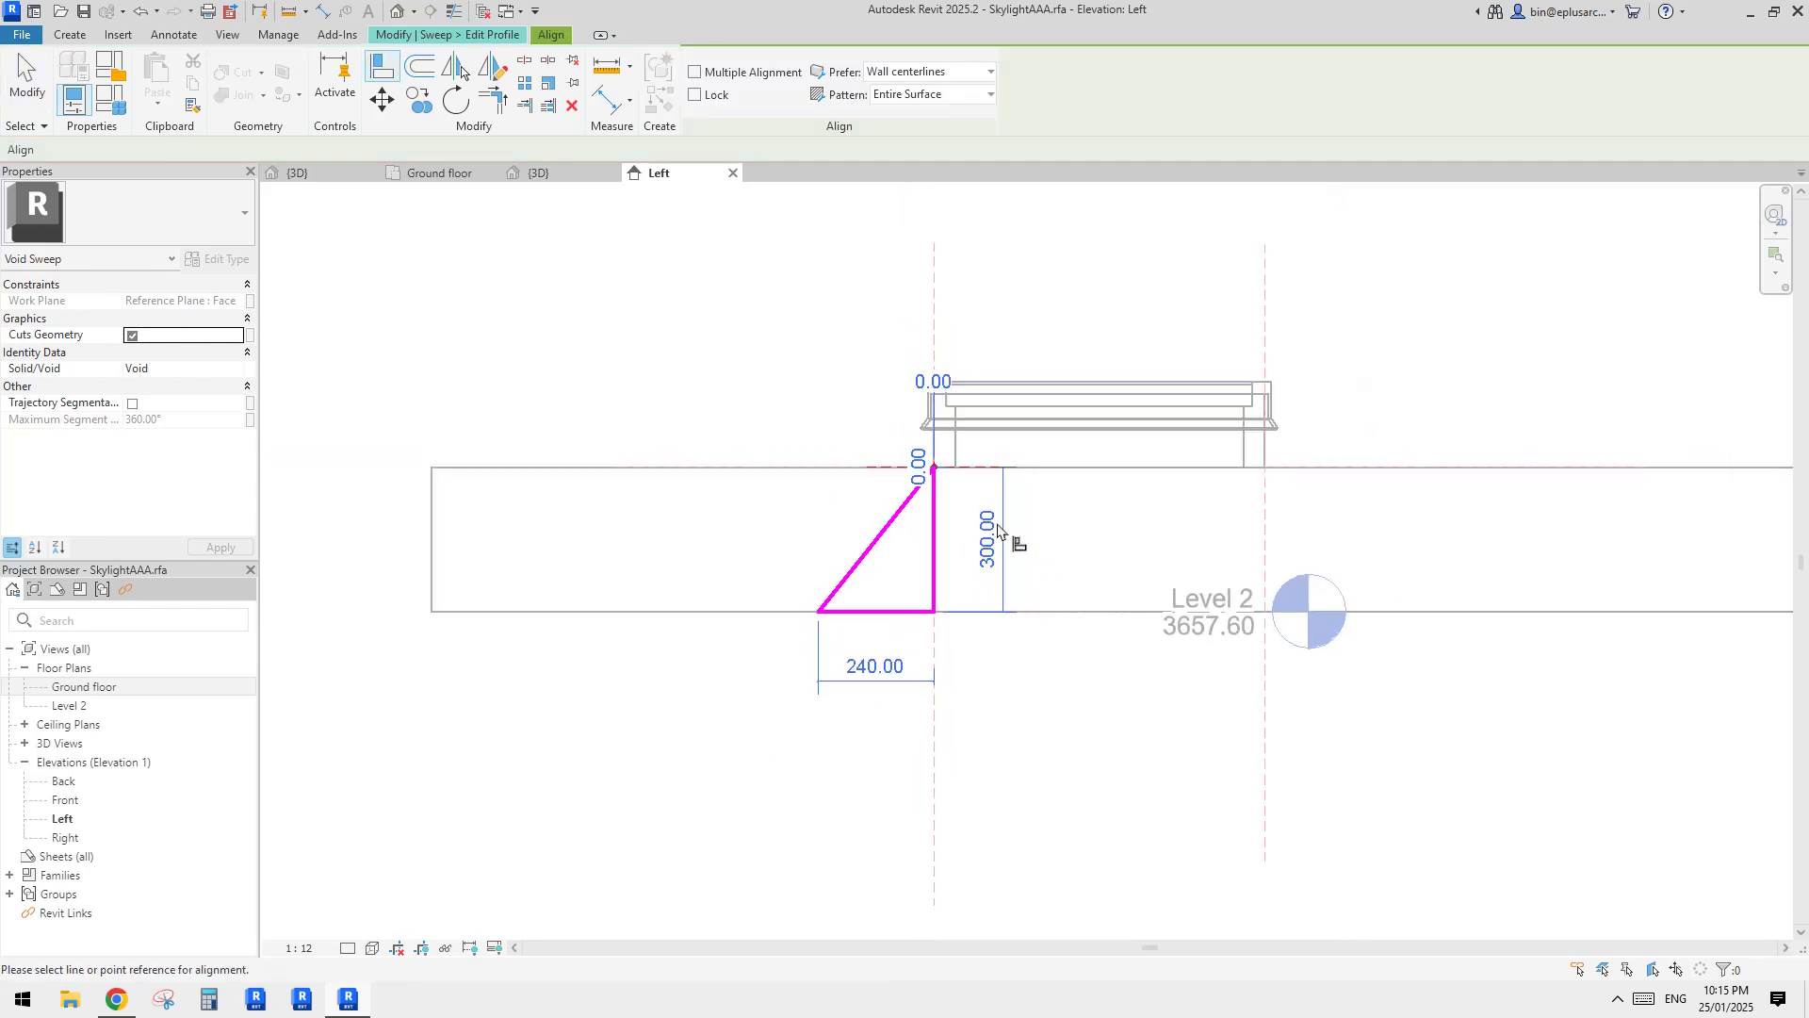
middle_click_drag(997, 528, 881, 525)
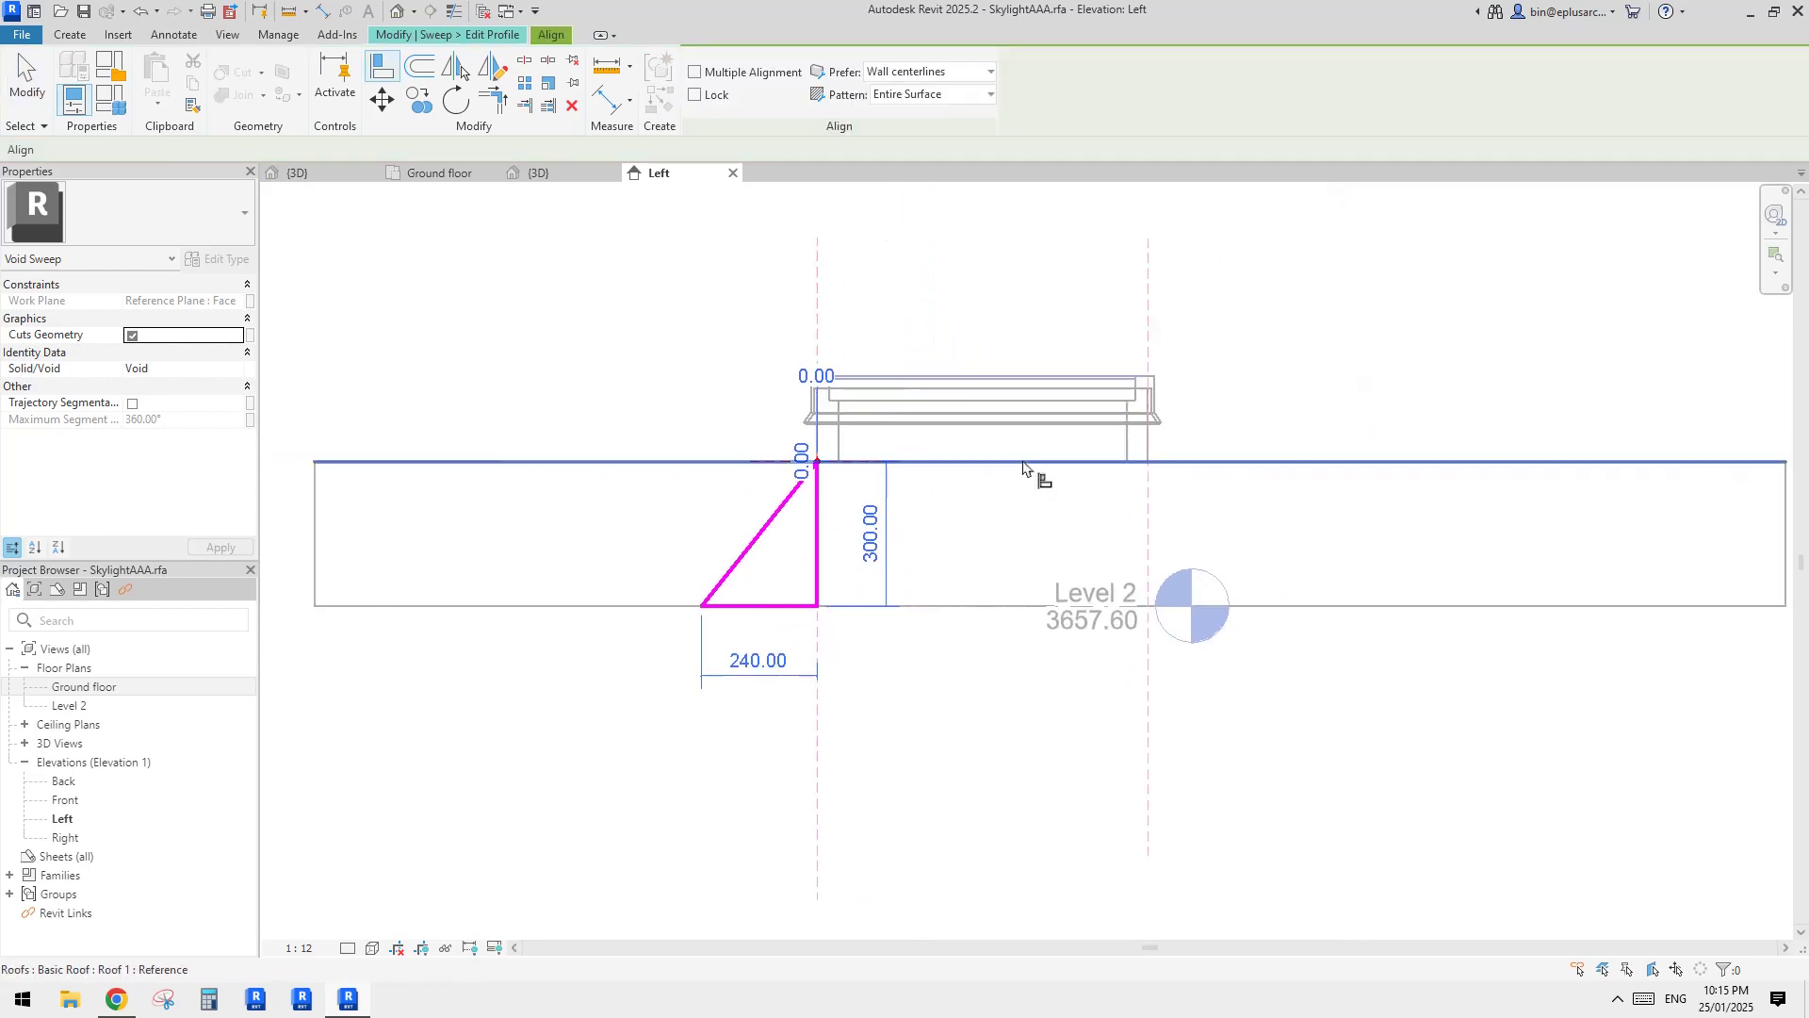
left_click(1196, 462)
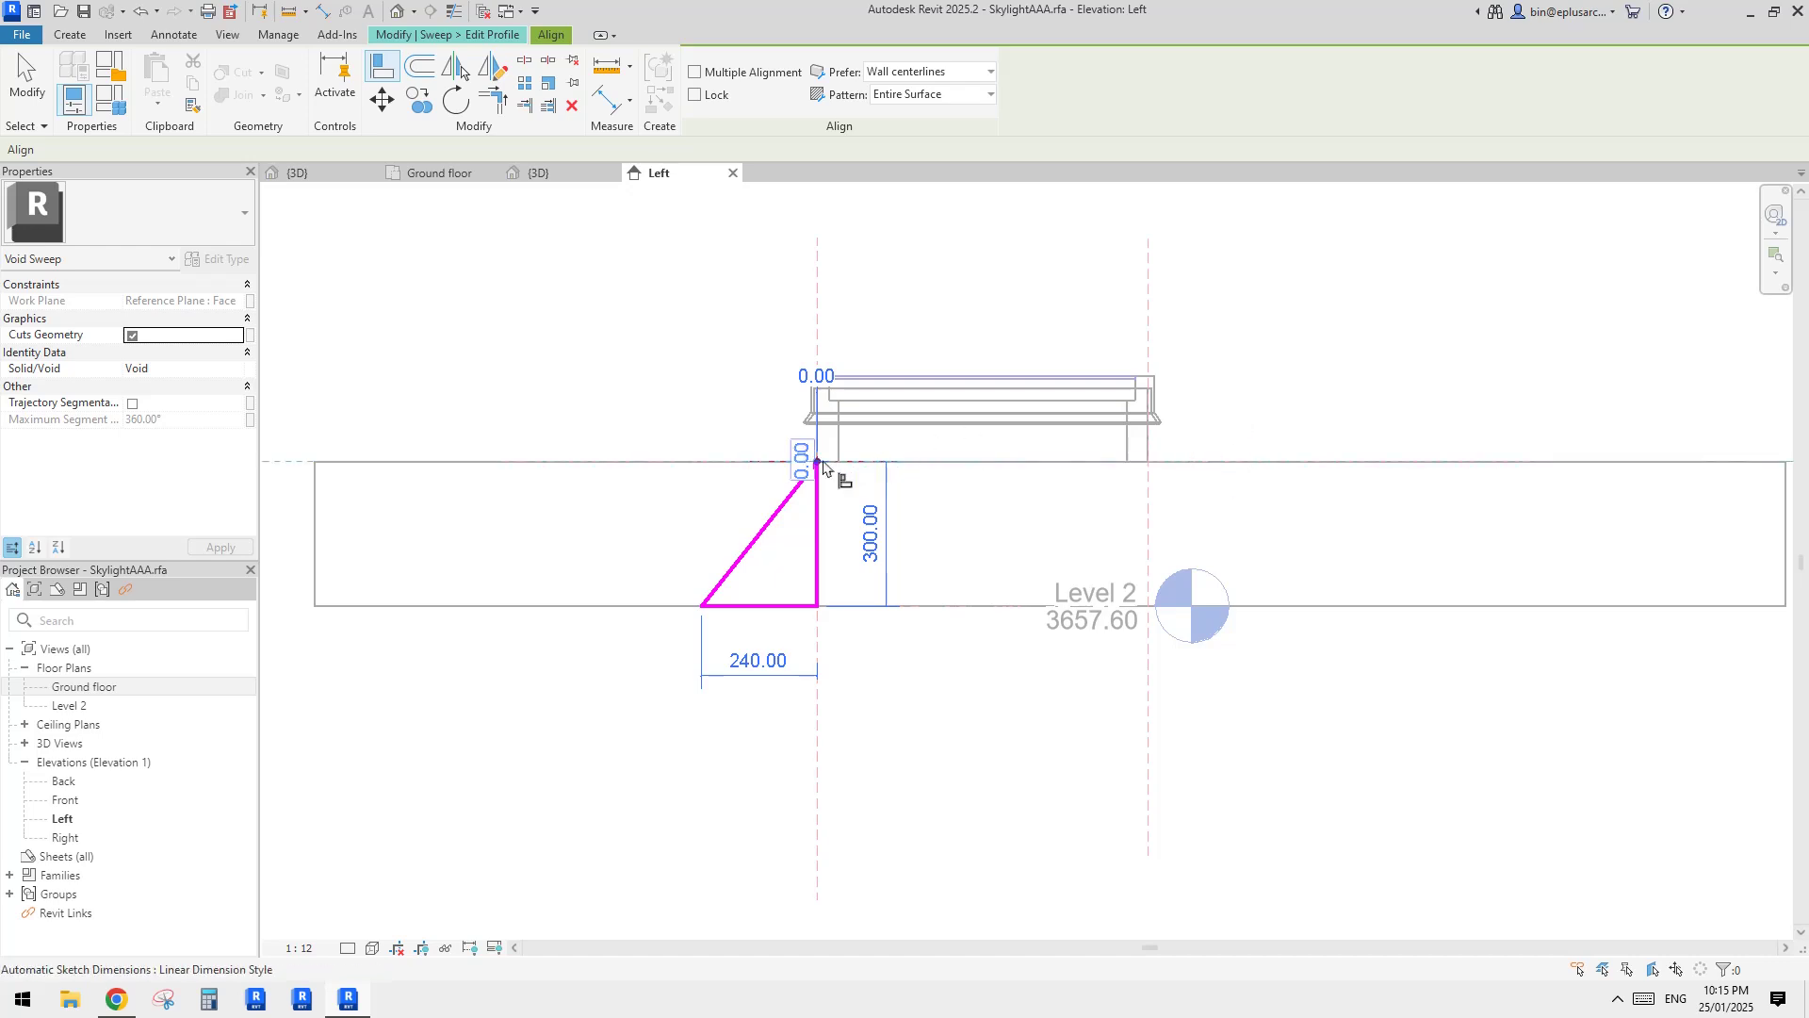
scroll(825, 467, "up", 3)
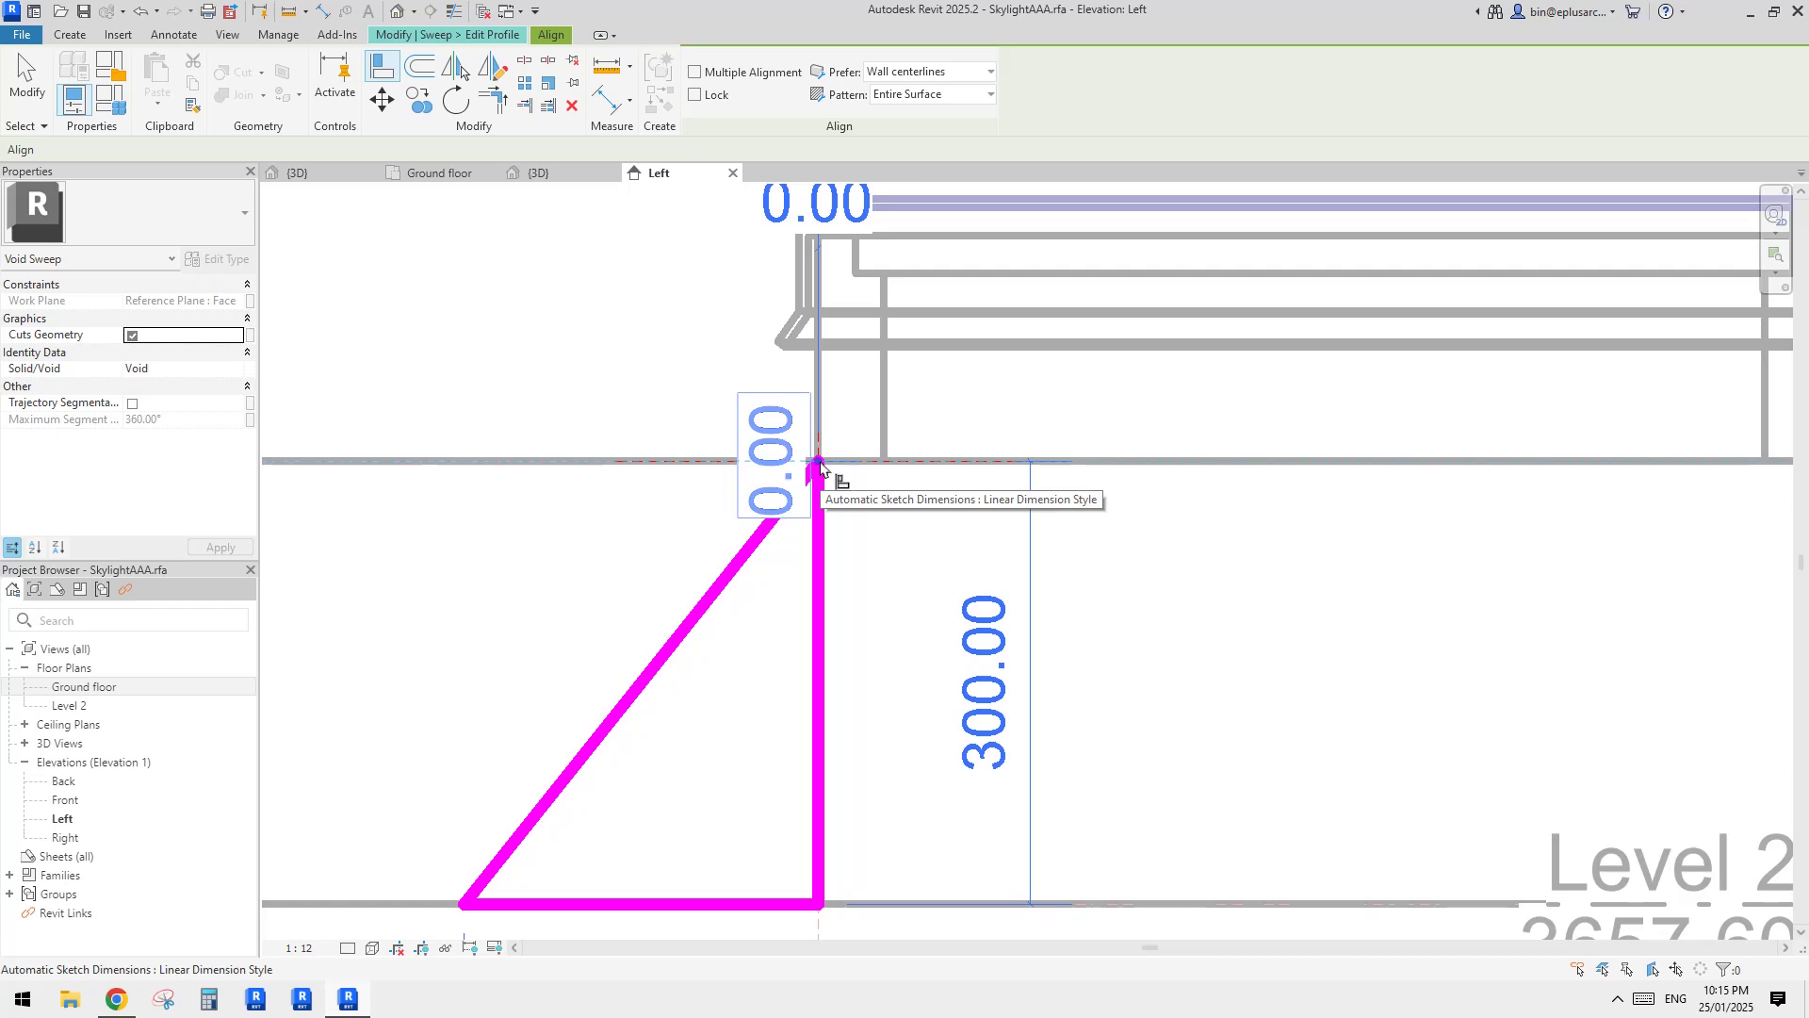
key("Tab")
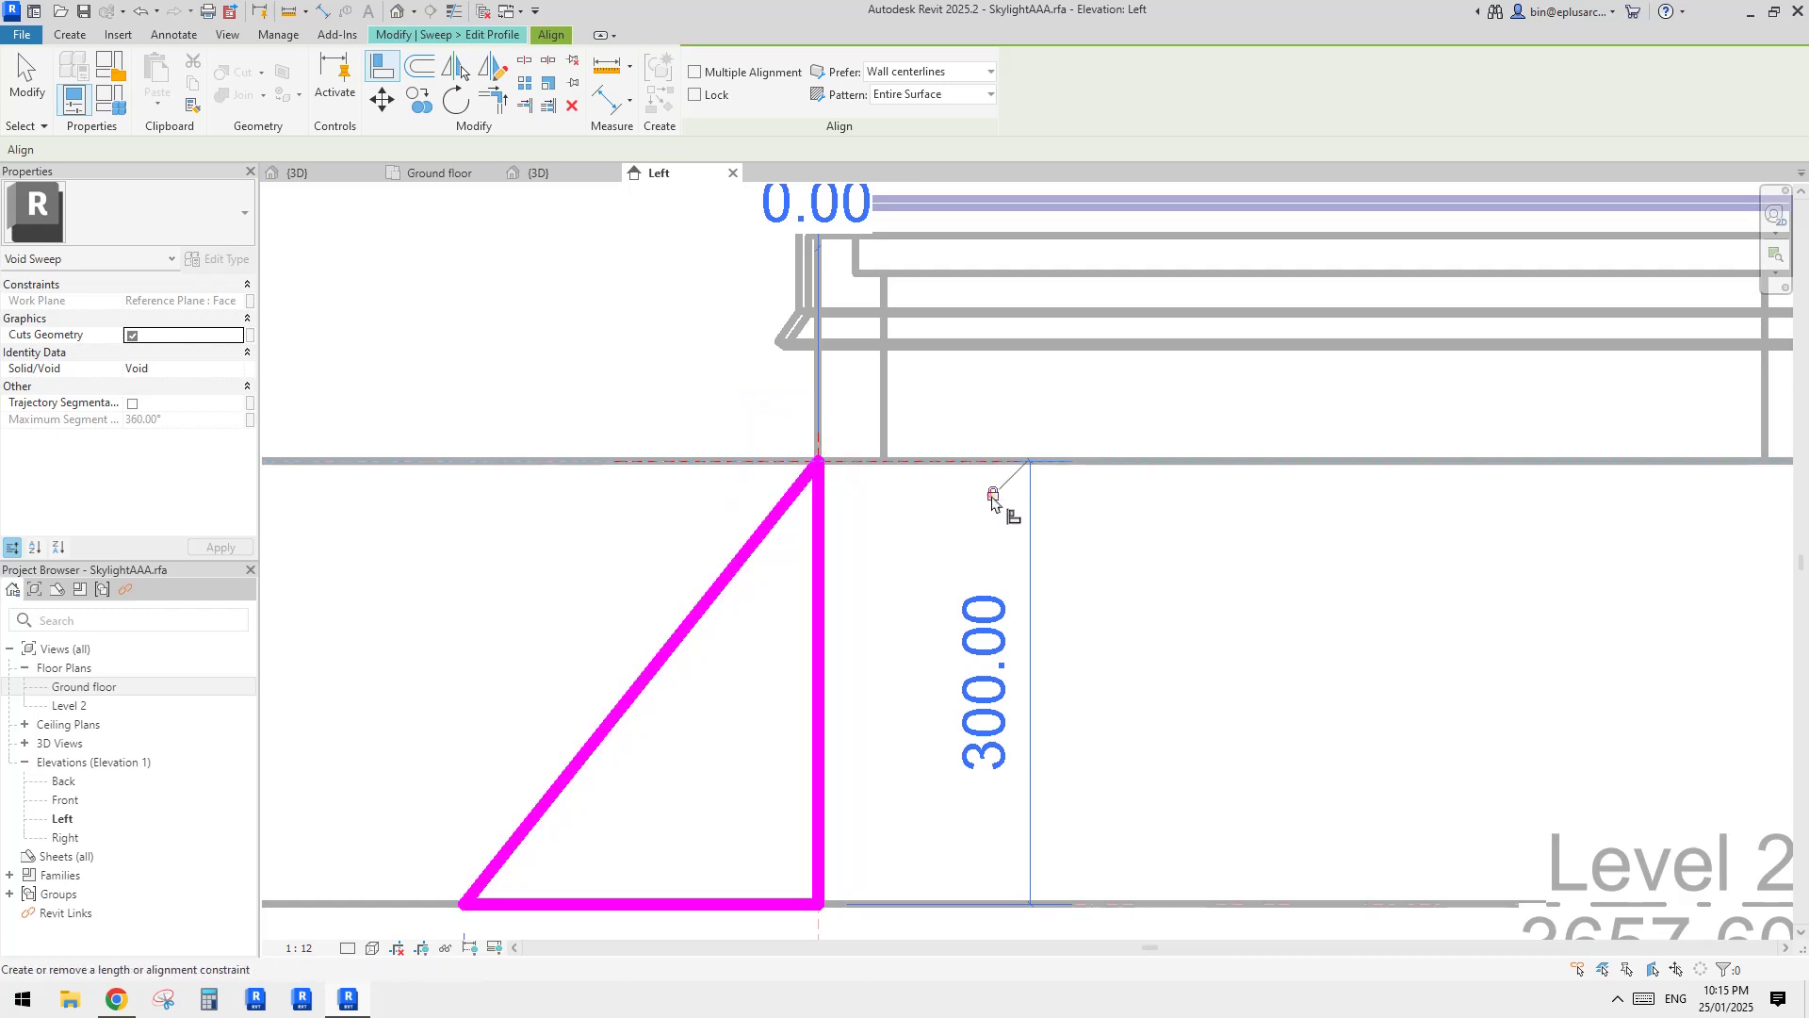
scroll(868, 477, "down", 1)
scroll(869, 209, "down", 1)
Step: Align and lock the triangle's vertical side to the vertical reference plane and its base to the roof's underside
left_click(869, 209)
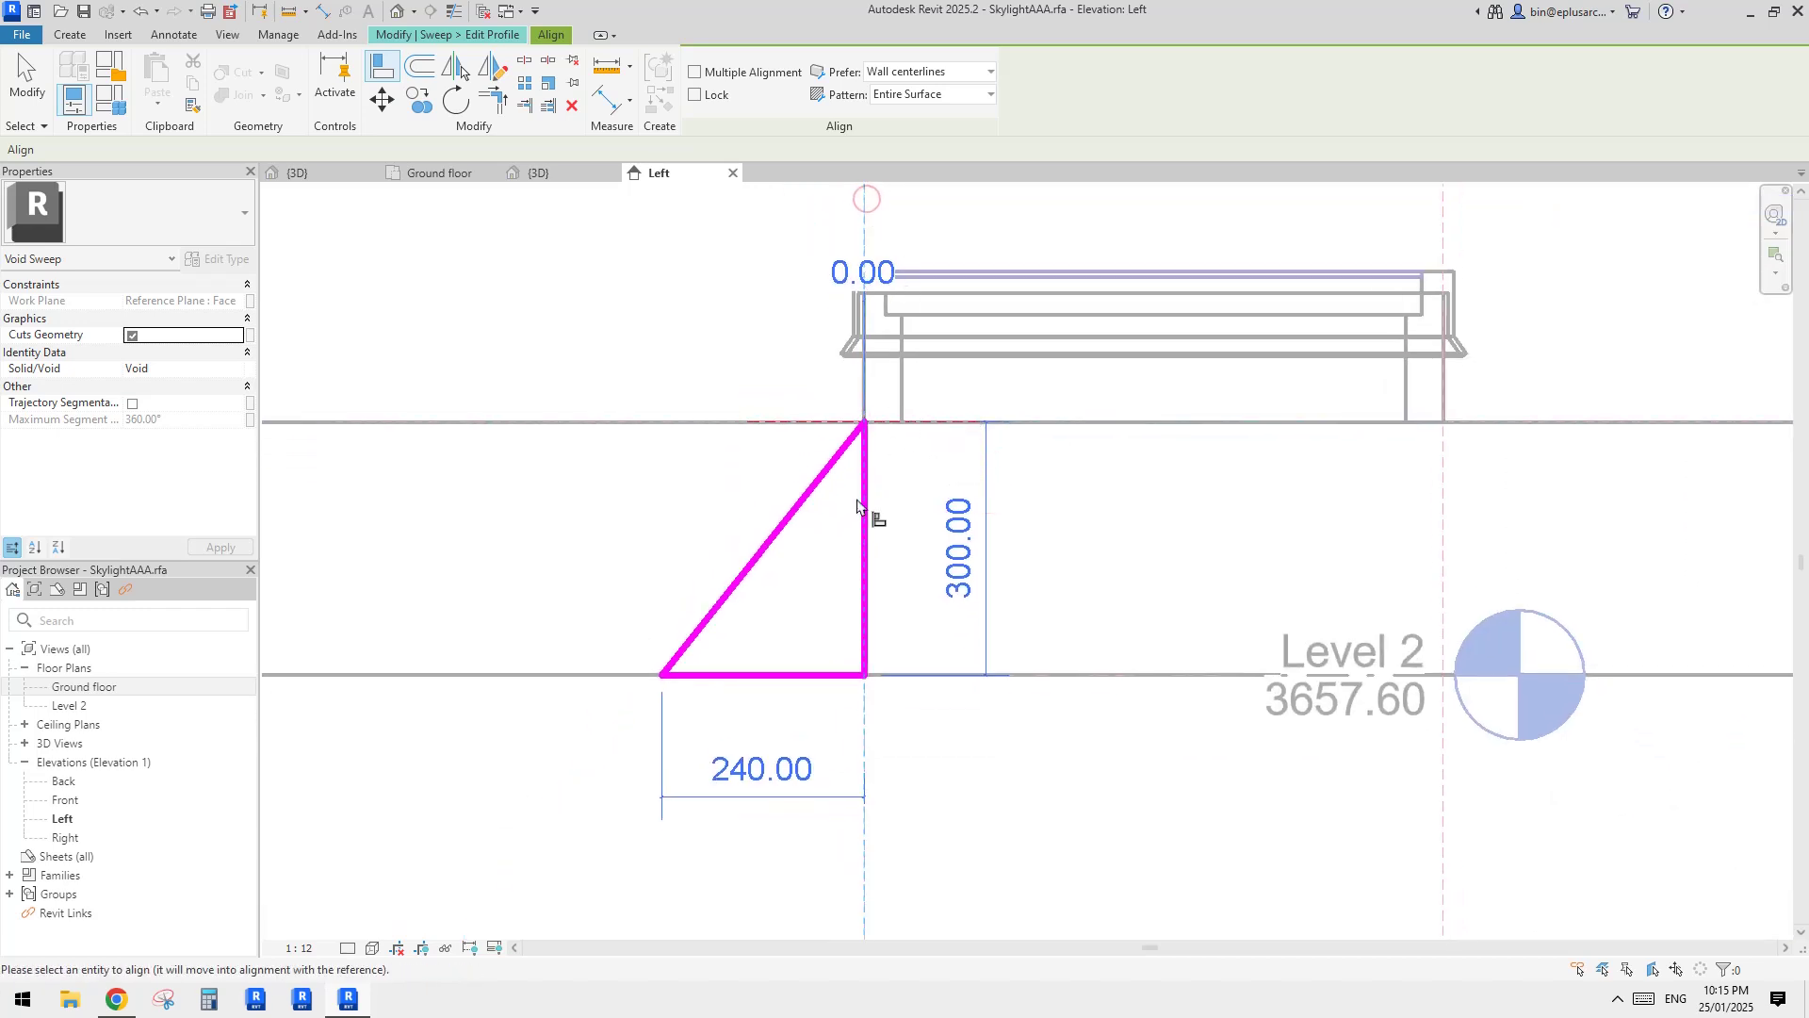
left_click(861, 528)
scroll(1083, 594, "down", 1)
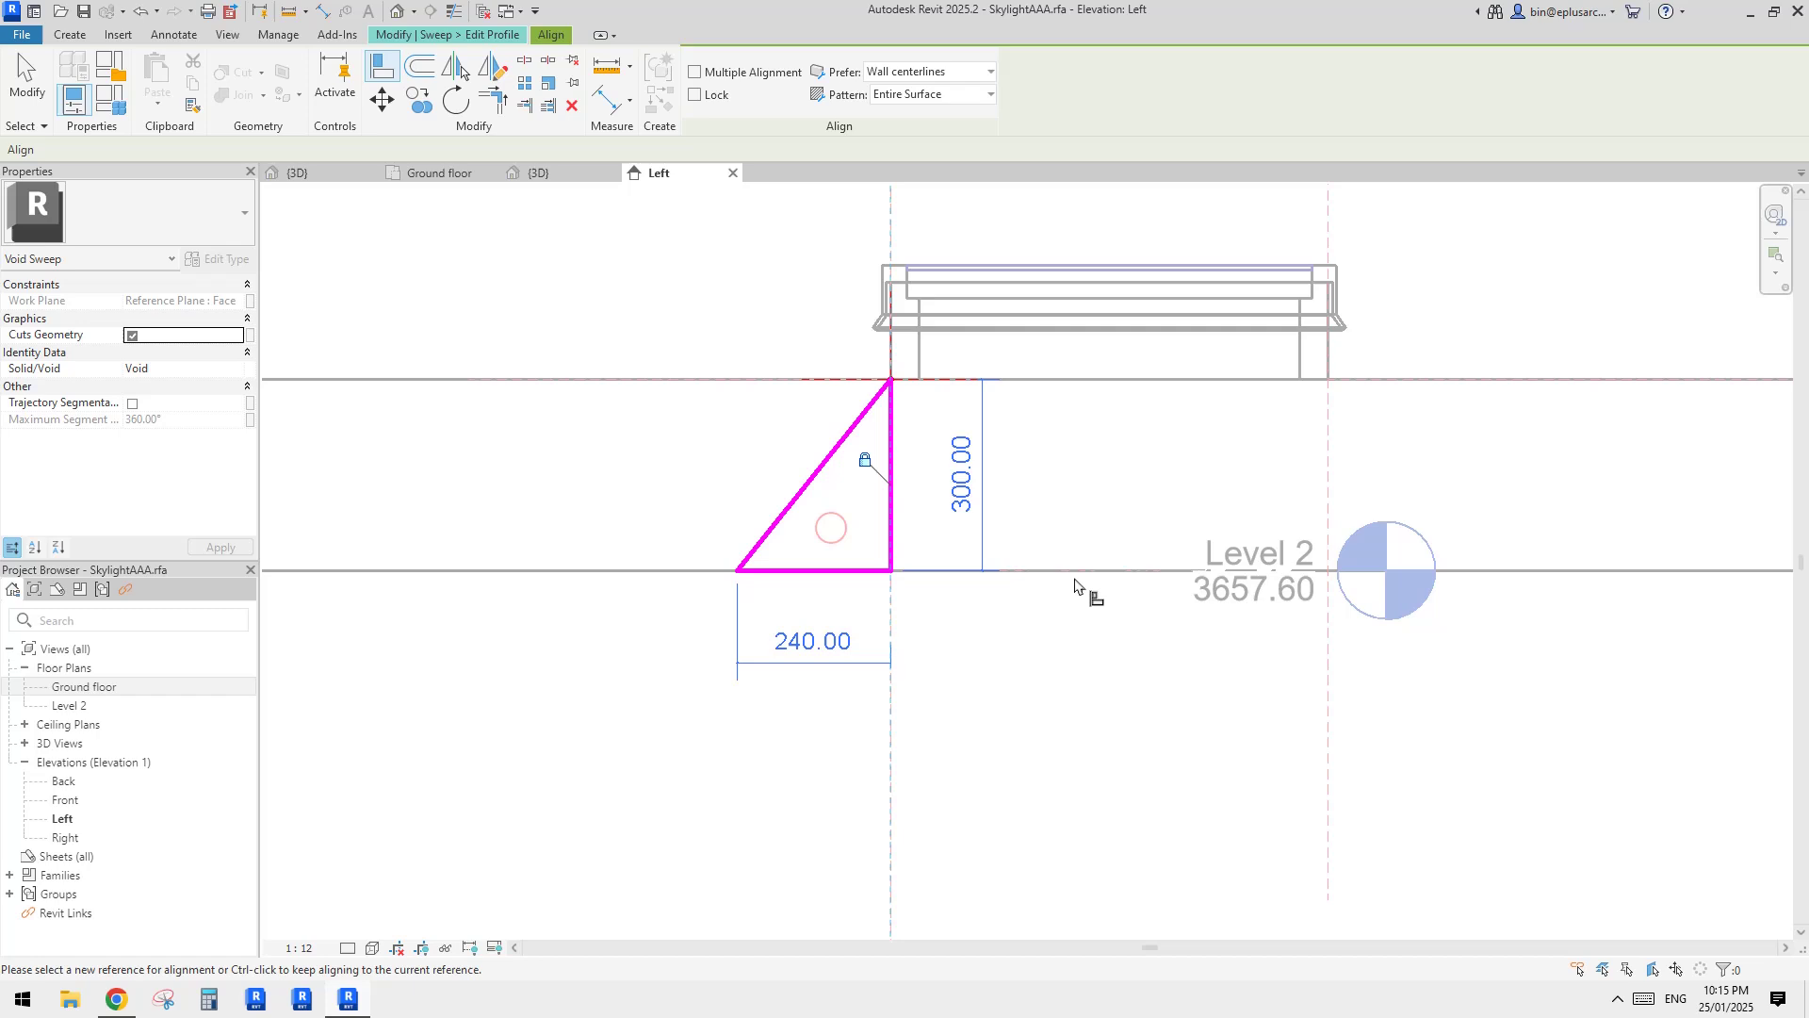
left_click(1179, 575)
left_click(857, 571)
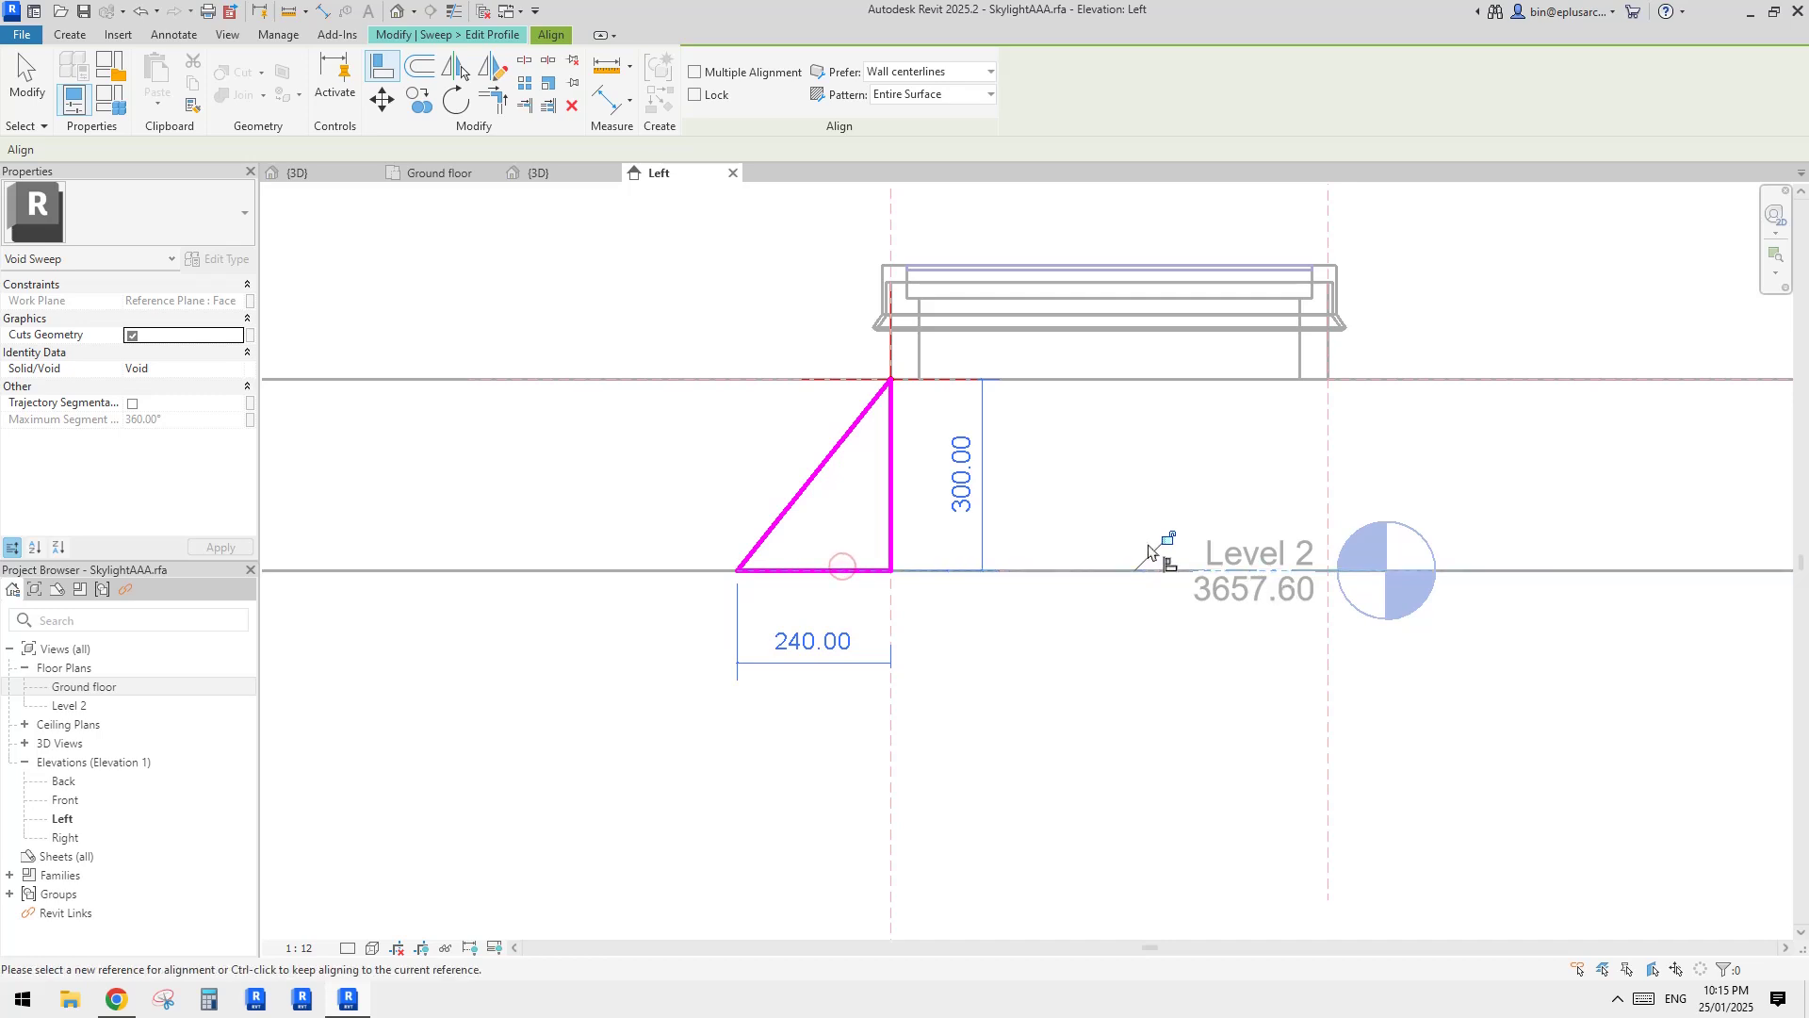
key("Escape")
key("Escape")
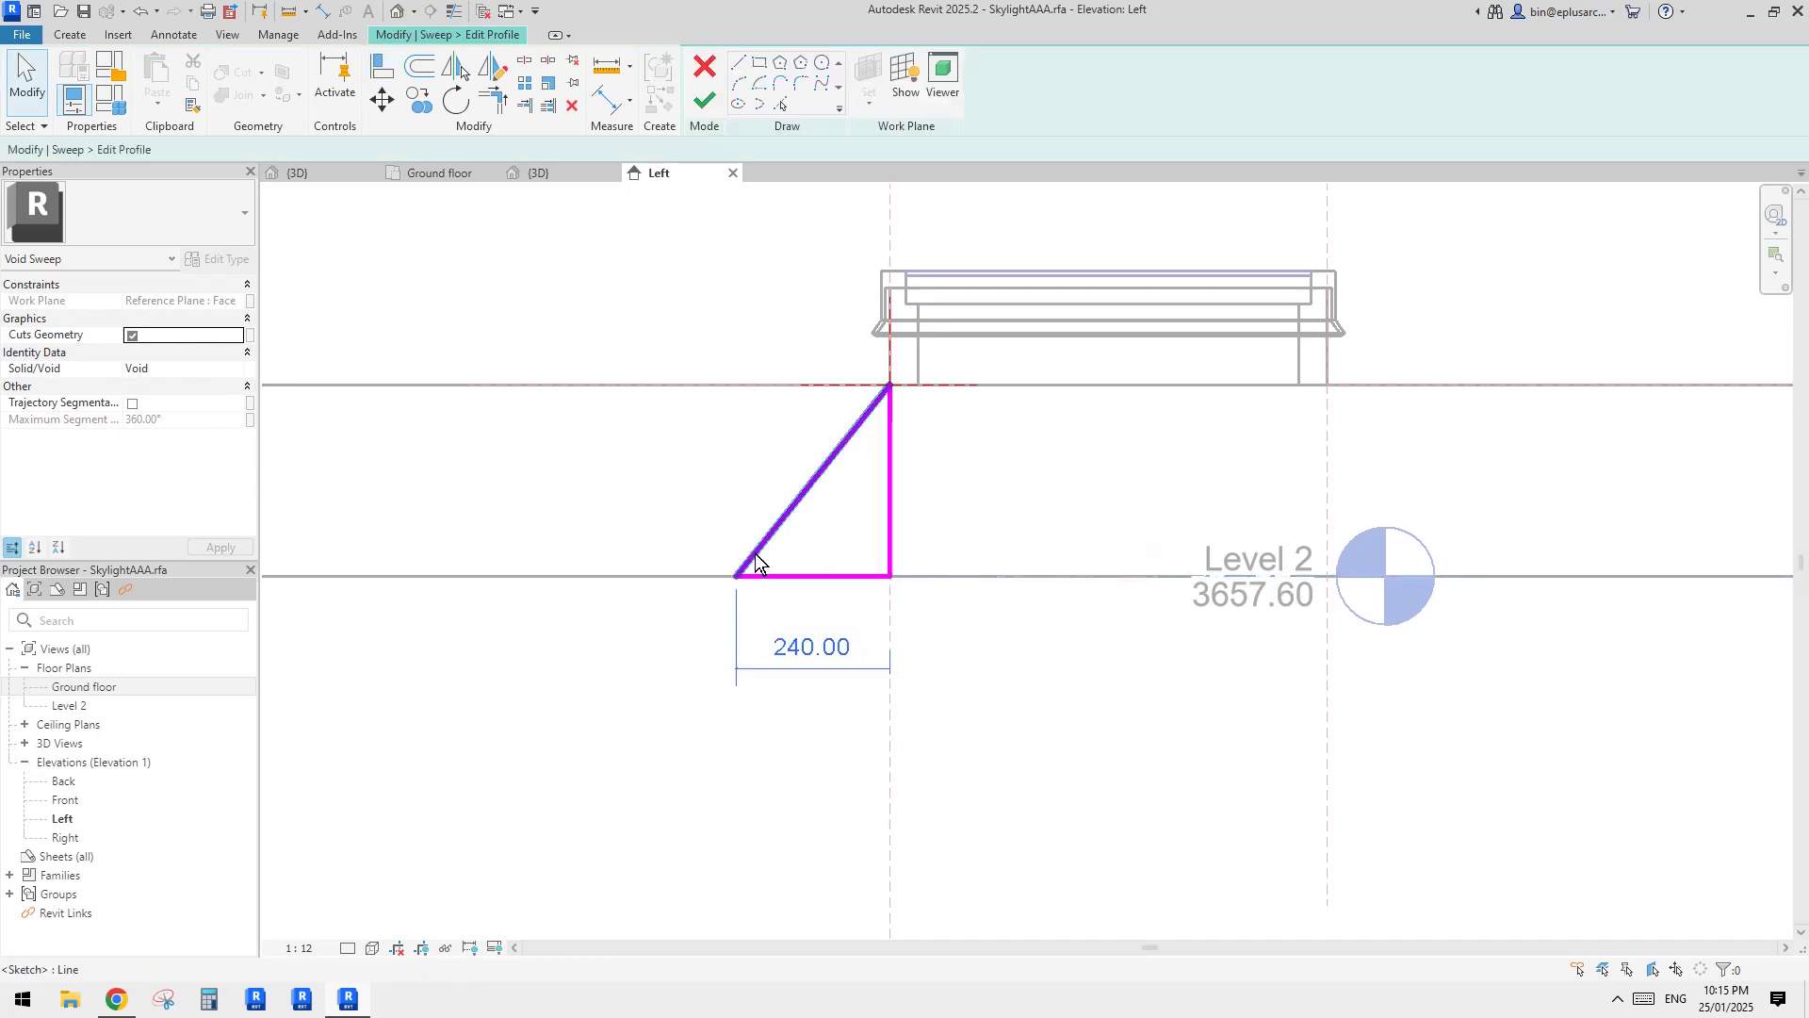
Step: Add an angular dimension between the profile's vertical and sloped sides and place it inside the triangle
scroll(735, 579, "up", 2)
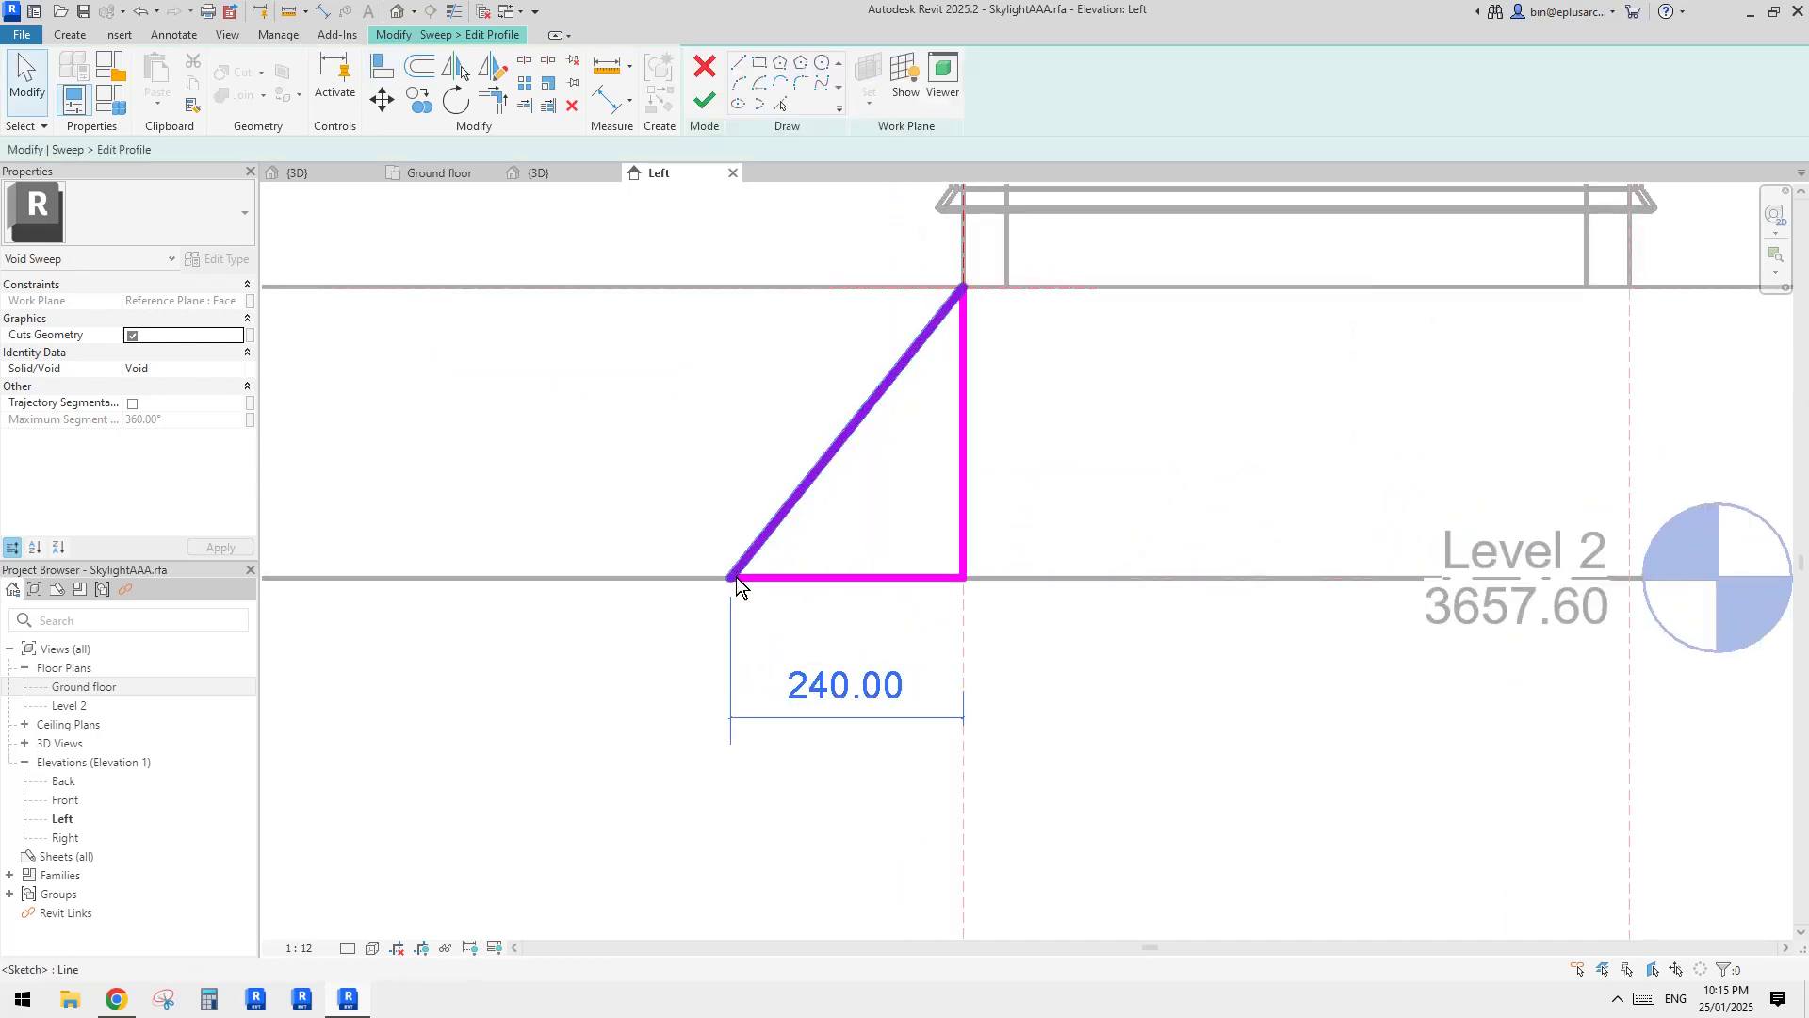
middle_click_drag(916, 477, 868, 533)
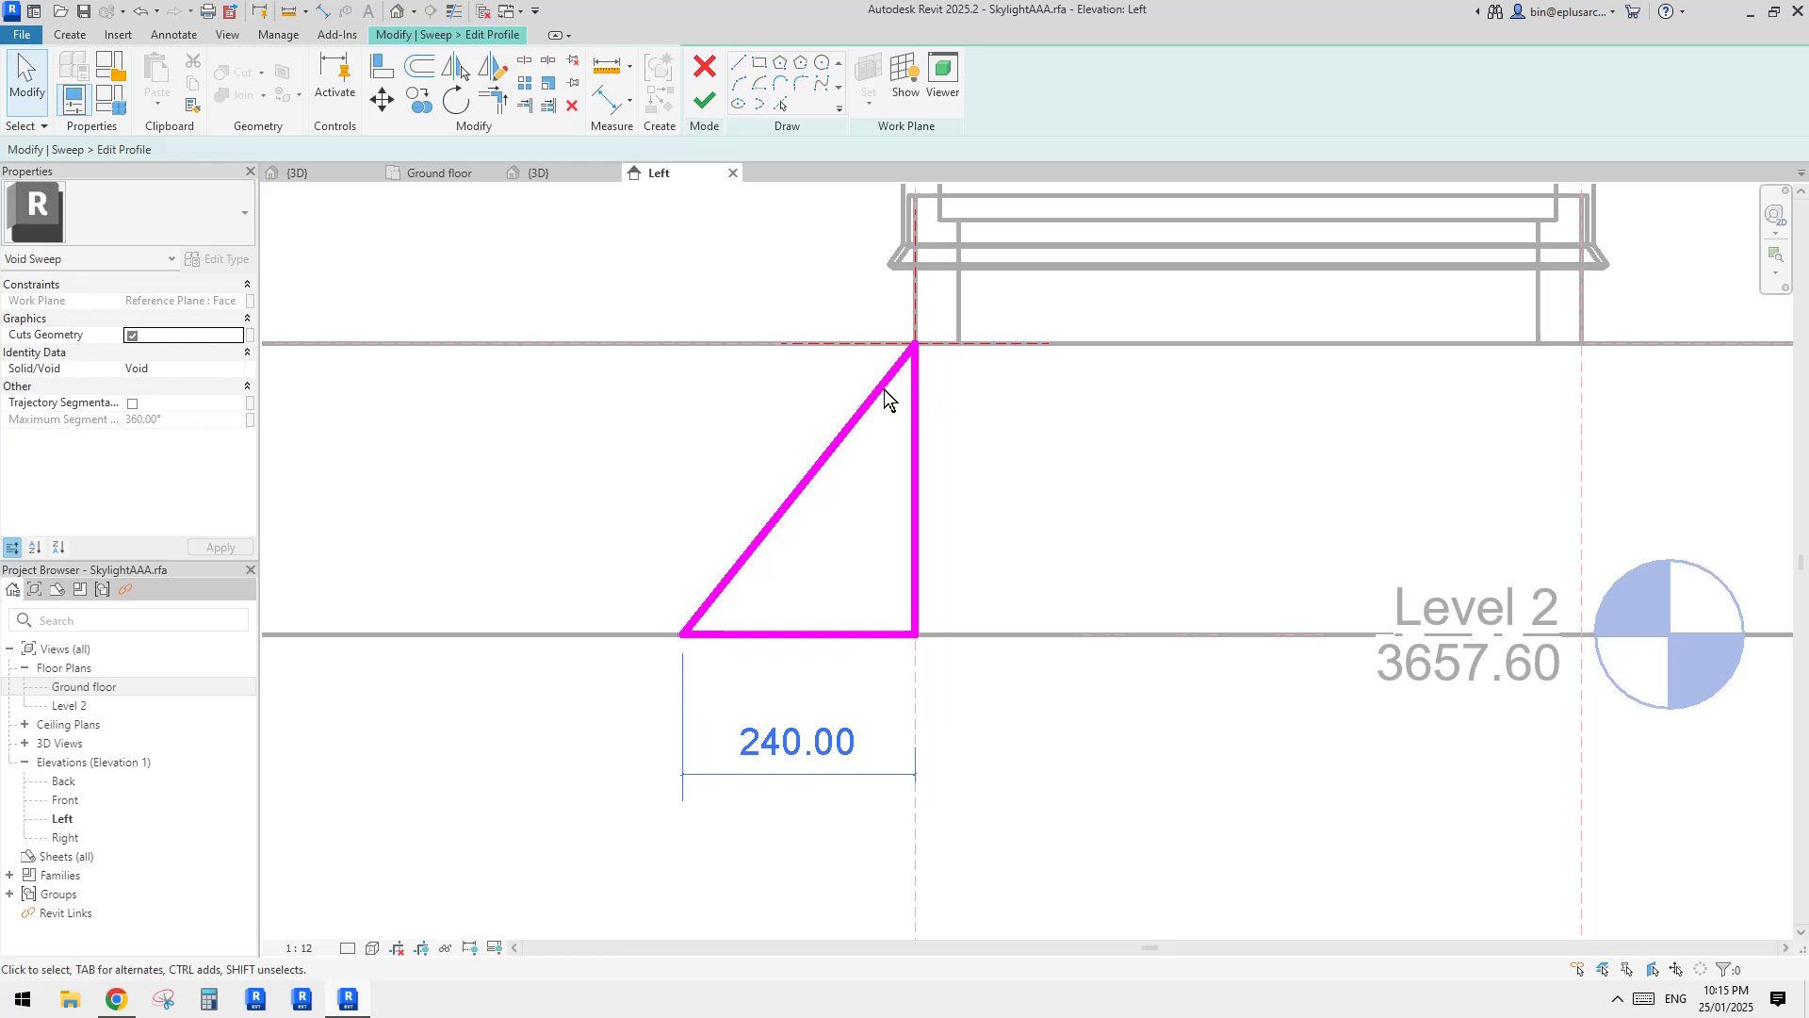
middle_click_drag(902, 398, 900, 405)
key("d")
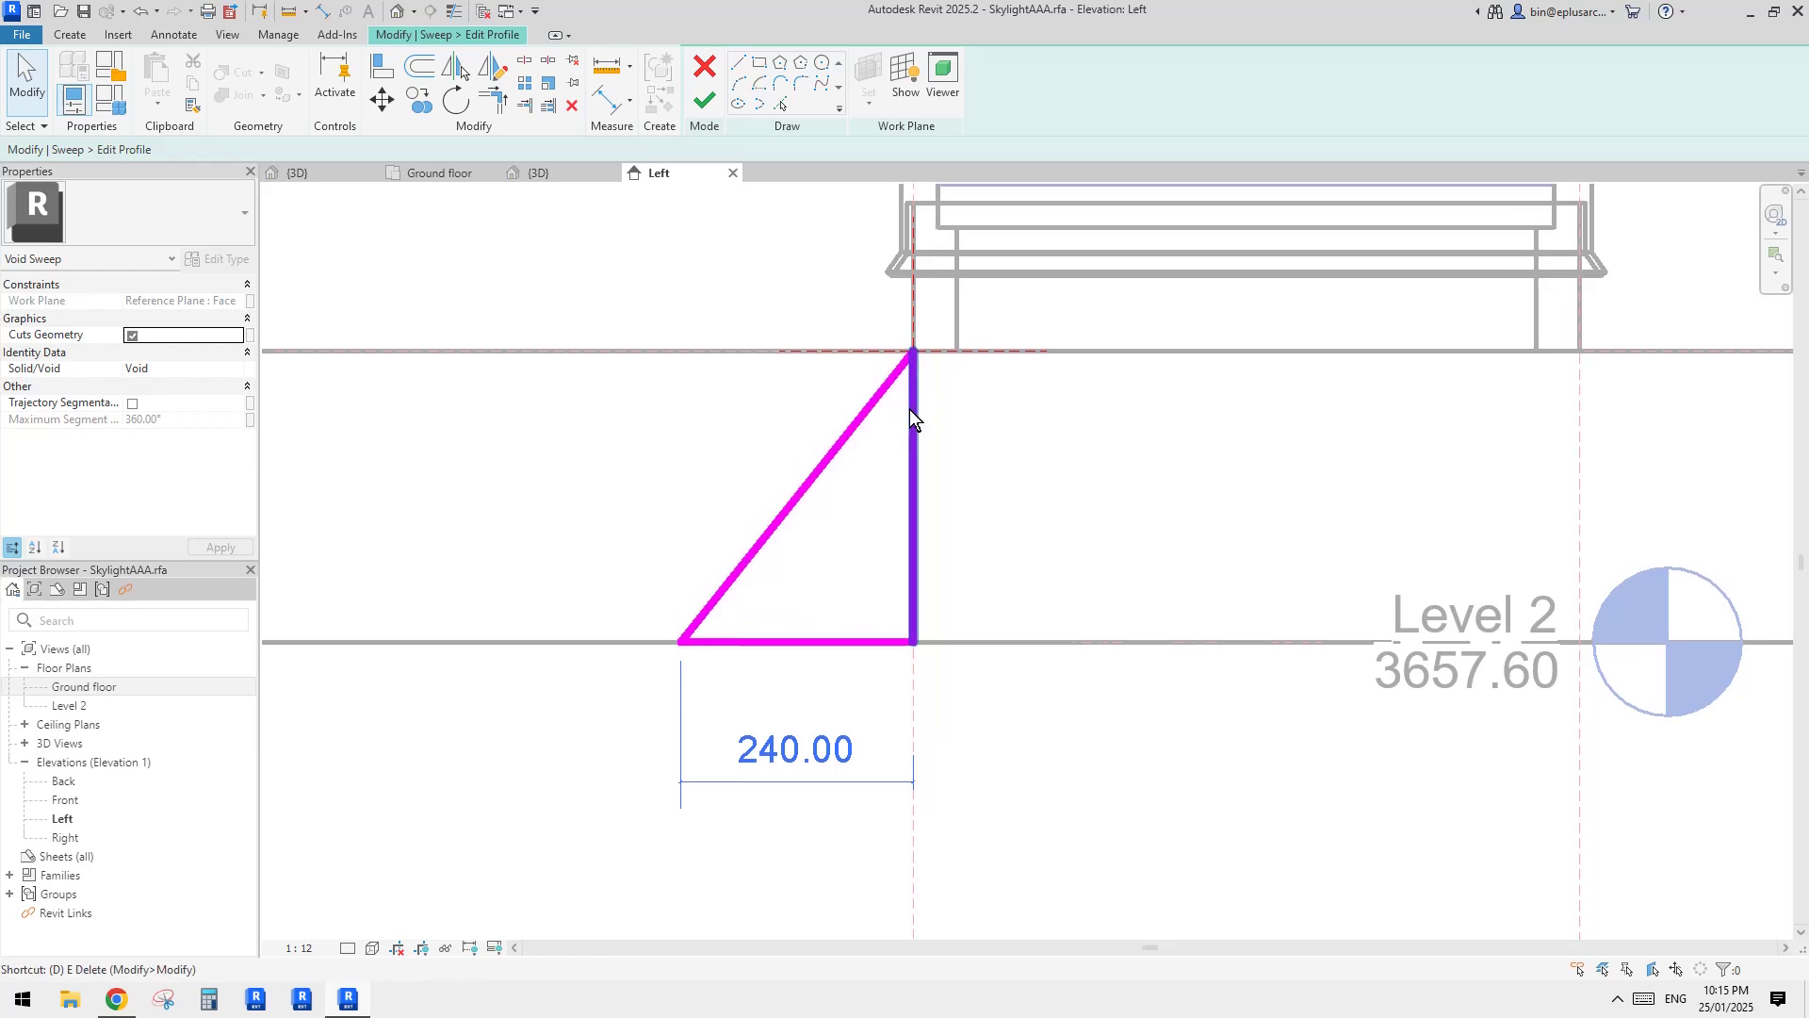
key("a")
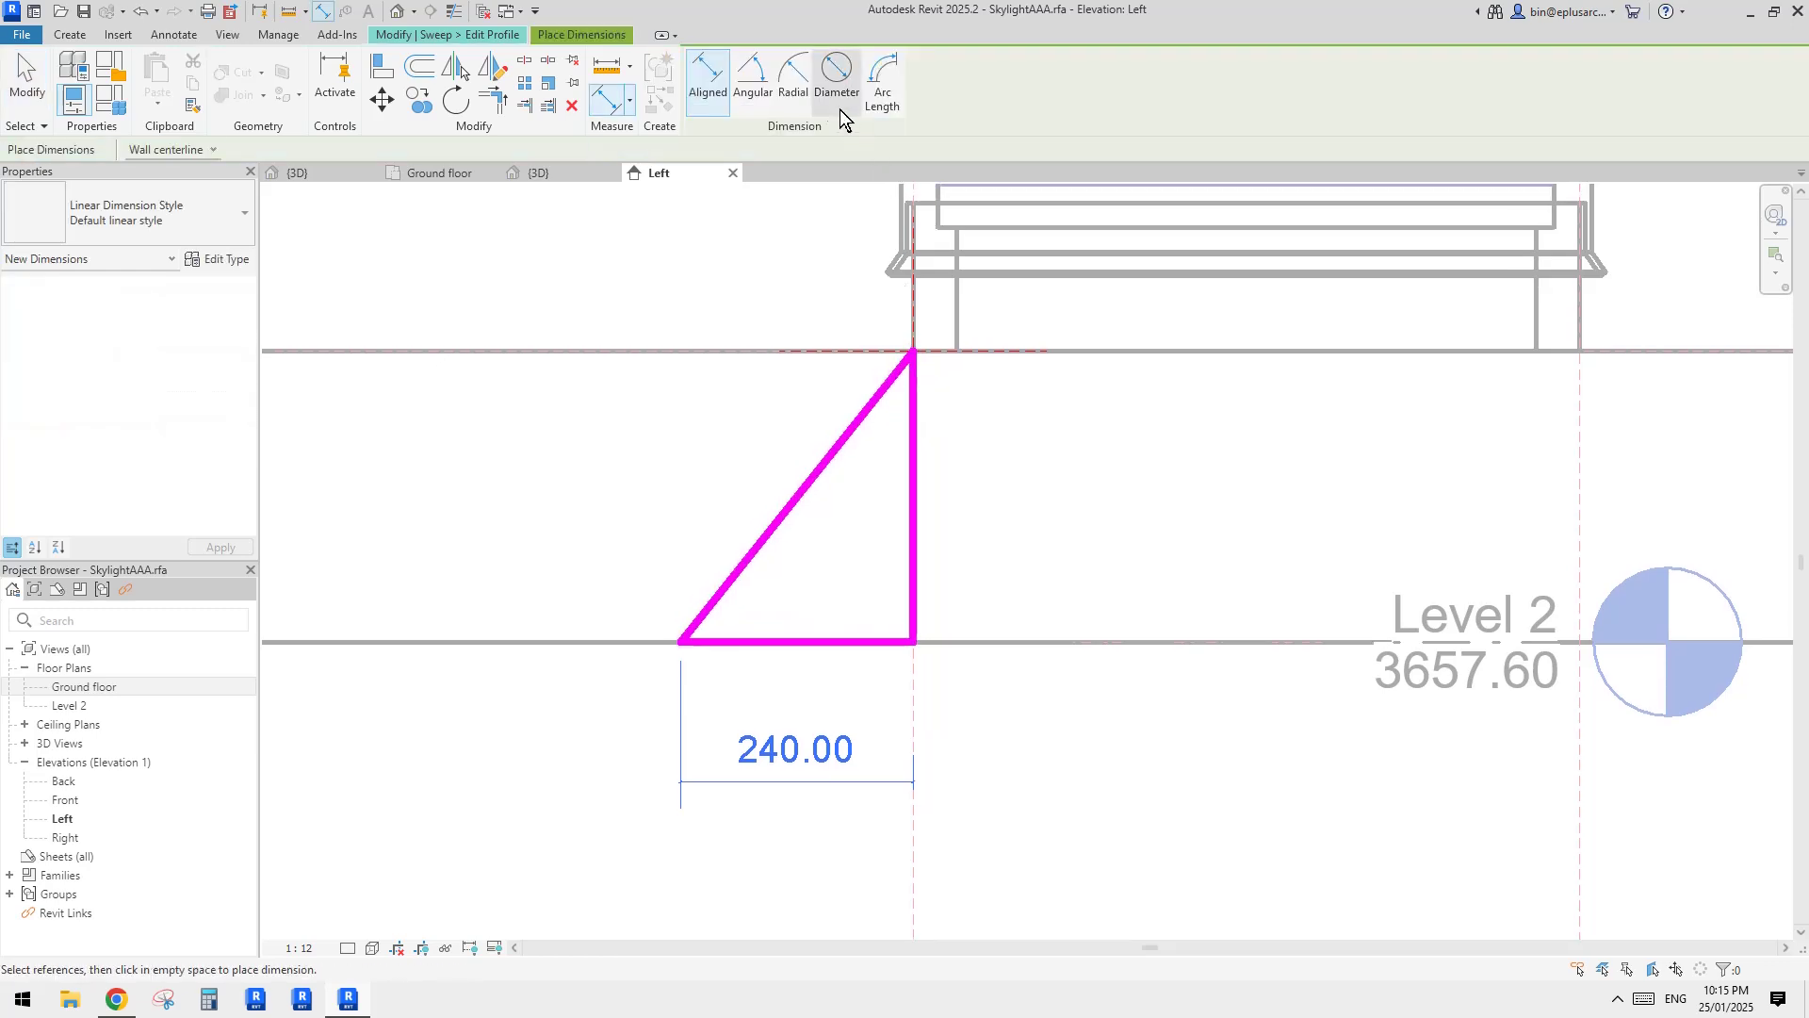
left_click(916, 456)
left_click(863, 414)
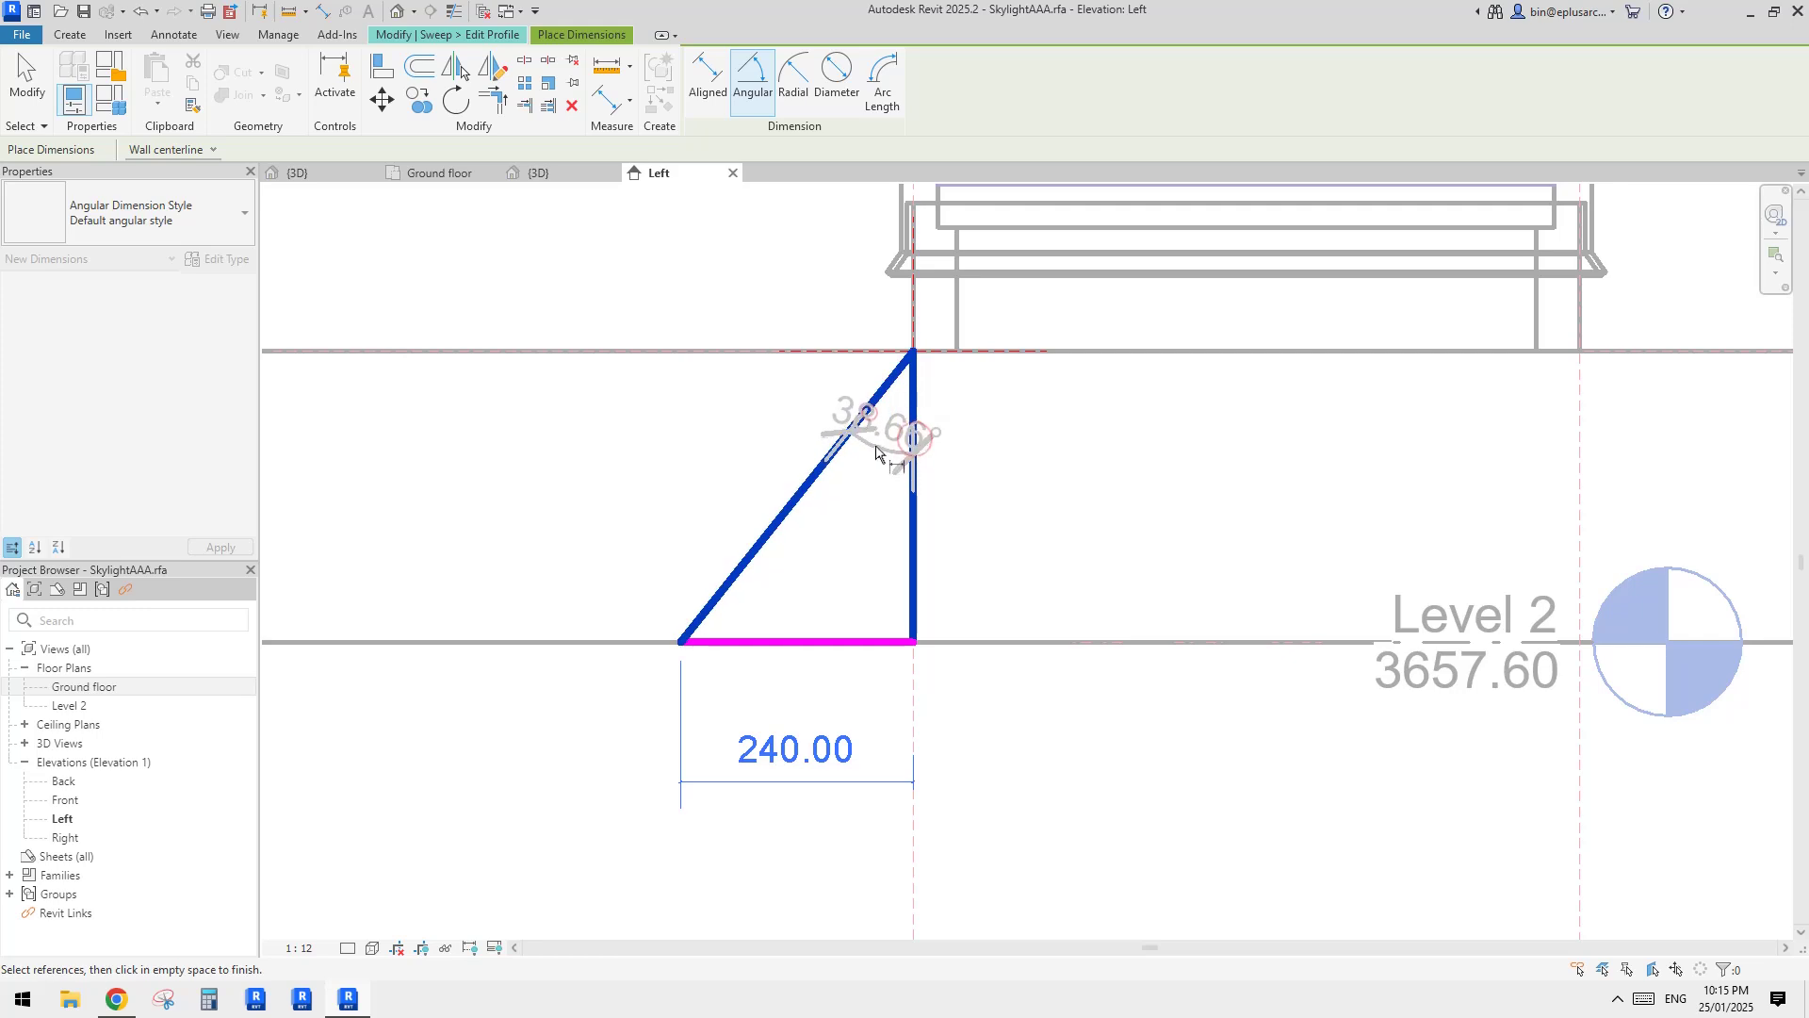
left_click(877, 471)
key("Escape")
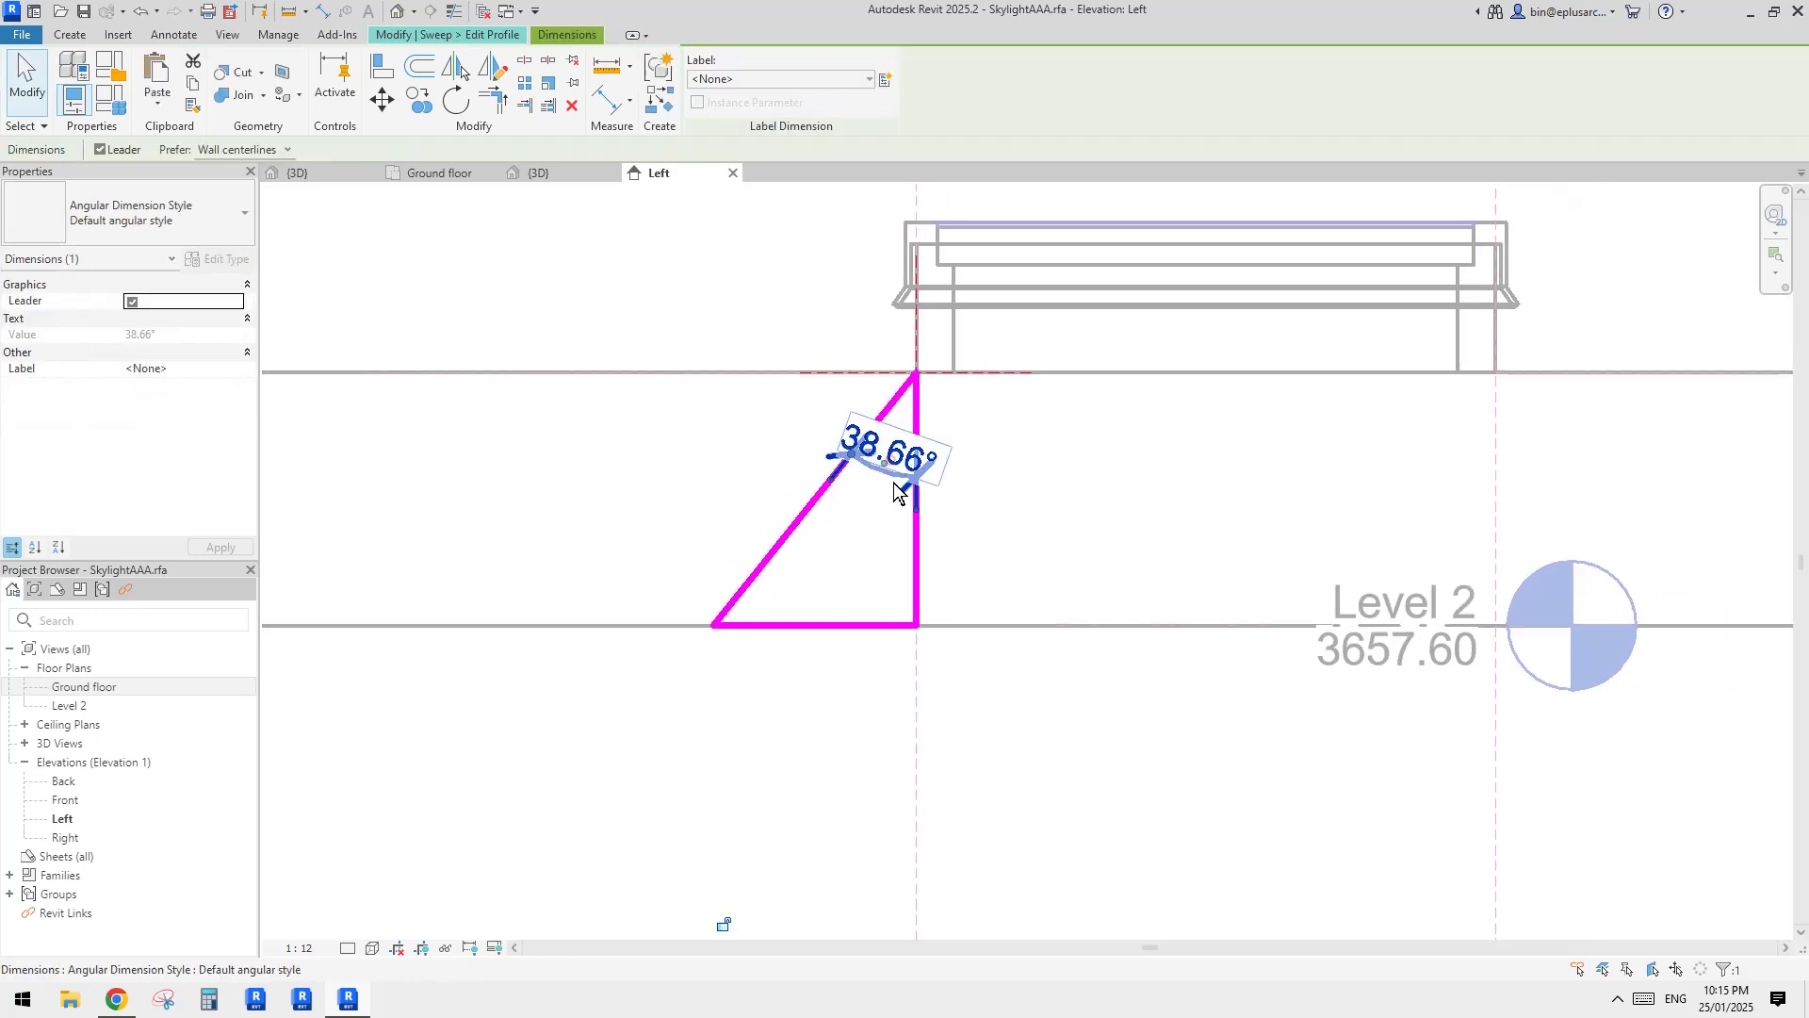
scroll(900, 457, "down", 1)
left_click_drag(900, 457, 888, 484)
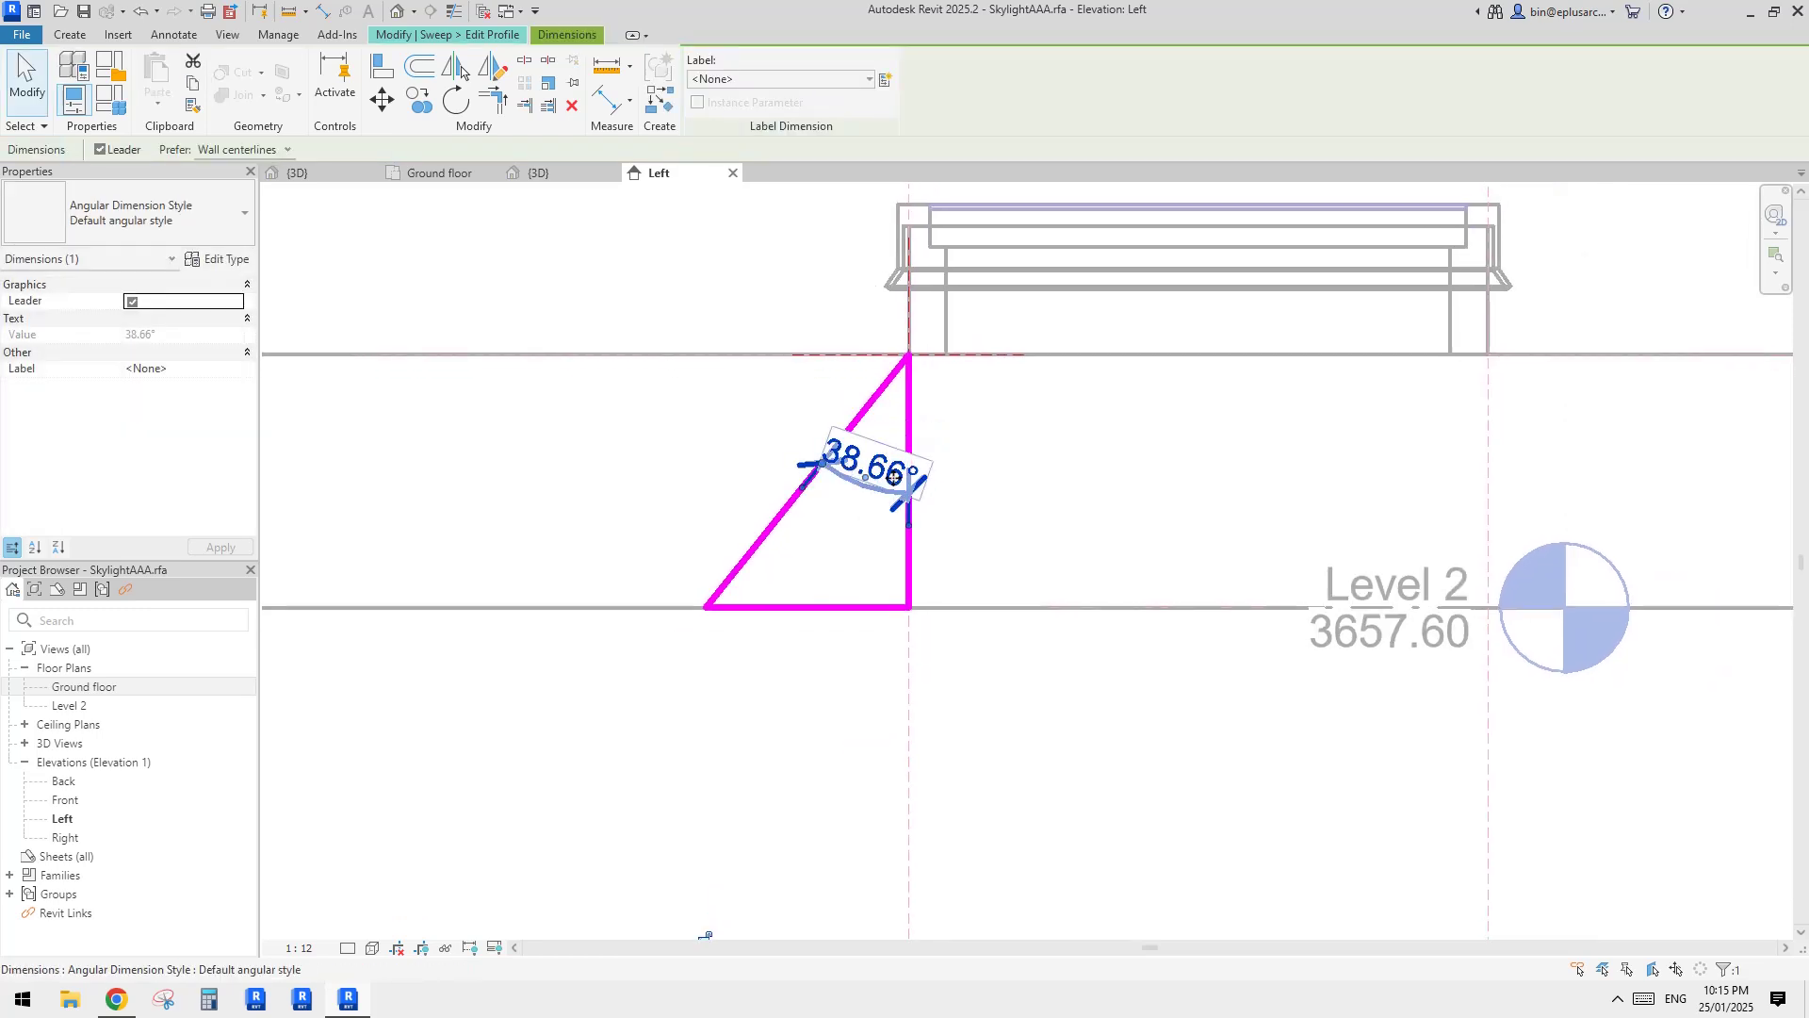
scroll(848, 467, "down", 2)
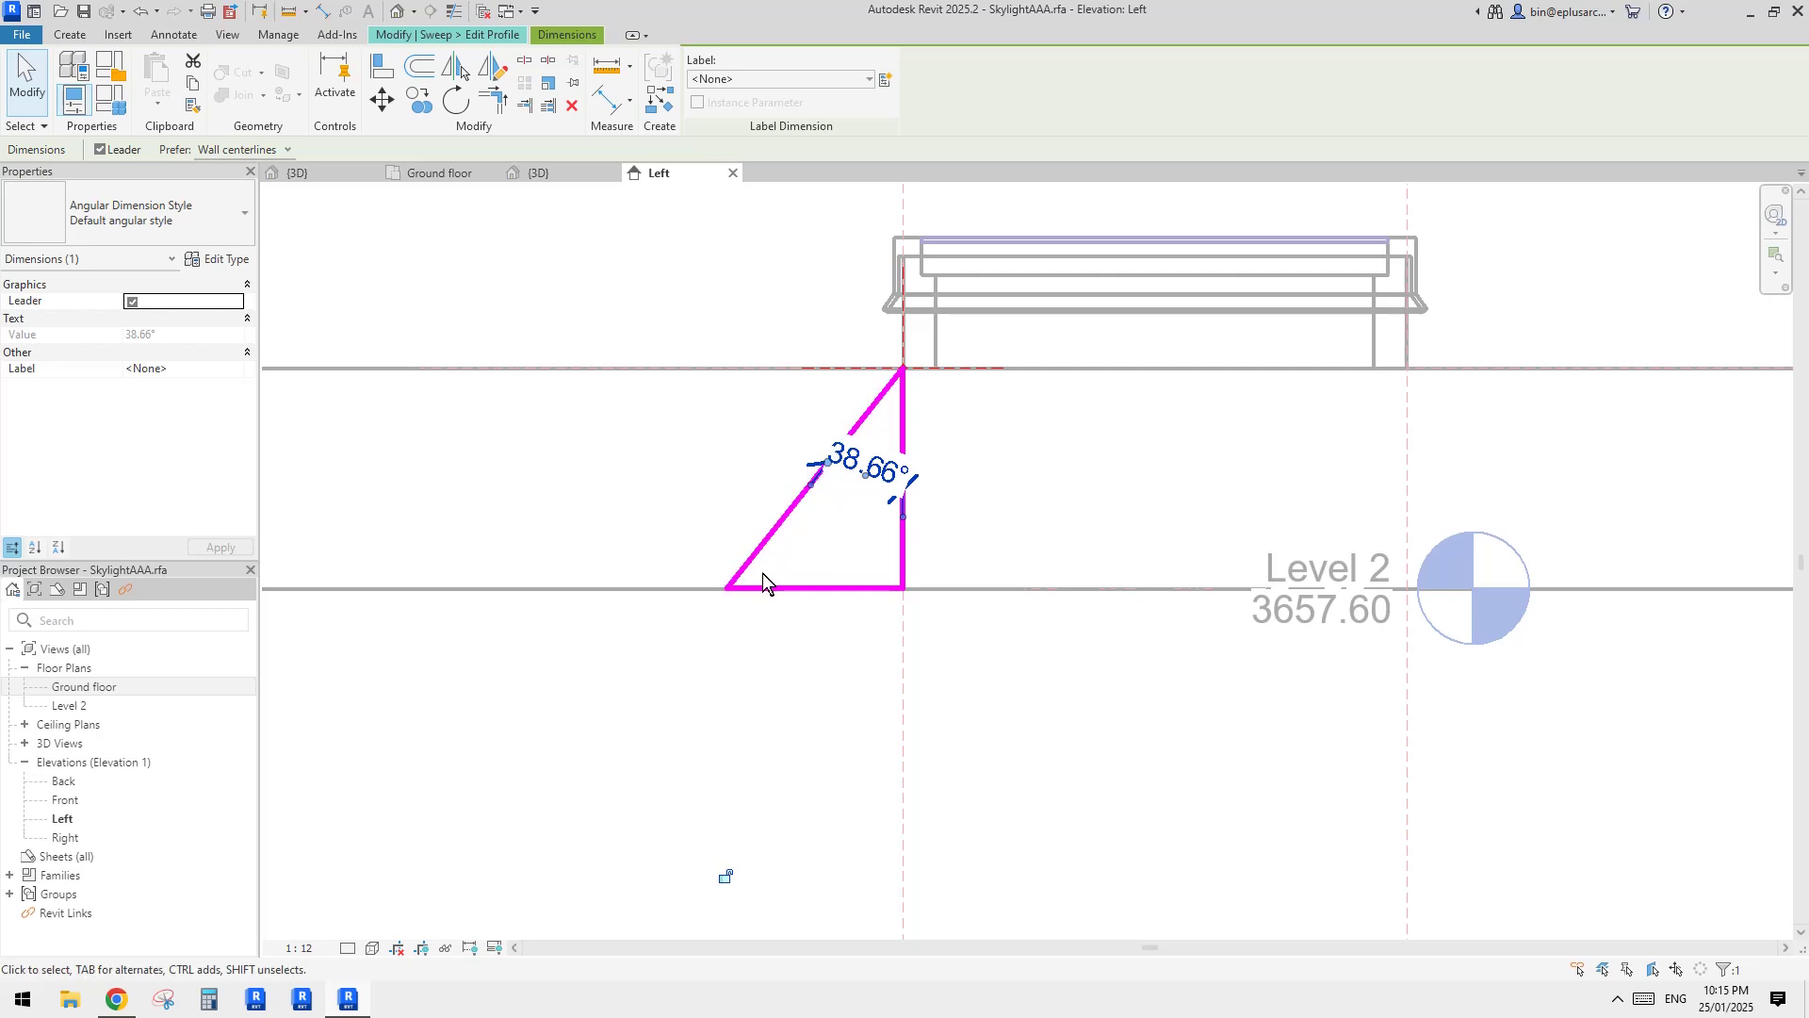
middle_click_drag(851, 495, 849, 498)
Step: Label the angular dimension with a new instance family parameter named a
left_click(871, 488)
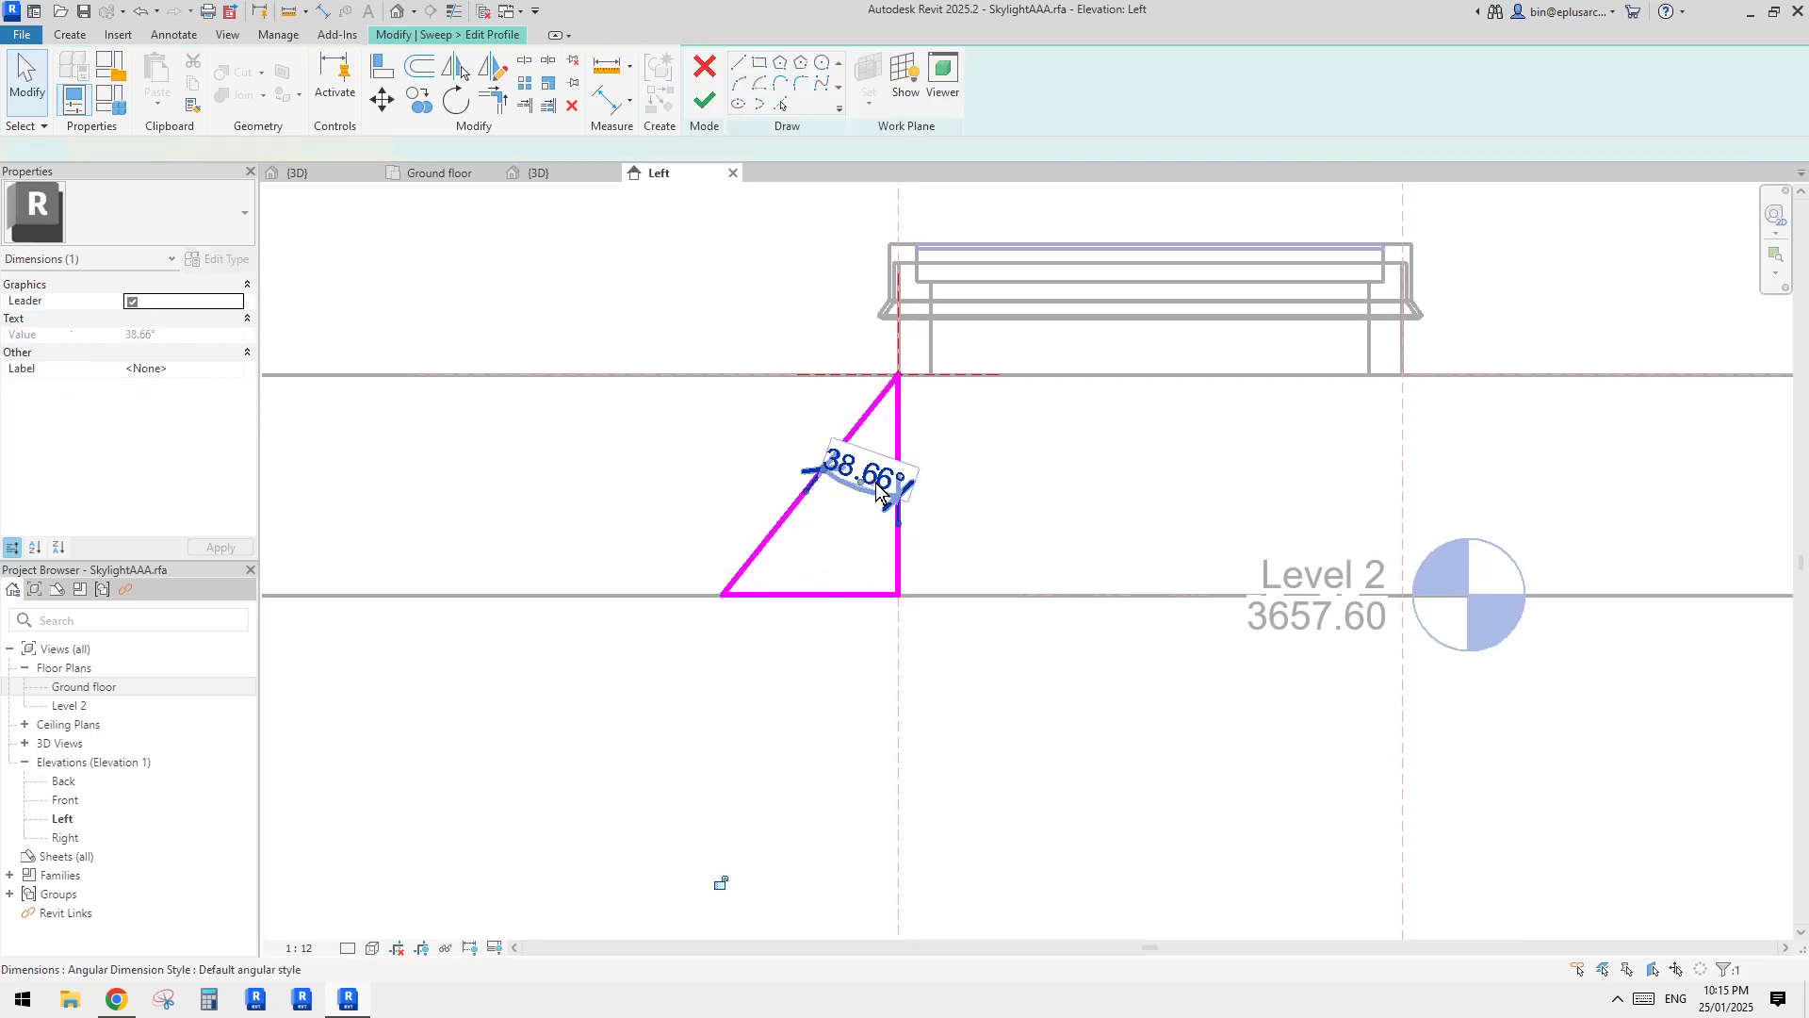
middle_click_drag(1018, 471, 992, 509)
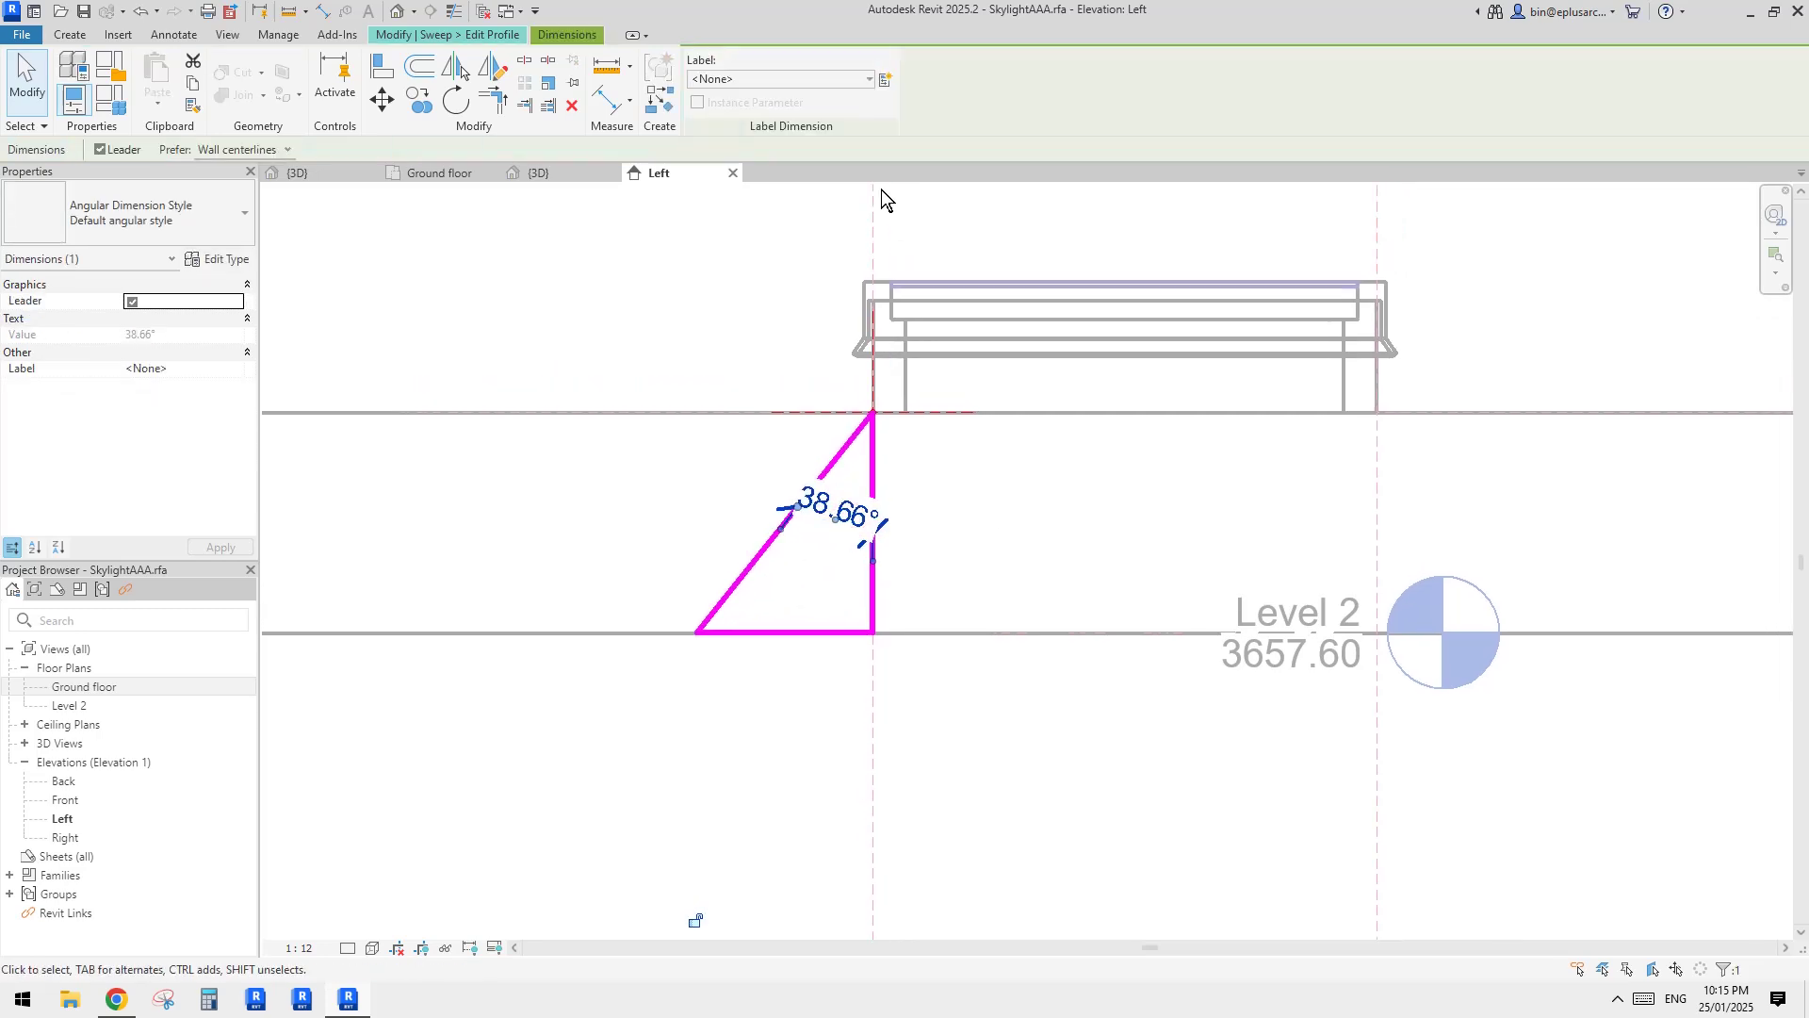
left_click(886, 80)
type("A")
key("Caps_Lock")
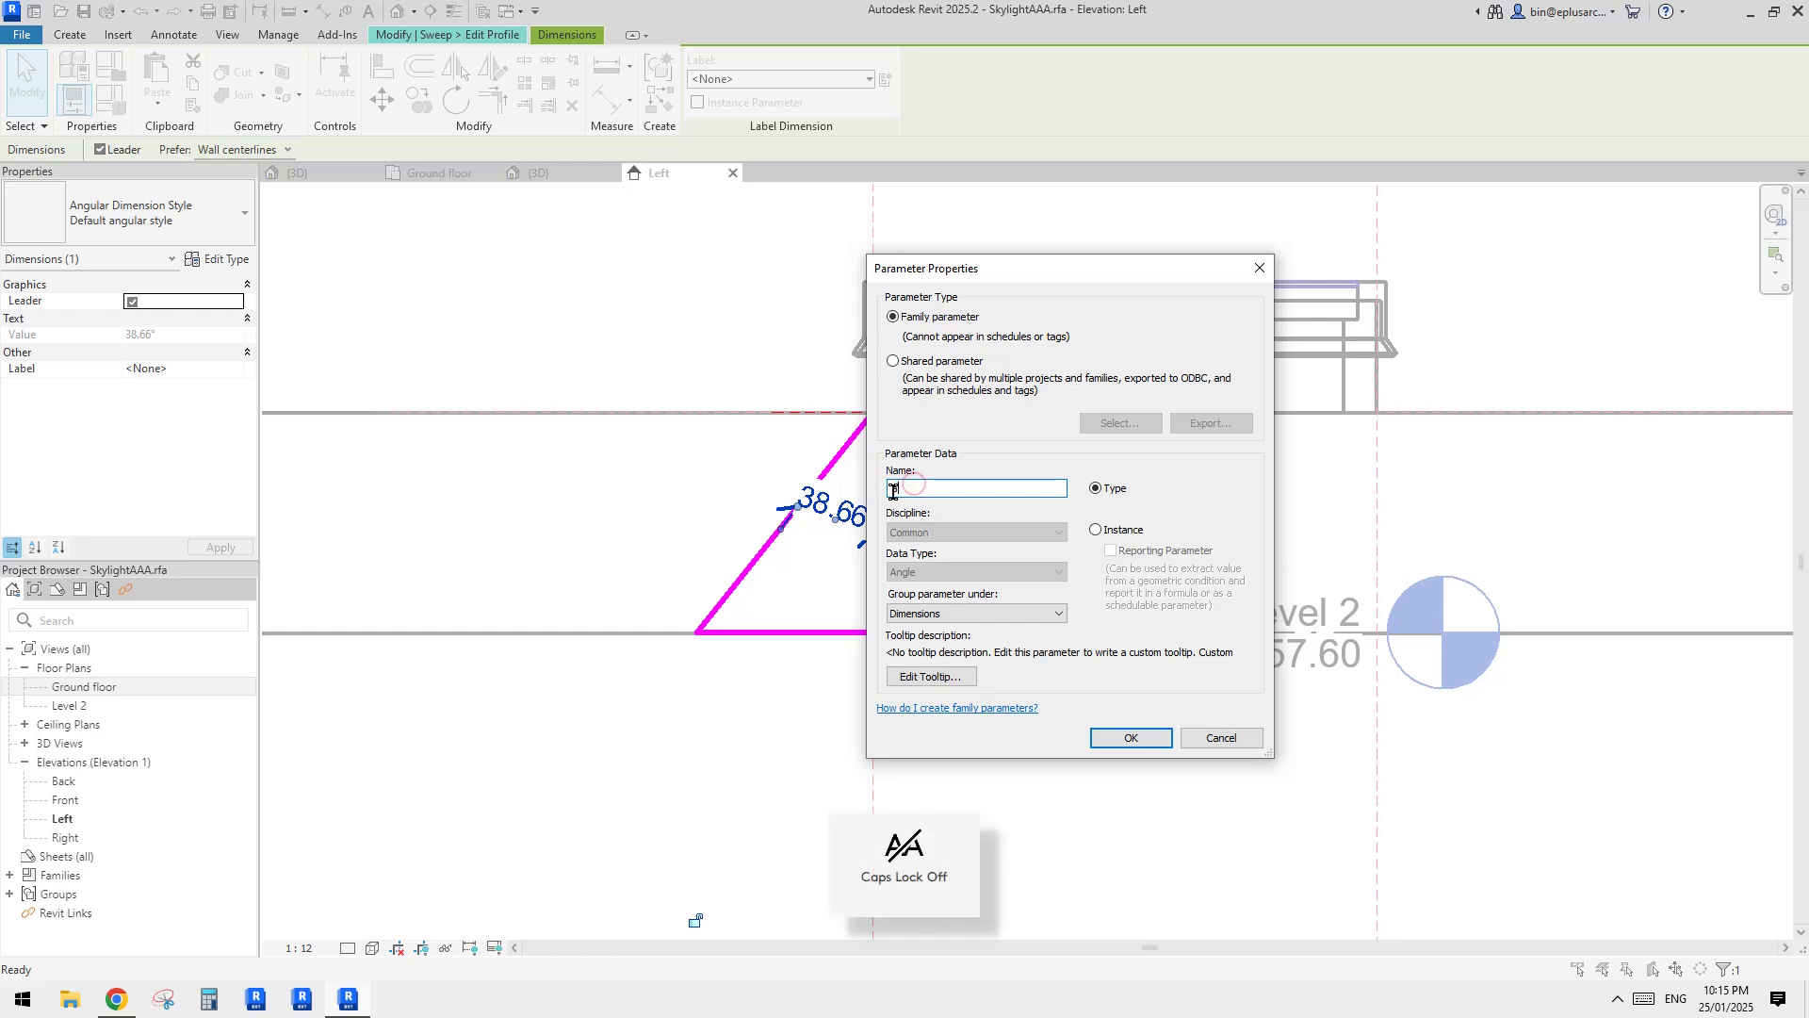
left_click(1096, 531)
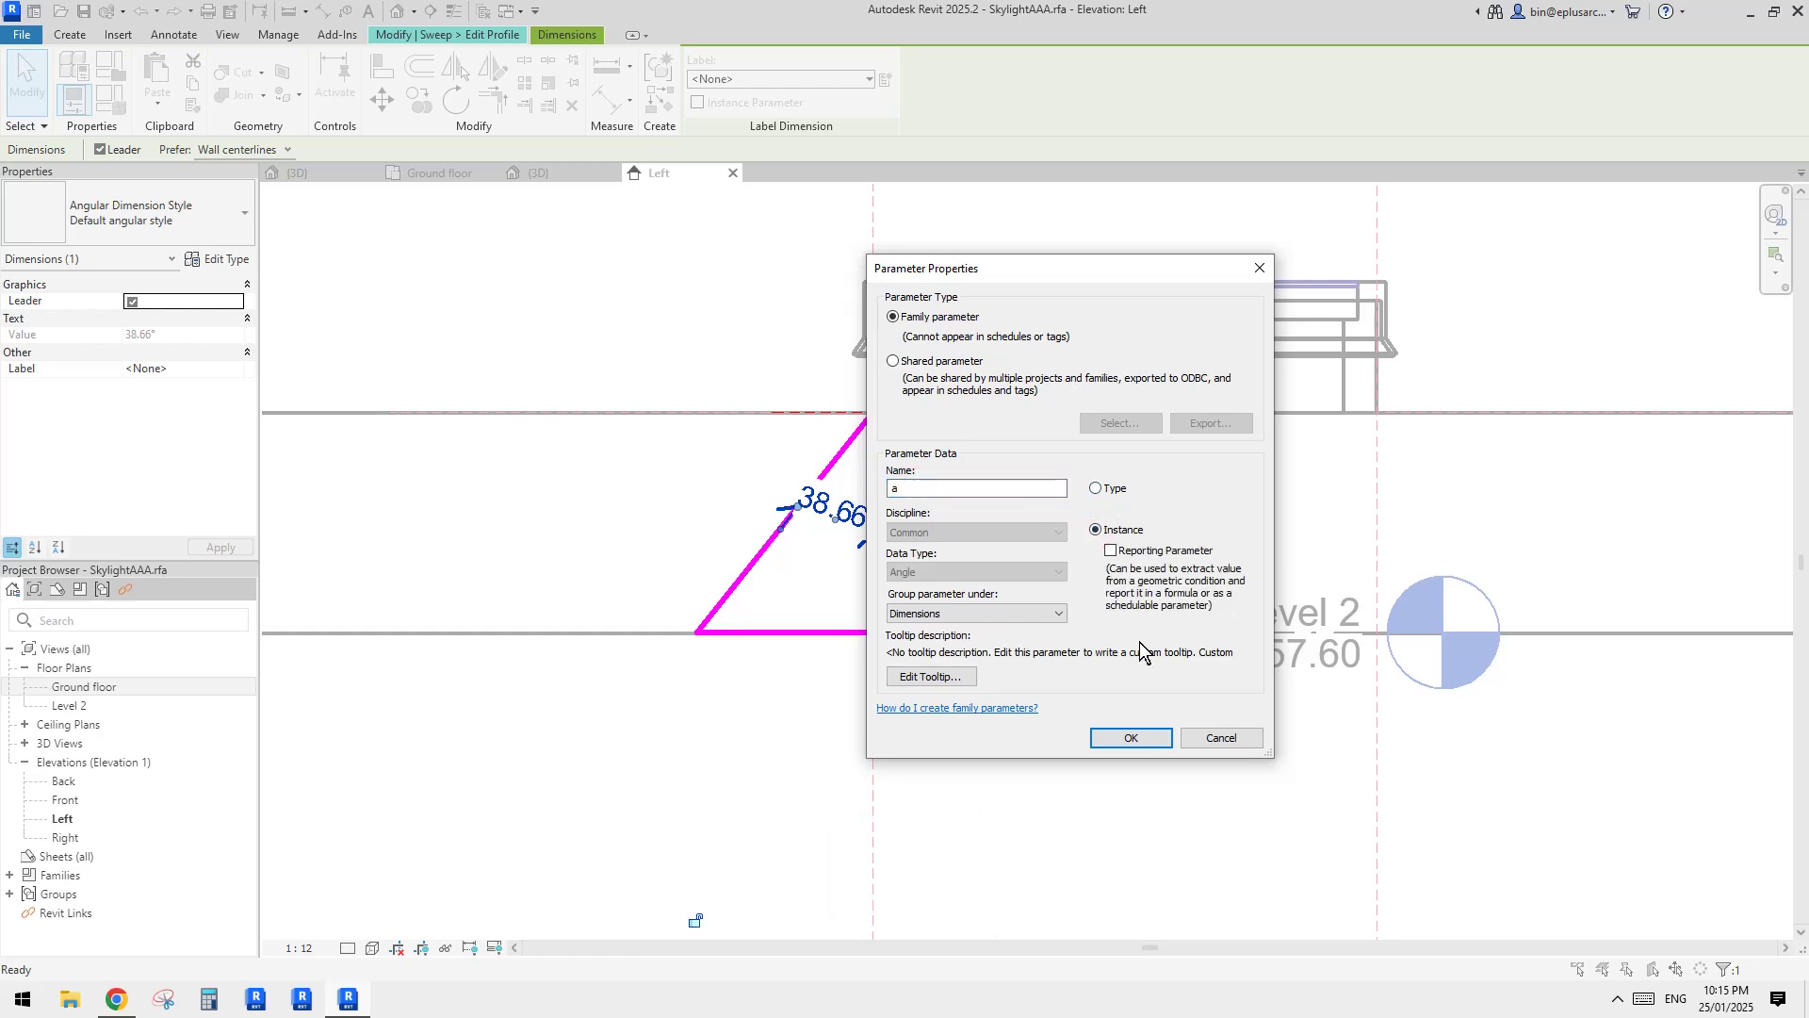
left_click(1133, 738)
scroll(1157, 538, "down", 1)
key("Escape")
Step: Finish the profile sketch and complete the void sweep
scroll(848, 546, "down", 1)
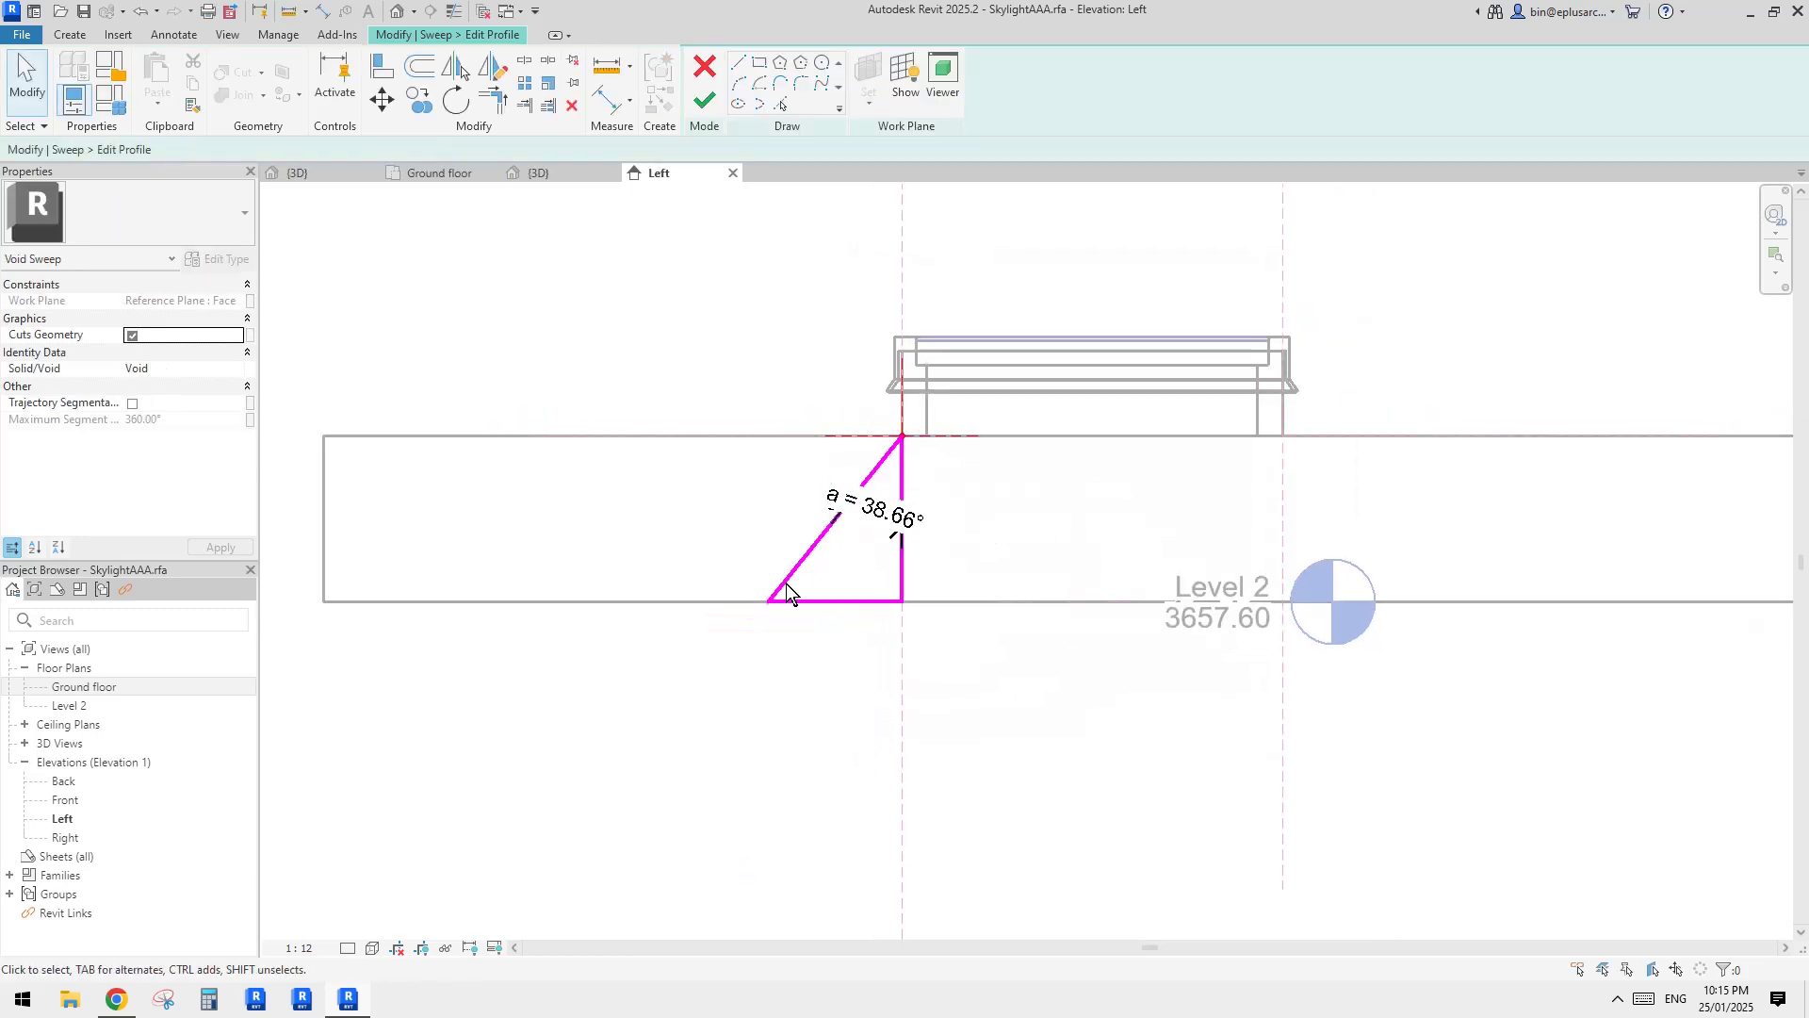
left_click(818, 543)
left_click(1011, 547)
middle_click_drag(1006, 525, 932, 542)
left_click(706, 104)
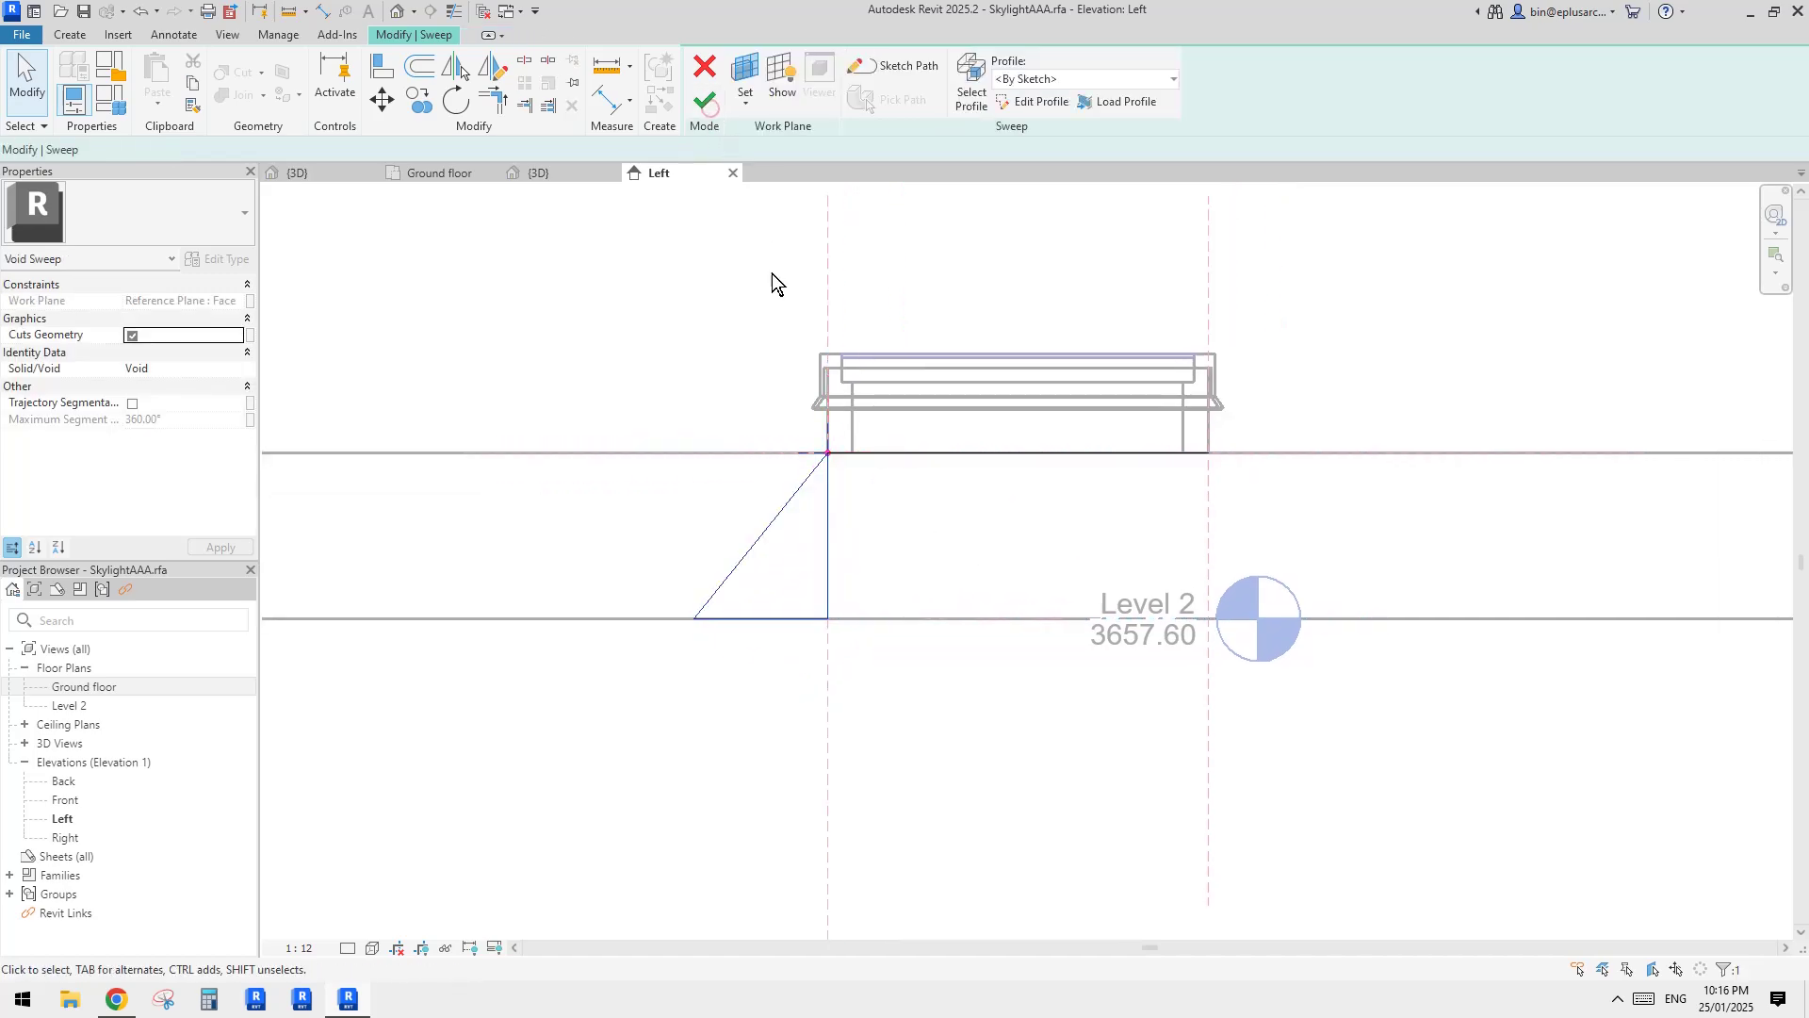
left_click(716, 103)
Step: Cut the roof with the new void sweep in the 3D view
left_click(538, 172)
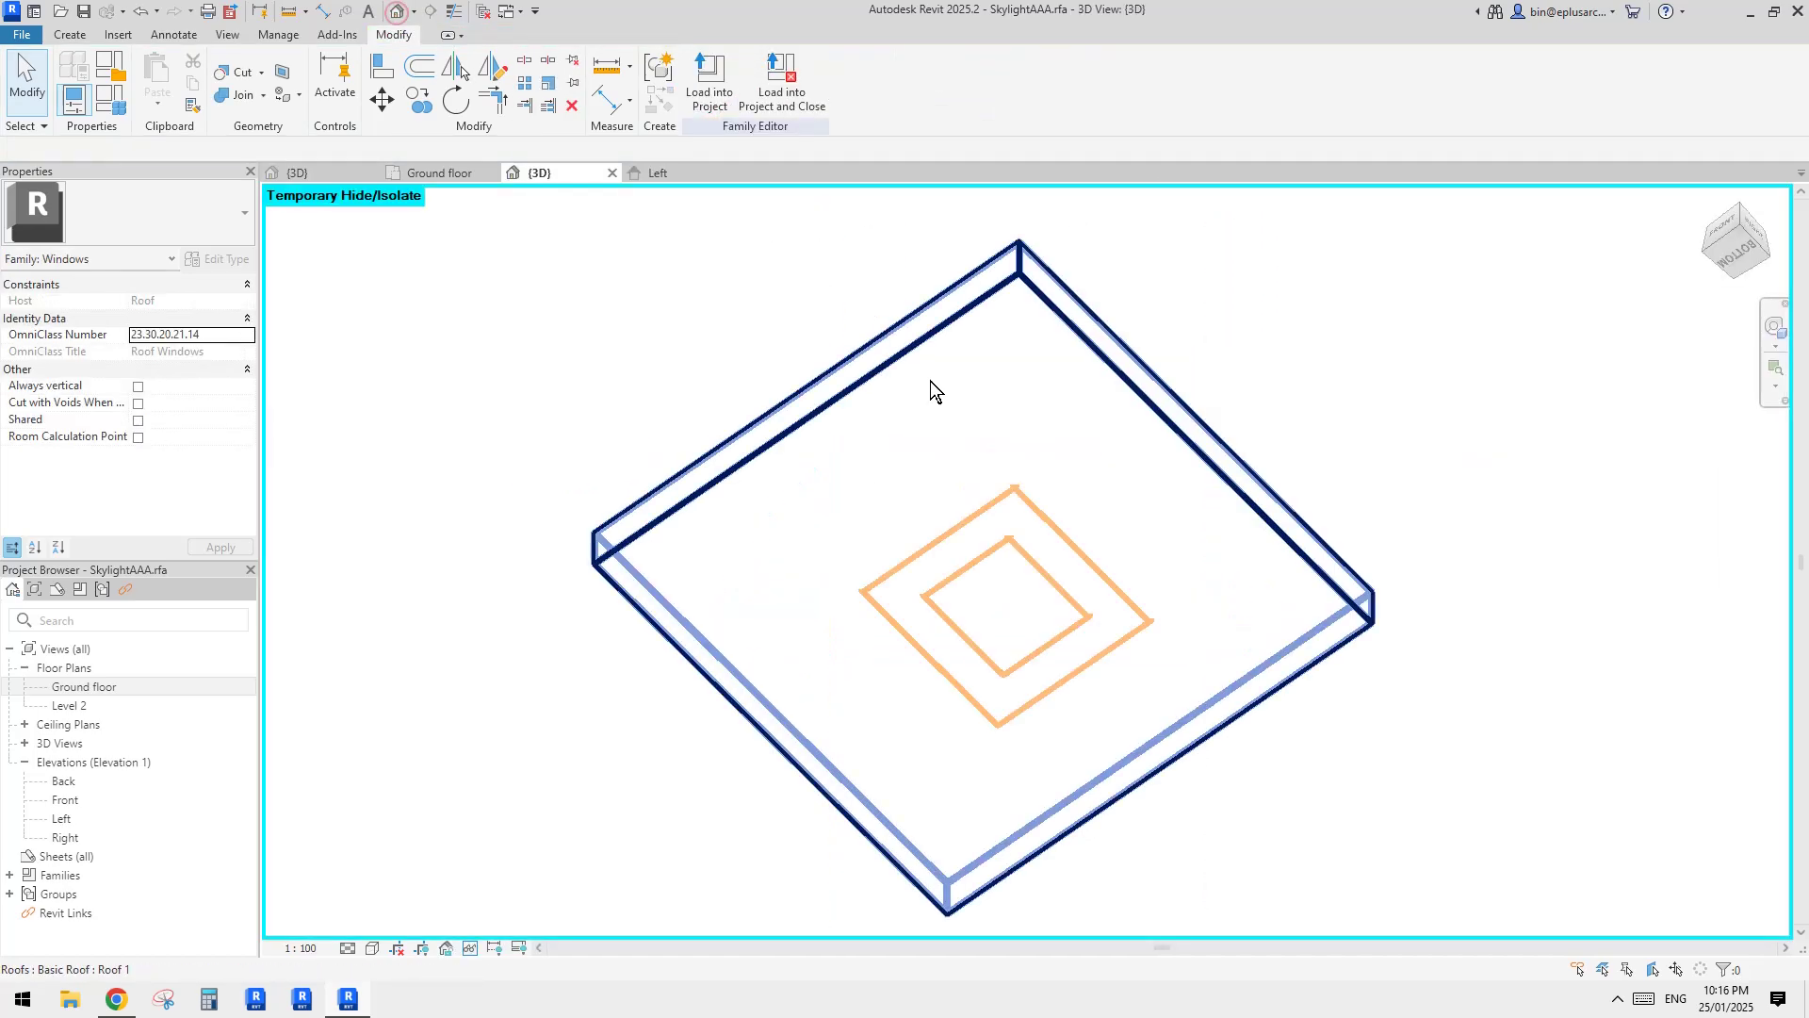
middle_click_drag(930, 380, 916, 538, "shift")
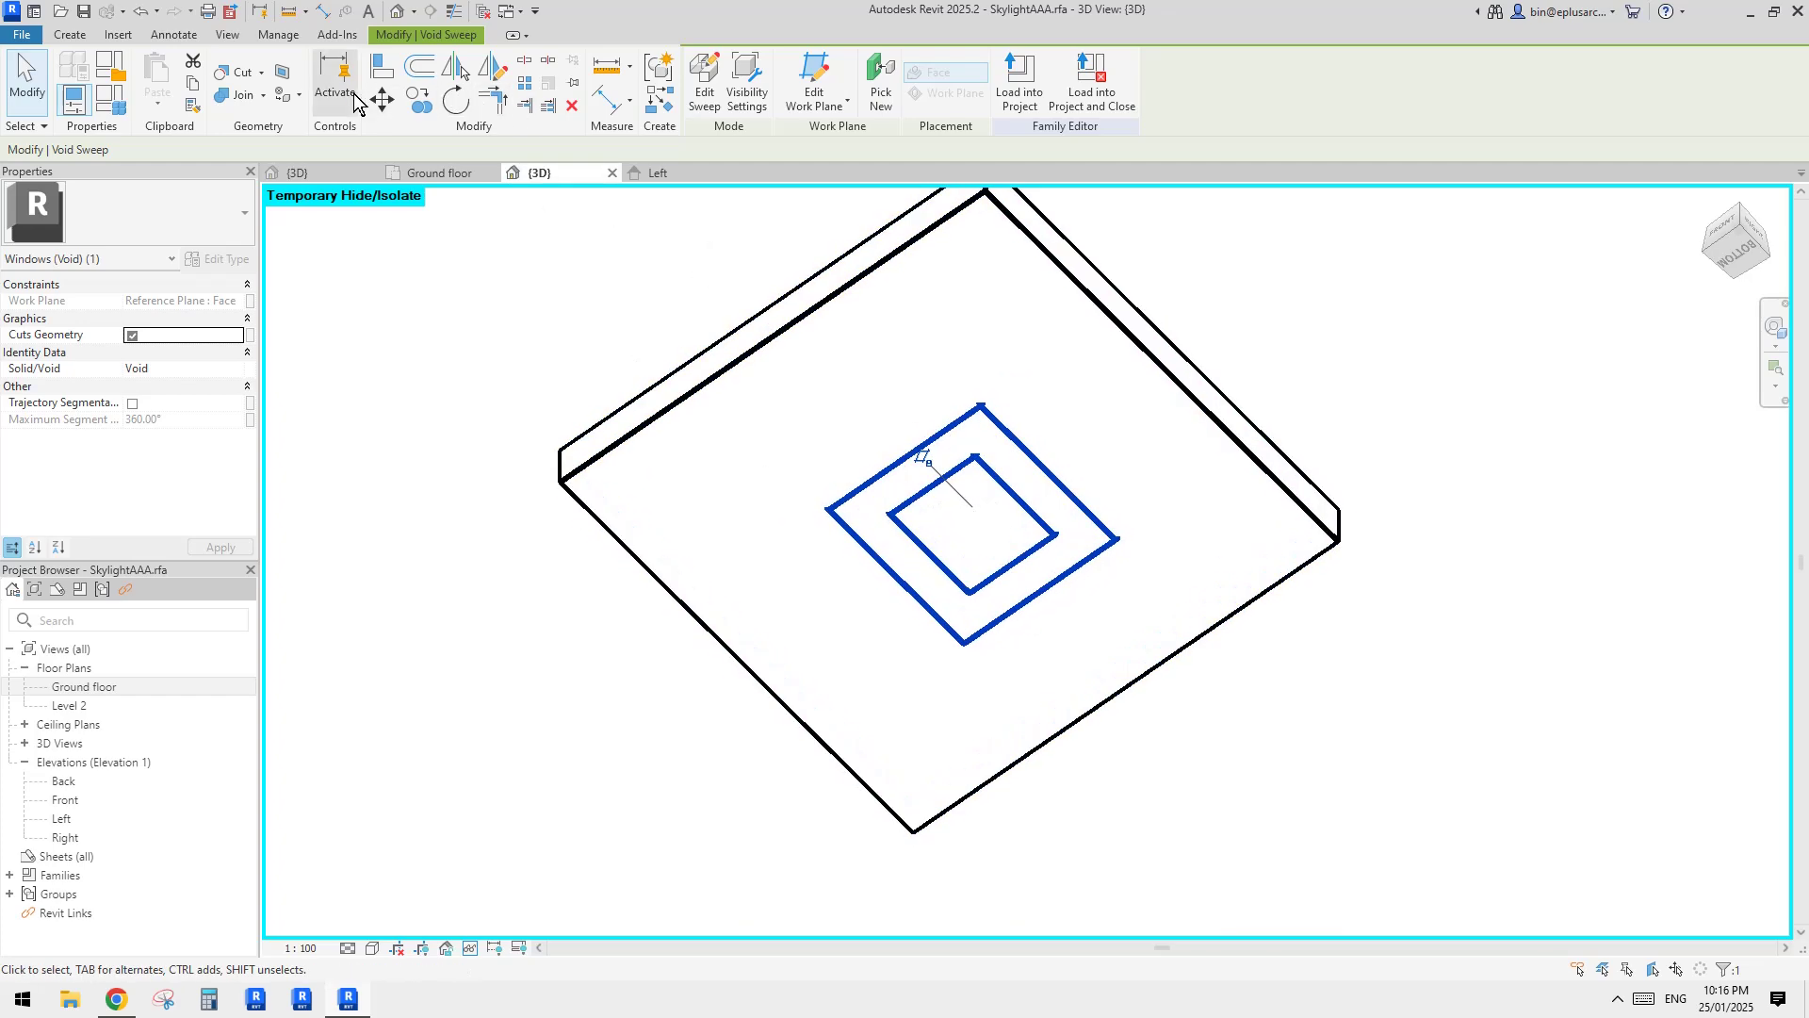
left_click(234, 72)
left_click(1106, 407)
left_click(1044, 461)
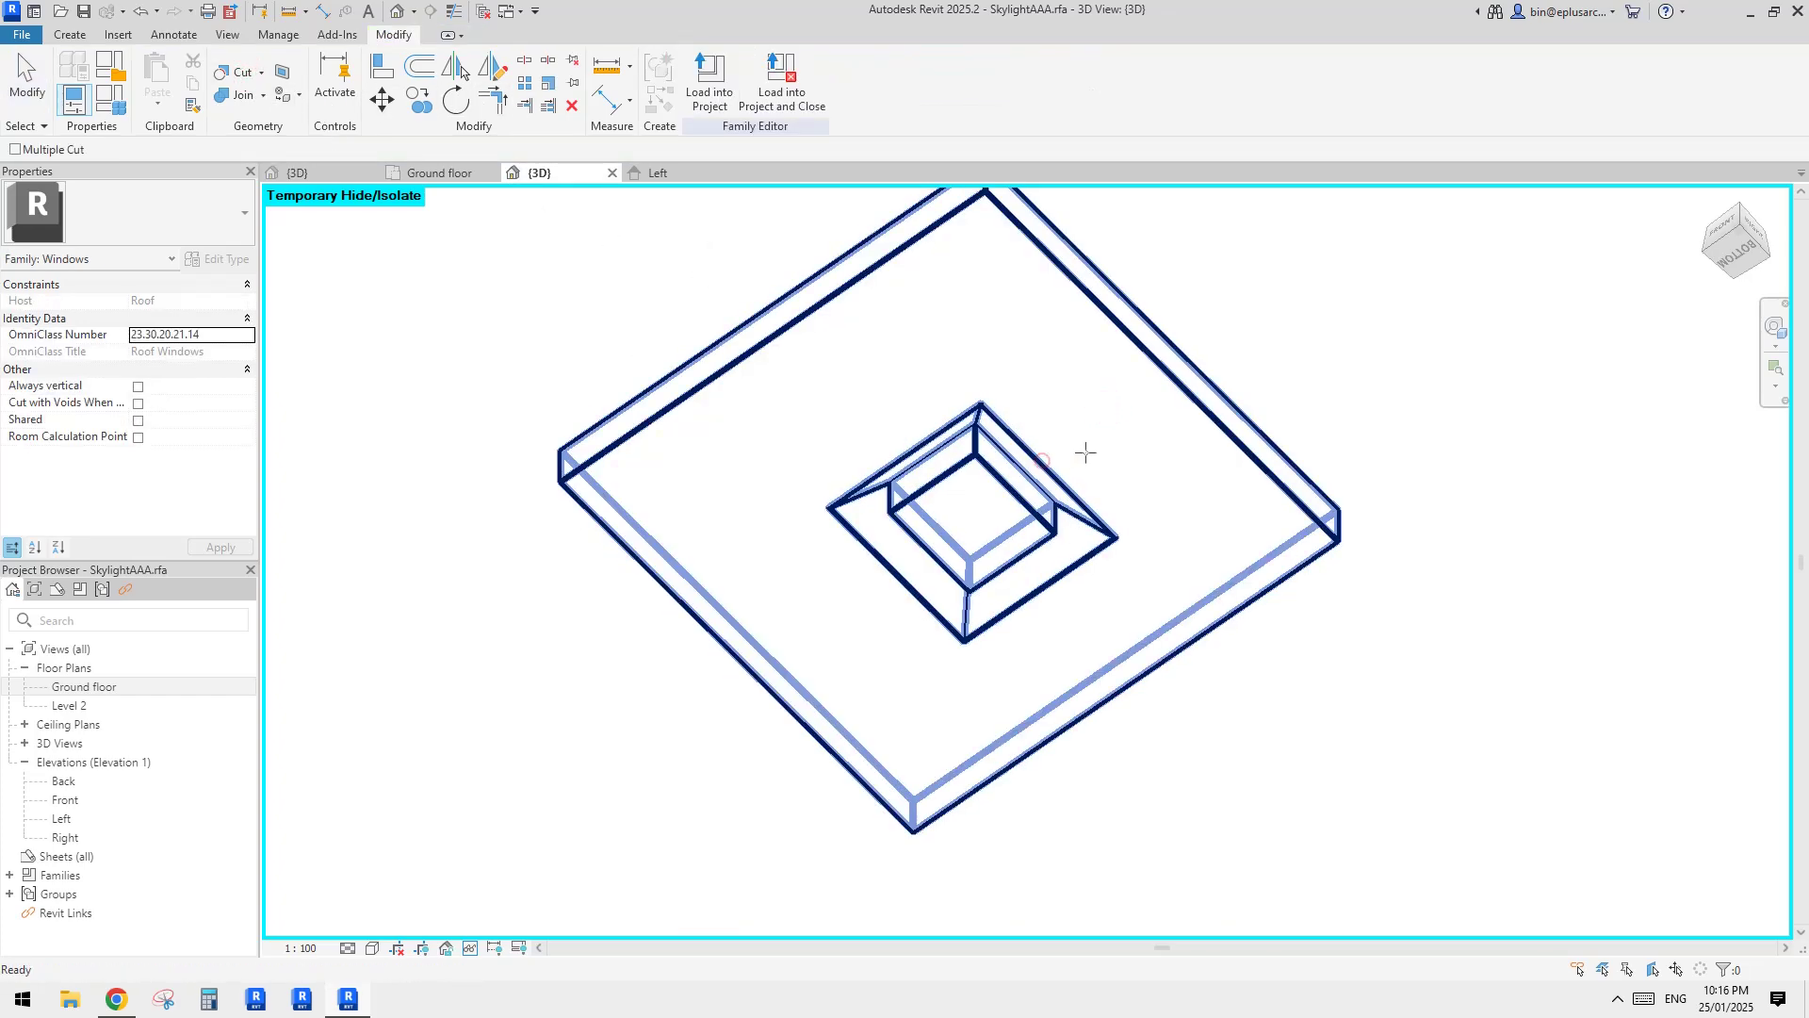
Step: Create a void extrusion in the Ground floor plan from a rectangle on the four outer reference planes, with its sides locked to them
key("Escape")
middle_click_drag(973, 482, 943, 479)
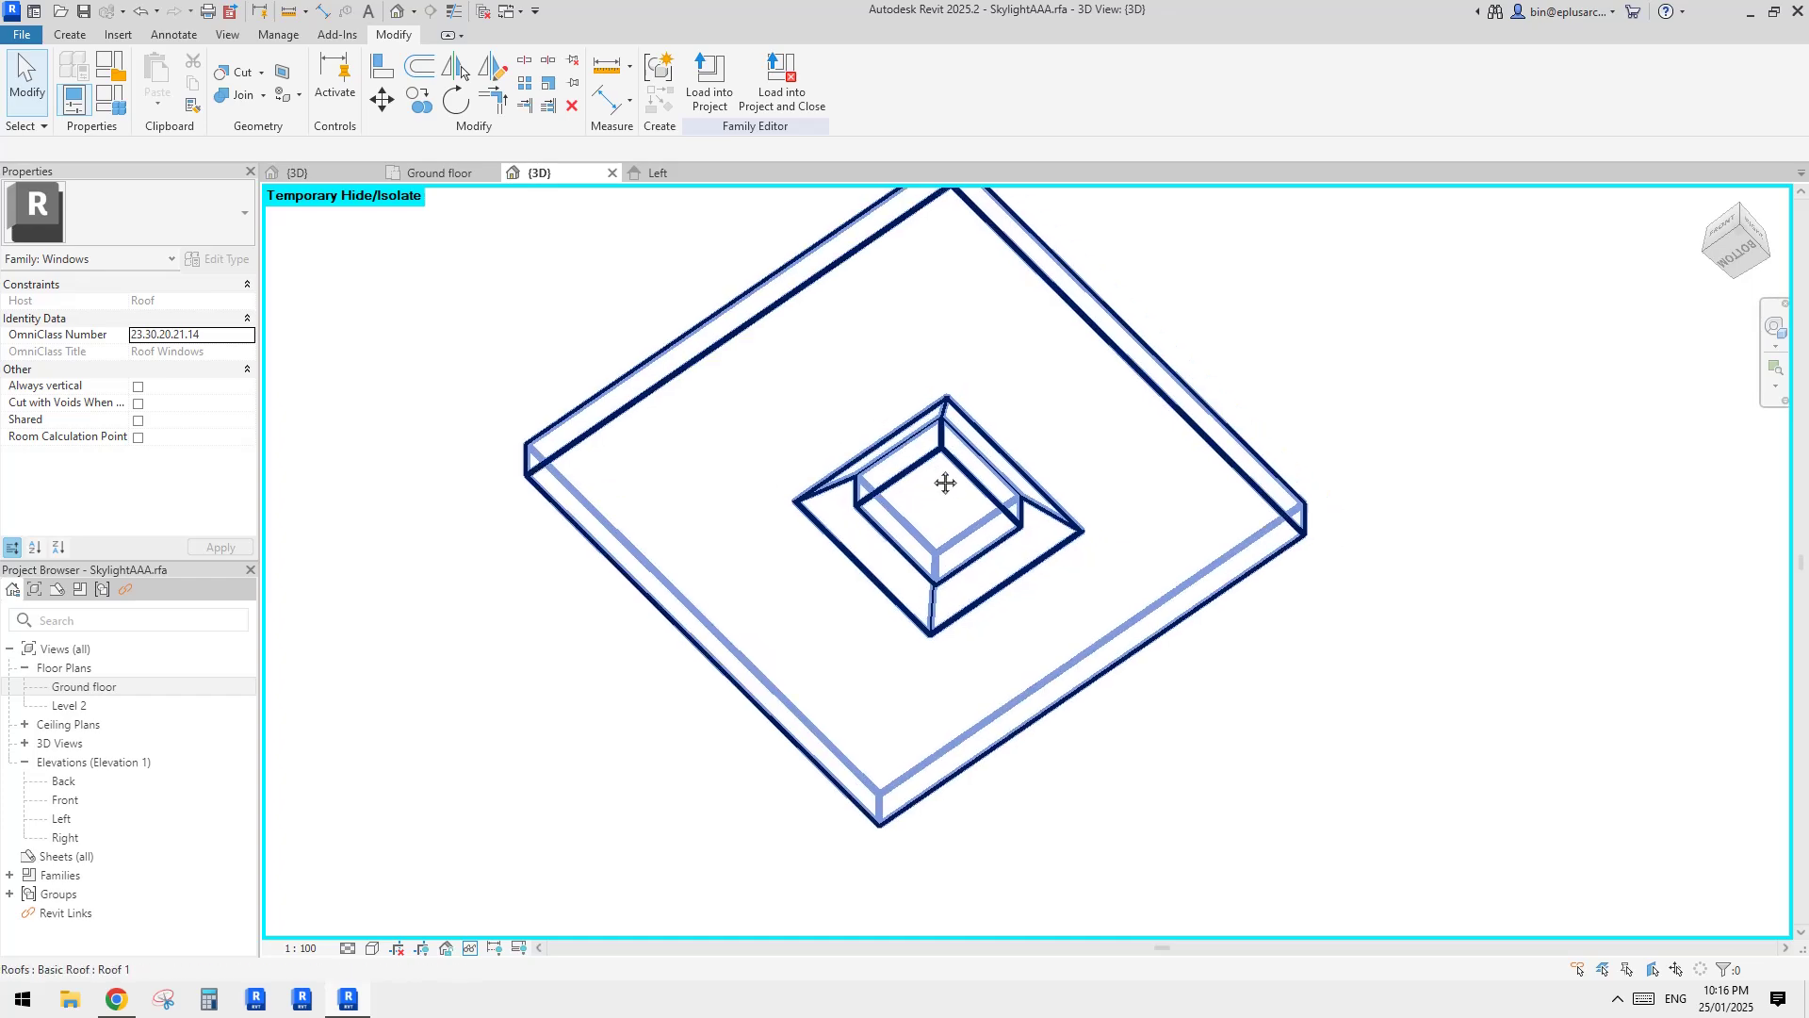
left_click(95, 688)
scroll(984, 499, "up", 2)
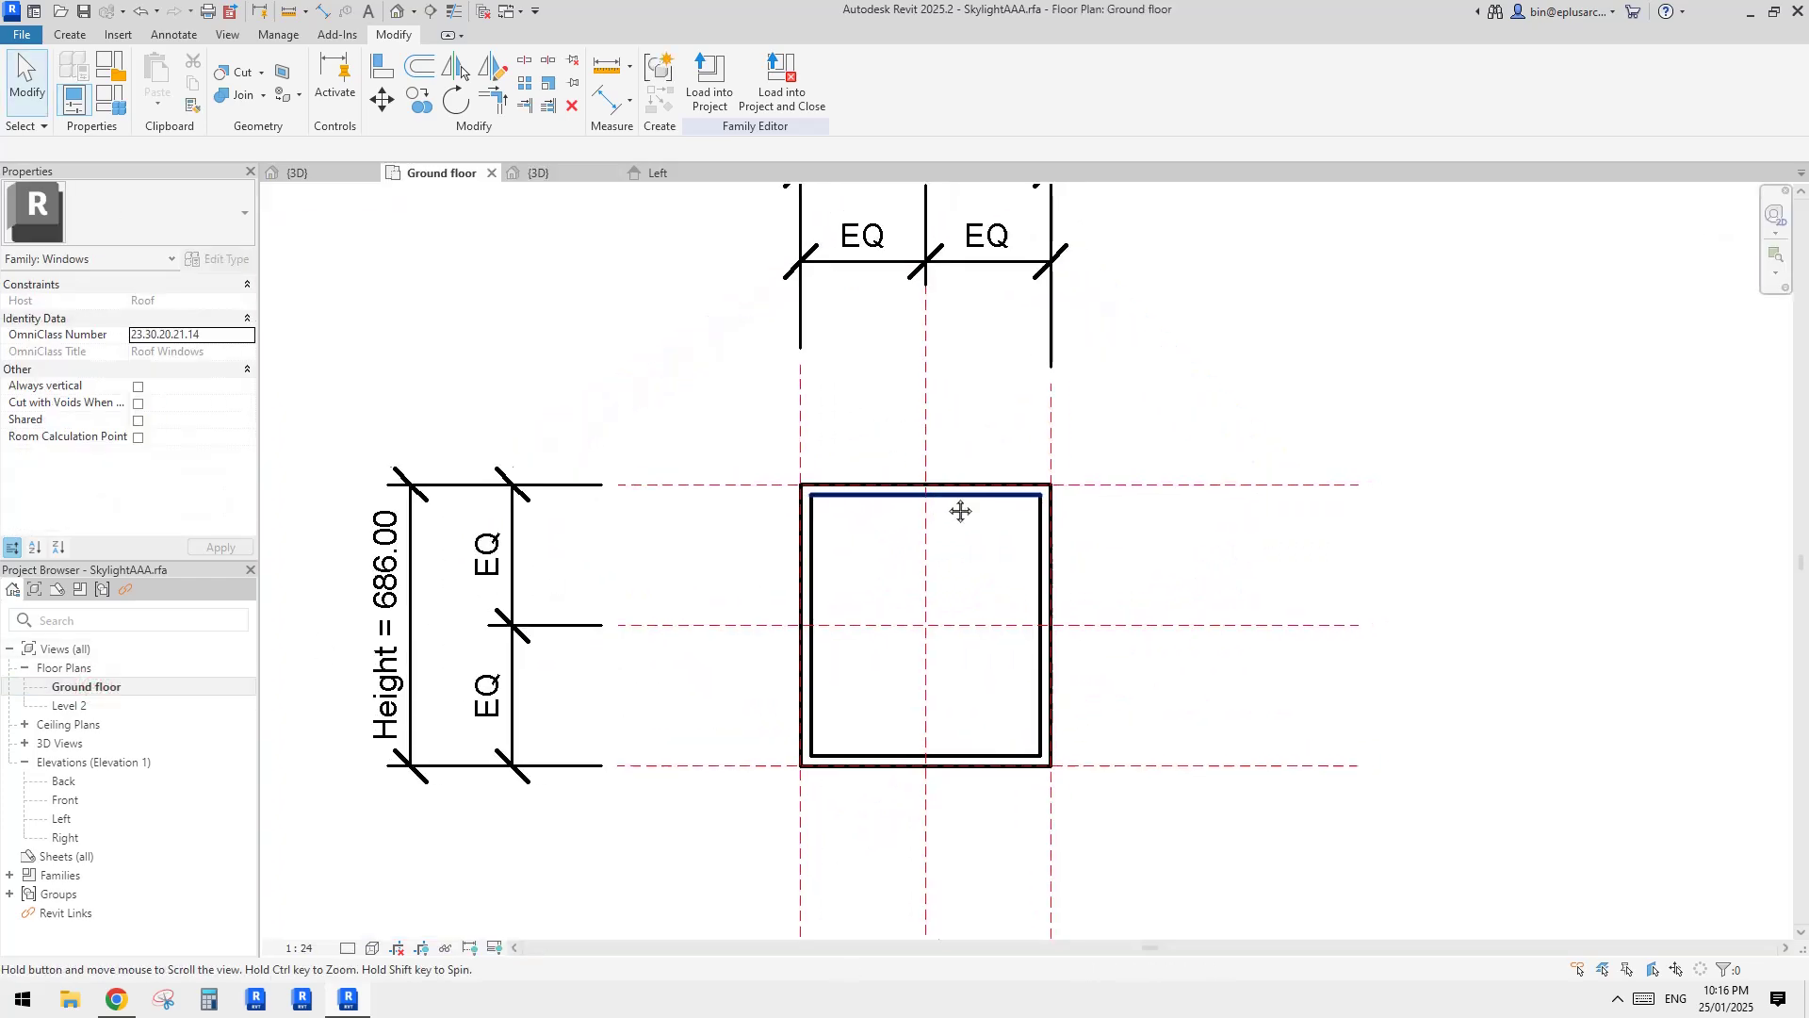
left_click(76, 38)
left_click(381, 104)
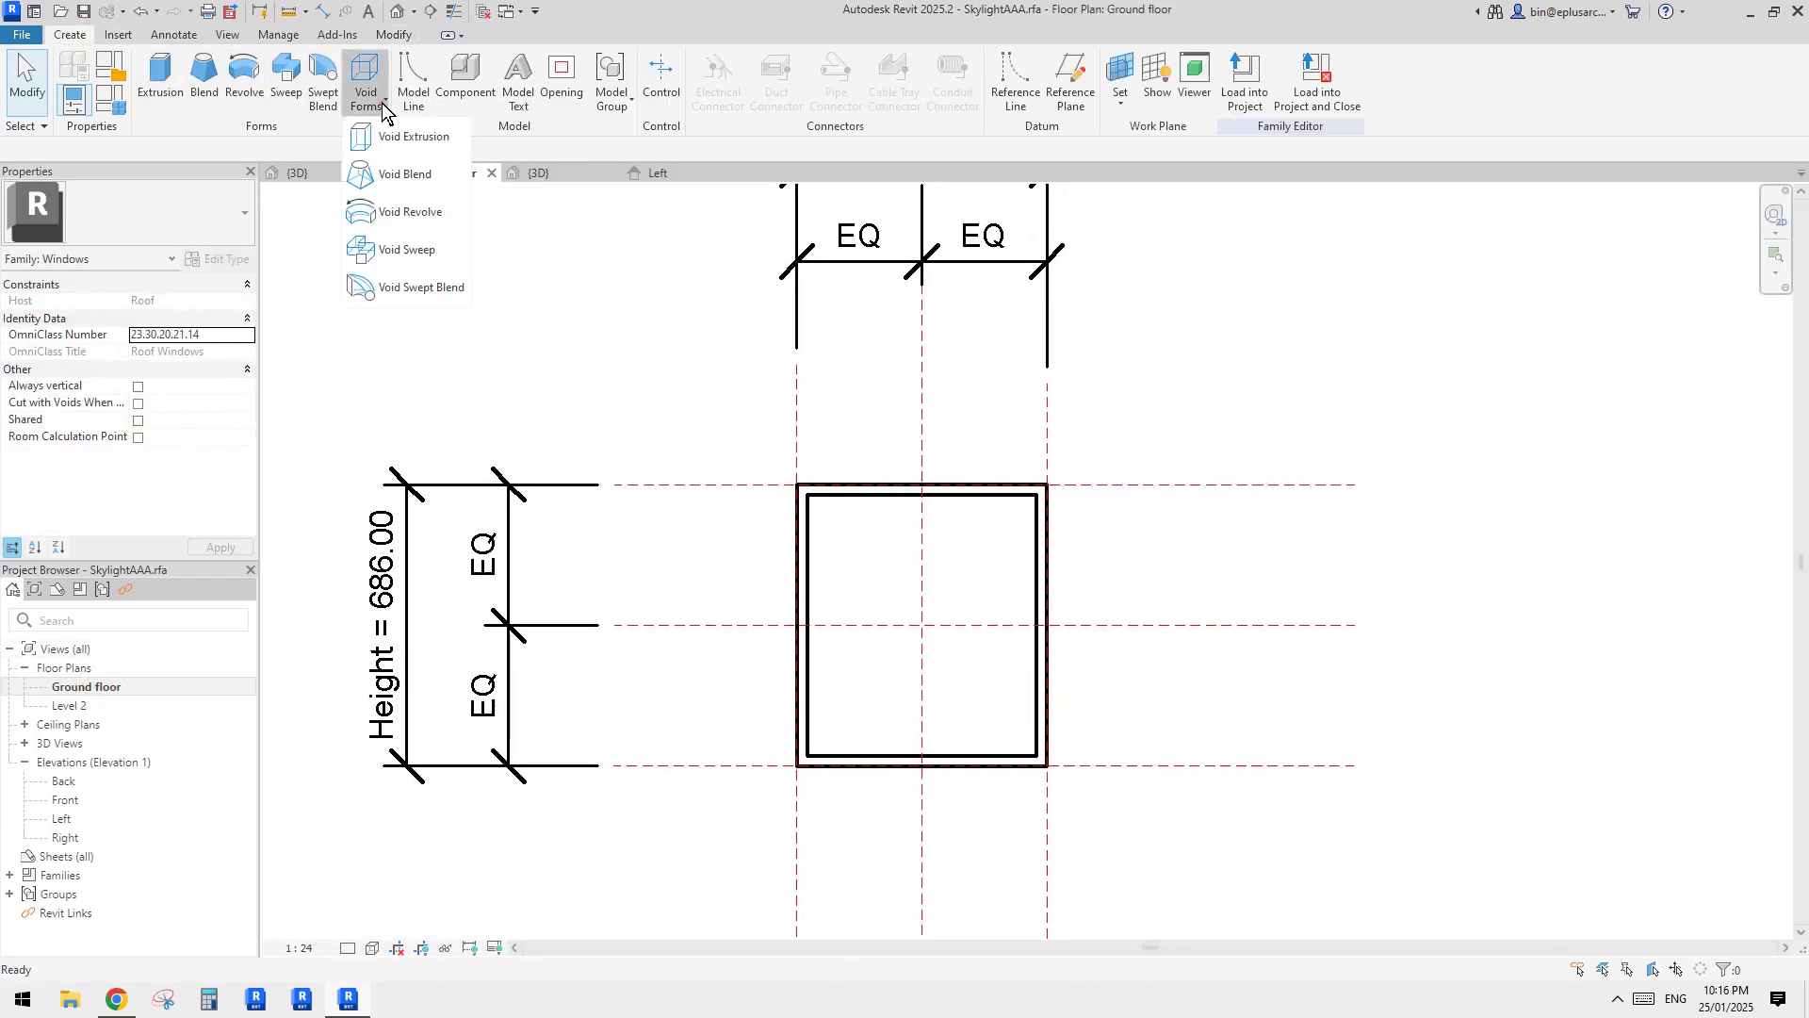
left_click(426, 140)
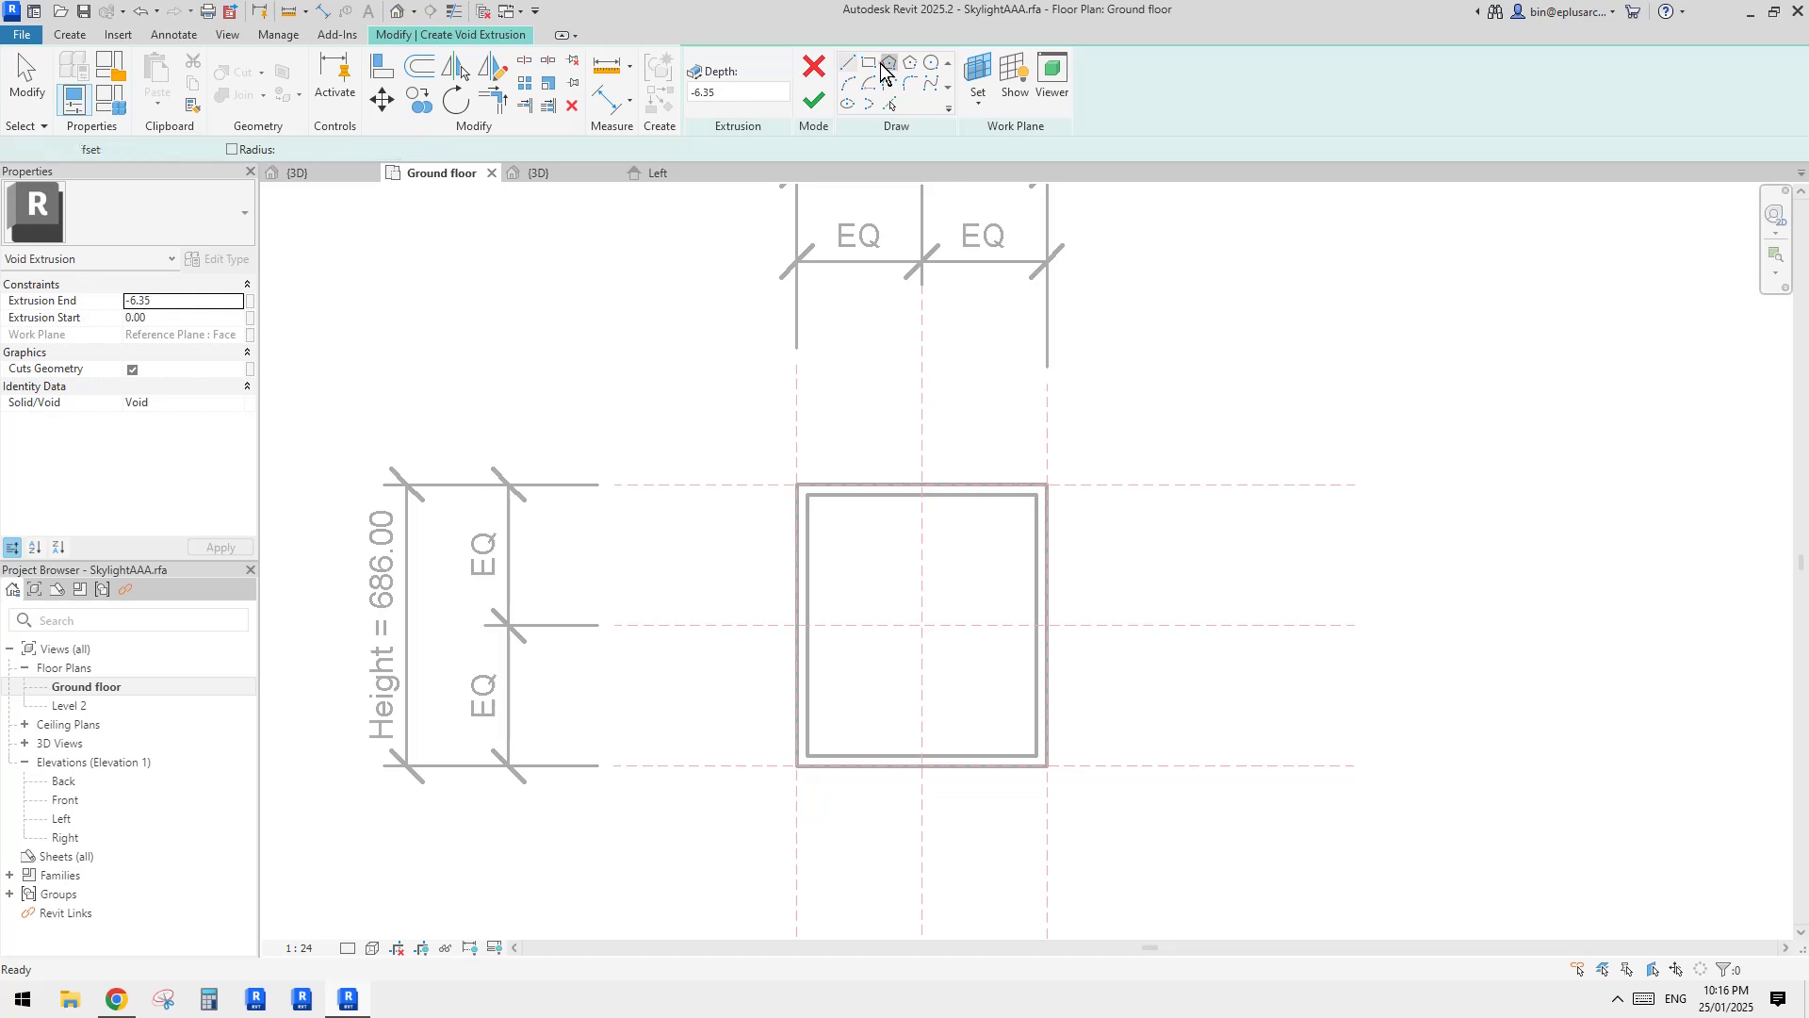
left_click(797, 485)
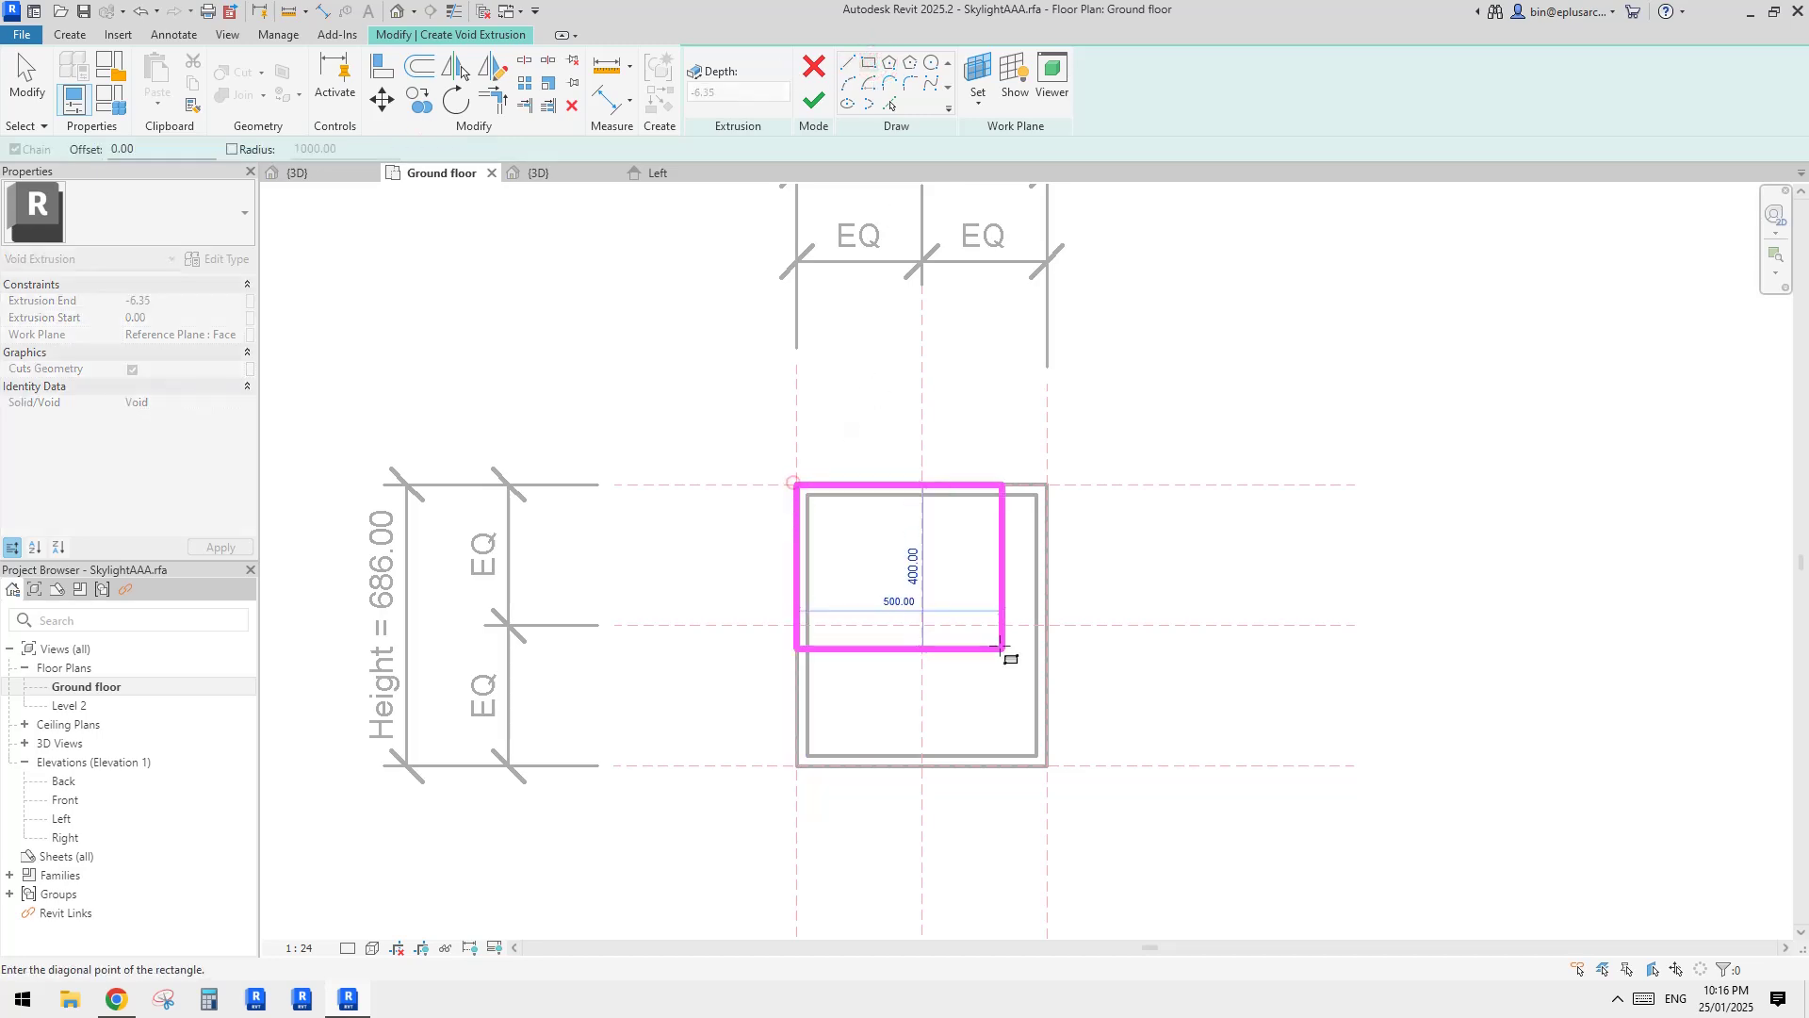
left_click(1048, 766)
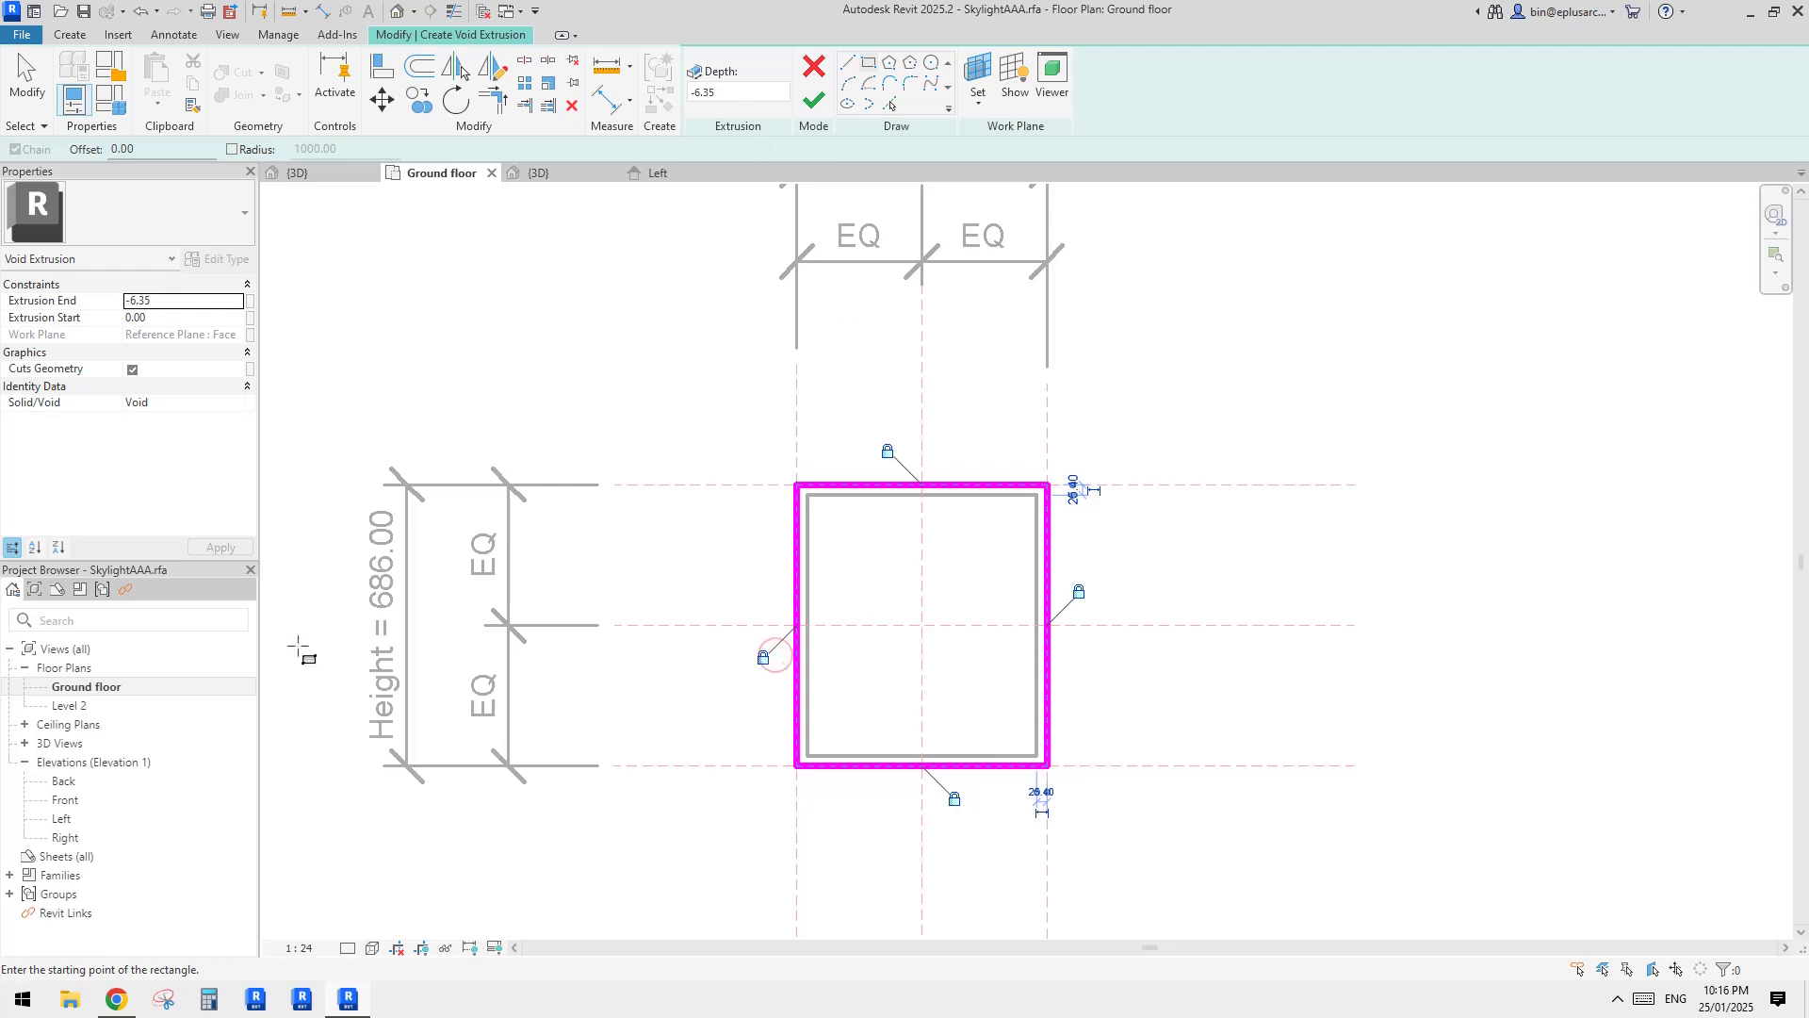
double_click(62, 818)
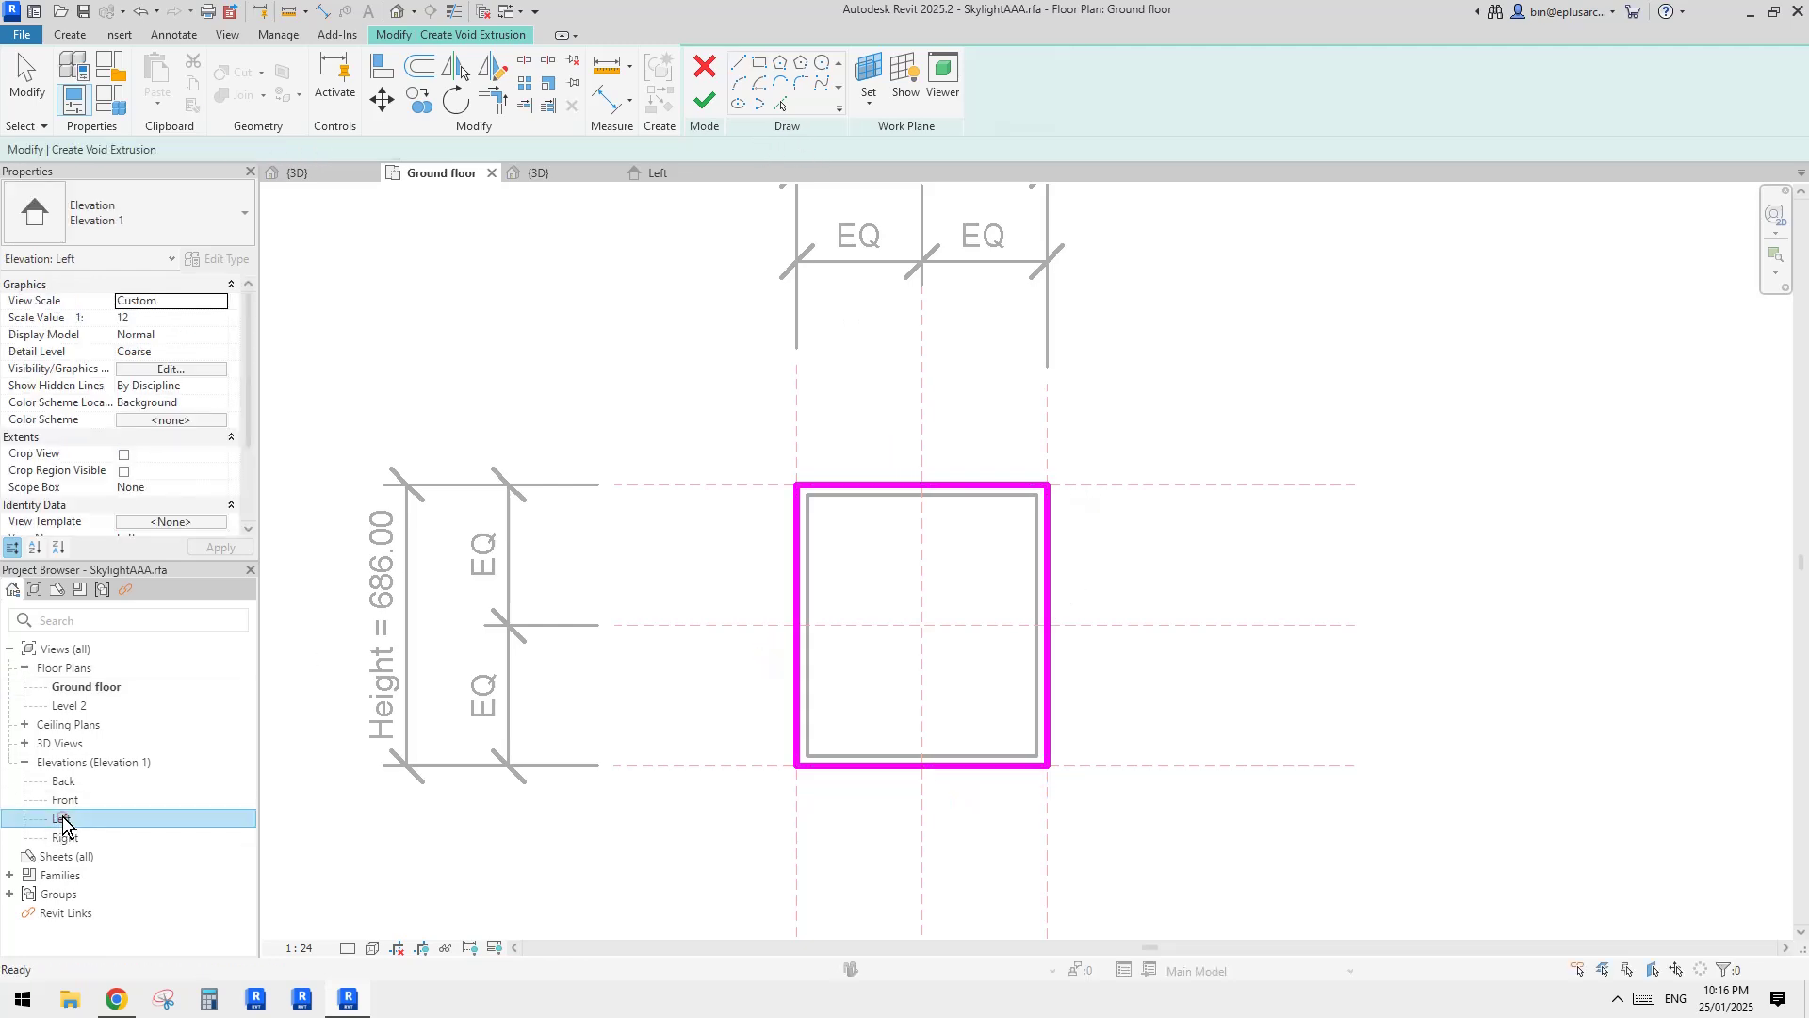
left_click(707, 100)
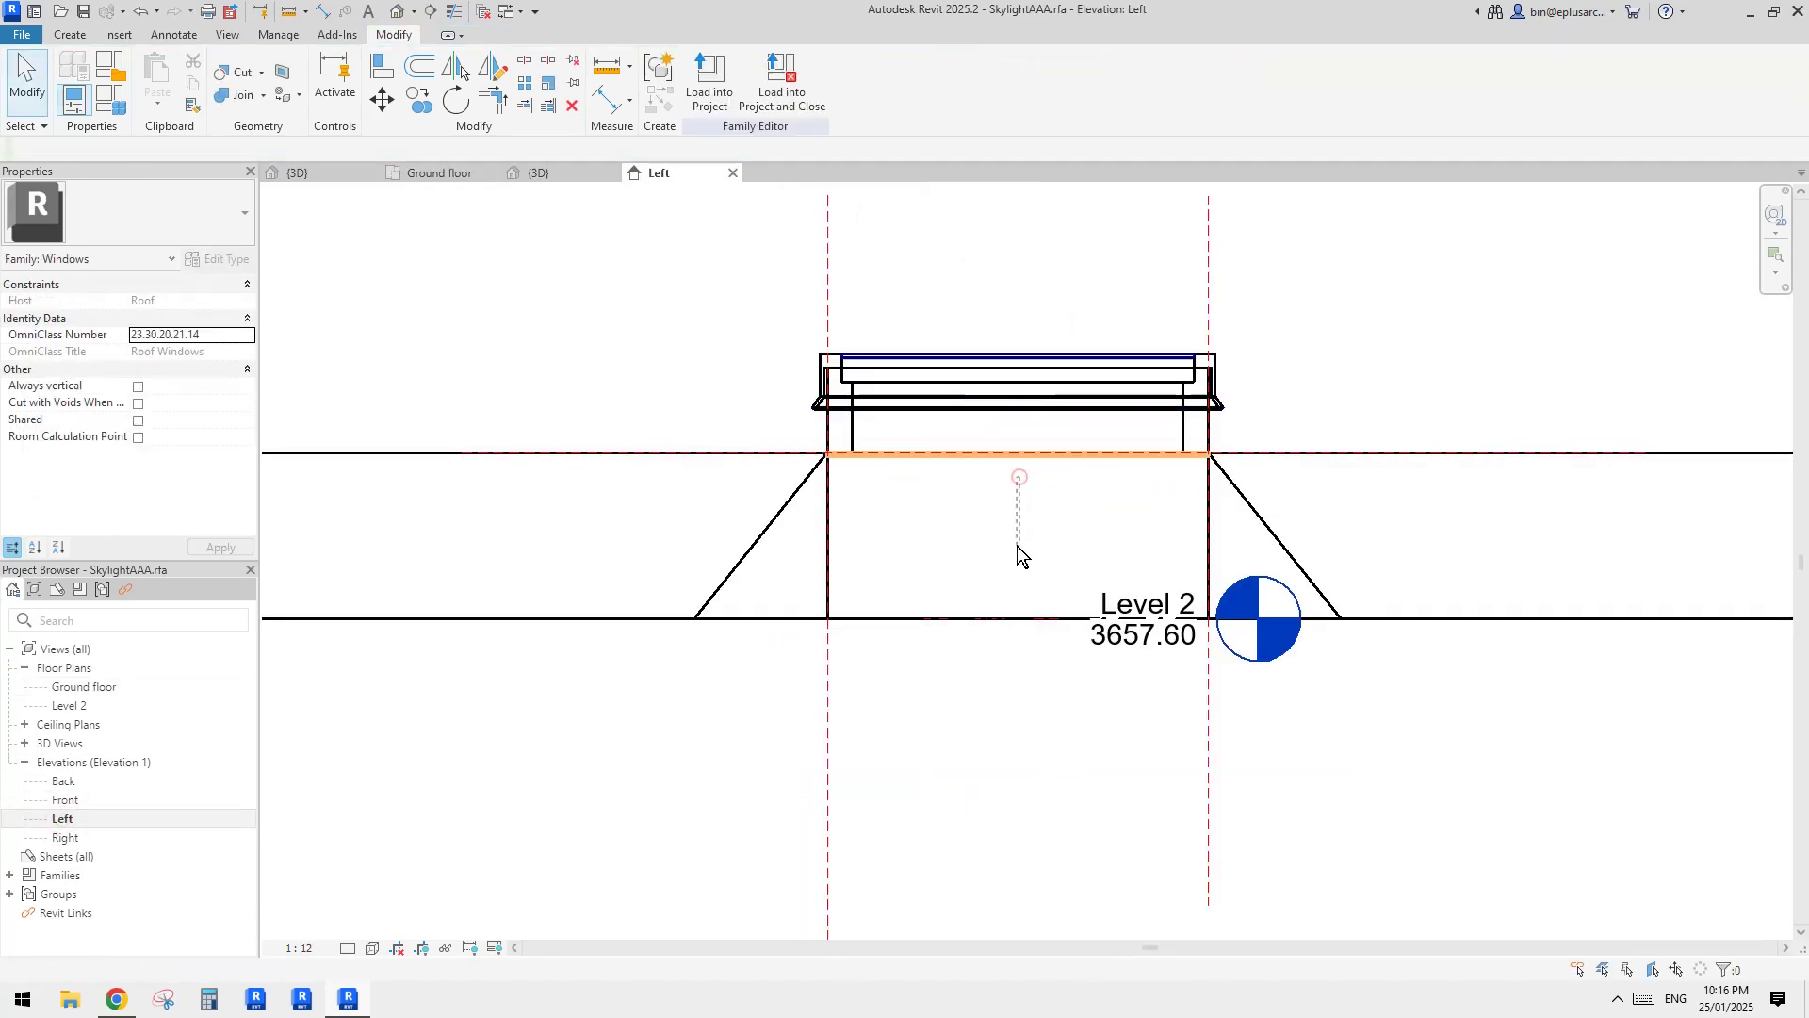
Step: In the Left elevation, set the void extrusion's end to 300, then stretch it down to the roof's underside and lock it there
scroll(1040, 464, "up", 2)
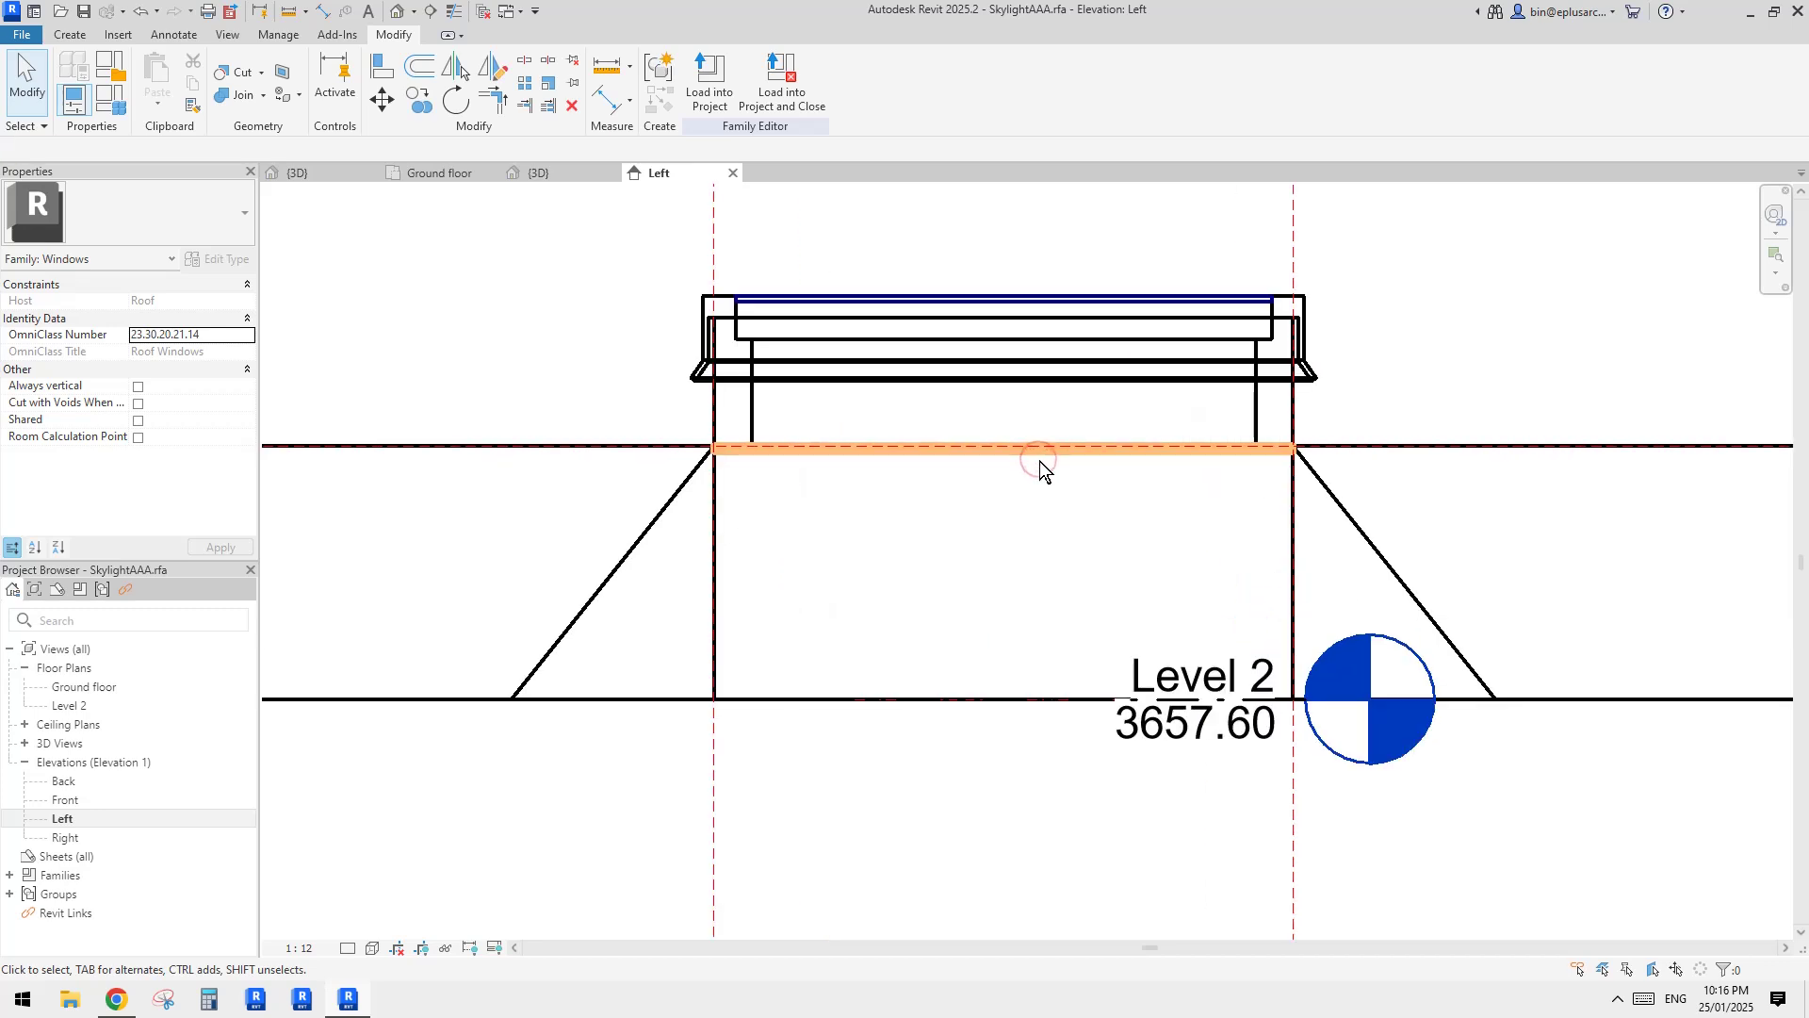
left_click(1041, 462)
left_click(184, 303)
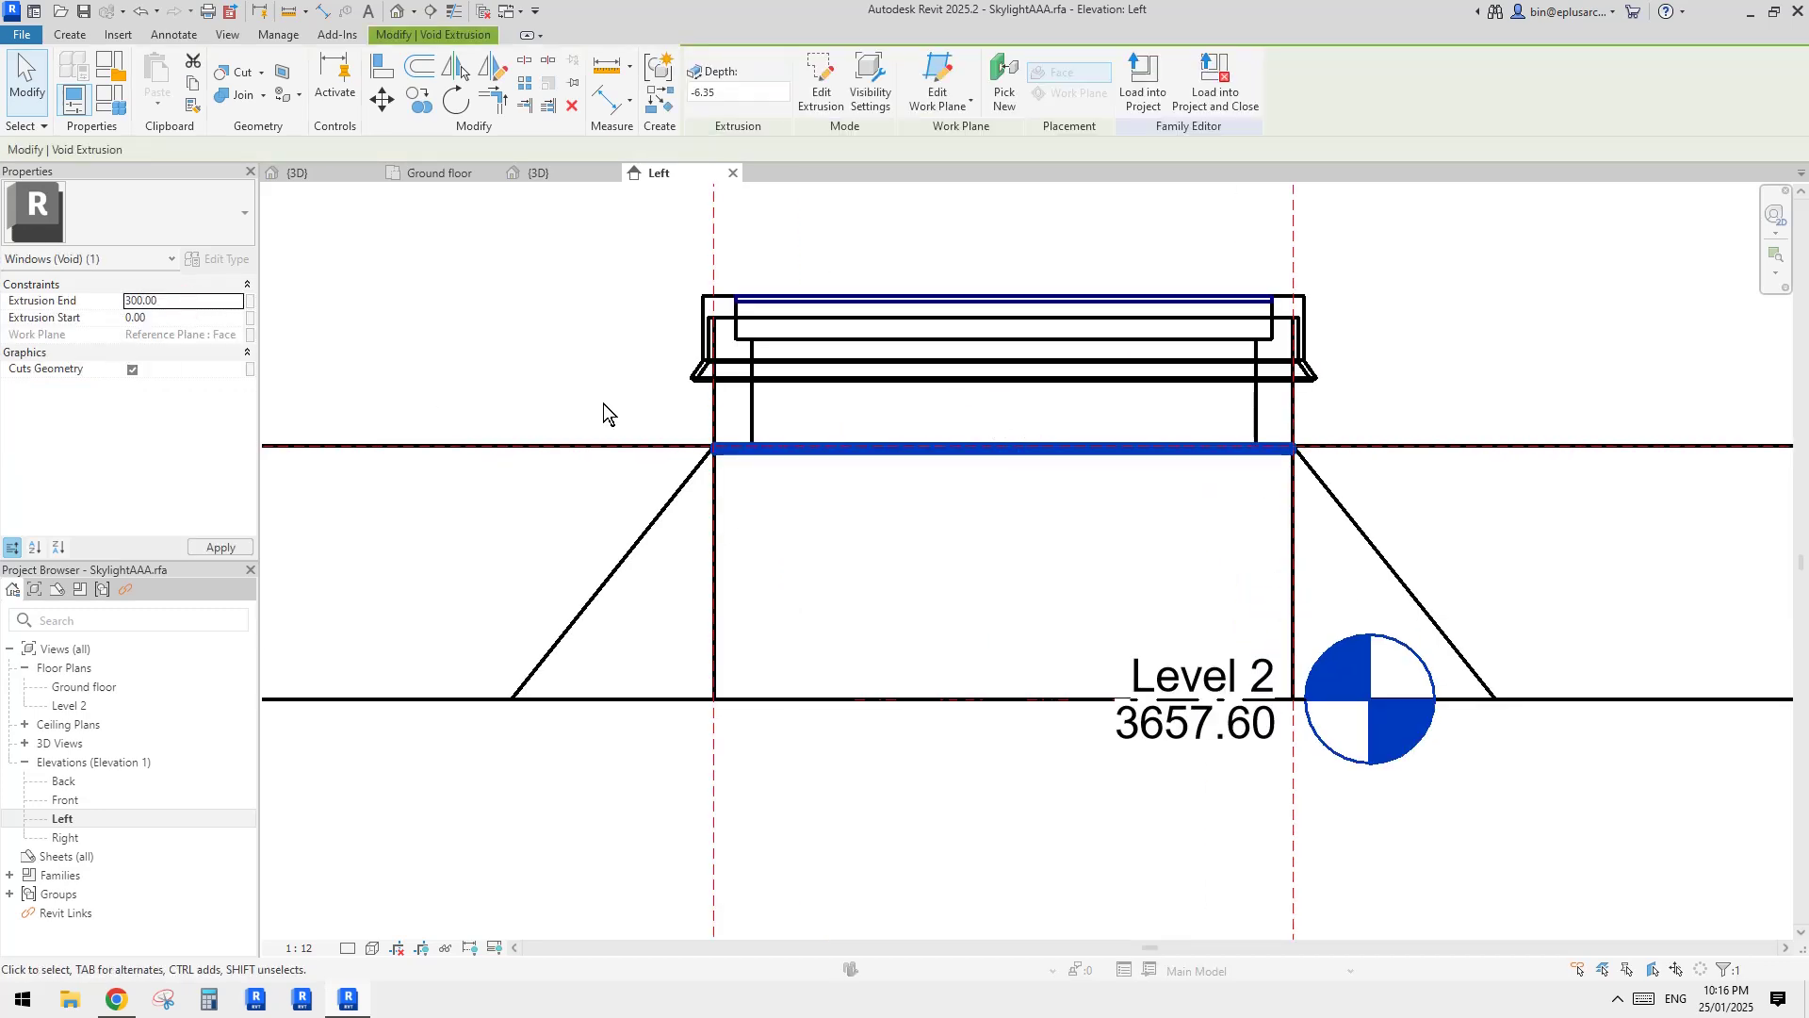
scroll(1027, 535, "down", 3)
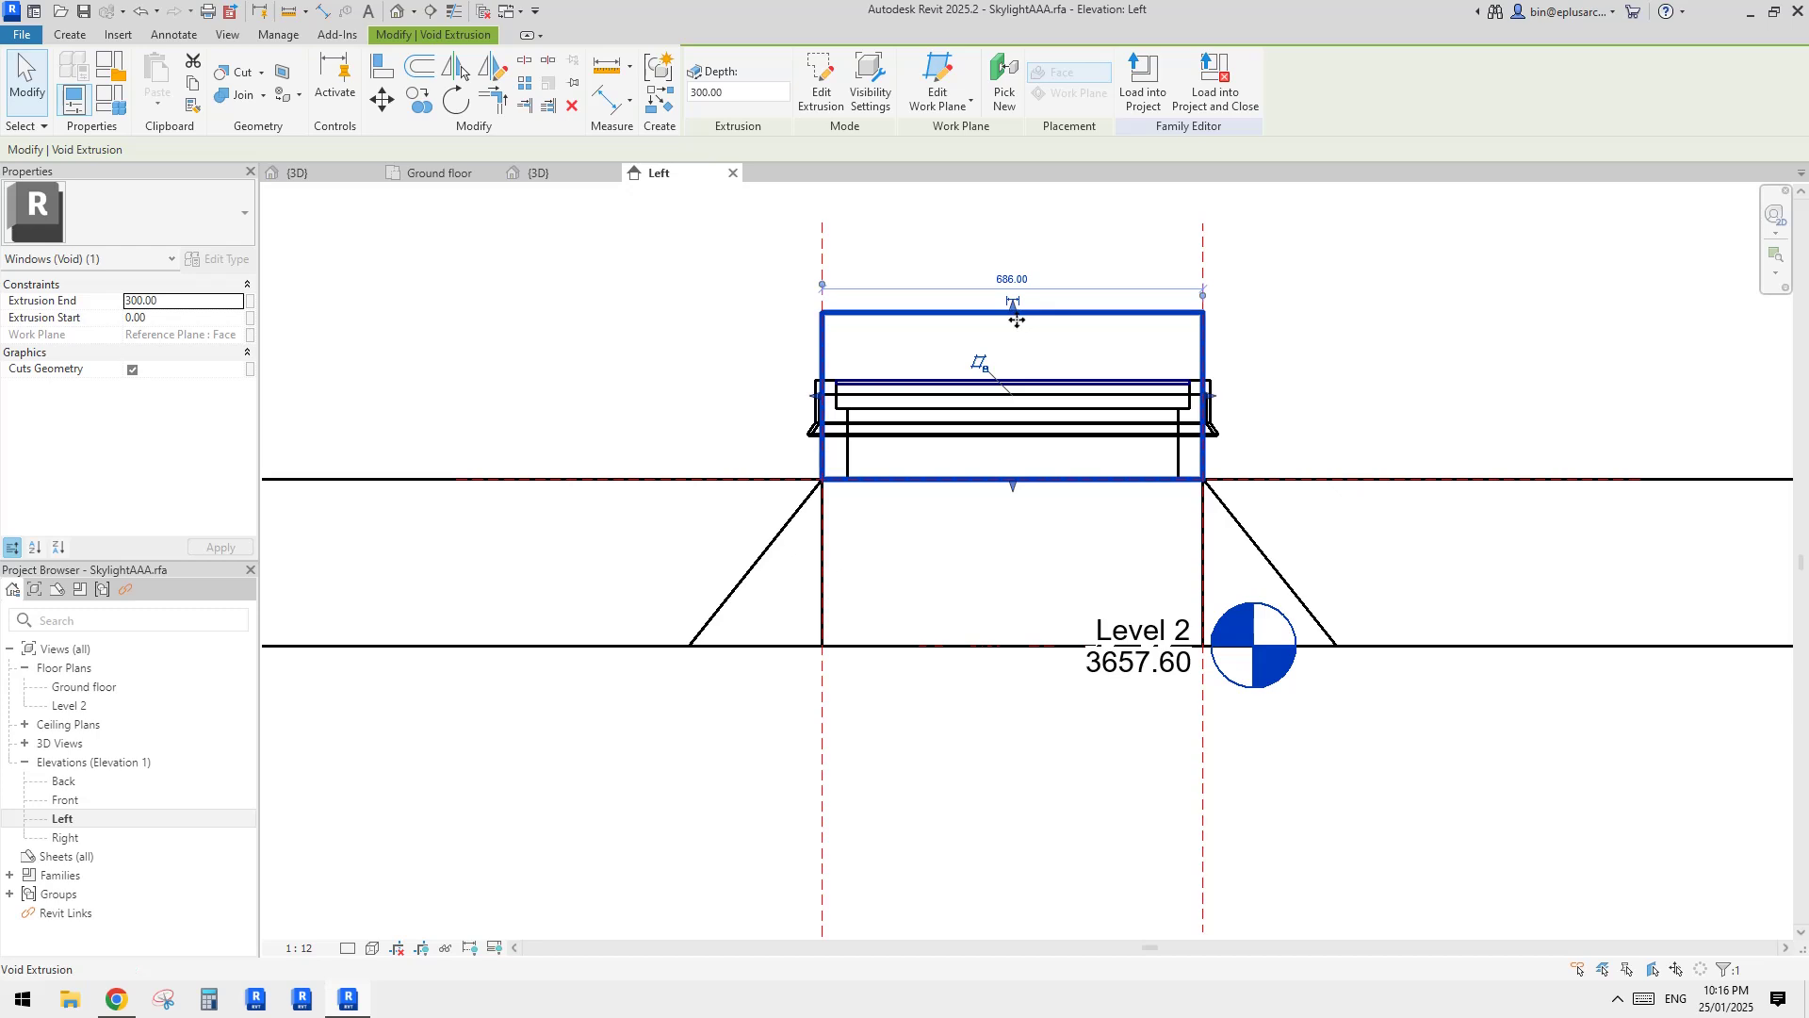
left_click_drag(1017, 321, 1013, 649)
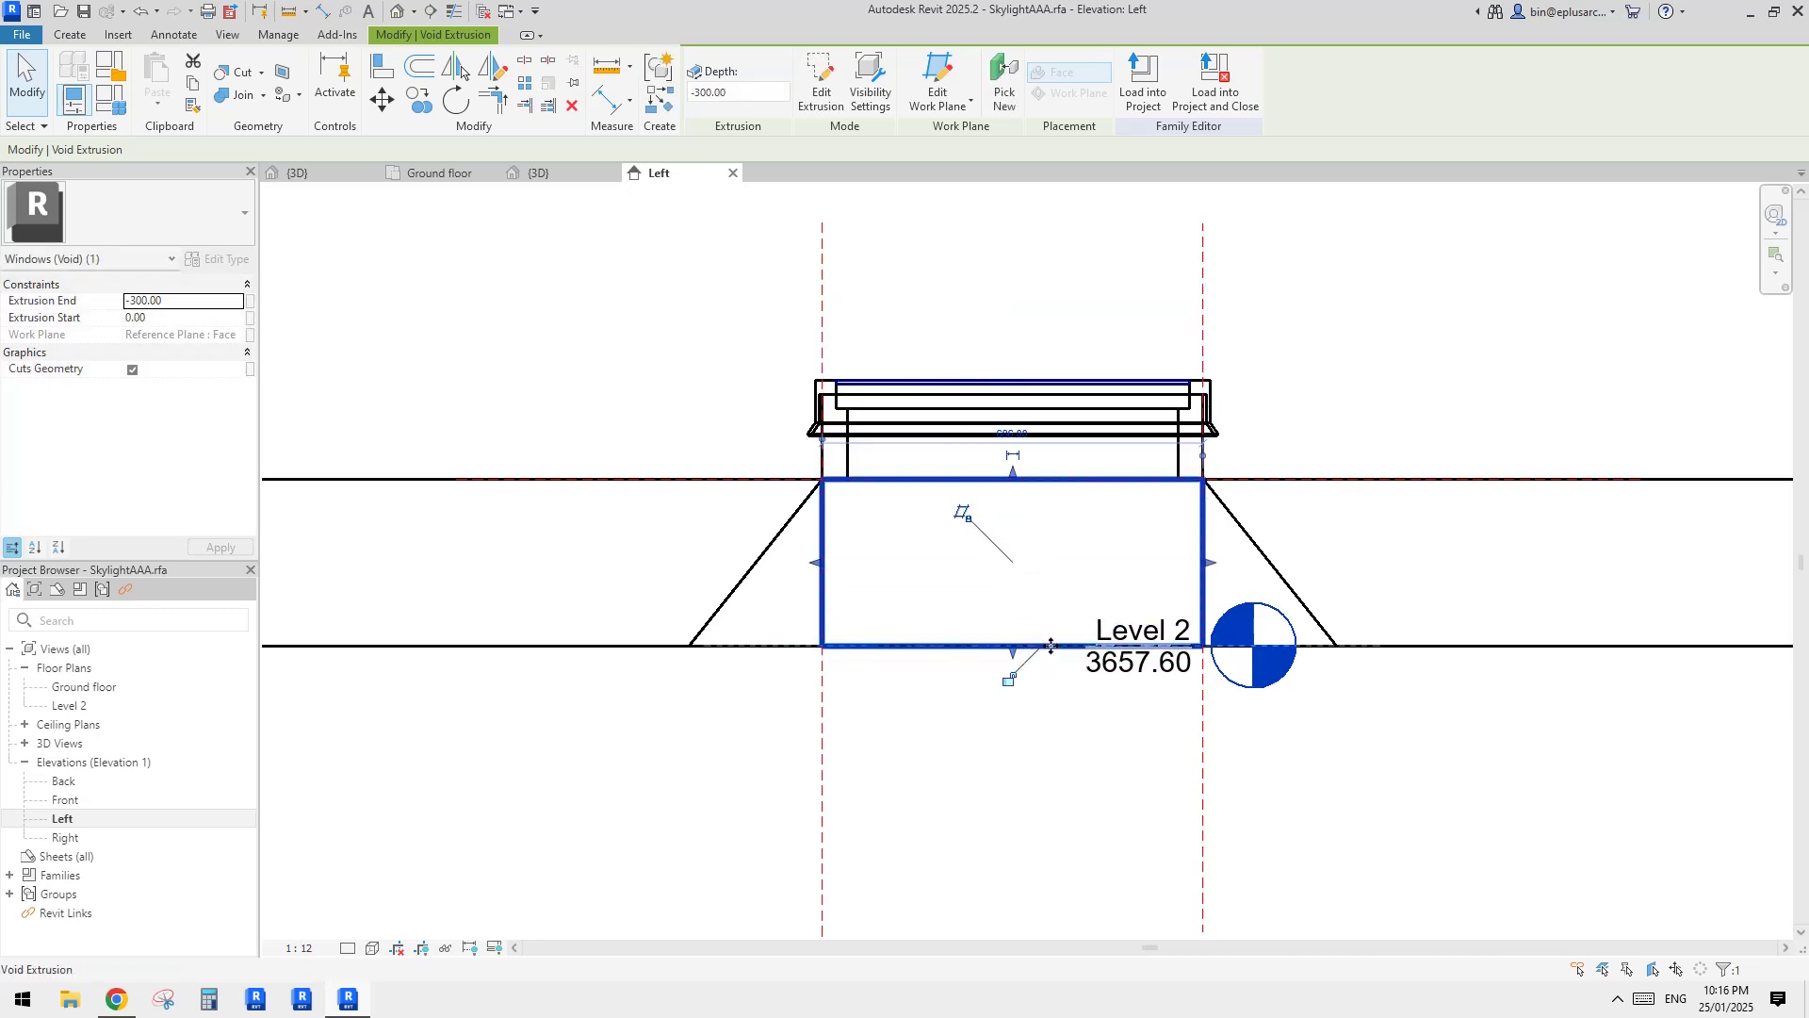
left_click(1009, 679)
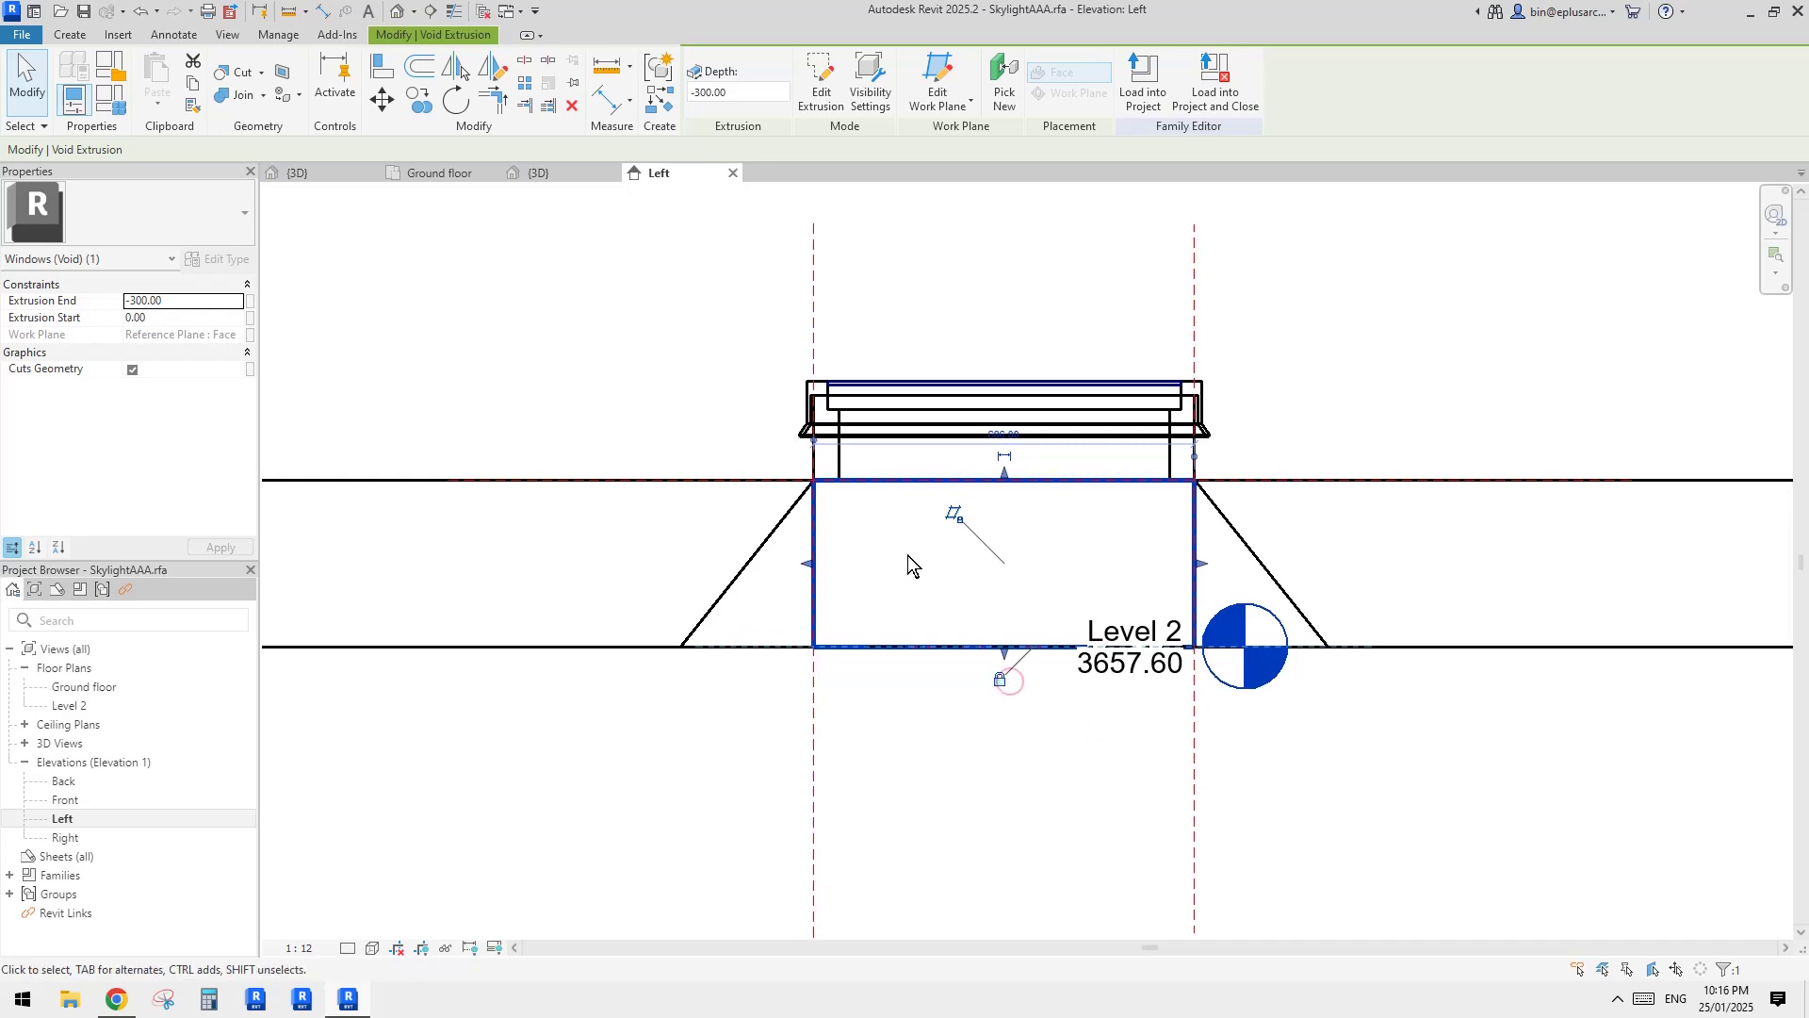
Step: Cut the roof with the rectangular void extrusion in the 3D view
left_click(400, 15)
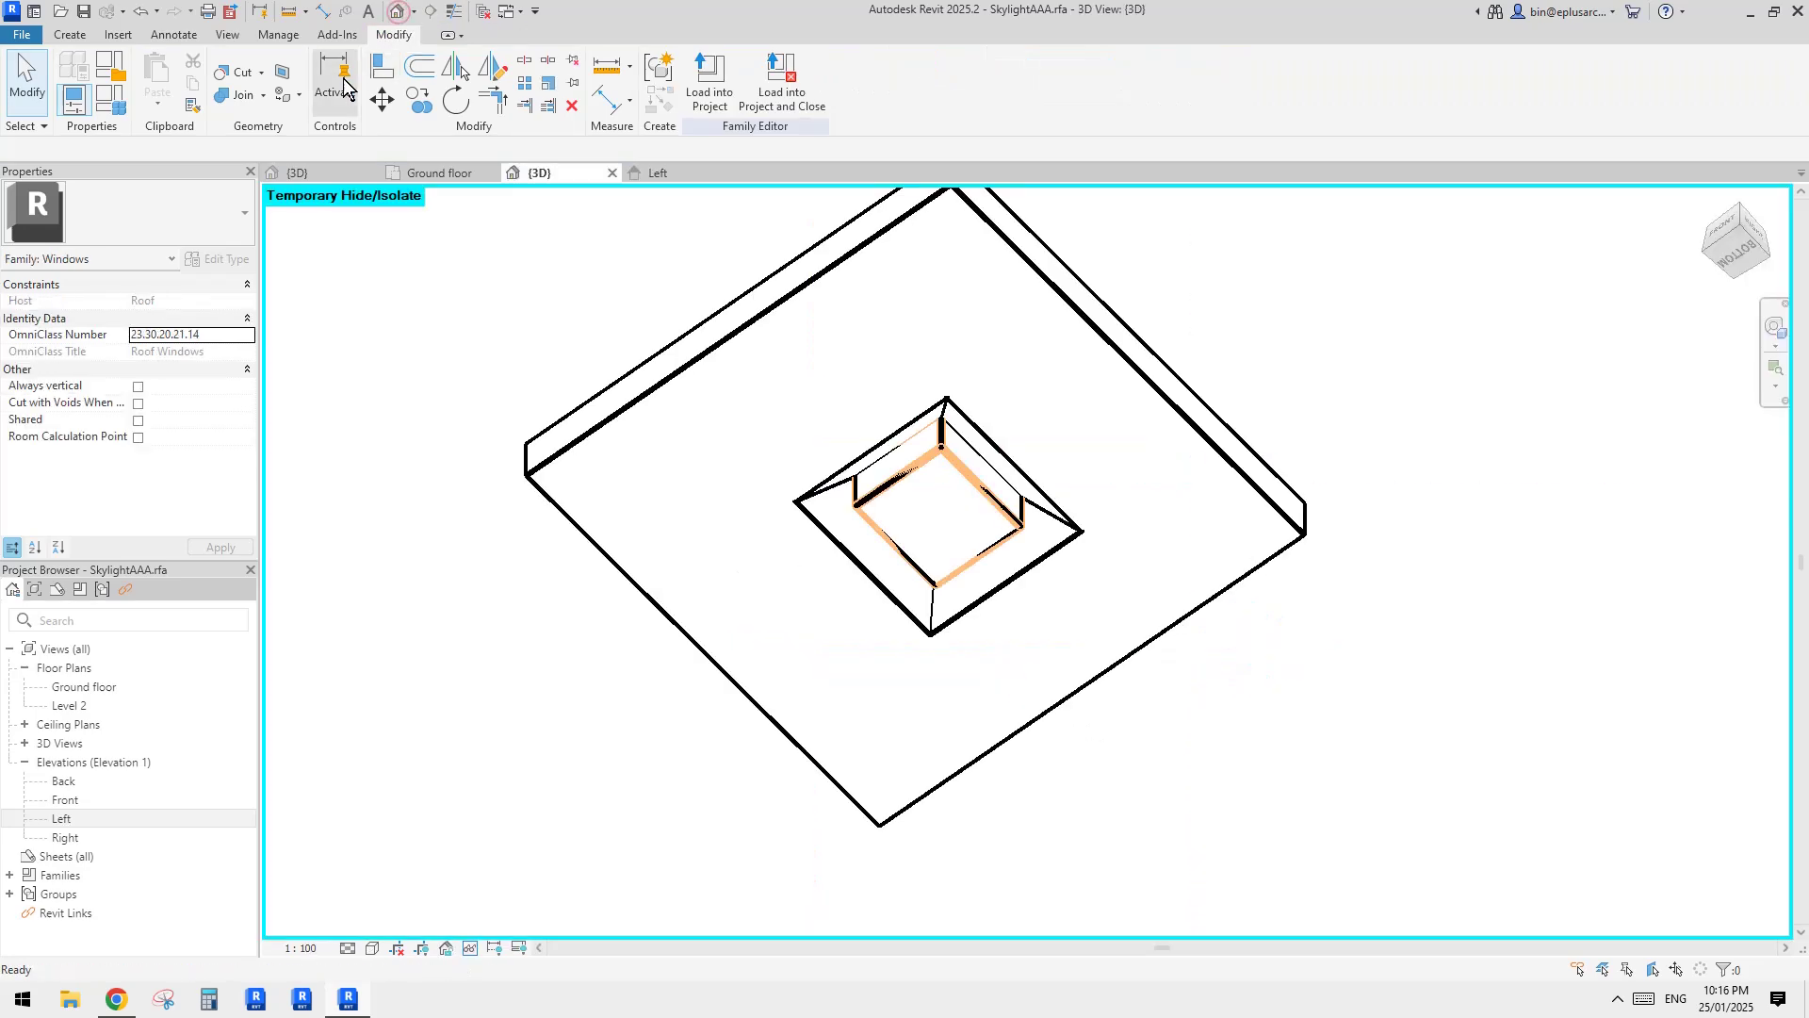
left_click(242, 79)
left_click(1138, 460)
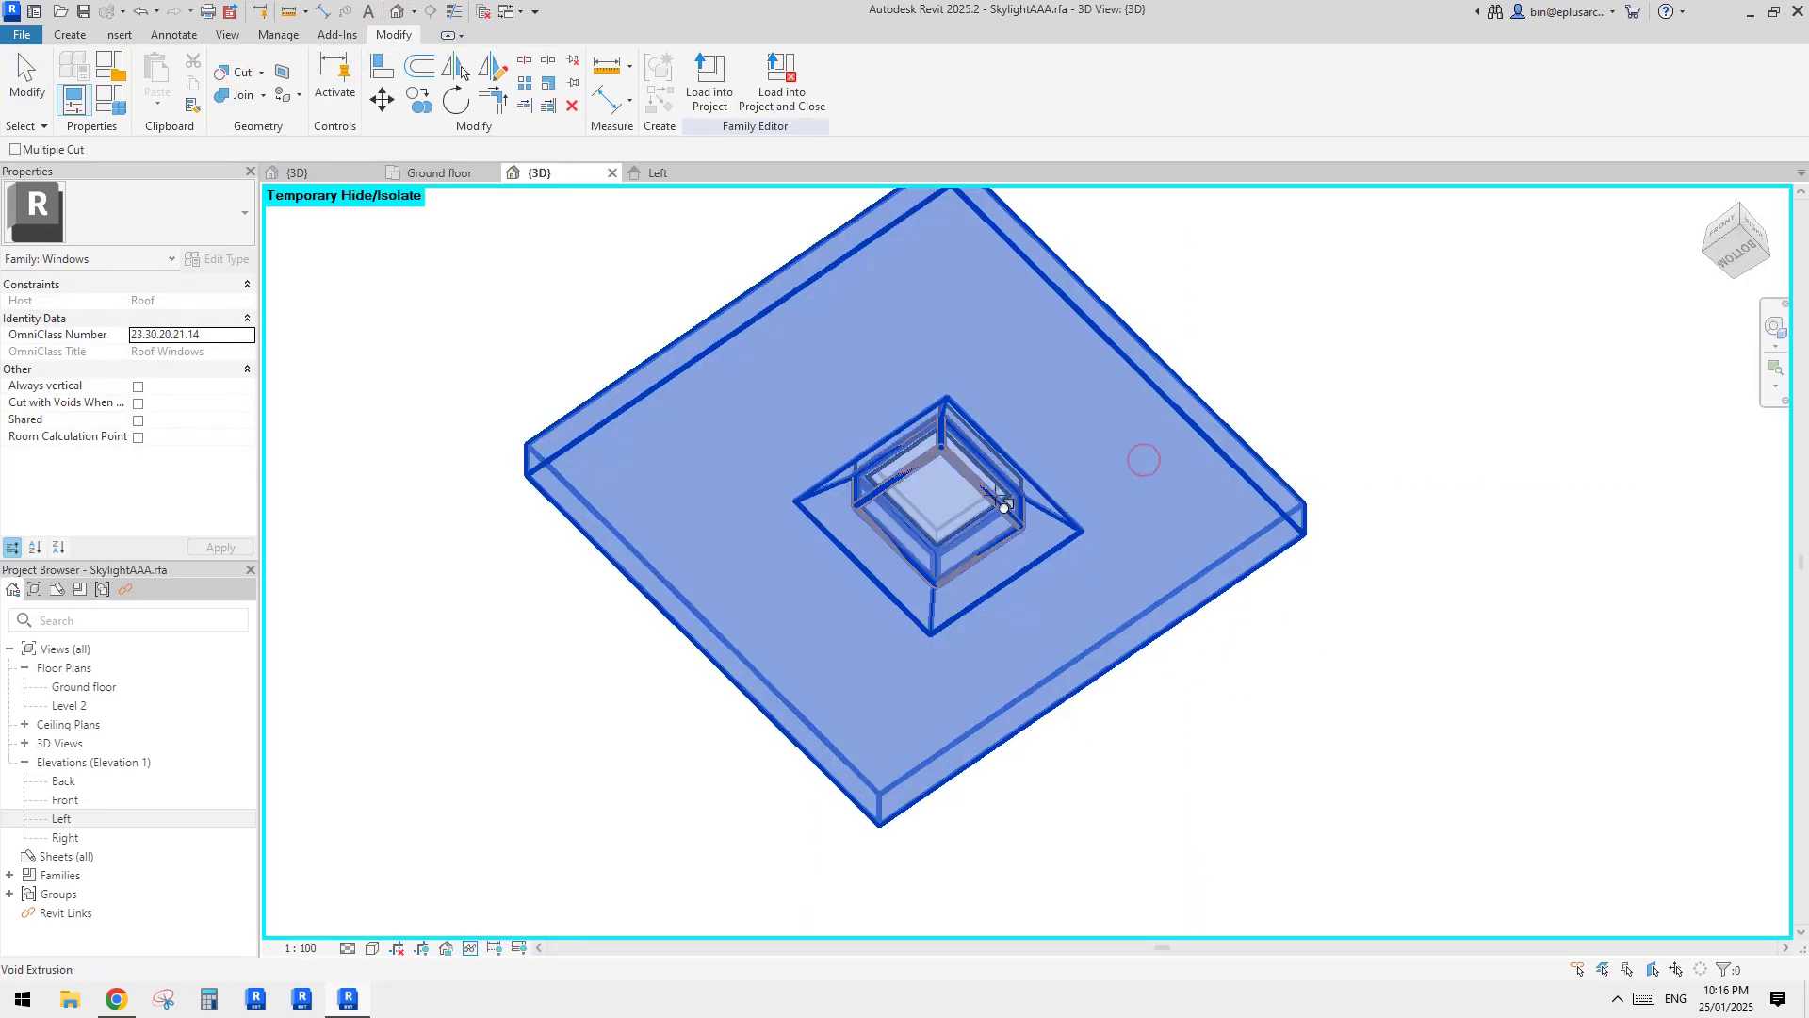
left_click(1003, 506)
key("Escape")
Step: Examine the cut roof opening and the skylight frame from below, from the side and from above
middle_click_drag(1159, 408, 1138, 421, "shift")
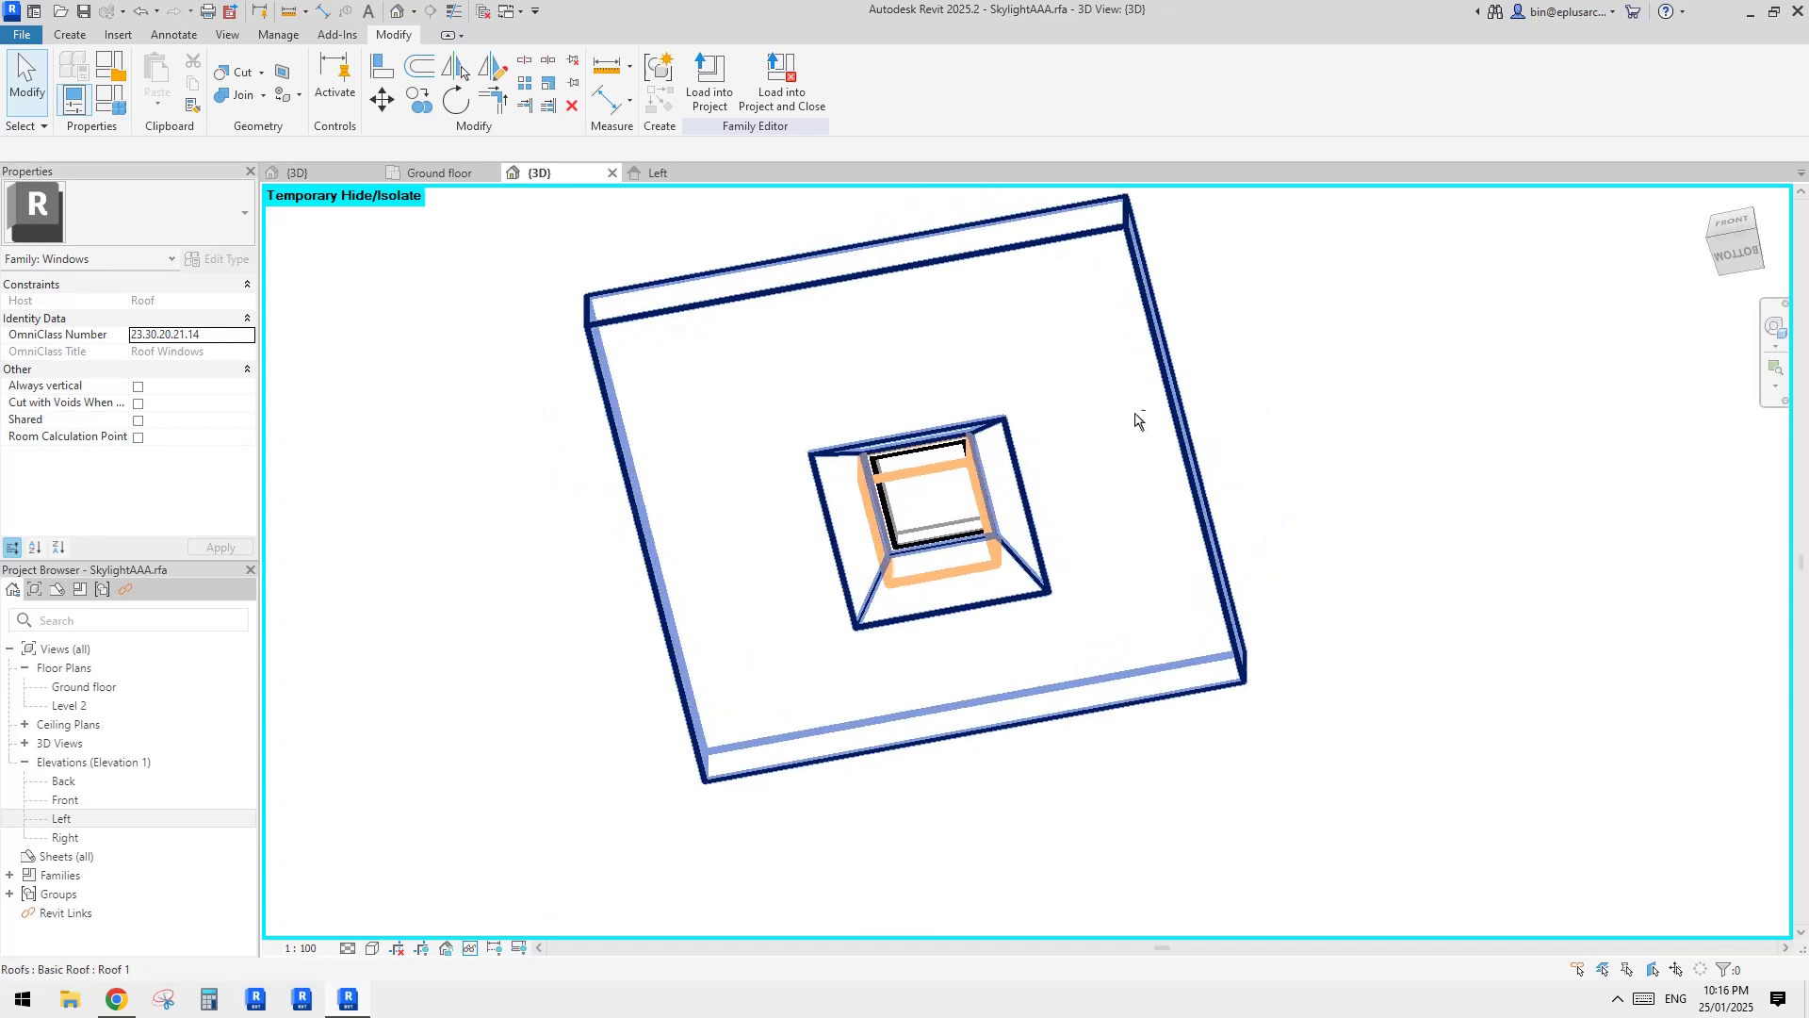
scroll(1027, 484, "up", 3)
scroll(901, 443, "down", 3)
middle_click_drag(901, 443, 1127, 421, "shift")
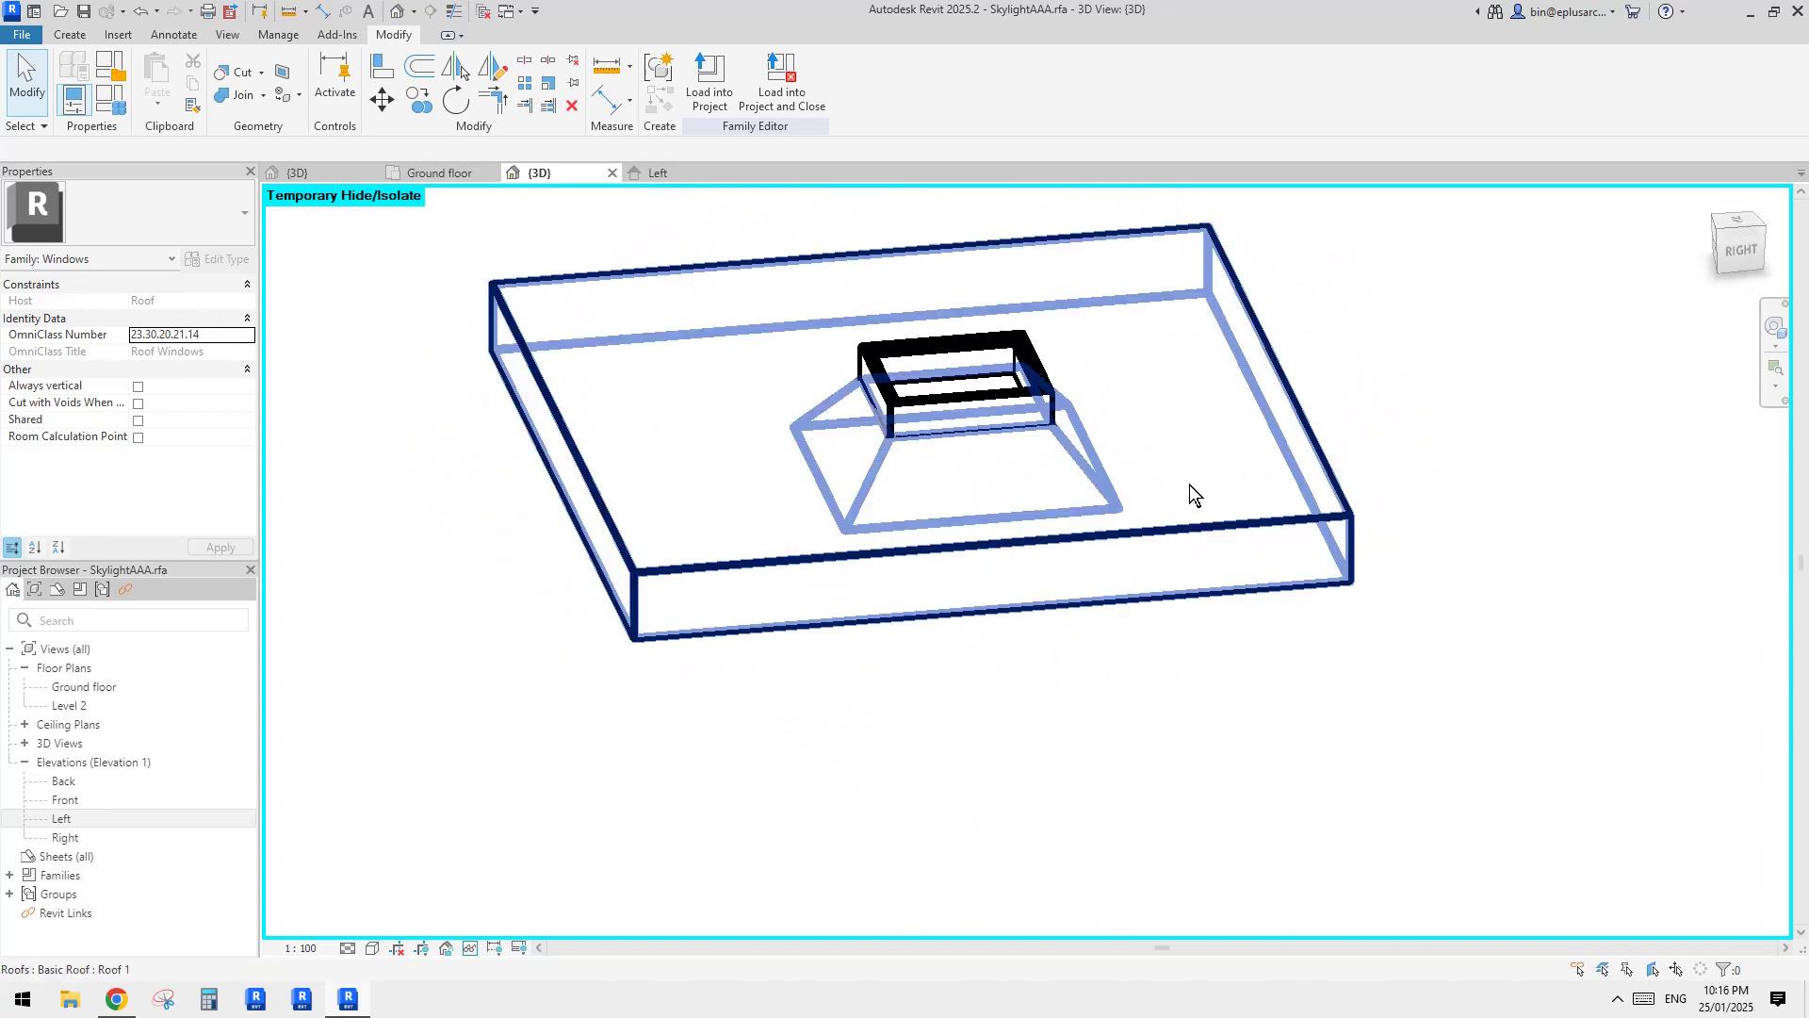
middle_click_drag(1192, 495, 1291, 507, "shift")
scroll(1187, 508, "up", 1)
scroll(1131, 528, "up", 1)
middle_click_drag(1074, 527, 832, 646, "shift")
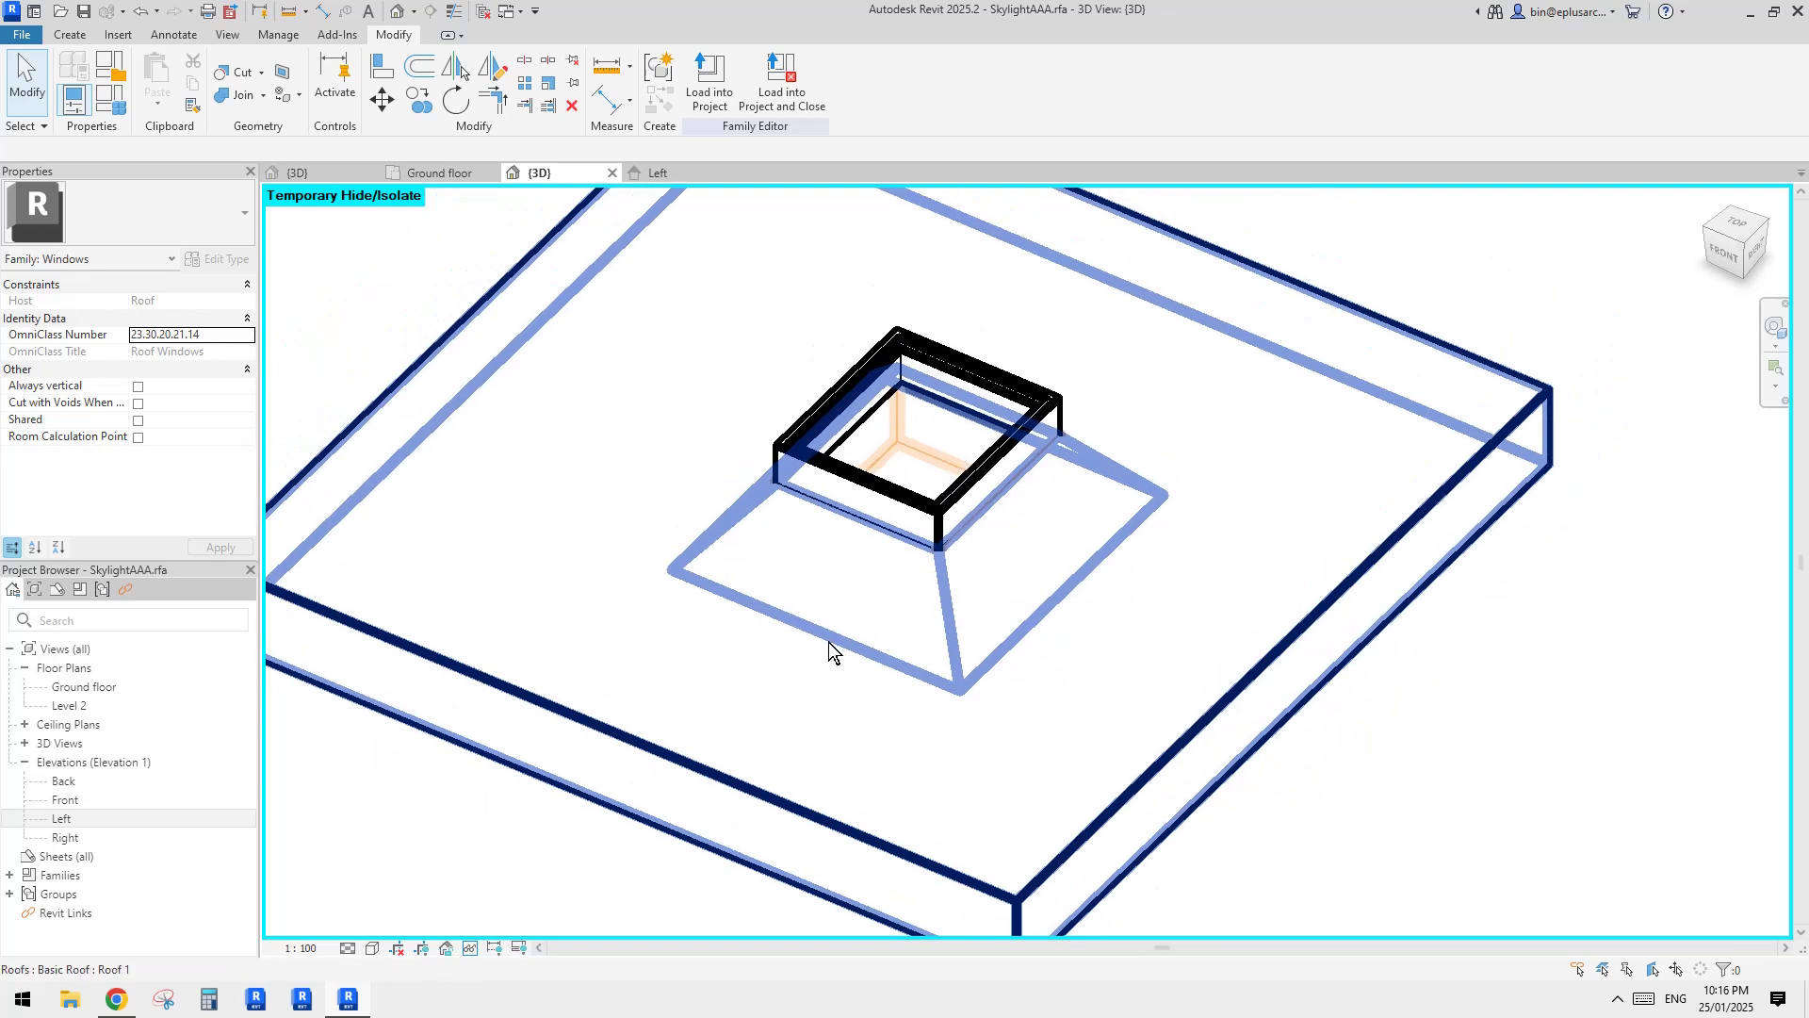
Step: Set the 3D view's scale to 1:20
left_click(304, 948)
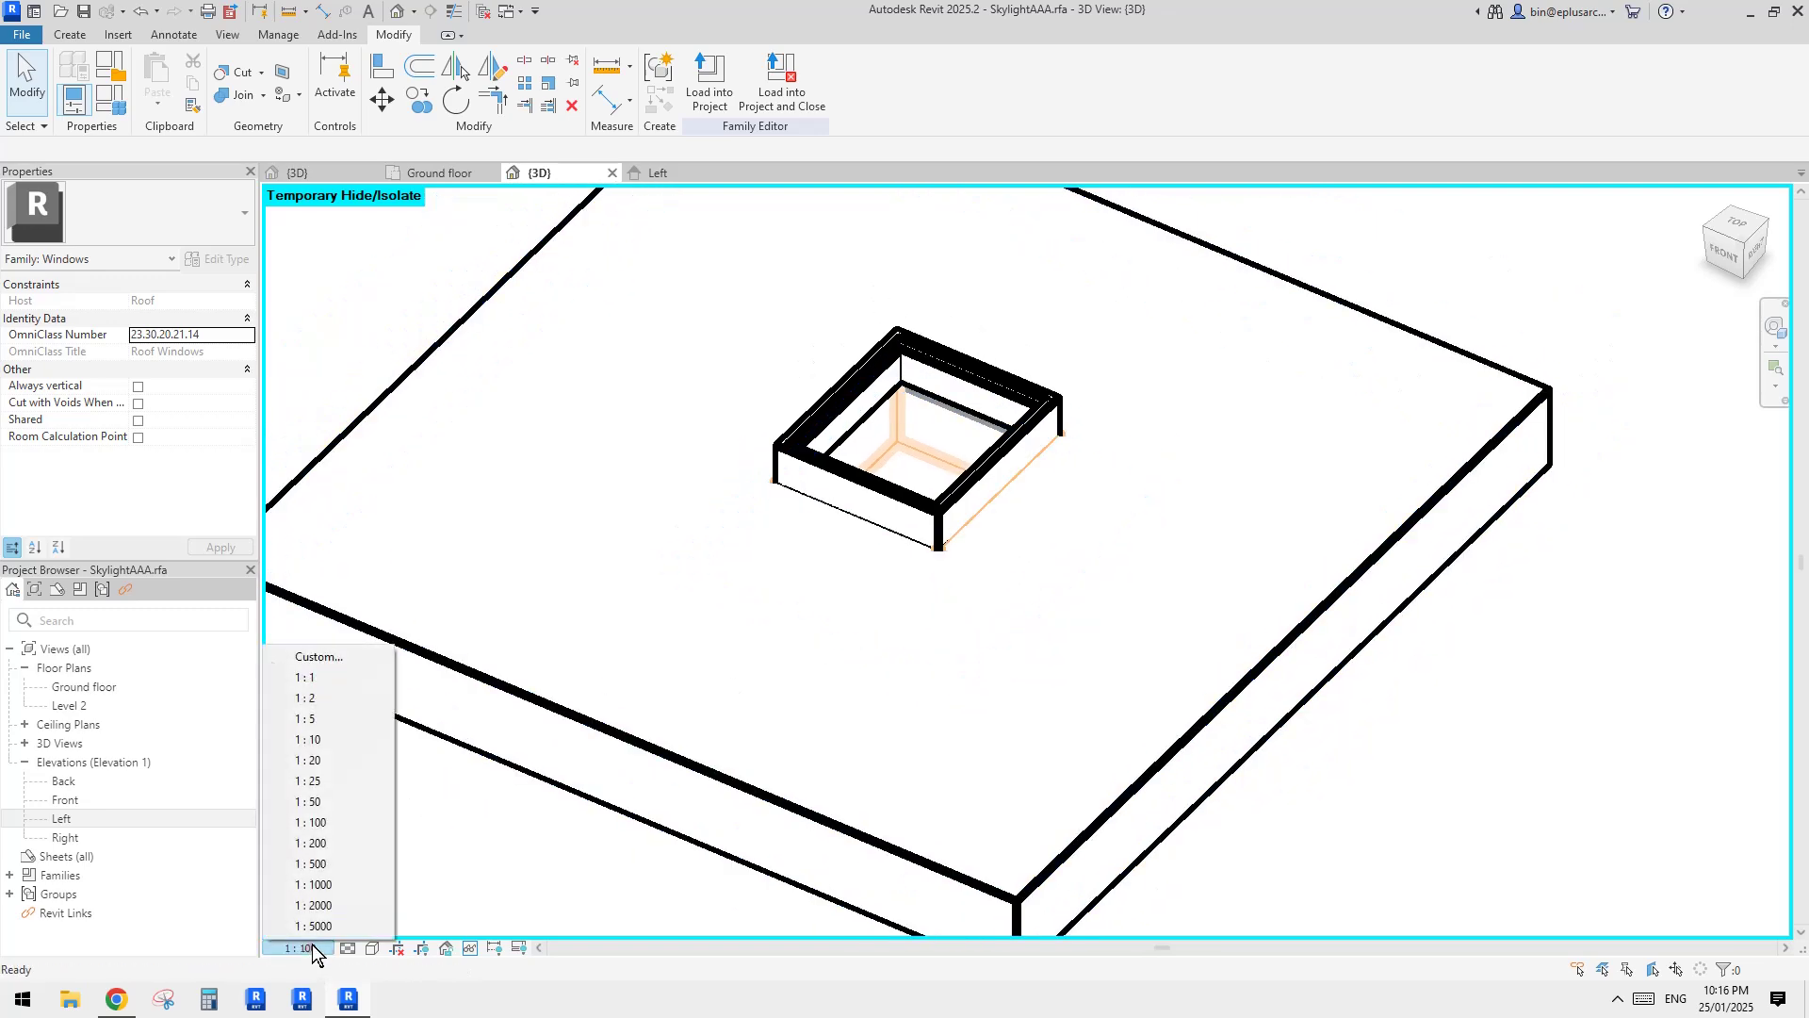
left_click(328, 765)
scroll(843, 601, "down", 2)
middle_click_drag(846, 603, 759, 573, "shift")
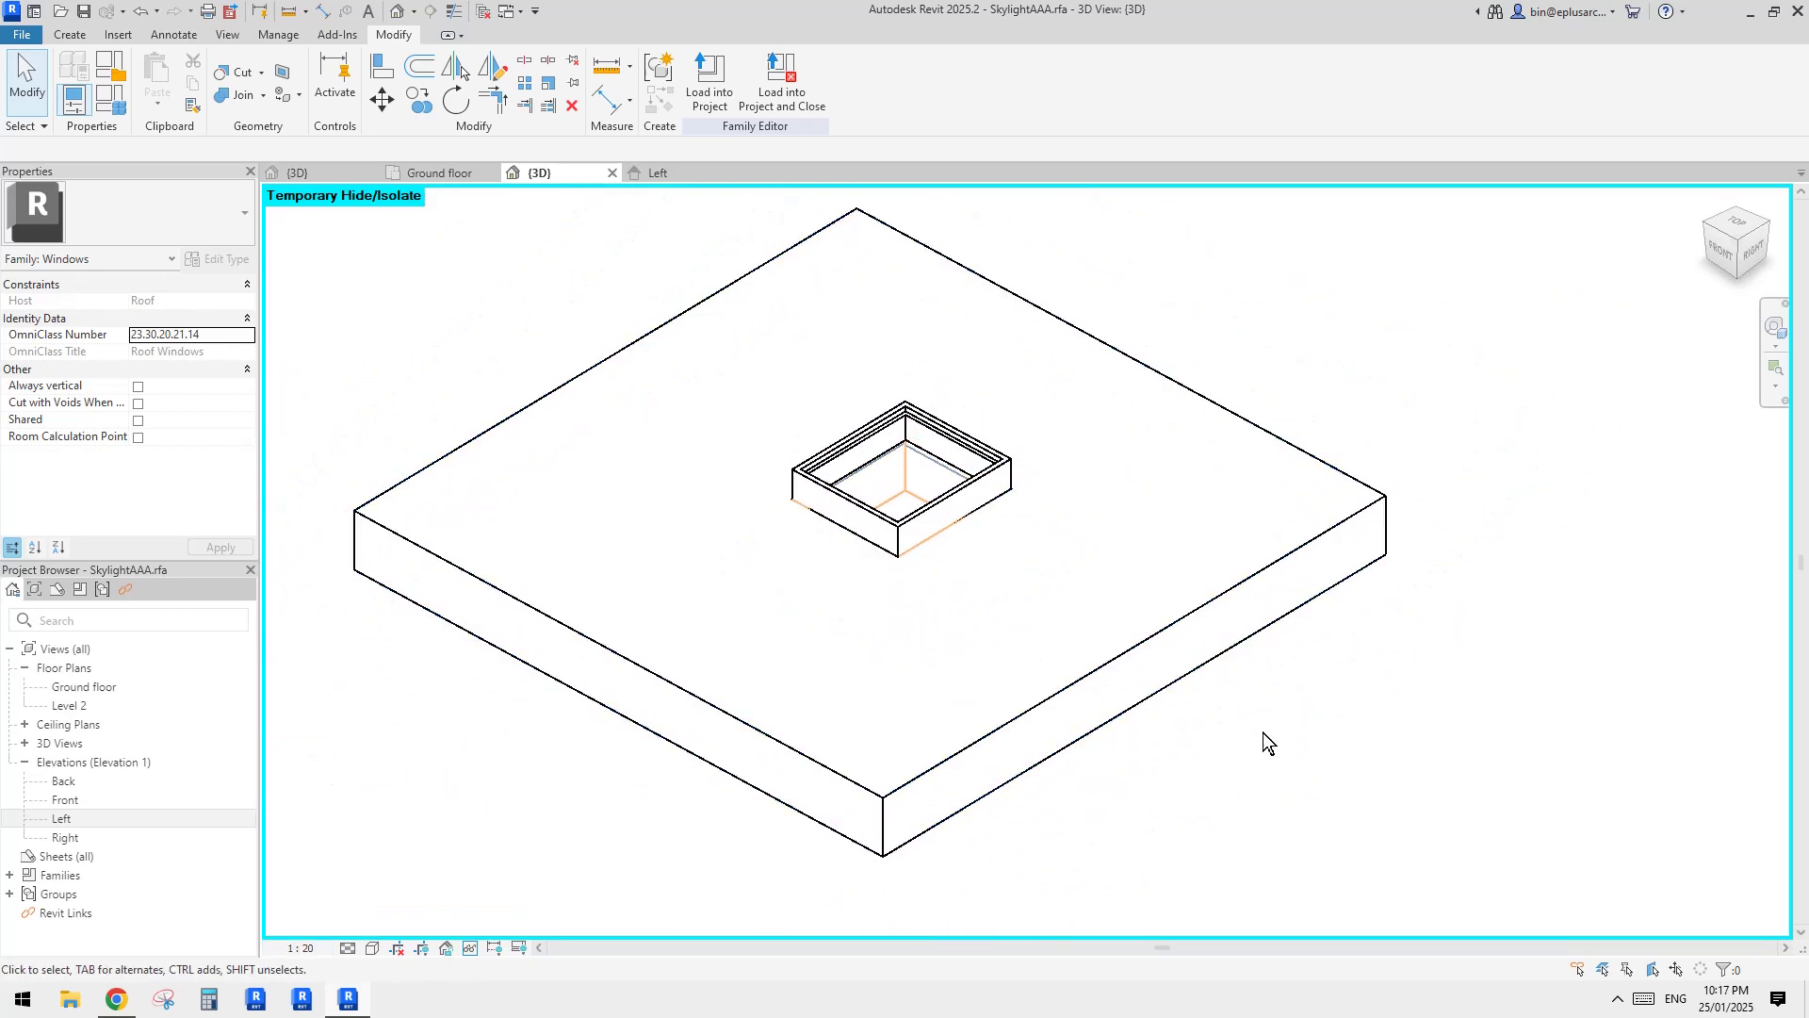
Step: Examine from below how the tapered void sweep and the rectangular void extrusion together shape the roof opening
middle_click_drag(1263, 743, 855, 488, "shift")
scroll(1338, 641, "up", 2)
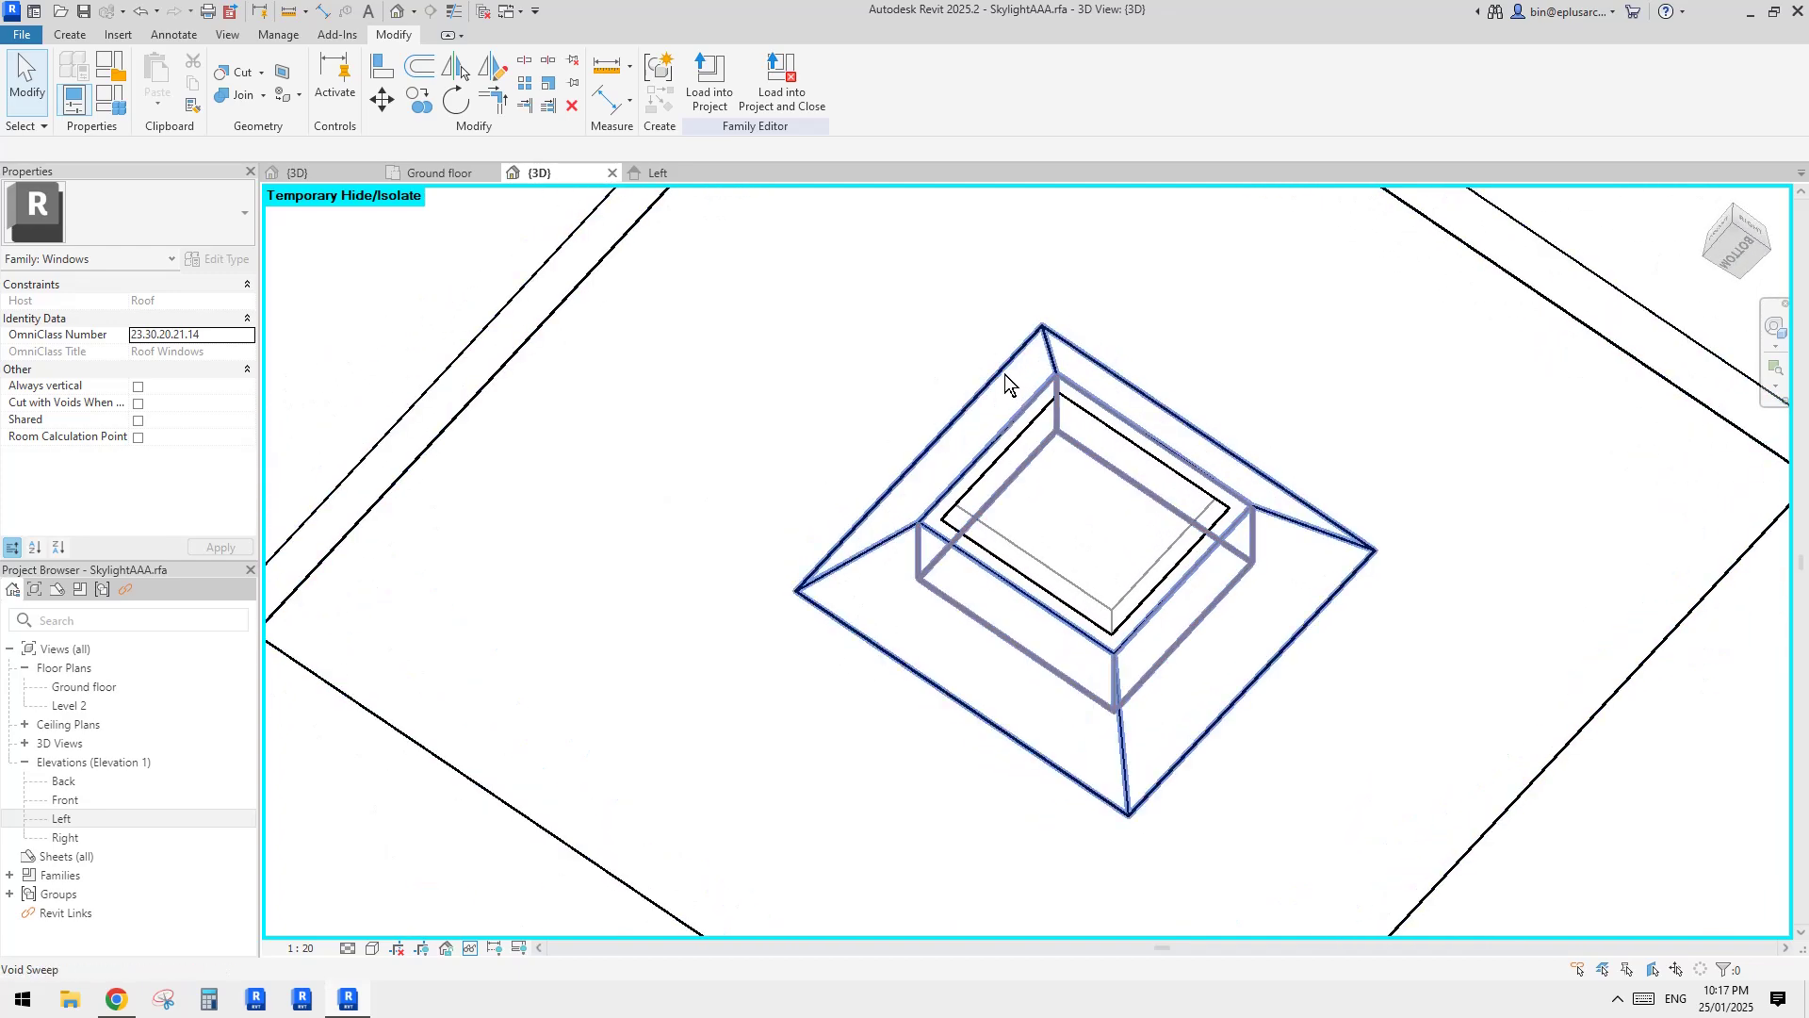
middle_click_drag(1006, 382, 1005, 304, "shift")
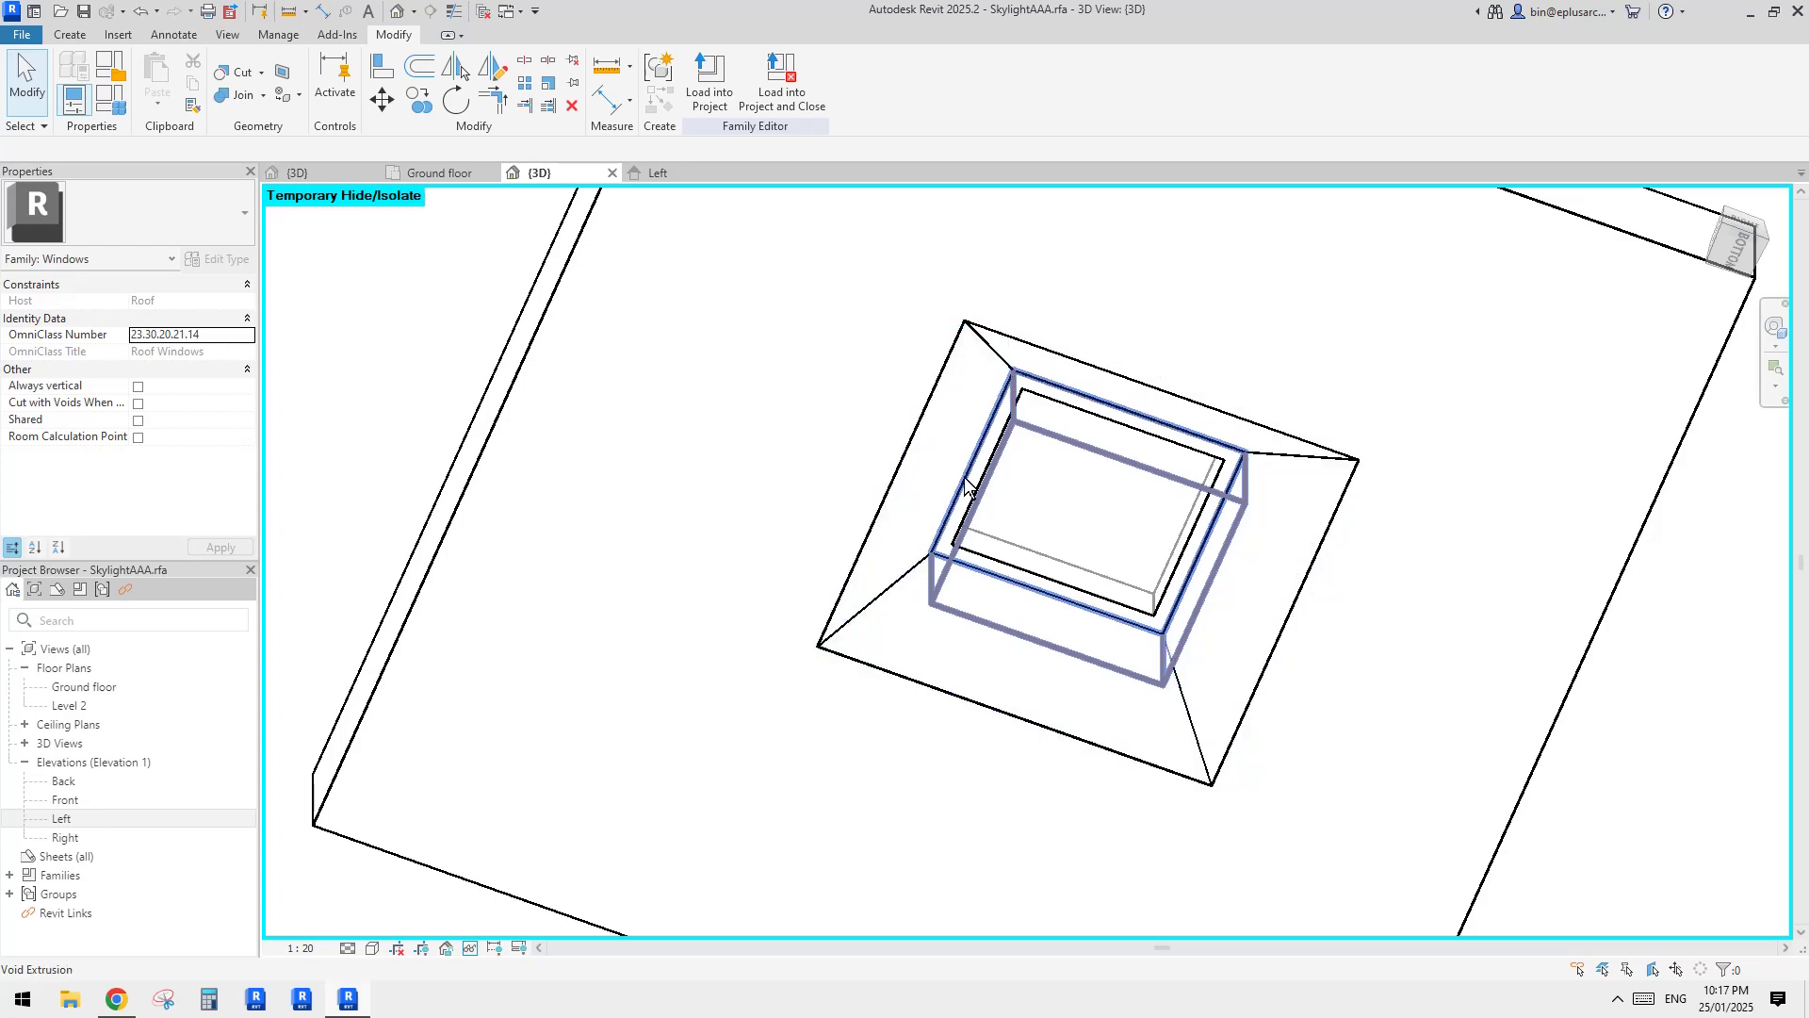
middle_click_drag(936, 546, 1151, 707, "shift")
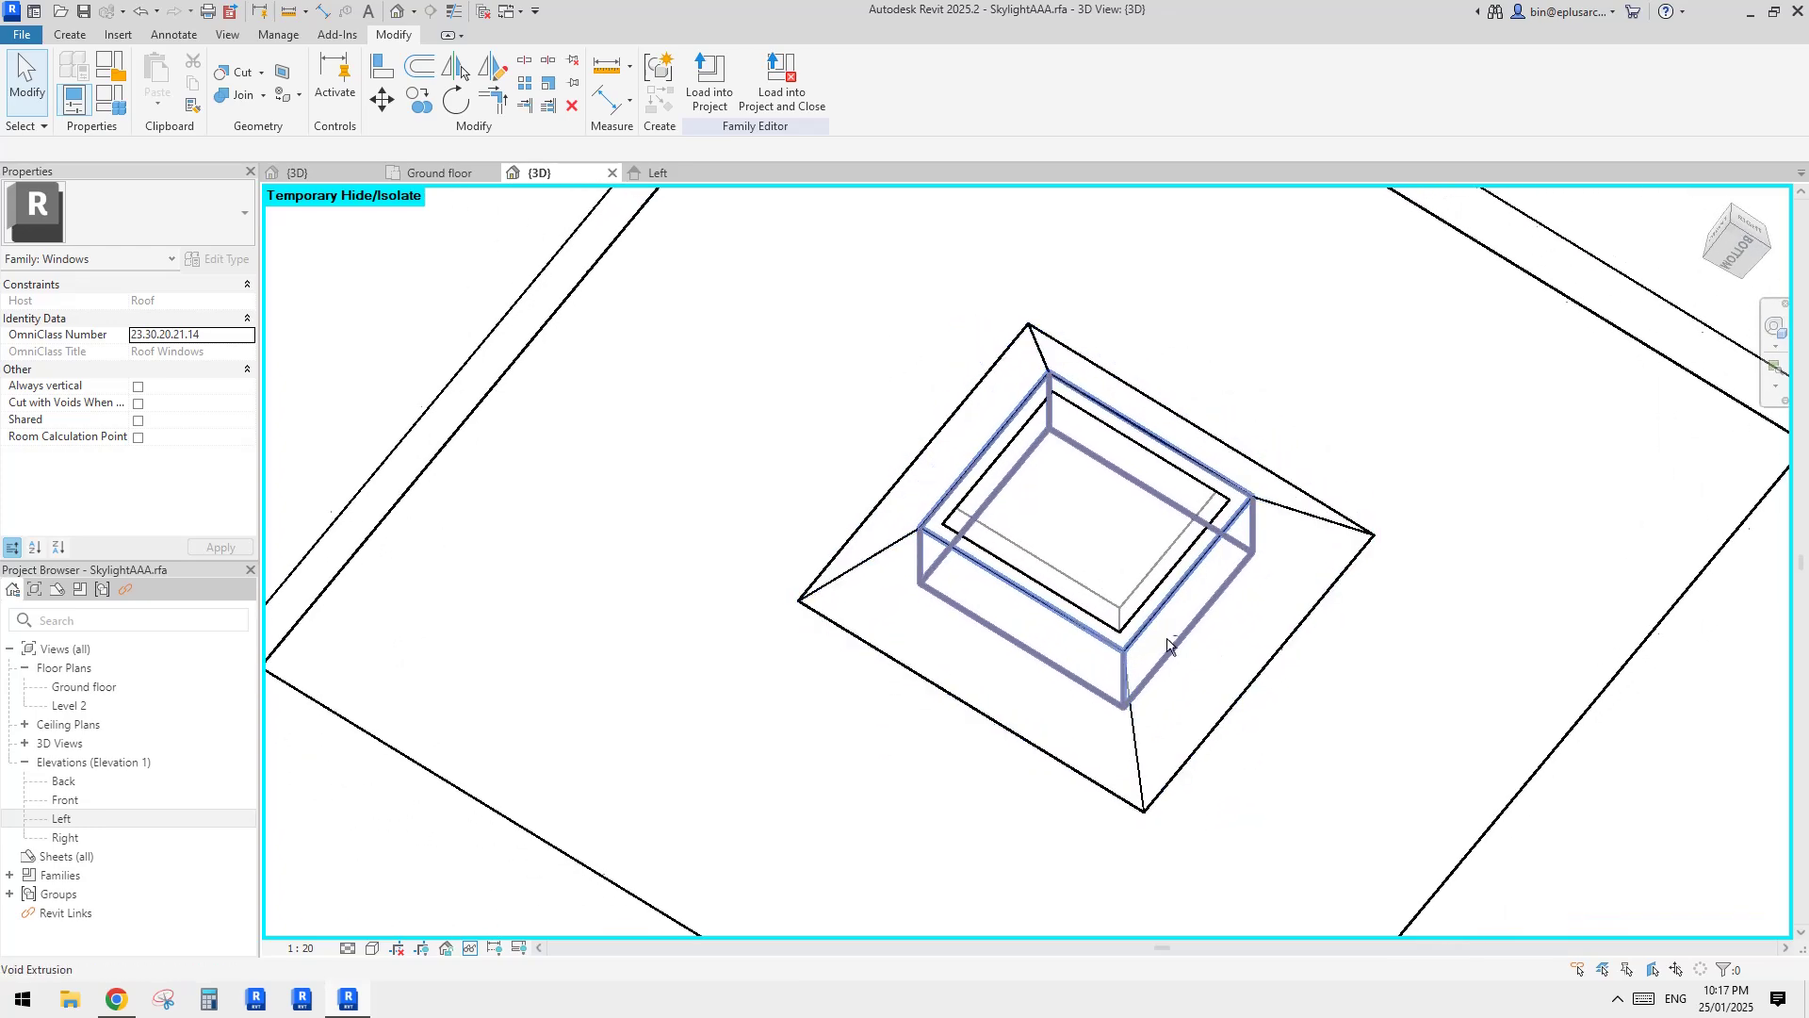
middle_click_drag(1167, 645, 1072, 507, "shift")
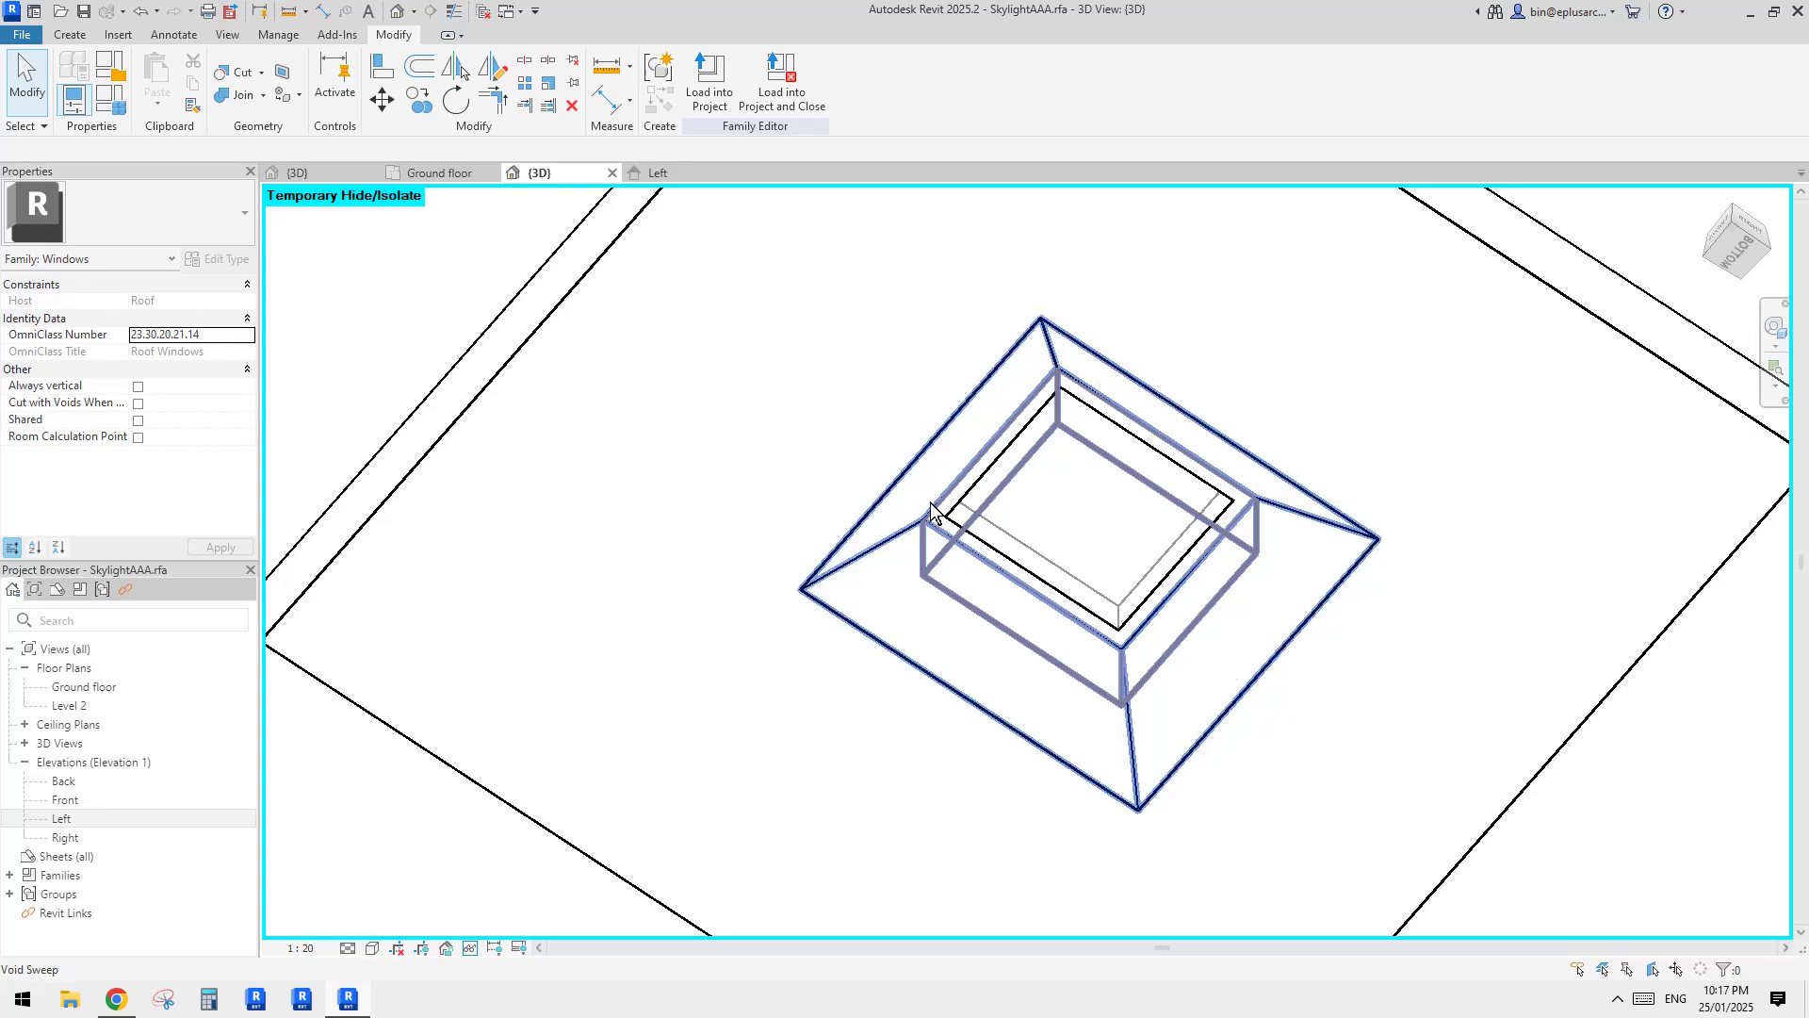
middle_click_drag(1177, 430, 1091, 421)
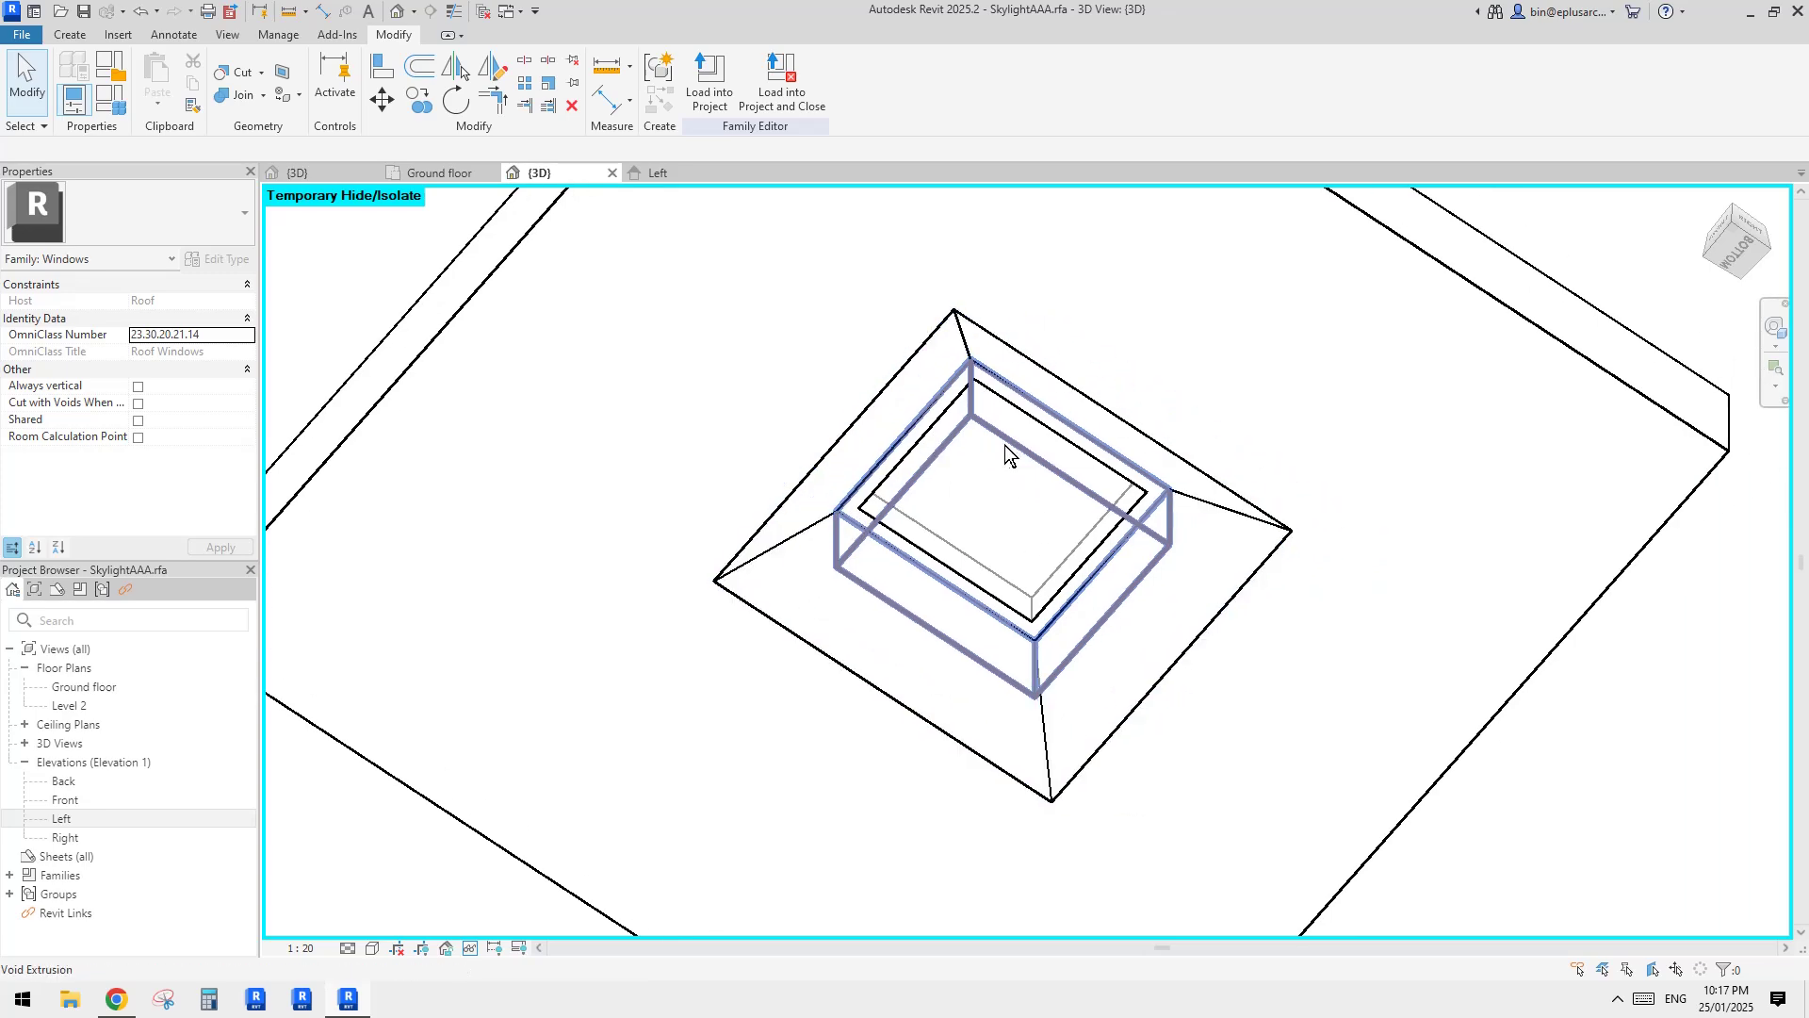
Step: Load the family into Project2 and place one SkylightAAA 0711 x 0965mm on the roof's empty area beside the existing skylights
left_click(709, 77)
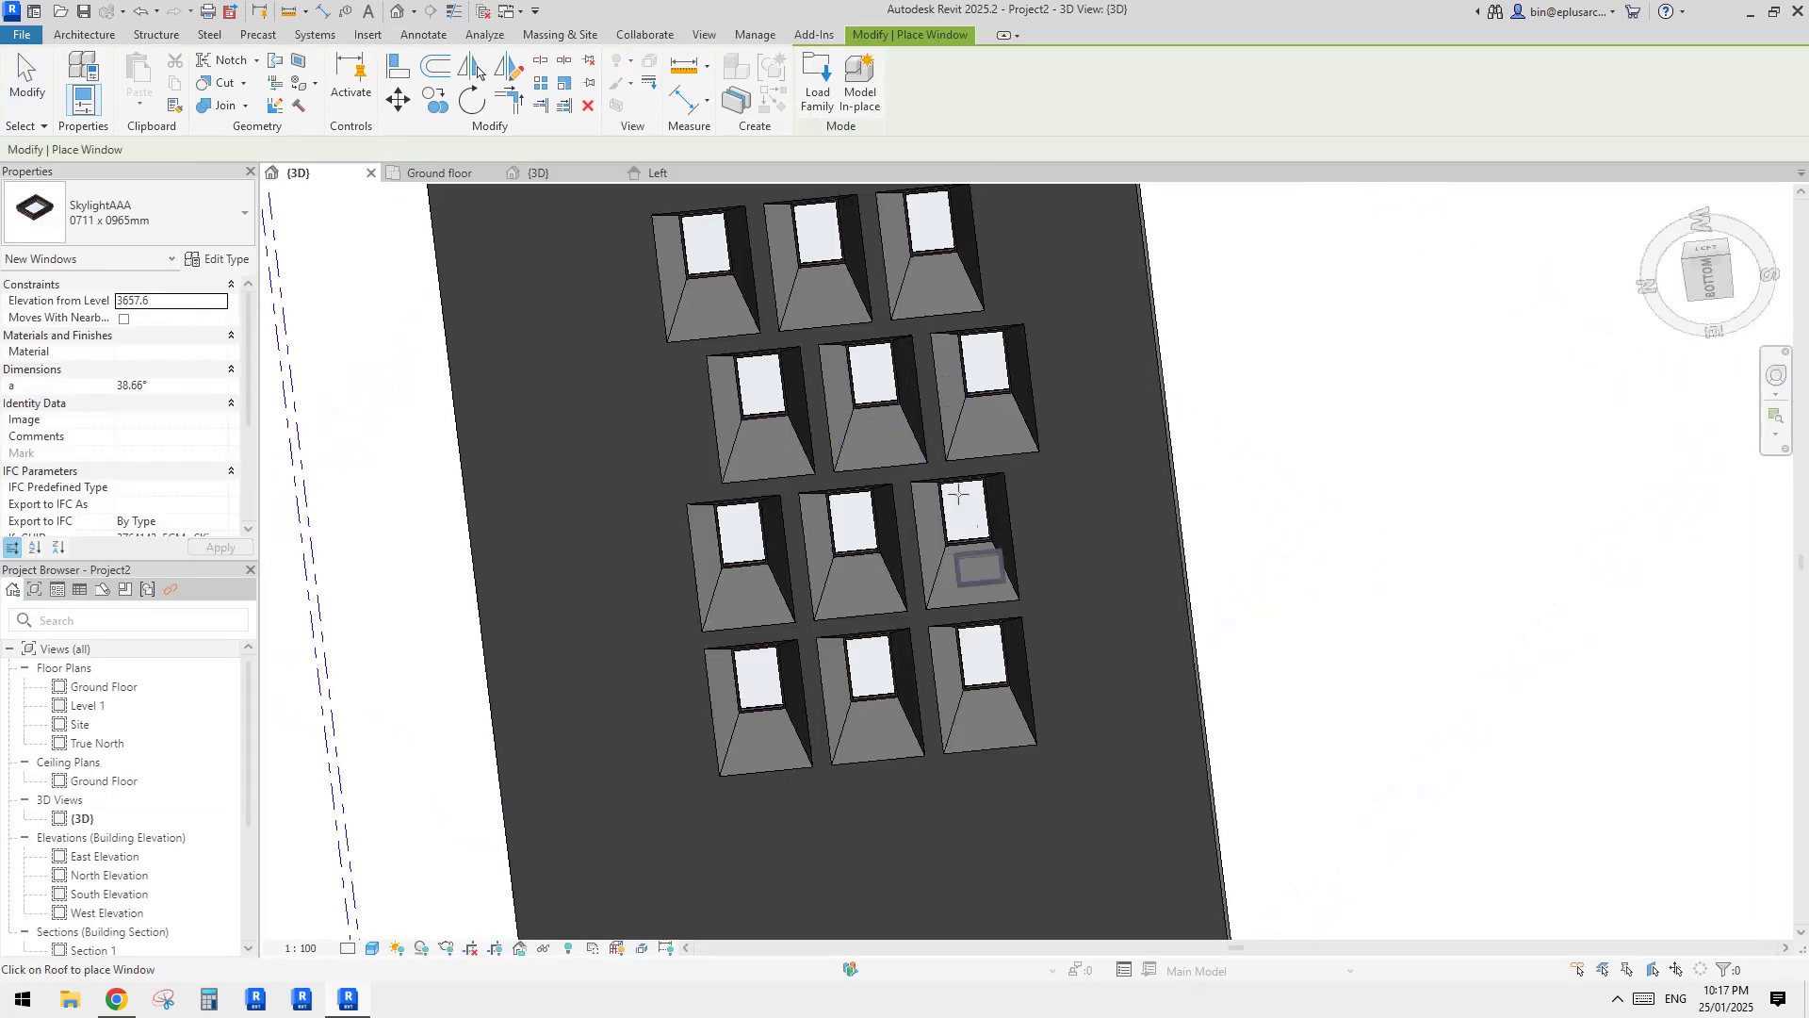
middle_click_drag(1021, 855, 1005, 449)
scroll(1006, 448, "up", 1)
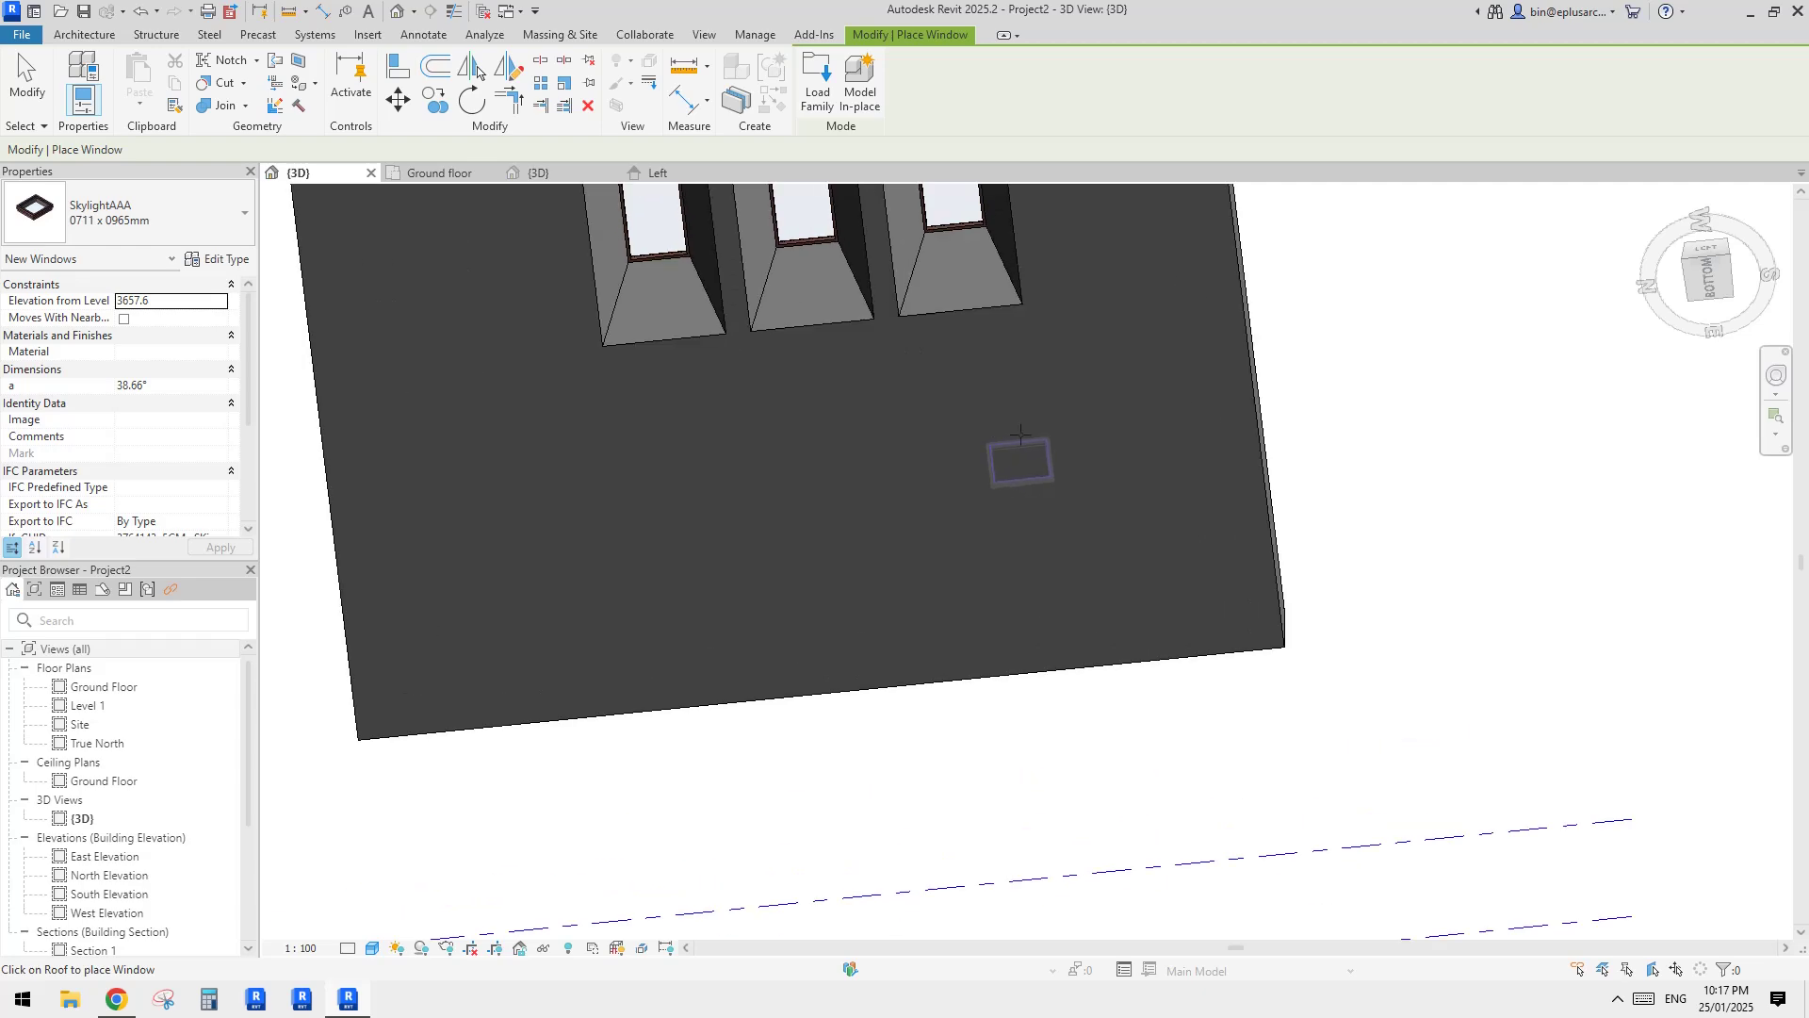
scroll(1016, 446, "down", 2)
middle_click_drag(976, 366, 1098, 359, "shift")
left_click(1084, 424)
key("Escape")
Step: Set the placed skylight's angle parameter a to 30°, then change it to 20°
scroll(1050, 532, "up", 2)
middle_click_drag(1057, 539, 1020, 513, "shift")
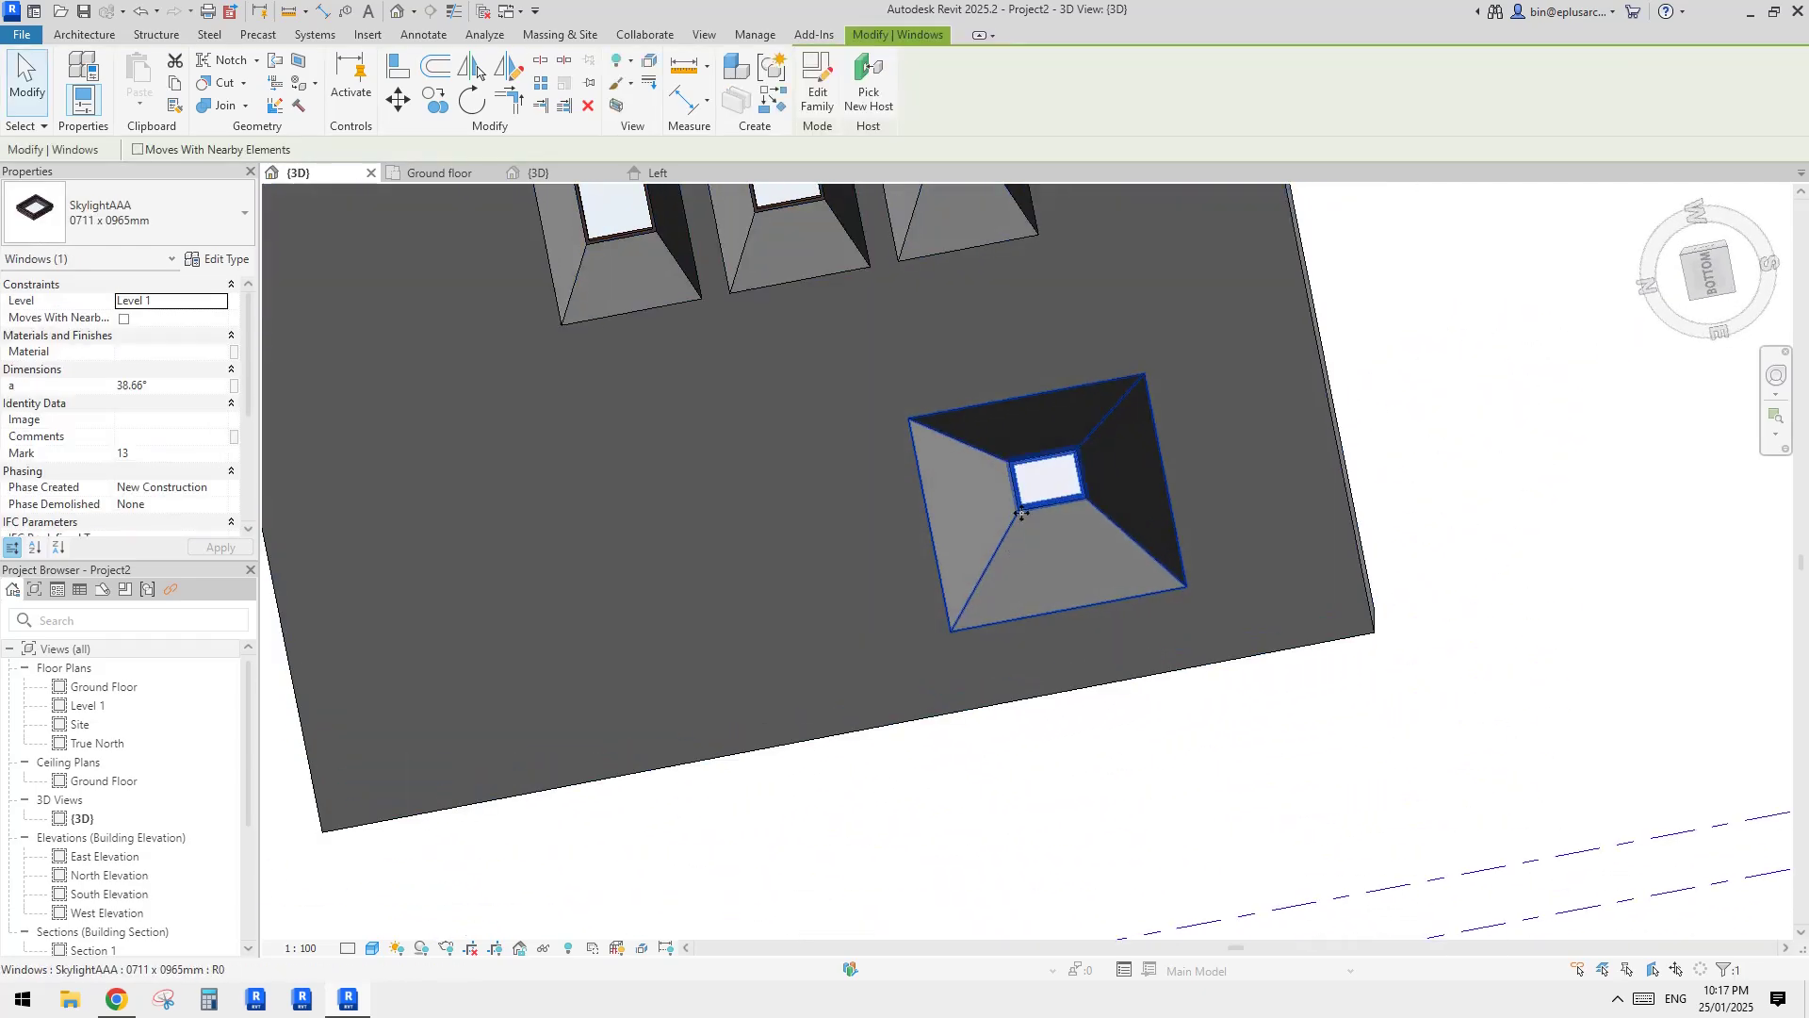
left_click(173, 387)
type("30")
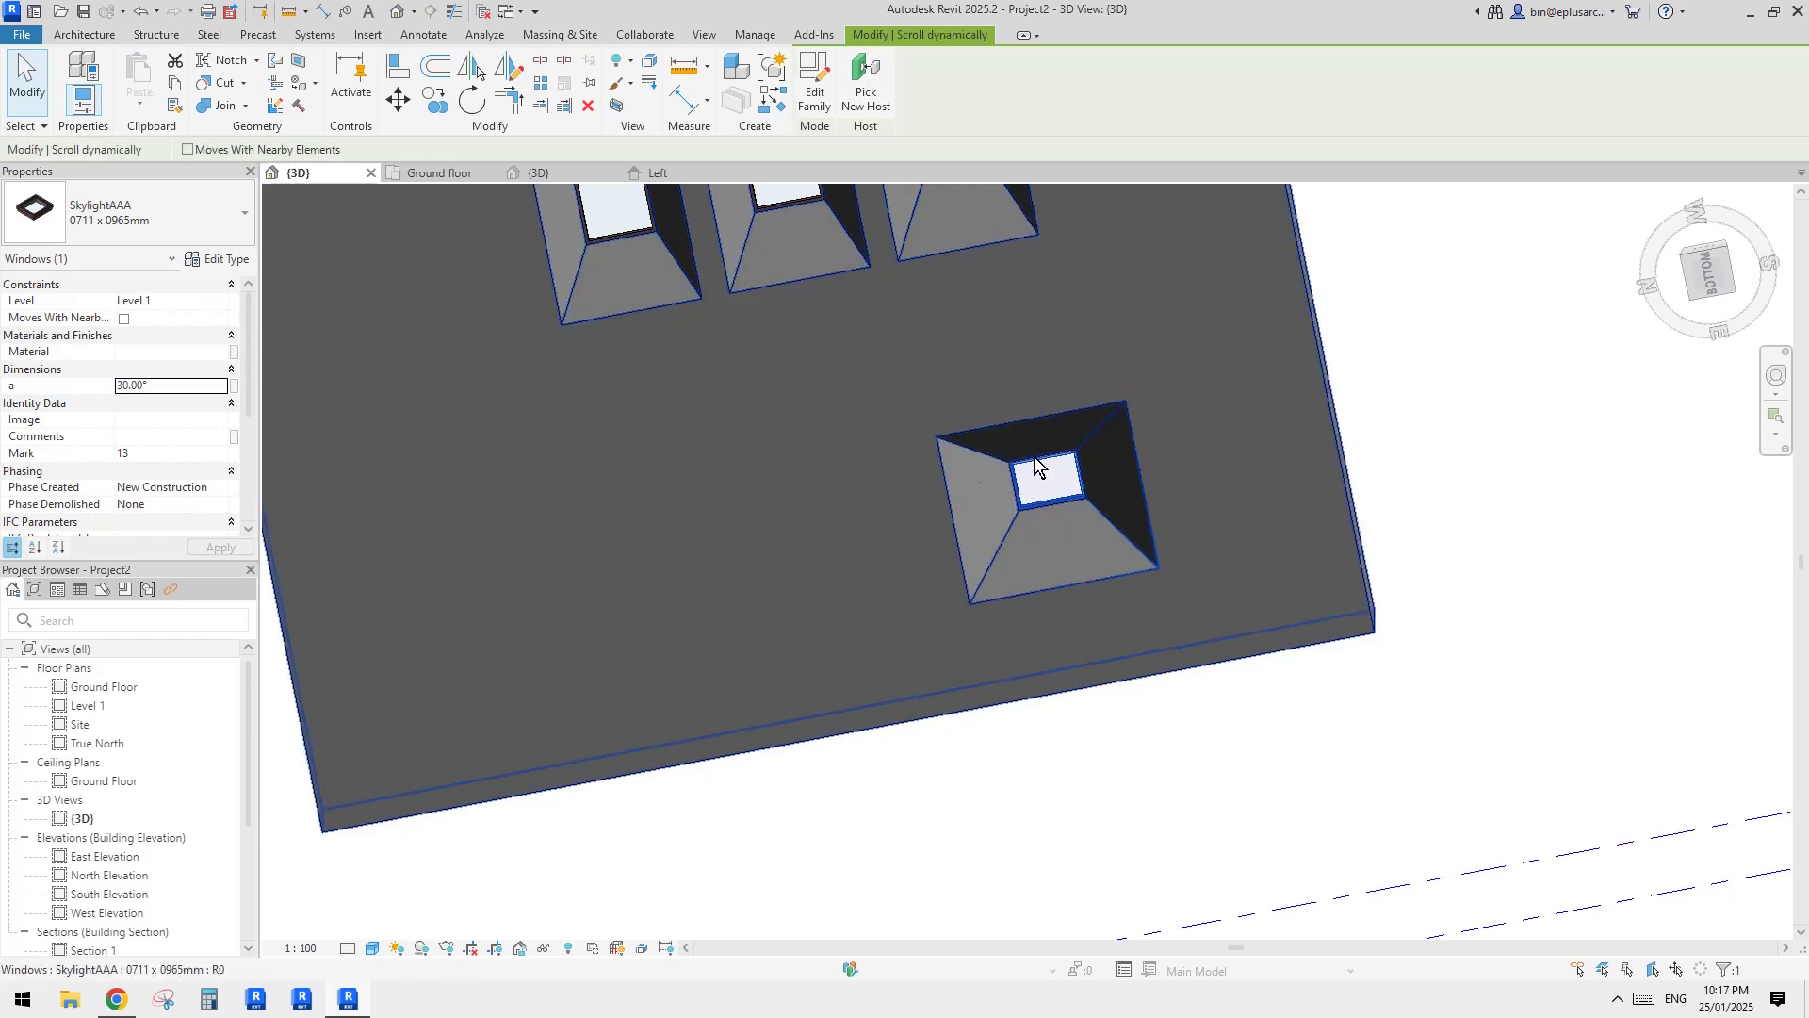
middle_click_drag(1034, 461, 1032, 533, "shift")
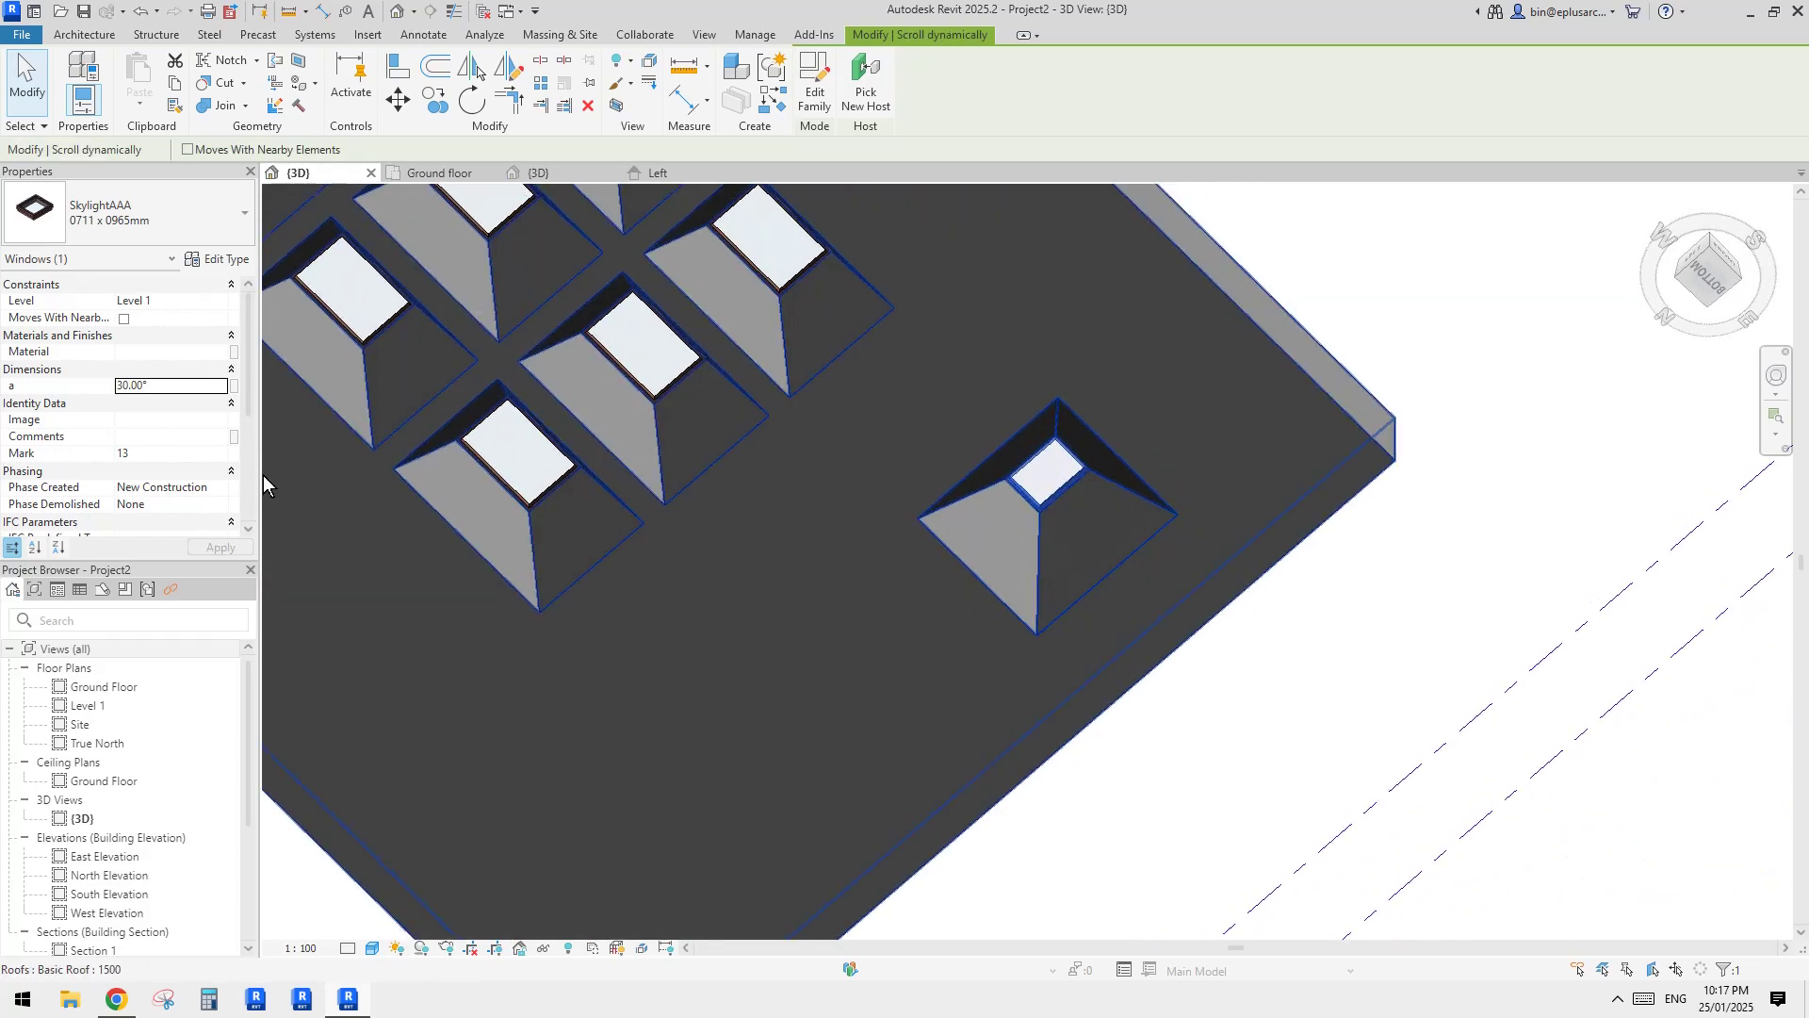
left_click(1133, 488)
left_click(1055, 492)
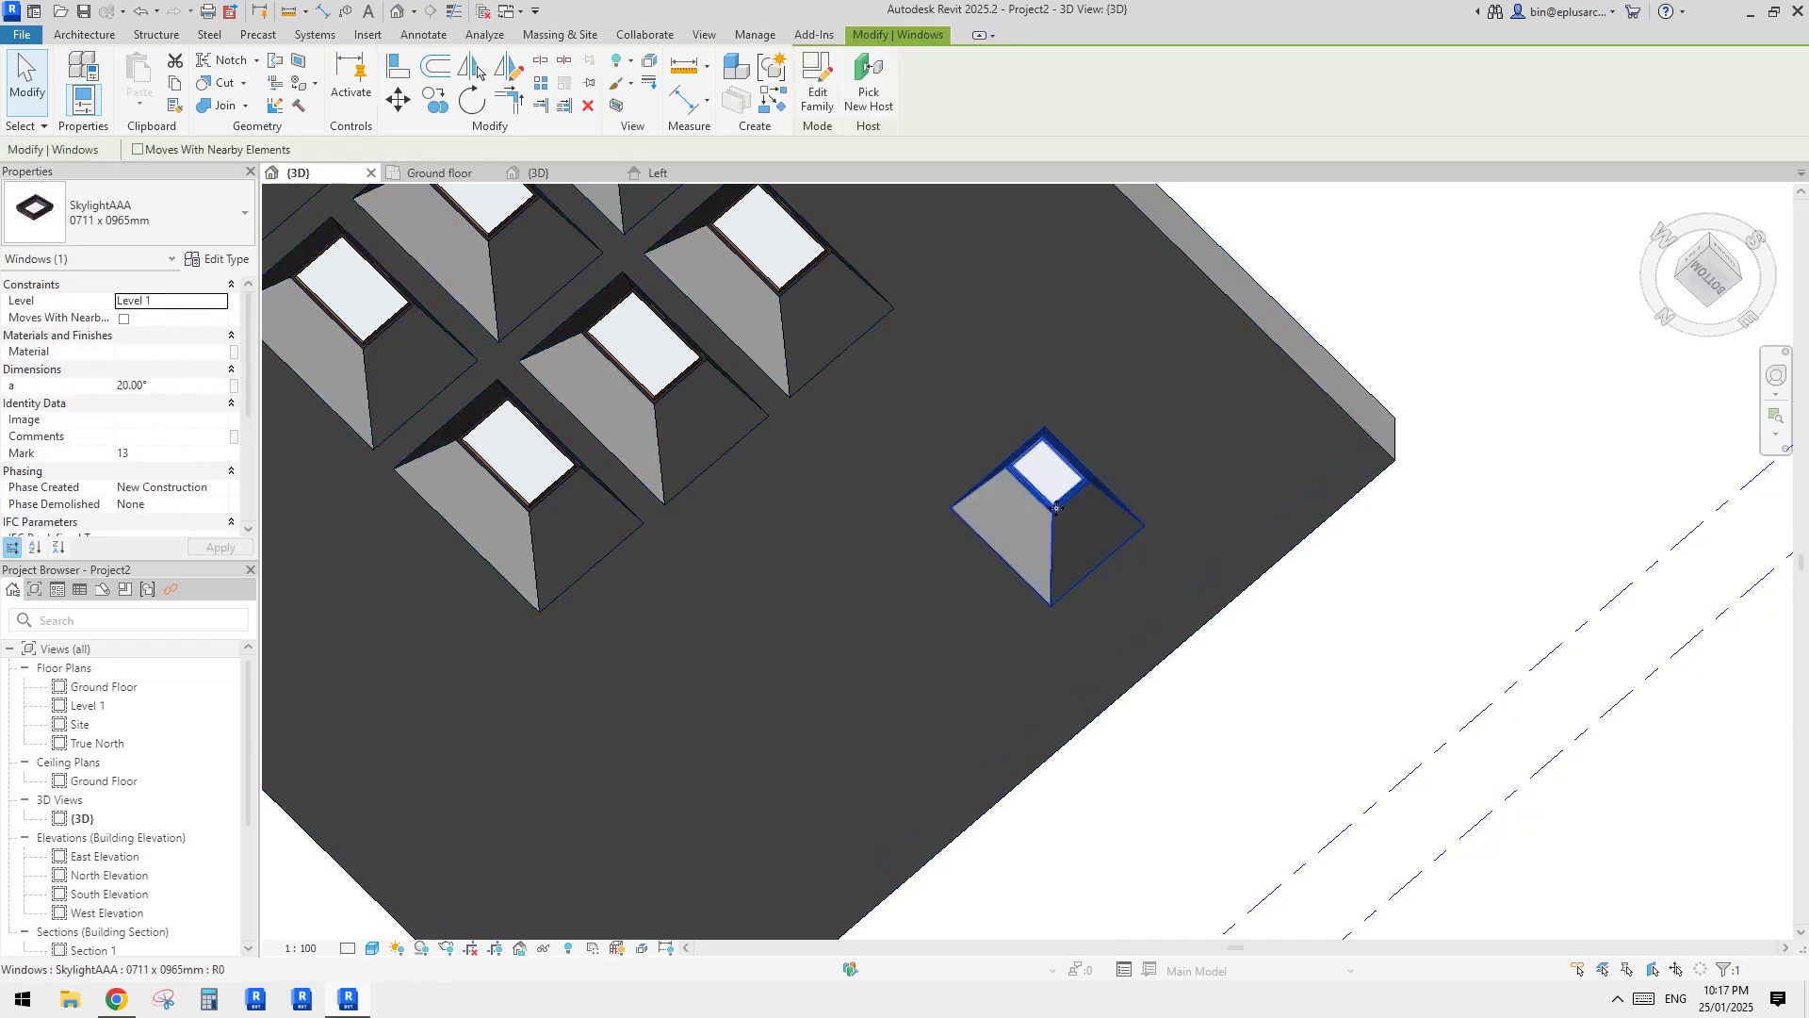
Step: Move the placed skylight slightly closer to the existing ones and switch its type to 1180 x 1170mm, then to 0711 x 1830mm
left_click_drag(1119, 516, 1074, 492)
left_click(155, 212)
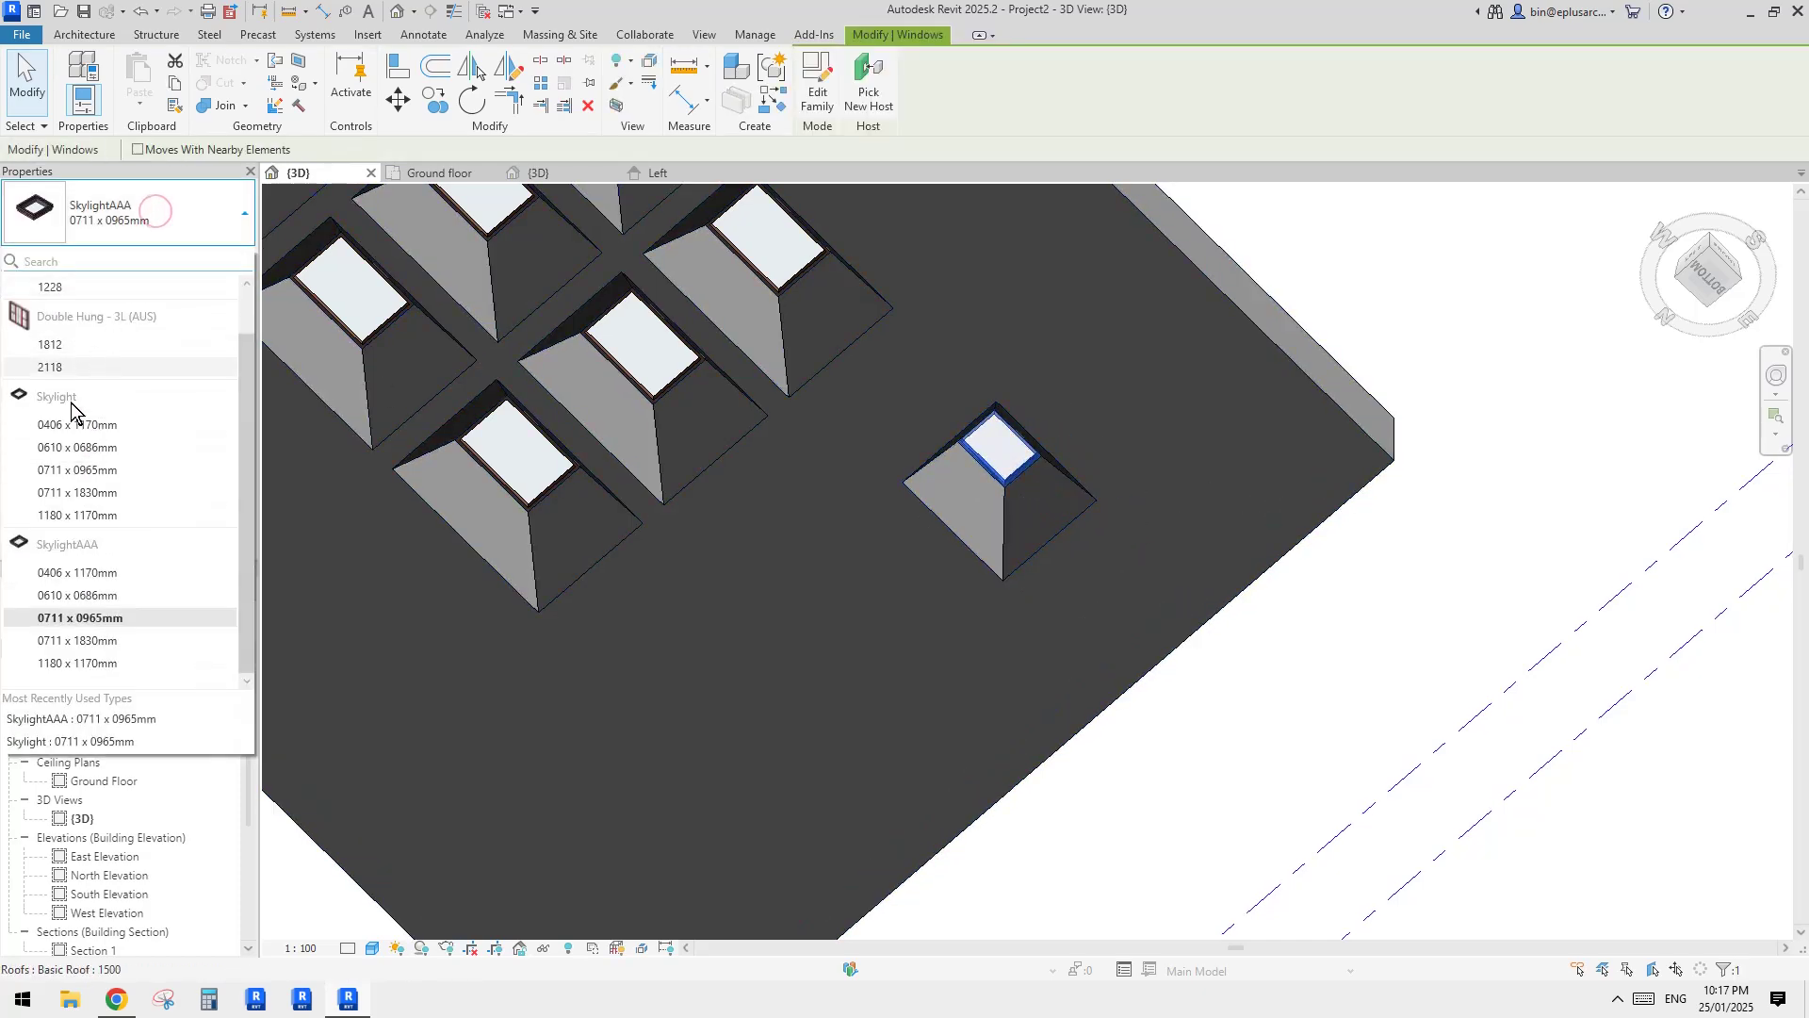
left_click(95, 662)
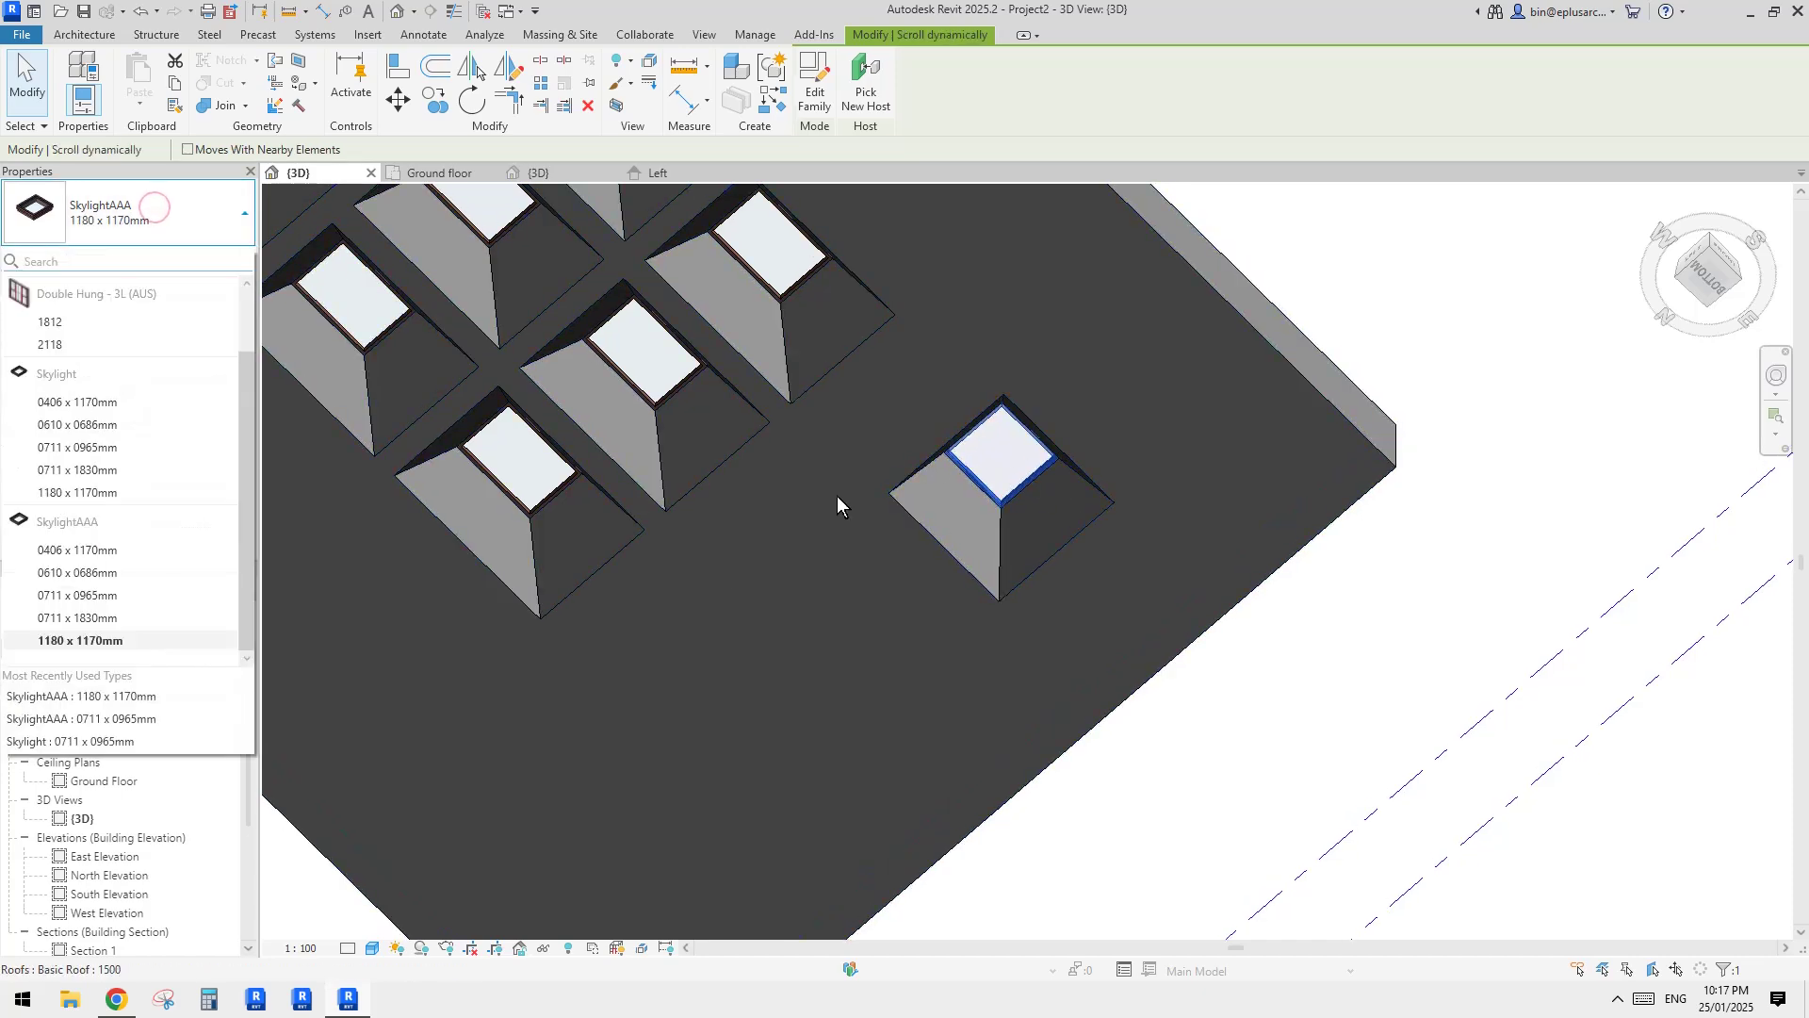
left_click(80, 617)
Step: Switch one of the original Skylight instances near the empty roof area to type 1180 x 1170mm
middle_click_drag(1184, 517, 1265, 551)
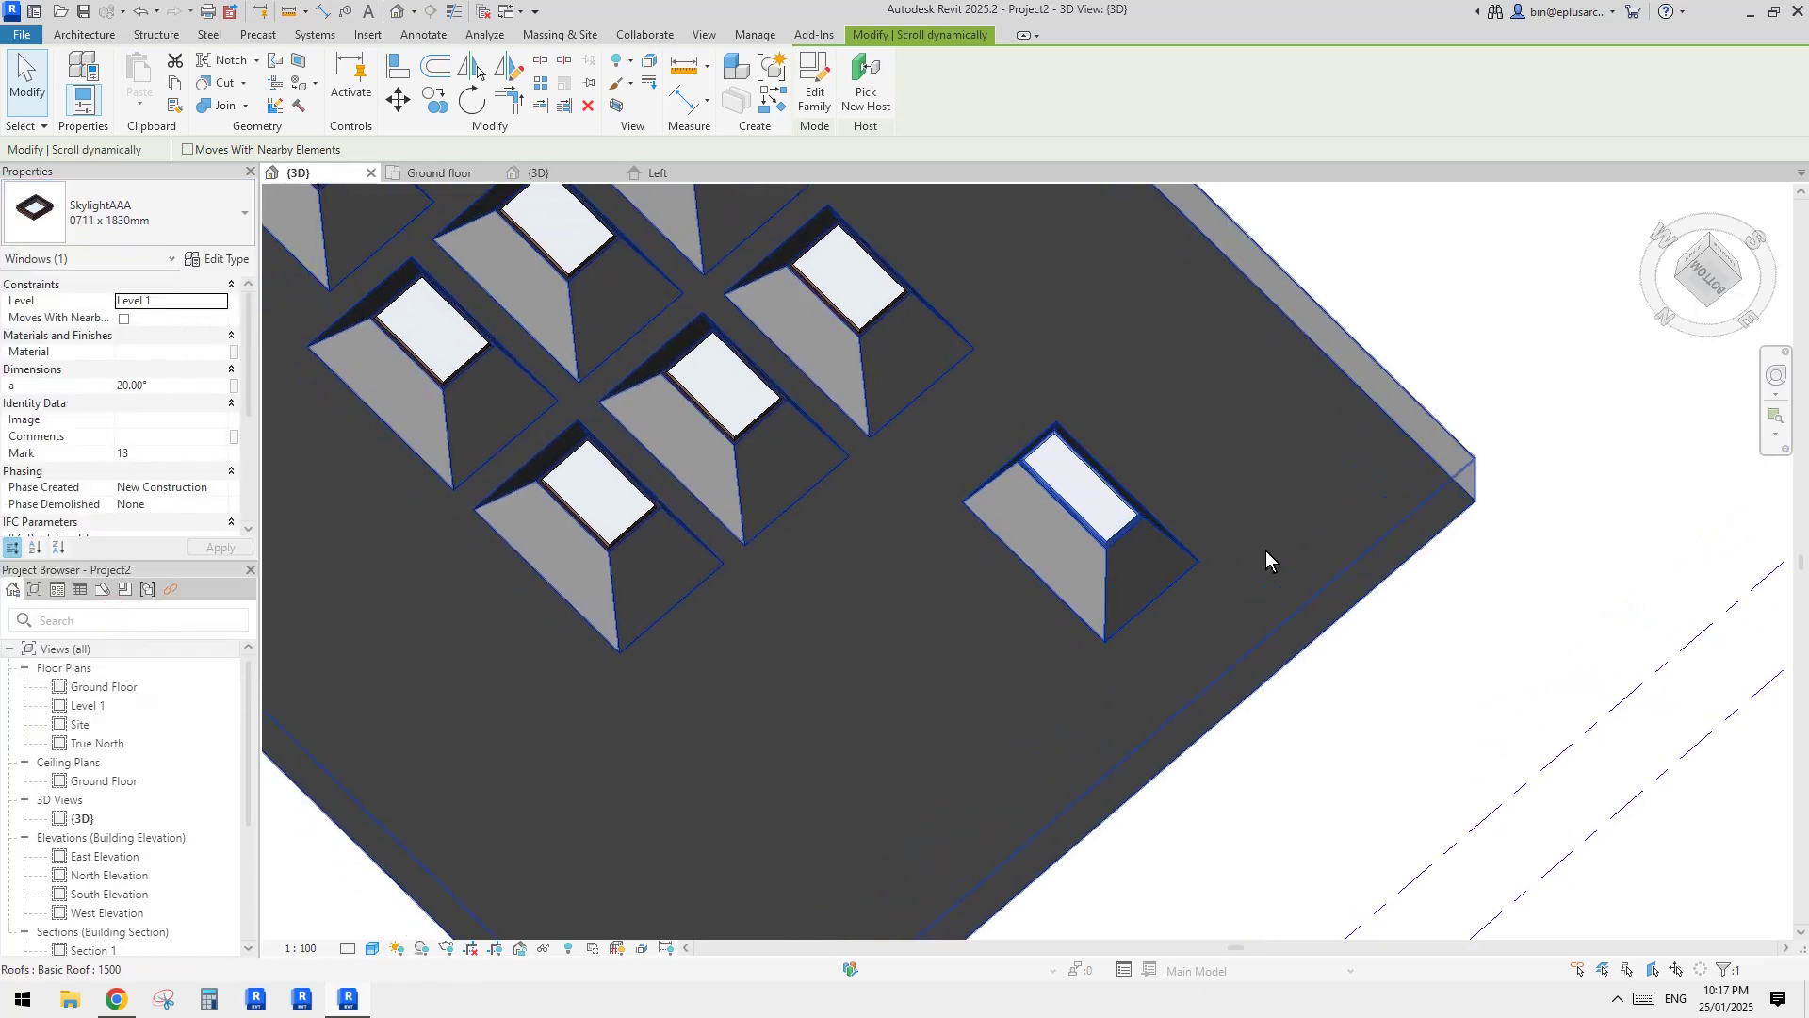
middle_click_drag(1037, 507, 1224, 654)
left_click(1044, 484)
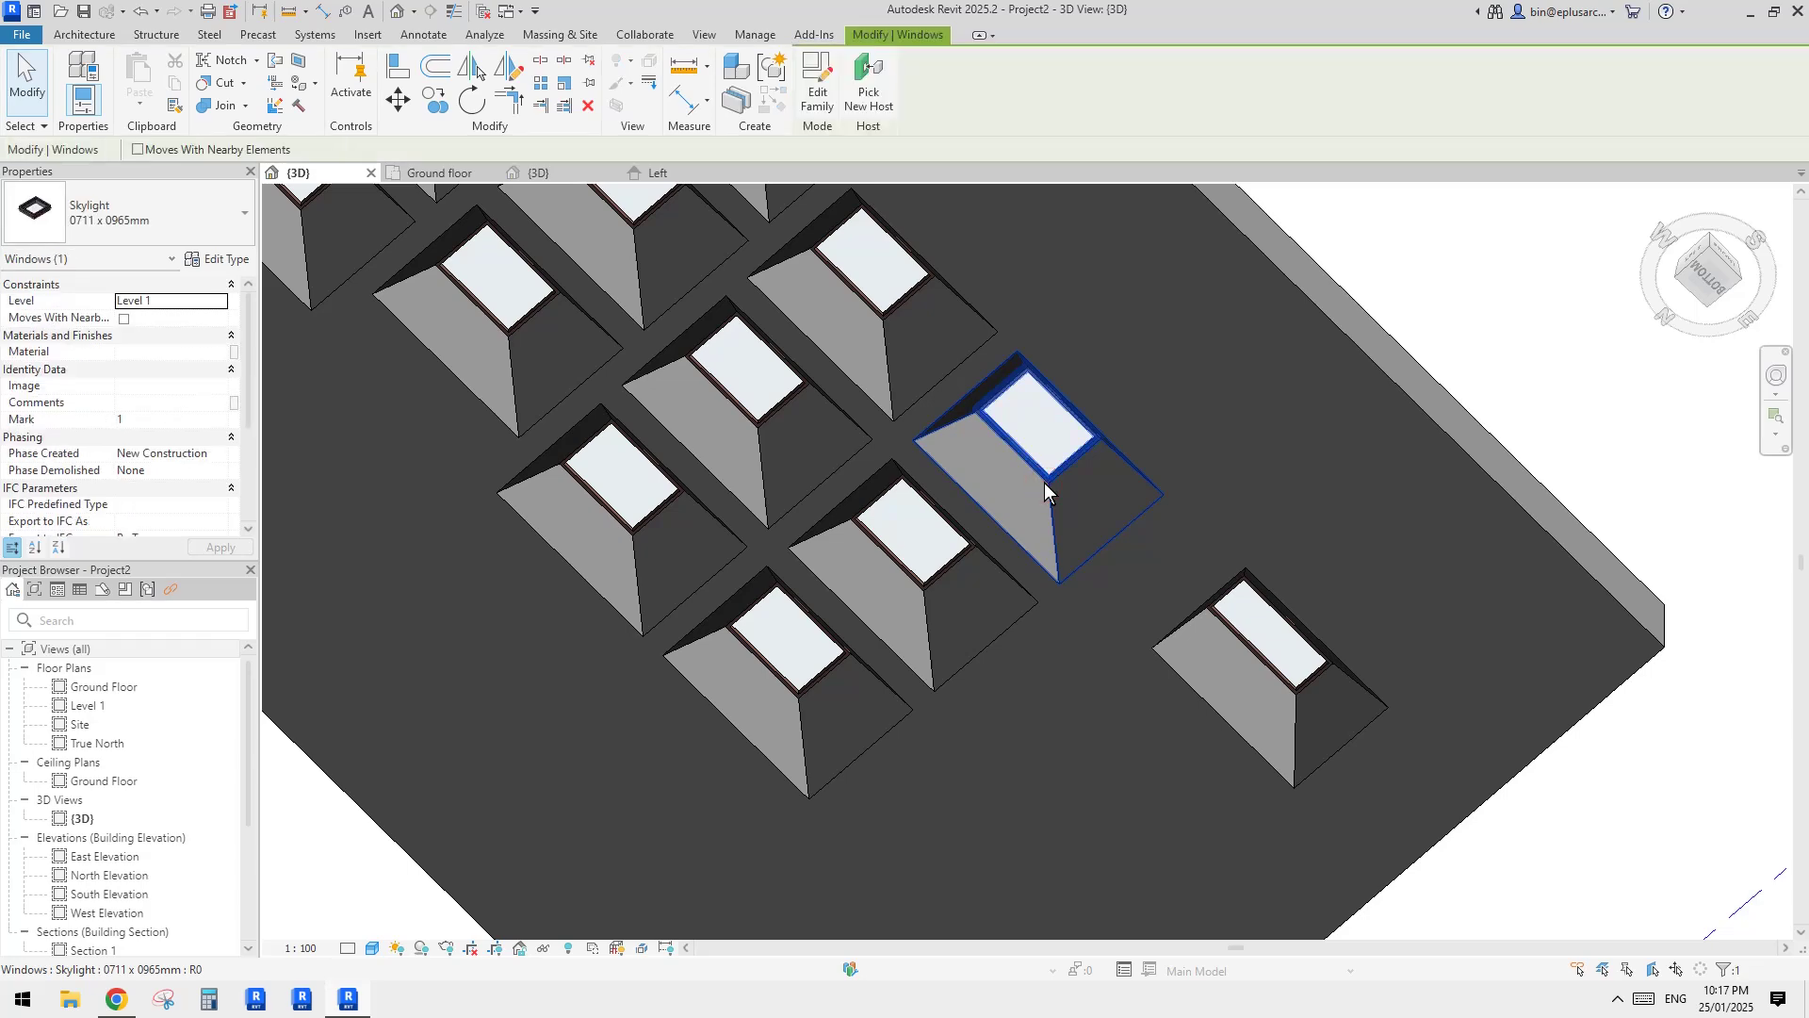
key("Tab")
left_click(233, 195)
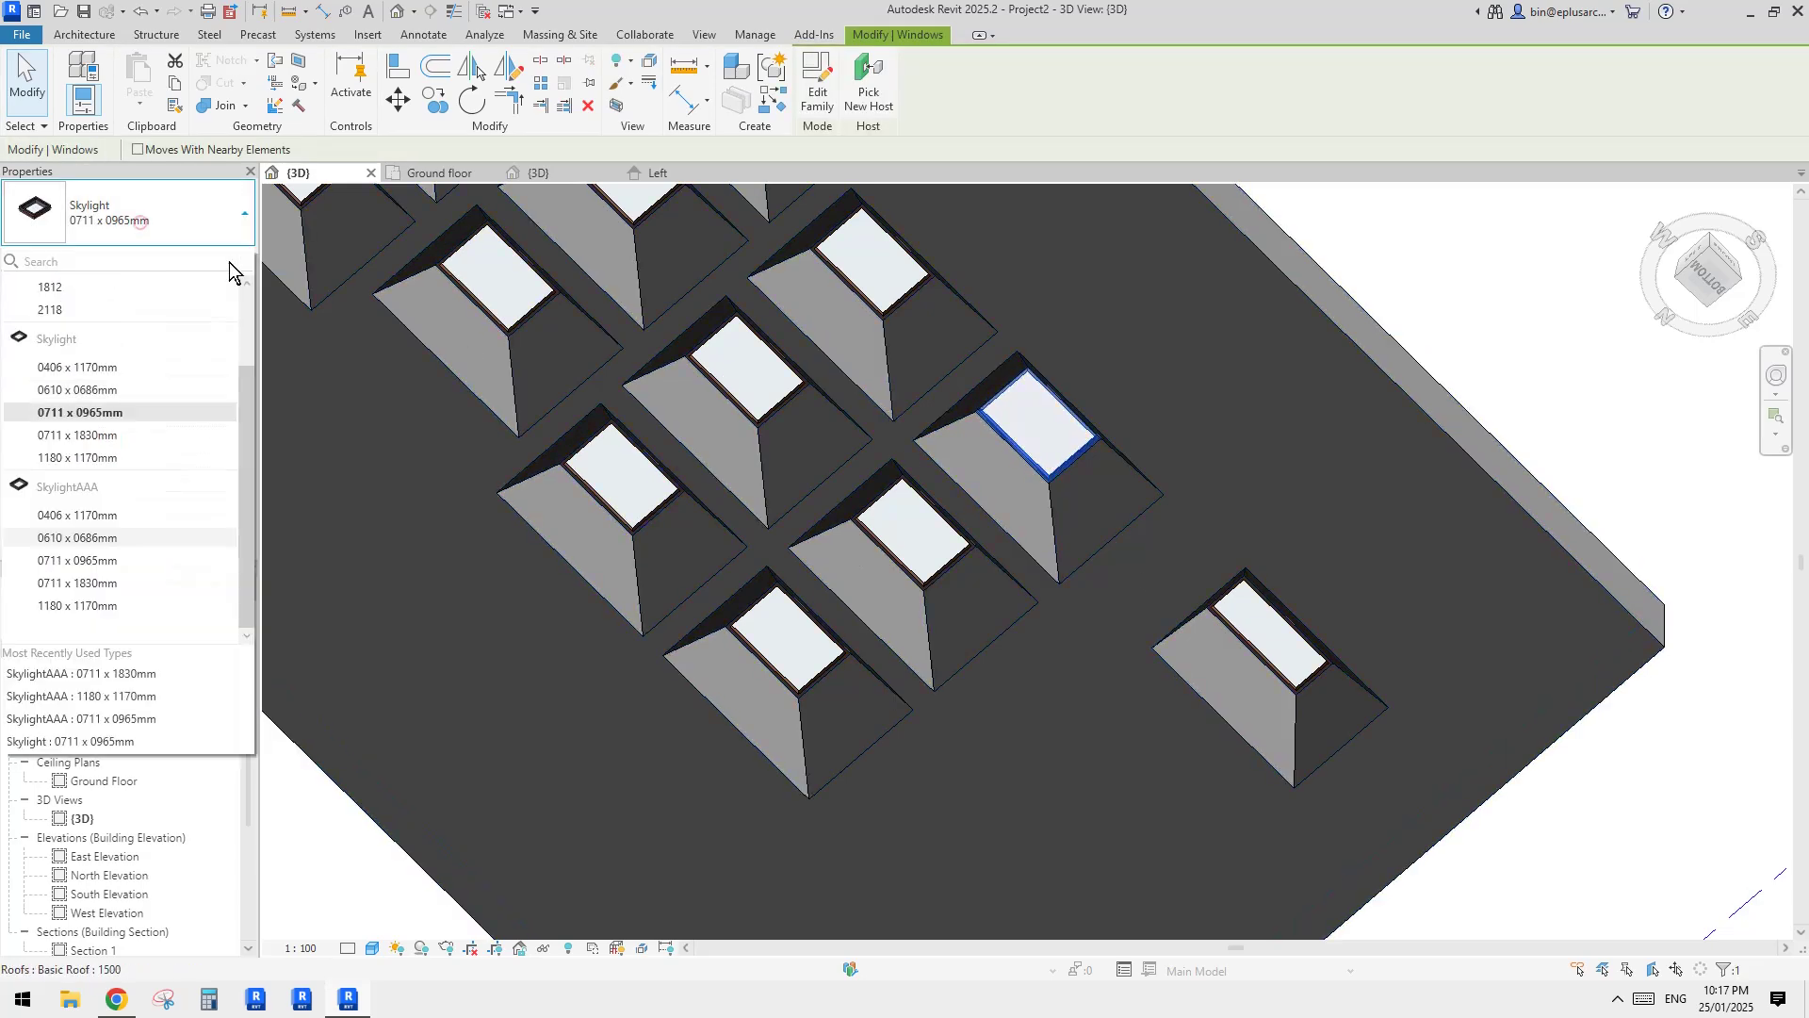
left_click(104, 459)
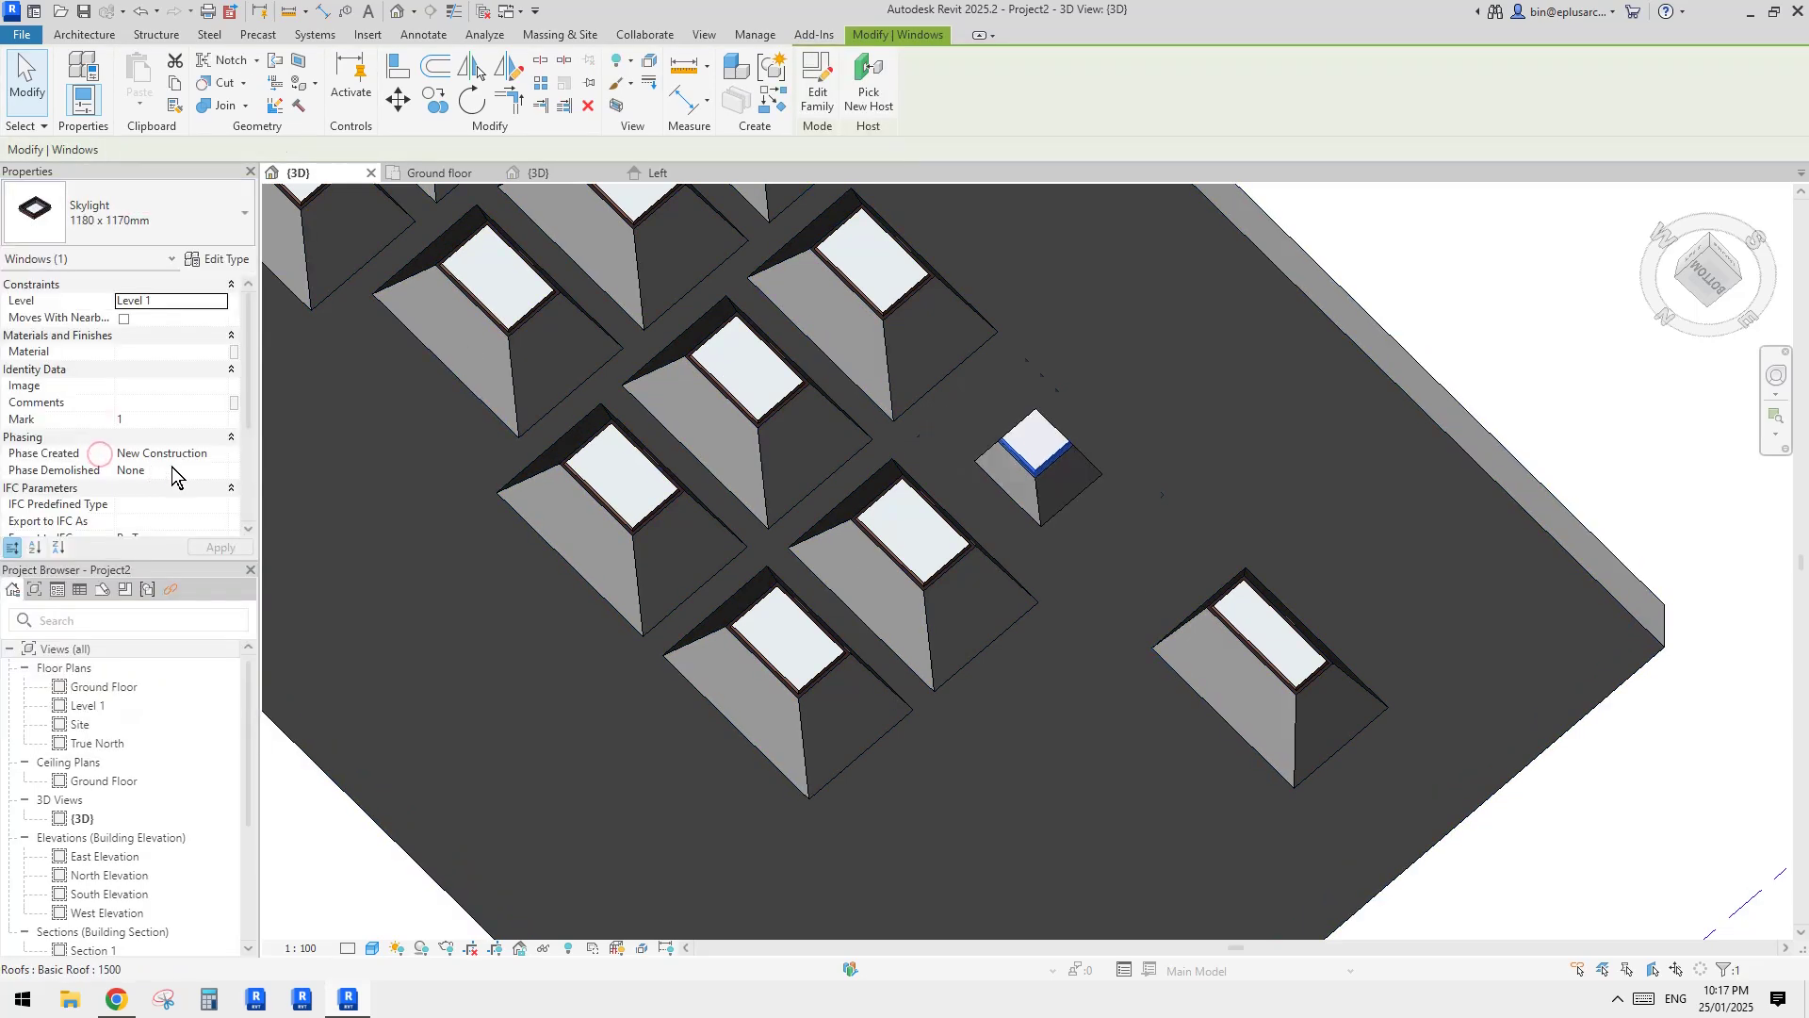
Step: Check the dimension parameters in the changed Skylight's type properties, leaving them as they are
left_click(224, 260)
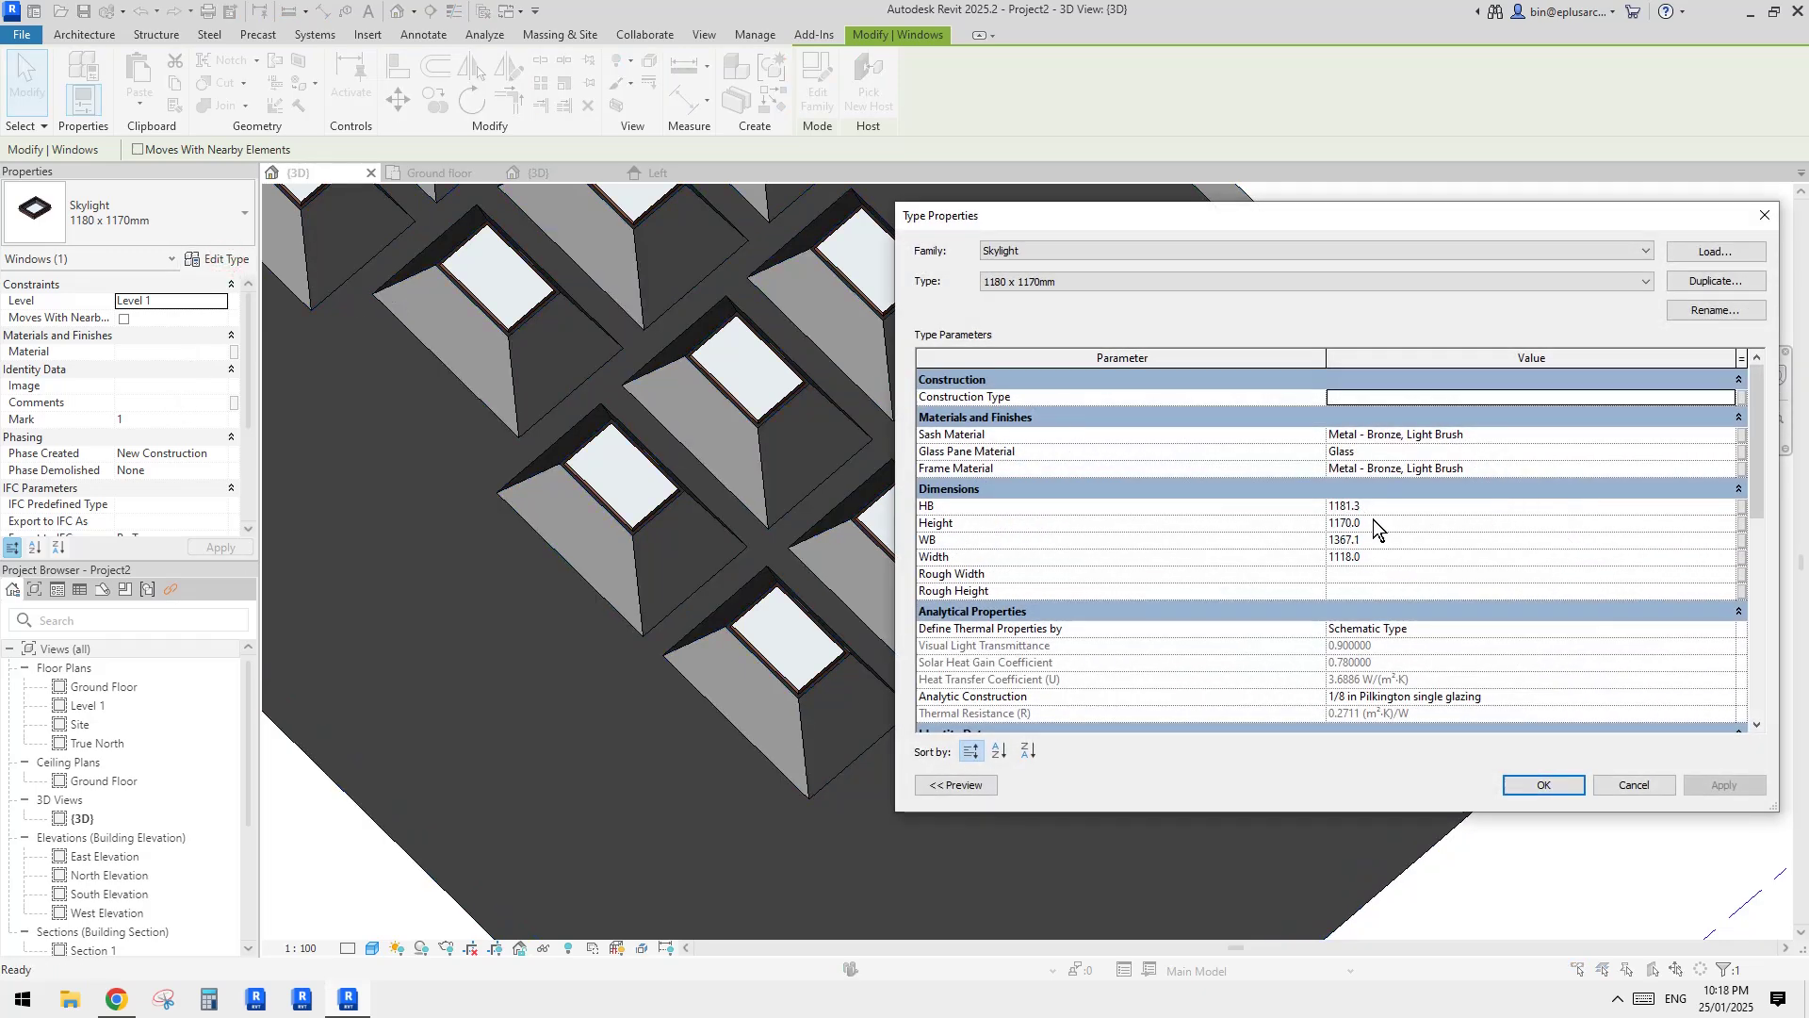
key("Escape")
key("Escape")
scroll(1055, 461, "down", 2)
middle_click_drag(1174, 518, 1083, 511)
scroll(961, 471, "up", 2)
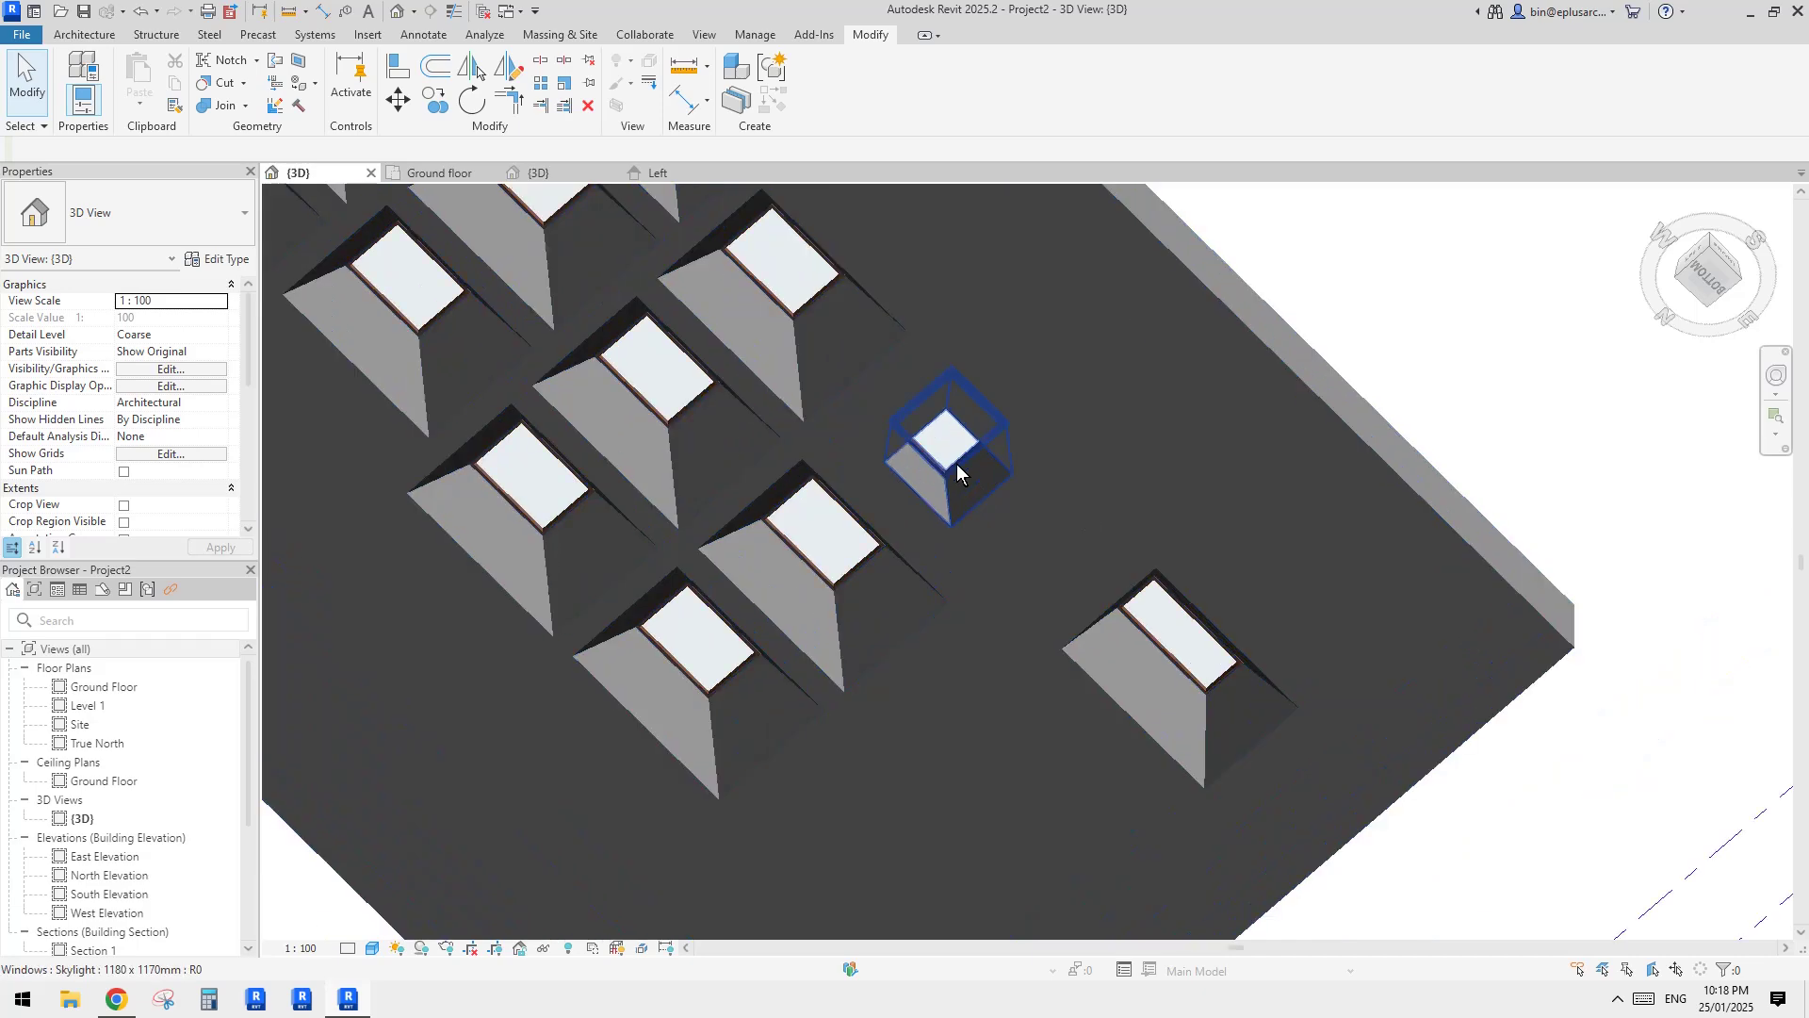
Step: Compare from below the roof cut of the changed Skylight with that of the nearby SkylightAAA 0711 x 1830mm
left_click(955, 463)
middle_click_drag(1246, 596, 1124, 536)
key("Escape")
left_click(1101, 609)
middle_click_drag(1091, 651, 1179, 541)
scroll(1178, 539, "up", 4)
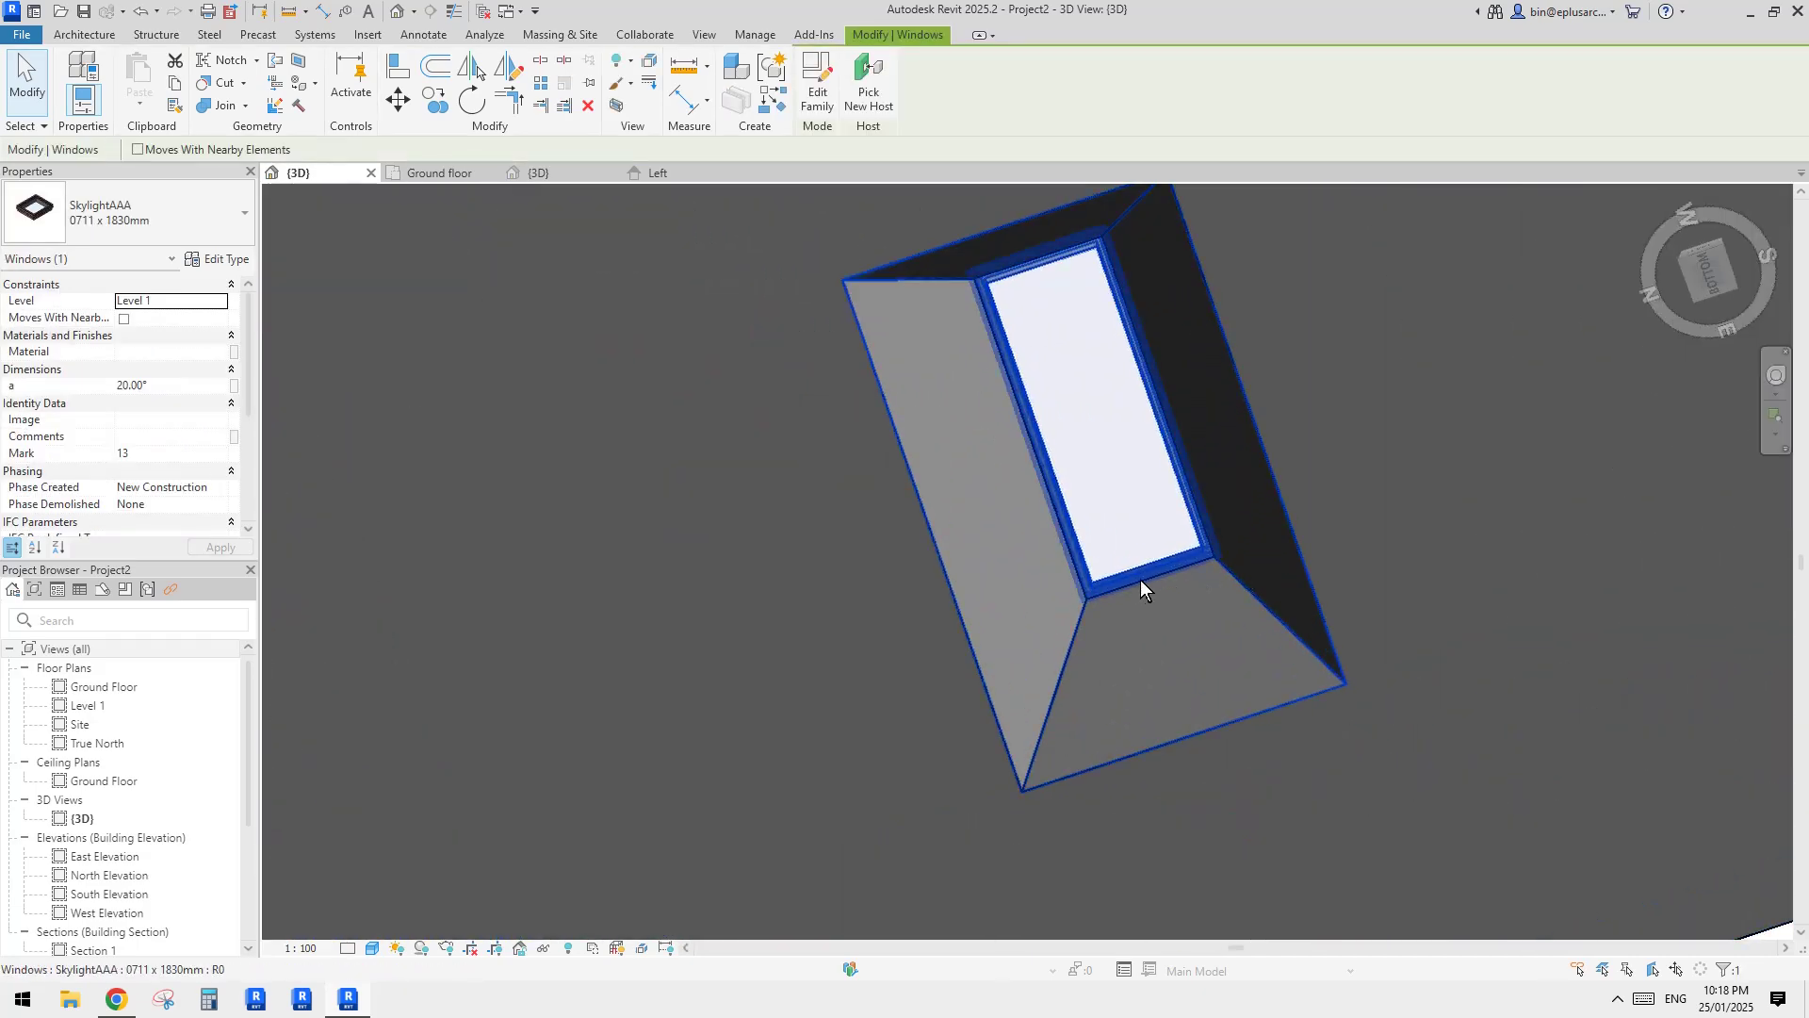
left_click_drag(1159, 578, 1216, 619)
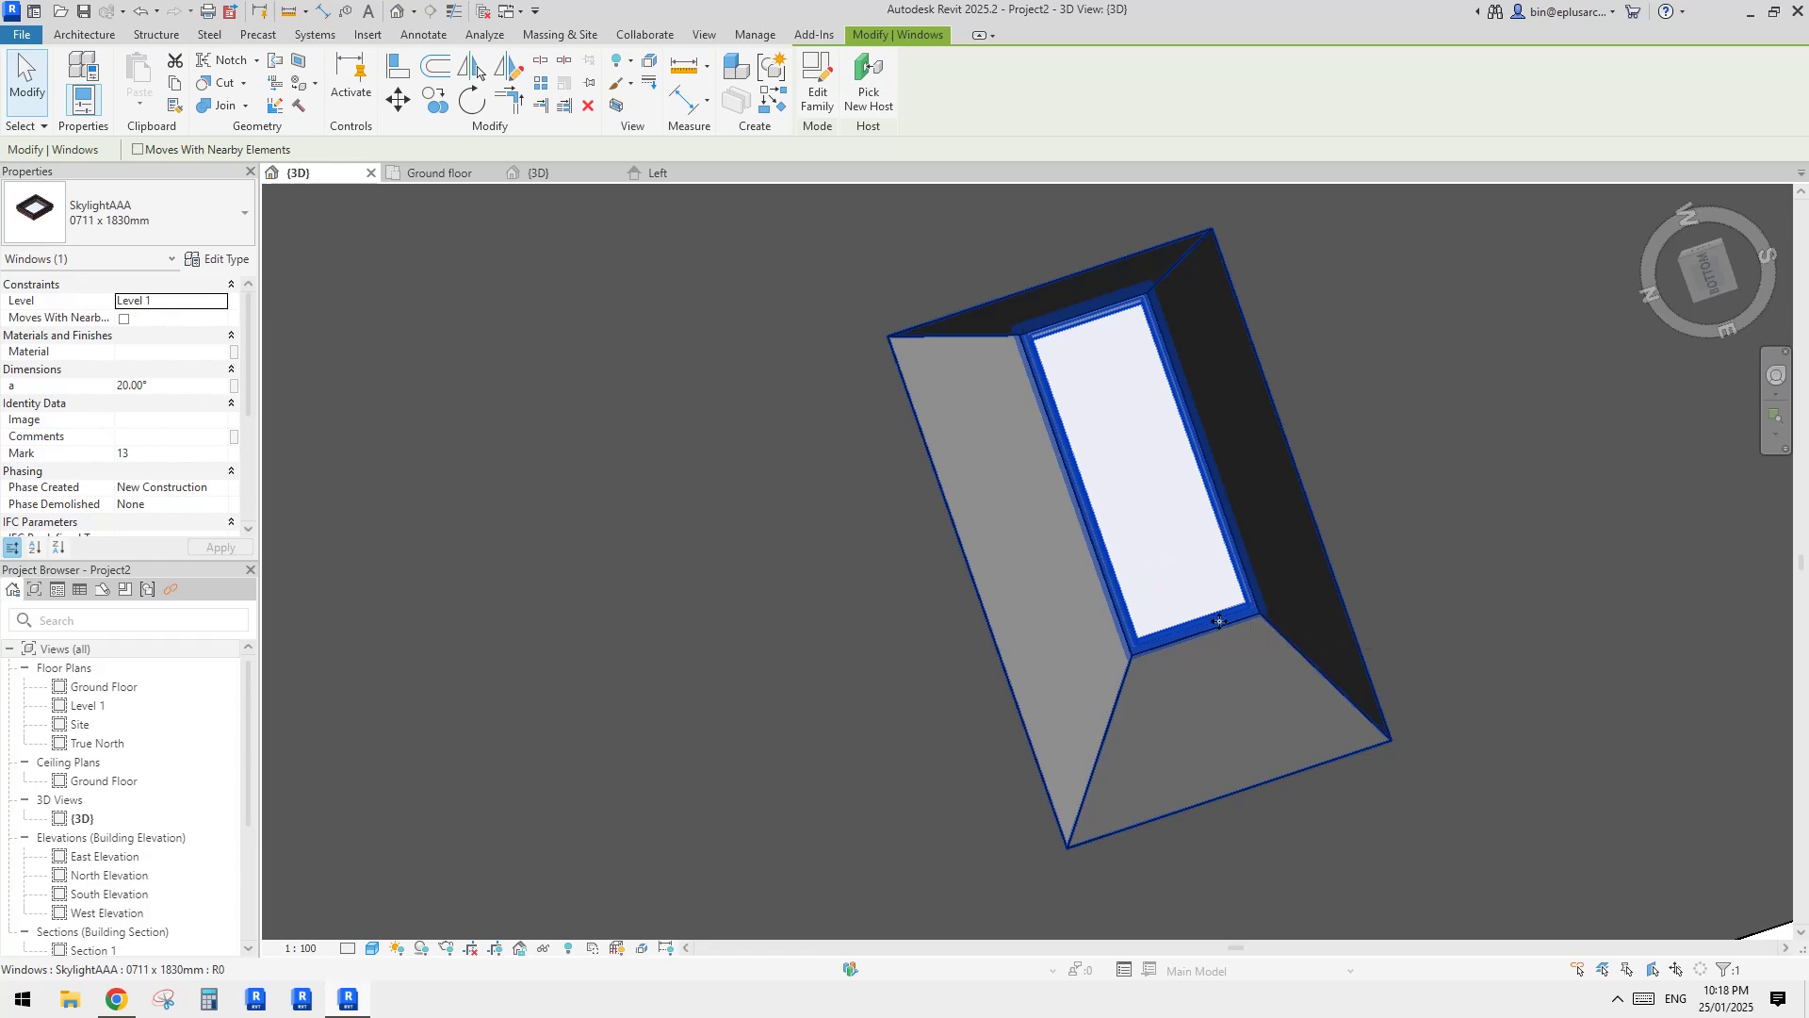
scroll(1219, 622, "down", 5)
middle_click_drag(1219, 622, 1219, 499, "shift")
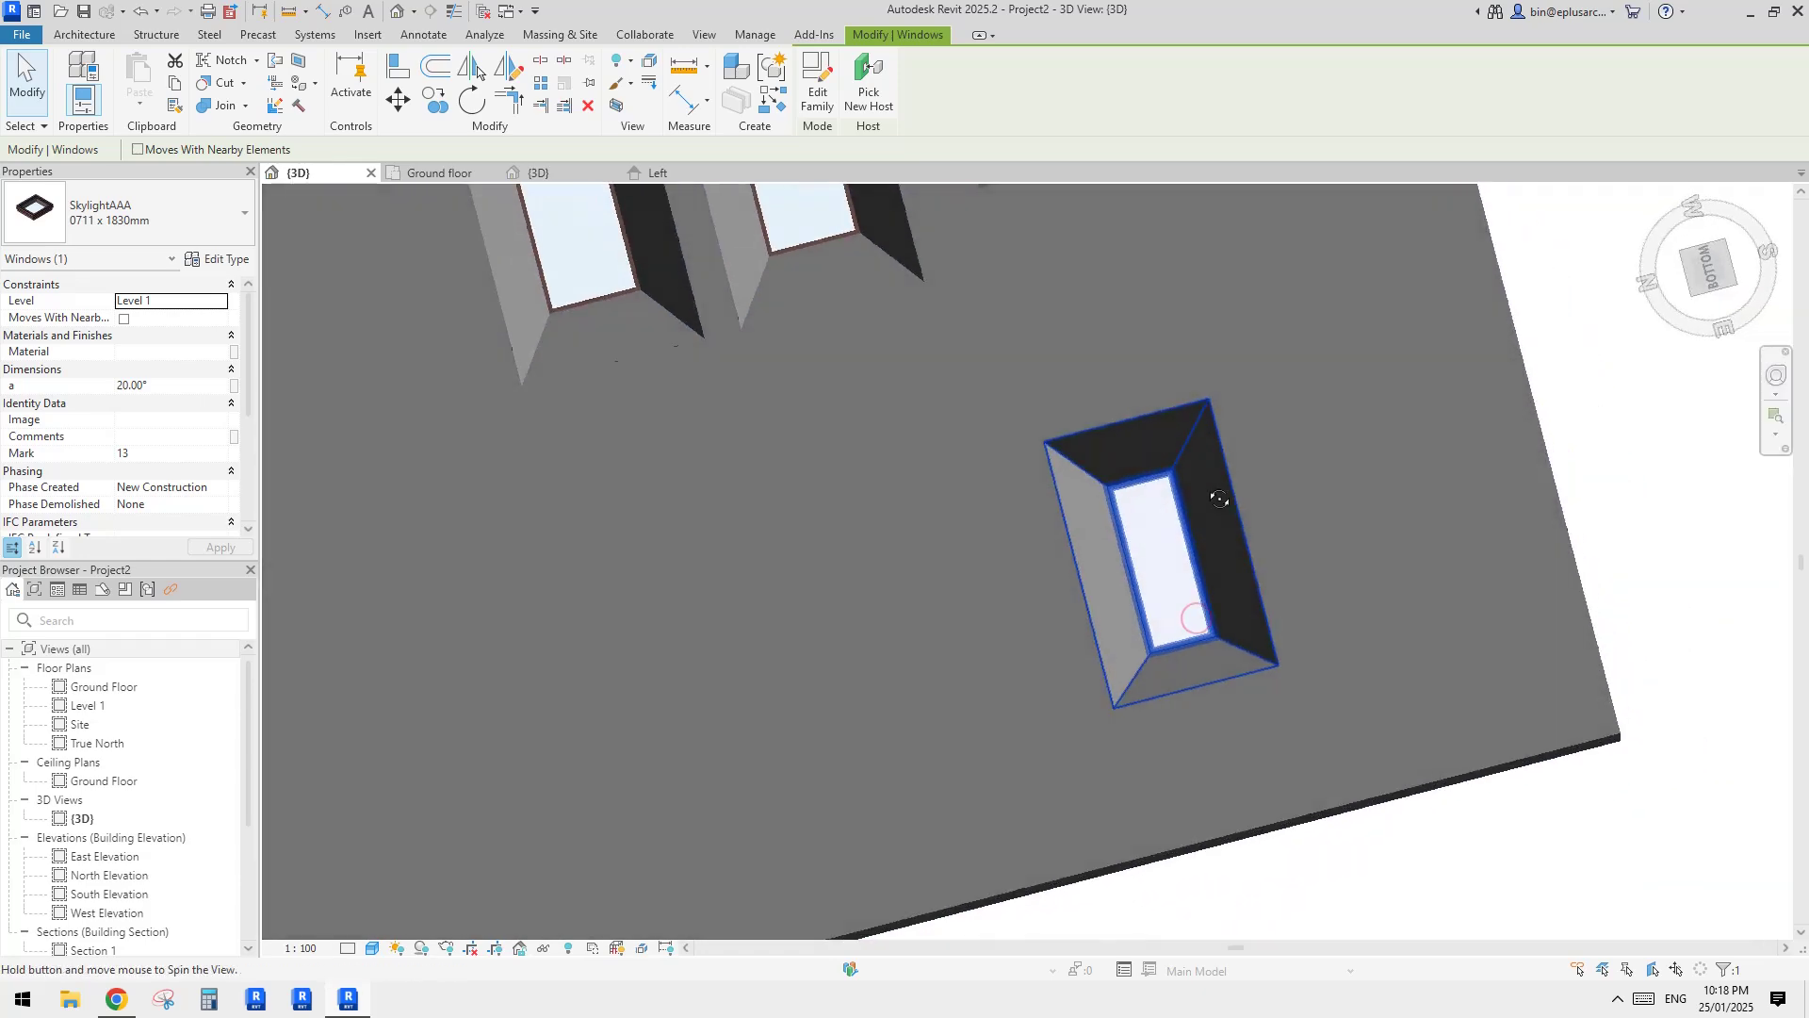
Step: Array the SkylightAAA 0711 x 1830mm into a row of four spaced about 2000 mm apart, working from the bottom view
left_click(1713, 282)
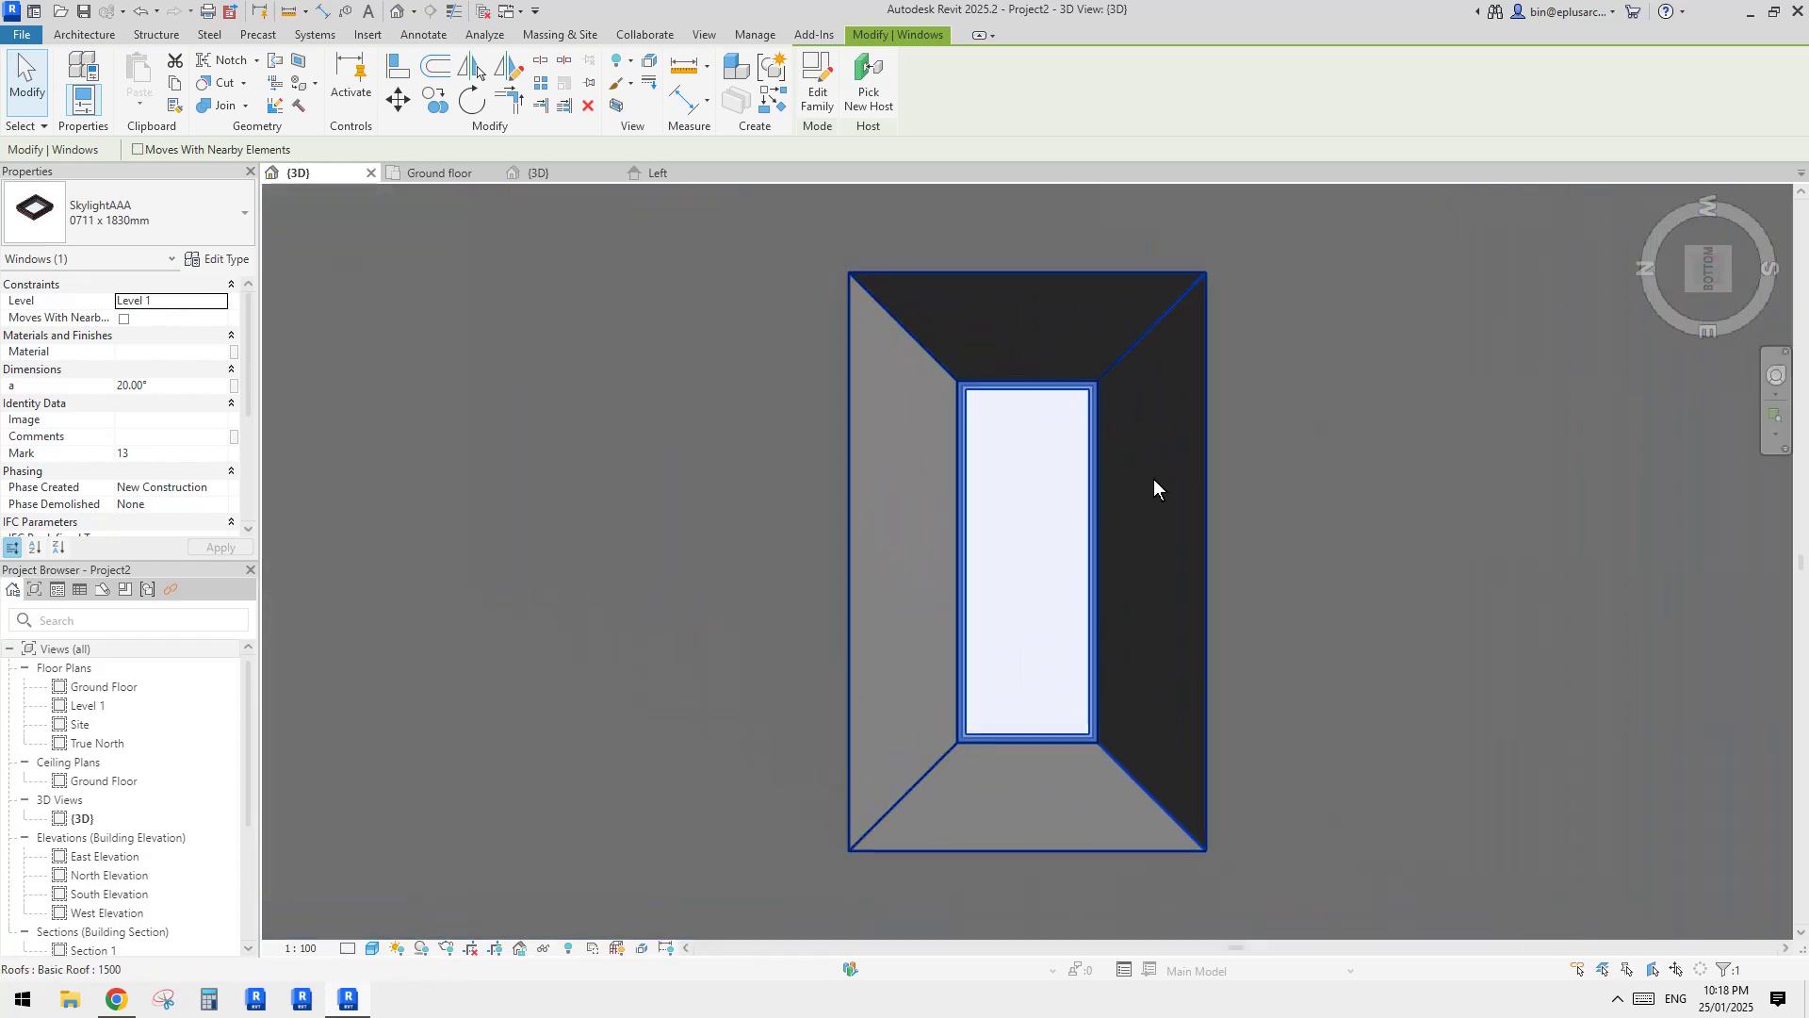
scroll(1115, 415, "down", 4)
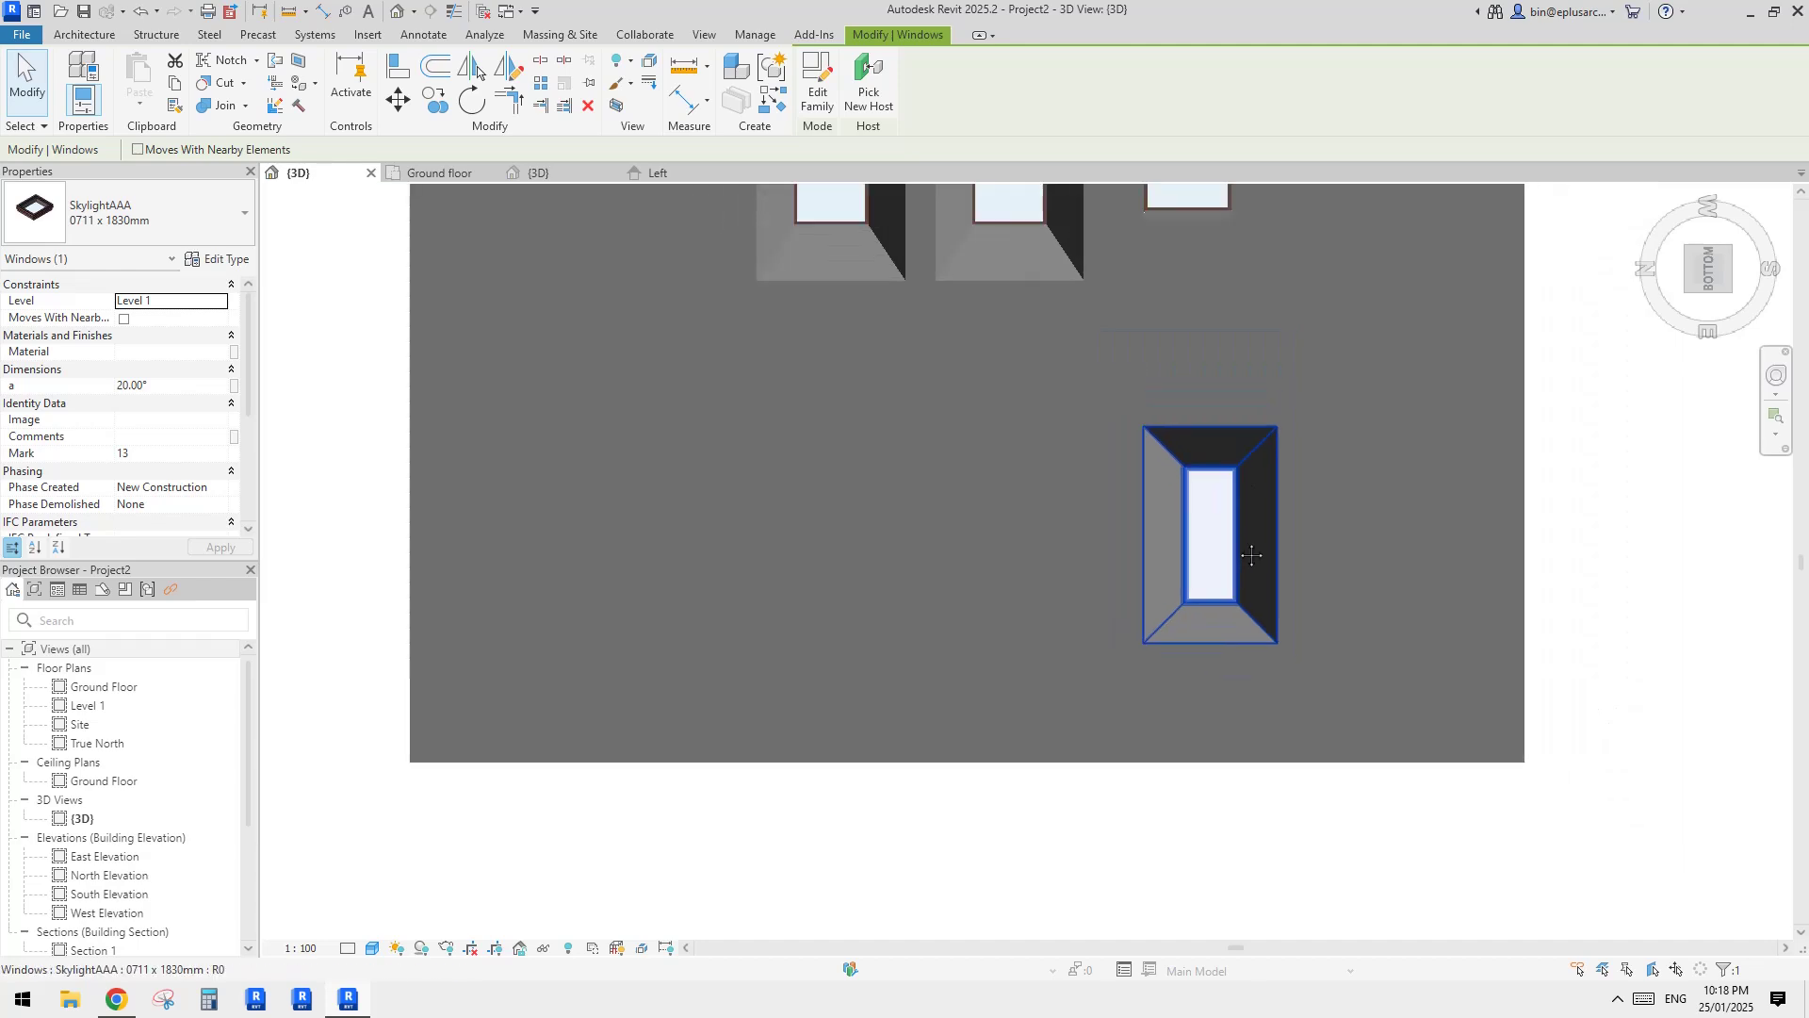
key("a")
key("r")
left_click(1279, 646)
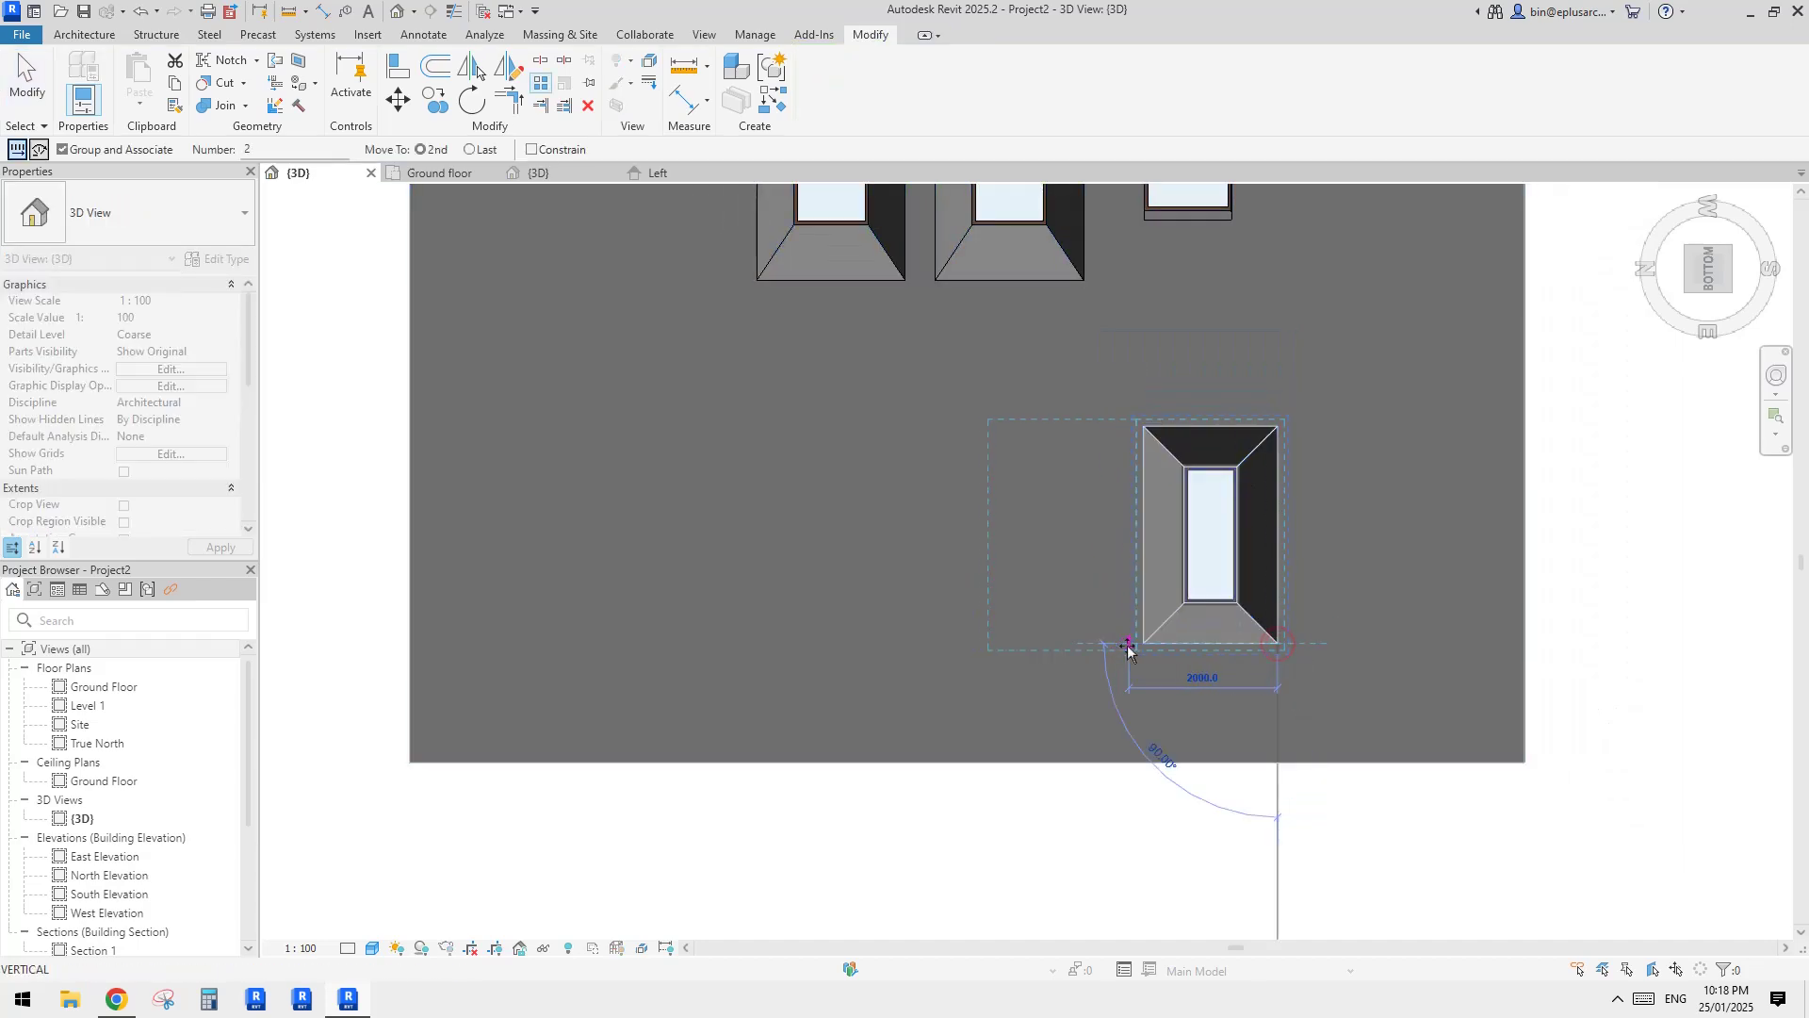
left_click(1129, 648)
type("4")
key("Return")
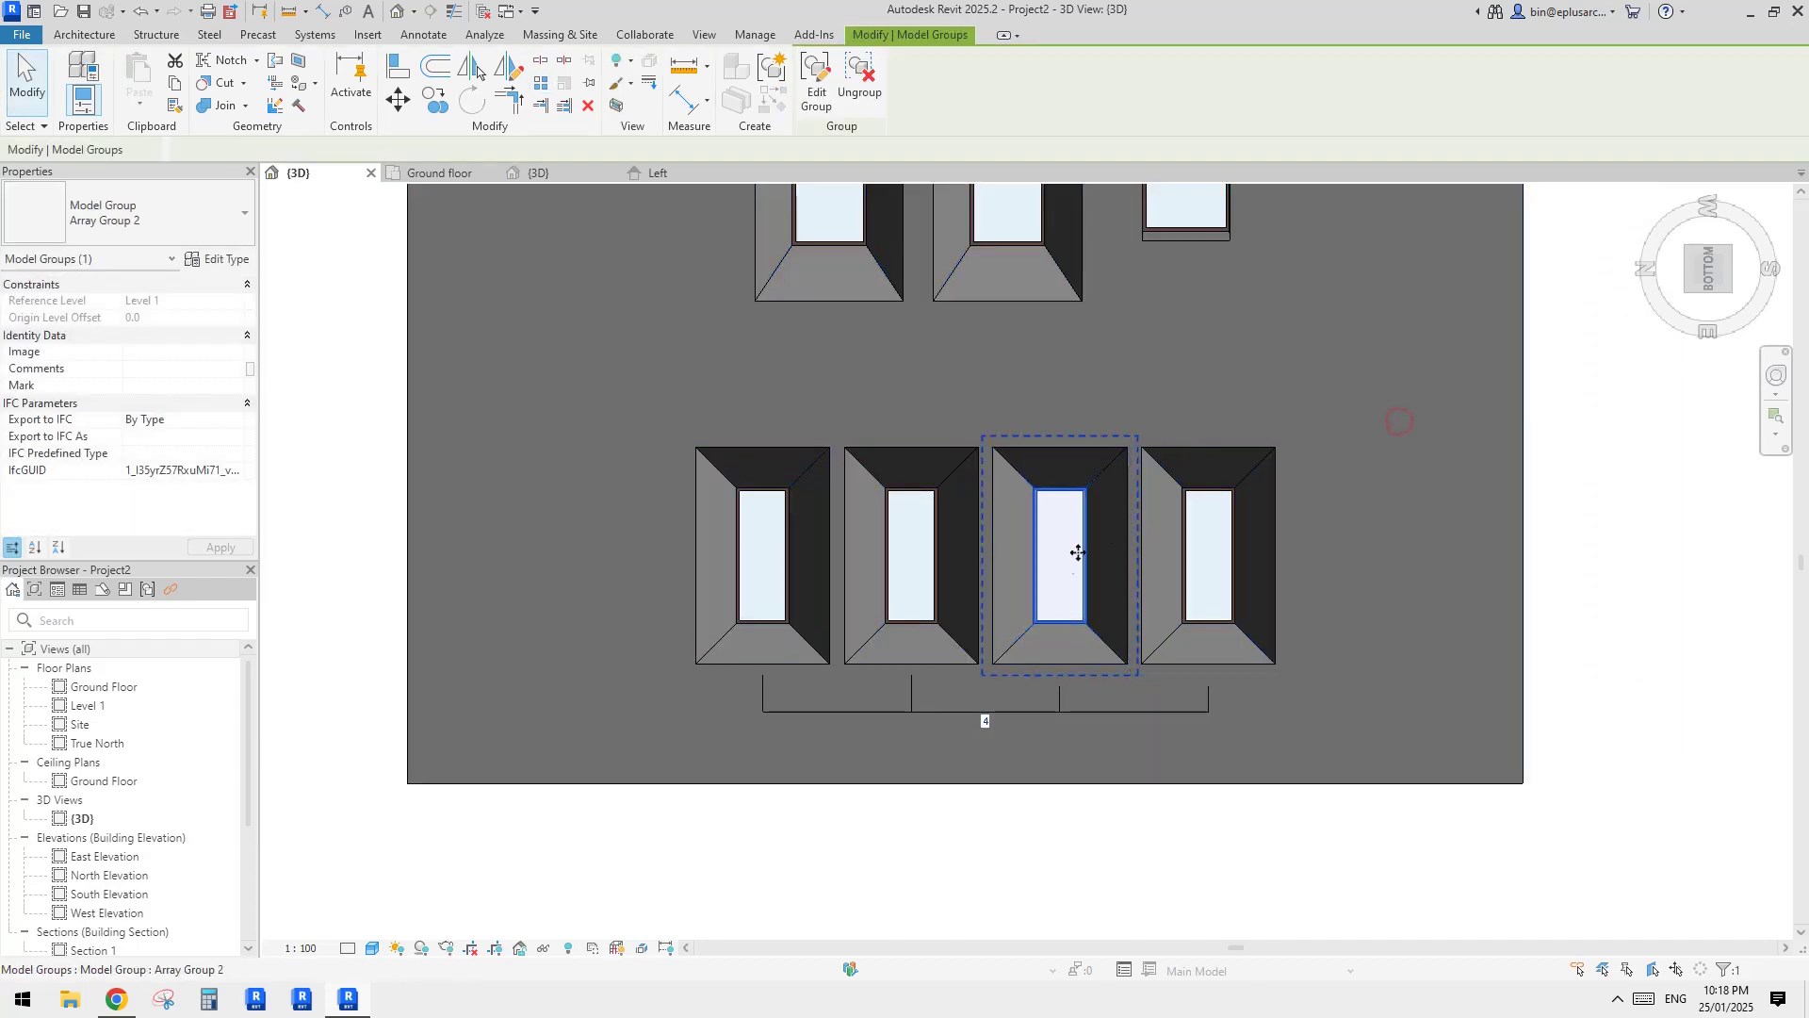
Step: Ungroup all instances of the skylight array so that the four skylights are individual elements
key("Escape")
left_click(1027, 550)
left_click(1038, 520)
key("s")
key("a")
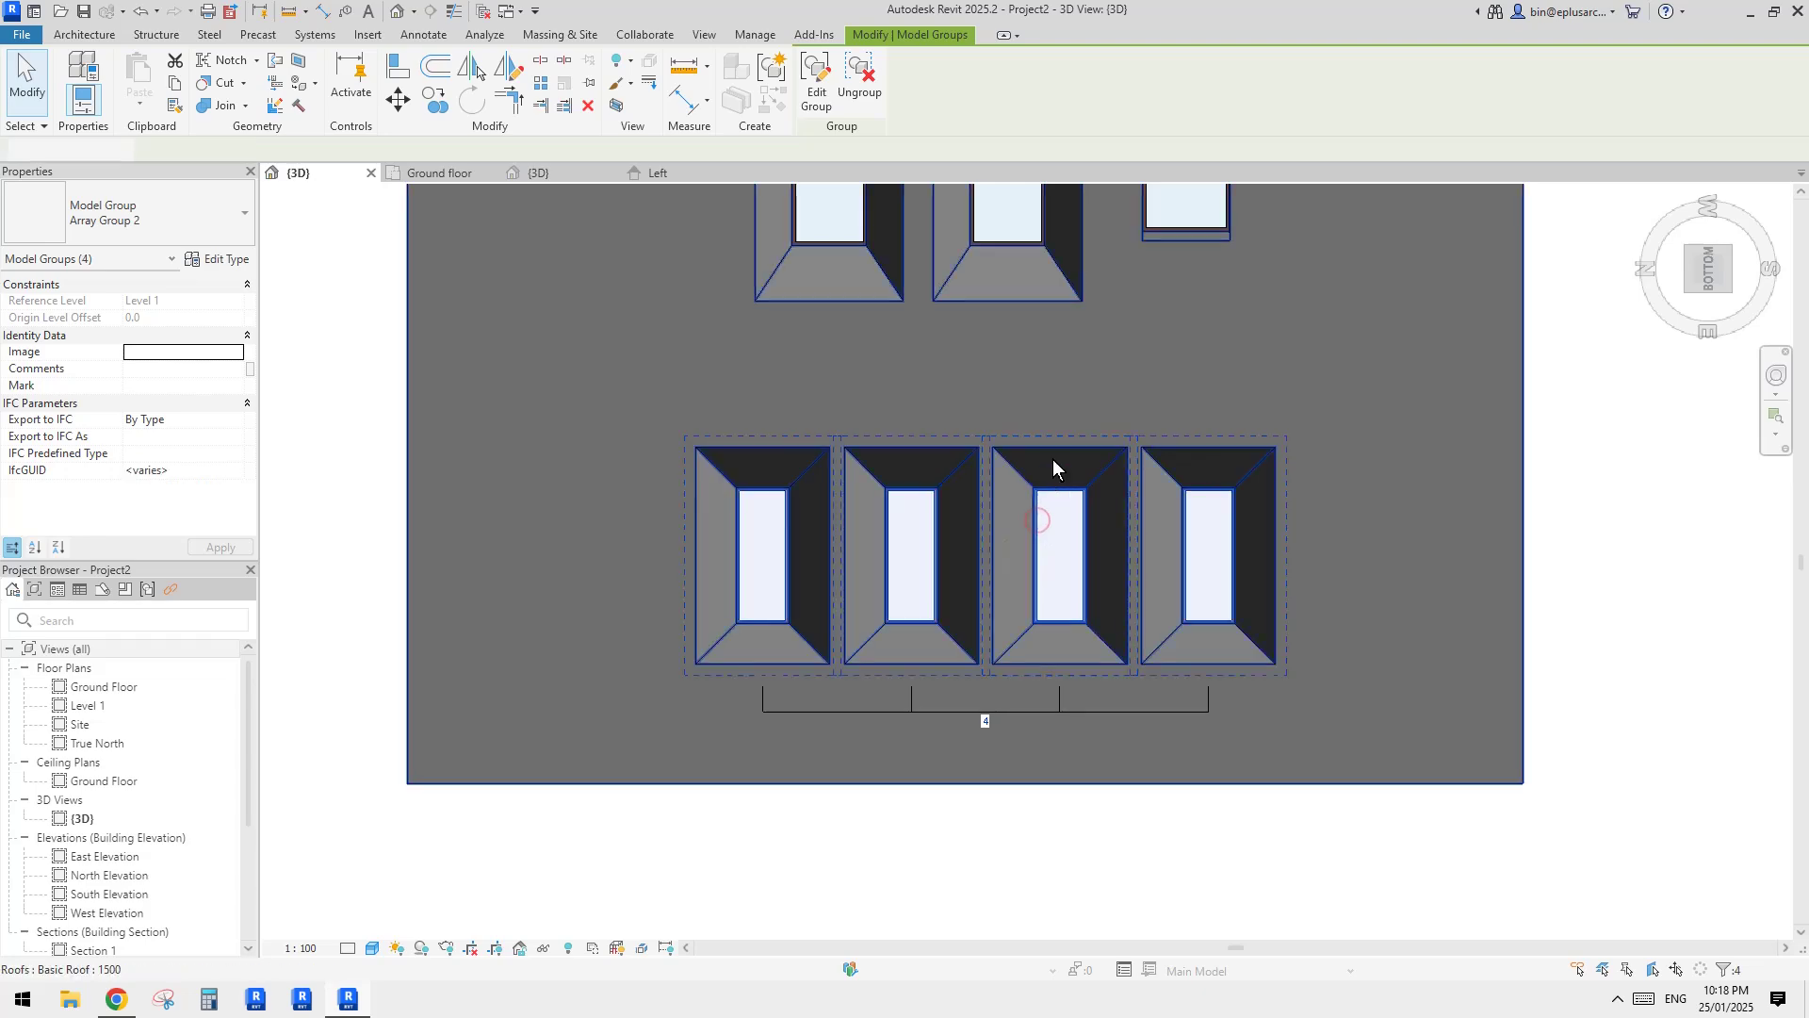
left_click(855, 100)
key("Escape")
left_click(1196, 485)
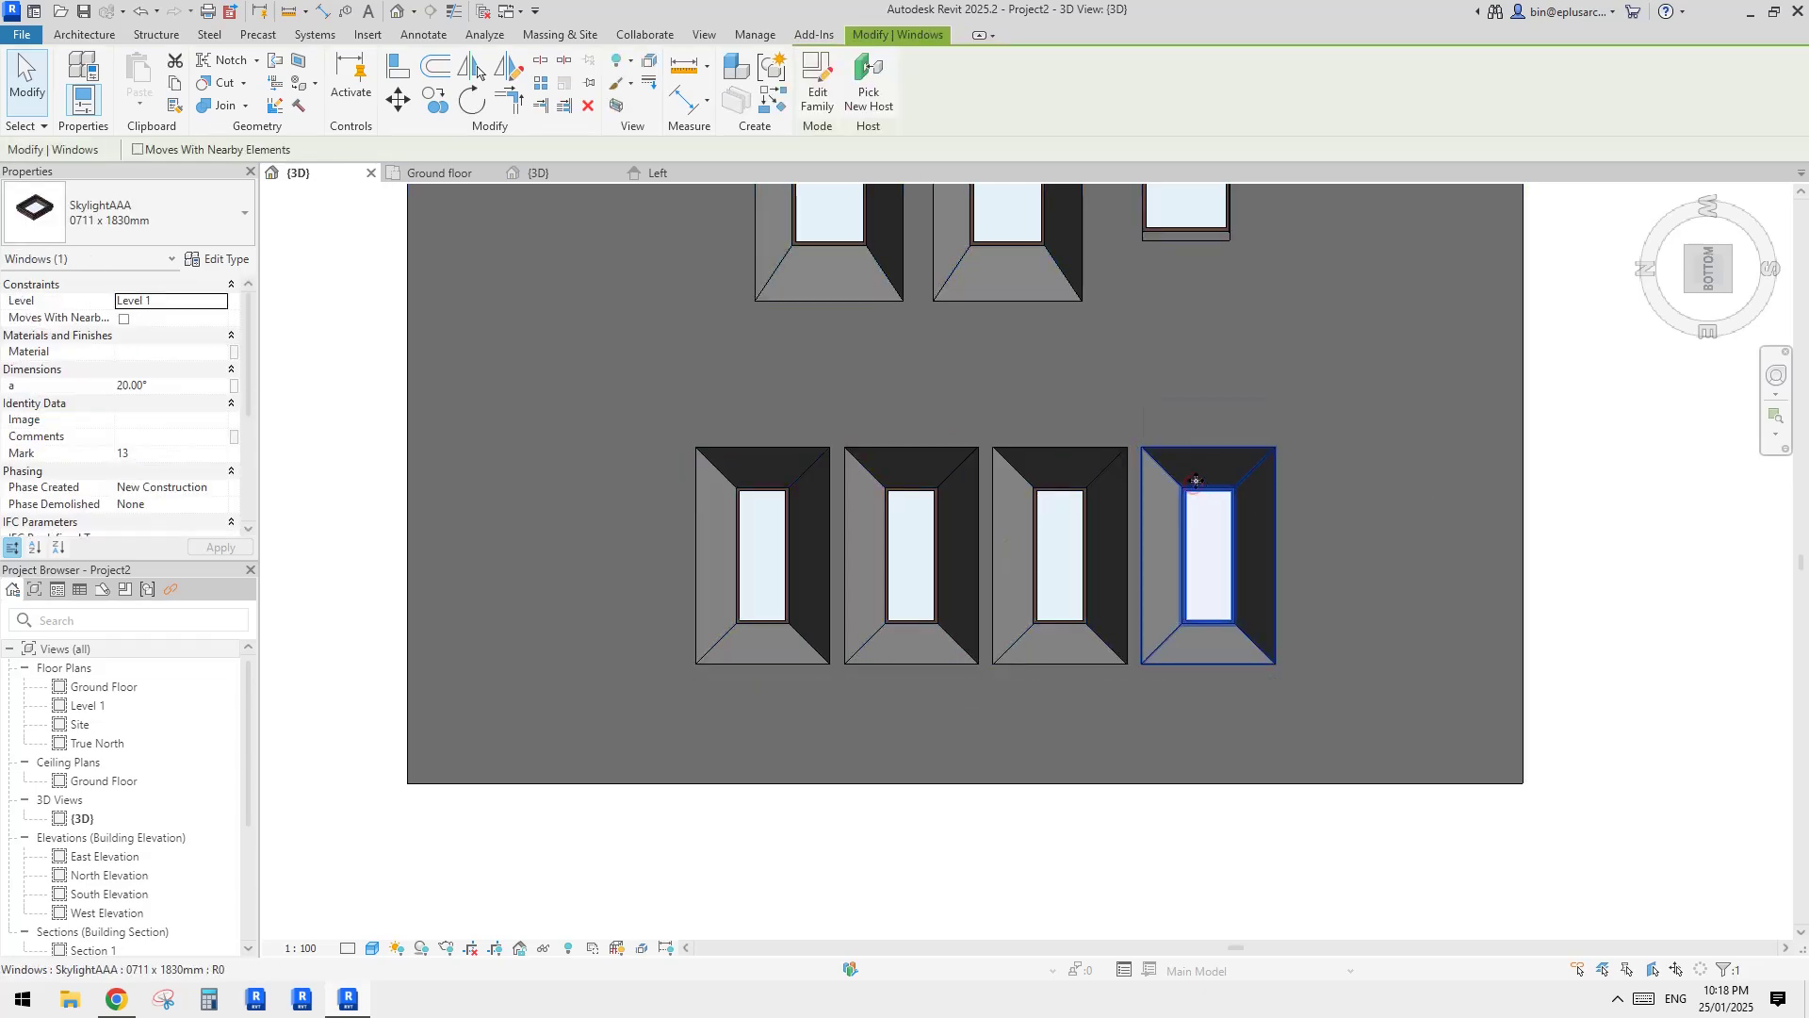
left_click_drag(1196, 486, 1202, 424)
key("Escape")
key("Escape")
Step: Compare the tapered skylight openings seen from below with the reference photo in the Reddit post in Chrome
scroll(1101, 444, "down", 2)
middle_click_drag(1041, 422, 1361, 716, "shift")
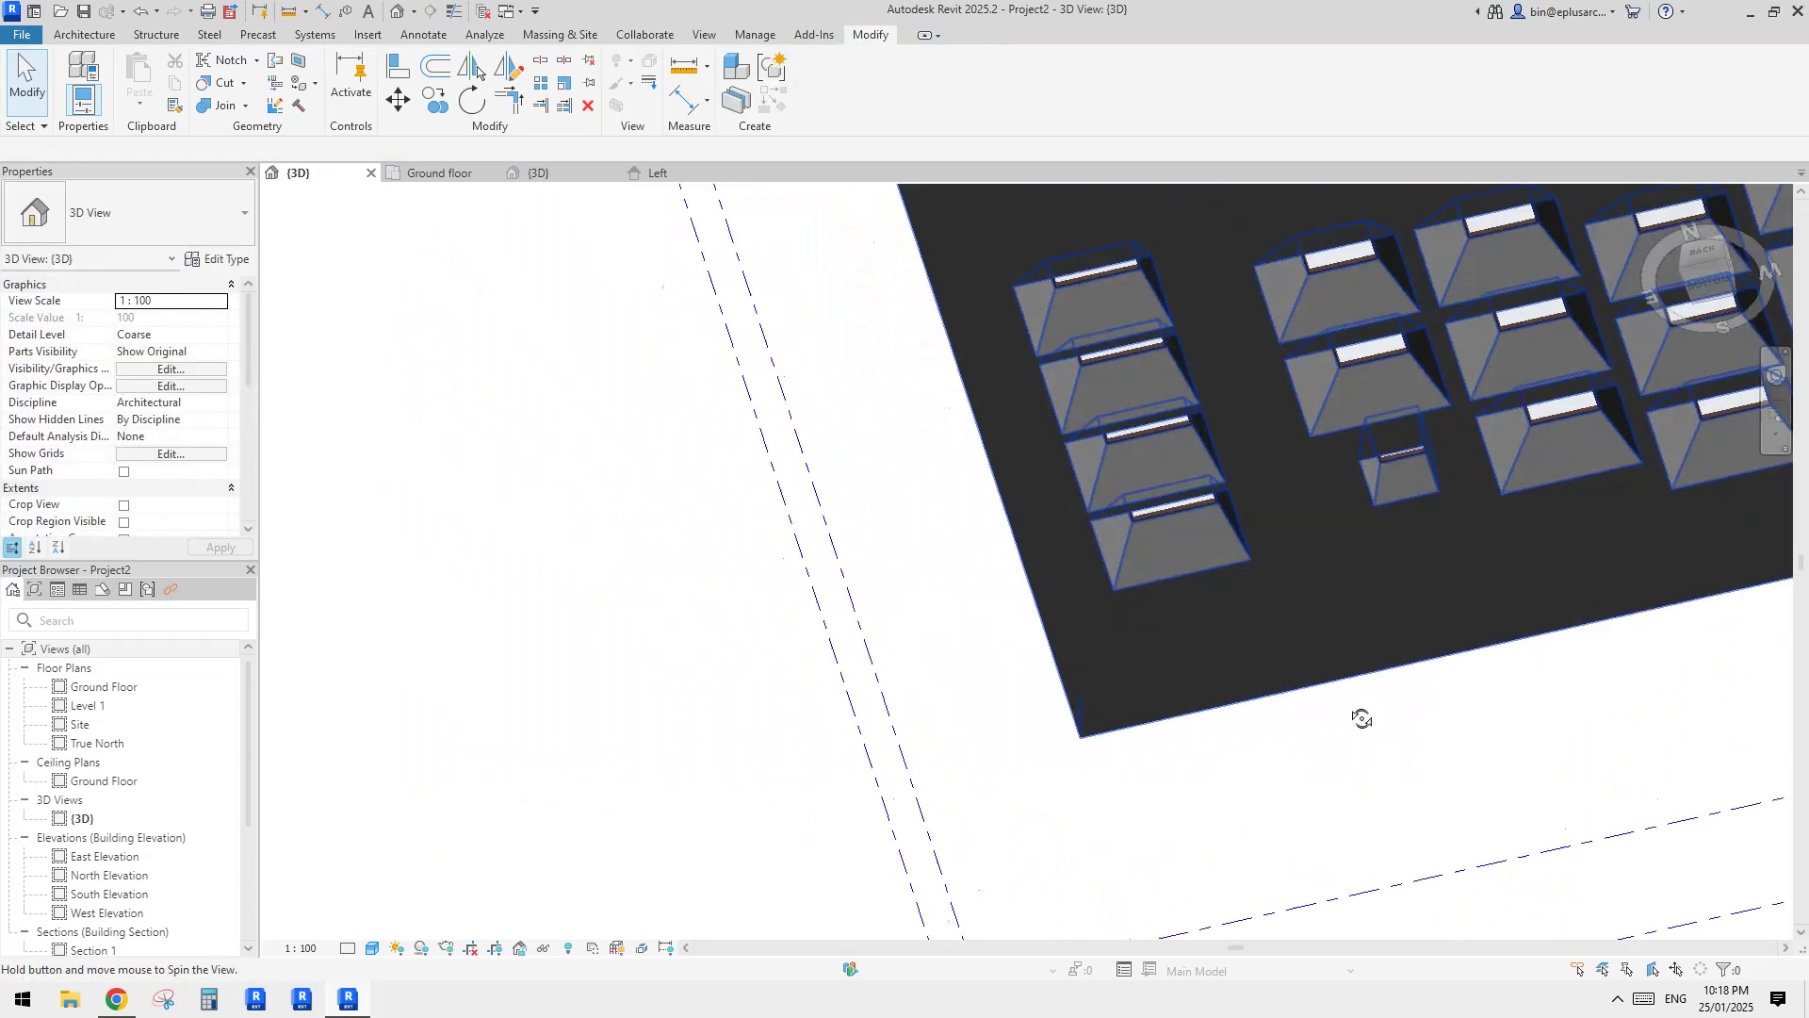
left_click(117, 999)
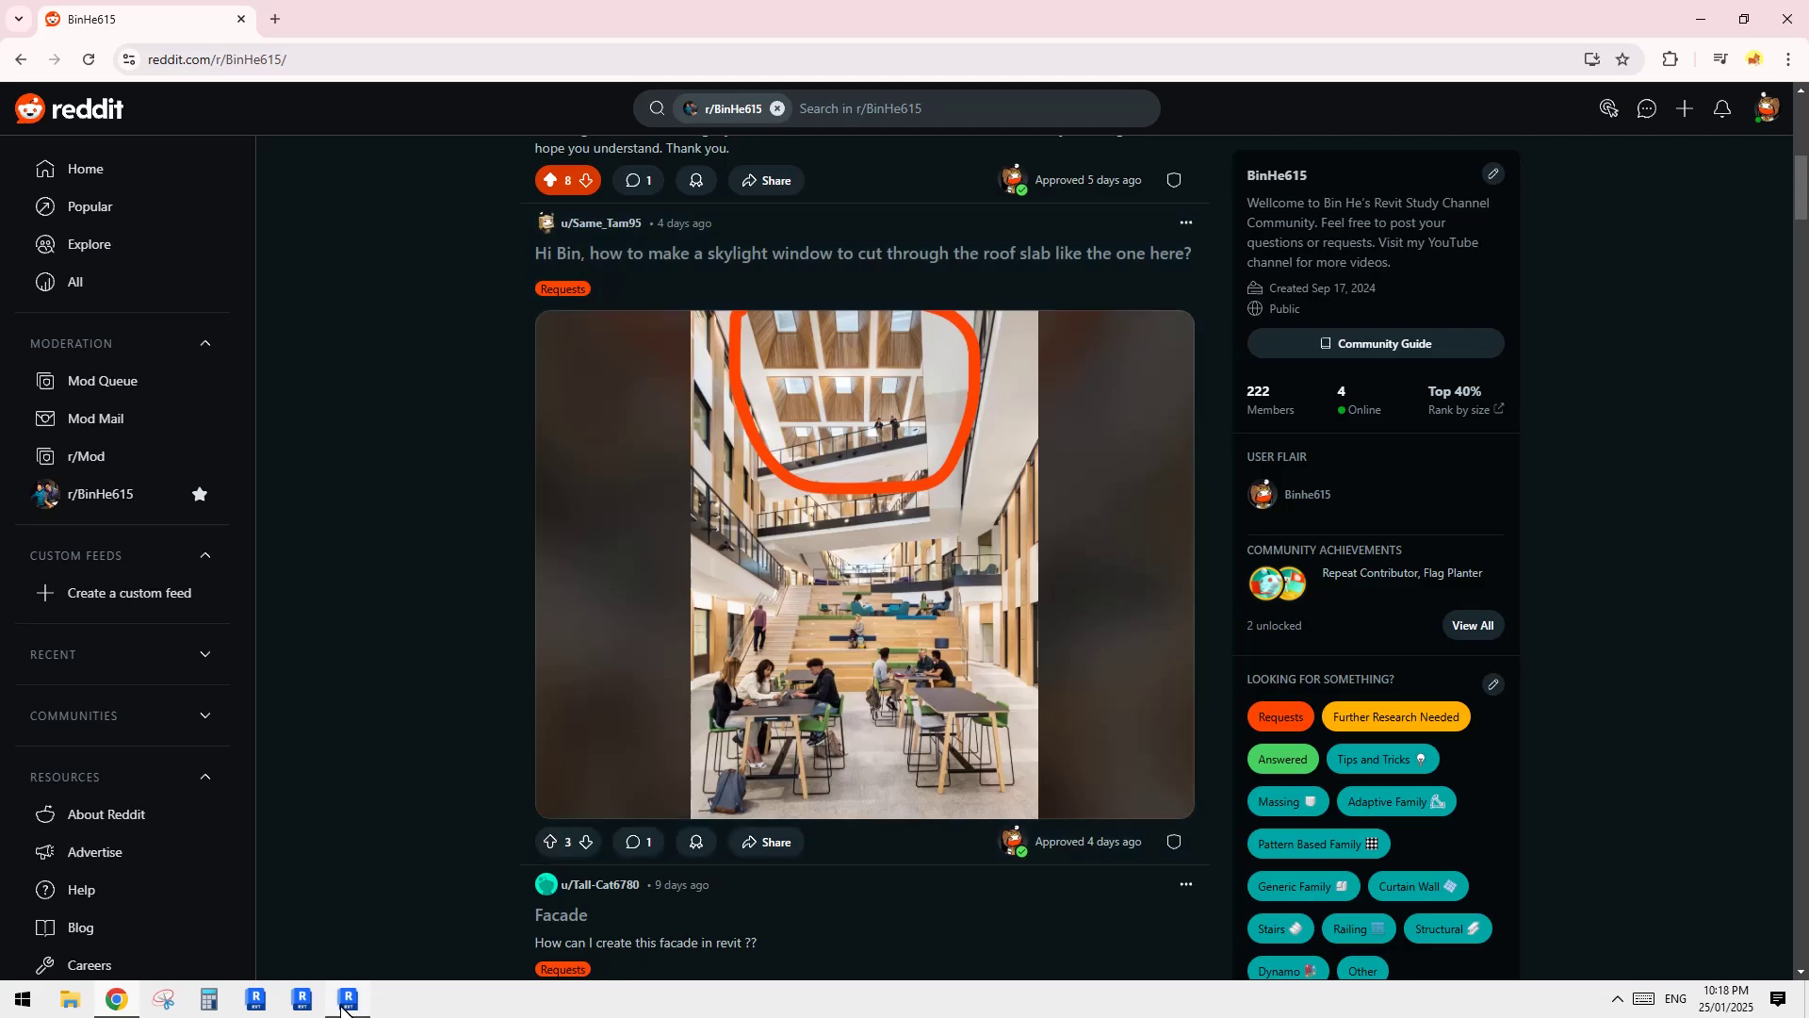
key("alt+Tab")
middle_click_drag(1263, 485, 540, 804, "shift")
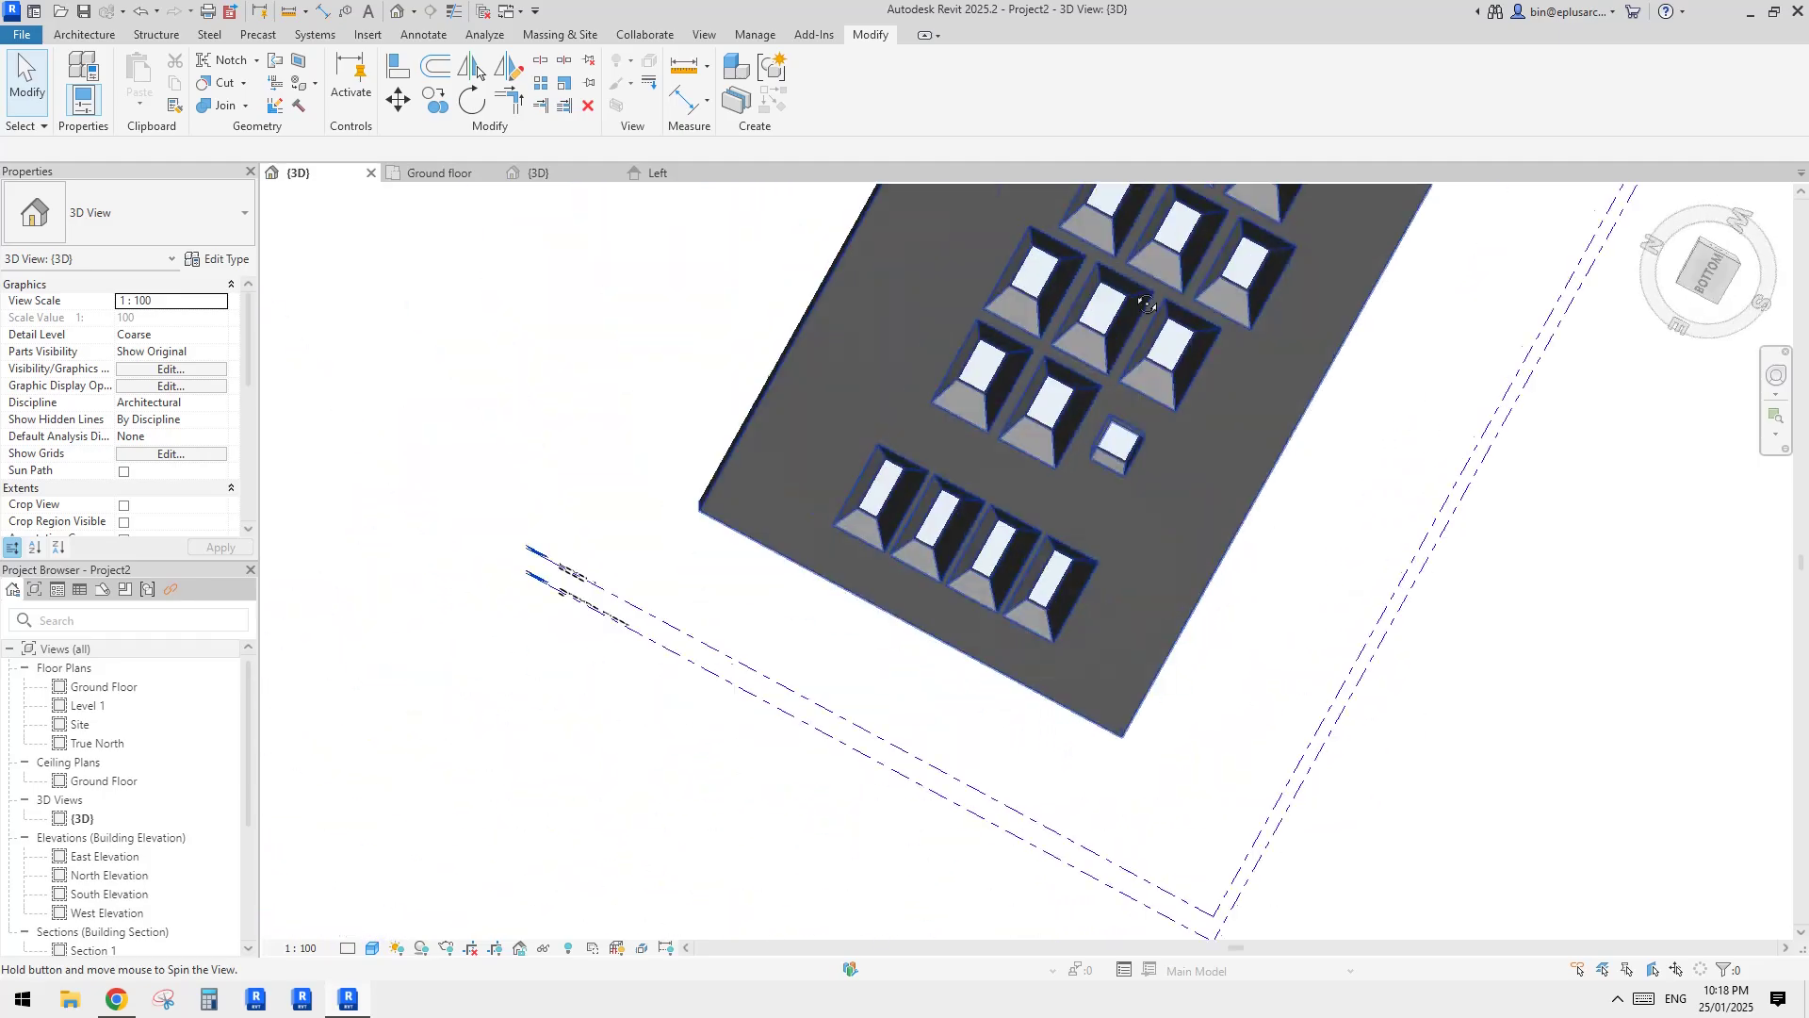
left_click(118, 997)
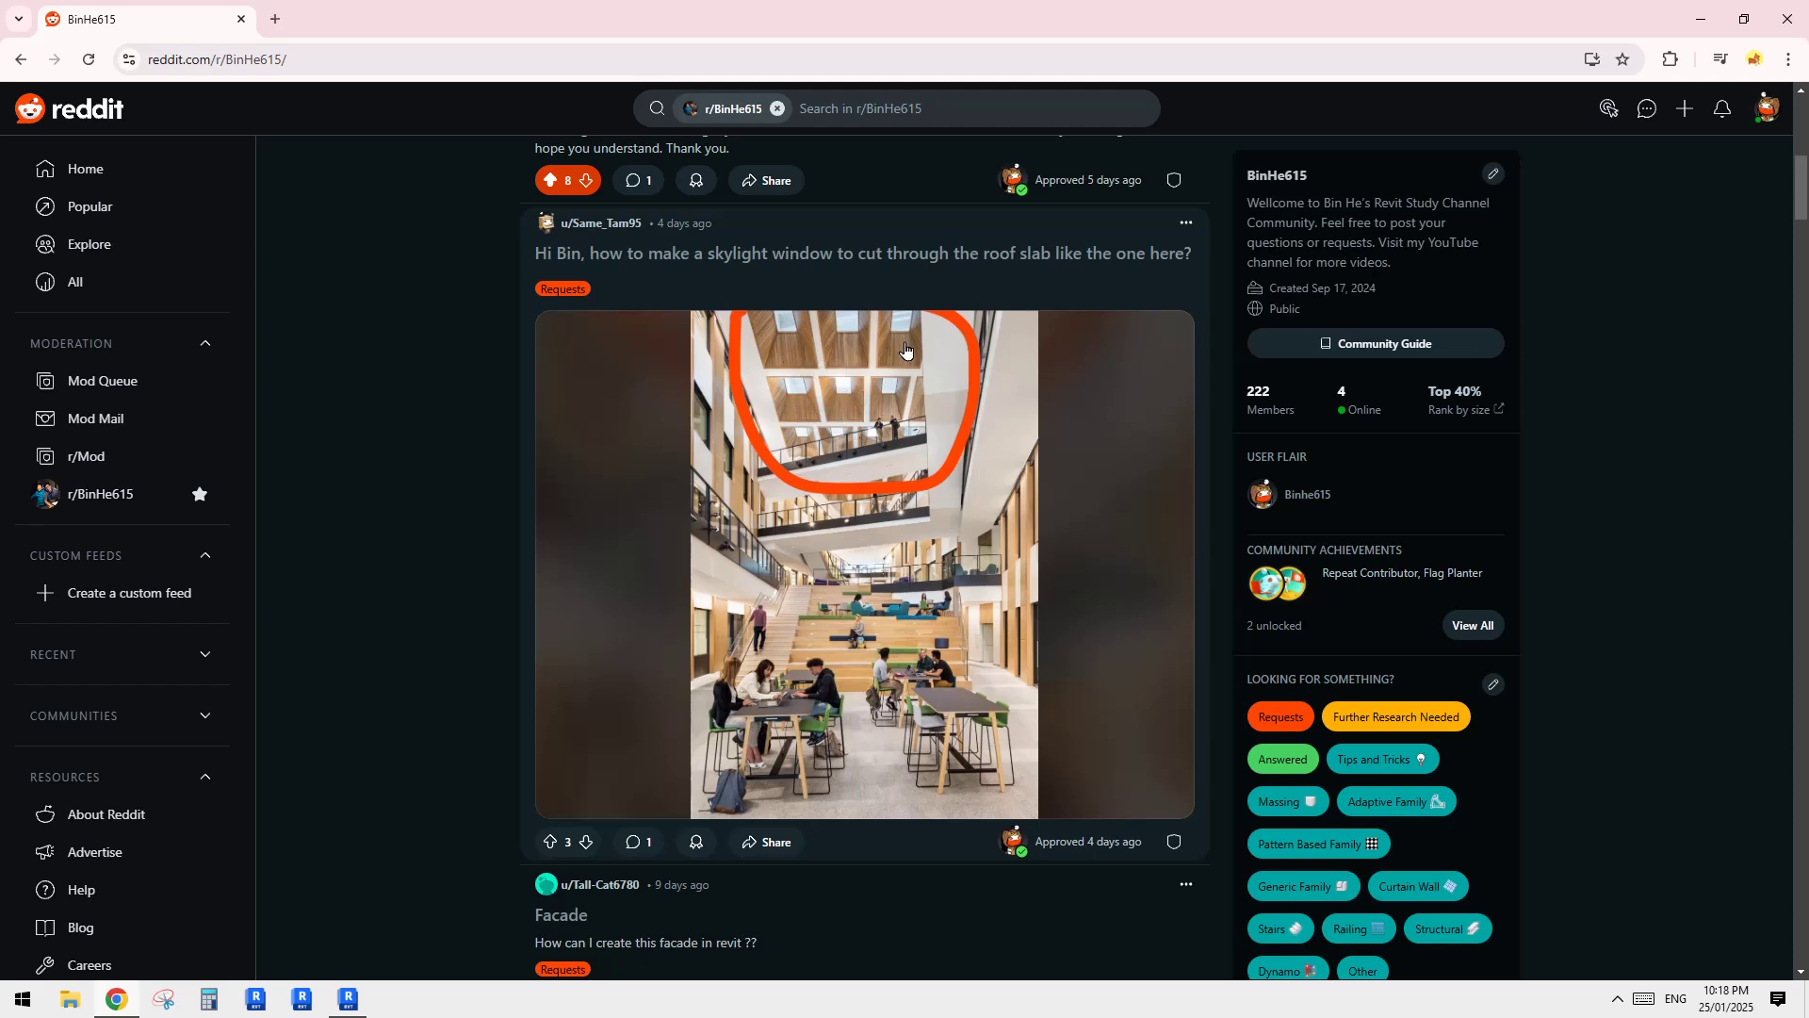
left_click(347, 999)
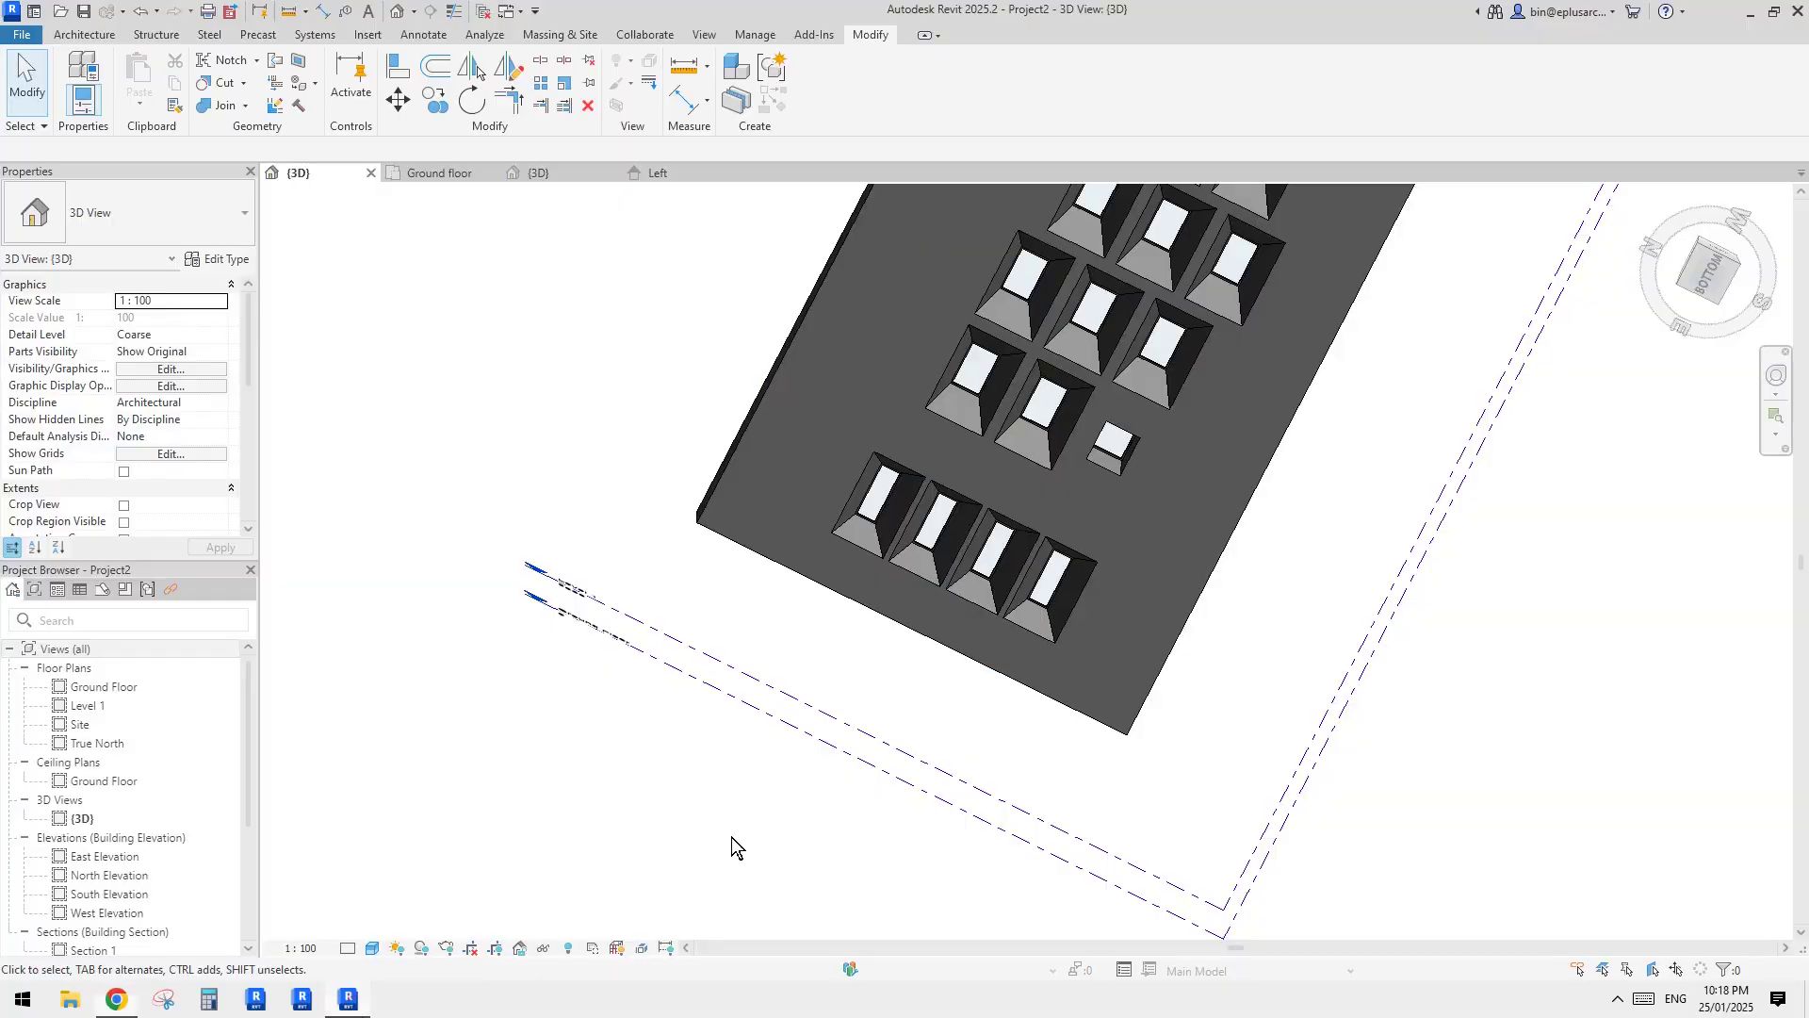
Step: Copy the roof slab about 22000 mm sideways from the original, without its skylights
middle_click_drag(731, 837, 949, 553, "shift")
left_click(1002, 531)
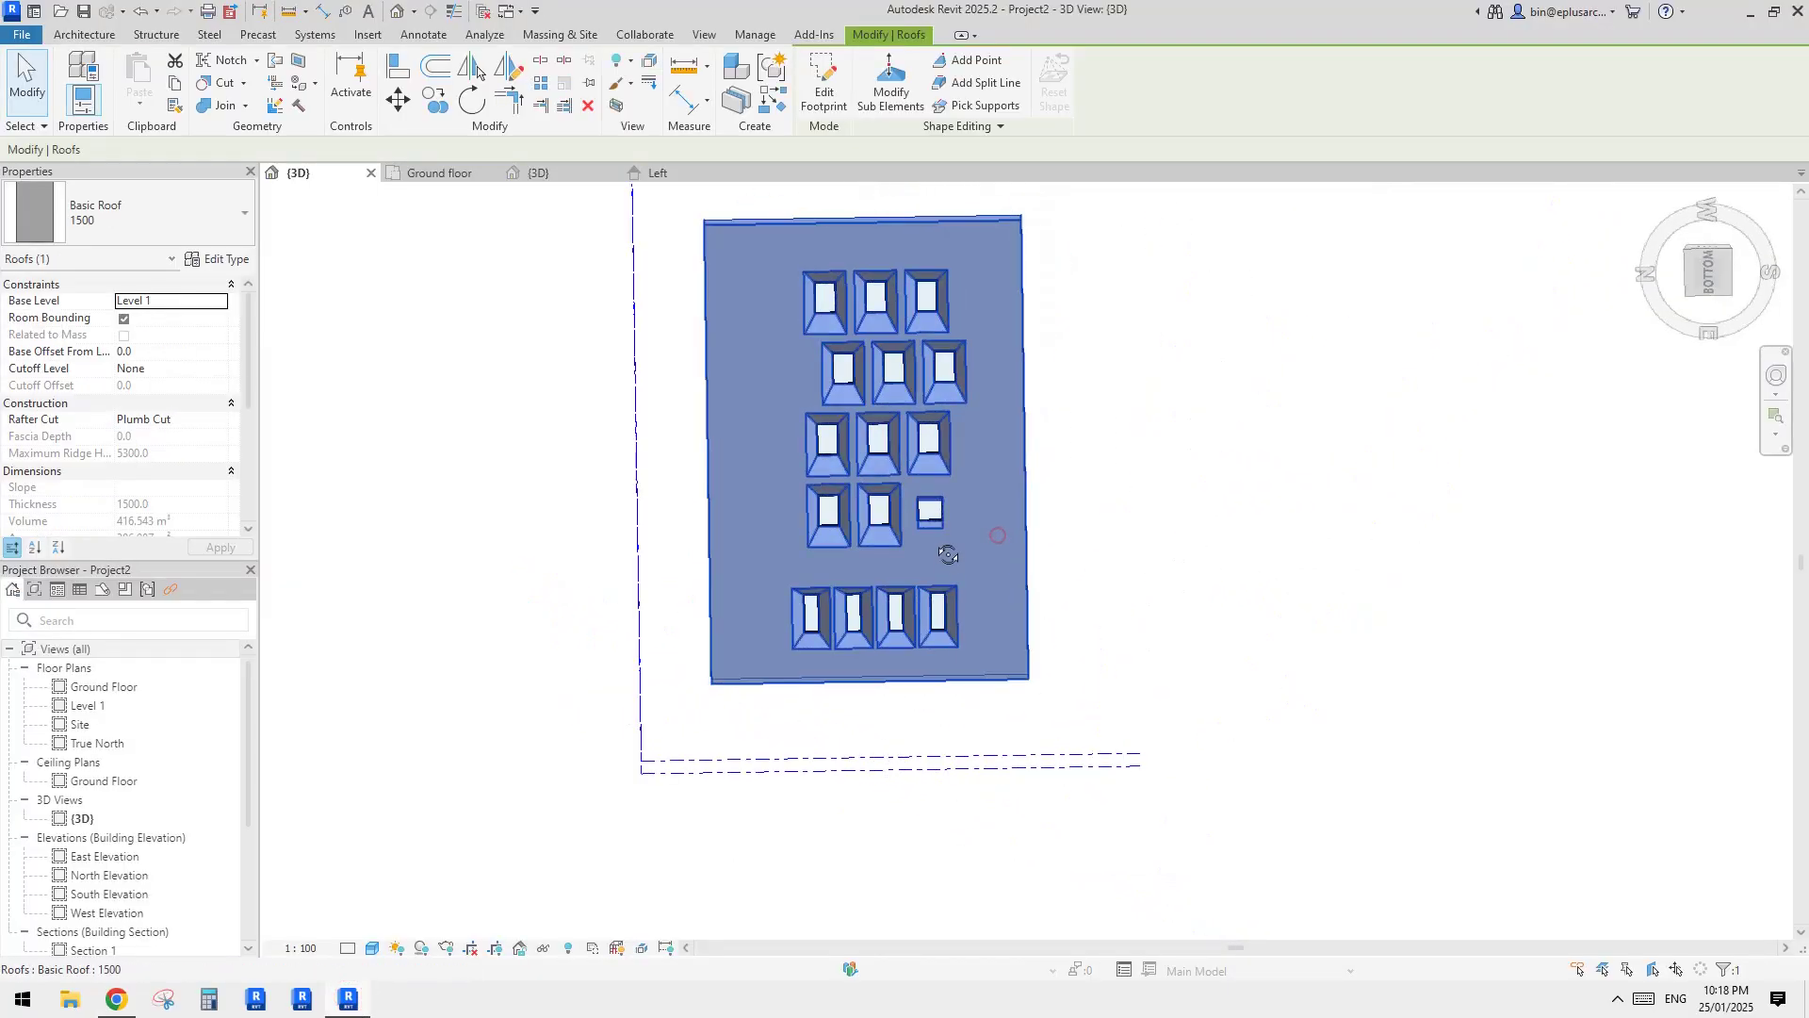
key("c")
key("o")
left_click(1021, 506)
middle_click_drag(1195, 528, 941, 544)
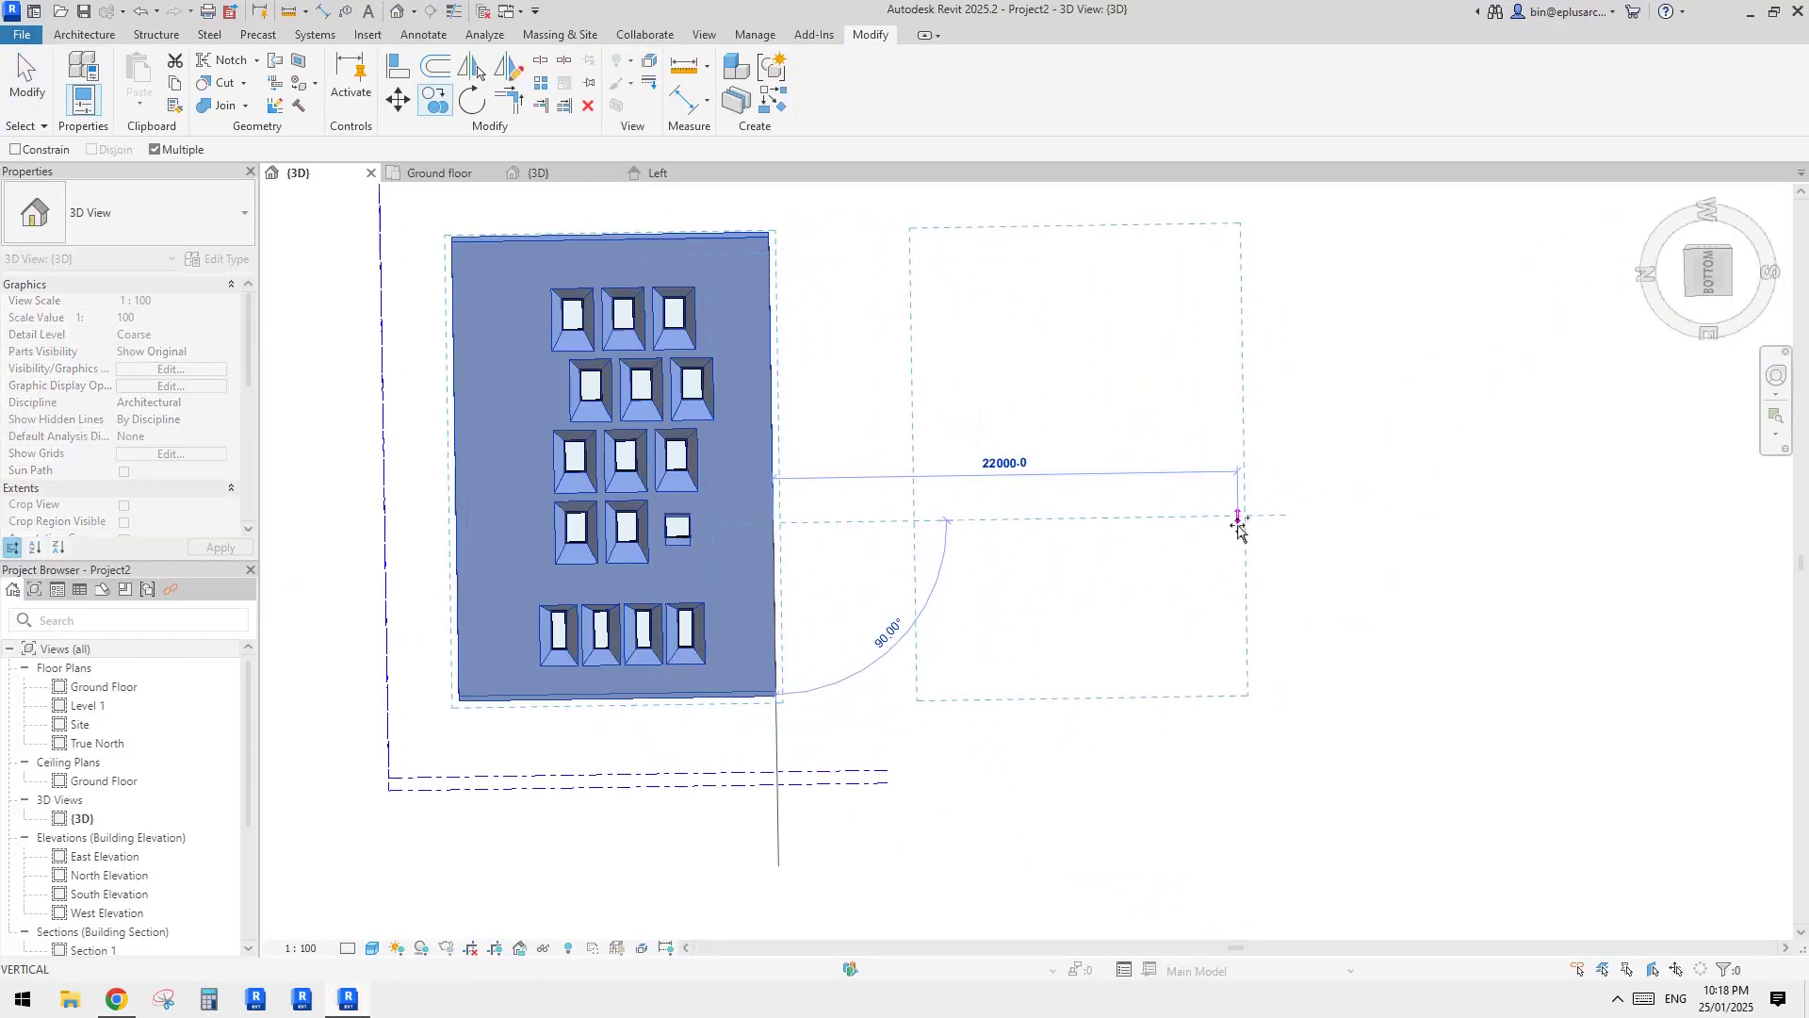
left_click(1236, 523)
left_click(1423, 934)
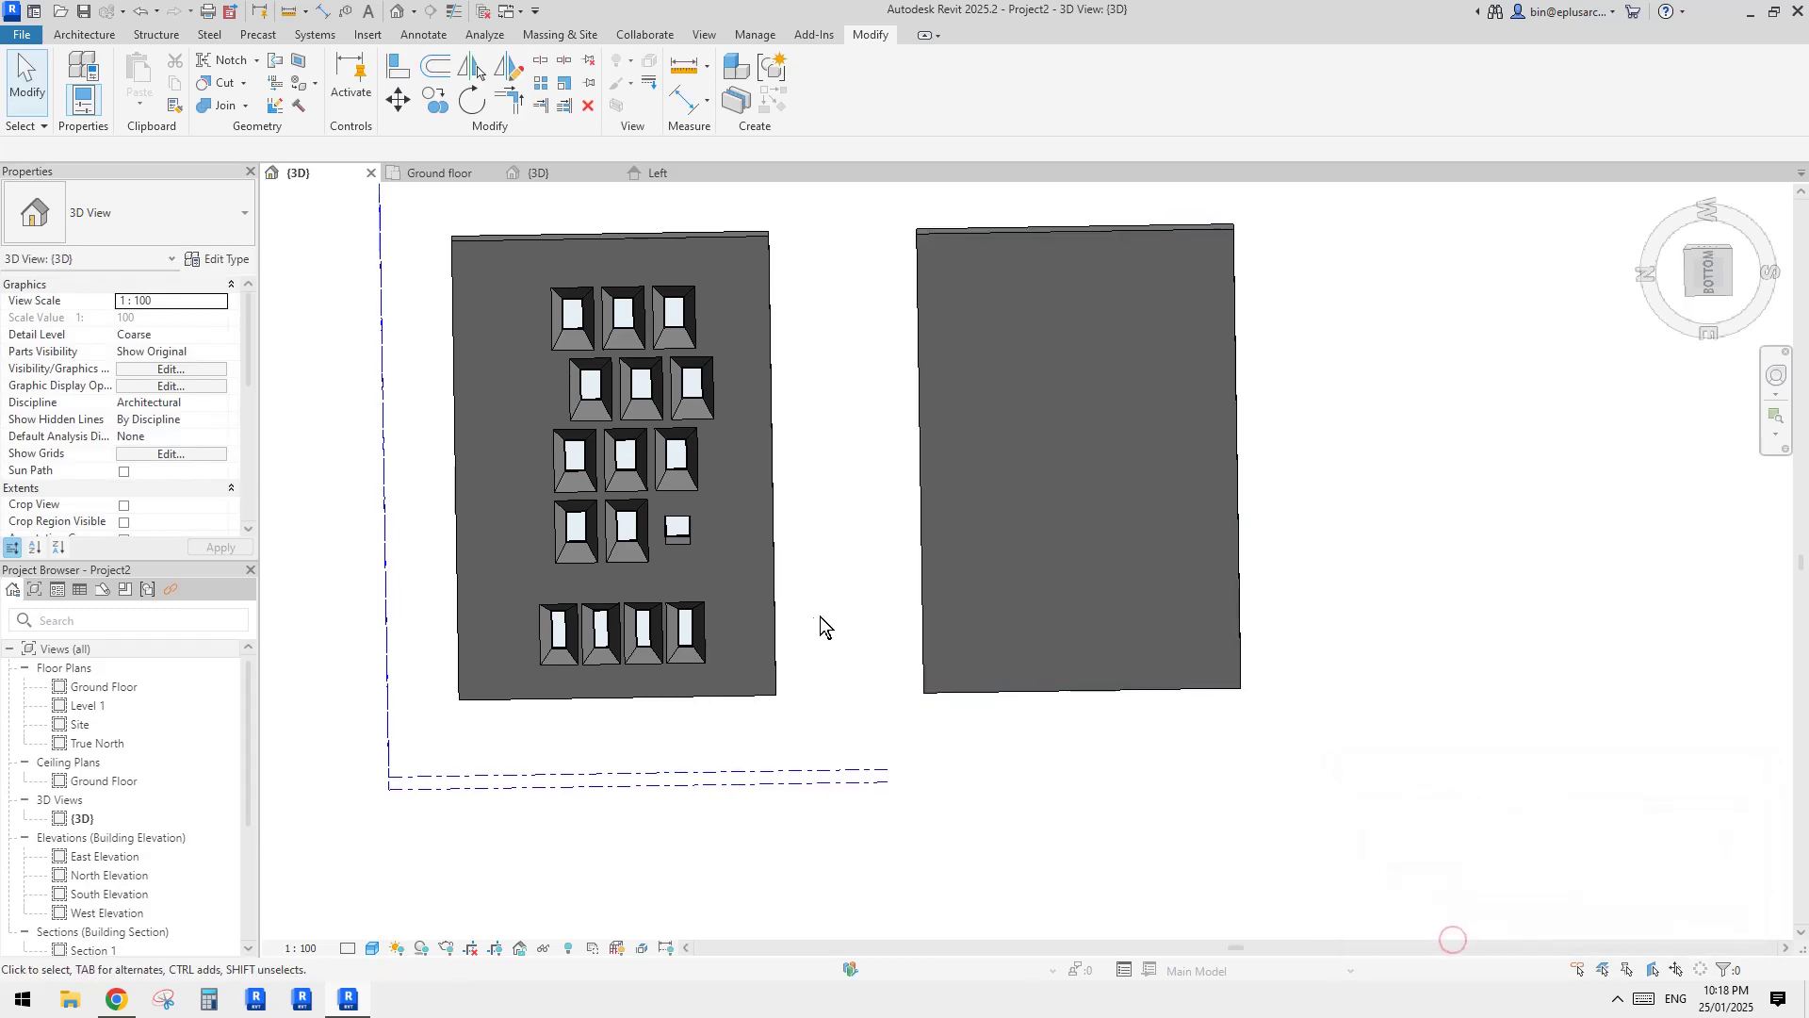
Step: Place a SkylightAAA 0711 x 1830mm on the copied roof, based on an existing one, and rotate it by 90°
left_click(691, 648)
key("c")
key("s")
left_click(1016, 563)
scroll(1029, 573, "up", 3)
key("Escape")
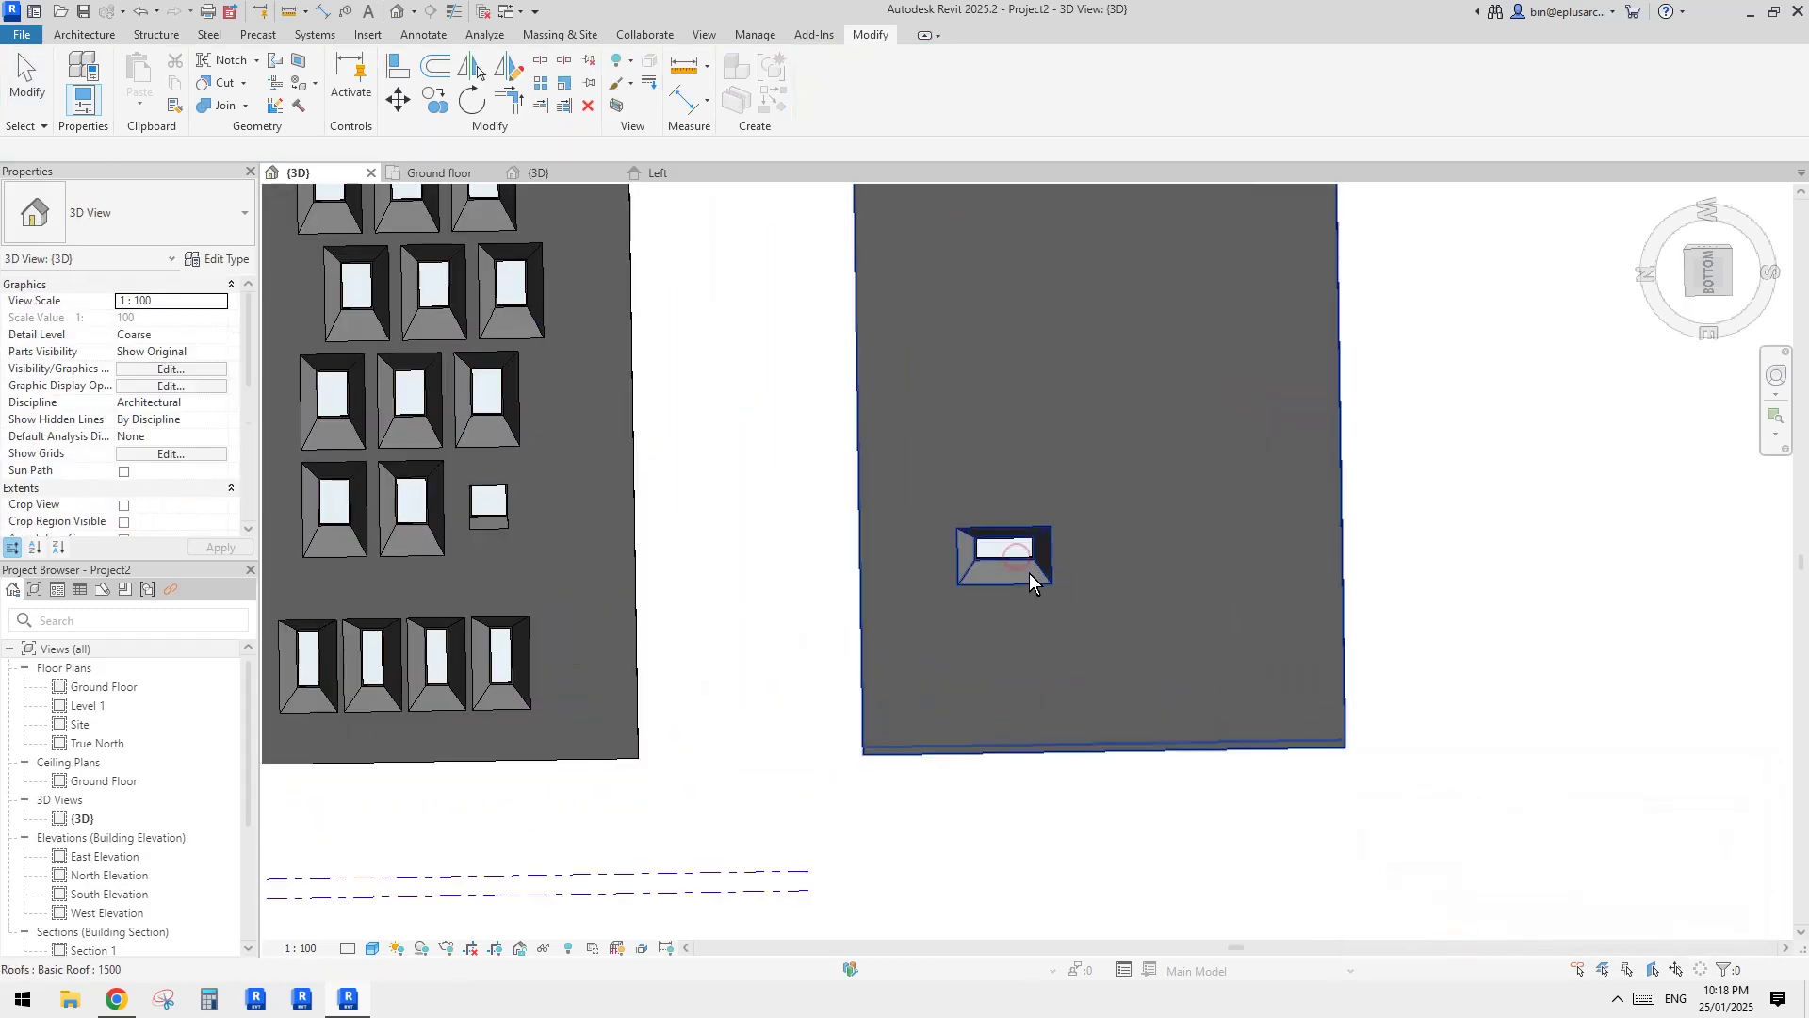
left_click(1016, 562)
key("space")
scroll(1057, 569, "up", 2)
Step: Set the angle parameter a of the skylight on the copied roof to 45°
left_click(186, 388)
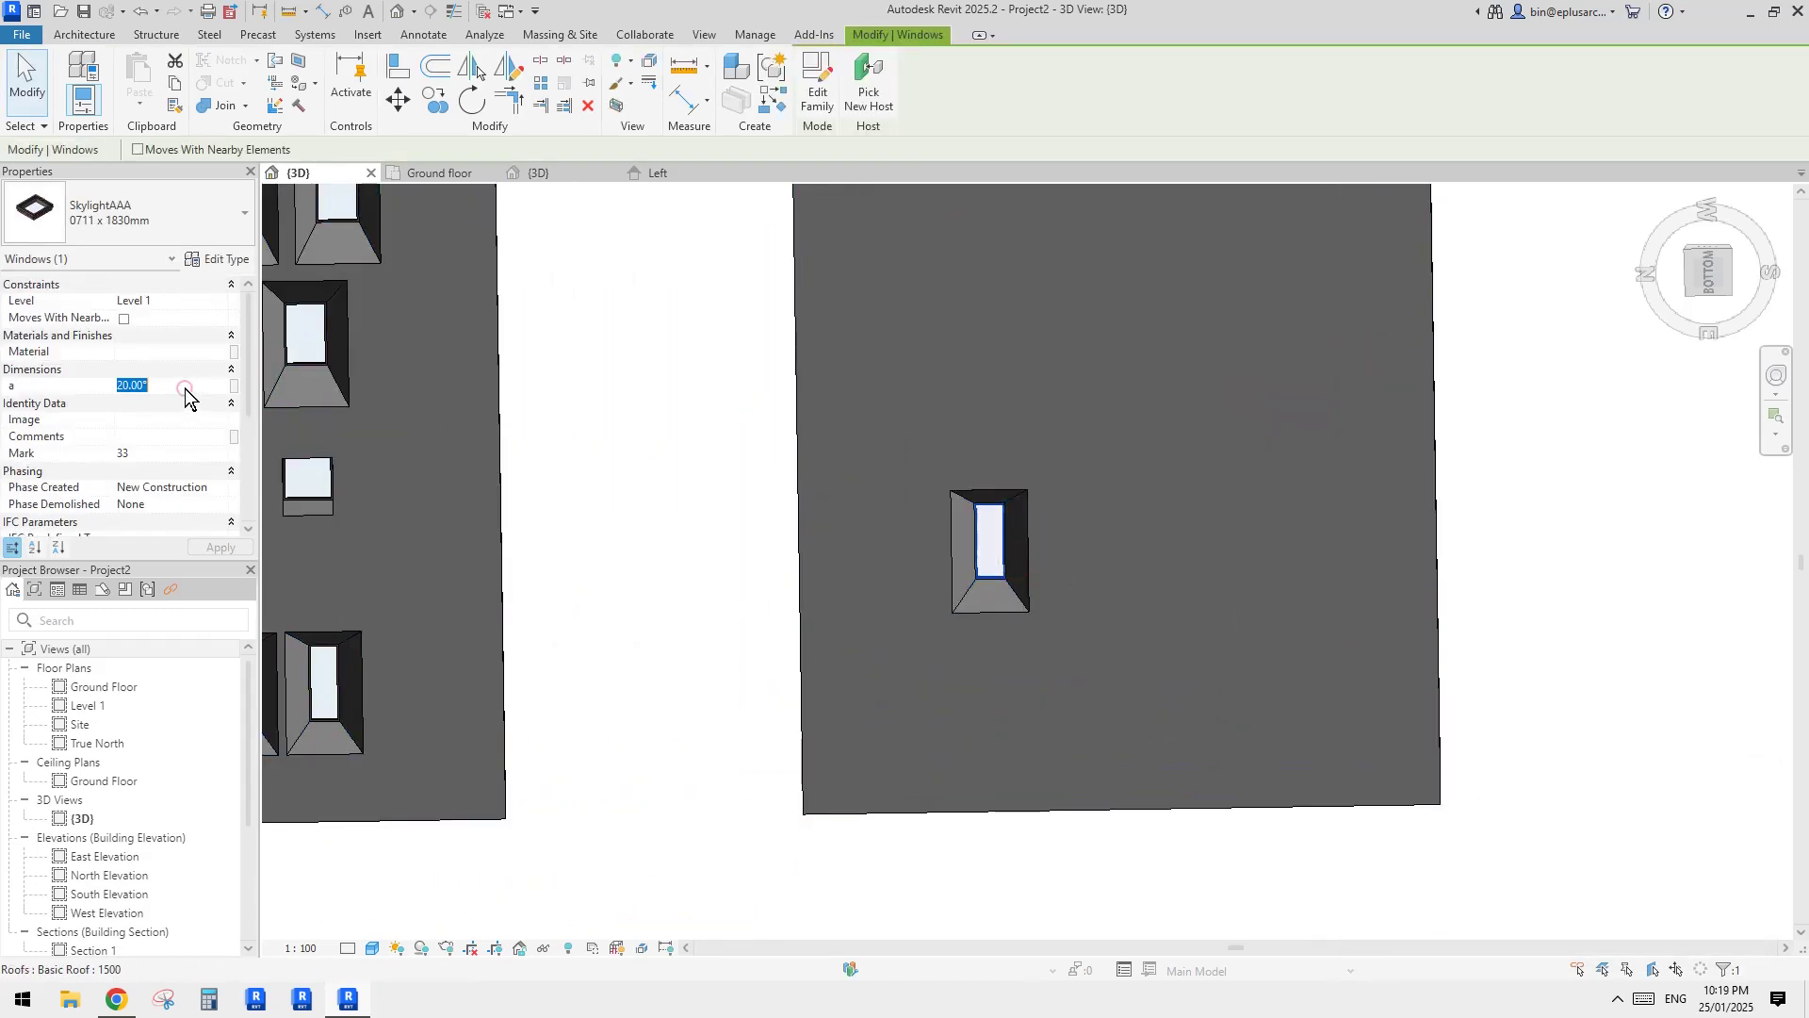
scroll(1084, 526, "up", 1)
key("Escape")
left_click(998, 550)
middle_click_drag(999, 552, 1020, 693, "shift")
Step: Switch the skylight on the copied roof to type SkylightAAA 1180 x 1170mm
left_click(156, 197)
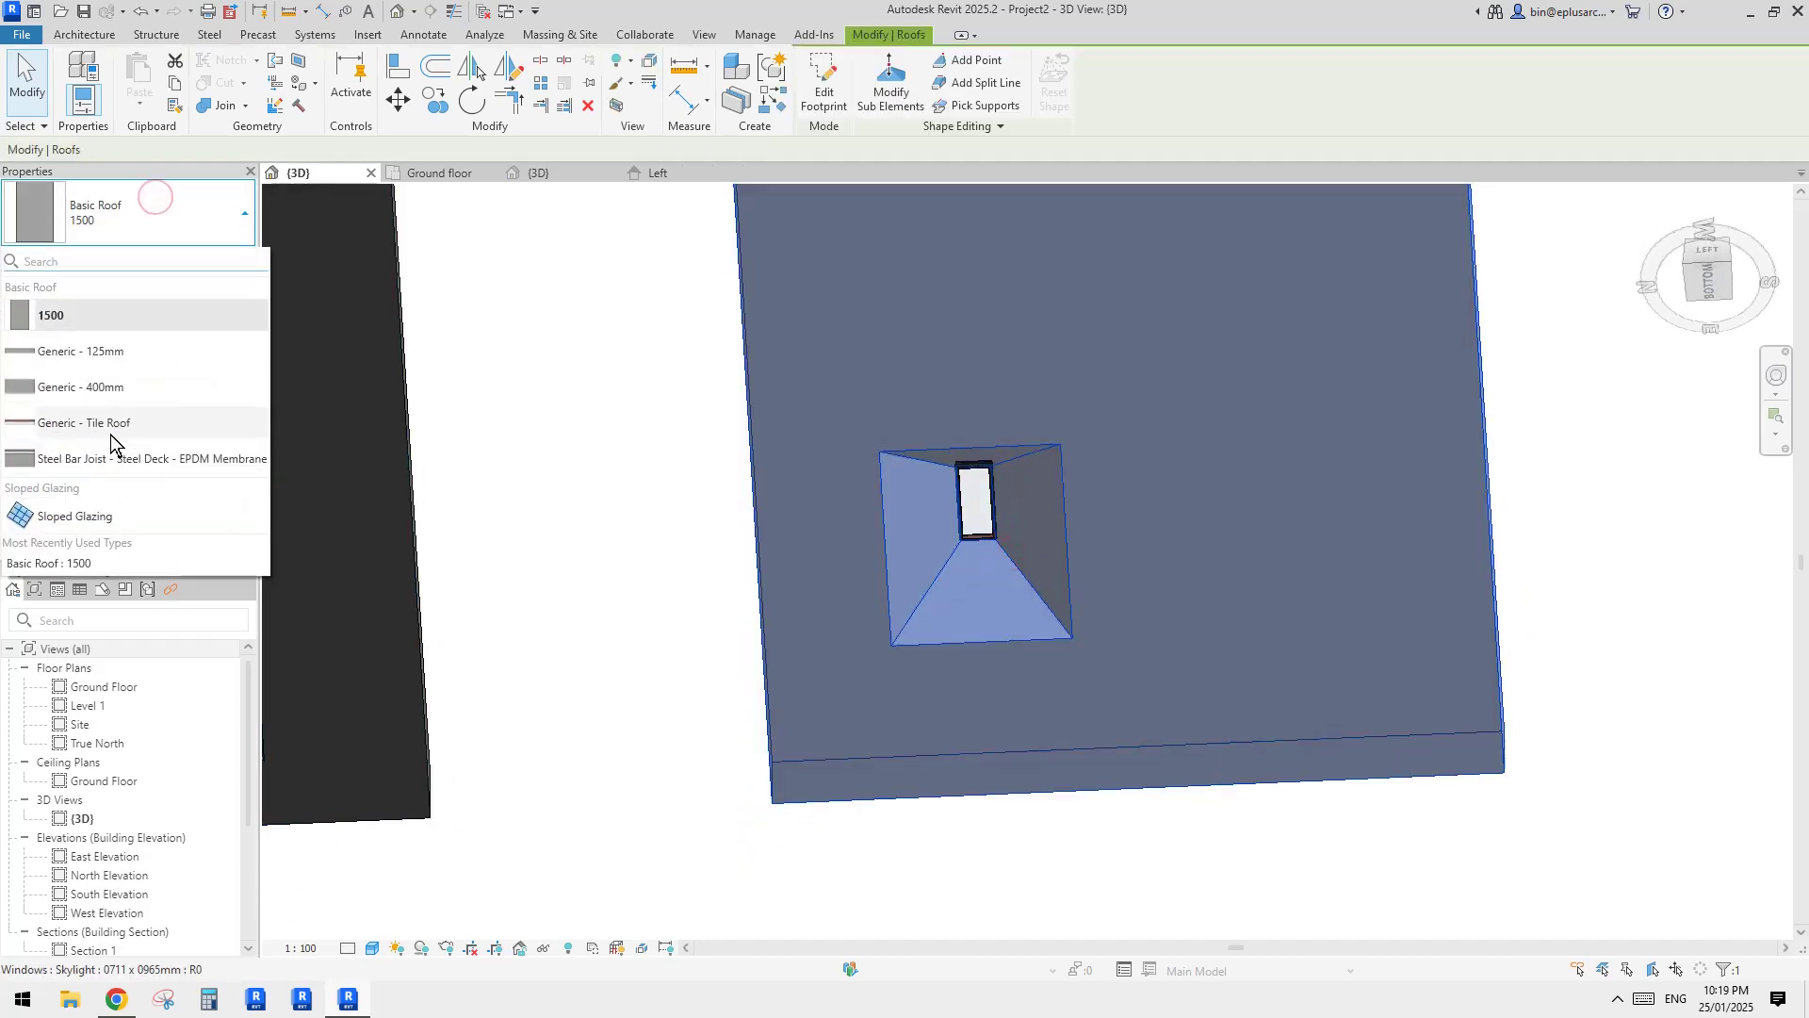
left_click(658, 507)
left_click(985, 534)
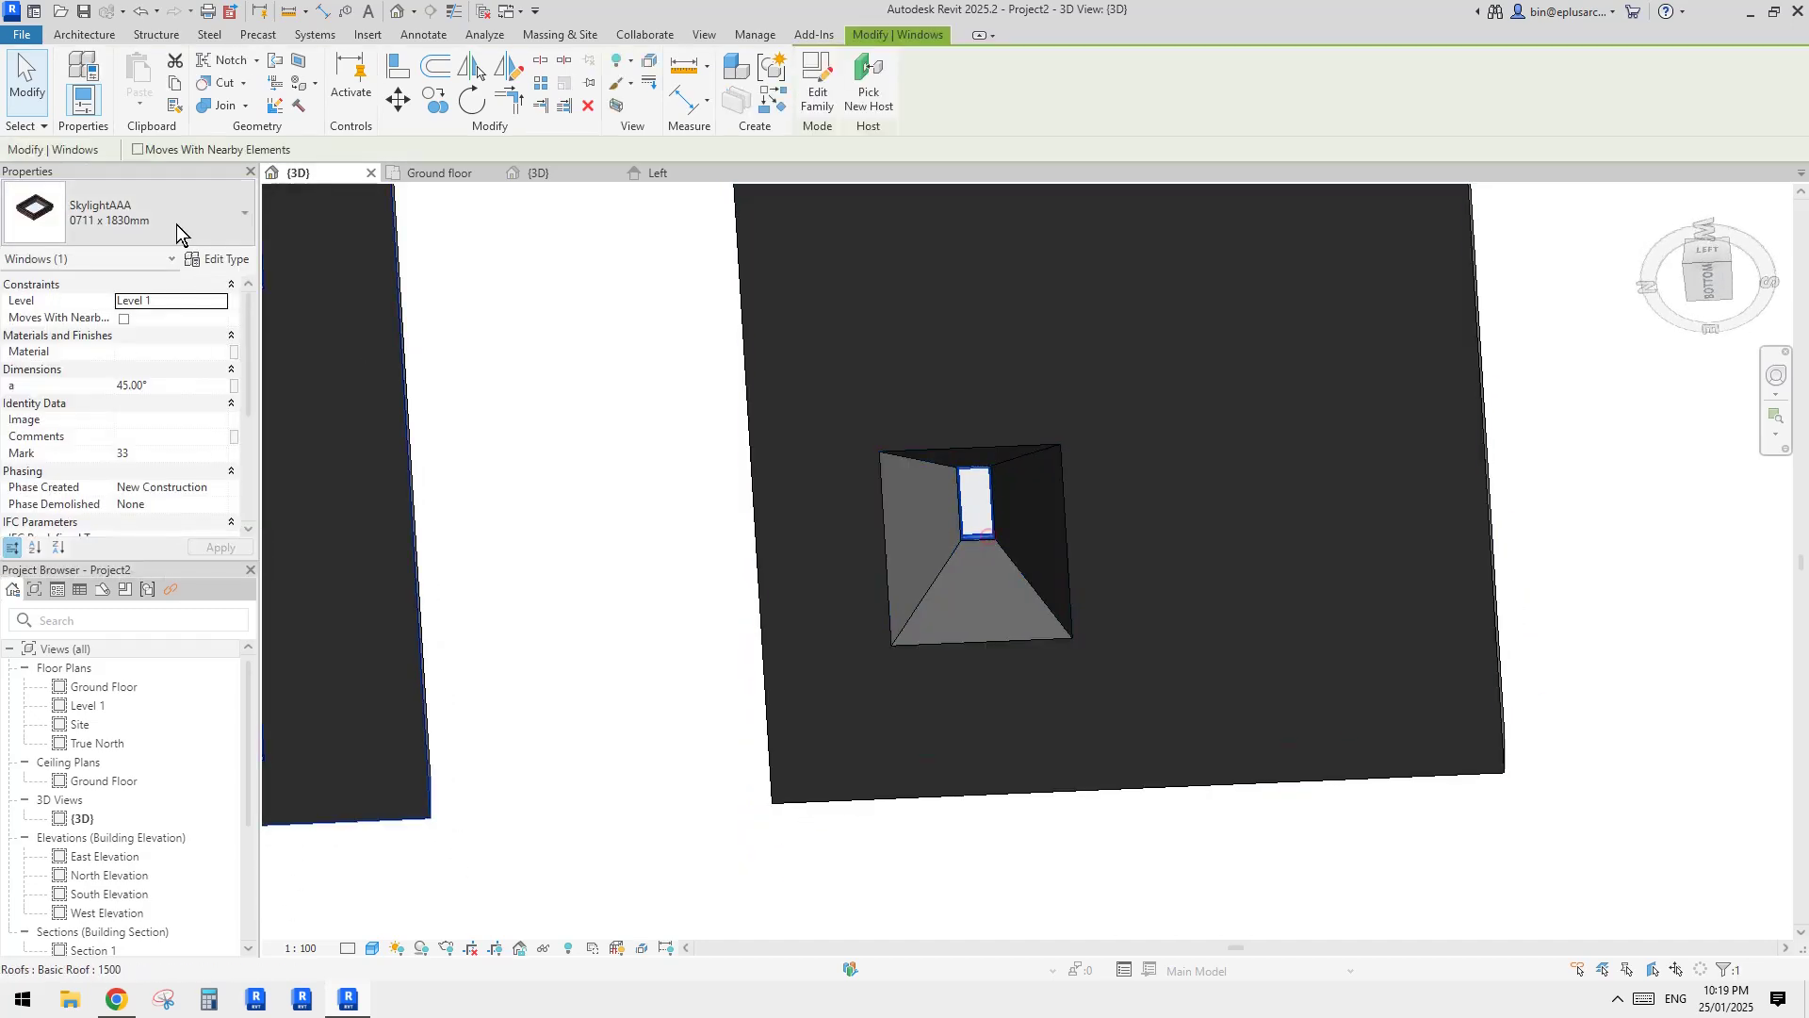
left_click(151, 194)
left_click(95, 605)
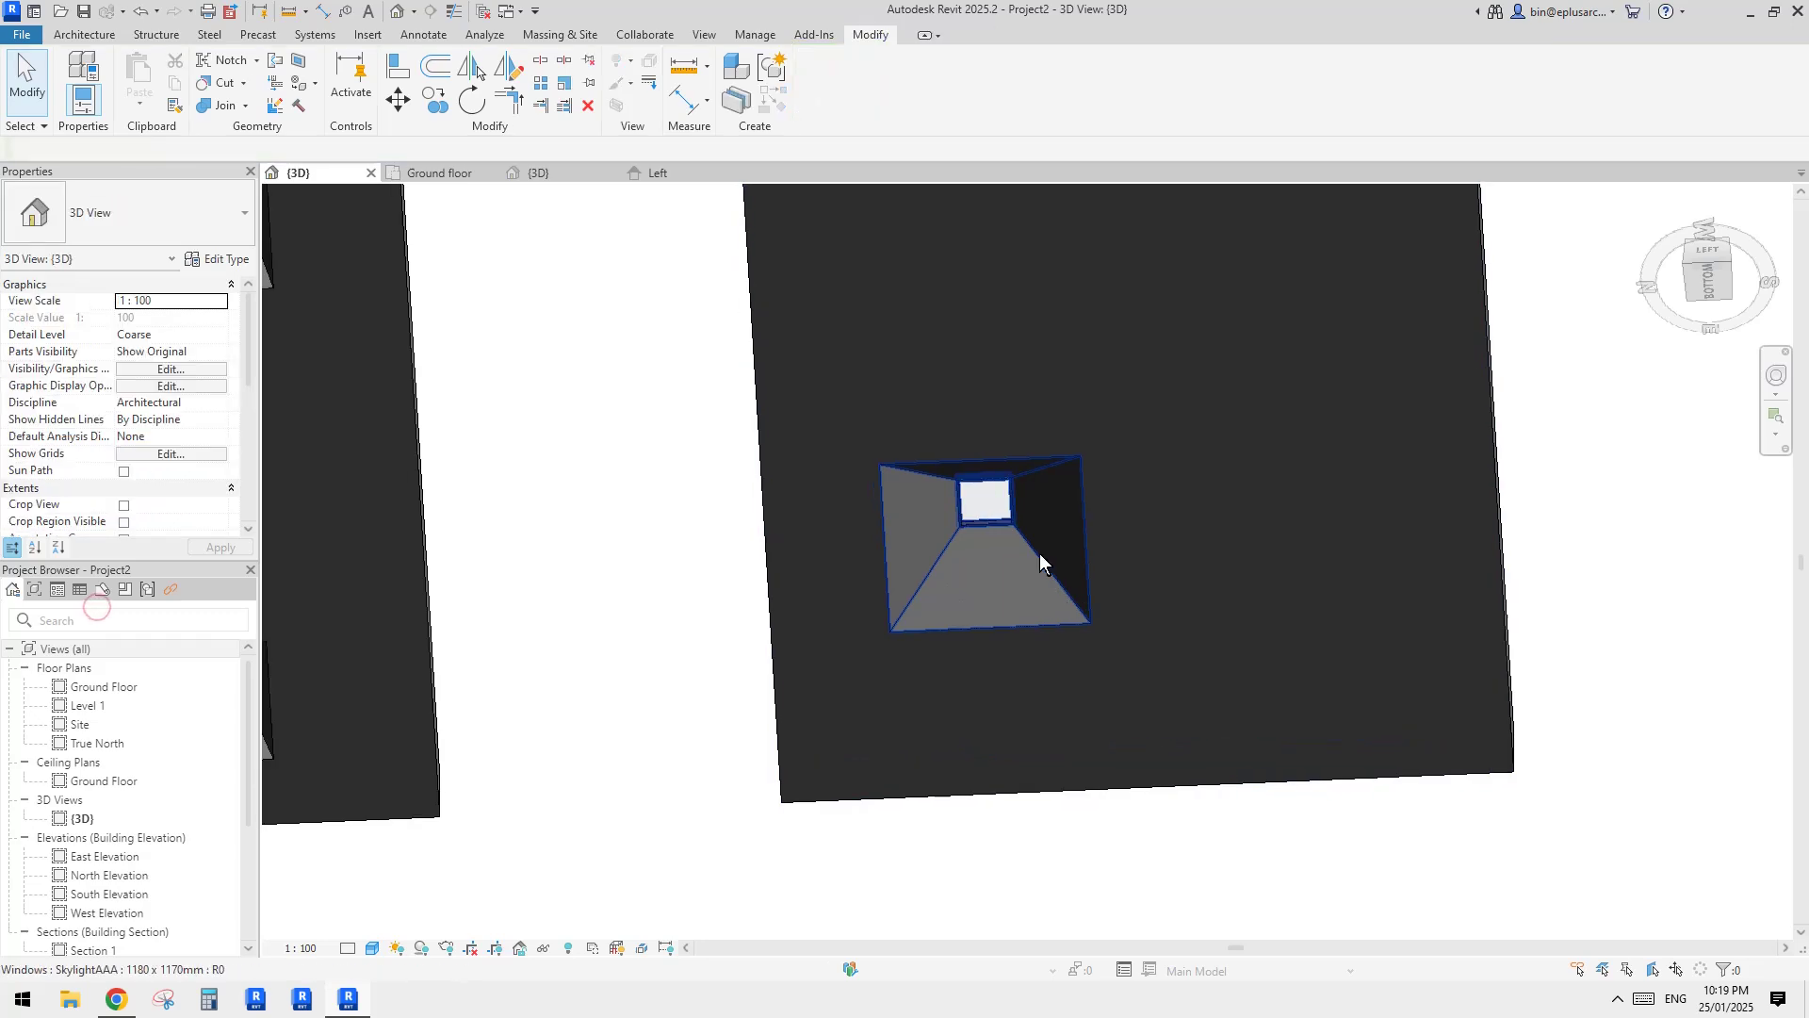
Step: Copy the 1180 x 1170mm skylight once beside itself on the copied roof, leaving a narrow gap between the openings
left_click(1709, 290)
middle_click_drag(1602, 330, 1276, 435)
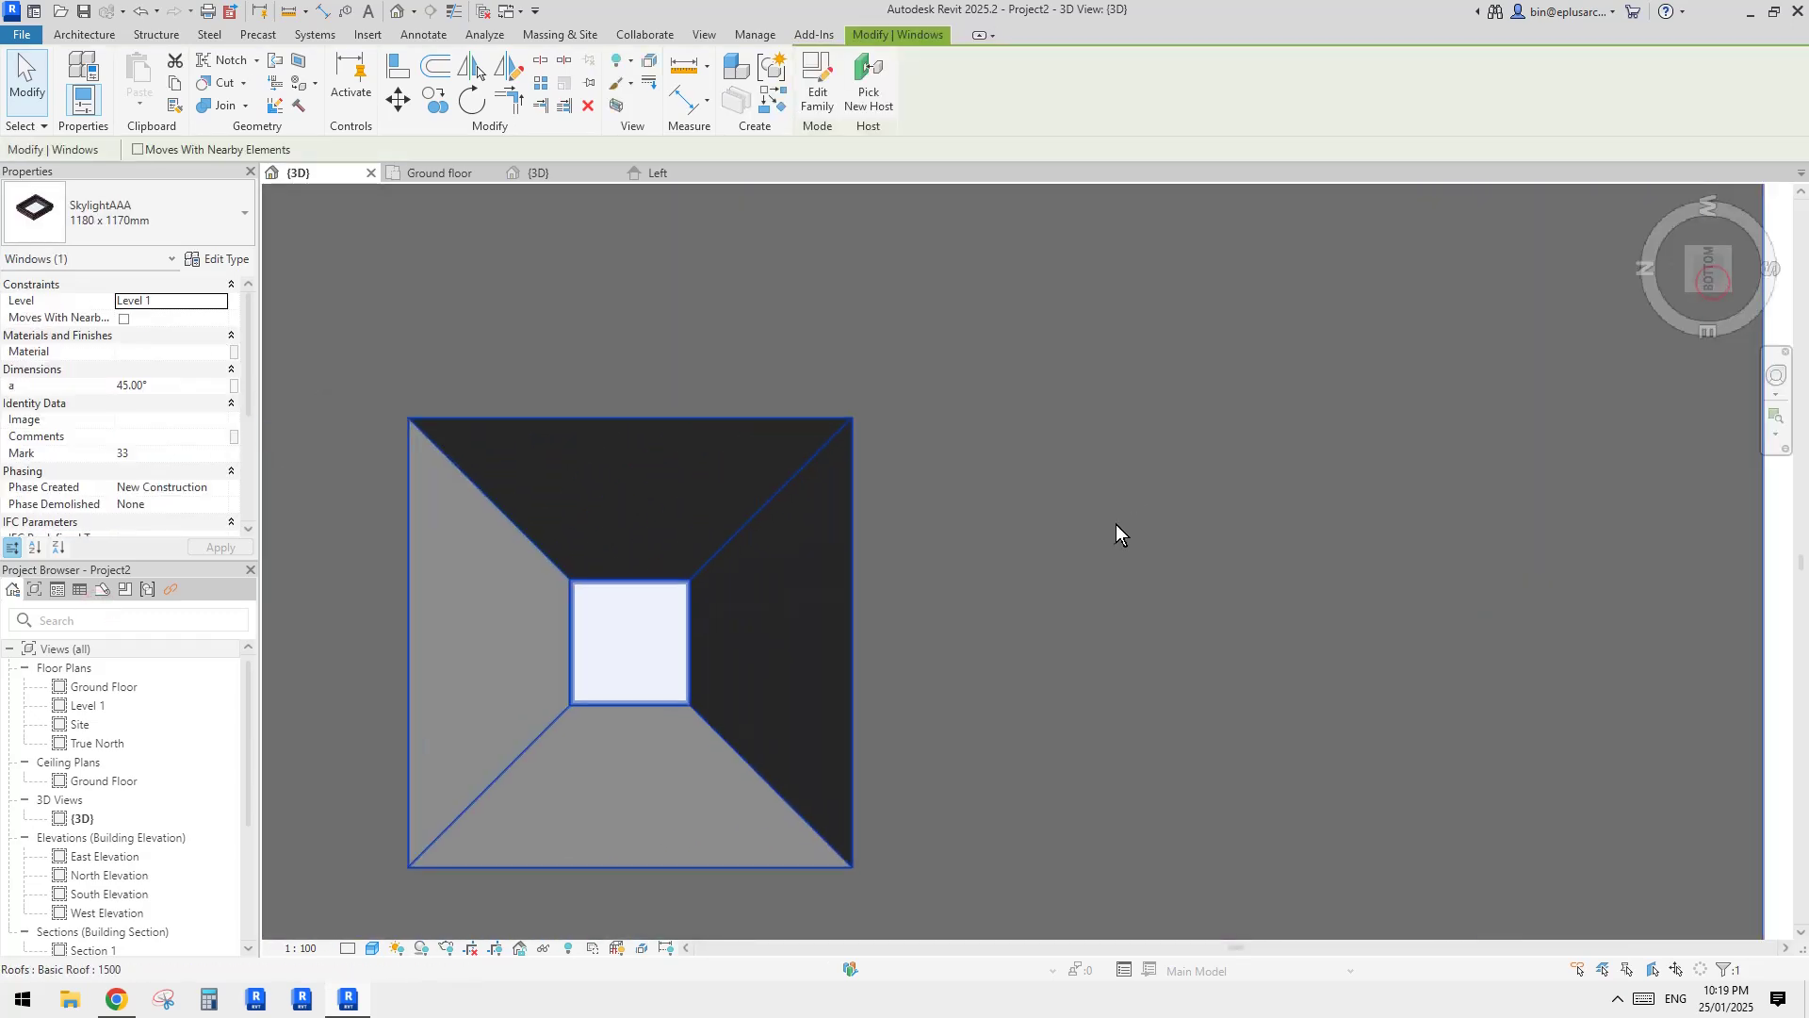
scroll(1111, 524, "down", 3)
key("m")
key("v")
key("c")
key("o")
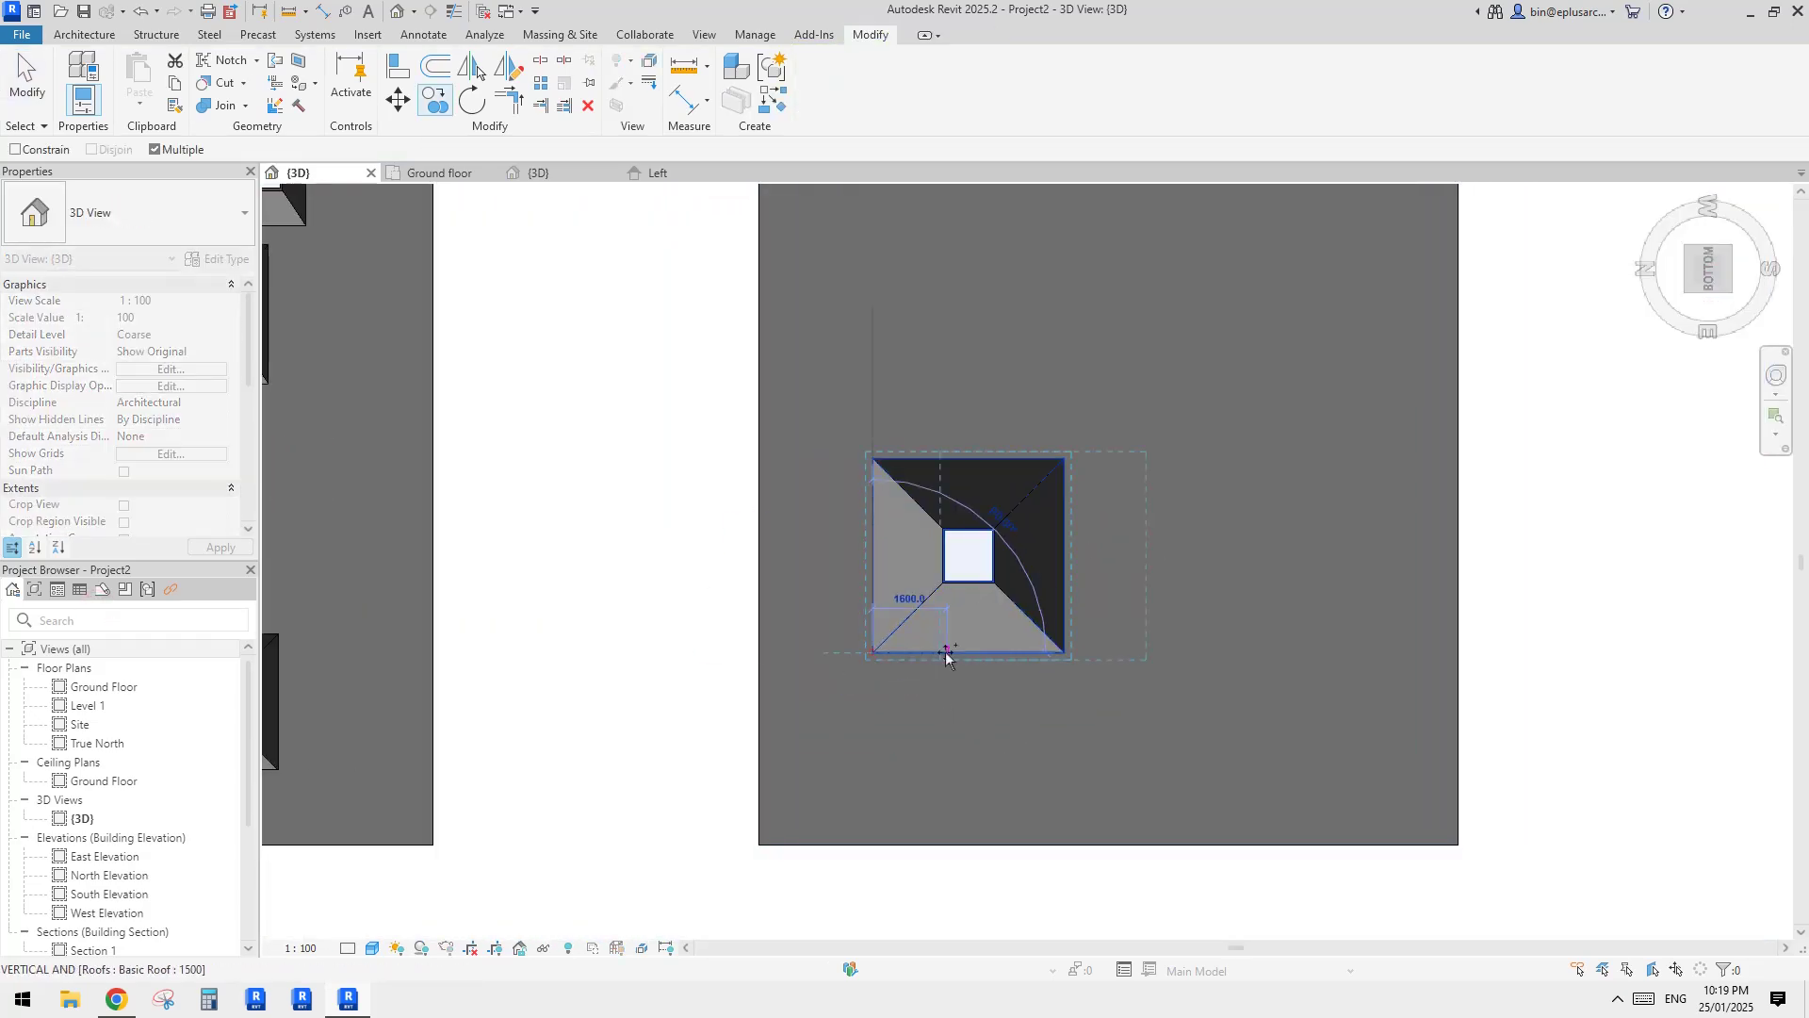
left_click(1090, 653)
key("Escape")
Step: Copy the pair of skylights twice along the roof to form a grid of three rows by two
left_click(1143, 594)
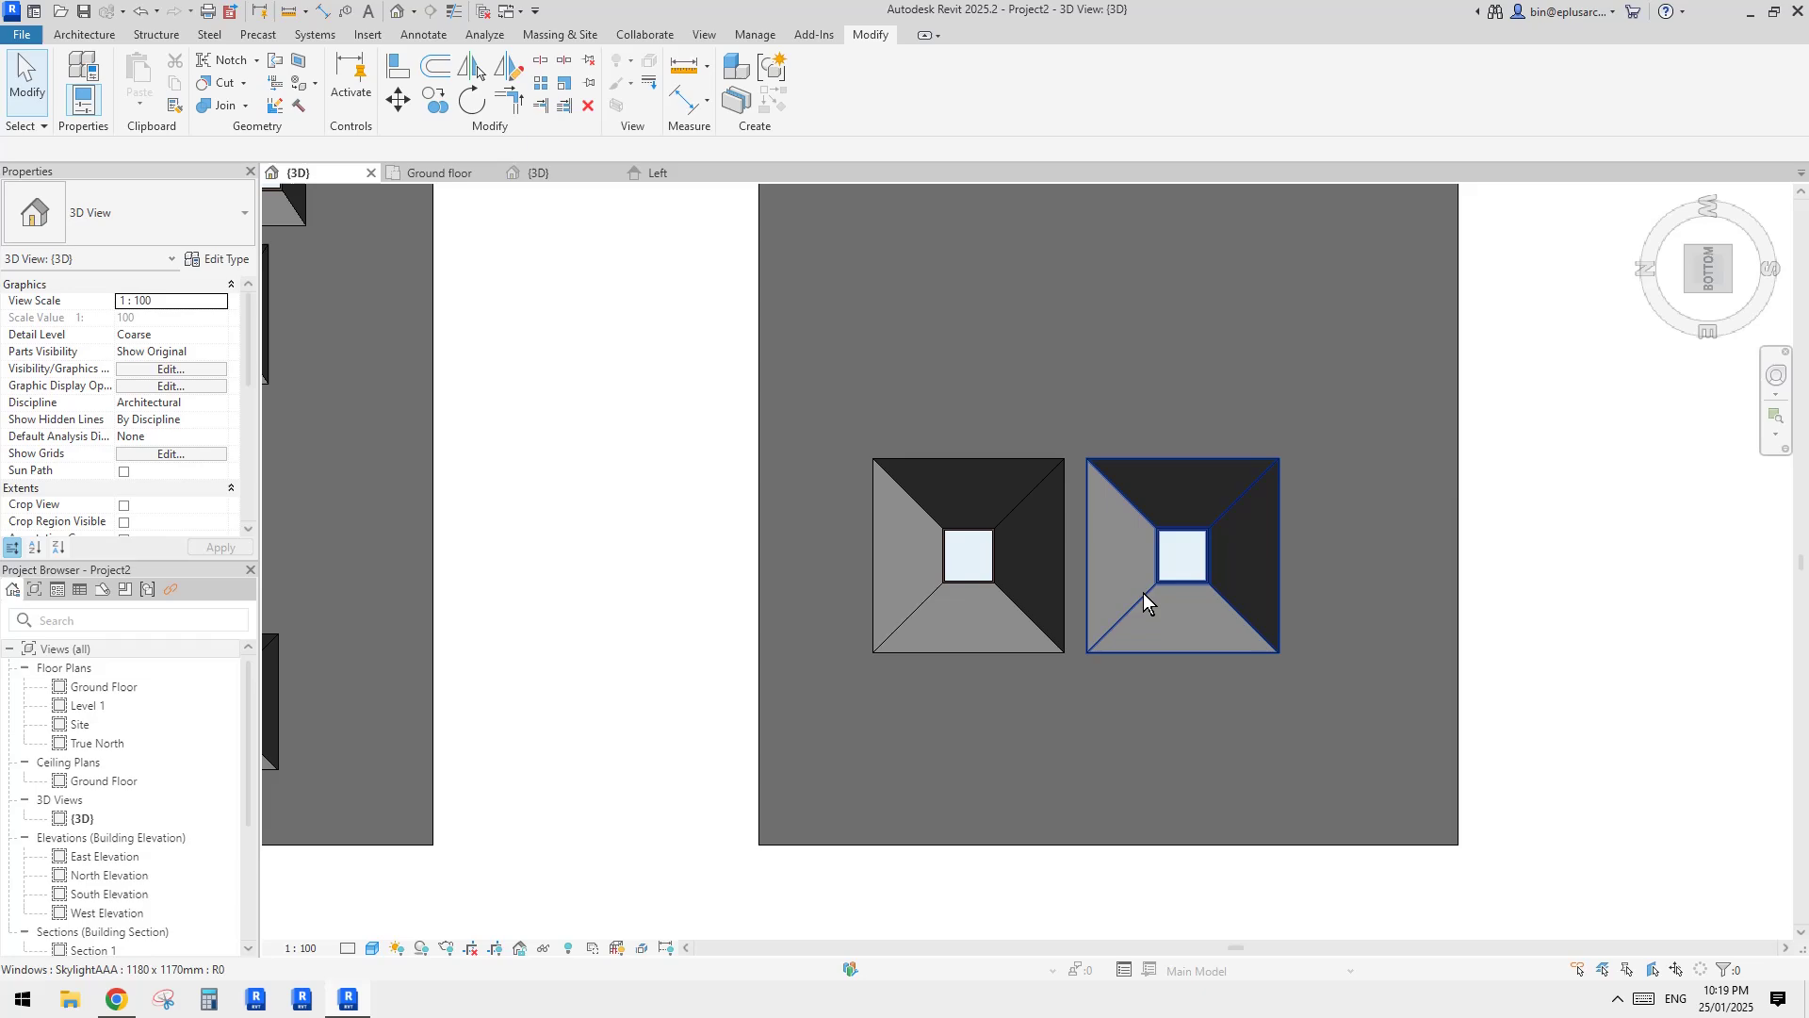
left_click(991, 580, "ctrl")
middle_click_drag(1094, 584, 1056, 696)
key("c")
key("o")
left_click(1086, 761)
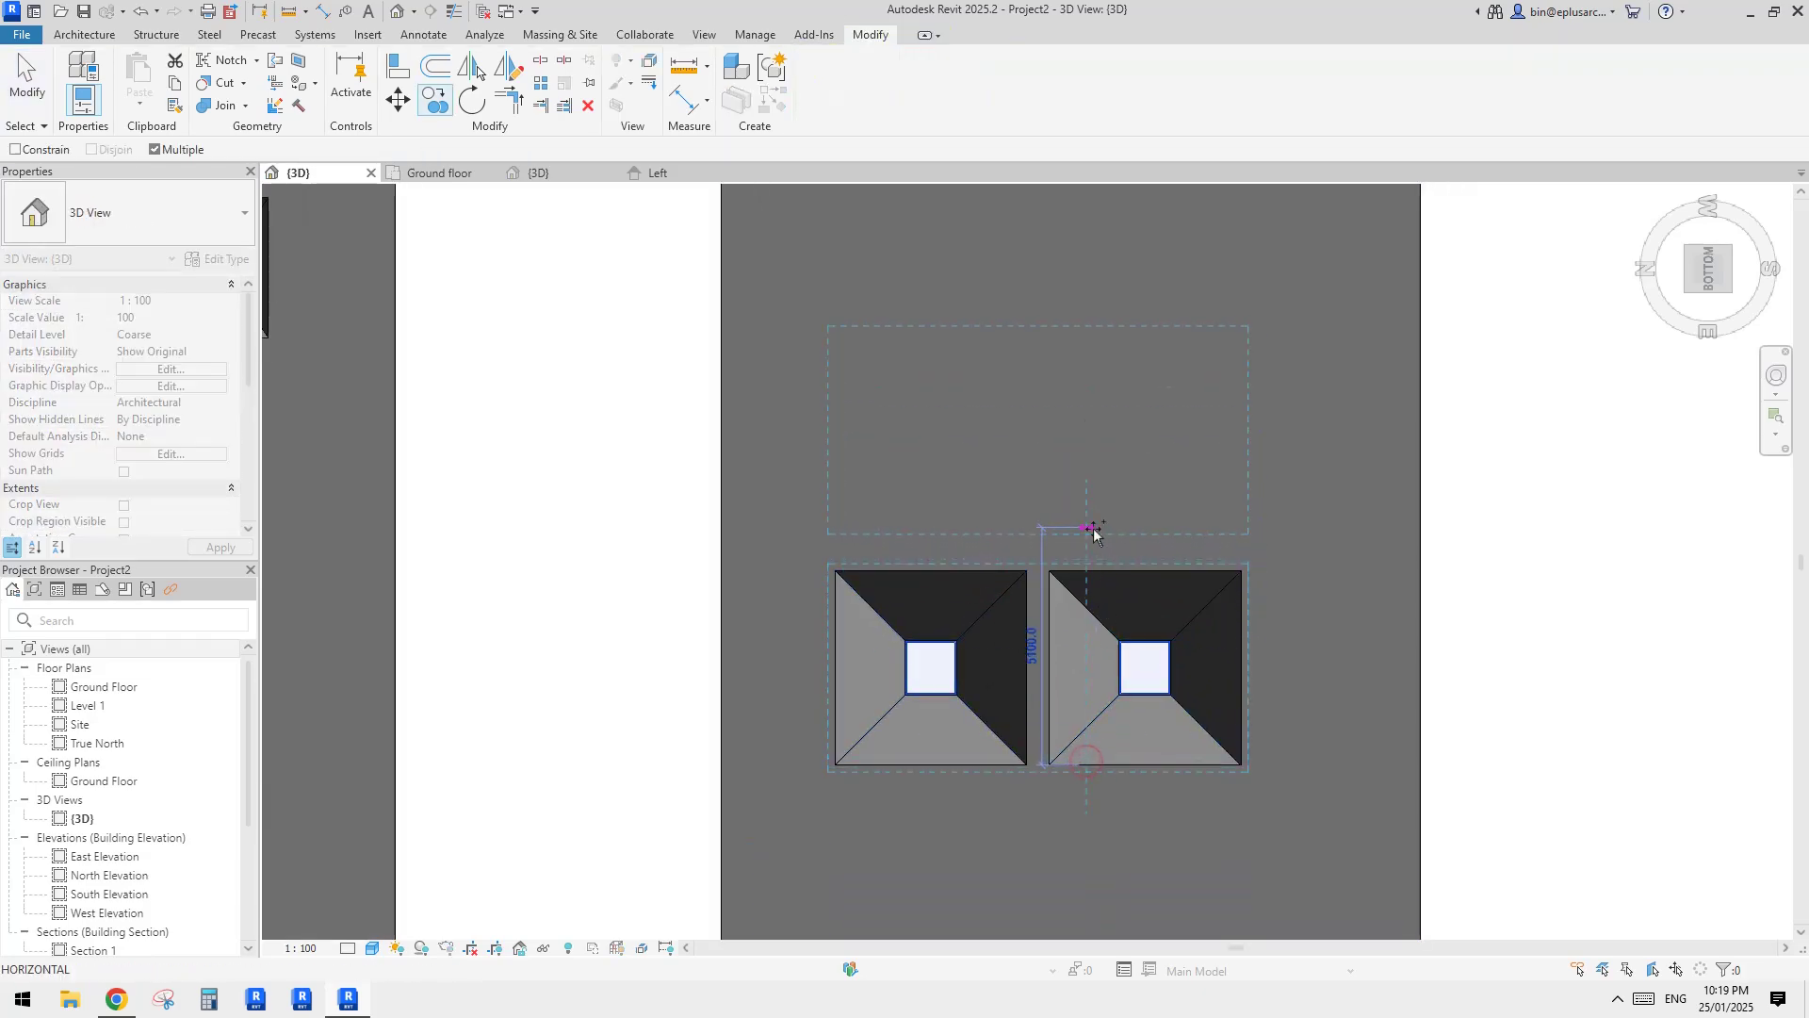
left_click(1086, 536)
middle_click_drag(1087, 536, 1067, 741)
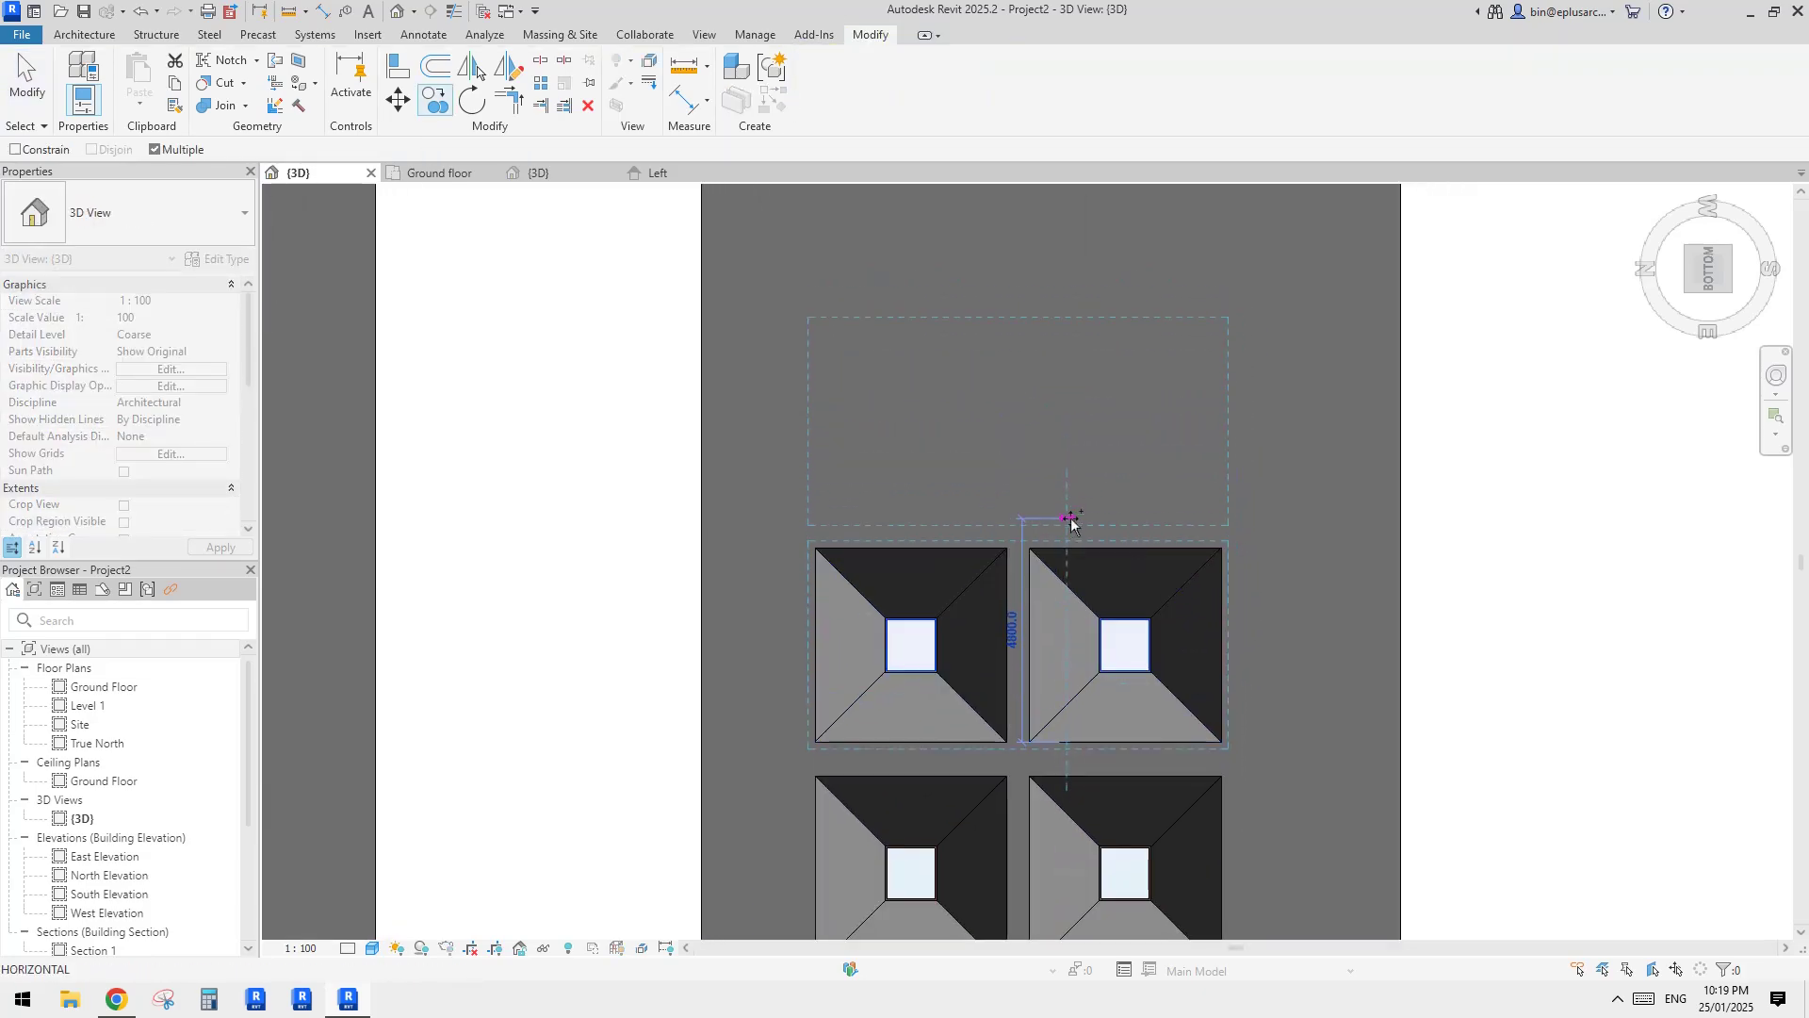
left_click(1070, 521)
key("Escape")
Step: Examine from below the skylight openings of the copied roof alongside those of the original roof
middle_click_drag(1129, 575, 1304, 503, "shift")
key("Escape")
left_click(1210, 554)
left_click(1329, 425)
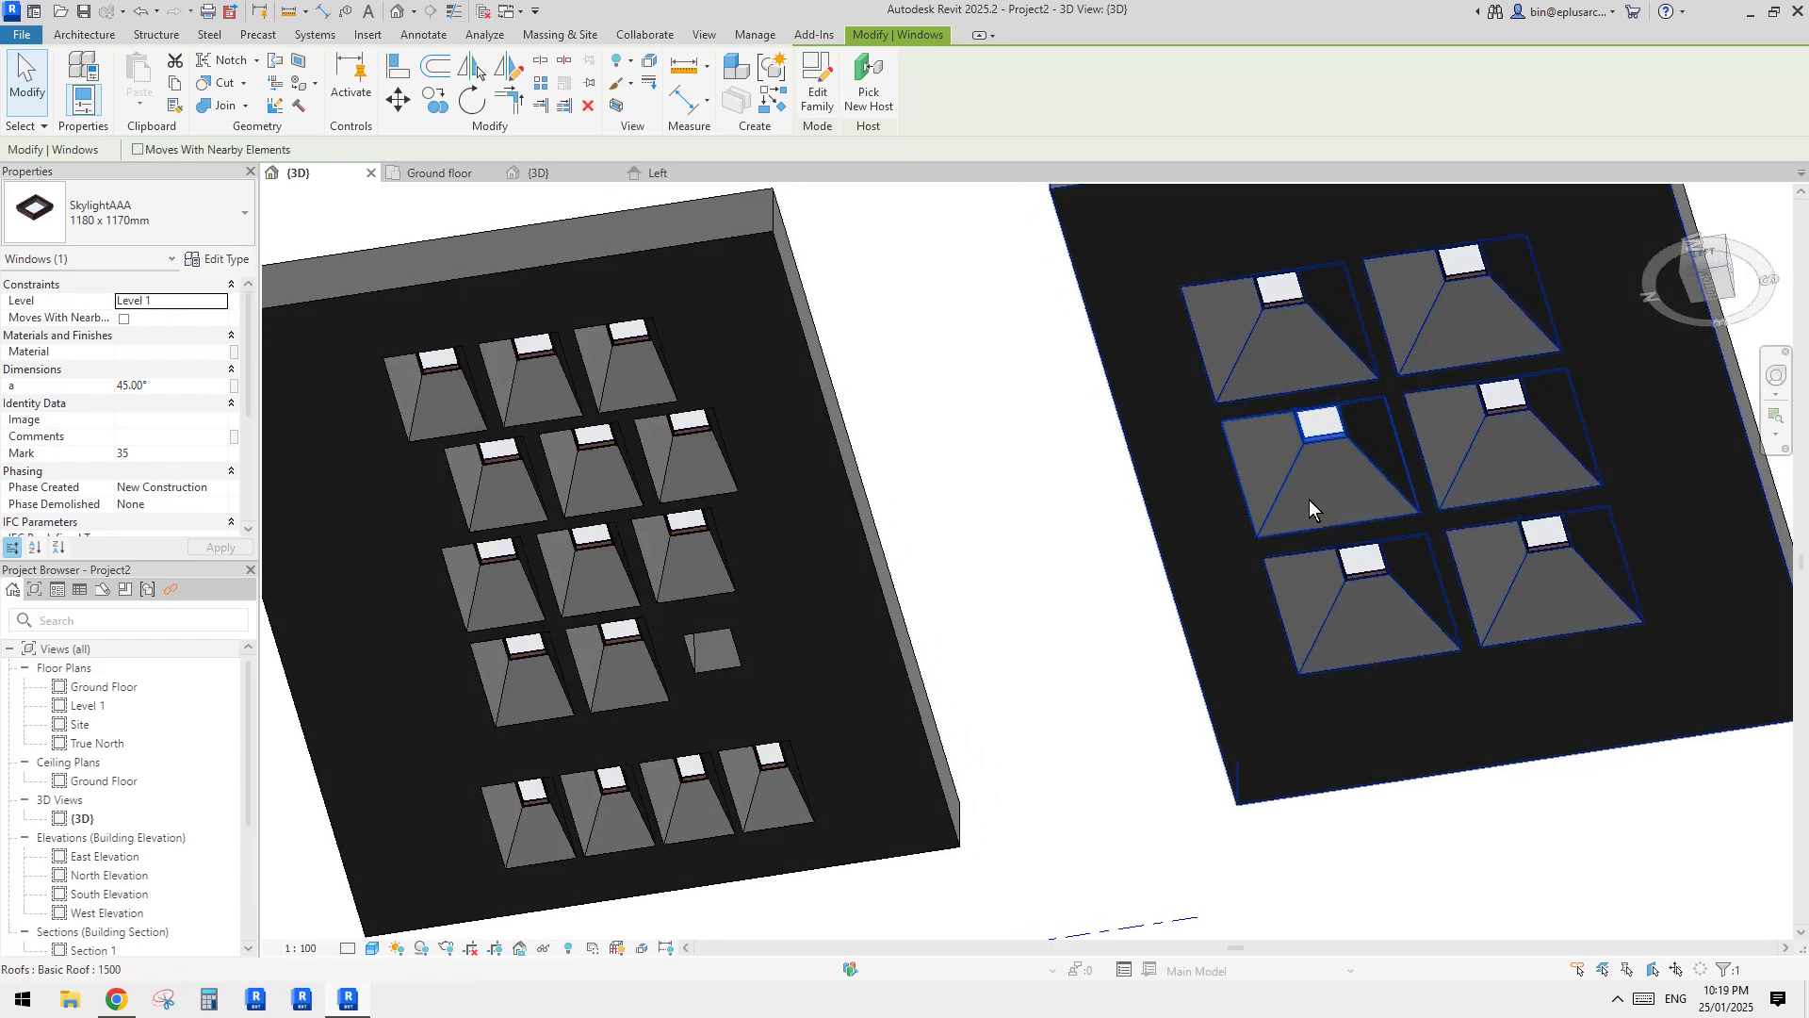
key("Escape")
scroll(1306, 519, "down", 1)
middle_click_drag(1311, 567, 1287, 606, "shift")
left_click(764, 666)
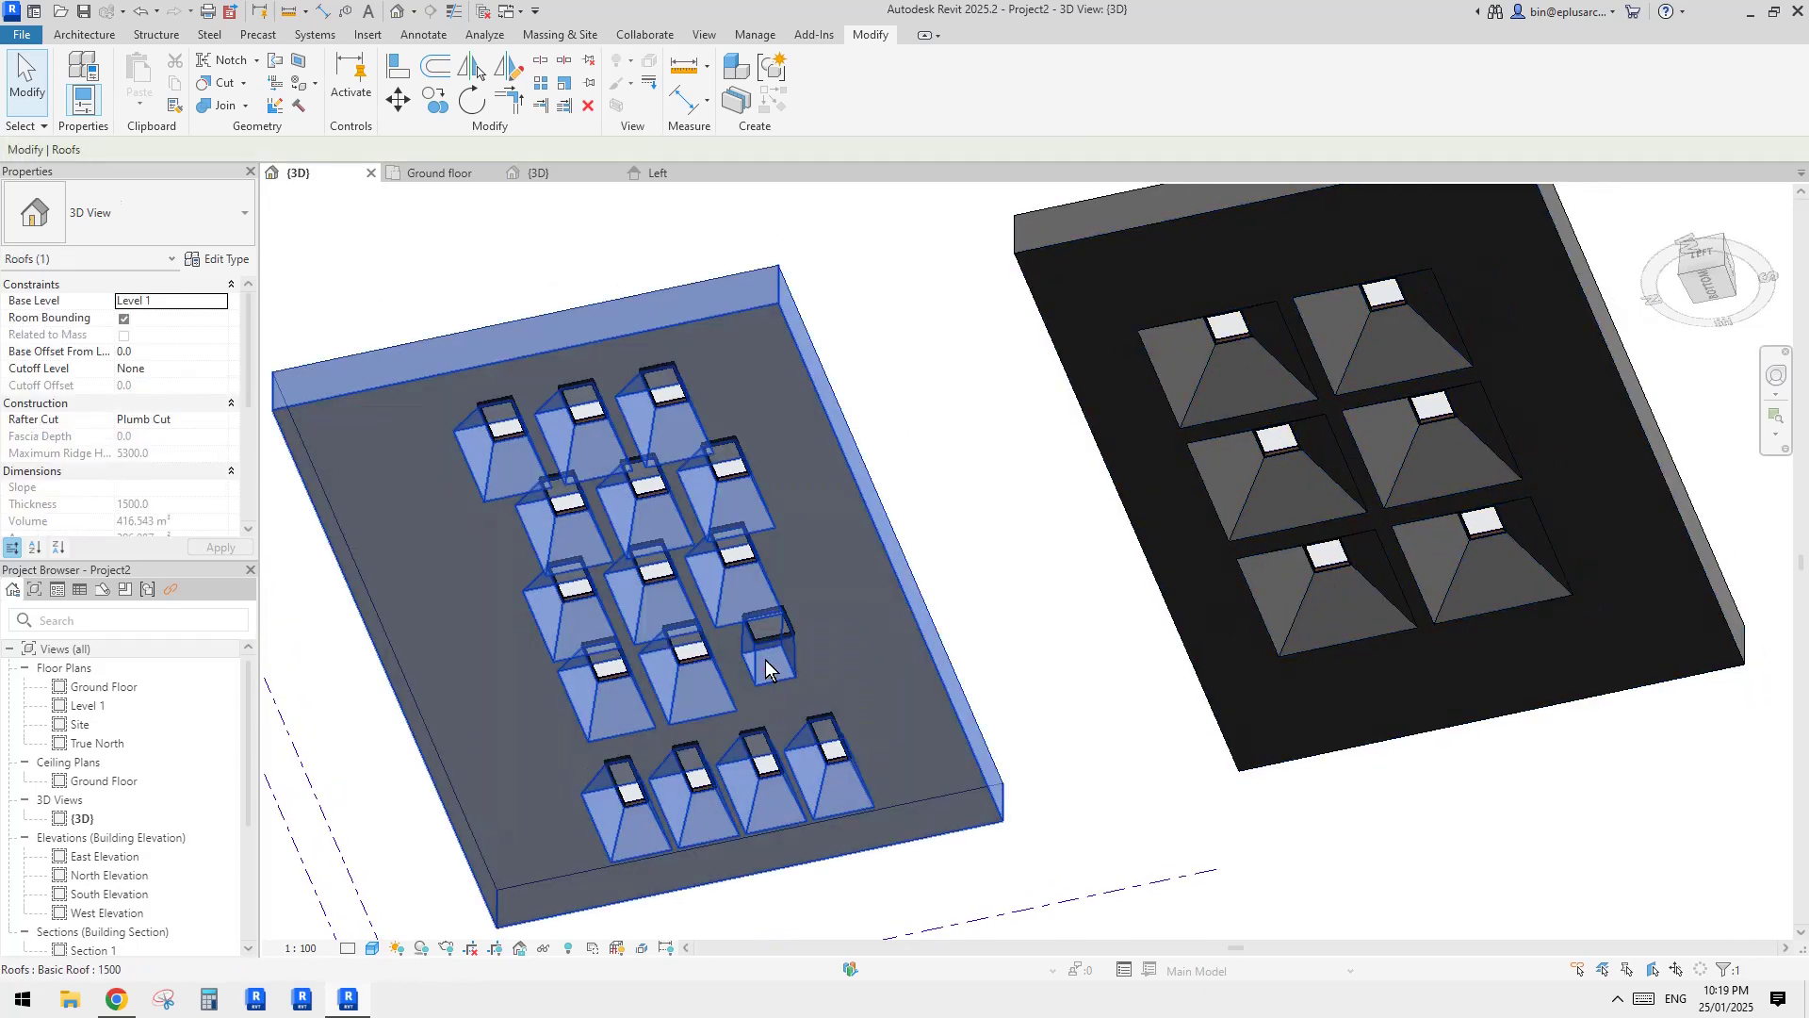
Step: Compare the copied roof's skylight openings from below with the reference photo in the Reddit post in Chrome, returning to Revit
middle_click_drag(747, 607, 774, 604)
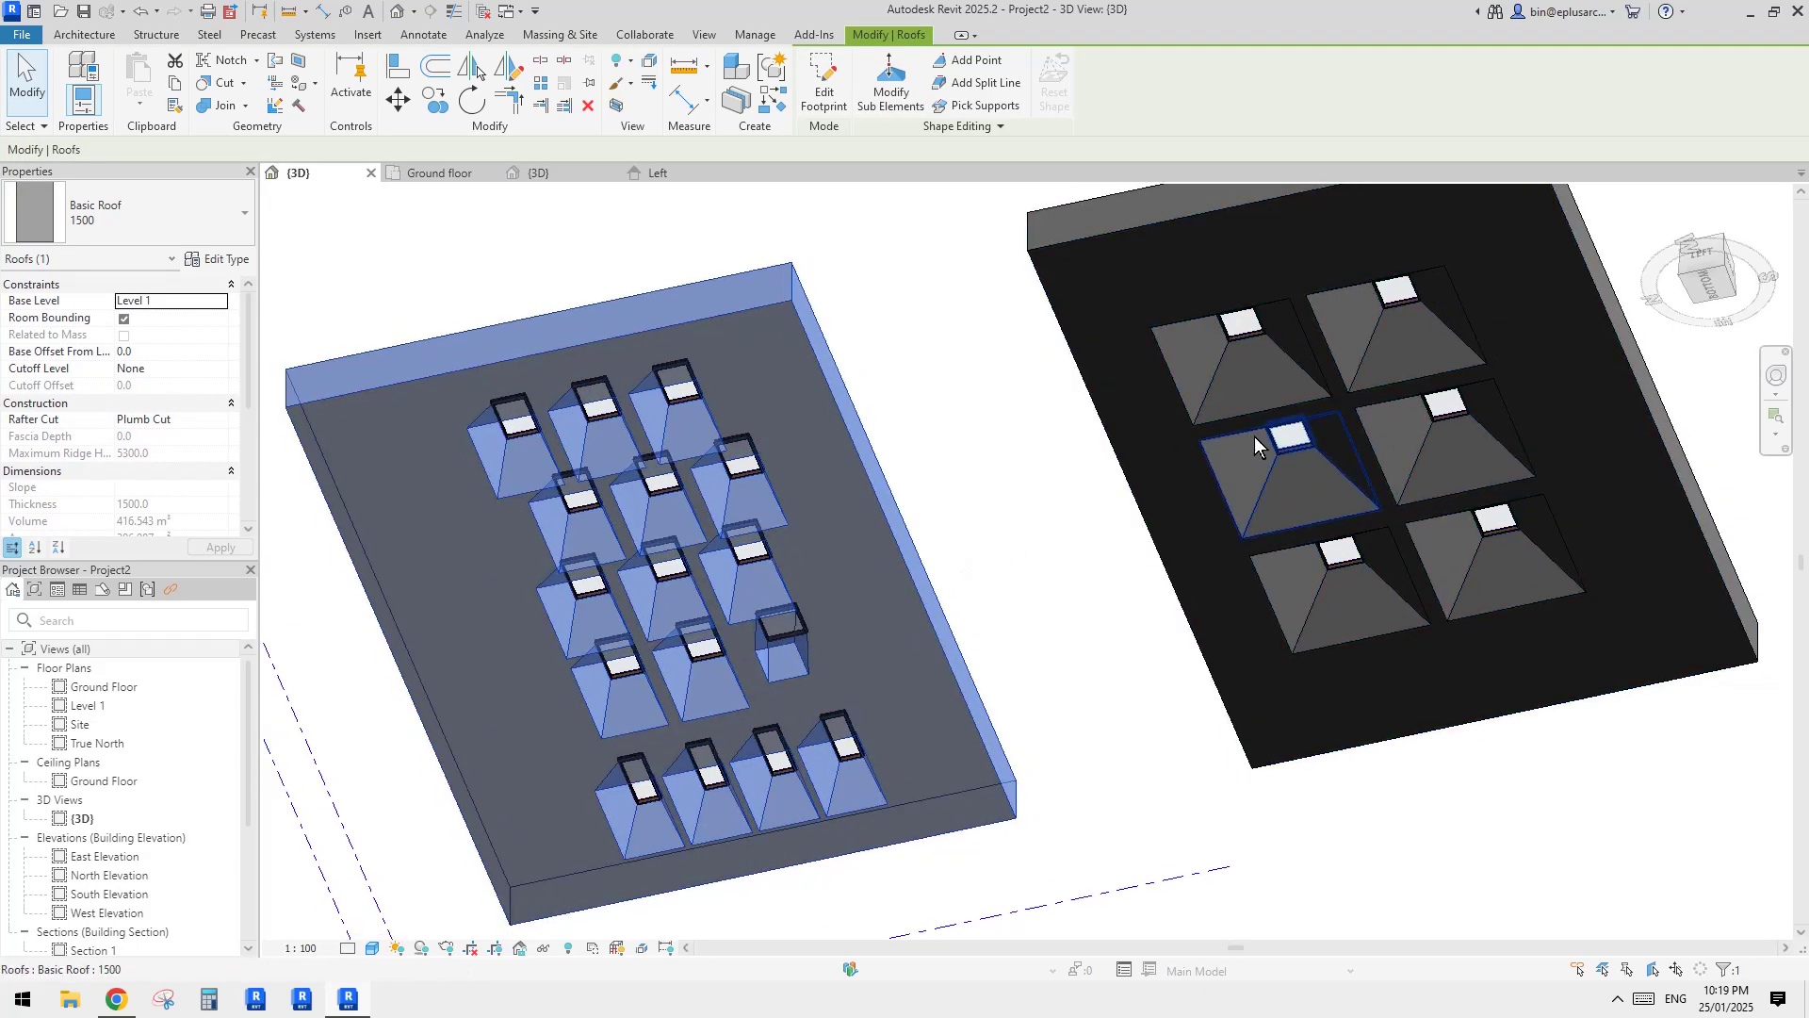
left_click(1279, 446)
middle_click_drag(1240, 456, 1216, 529, "shift")
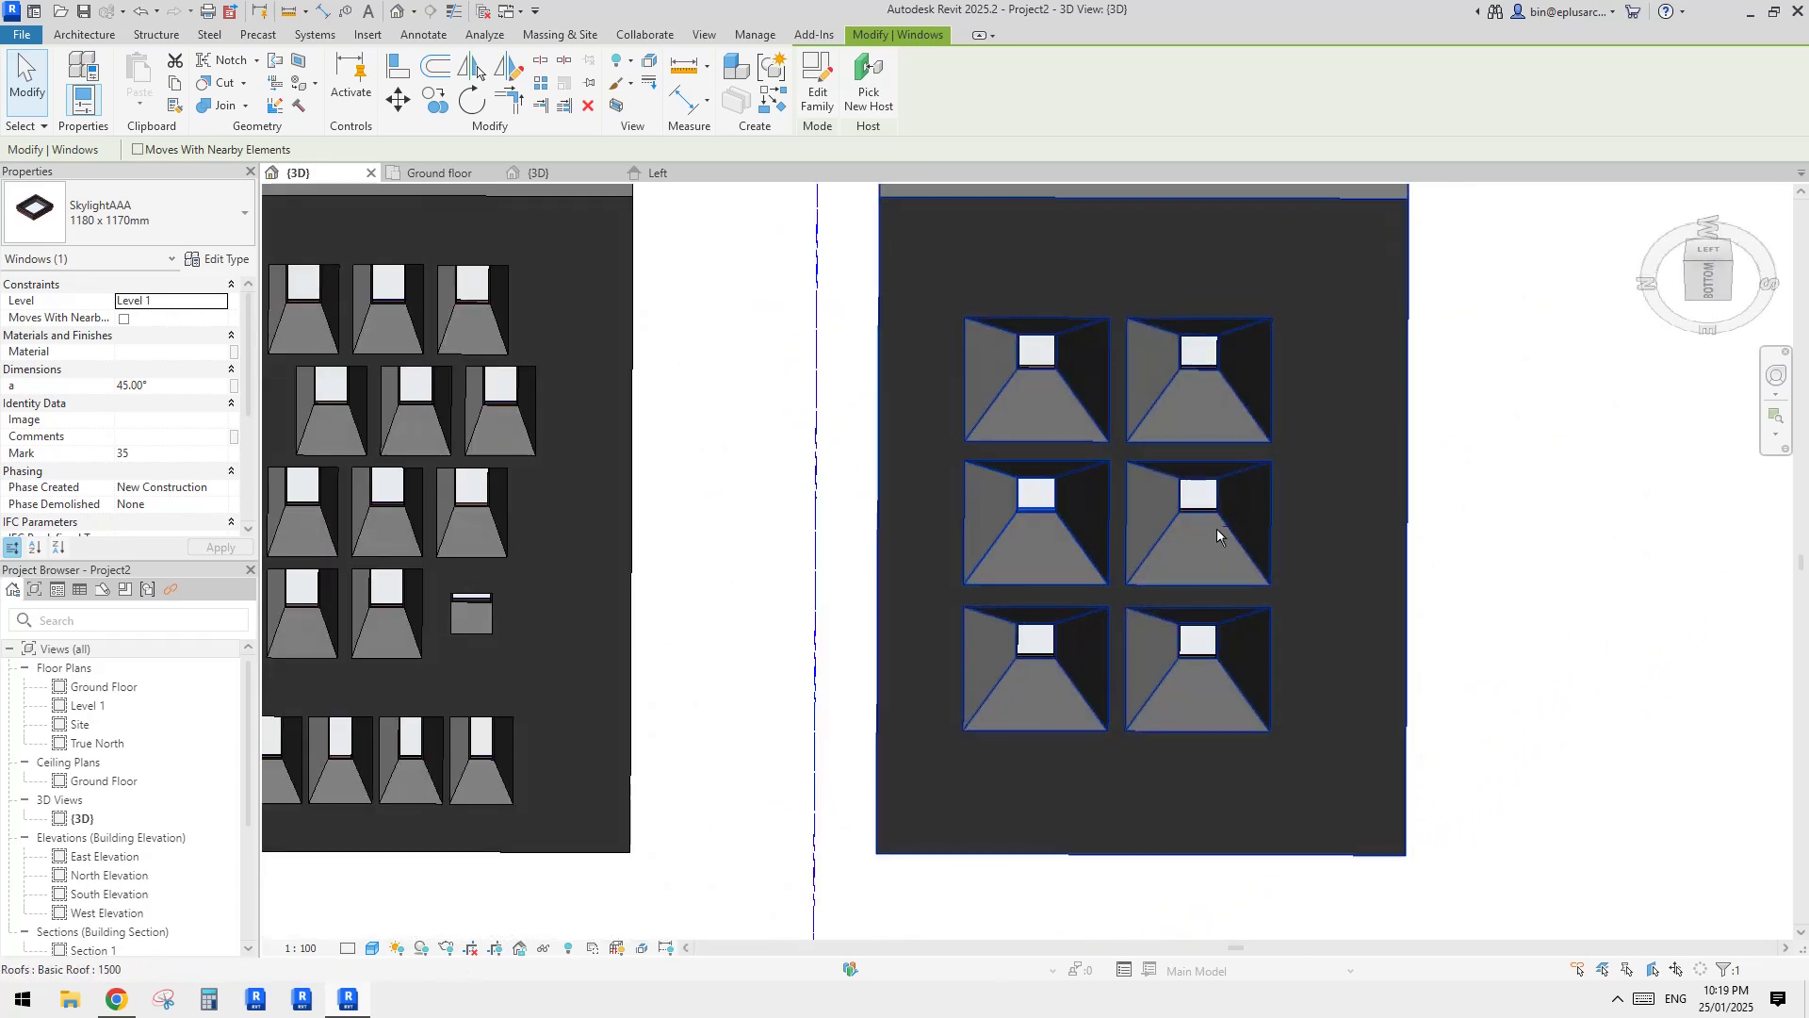
left_click(116, 1001)
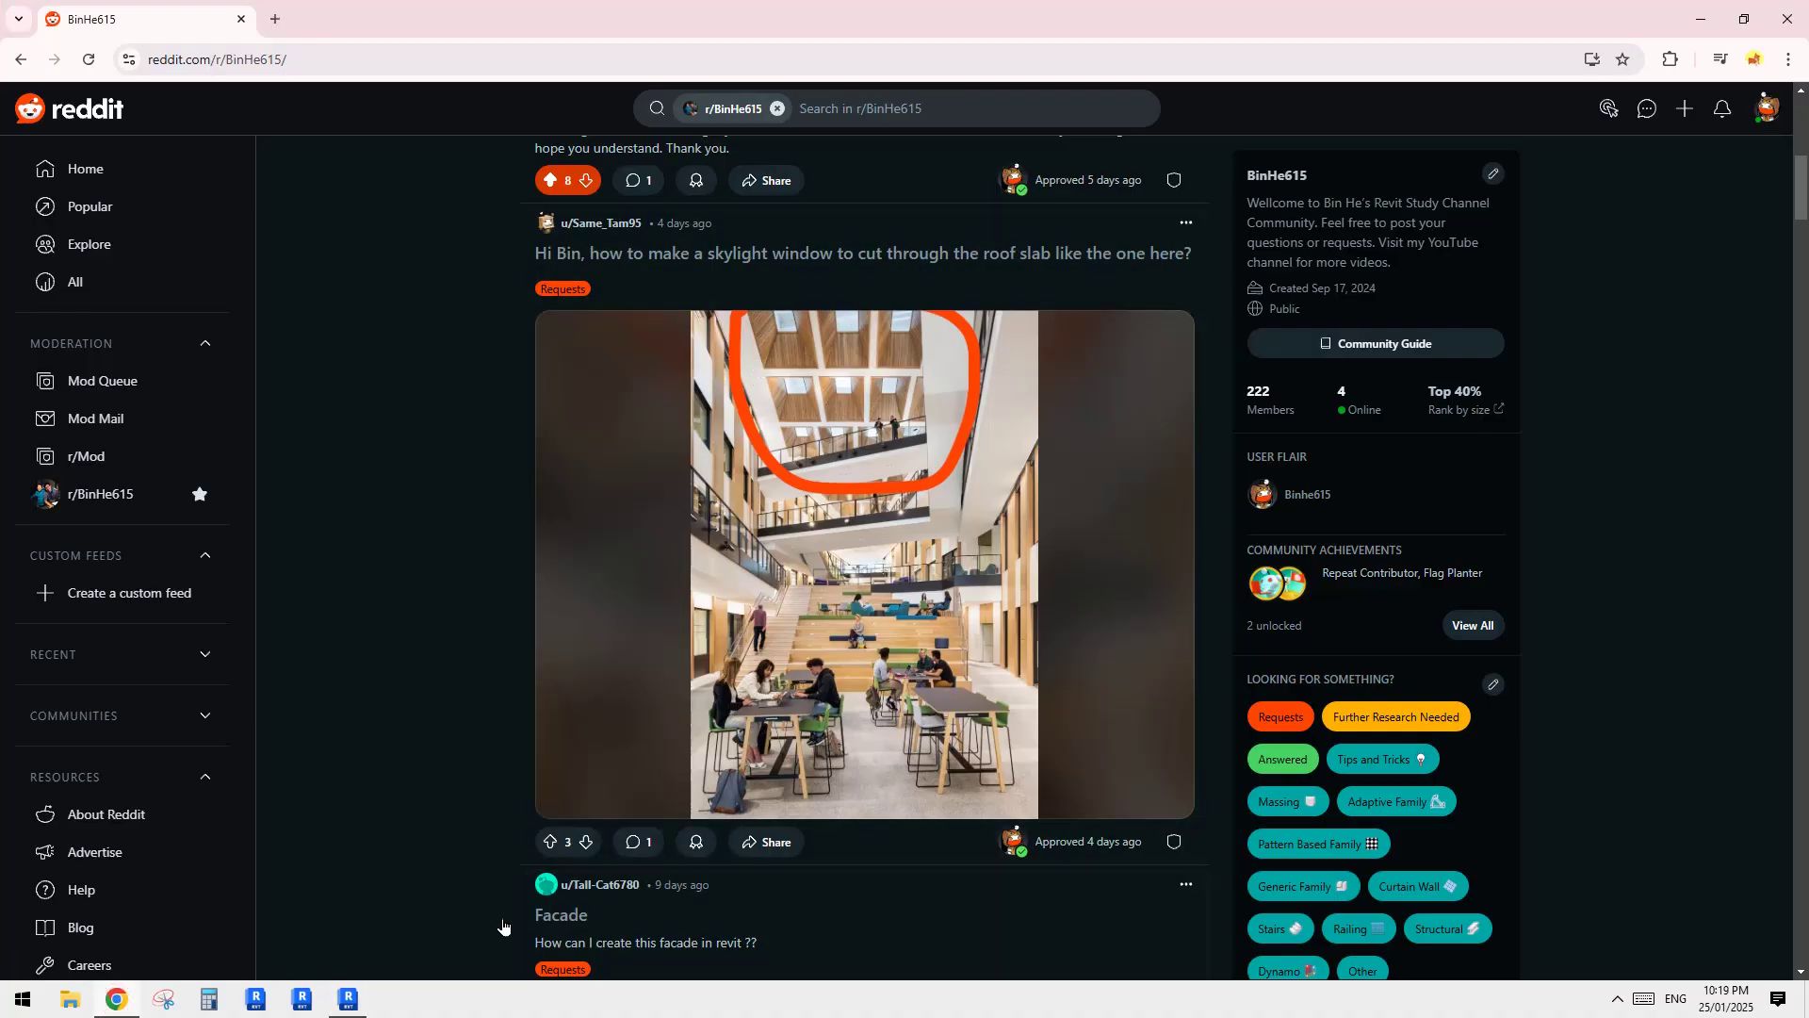
left_click(338, 1006)
left_click(982, 459)
middle_click_drag(1061, 522, 924, 590)
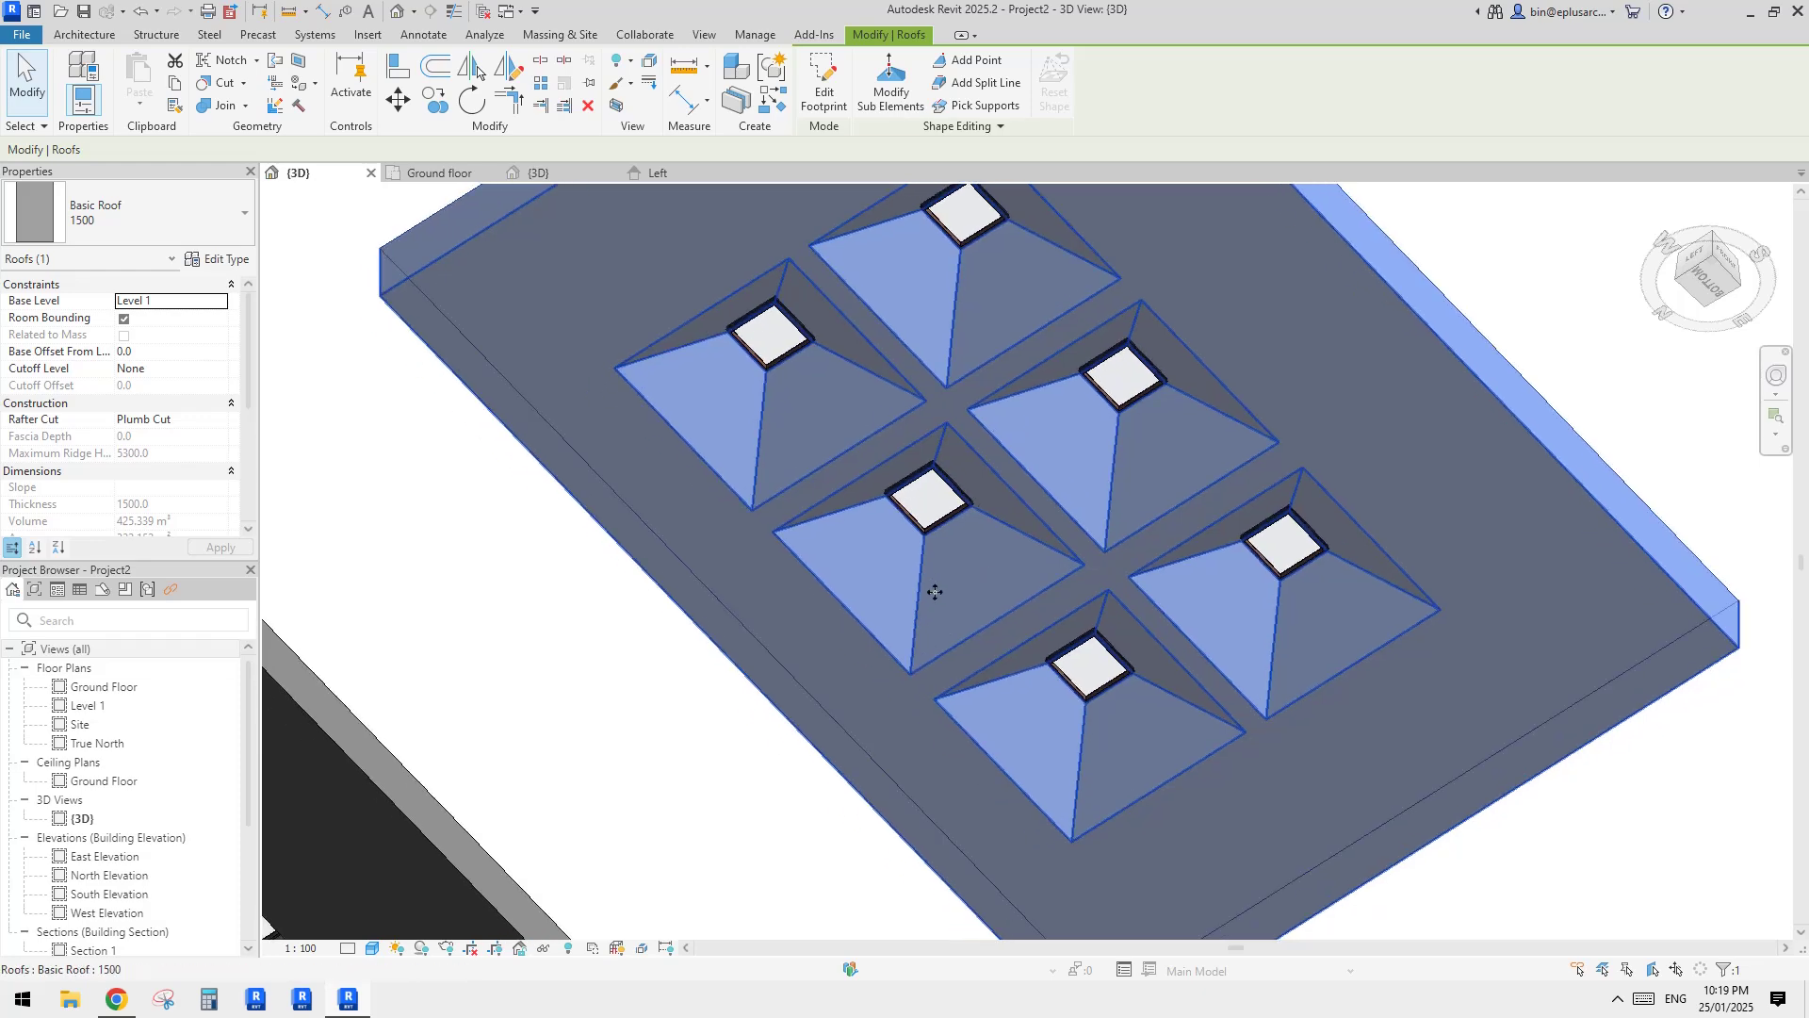
key("Escape")
Step: Start the Paint tool and choose the Timber - Dark project material
left_click(755, 35)
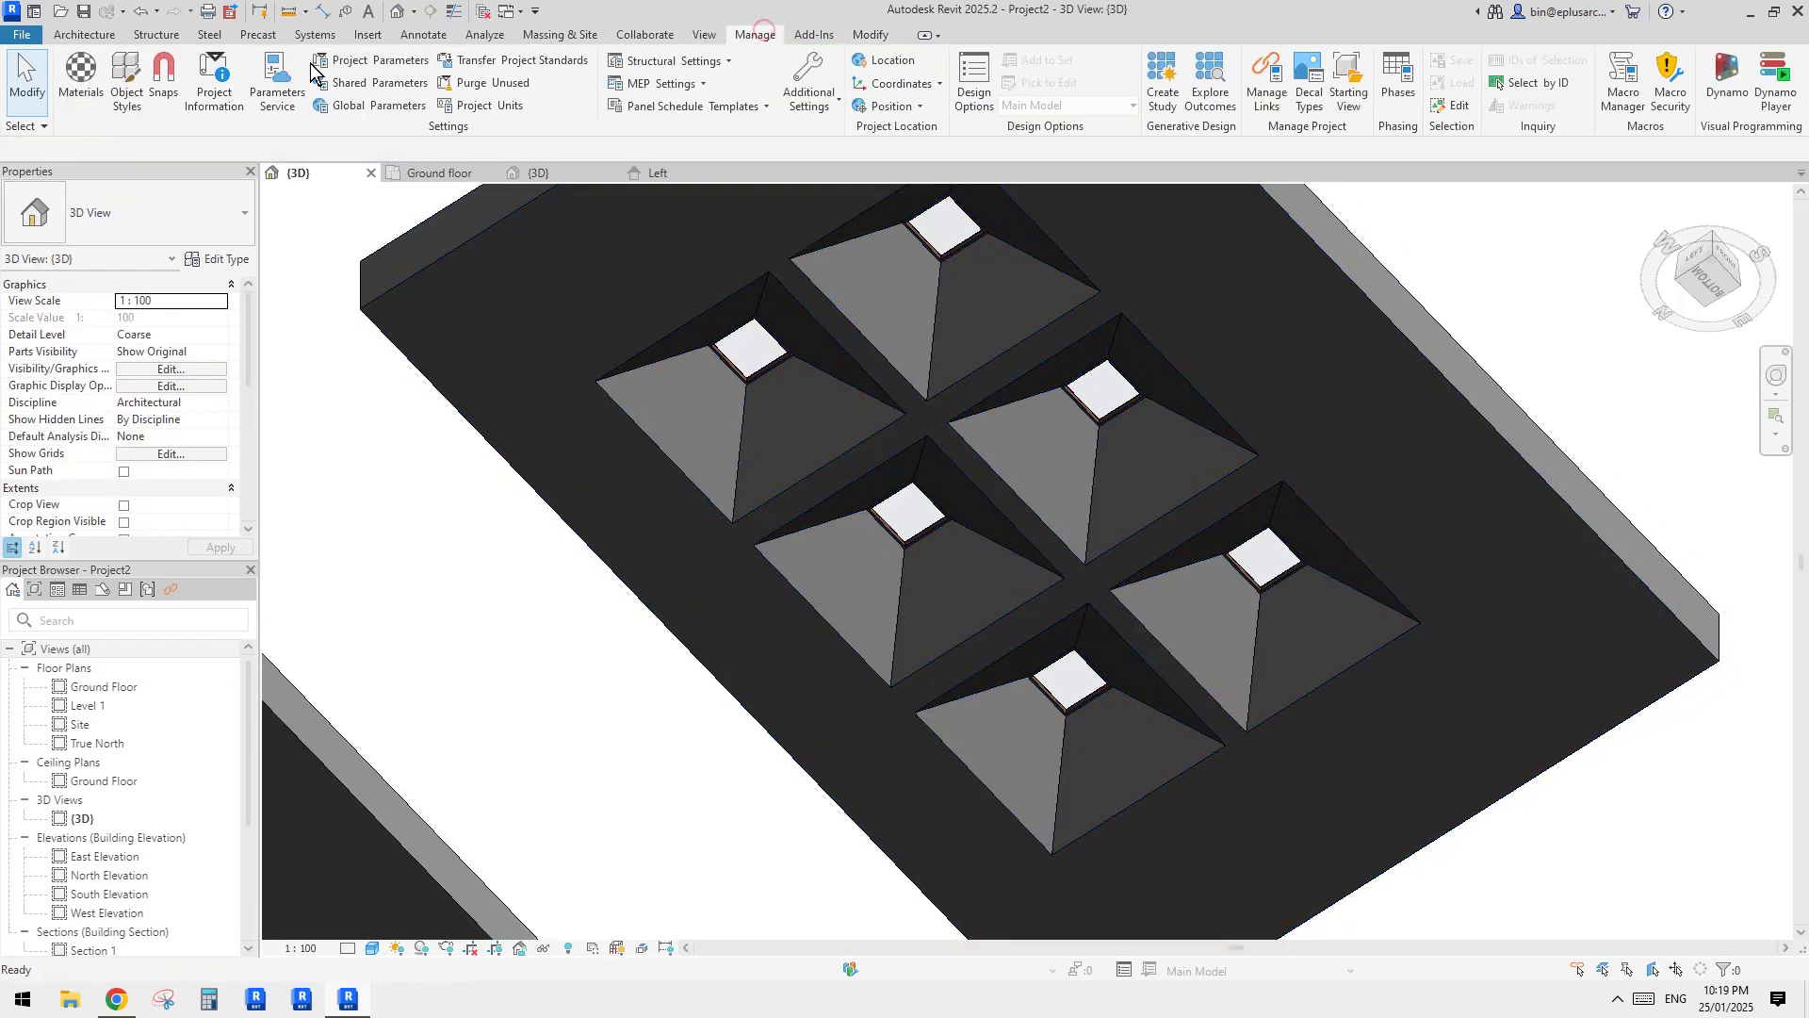
left_click(870, 35)
middle_click_drag(603, 264, 584, 260)
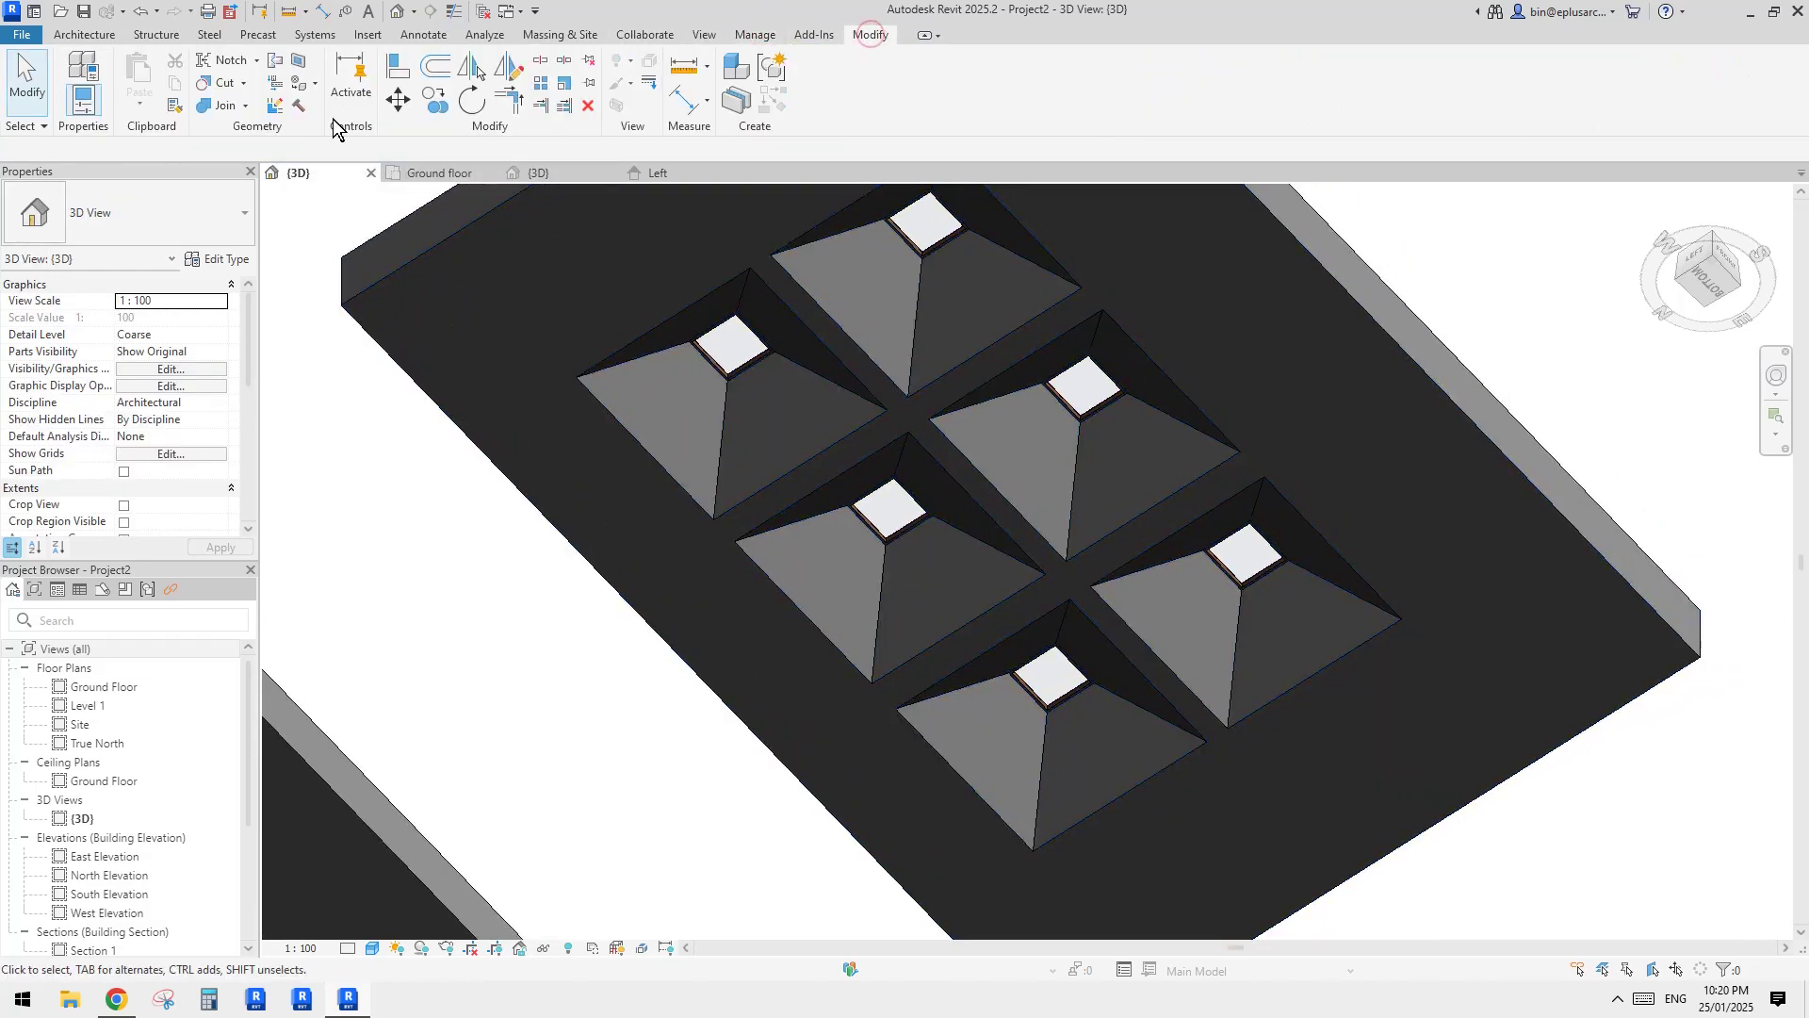
left_click(300, 83)
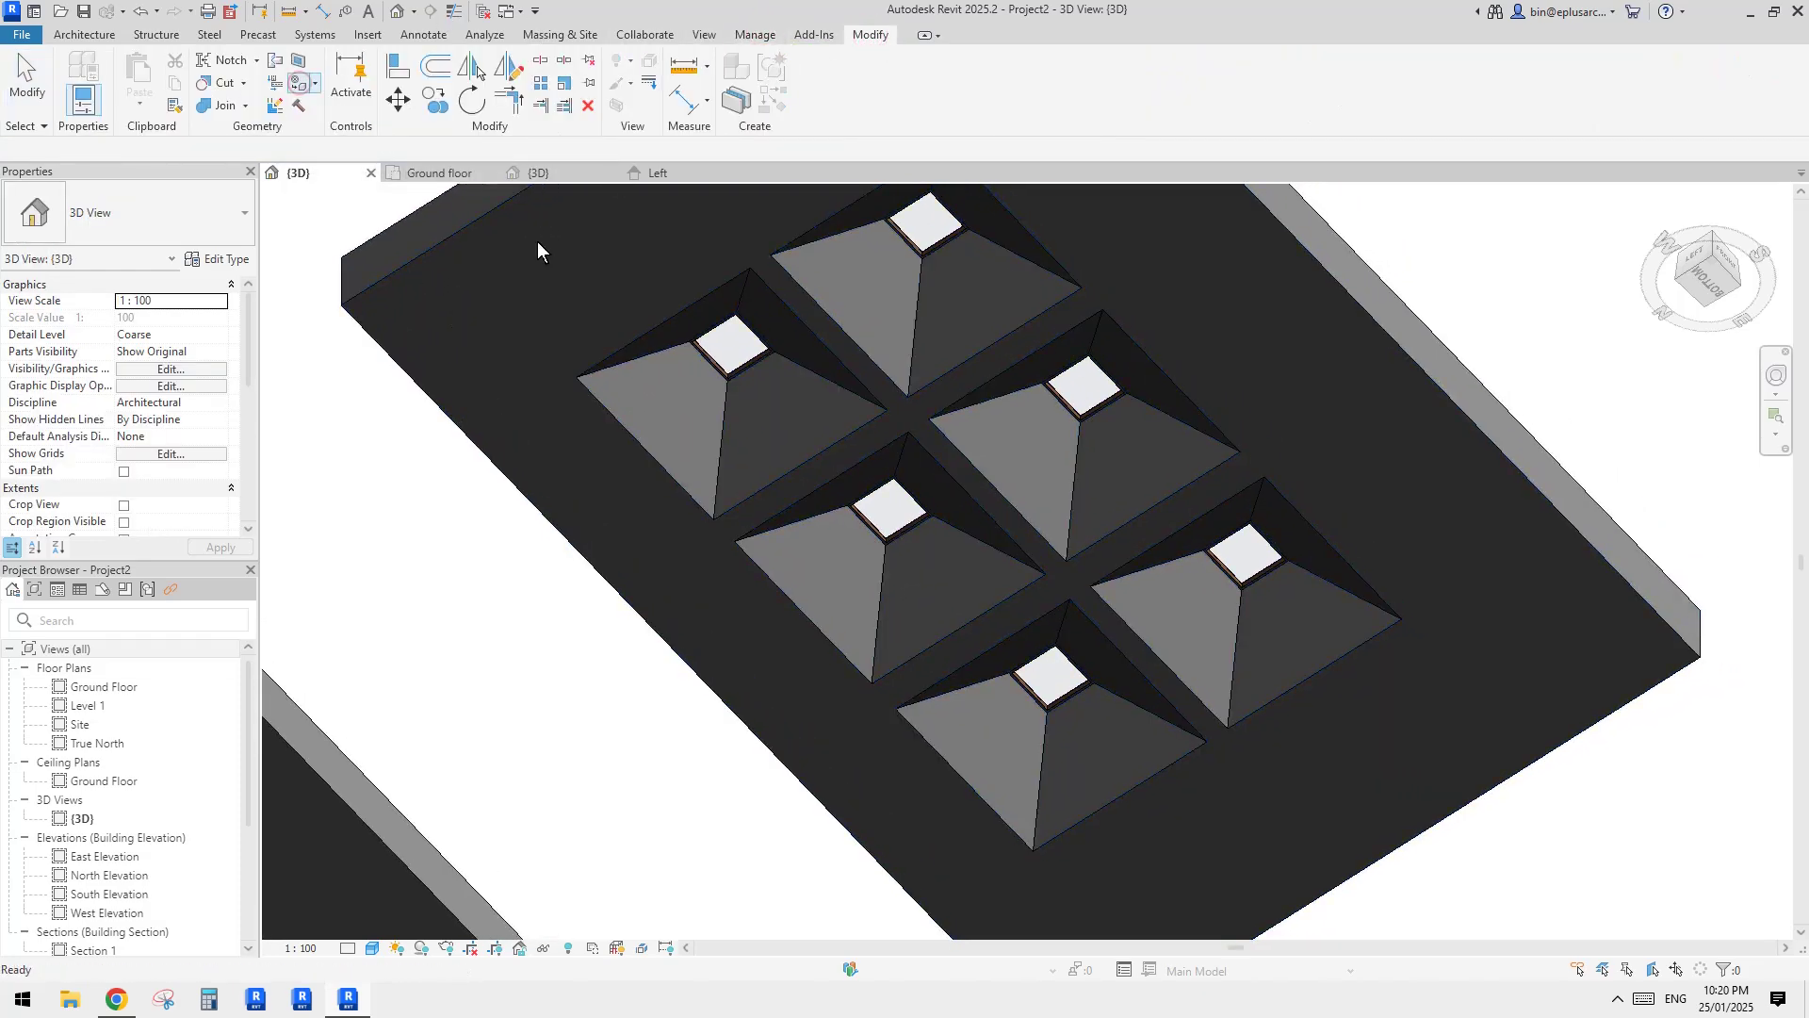
left_click(299, 85)
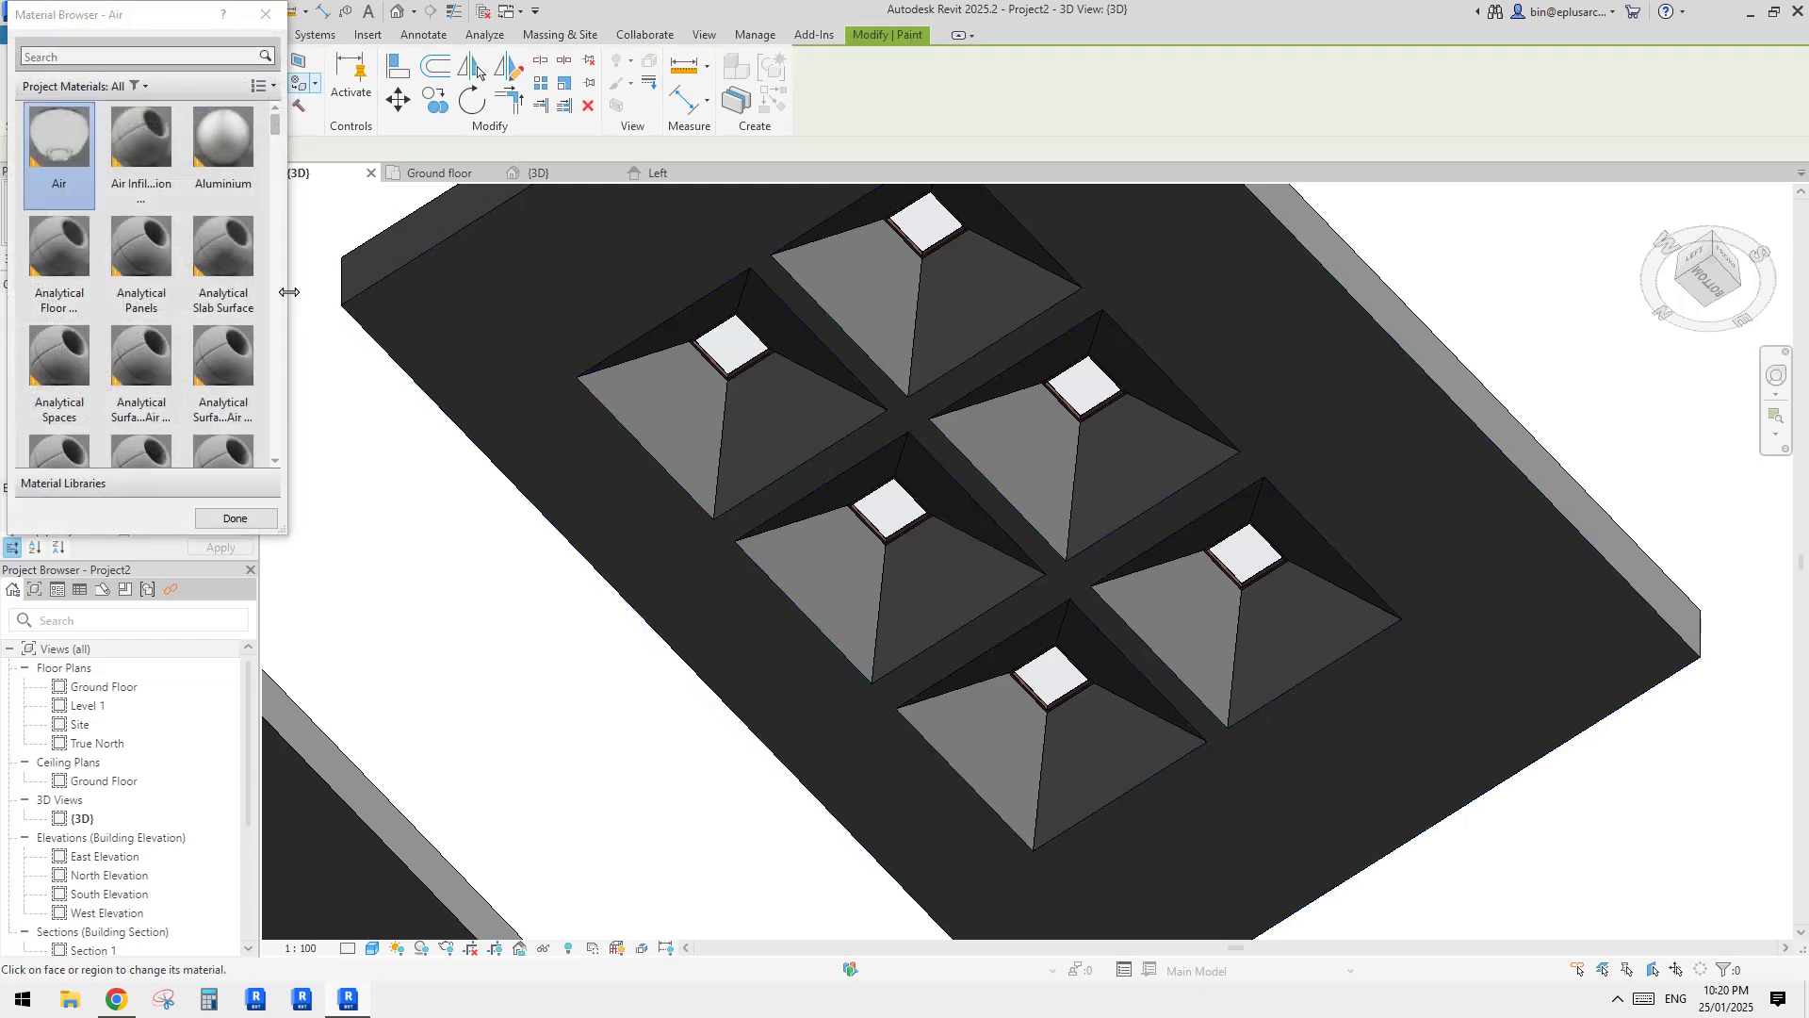
scroll(167, 300, "down", 5)
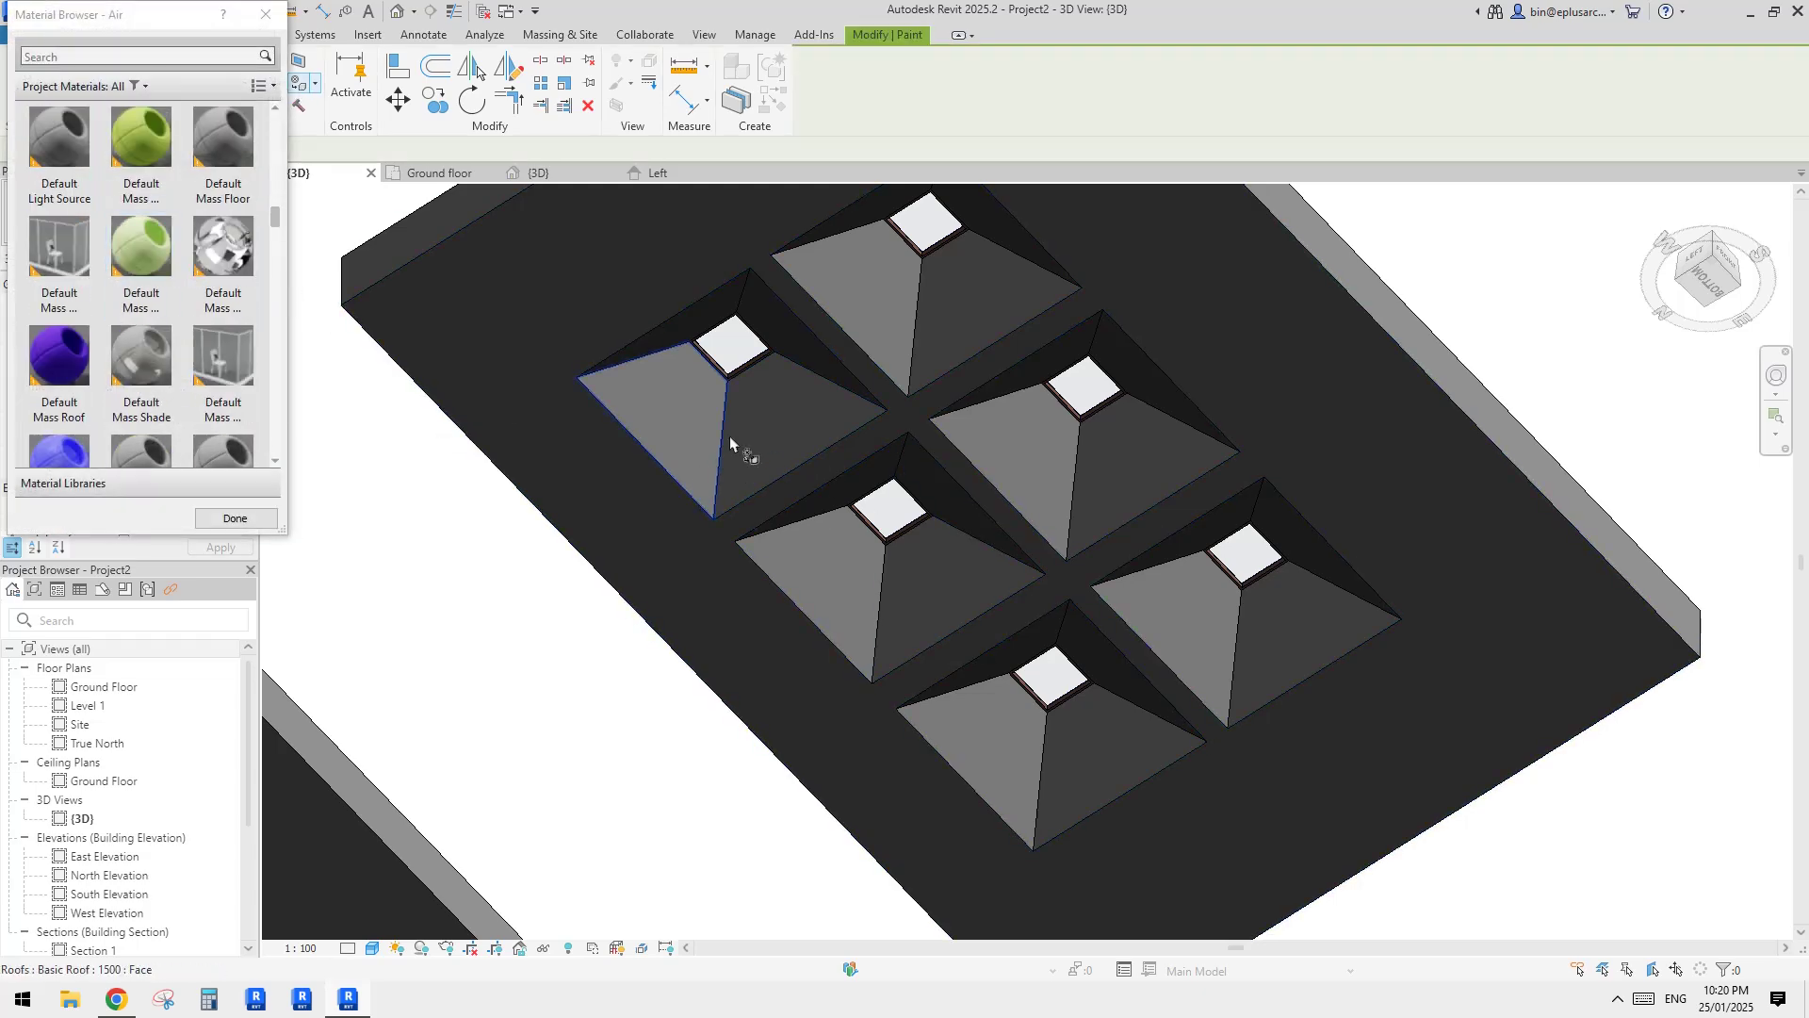
scroll(162, 319, "down", 5)
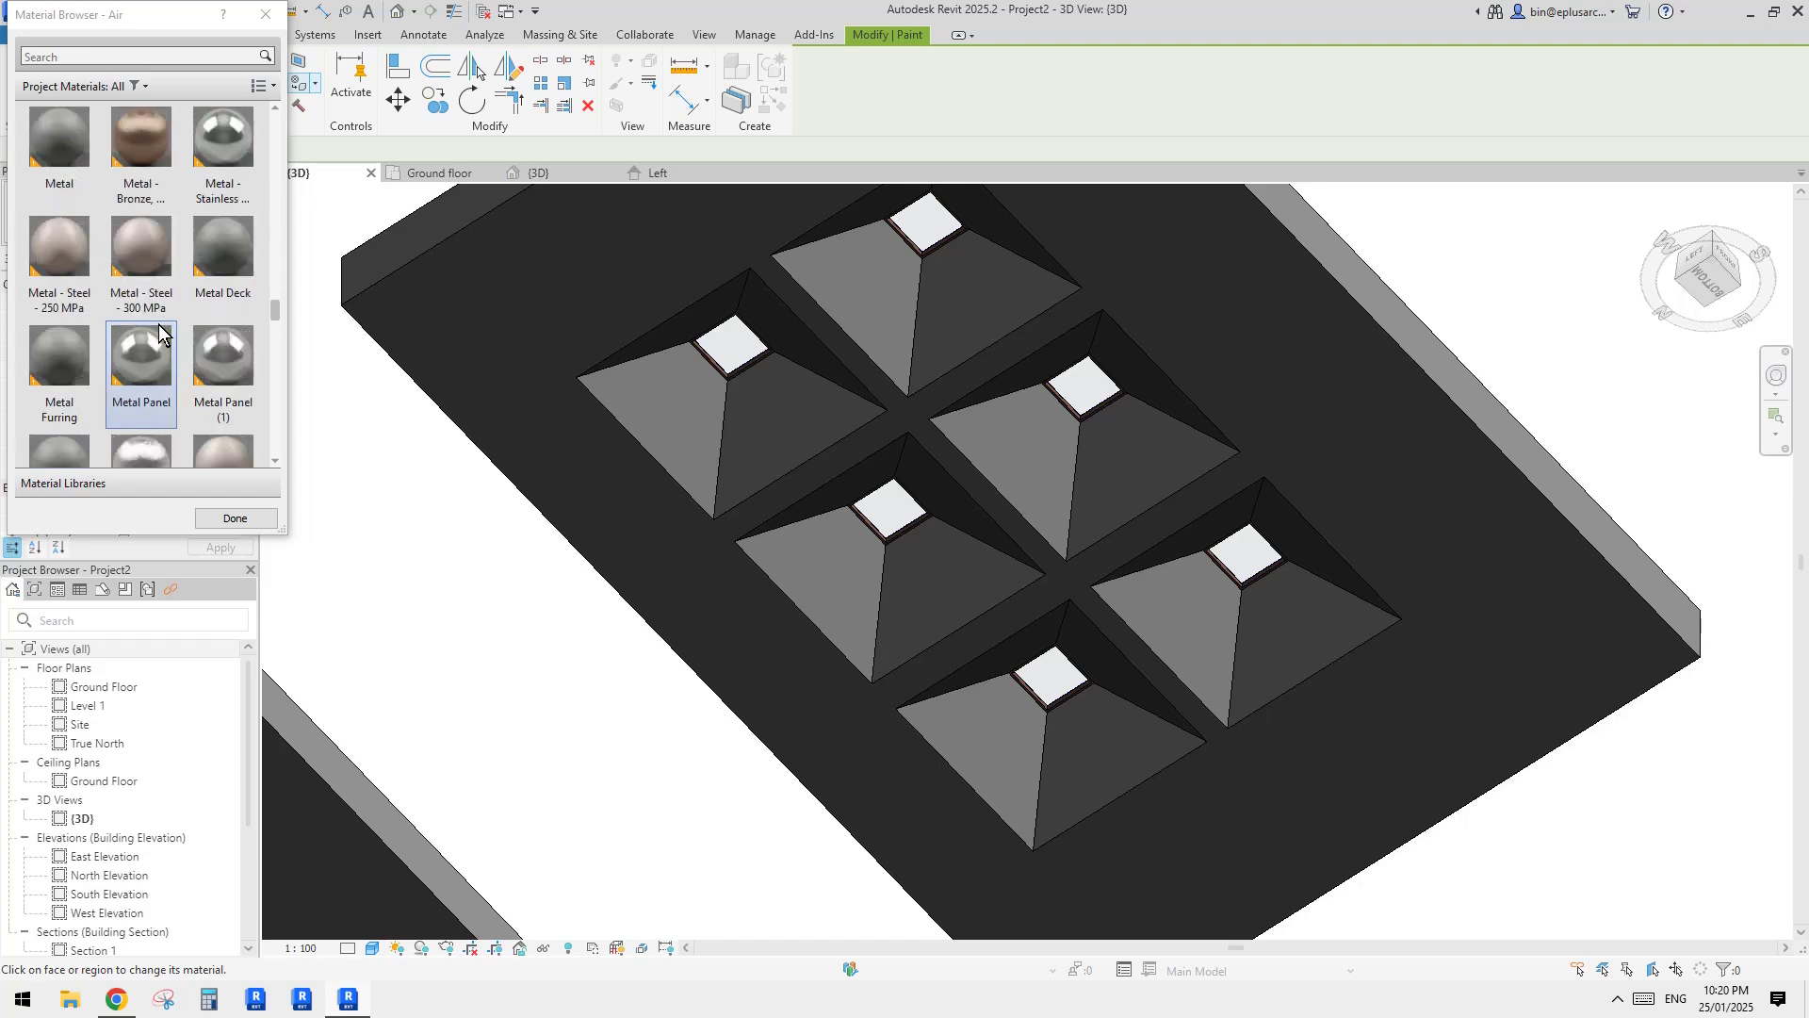
left_click_drag(277, 304, 269, 432)
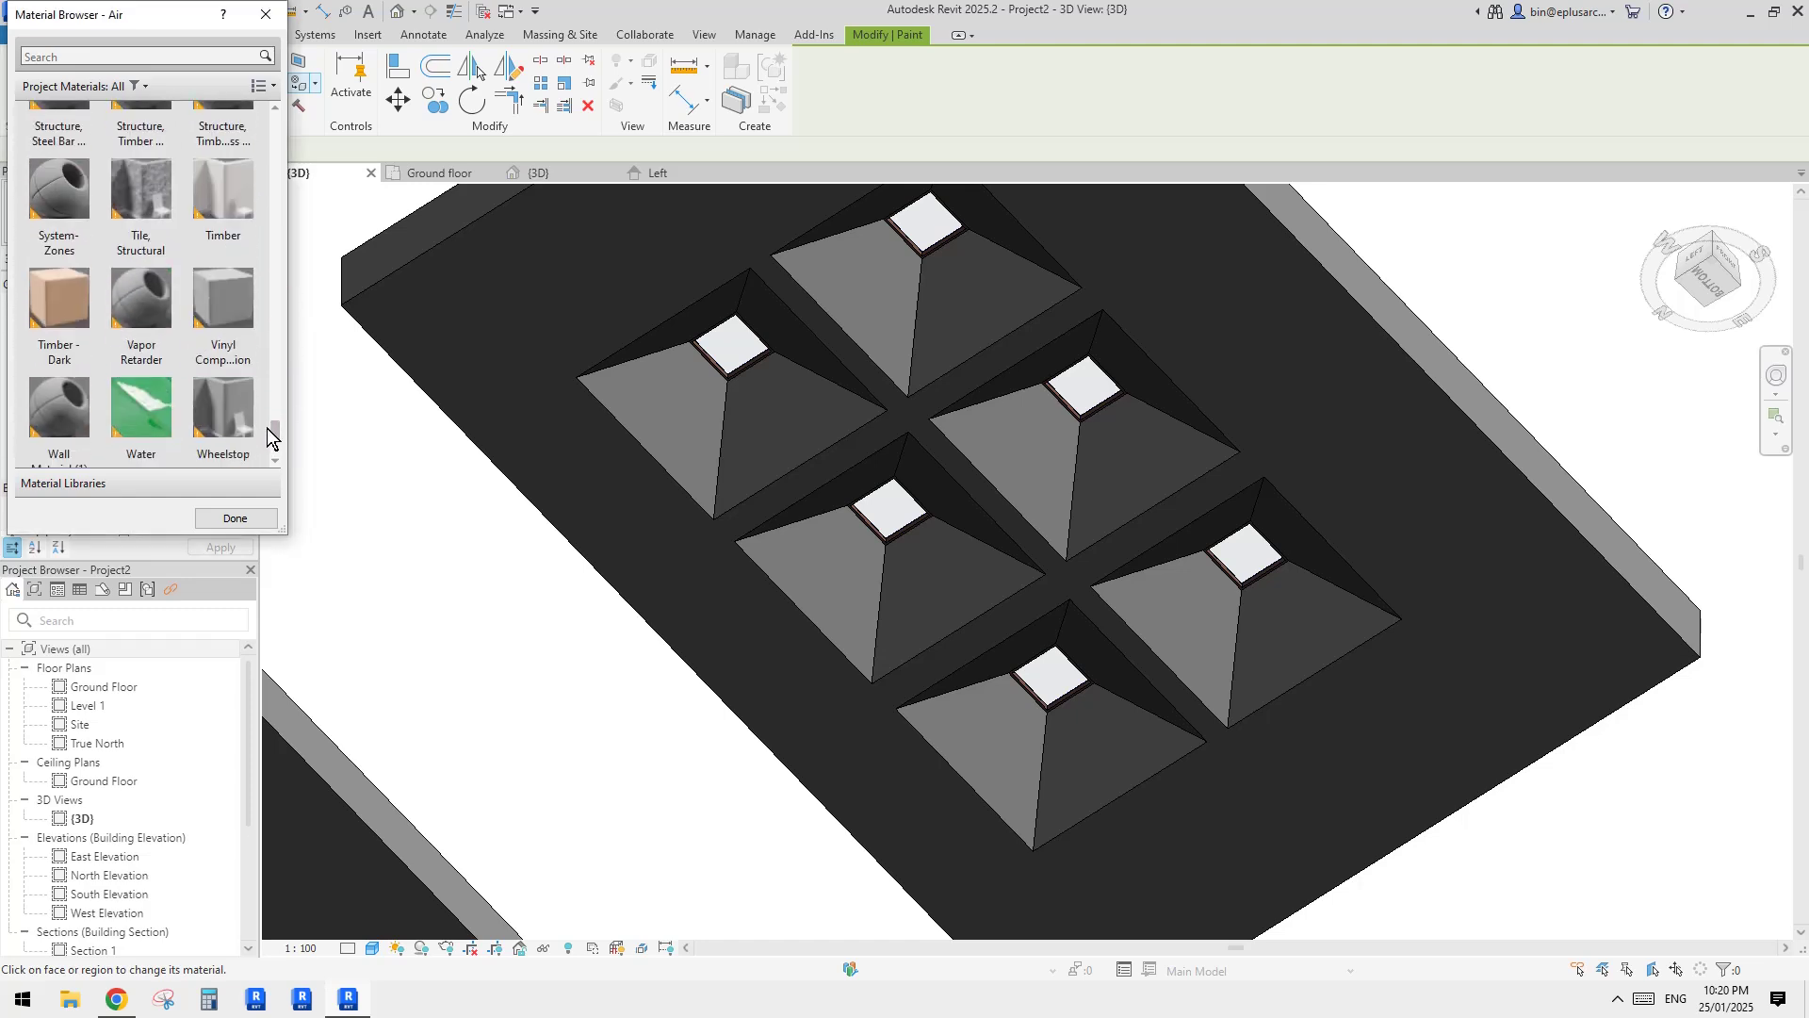
left_click(60, 292)
Step: Paint the sloped inner faces of three adjacent skylight openings at the near end of the copied roof with Timber - Dark
left_click(931, 592)
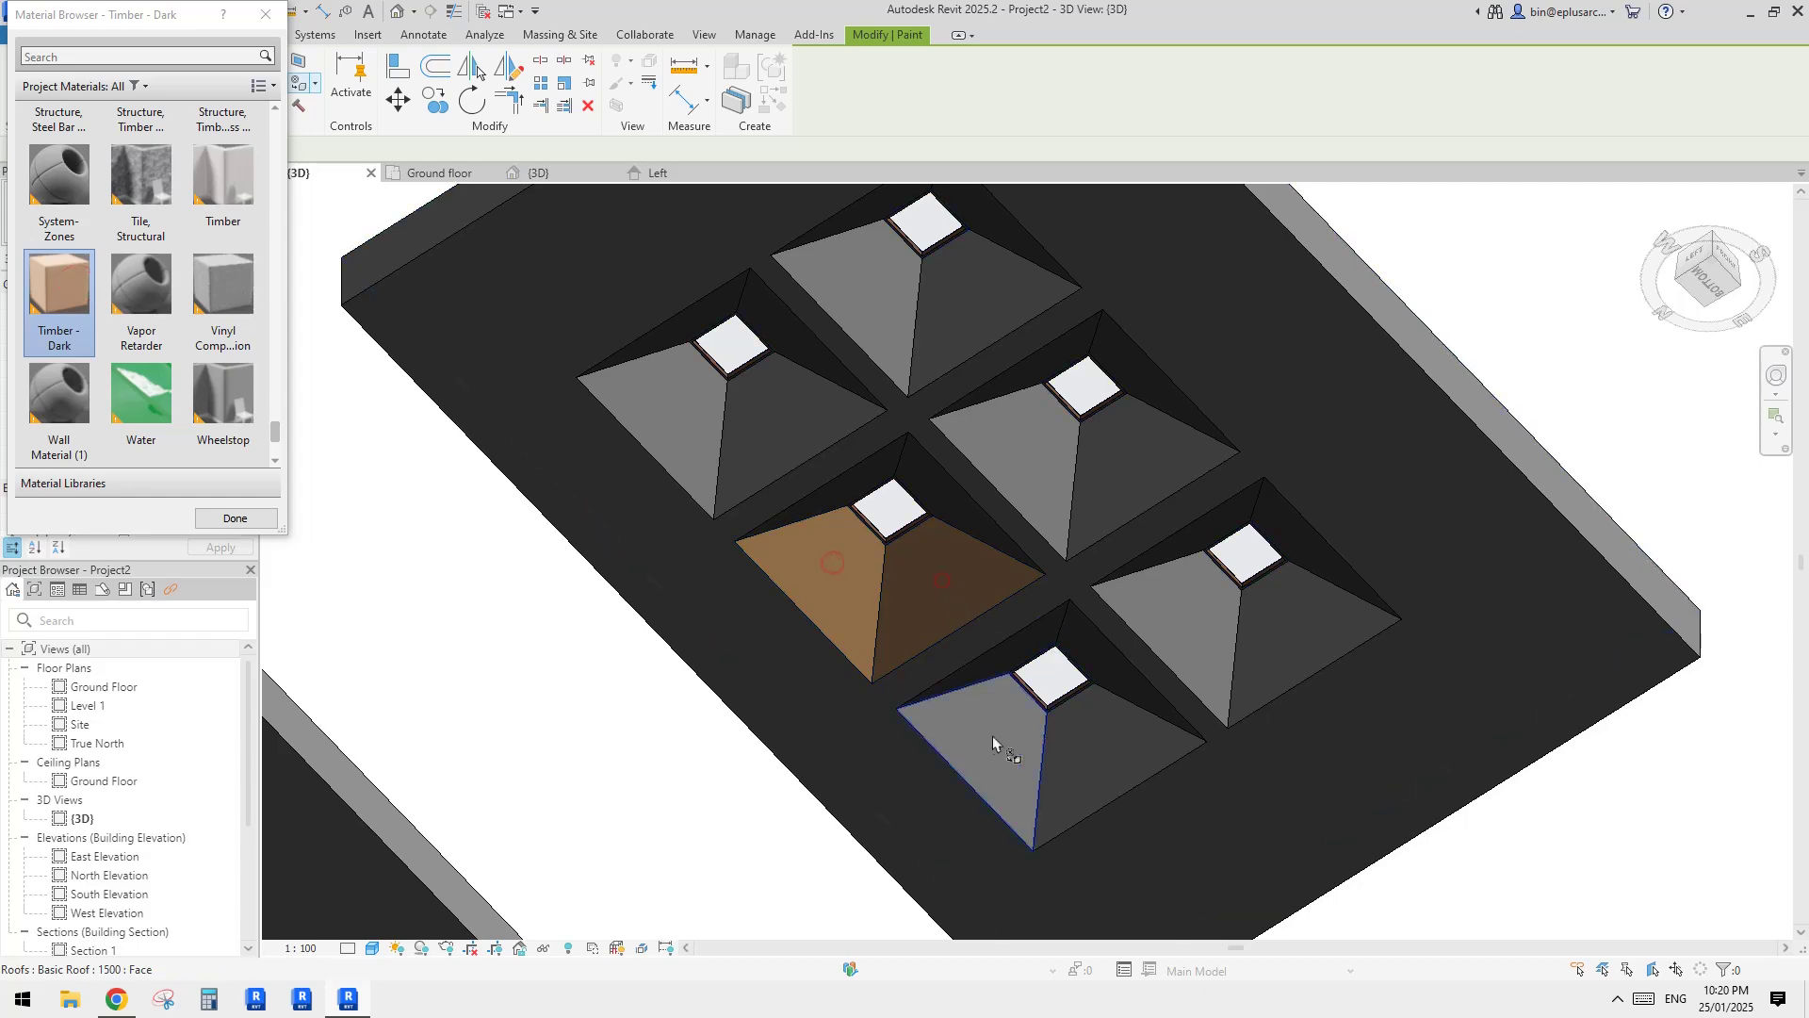
left_click(995, 740)
left_click(1105, 740)
scroll(1125, 725, "up", 4)
left_click(1076, 618)
left_click(988, 577)
left_click(1180, 542)
left_click(1384, 588)
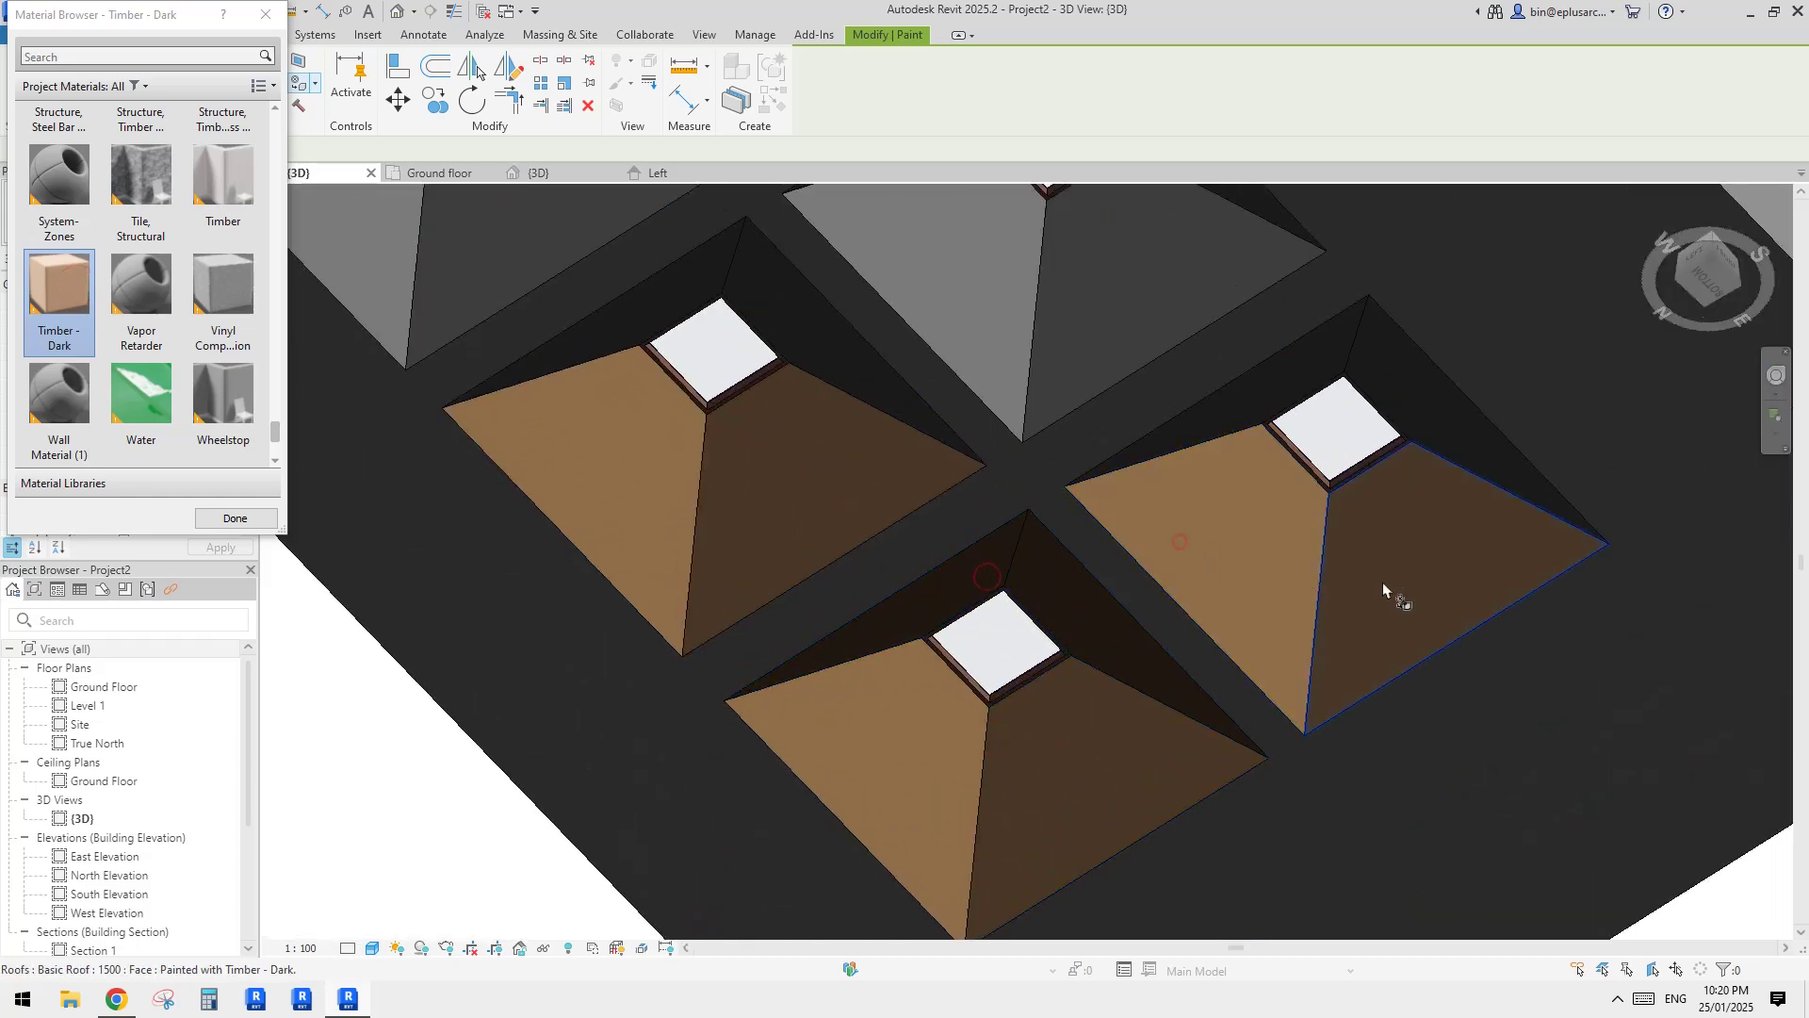
Step: Paint the remaining sloped faces of the copied roof's six skylight openings with Timber - Dark and finish painting
scroll(947, 256, "down", 1)
middle_click_drag(946, 257, 1085, 561)
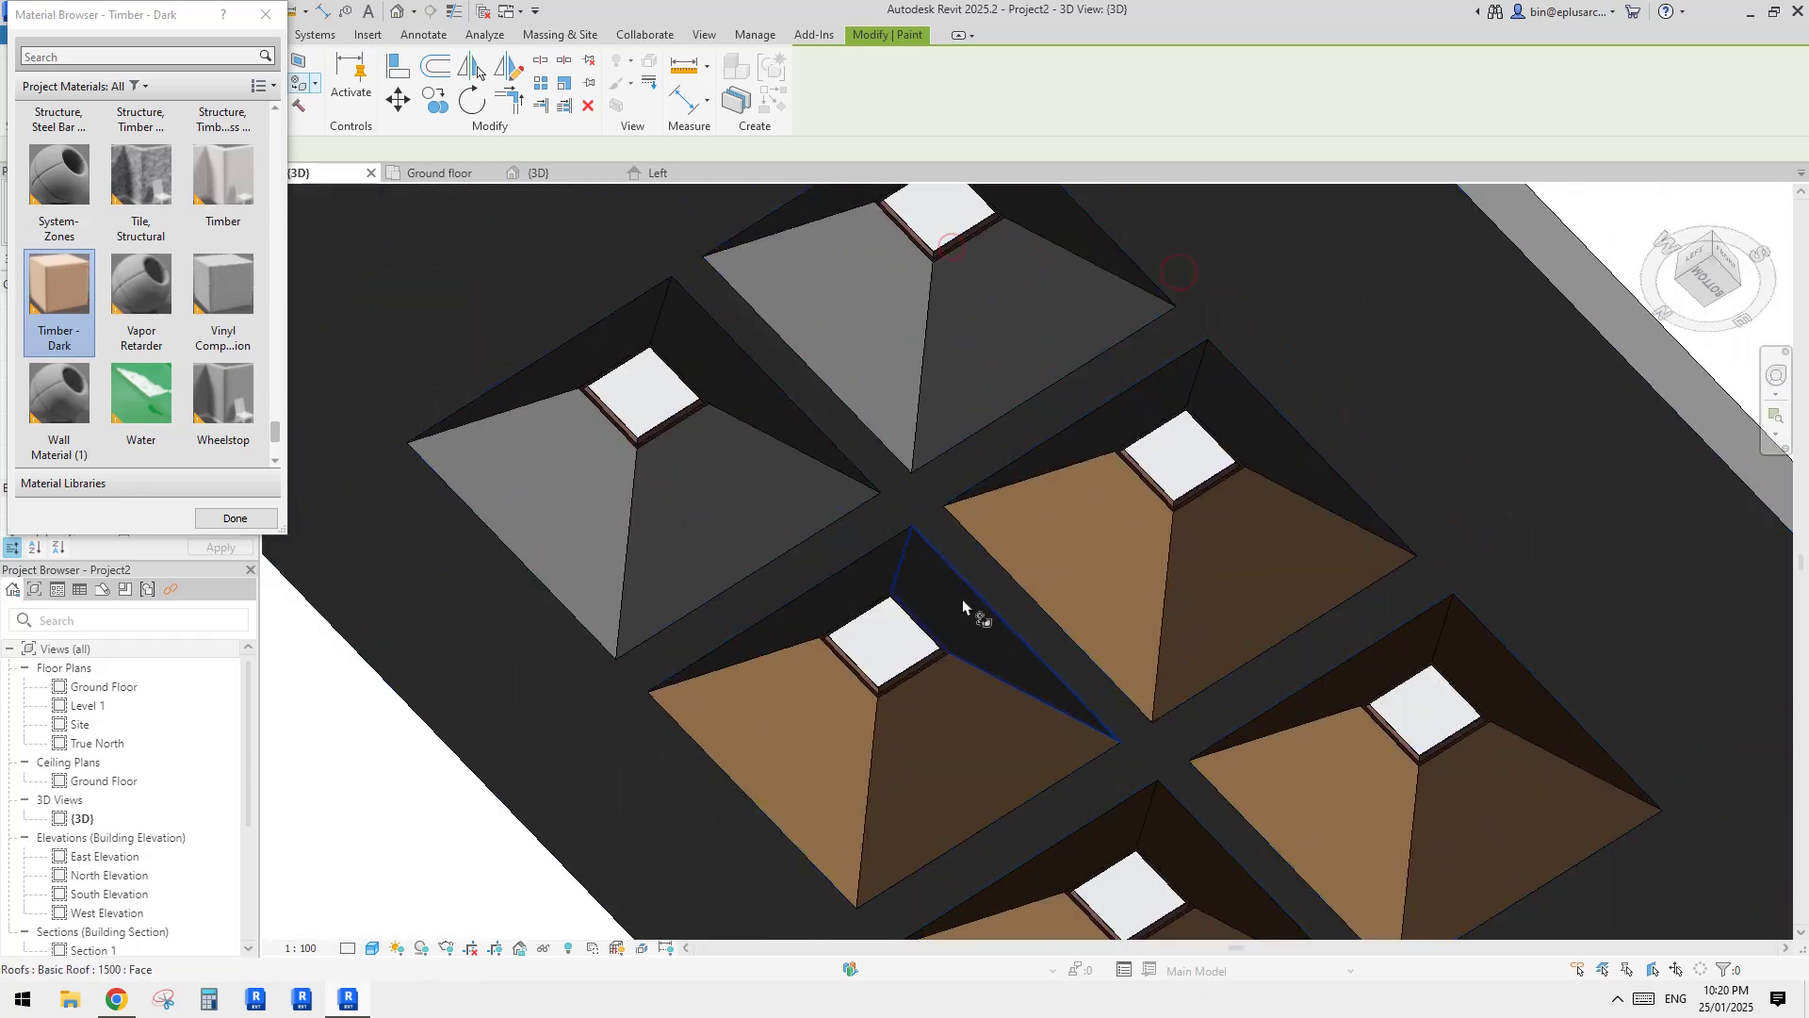
left_click(991, 323)
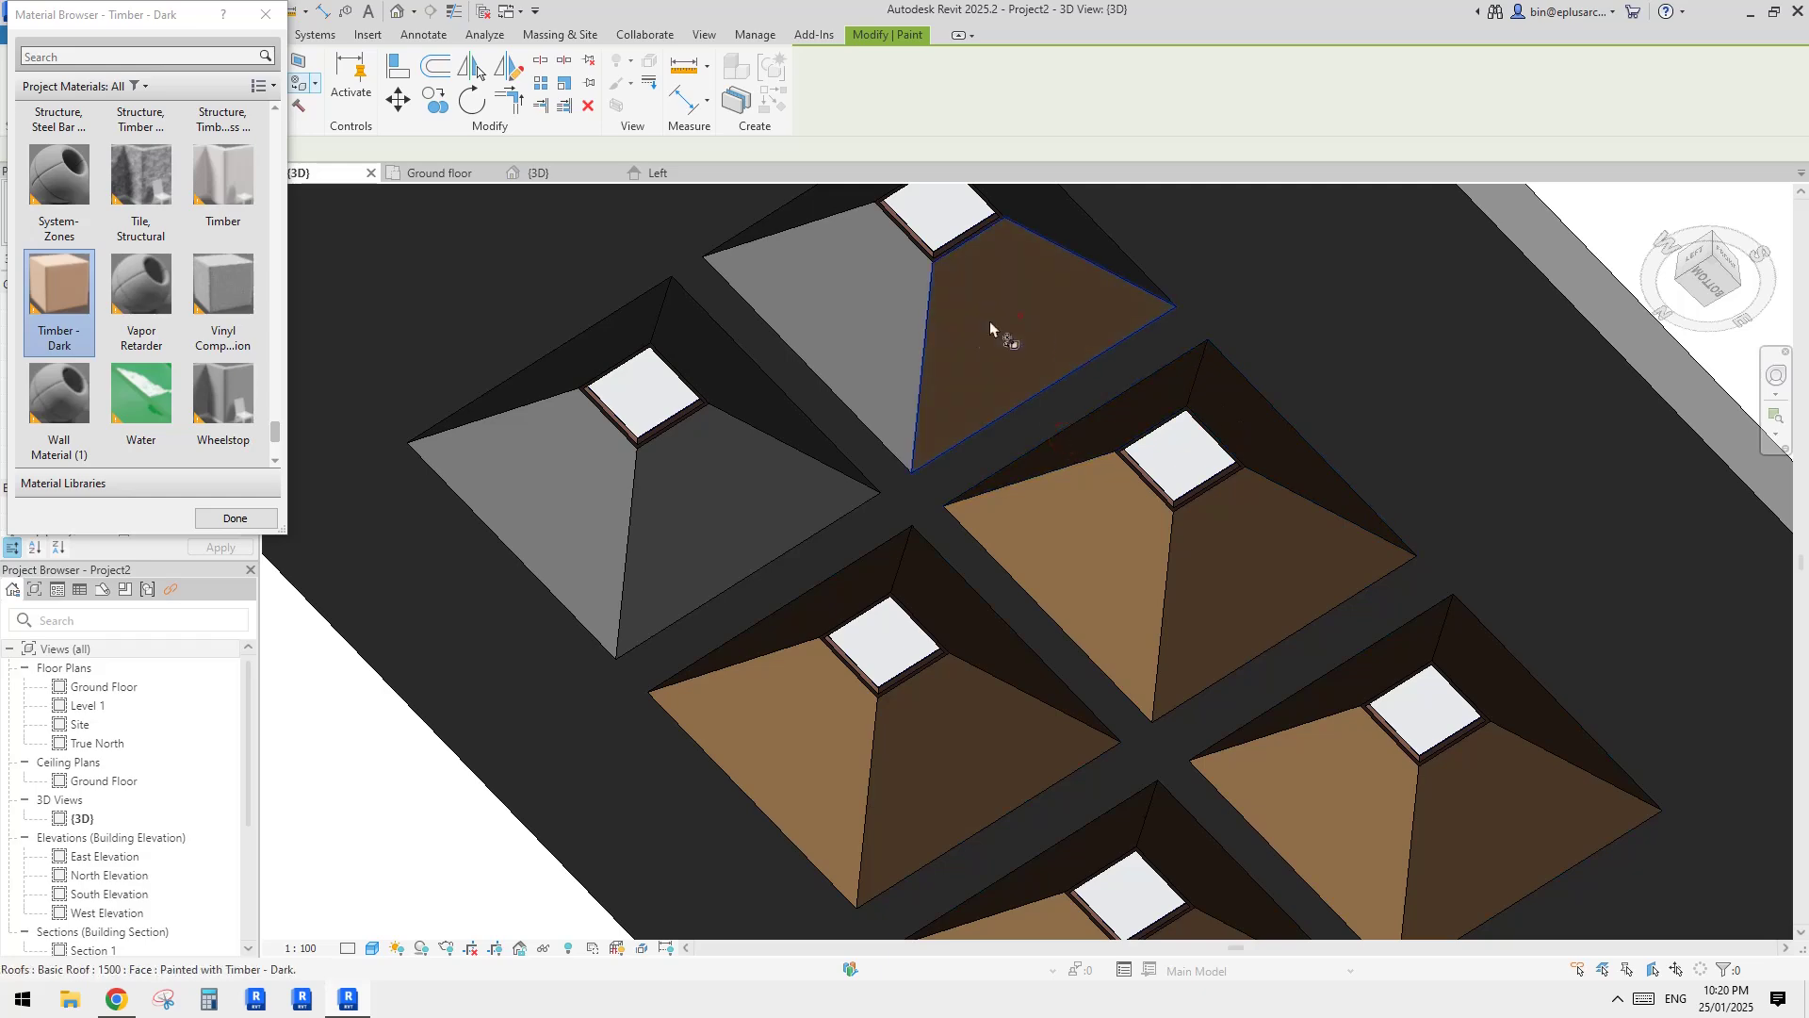
middle_click_drag(595, 359, 1107, 458, "shift")
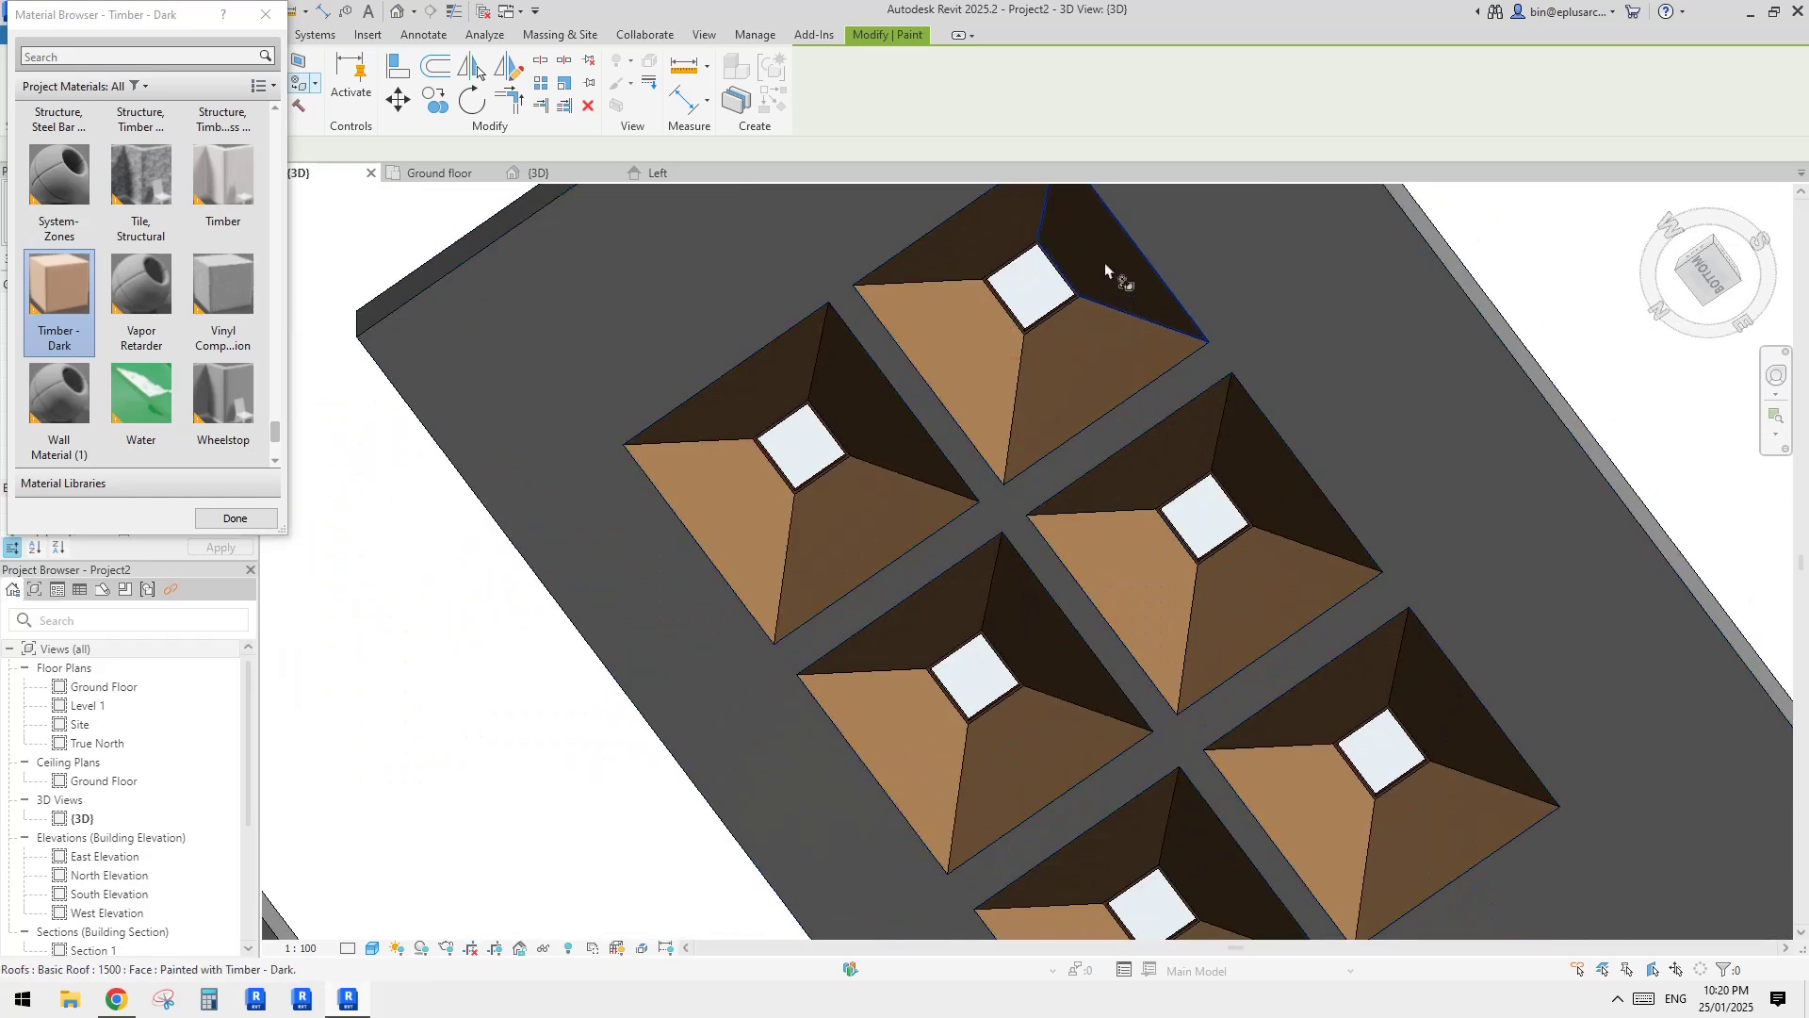
key("Escape")
mouse_move(1106, 271)
middle_mouse_down("shift")
mouse_move(1138, 471)
mouse_move(1117, 654)
mouse_move(857, 751)
mouse_move(1097, 680)
middle_mouse_up("shift")
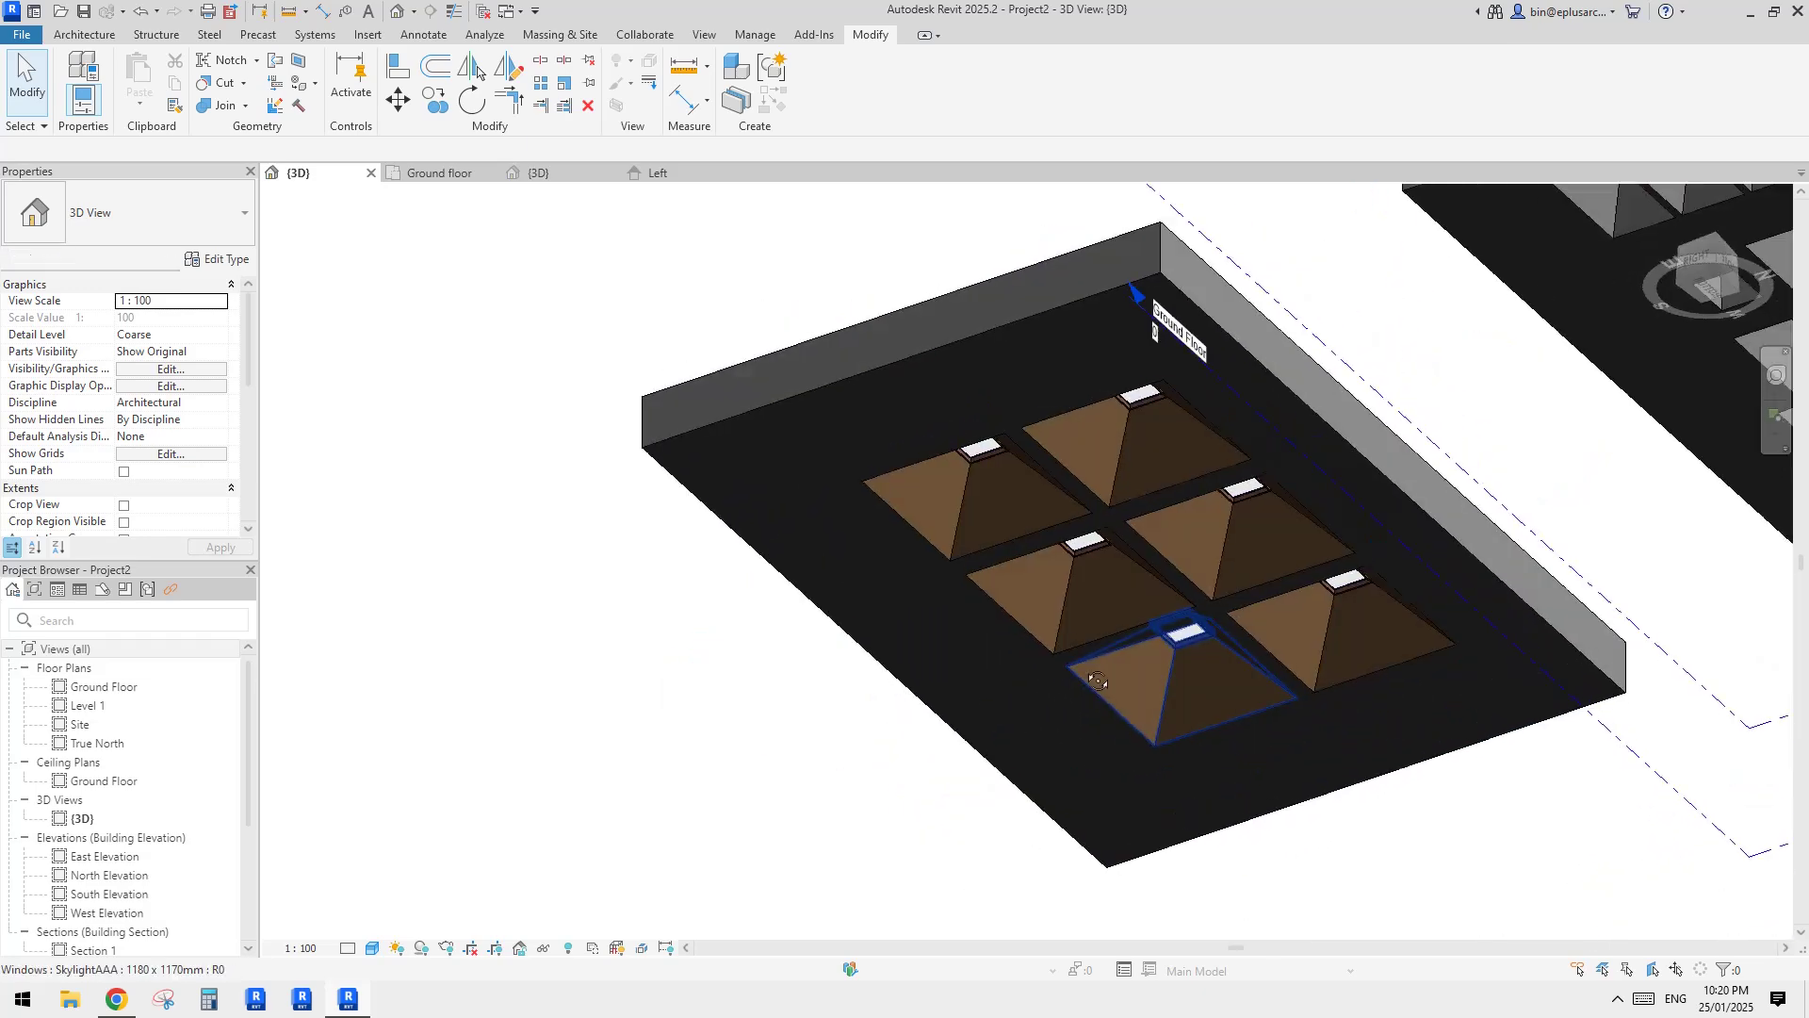
scroll(1098, 681, "down", 1)
middle_click_drag(1320, 611, 1103, 606)
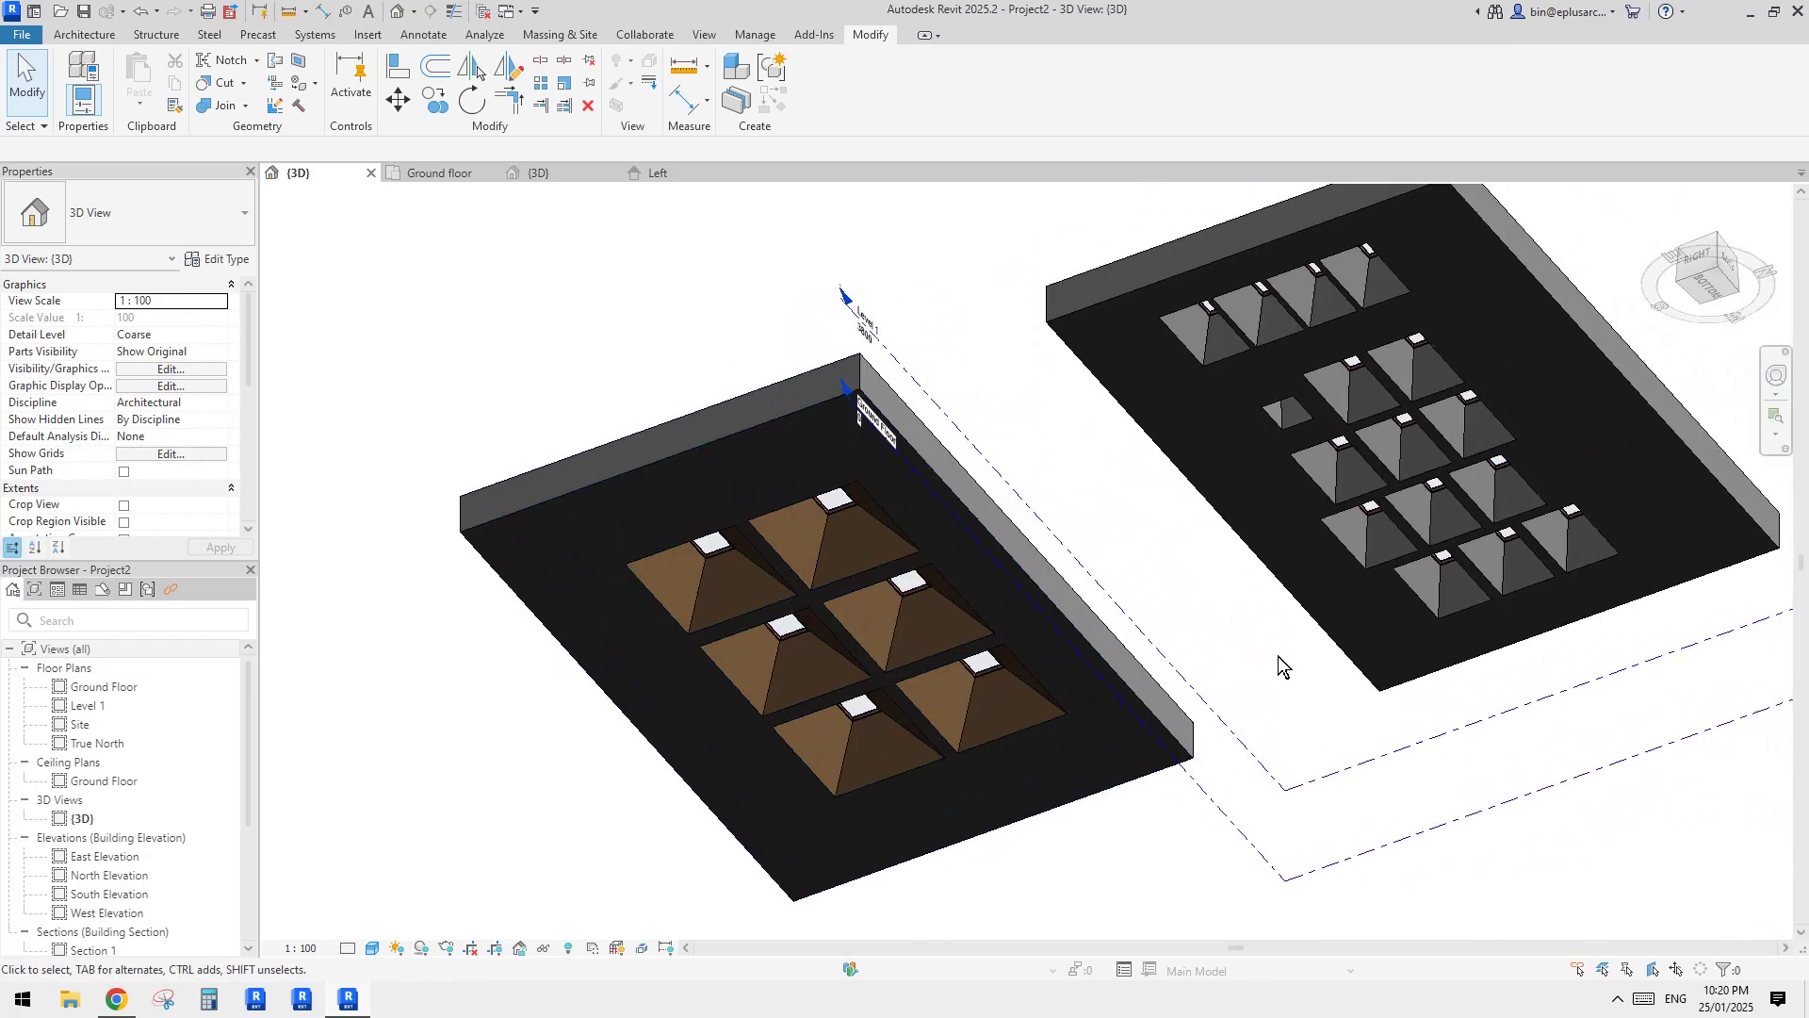
middle_click_drag(1278, 656, 1133, 641, "shift")
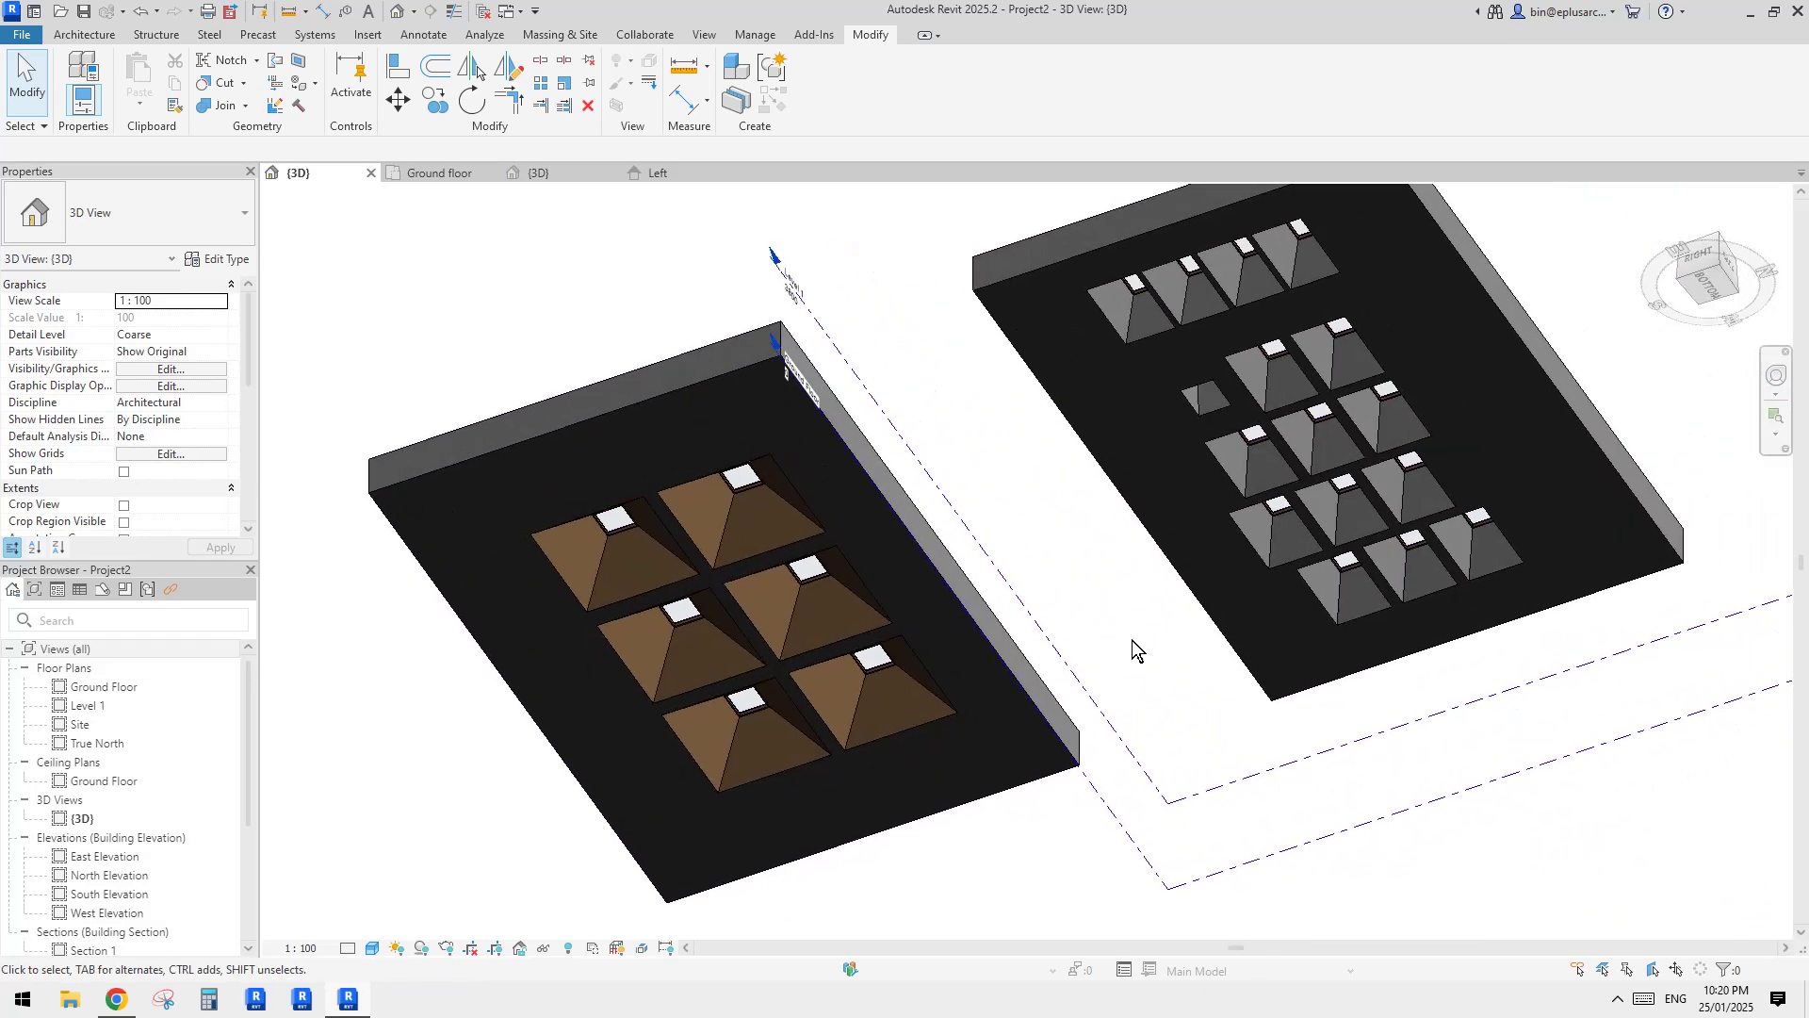